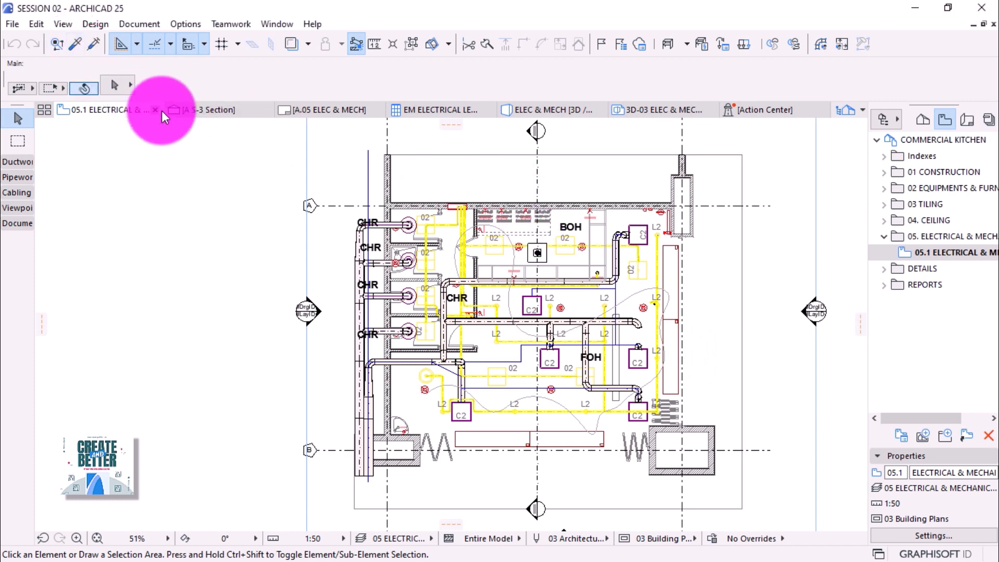
Draw section line A S-3 across the lower kitchen, using an existing section's parameters.
{"action": "left_click", "coordinate": [74, 44]}
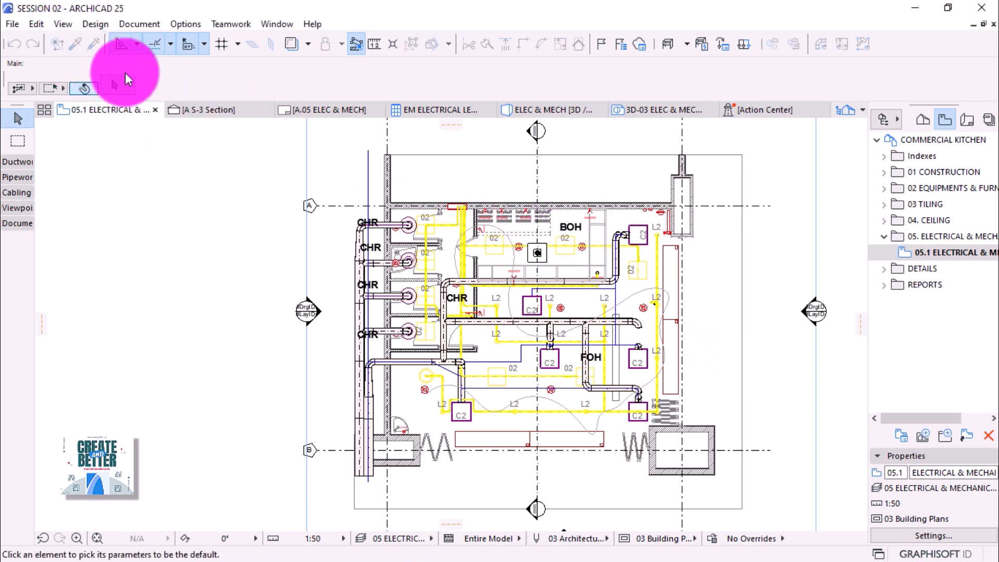
{"action": "left_click", "coordinate": [542, 172]}
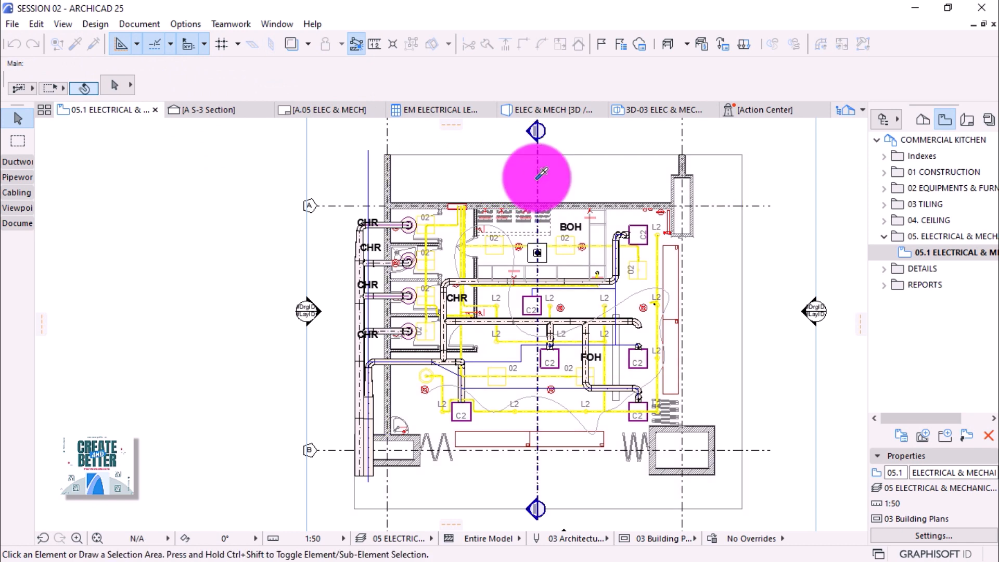
{"action": "left_click", "coordinate": [328, 393]}
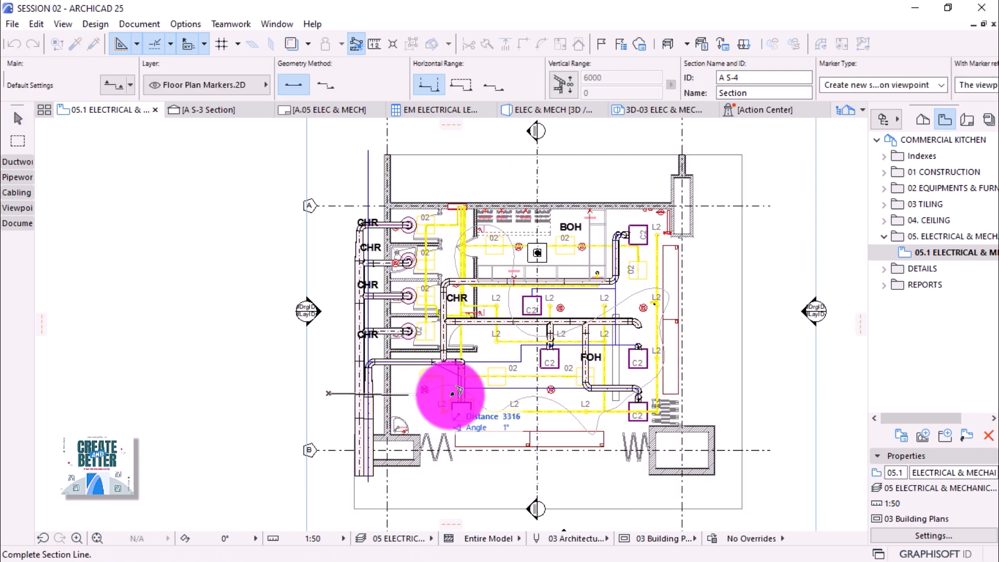
{"action": "left_click", "coordinate": [723, 393]}
{"action": "left_click", "coordinate": [722, 351]}
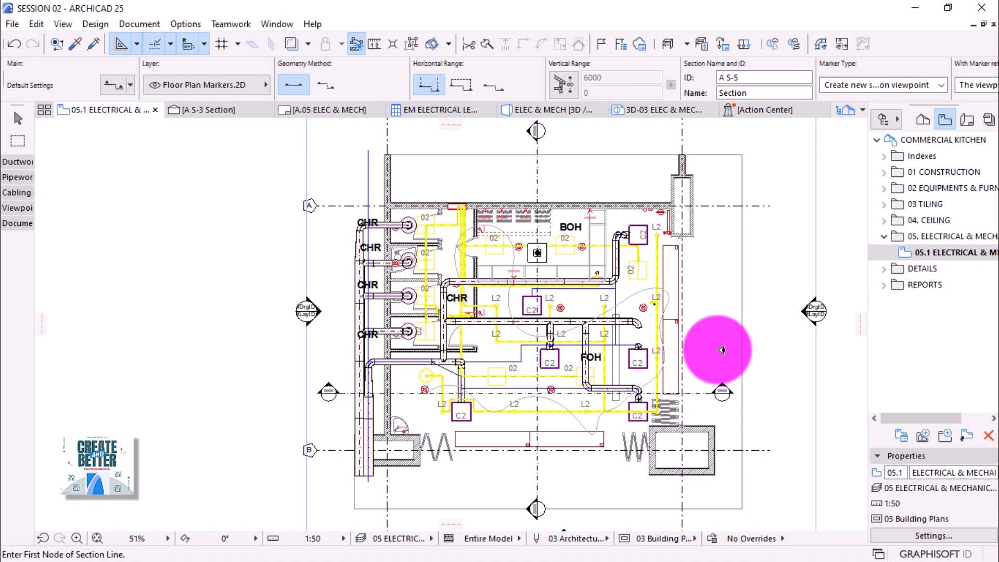
{"action": "scroll", "coordinate": [564, 396], "scroll_direction": "up", "scroll_amount": 3}
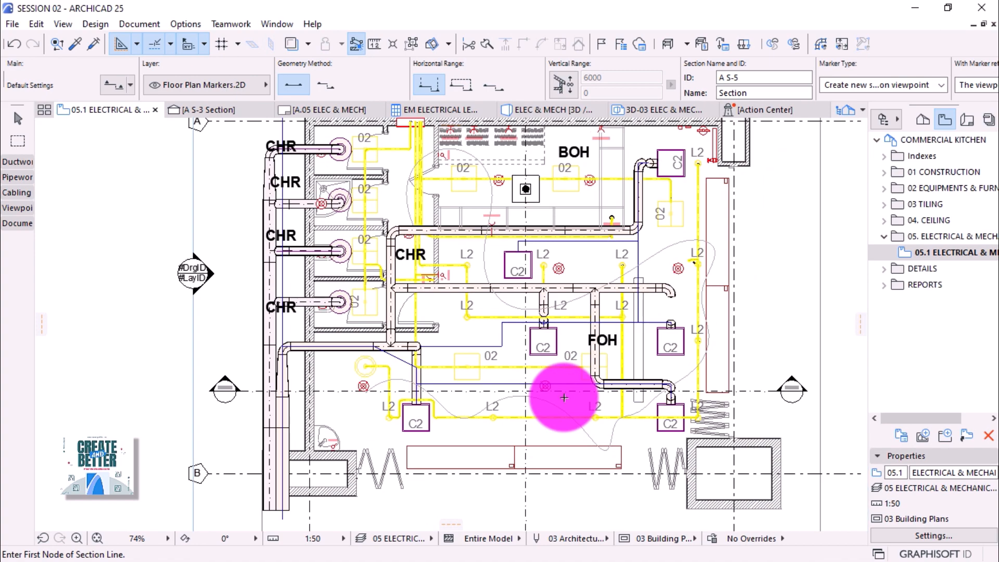
{"action": "scroll", "coordinate": [565, 398], "scroll_direction": "up", "scroll_amount": 2}
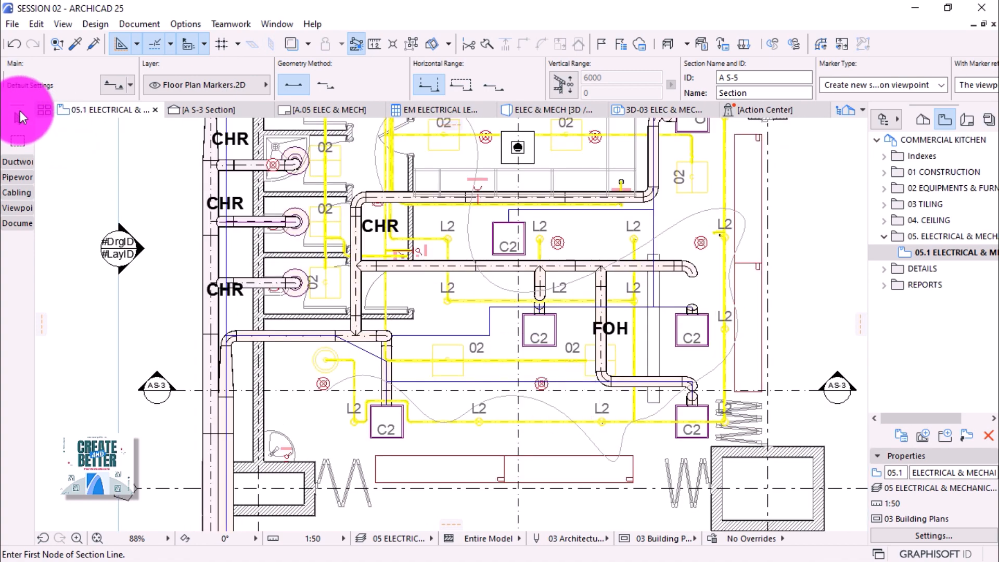
Shift the new A S-3 section line slightly upward on the plan.
{"action": "left_click", "coordinate": [18, 118]}
{"action": "left_click", "coordinate": [301, 389]}
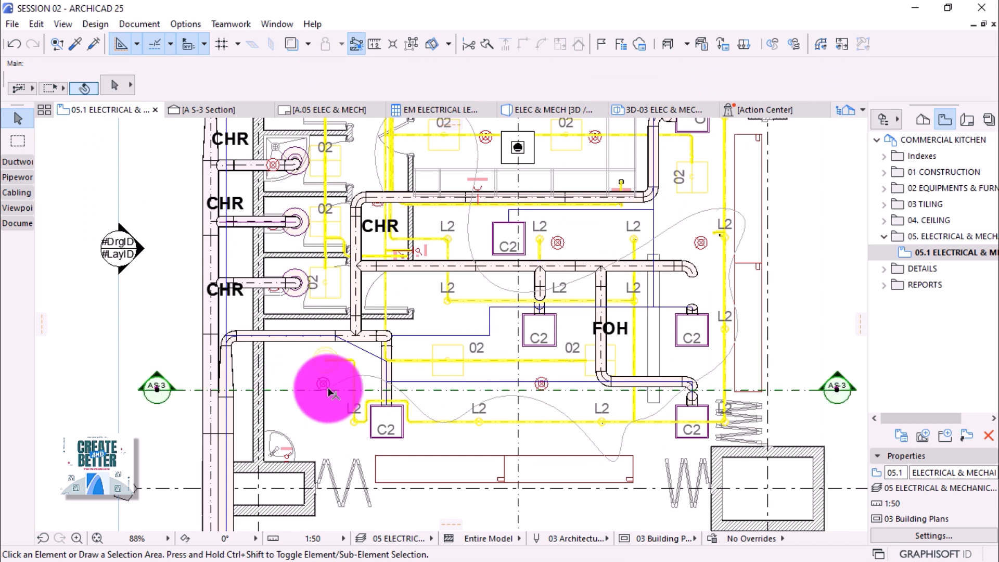
{"action": "left_click", "coordinate": [563, 396]}
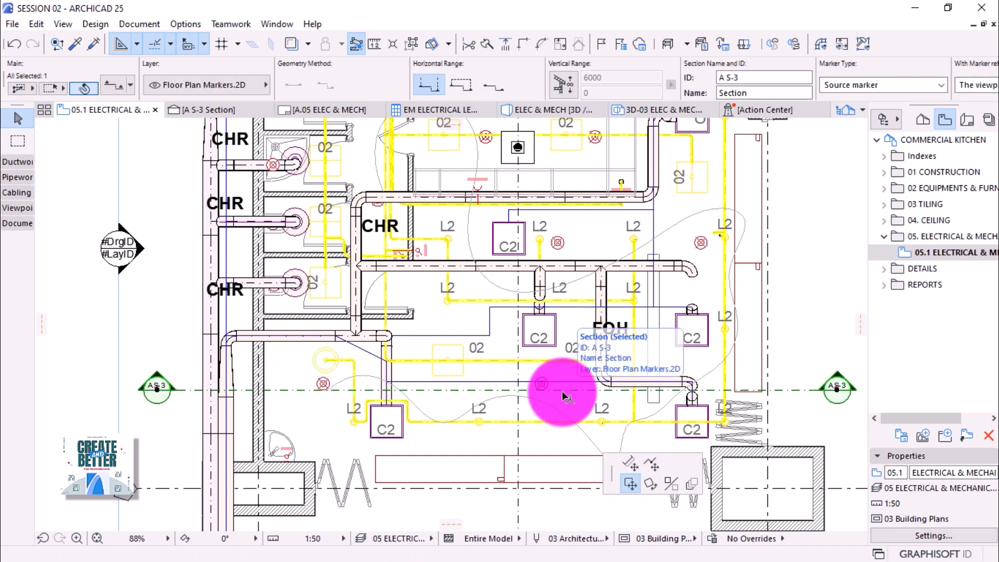
{"action": "left_click", "coordinate": [603, 386]}
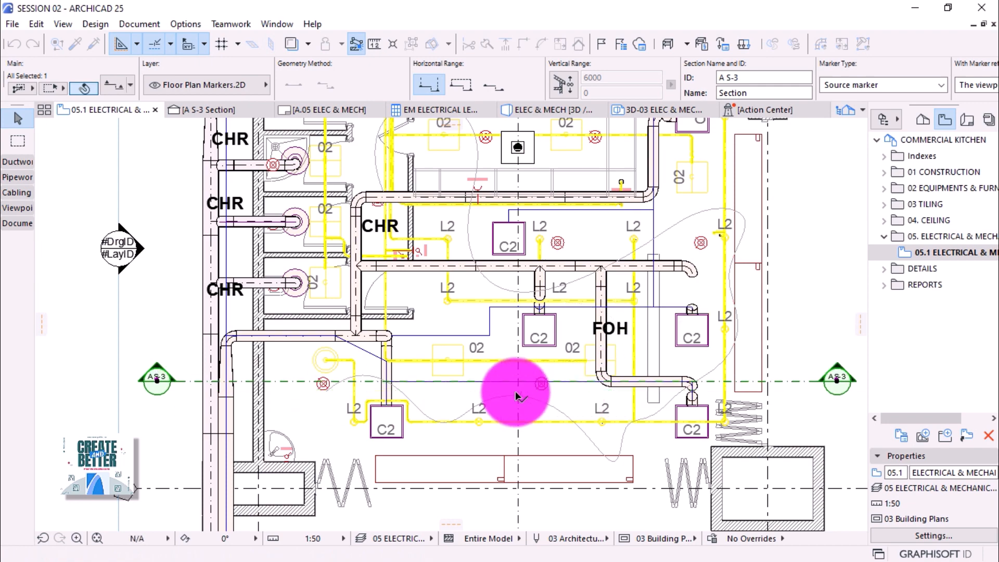
{"action": "scroll", "coordinate": [510, 400], "scroll_direction": "down", "scroll_amount": 2}
{"action": "scroll", "coordinate": [511, 401], "scroll_direction": "down", "scroll_amount": 1}
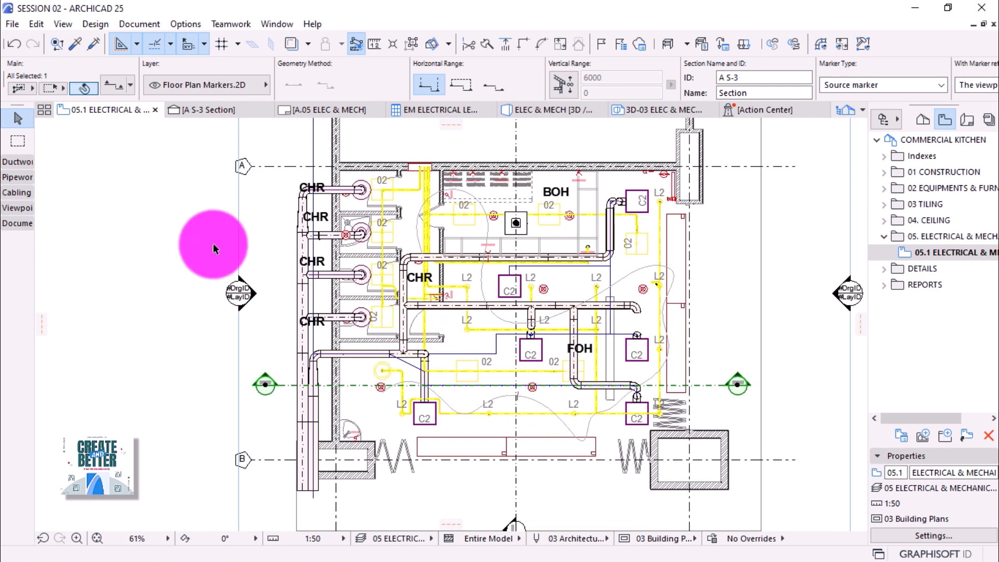
Open the A S-3 section from its marker with current view settings.
{"action": "right_click", "coordinate": [164, 202]}
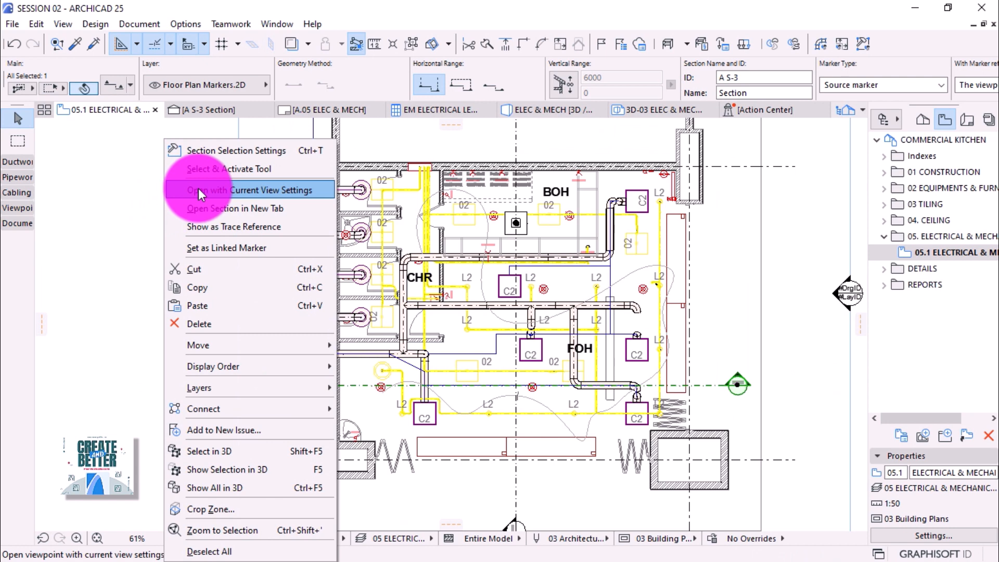
{"action": "left_click", "coordinate": [388, 214]}
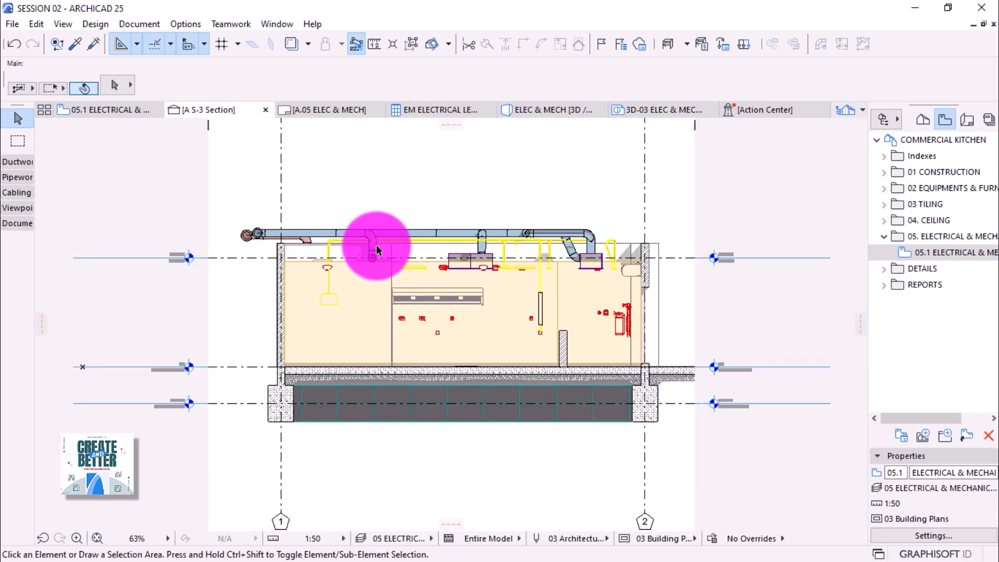
{"action": "scroll", "coordinate": [463, 279], "scroll_direction": "up", "scroll_amount": 3}
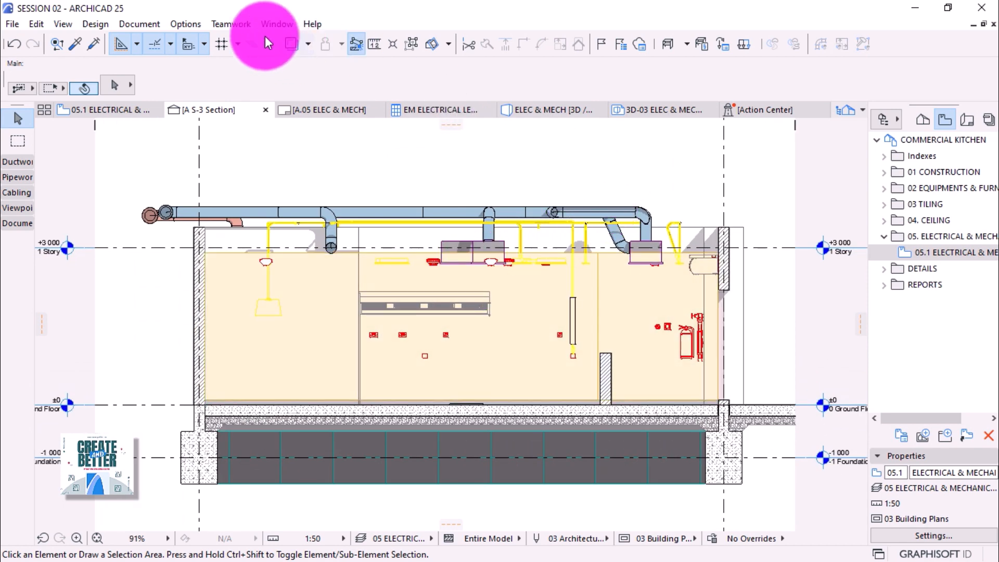
{"action": "left_click", "coordinate": [191, 22]}
Activate the 0.0 ALL layer combination in Layers (Model Views).
{"action": "mouse_move", "coordinate": [195, 42]}
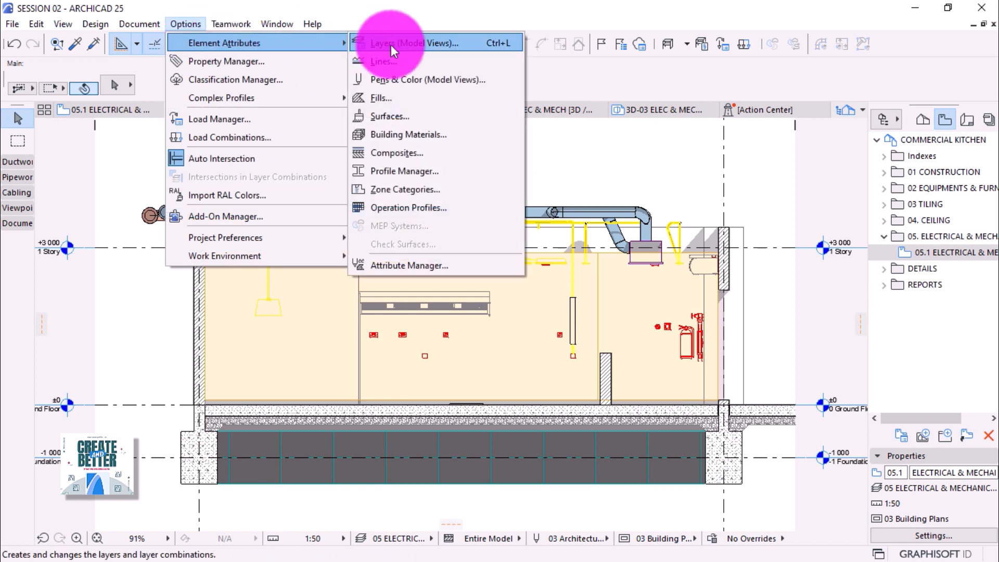
{"action": "left_click", "coordinate": [392, 45]}
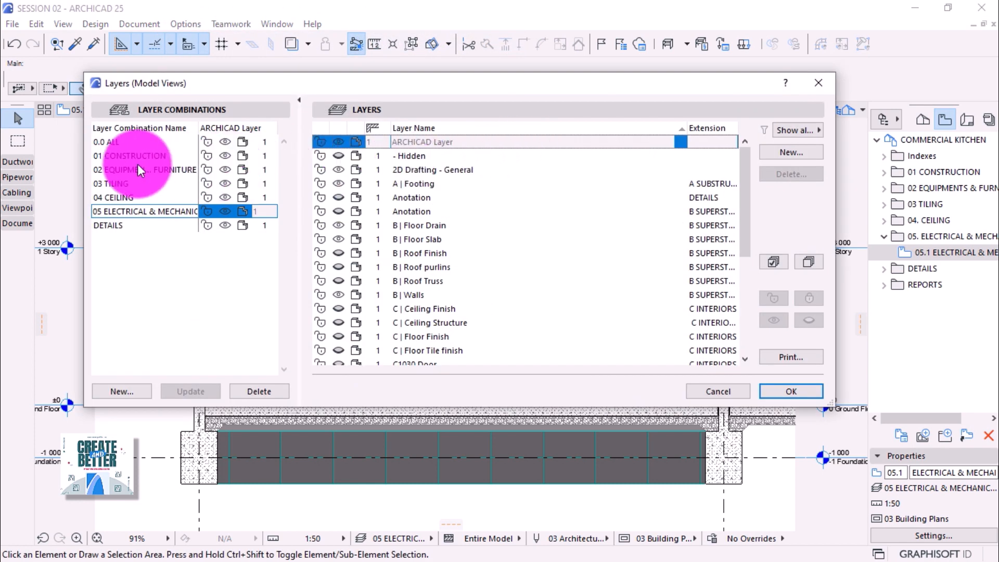
{"action": "left_click", "coordinate": [110, 142]}
{"action": "left_click", "coordinate": [110, 144]}
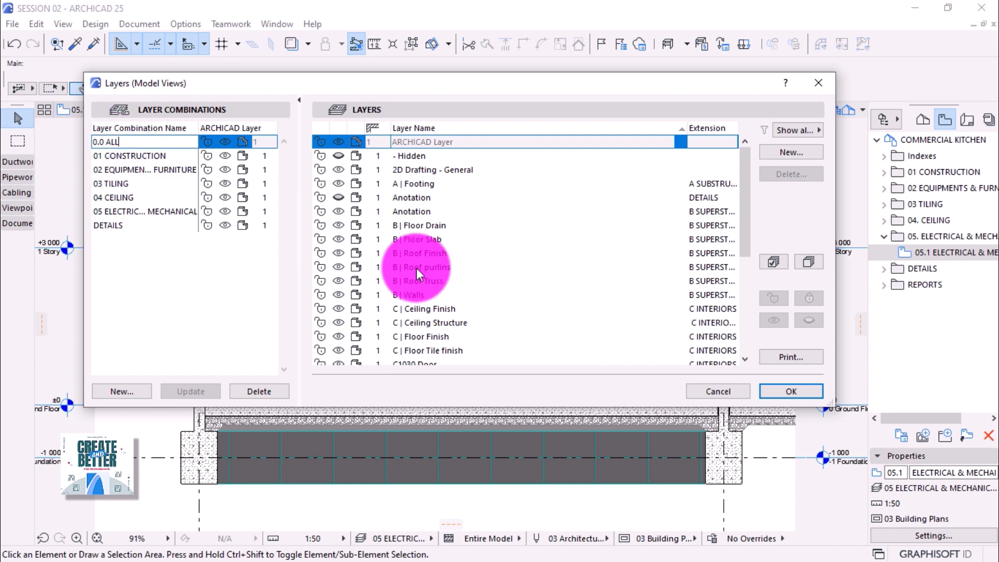
{"action": "left_click", "coordinate": [776, 384]}
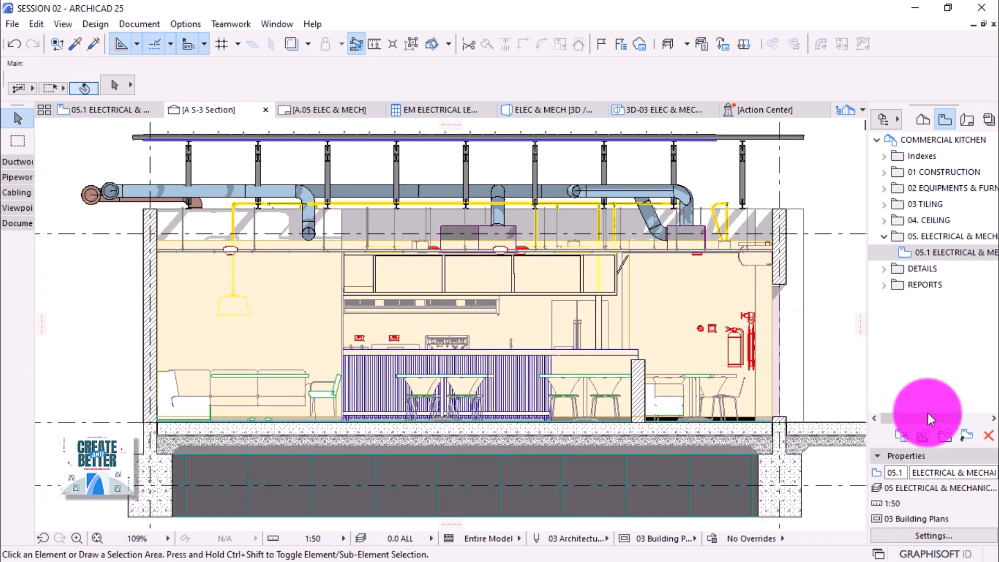
Add a 06. SECTION folder to the view map and move it into place.
{"action": "left_click", "coordinate": [943, 440]}
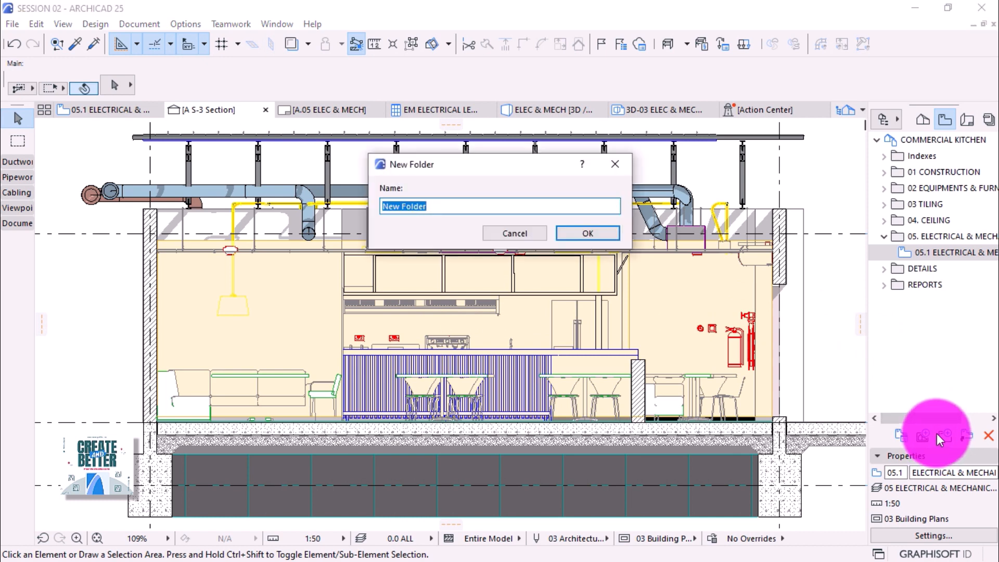
{"action": "type", "text": "06. SECTION"}
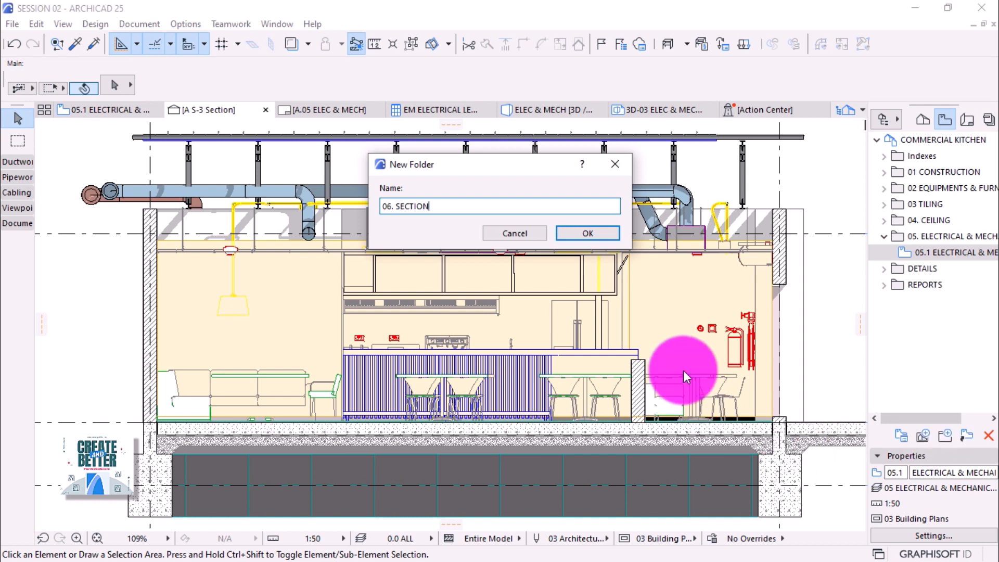
{"action": "left_click", "coordinate": [599, 237]}
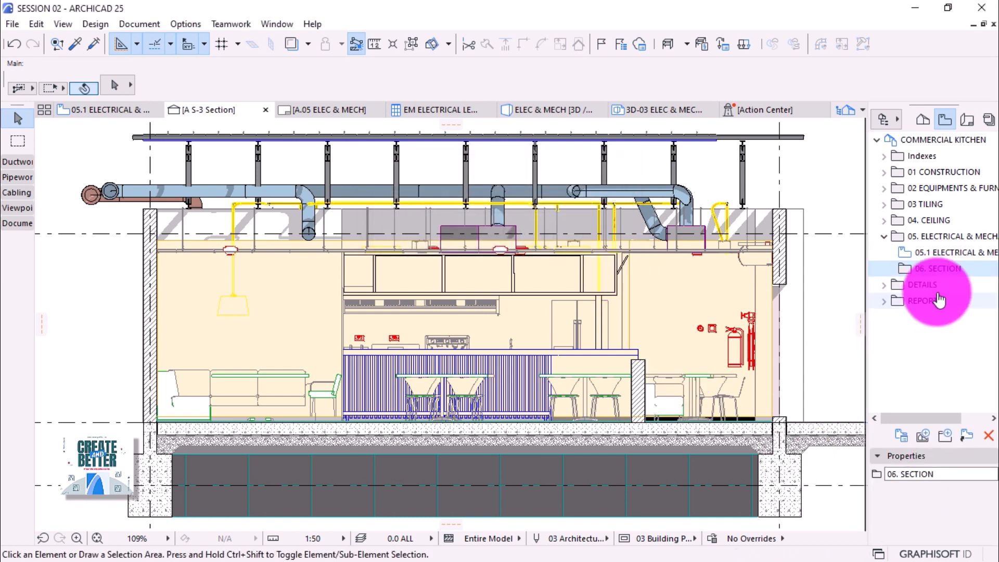
{"action": "left_click_drag", "start_coordinate": [943, 276], "coordinate": [910, 290]}
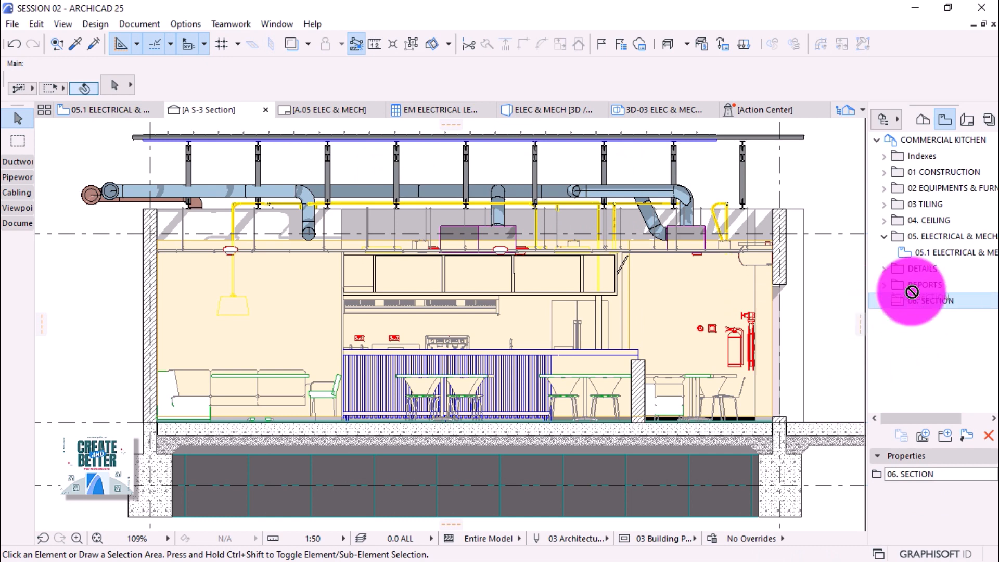
Collapse the electrical folder and start saving the current section as a new view.
{"action": "left_click", "coordinate": [883, 237]}
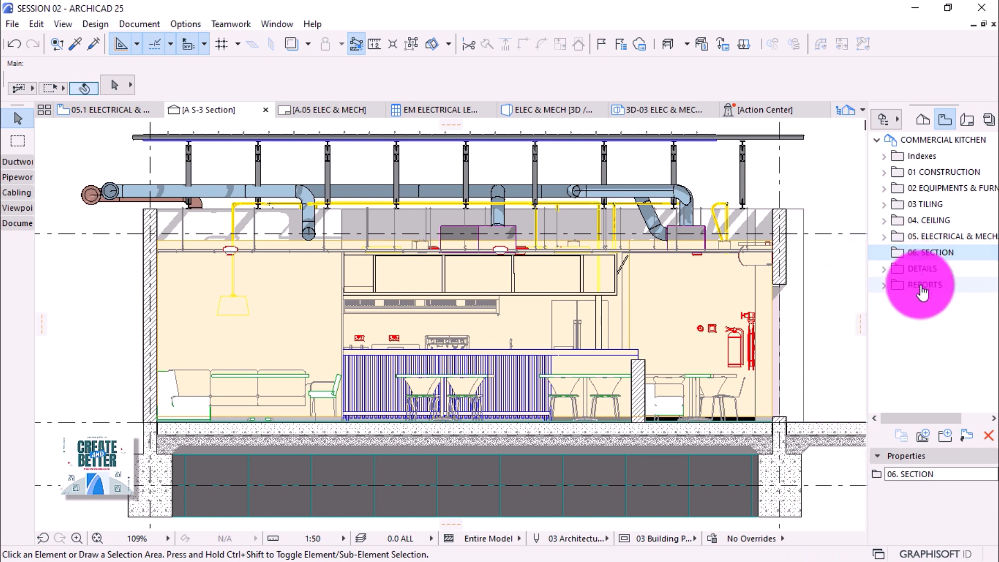
{"action": "left_click", "coordinate": [926, 436]}
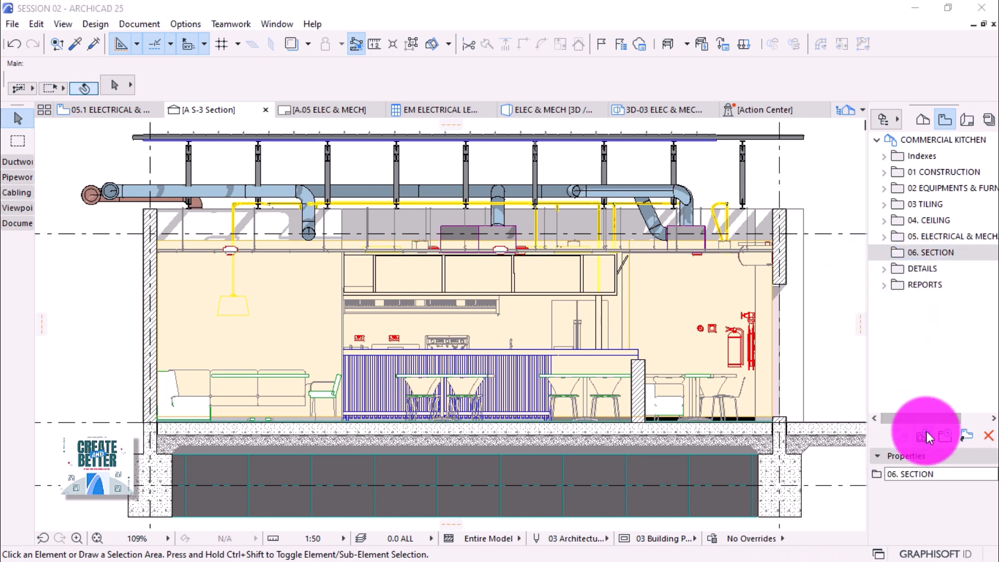
{"action": "left_click_drag", "start_coordinate": [561, 84], "coordinate": [441, 95]}
Name the view SECTION and create A S-3 SECTION inside the 06. SECTION folder.
{"action": "type", "text": "SECTION"}
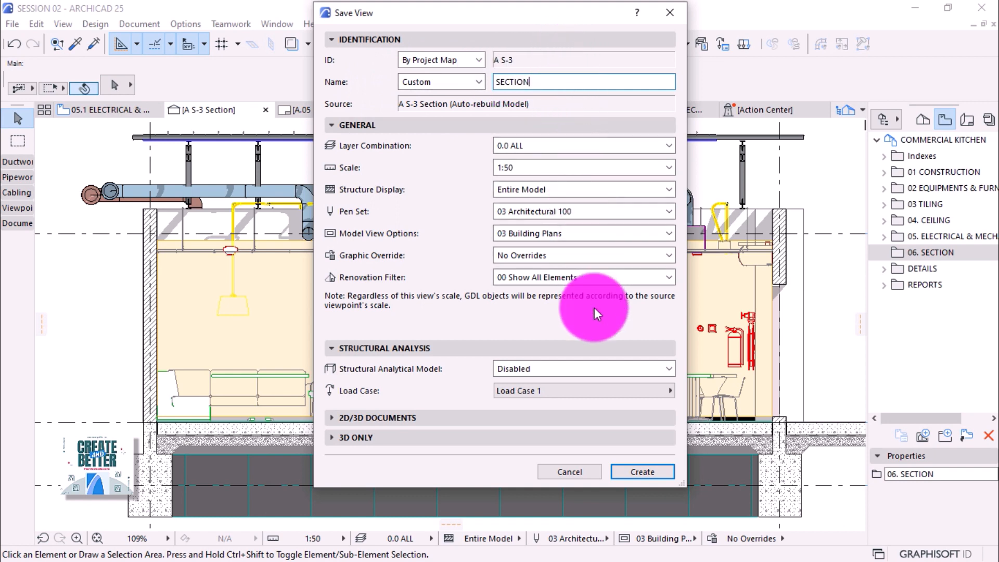
{"action": "left_click", "coordinate": [641, 473]}
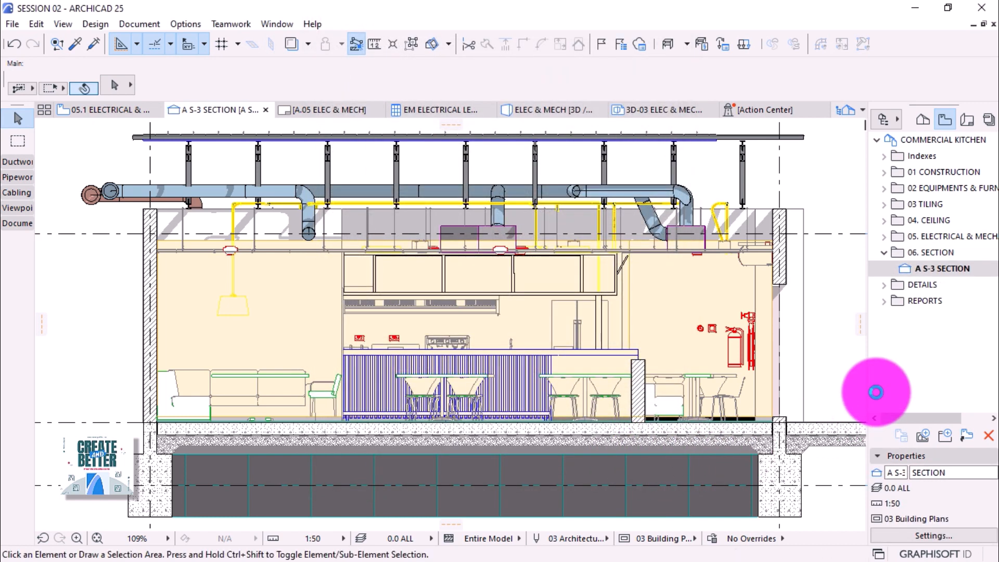
{"action": "scroll", "coordinate": [536, 335], "scroll_direction": "down", "scroll_amount": 2}
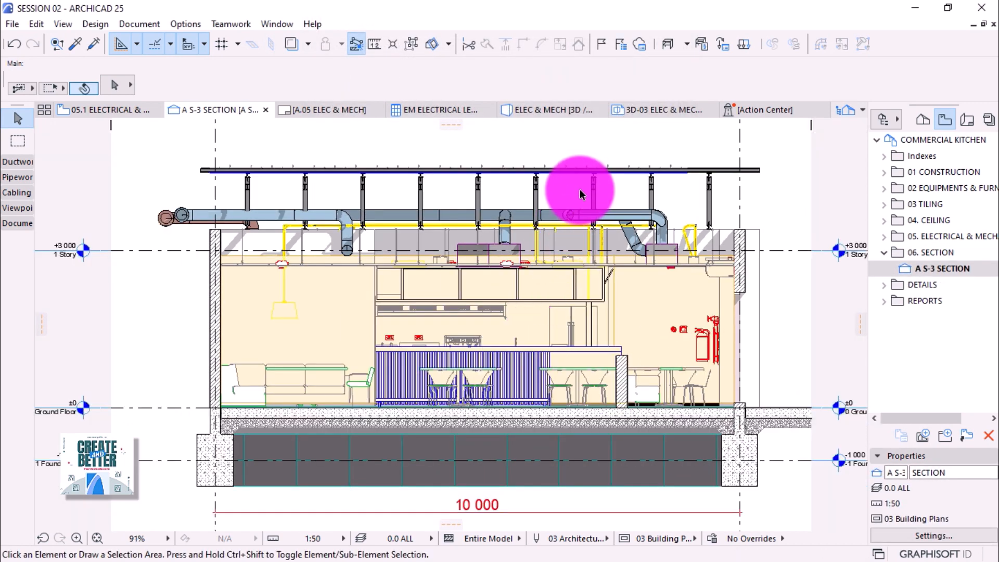
{"action": "scroll", "coordinate": [577, 190], "scroll_direction": "up", "scroll_amount": 2}
{"action": "scroll", "coordinate": [560, 228], "scroll_direction": "down", "scroll_amount": 2}
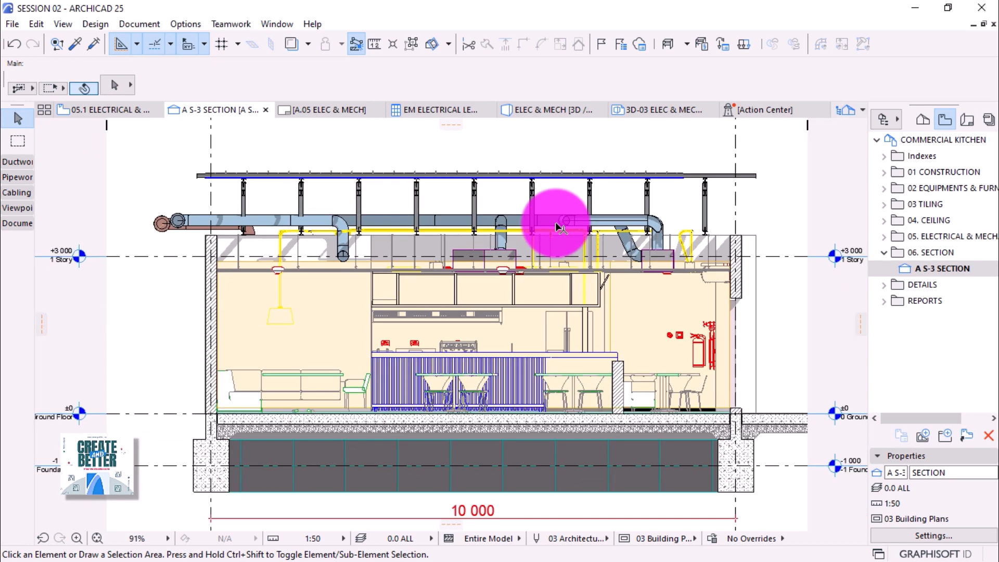
{"action": "scroll", "coordinate": [560, 228], "scroll_direction": "down", "scroll_amount": 2}
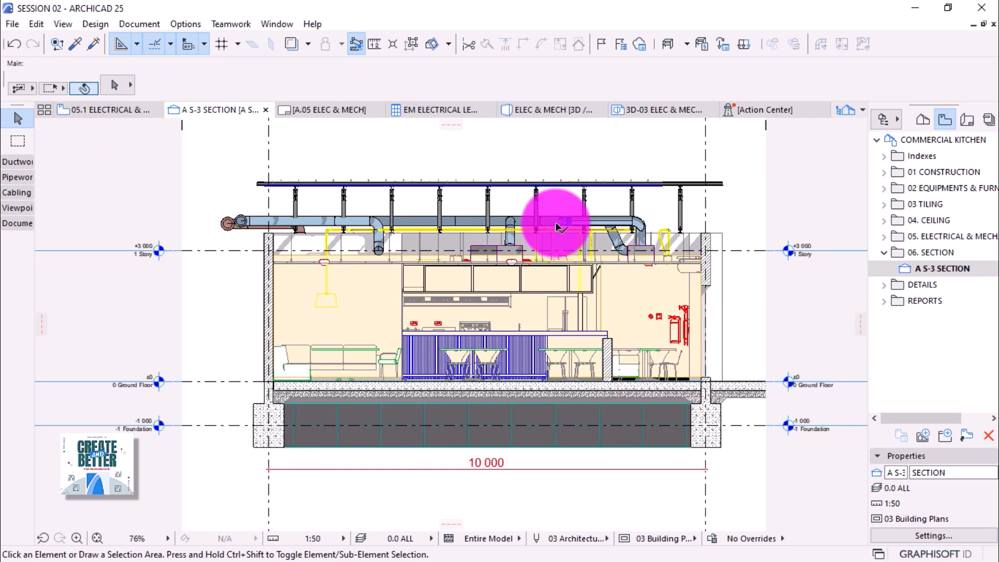
Open the saved section's settings and bring up the Cut Fill options under Model Appearance.
{"action": "right_click", "coordinate": [930, 268]}
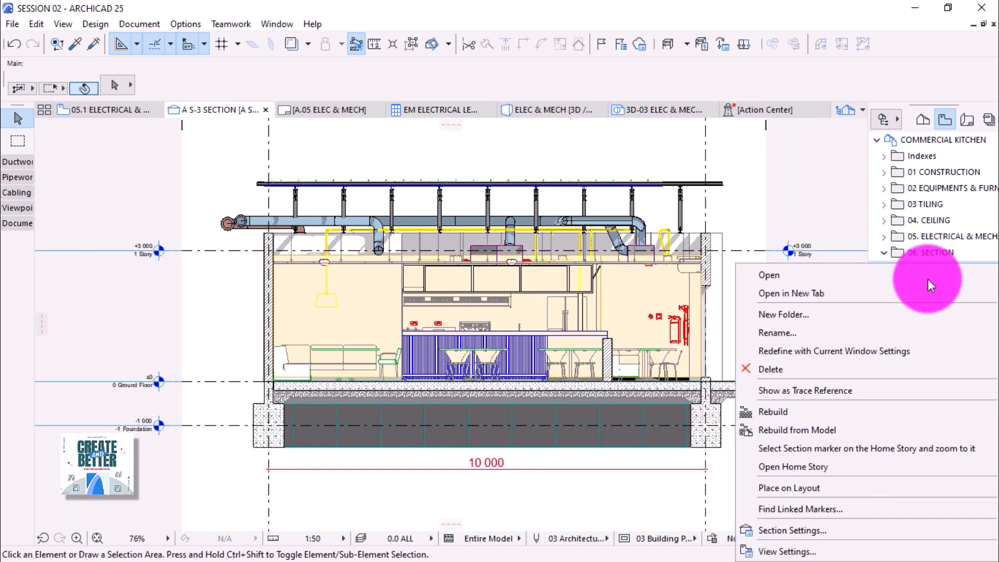
{"action": "left_click", "coordinate": [804, 530]}
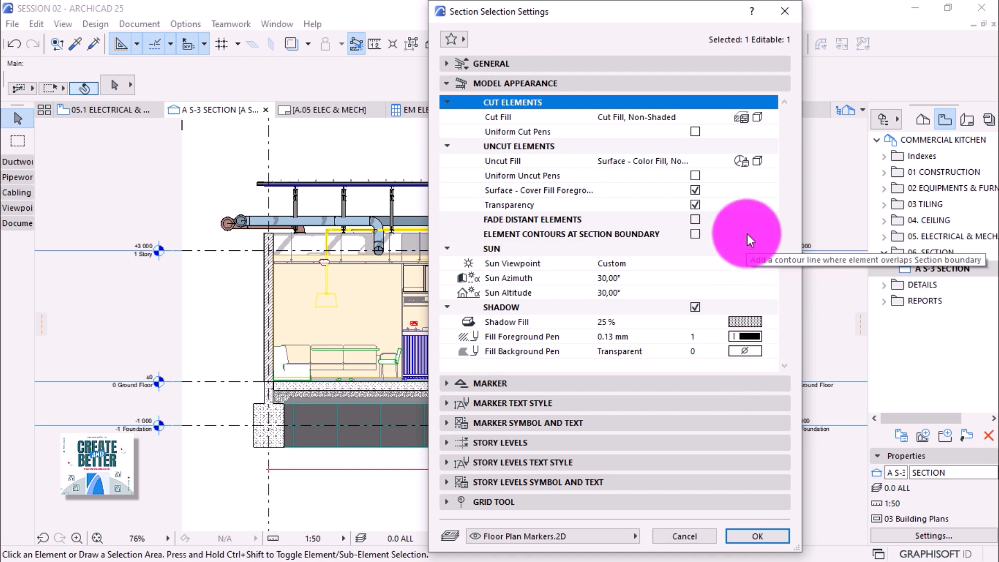
{"action": "left_click", "coordinate": [446, 83]}
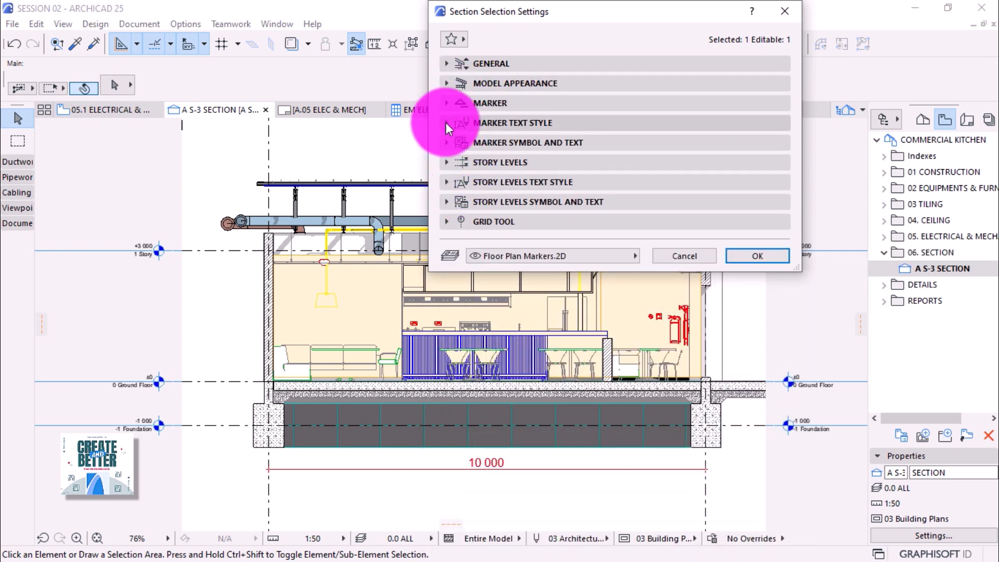
{"action": "left_click", "coordinate": [446, 83]}
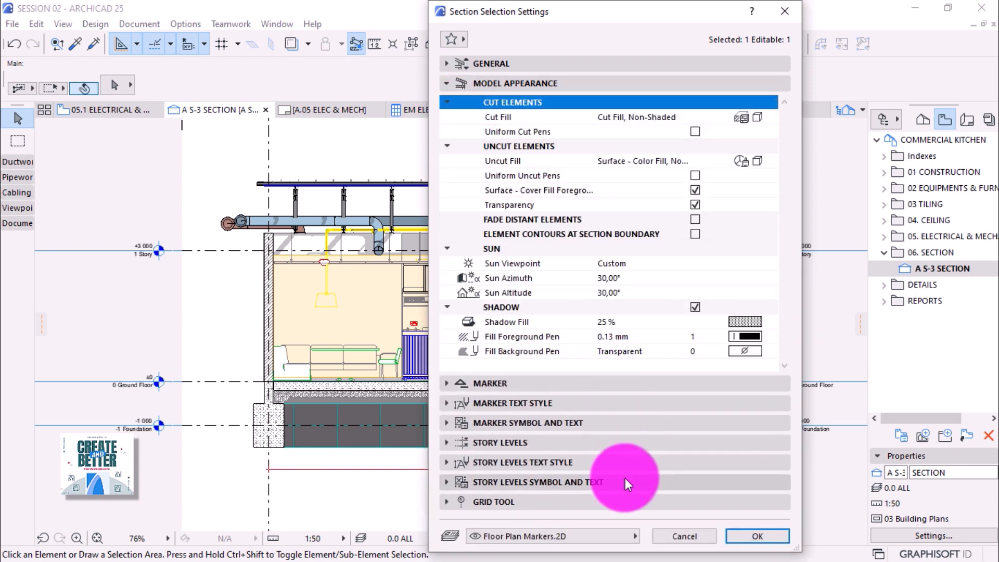
{"action": "mouse_move", "coordinate": [635, 552]}
{"action": "left_mouse_down"}
{"action": "mouse_move", "coordinate": [631, 301]}
{"action": "mouse_move", "coordinate": [619, 471]}
{"action": "mouse_move", "coordinate": [632, 546]}
{"action": "left_mouse_up"}
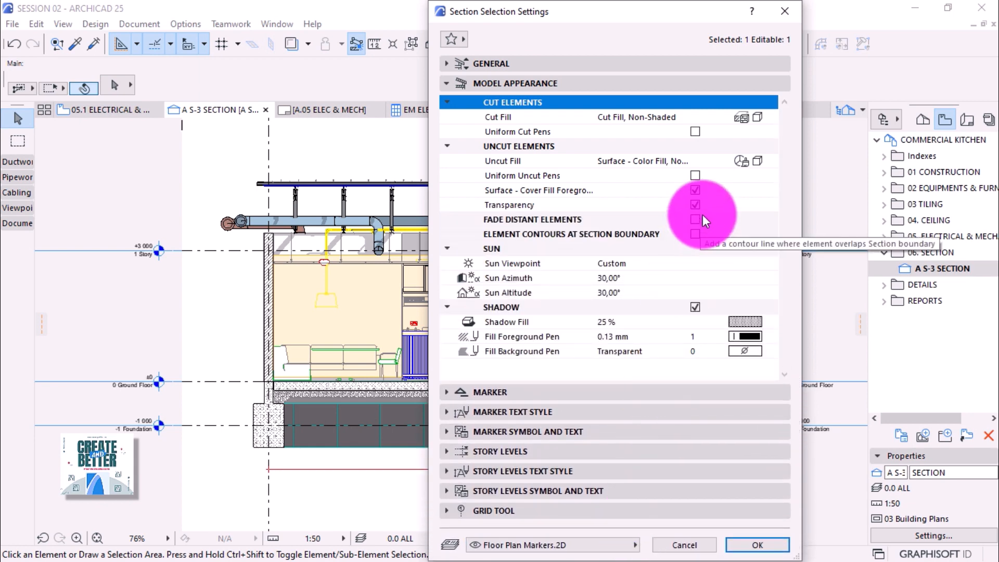
{"action": "left_click", "coordinate": [745, 114]}
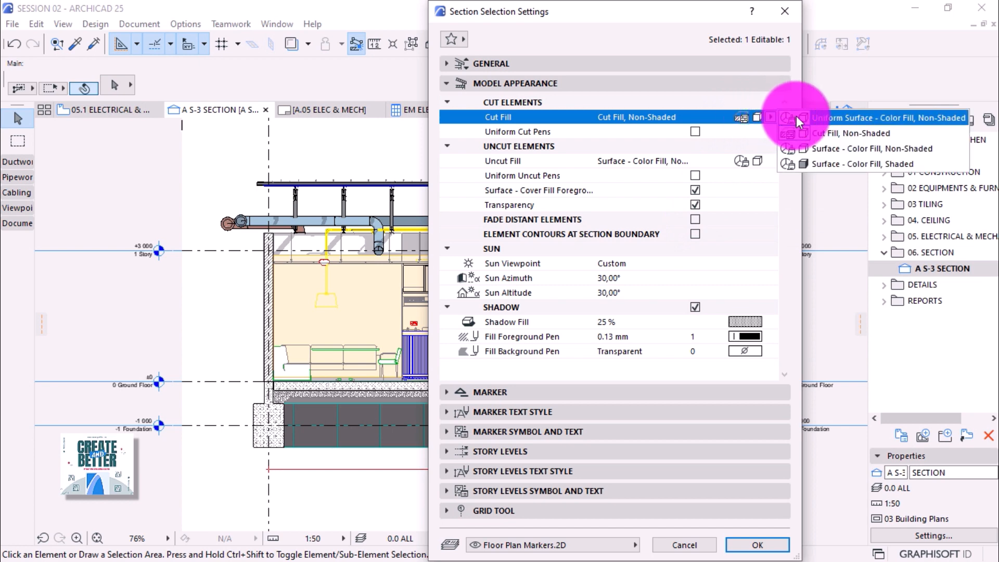
Set Cut Fill to Uniform Surface - Color Fill, Non-Shaded with Paint - Anthracite.
{"action": "left_click", "coordinate": [822, 118]}
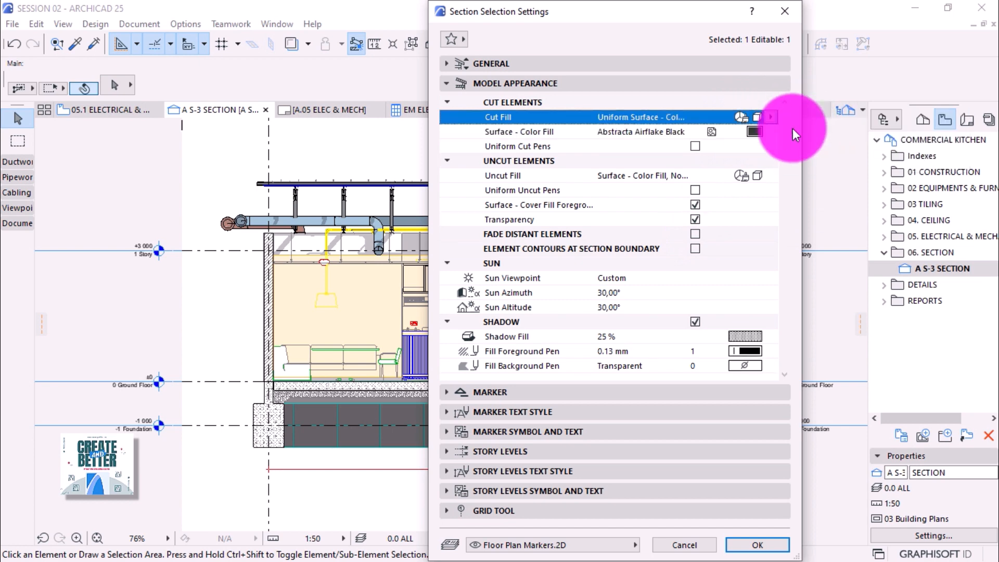
{"action": "left_click", "coordinate": [754, 133]}
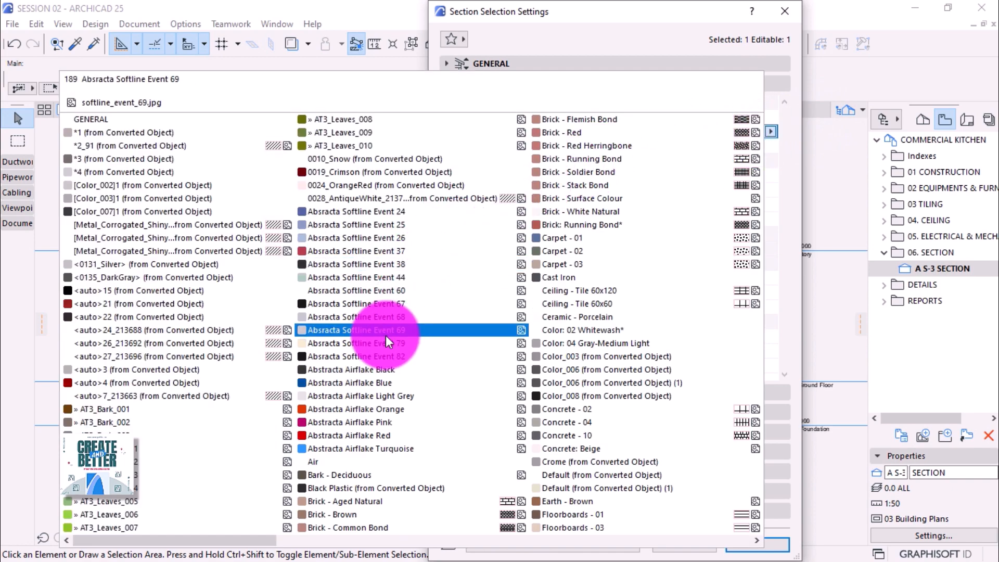
{"action": "scroll", "coordinate": [386, 336], "scroll_direction": "down", "scroll_amount": 3}
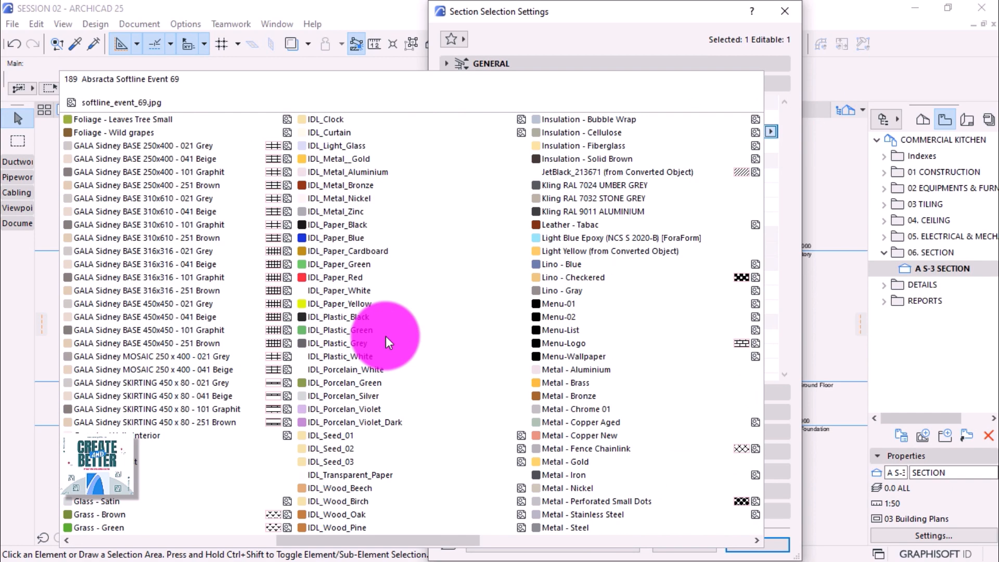
{"action": "scroll", "coordinate": [386, 336], "scroll_direction": "up", "scroll_amount": 3}
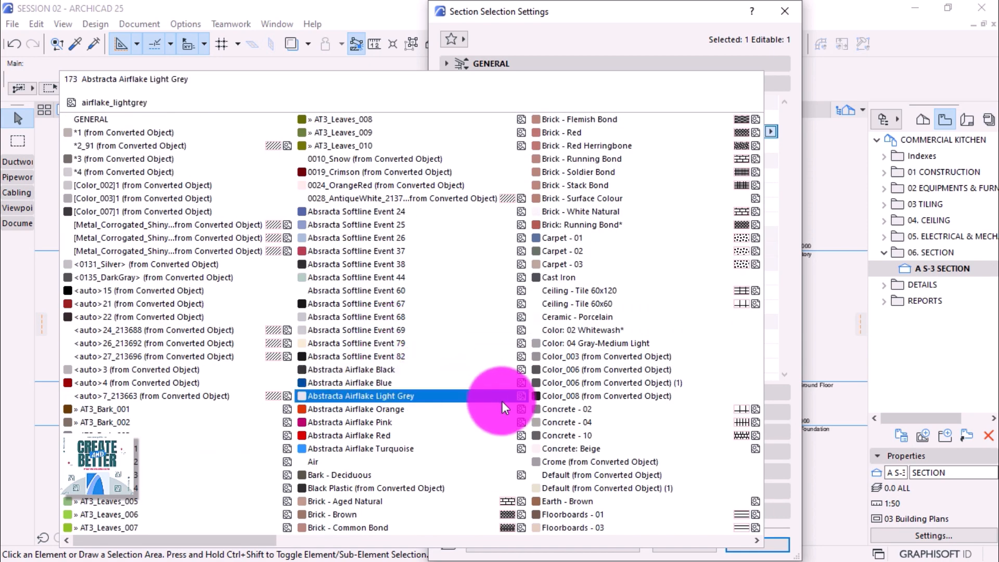
{"action": "scroll", "coordinate": [567, 392], "scroll_direction": "down", "scroll_amount": 5}
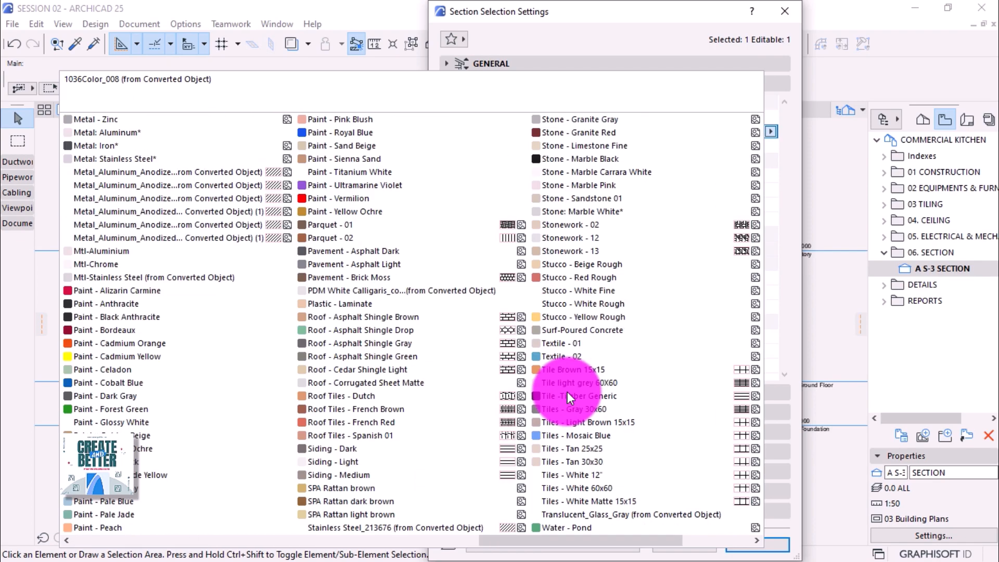
{"action": "scroll", "coordinate": [567, 392], "scroll_direction": "up", "scroll_amount": 5}
{"action": "key", "text": "Down"}
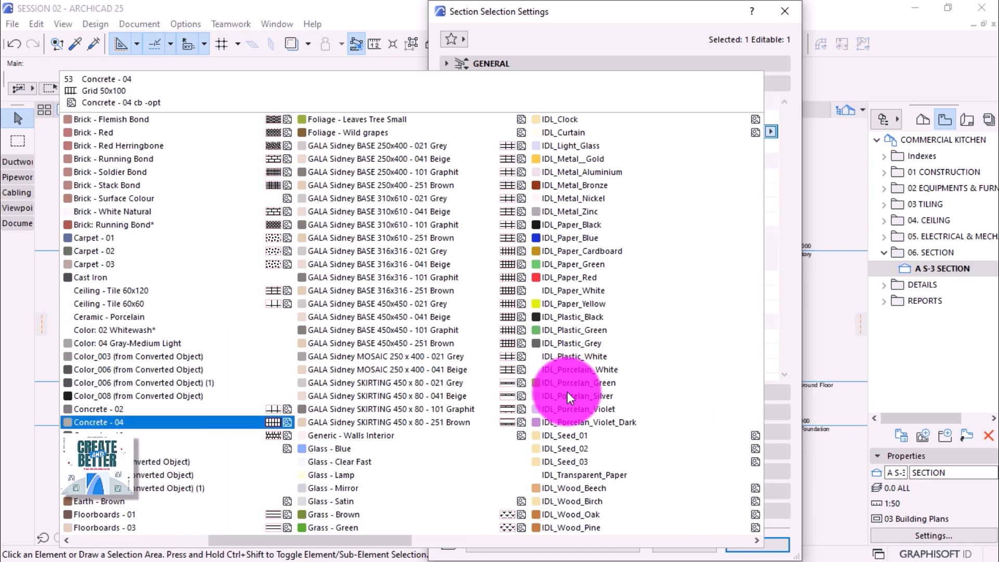
{"action": "key", "text": "p"}
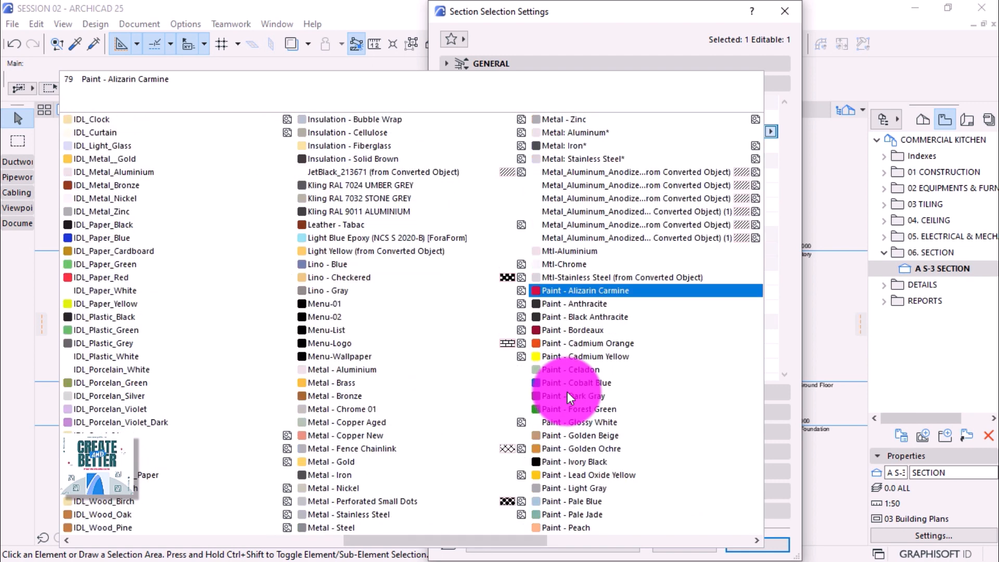
{"action": "left_click", "coordinate": [579, 305]}
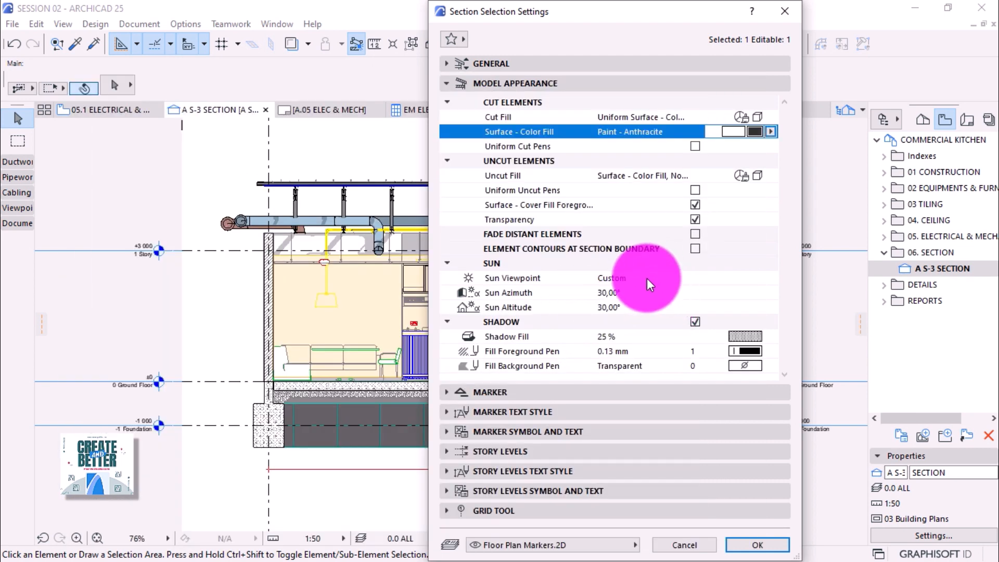
Turn on Uniform Cut Pens with cut line pen 1 (0.13 mm).
{"action": "left_click", "coordinate": [633, 177]}
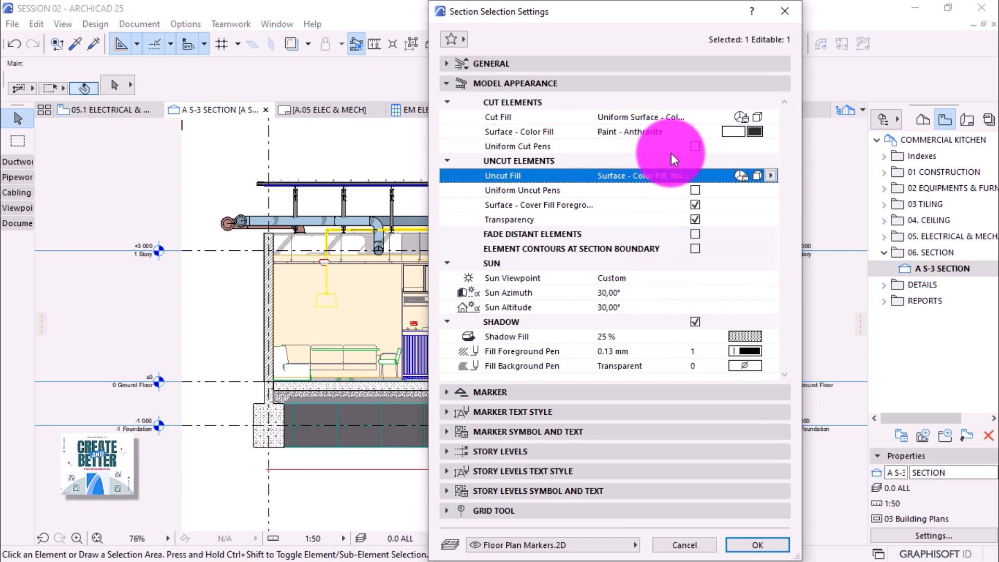
{"action": "left_click", "coordinate": [695, 145]}
{"action": "left_click", "coordinate": [695, 146]}
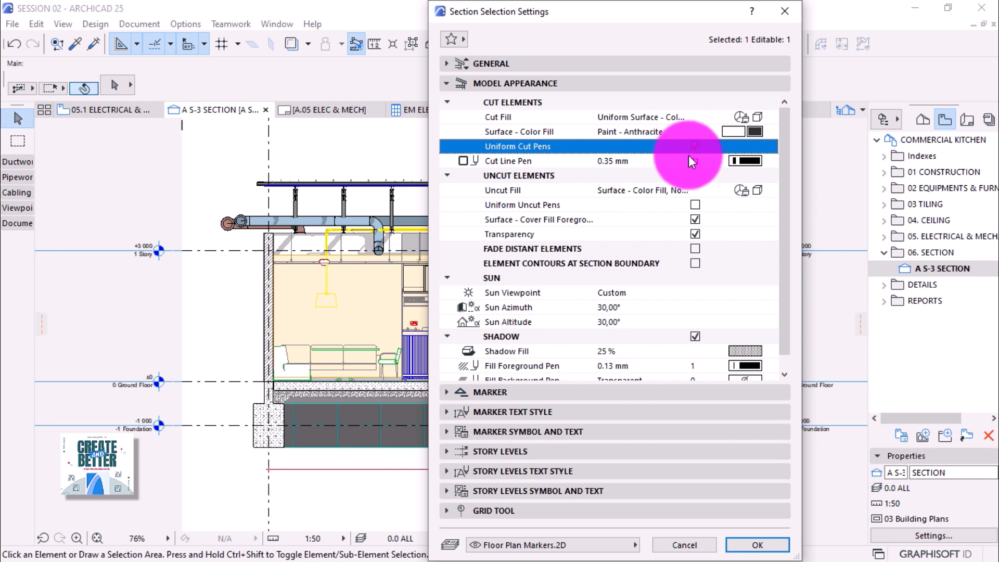
{"action": "left_click", "coordinate": [740, 161]}
{"action": "left_click", "coordinate": [739, 160]}
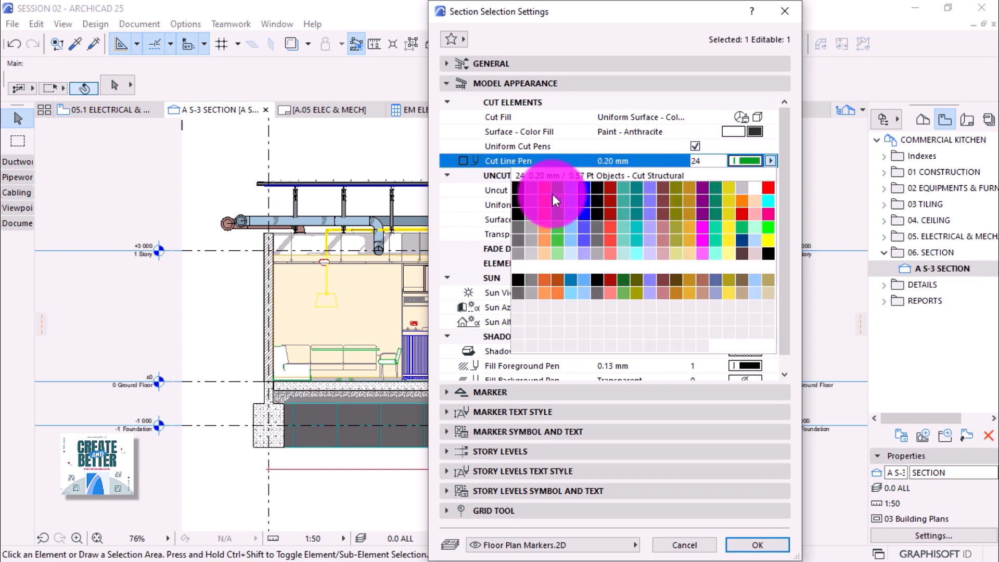
{"action": "left_click", "coordinate": [520, 188]}
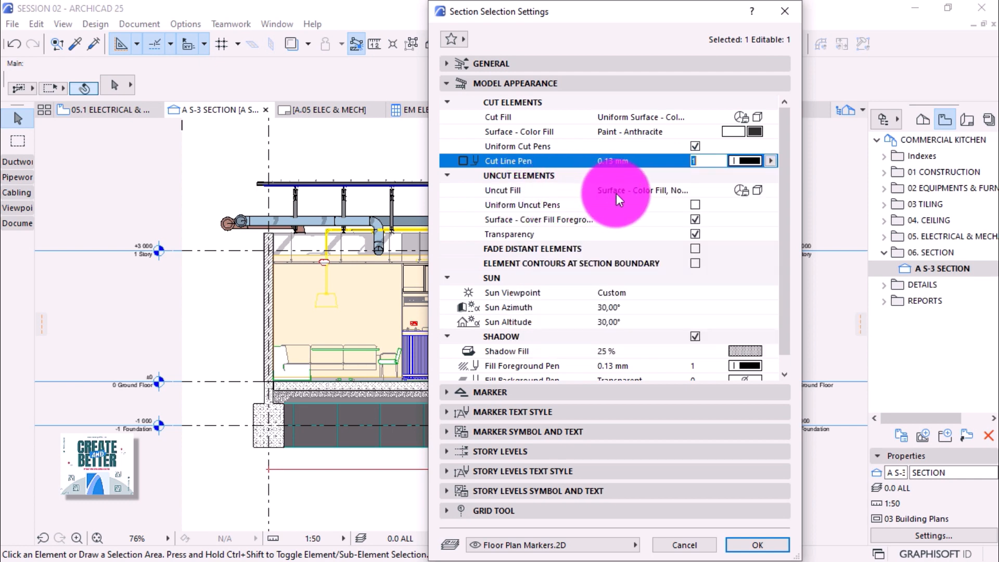
Set Uncut Fill to Surface - Texture Fill, Non-Shaded.
{"action": "left_click", "coordinate": [744, 195]}
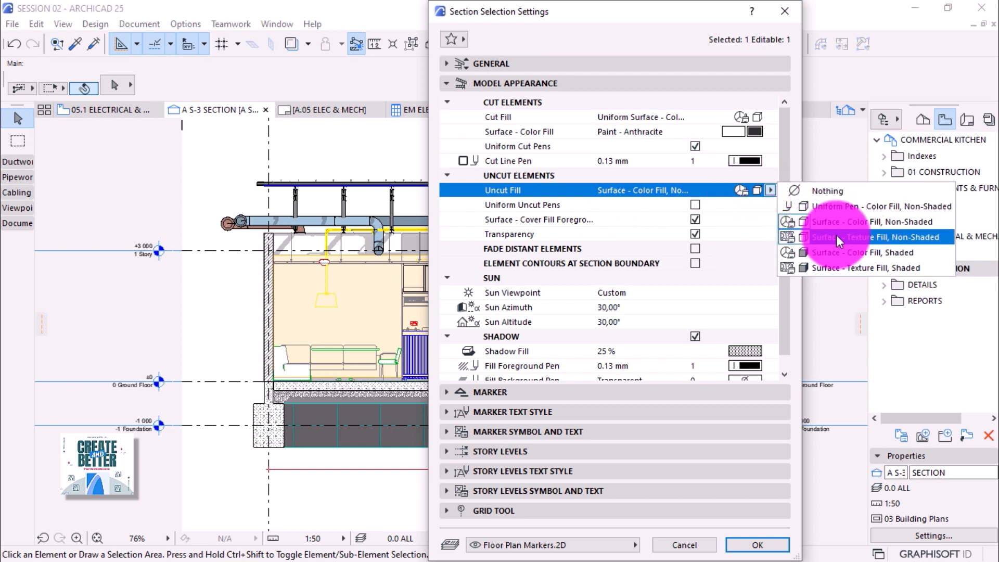
{"action": "left_click", "coordinate": [858, 237]}
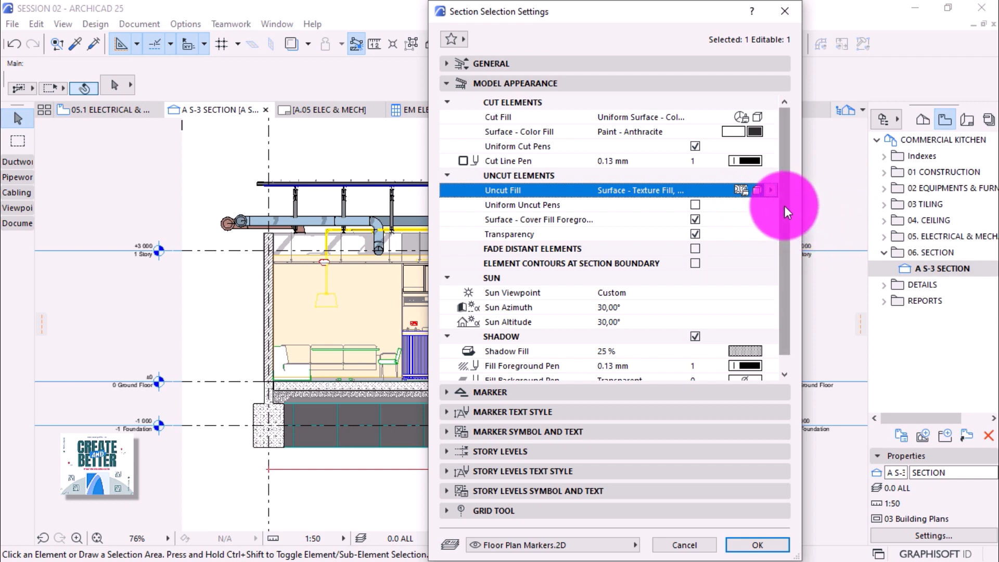
{"action": "left_click", "coordinate": [697, 221]}
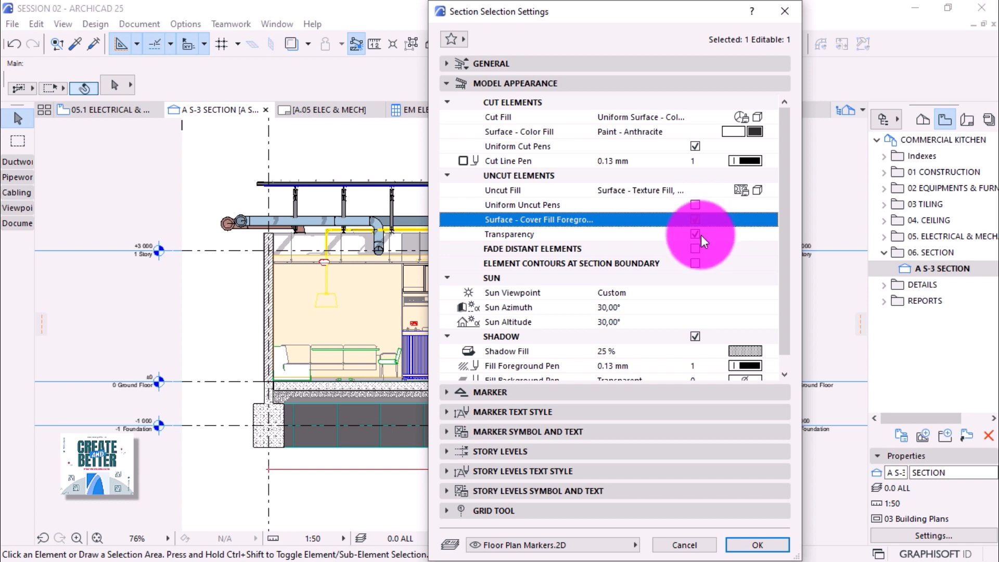
{"action": "left_click_drag", "start_coordinate": [784, 235], "coordinate": [780, 279]}
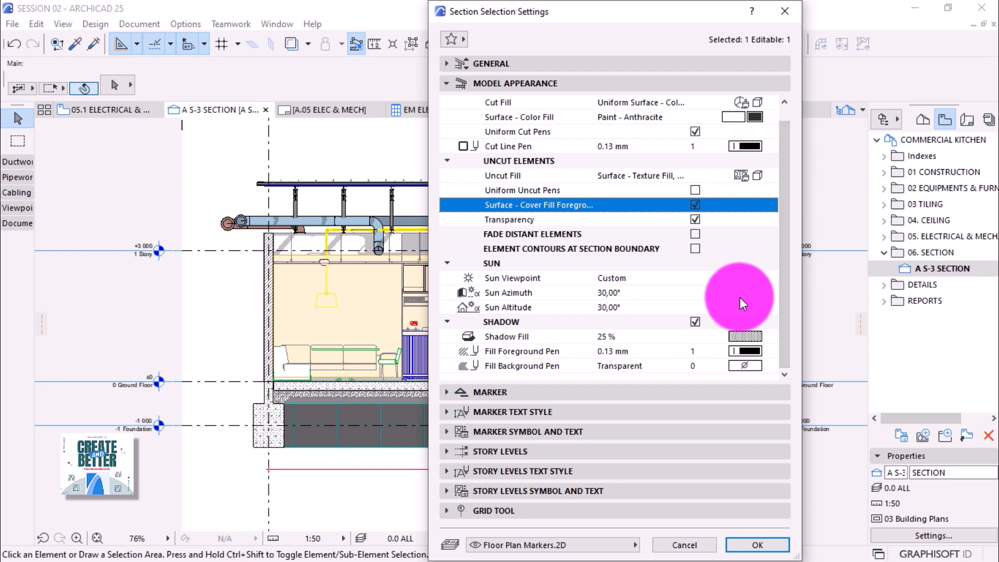
Keep shadows on with 25 % fill and pen 1 foreground, then apply the settings.
{"action": "left_click", "coordinate": [695, 321]}
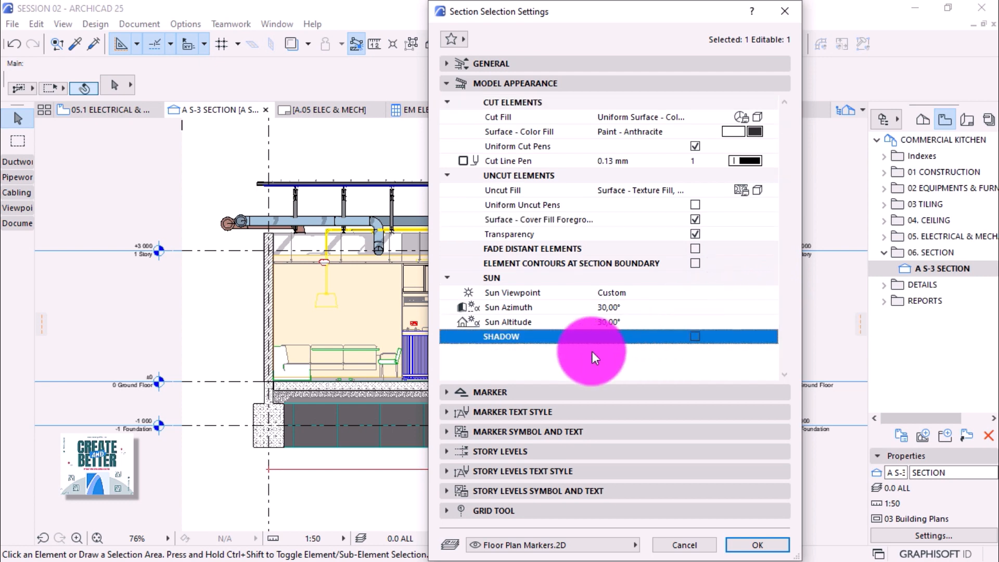
{"action": "left_click", "coordinate": [694, 337]}
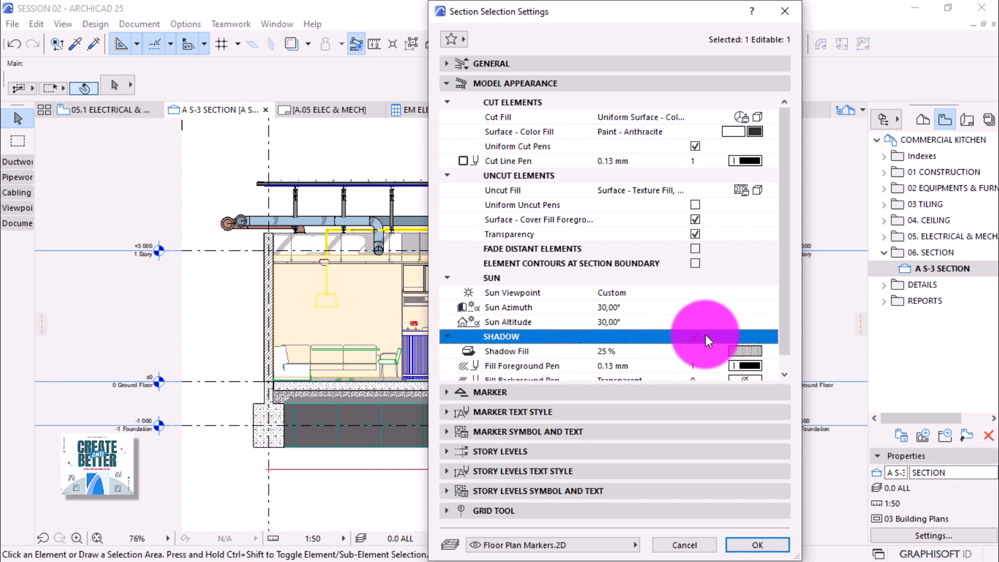
{"action": "scroll", "coordinate": [785, 246], "scroll_direction": "down", "scroll_amount": 1}
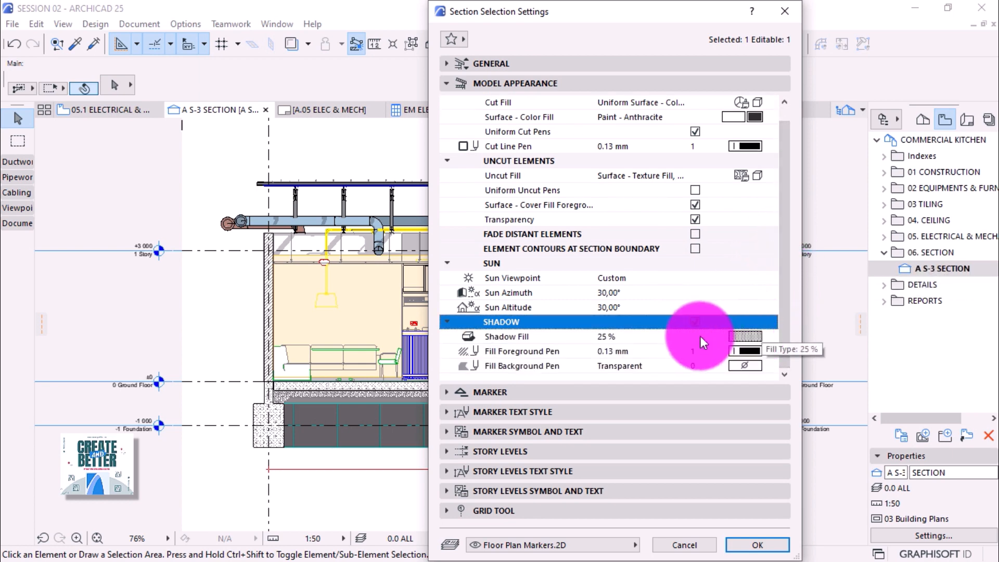
{"action": "left_click", "coordinate": [747, 337]}
{"action": "left_click", "coordinate": [136, 200]}
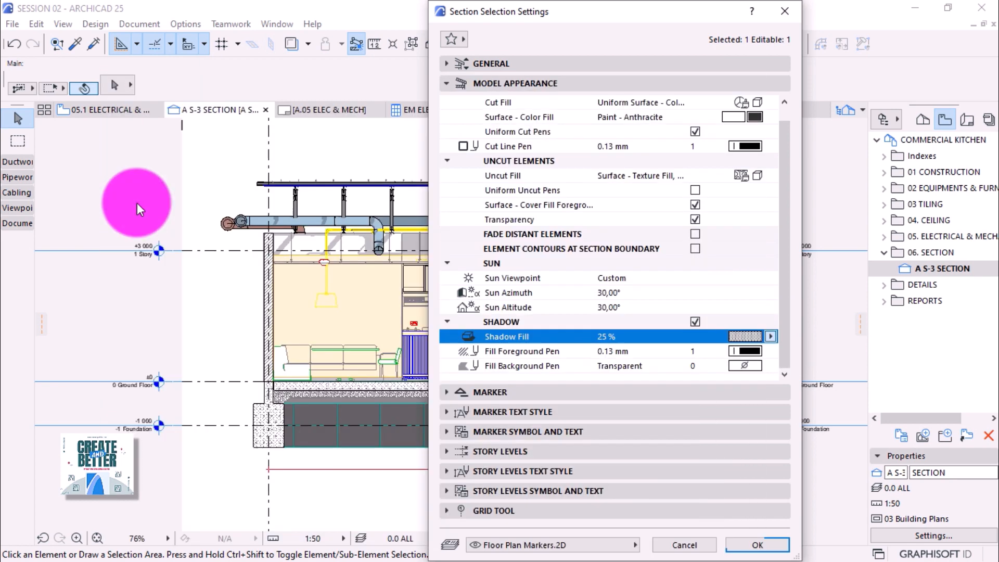
{"action": "left_click", "coordinate": [752, 352]}
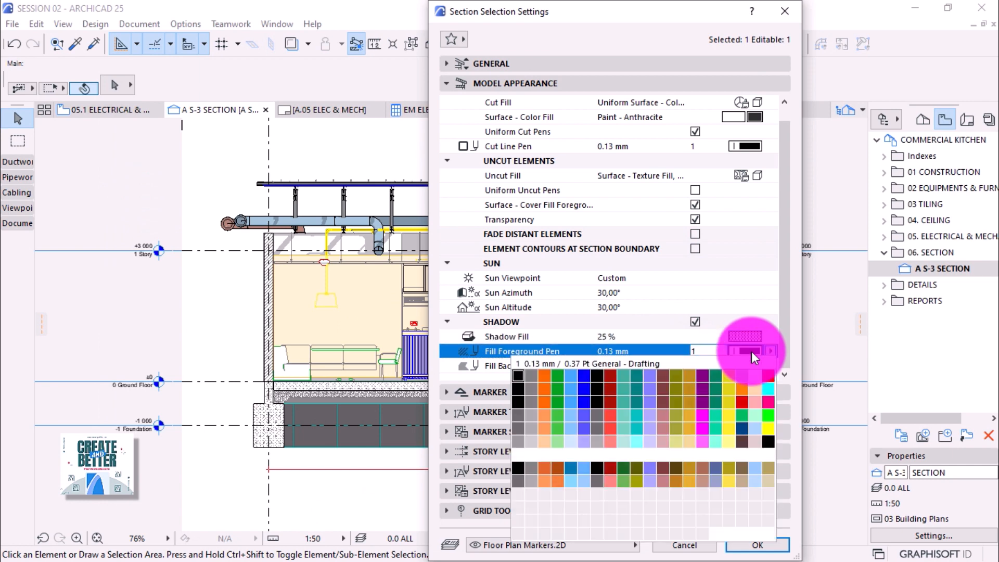
{"action": "left_click", "coordinate": [518, 376]}
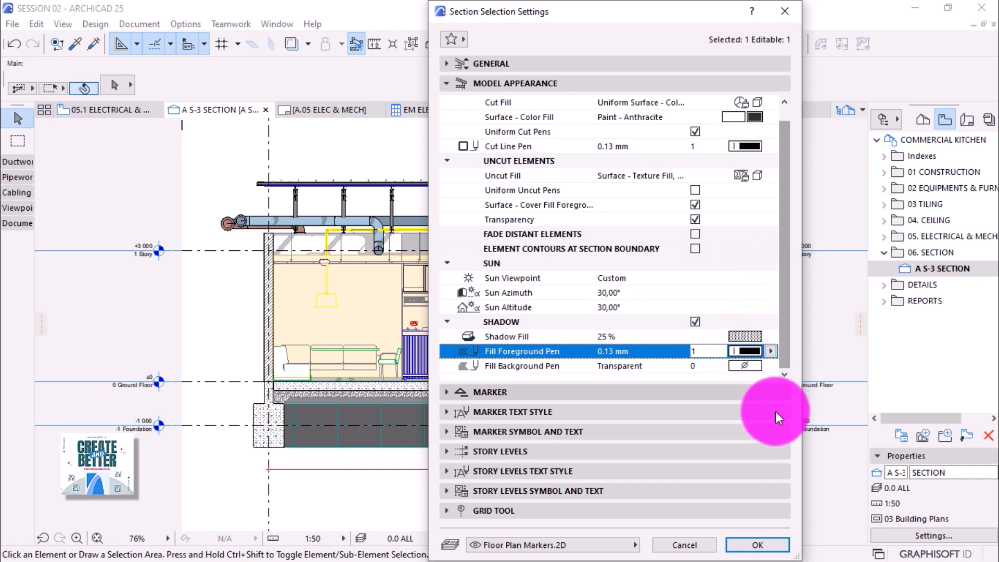
{"action": "left_click", "coordinate": [754, 542]}
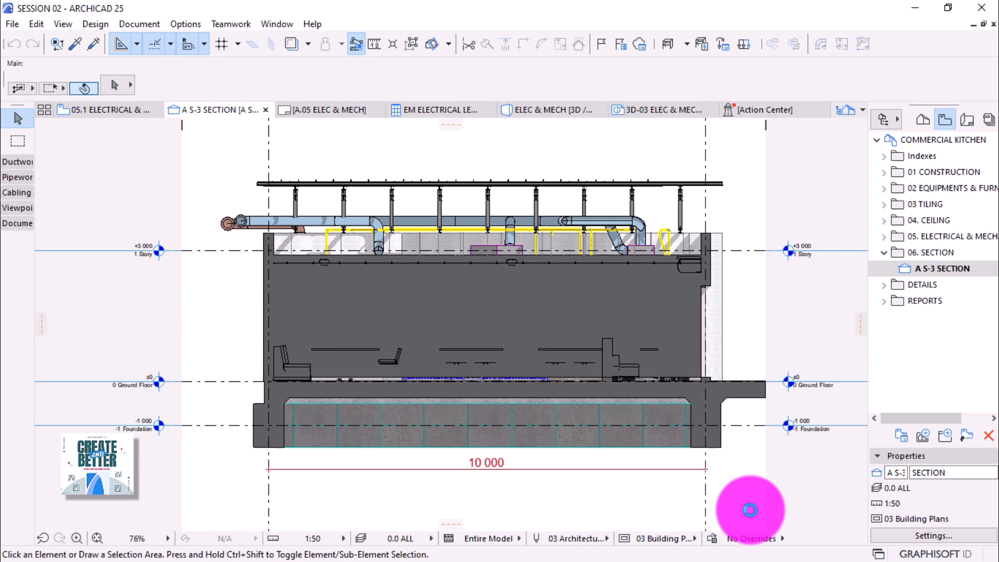
Zoom in on the redrawn section with its anthracite-filled cut walls and slabs.
{"action": "scroll", "coordinate": [687, 367], "scroll_direction": "up", "scroll_amount": 1}
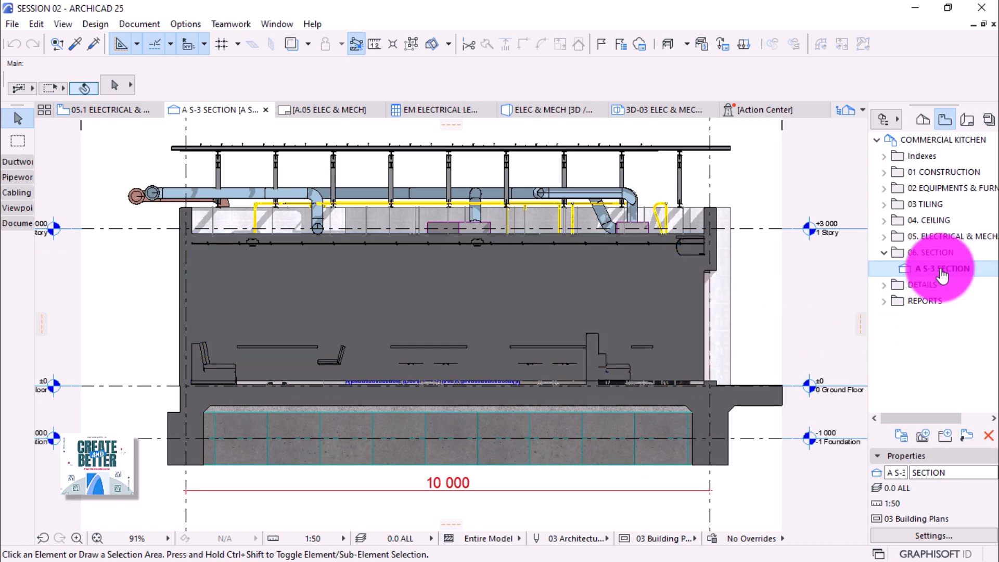
Confirm 0.0 ALL as the layer combination in the A S-3 SECTION view settings.
{"action": "left_click", "coordinate": [934, 535]}
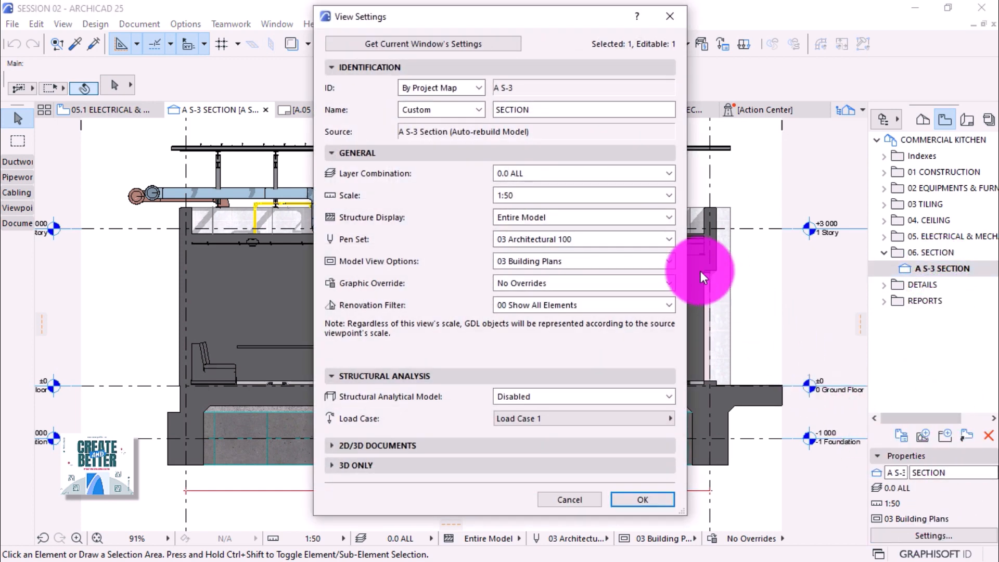
{"action": "left_click", "coordinate": [514, 172]}
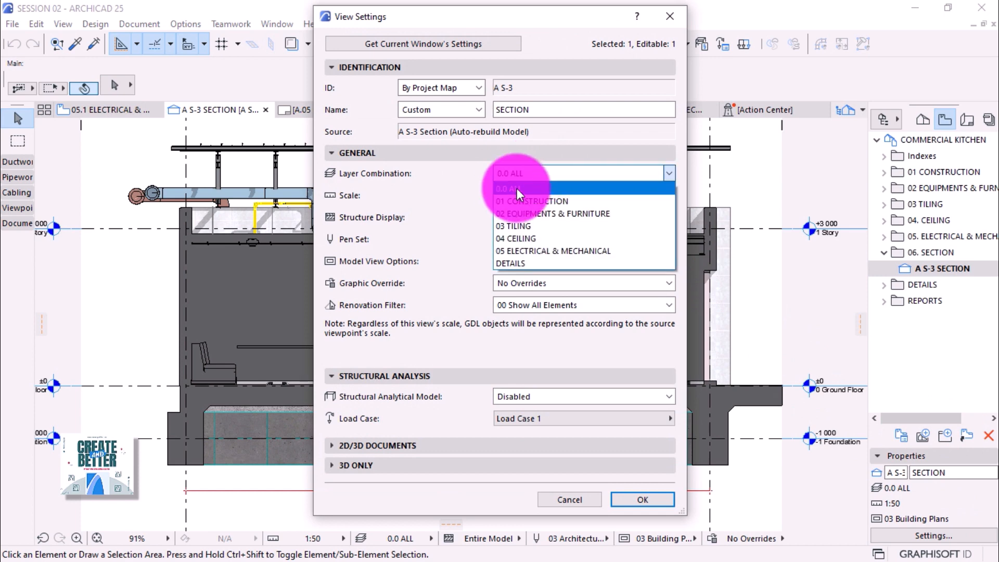
{"action": "left_click", "coordinate": [499, 188]}
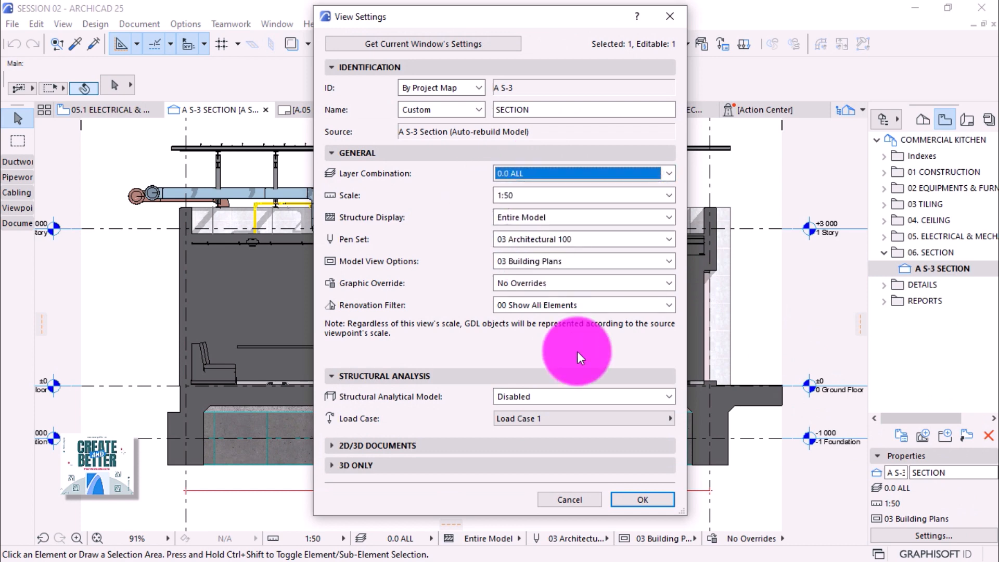
{"action": "left_click", "coordinate": [645, 501]}
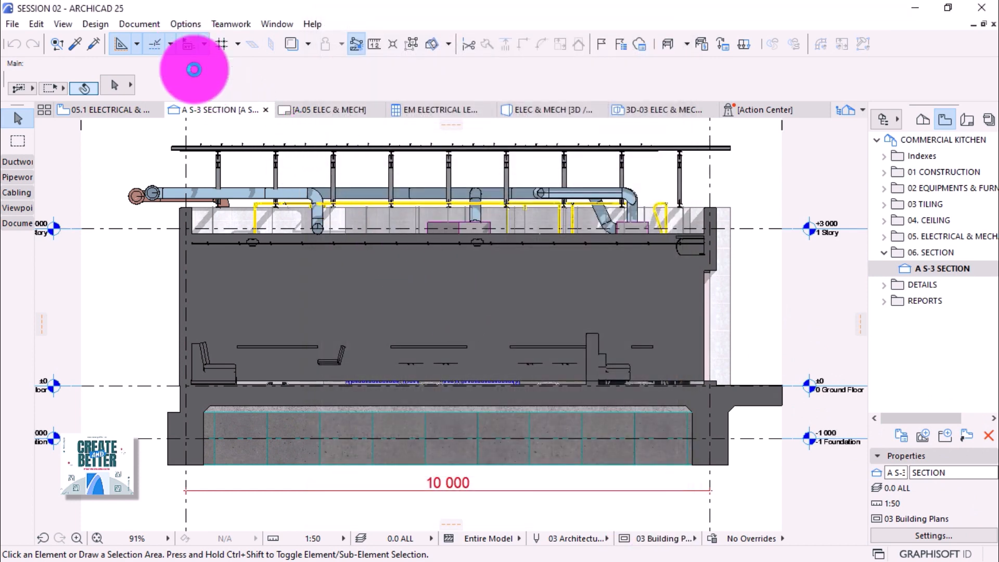
Check that the FOH zone sits on the Room Label.2D layer.
{"action": "left_click", "coordinate": [238, 259]}
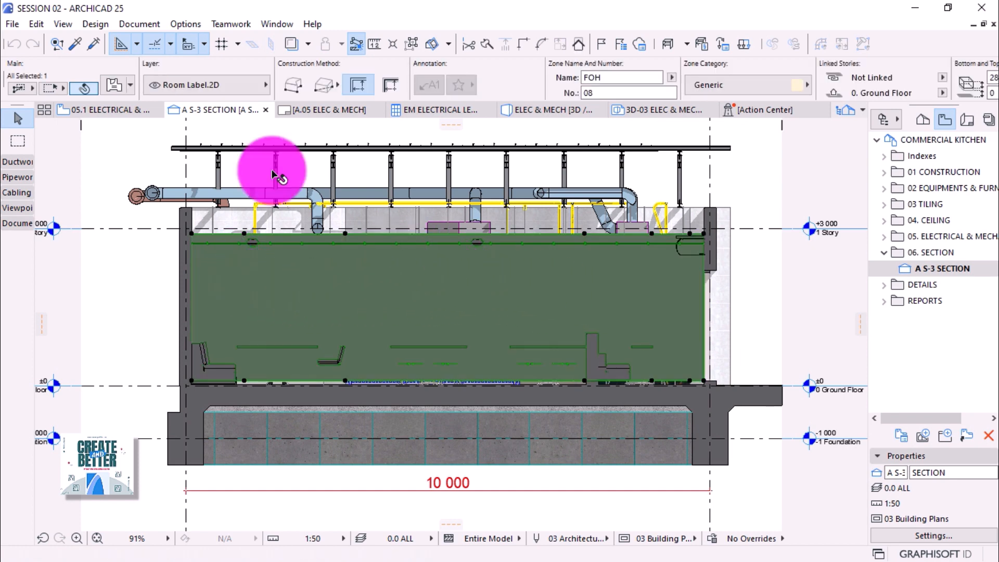
{"action": "left_click", "coordinate": [168, 90]}
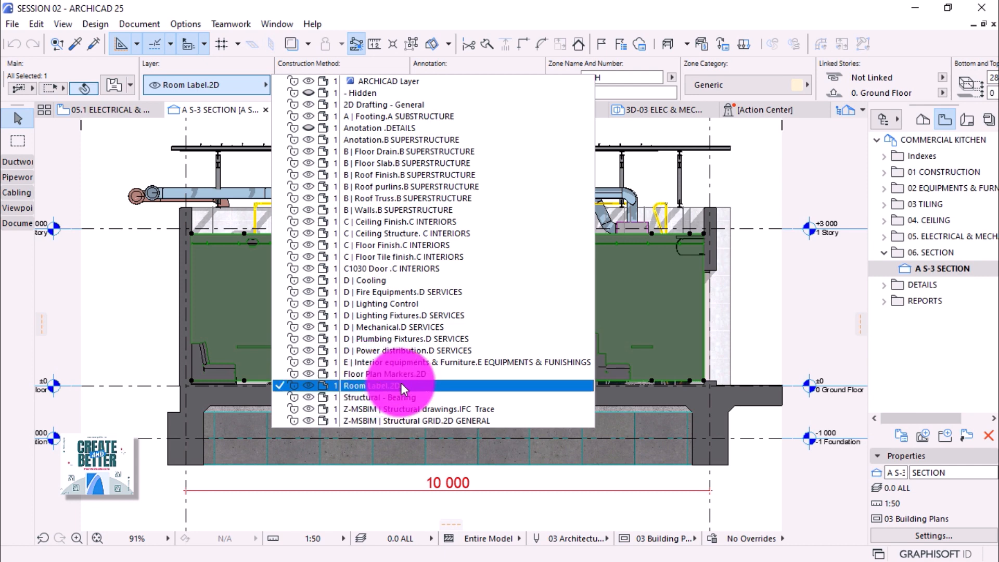
{"action": "left_click", "coordinate": [487, 388]}
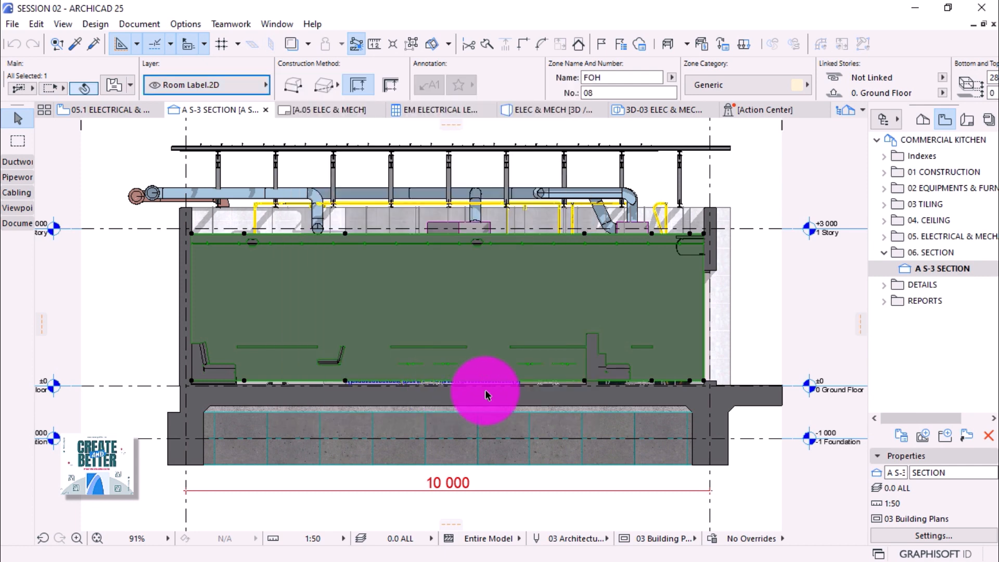
{"action": "left_click", "coordinate": [176, 25]}
Create a new layer combination named 06 SECTION.
{"action": "mouse_move", "coordinate": [183, 37]}
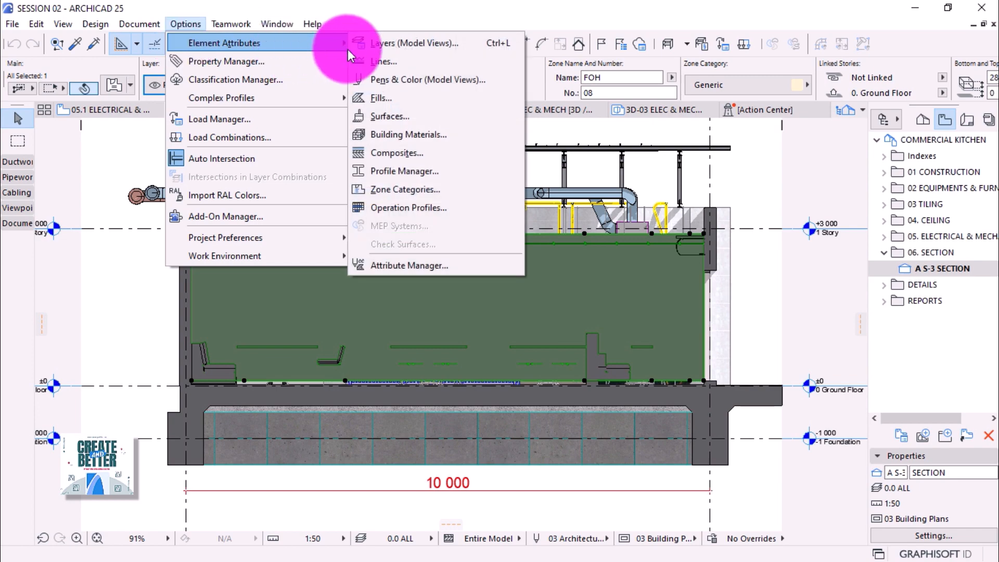
{"action": "left_click", "coordinate": [388, 44]}
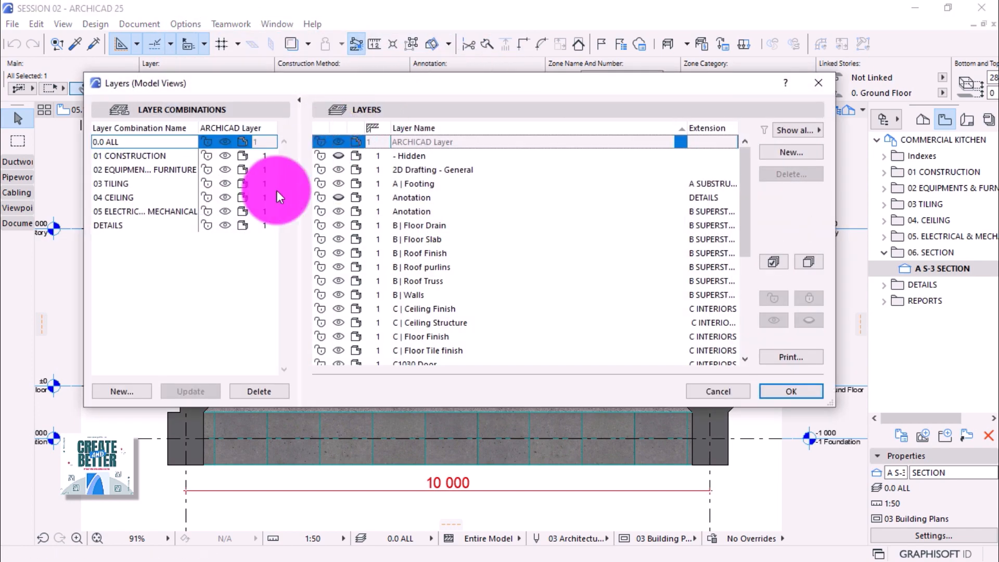
{"action": "left_click", "coordinate": [130, 388]}
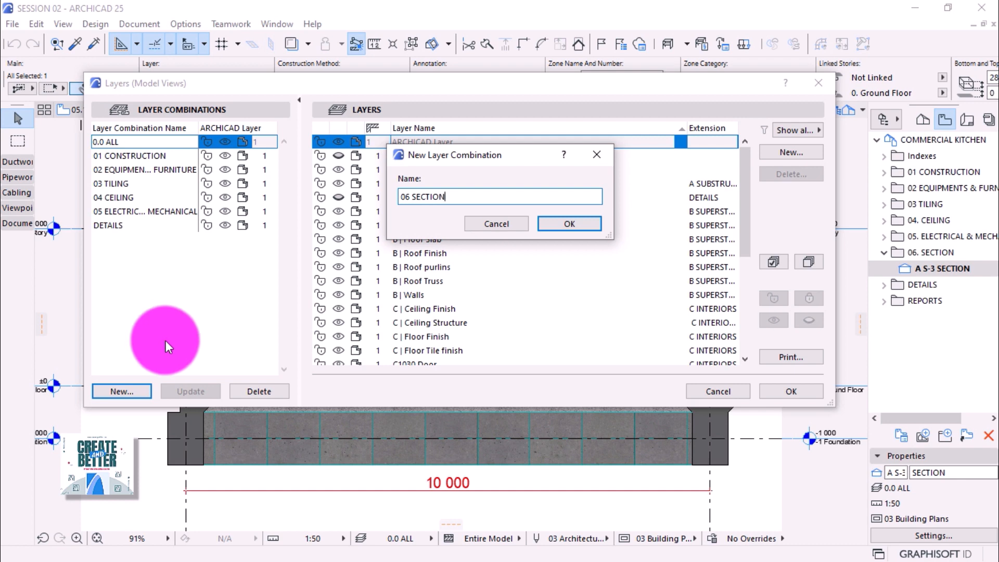
{"action": "left_click", "coordinate": [569, 225]}
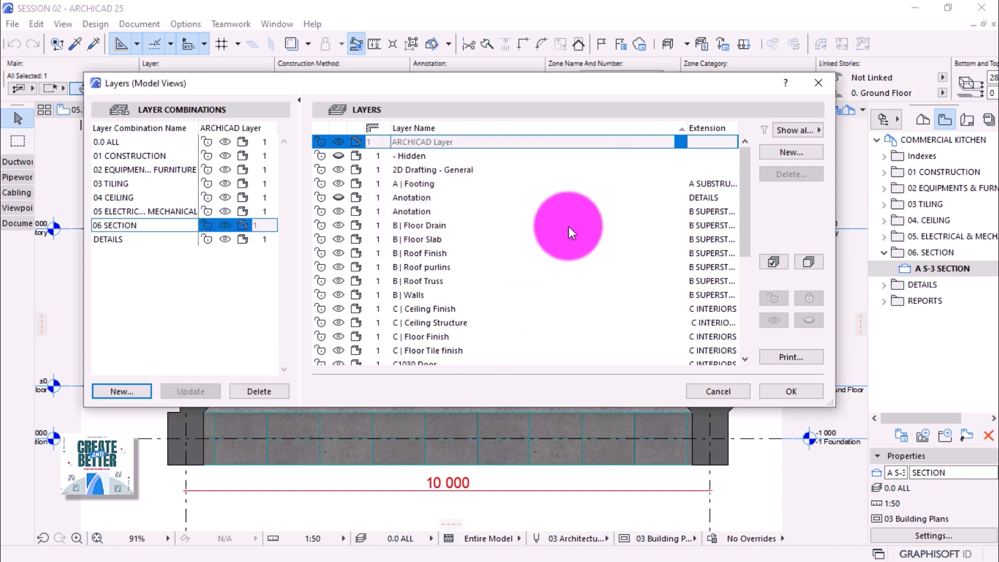
Hide the Room Label layer in 06 SECTION and update the combination.
{"action": "left_click", "coordinate": [764, 259]}
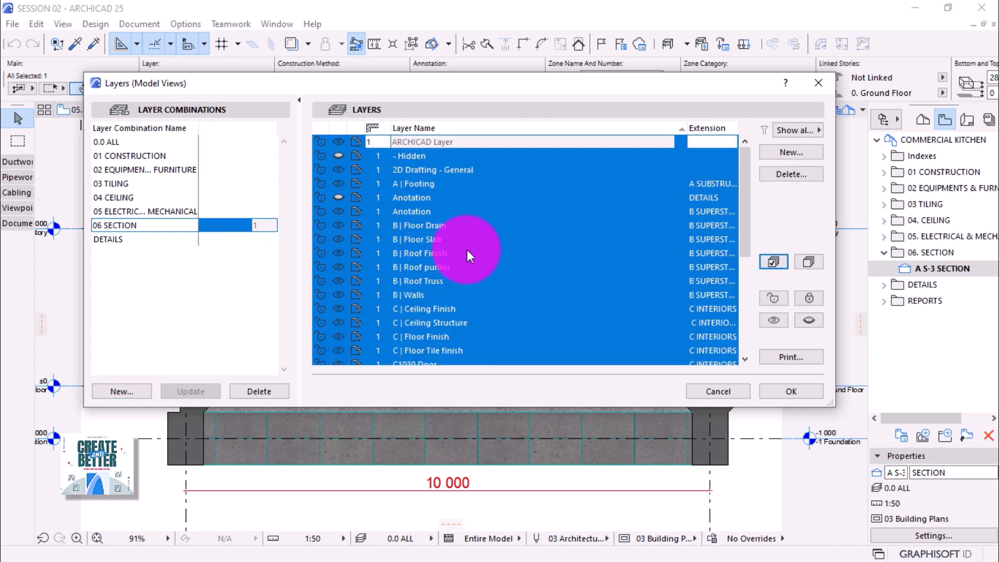
{"action": "left_click", "coordinate": [235, 282]}
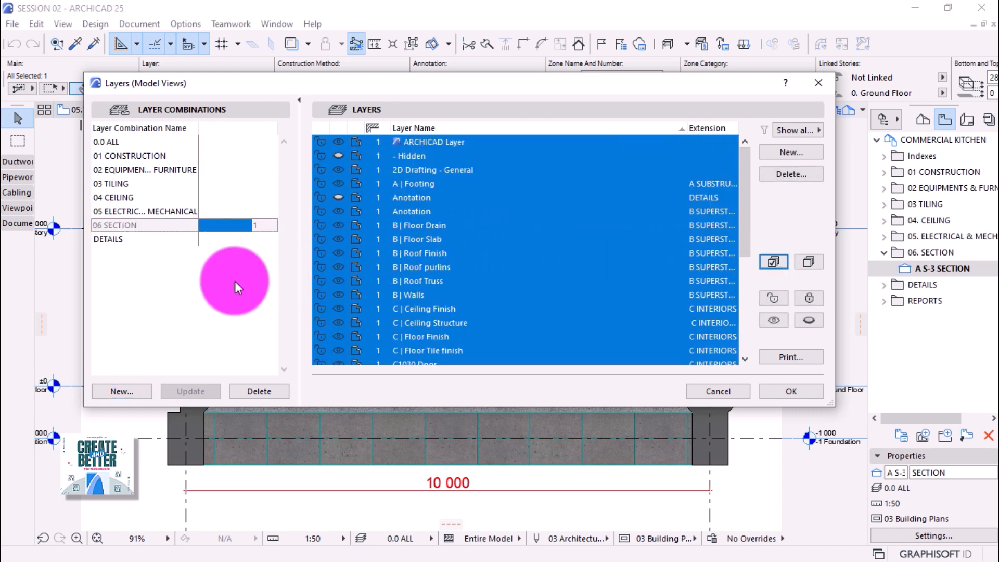
{"action": "left_click", "coordinate": [124, 227]}
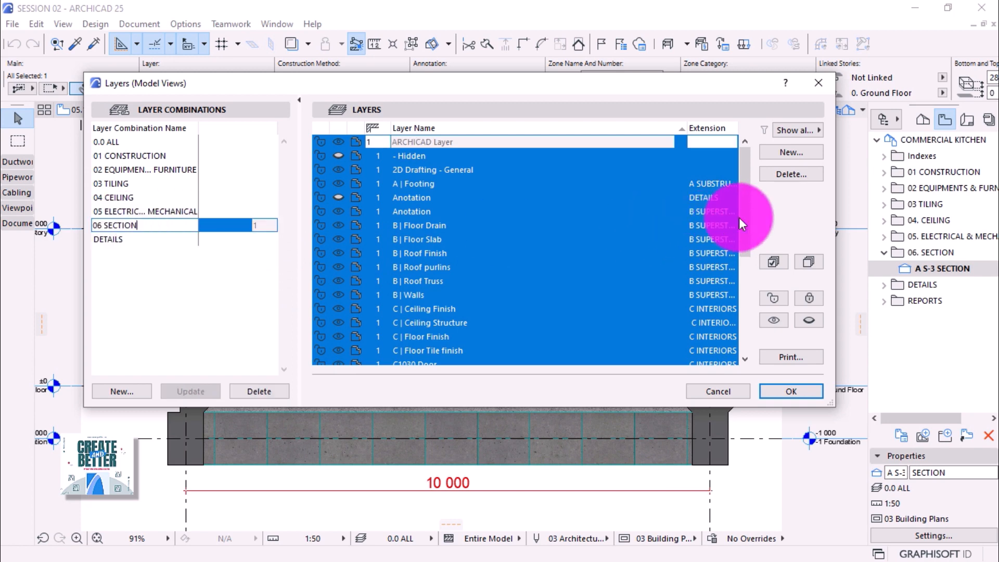
{"action": "left_click", "coordinate": [799, 262]}
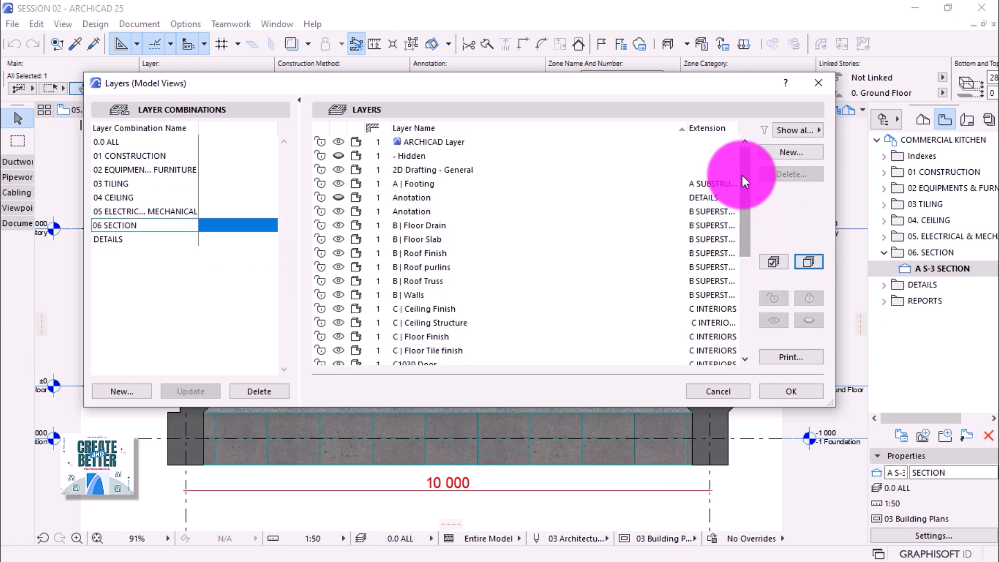
{"action": "left_click_drag", "start_coordinate": [746, 171], "coordinate": [755, 282]}
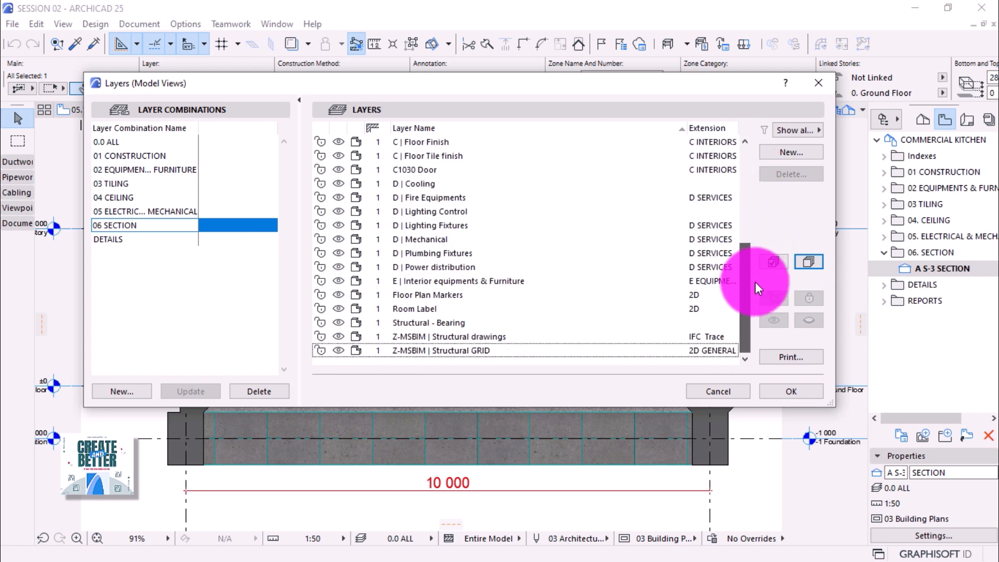
{"action": "left_click", "coordinate": [338, 309]}
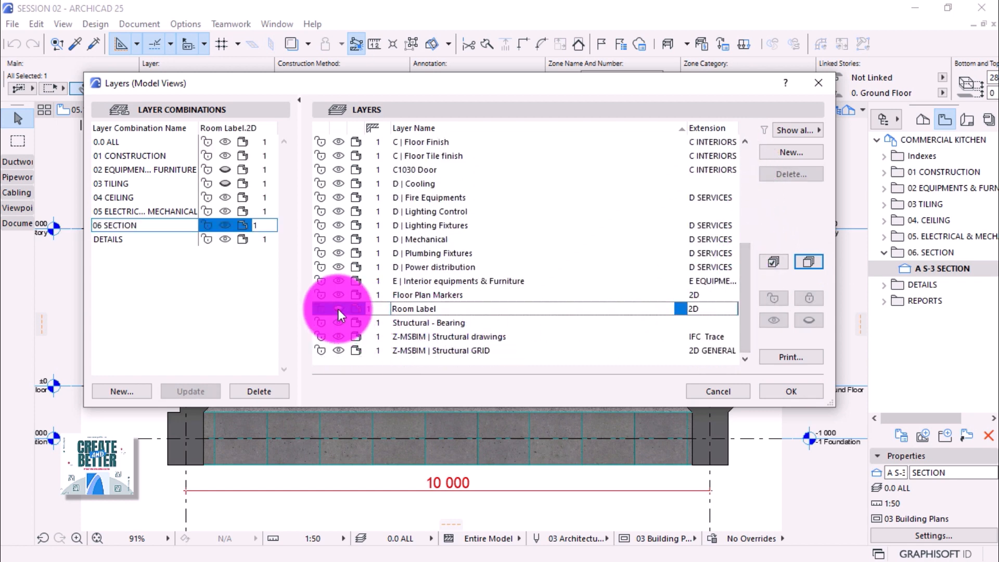
{"action": "left_click", "coordinate": [183, 389]}
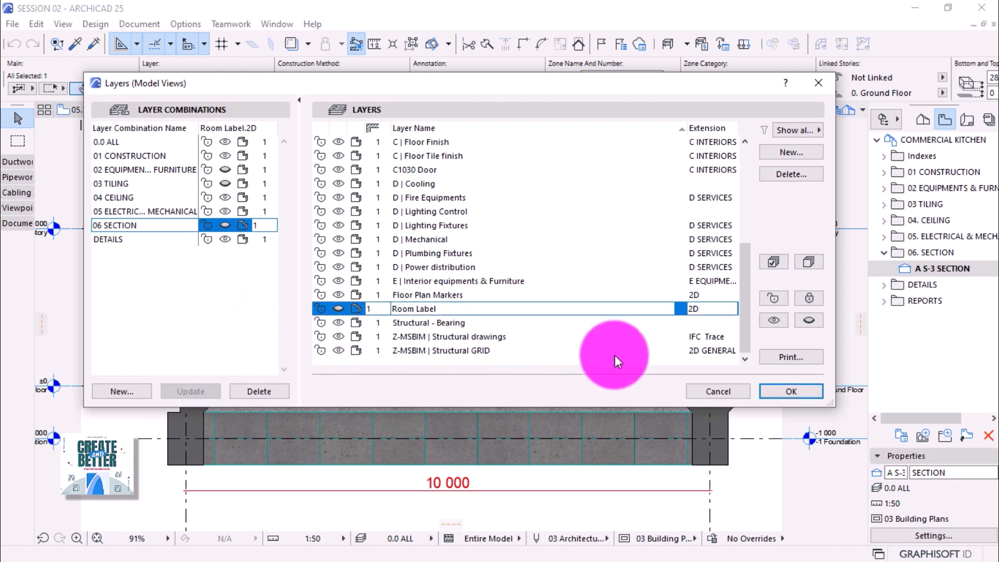
{"action": "left_click", "coordinate": [780, 390]}
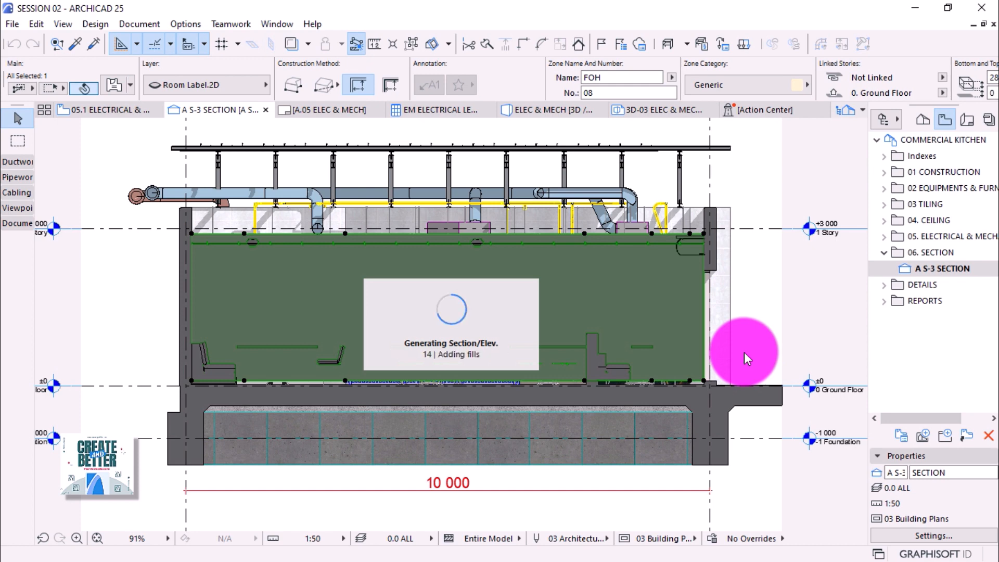
Deselect the FOH zone and let the S-3 section regenerate without the green zone.
{"action": "key", "text": "Escape"}
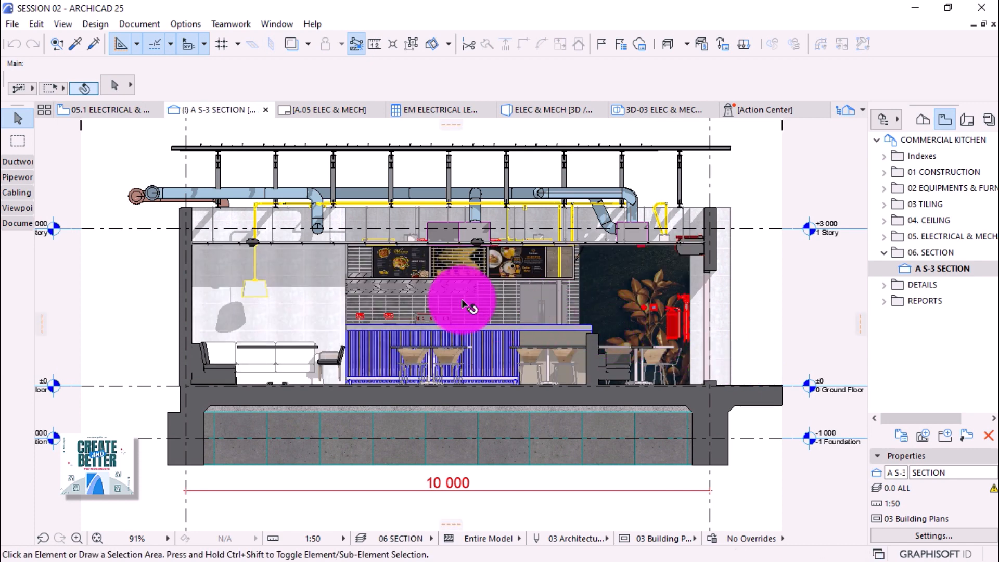
{"action": "scroll", "coordinate": [463, 303], "scroll_direction": "up", "scroll_amount": 1}
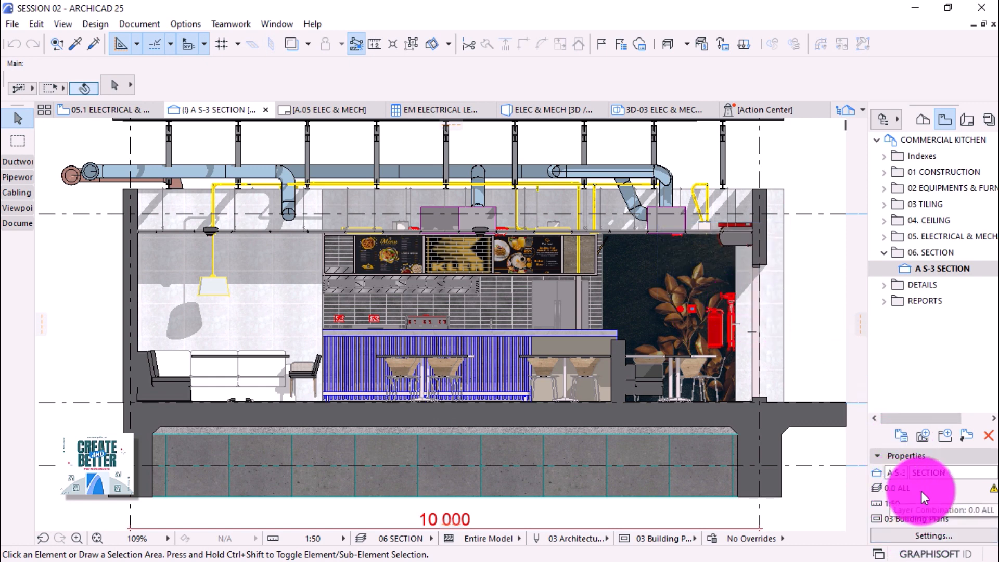
{"action": "mouse_move", "coordinate": [995, 492]}
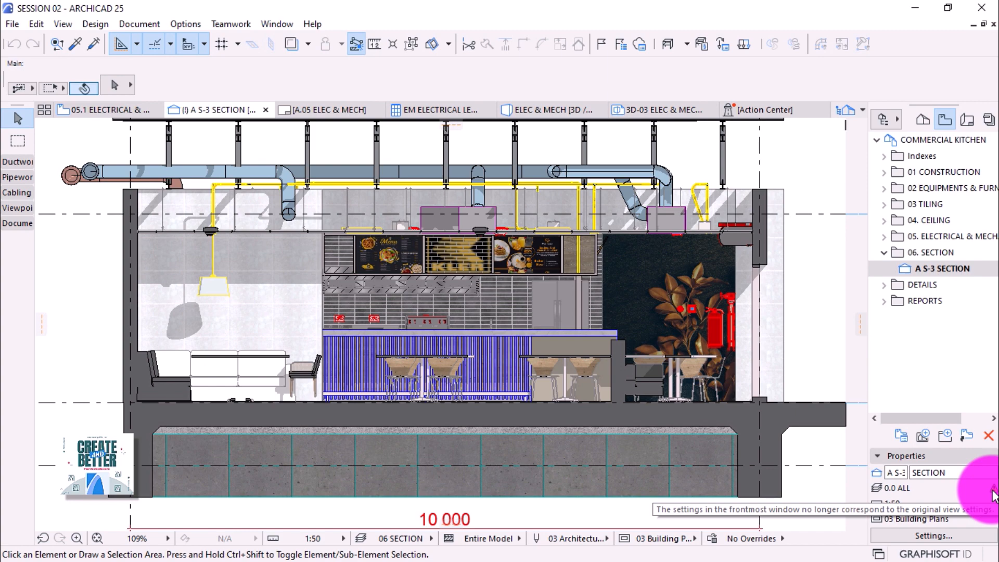
Assign the 06 SECTION layer combination to the A S-3 section view and zoom into the interior.
{"action": "left_click", "coordinate": [941, 529]}
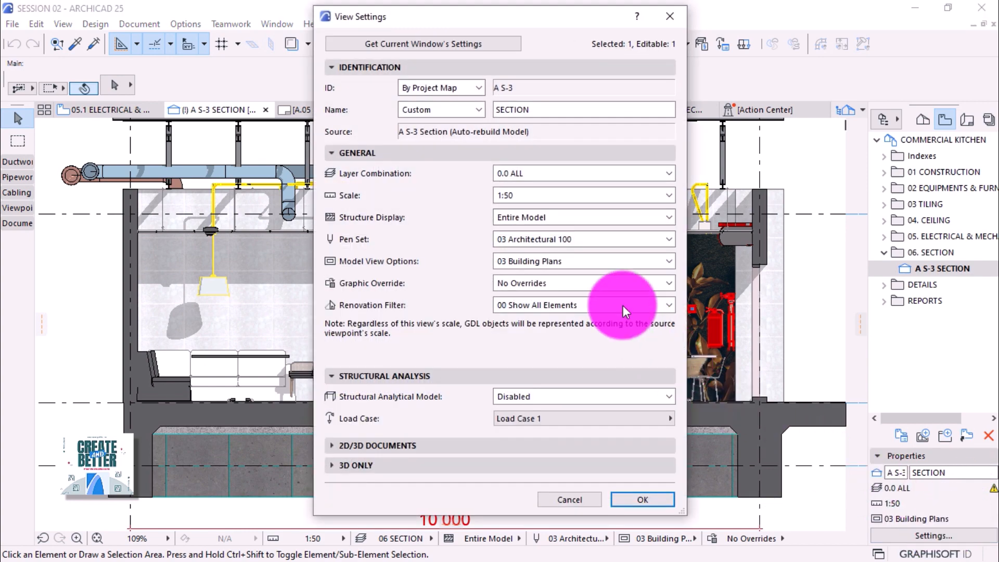
{"action": "left_click", "coordinate": [589, 176]}
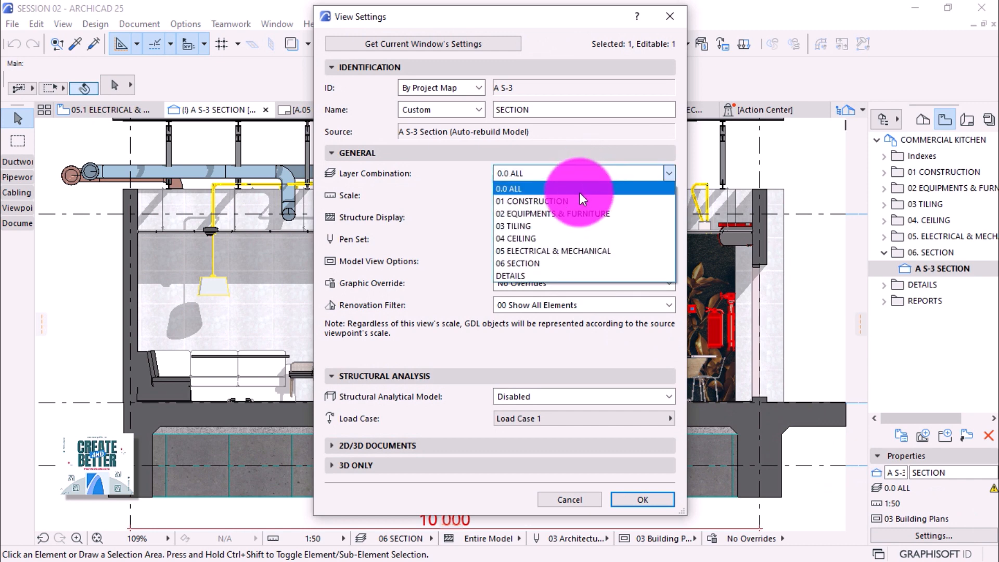
{"action": "left_click", "coordinate": [534, 265]}
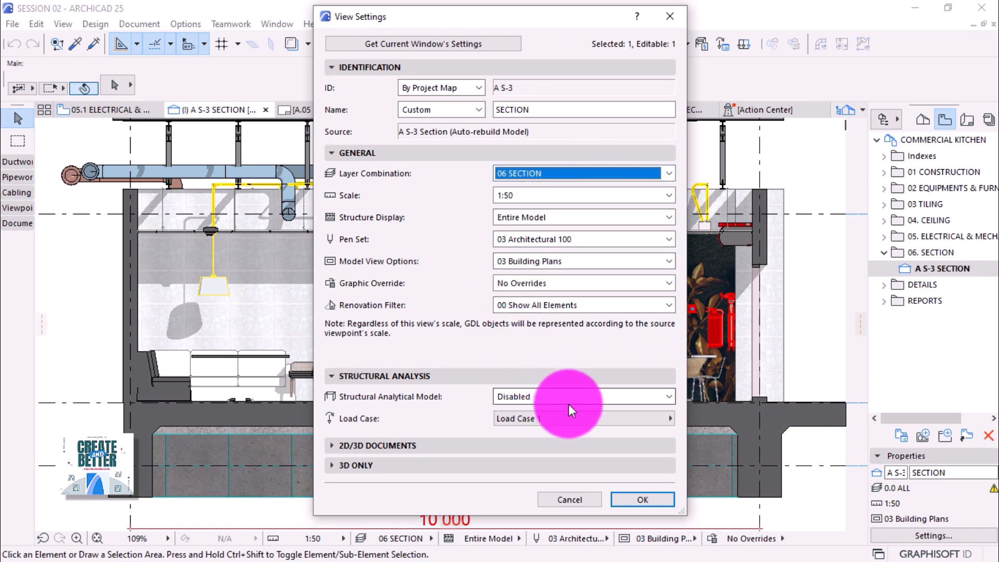
{"action": "left_click", "coordinate": [633, 495]}
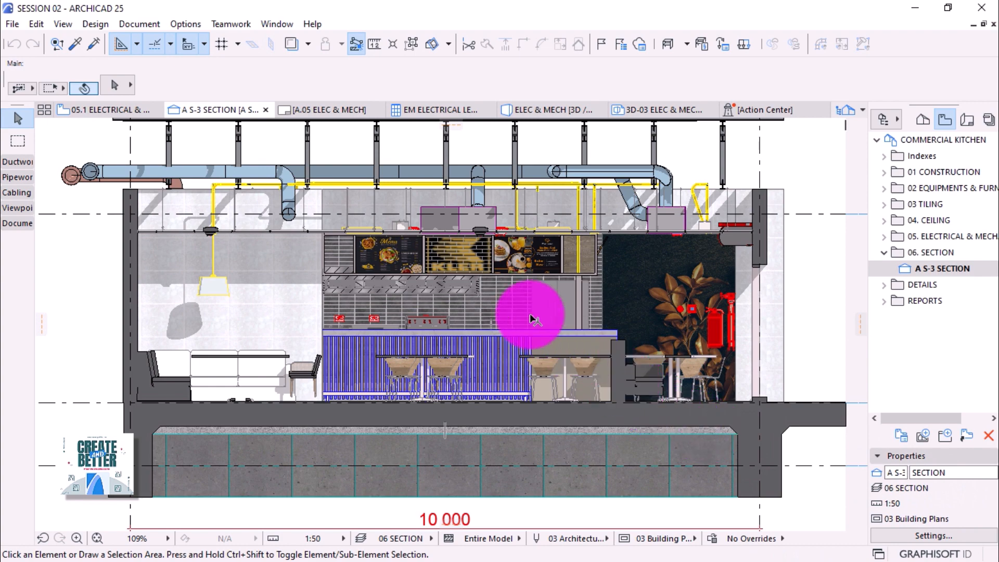
{"action": "scroll", "coordinate": [479, 255], "scroll_direction": "up", "scroll_amount": 2}
{"action": "scroll", "coordinate": [479, 255], "scroll_direction": "up", "scroll_amount": 1}
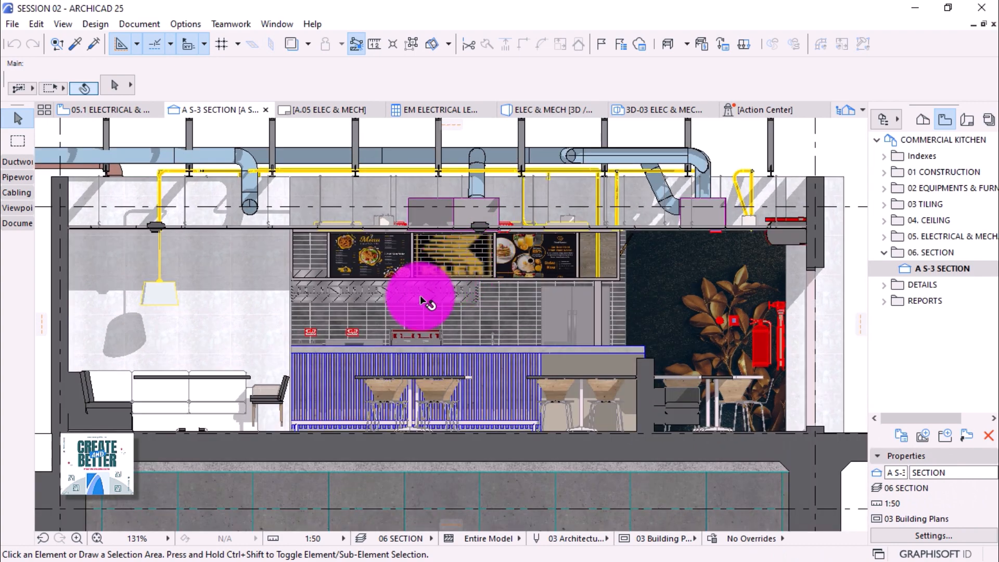
{"action": "scroll", "coordinate": [591, 311], "scroll_direction": "up", "scroll_amount": 2}
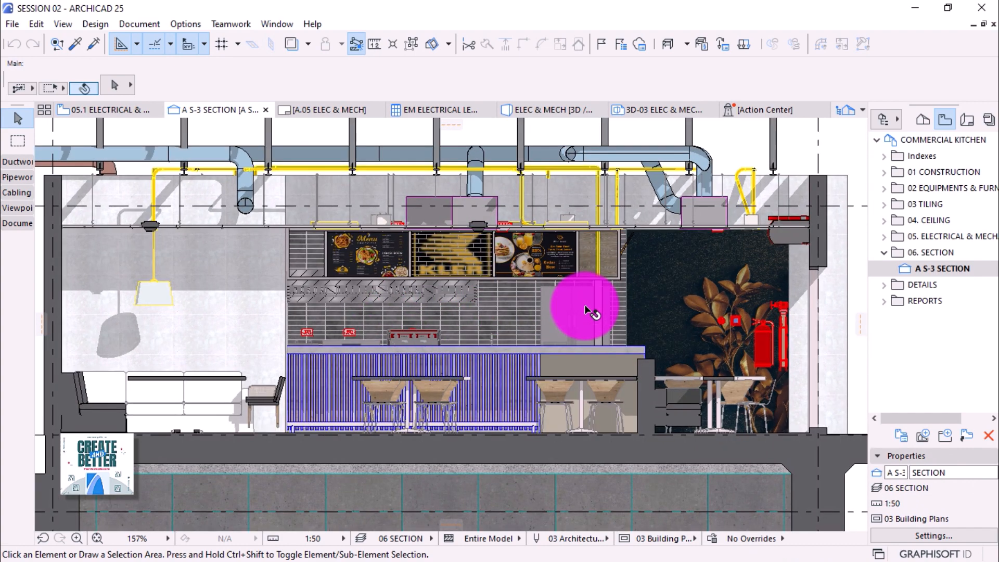
{"action": "scroll", "coordinate": [576, 240], "scroll_direction": "up", "scroll_amount": 1}
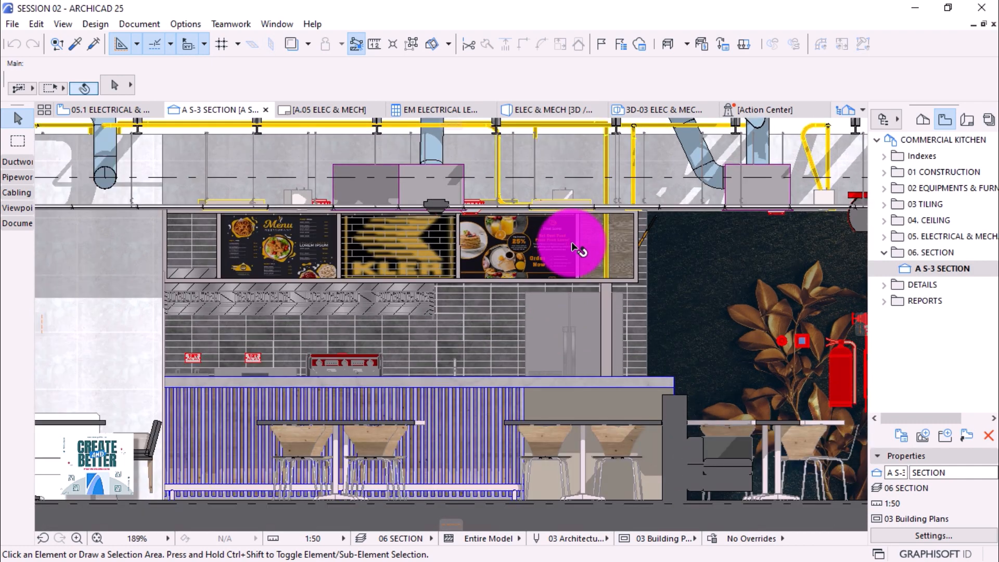
{"action": "scroll", "coordinate": [376, 242], "scroll_direction": "up", "scroll_amount": 1}
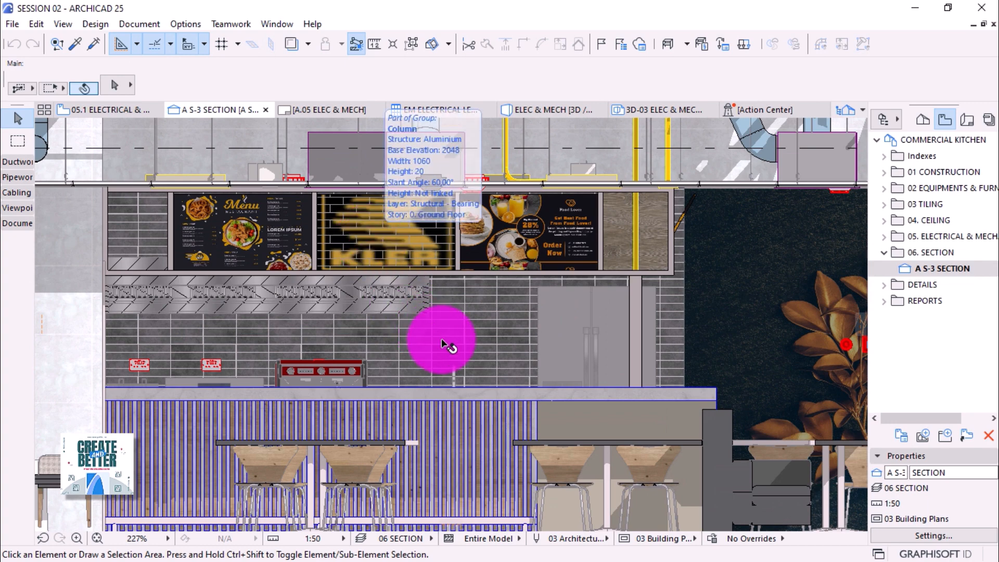
Uncheck Surface - Cover Fill Foreground in the A S-3 section's Model Appearance settings.
{"action": "right_click", "coordinate": [917, 268]}
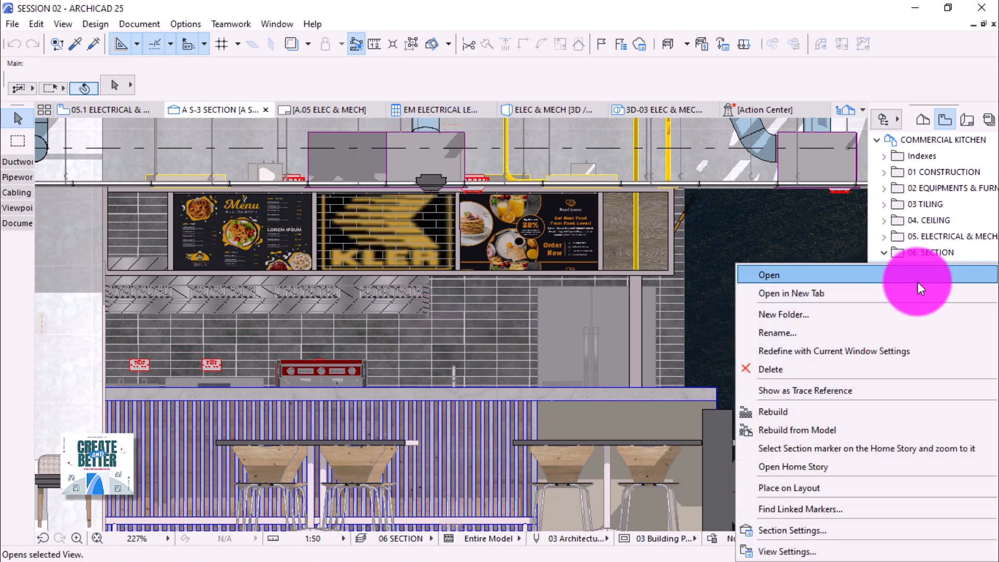
{"action": "left_click", "coordinate": [788, 529]}
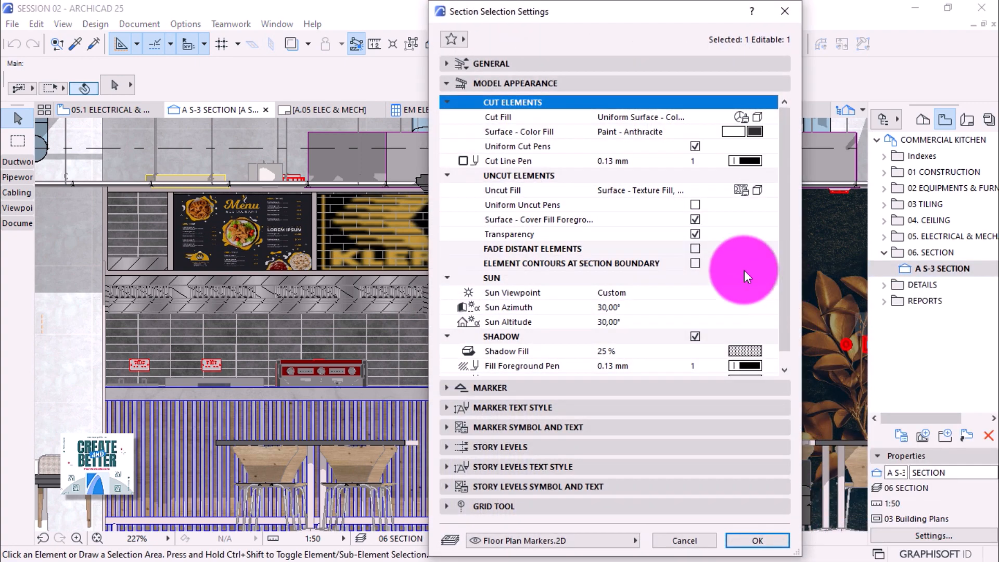
{"action": "left_click", "coordinate": [696, 220]}
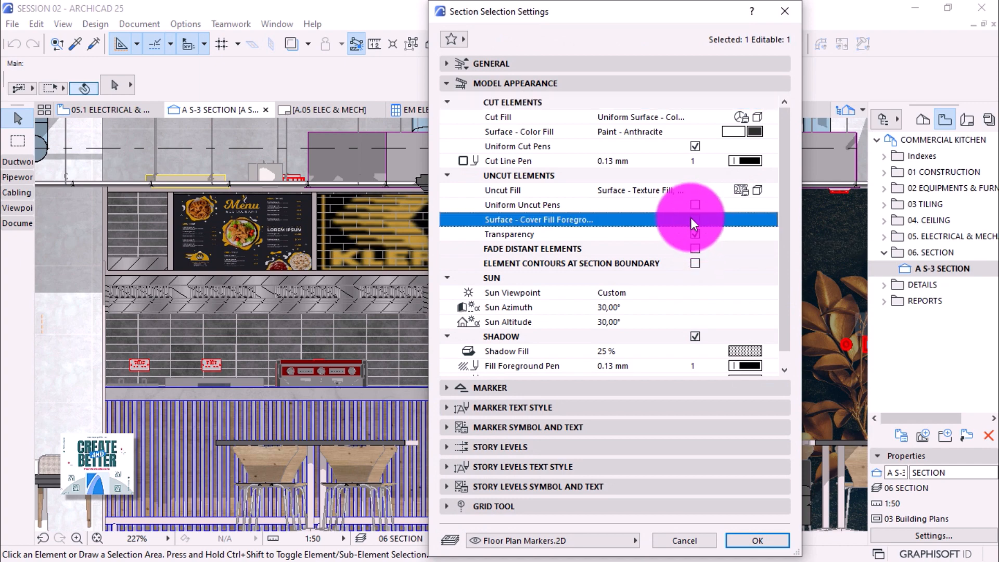
{"action": "left_click", "coordinate": [755, 539]}
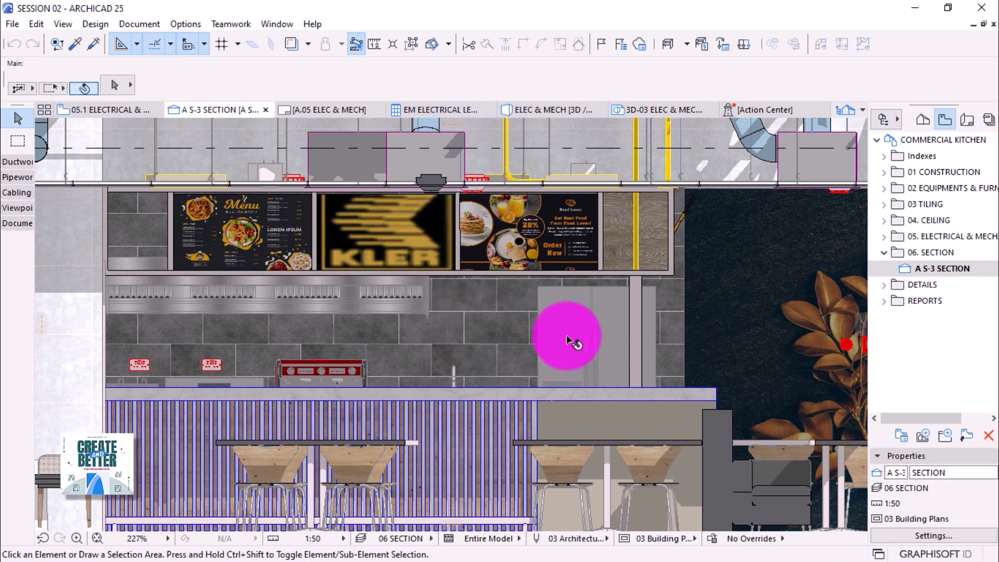
{"action": "scroll", "coordinate": [573, 341], "scroll_direction": "down", "scroll_amount": 3}
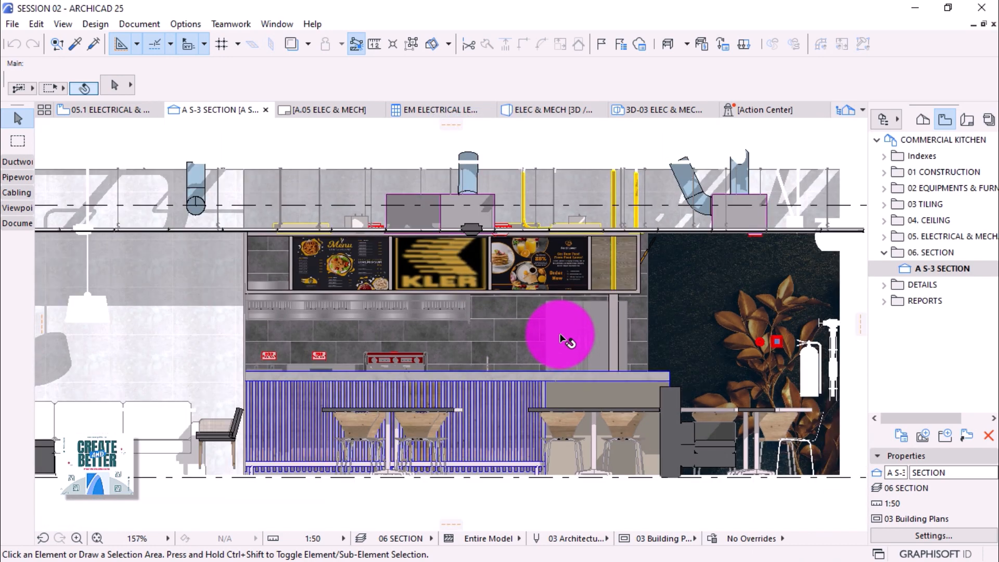
{"action": "scroll", "coordinate": [567, 341], "scroll_direction": "down", "scroll_amount": 1}
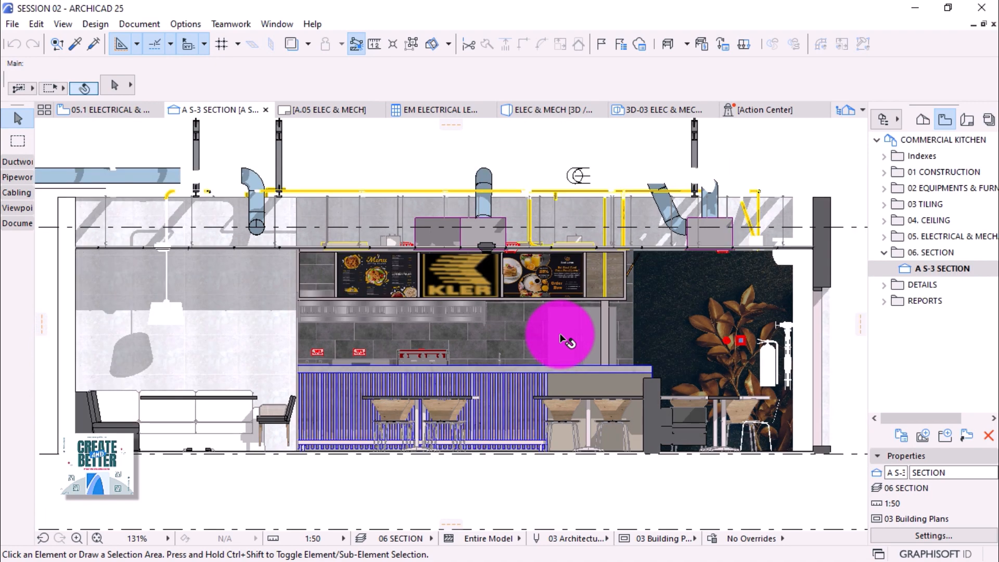
{"action": "scroll", "coordinate": [567, 341], "scroll_direction": "down", "scroll_amount": 1}
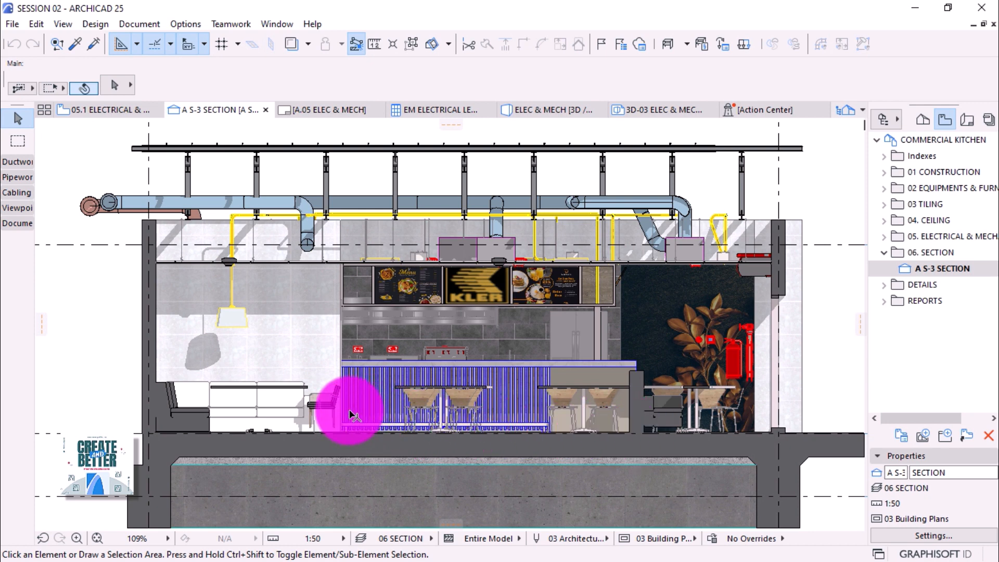
Change the Armchair 01 25's bottom value from 100 to 15, then deselect it.
{"action": "left_click", "coordinate": [326, 405]}
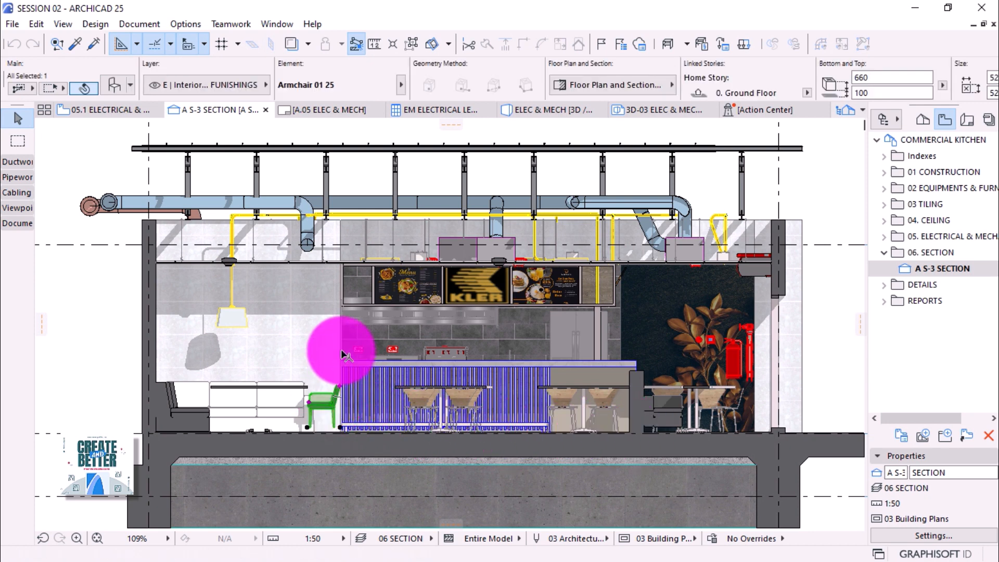
{"action": "left_click", "coordinate": [879, 93]}
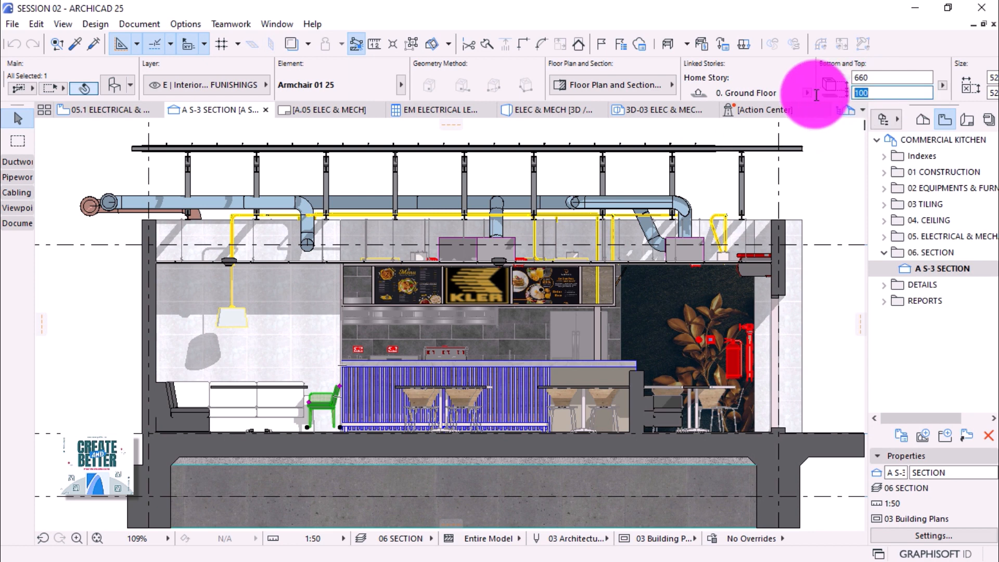
{"action": "type", "text": "15"}
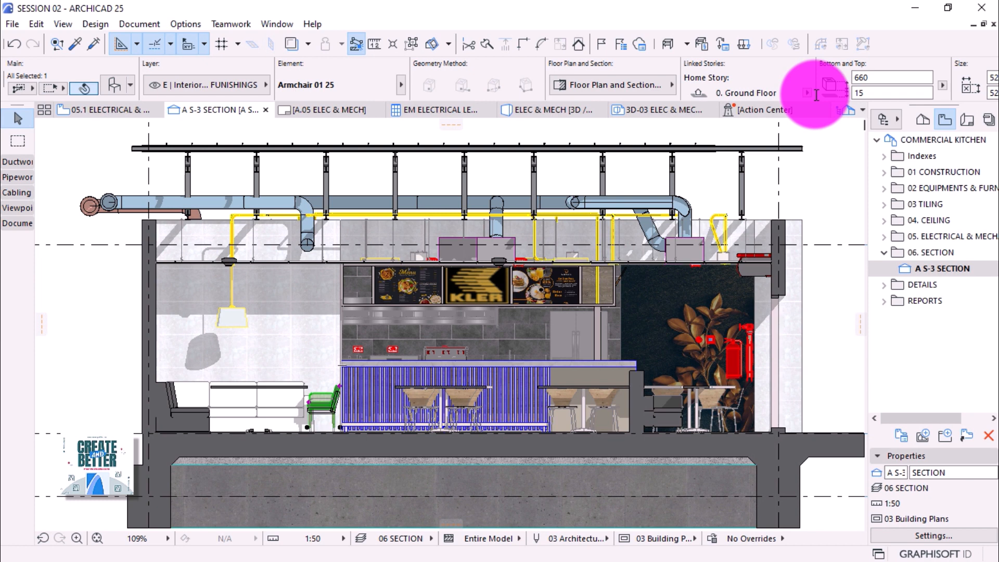
{"action": "left_click", "coordinate": [851, 226]}
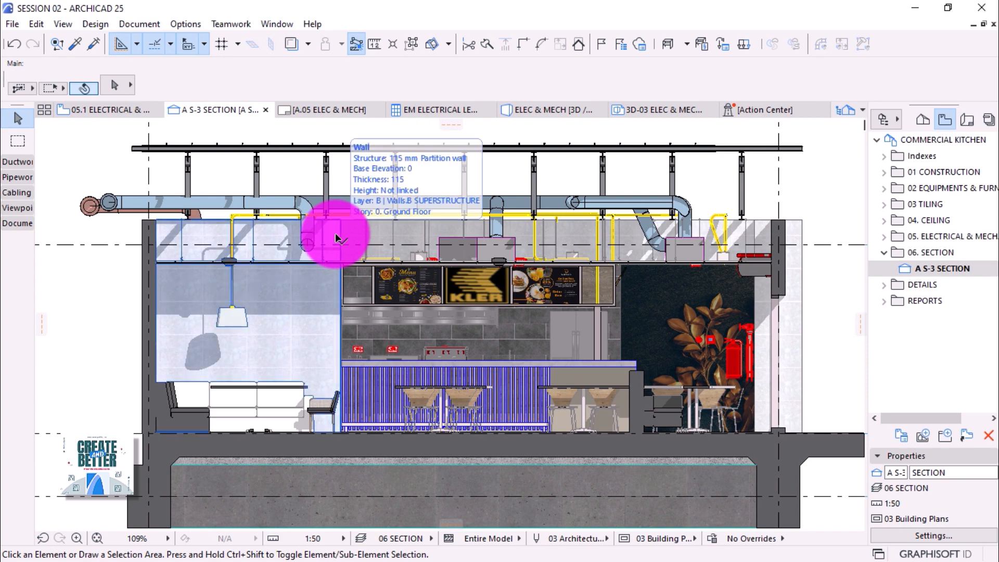
{"action": "scroll", "coordinate": [337, 237], "scroll_direction": "down", "scroll_amount": 1}
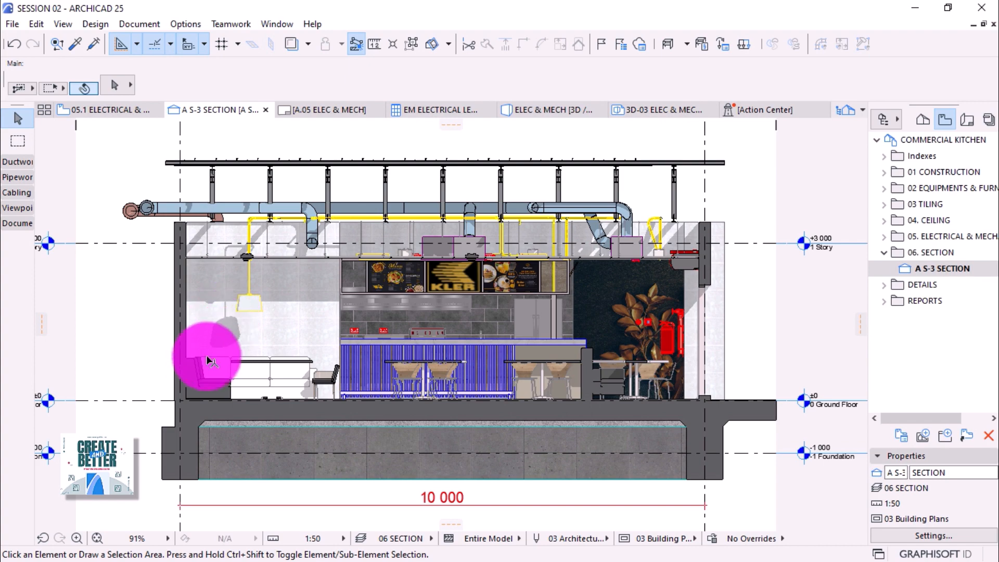
{"action": "scroll", "coordinate": [203, 373], "scroll_direction": "up", "scroll_amount": 1}
{"action": "scroll", "coordinate": [206, 375], "scroll_direction": "up", "scroll_amount": 3}
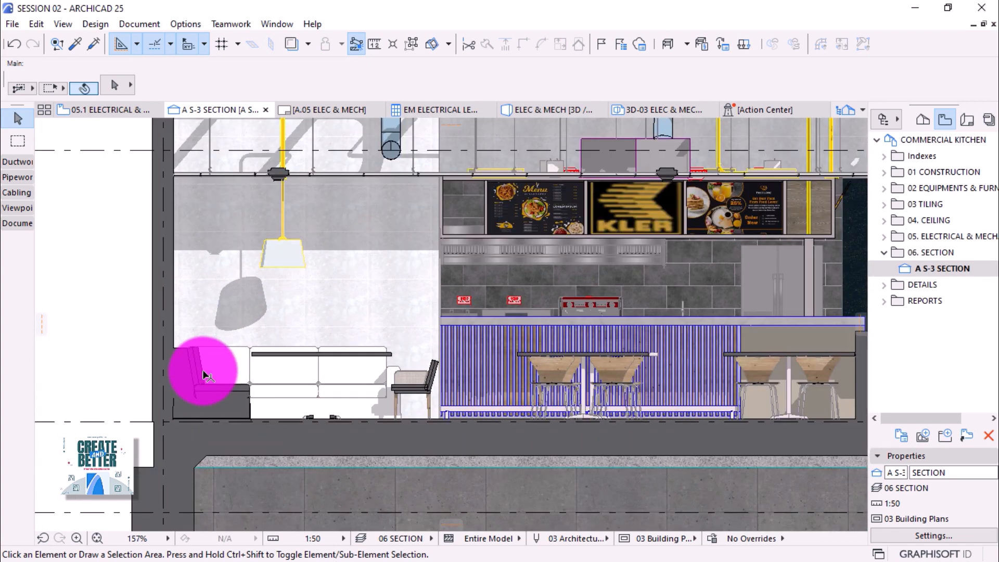
{"action": "scroll", "coordinate": [207, 375], "scroll_direction": "up", "scroll_amount": 1}
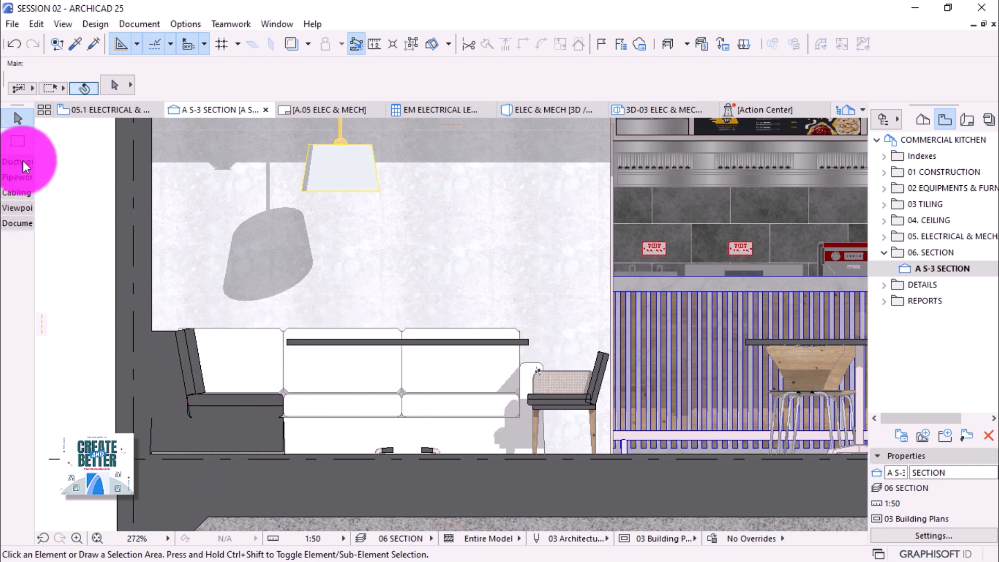
Apply the Architectural Profile 25 work environment and pick the Object tool.
{"action": "left_click", "coordinate": [175, 22]}
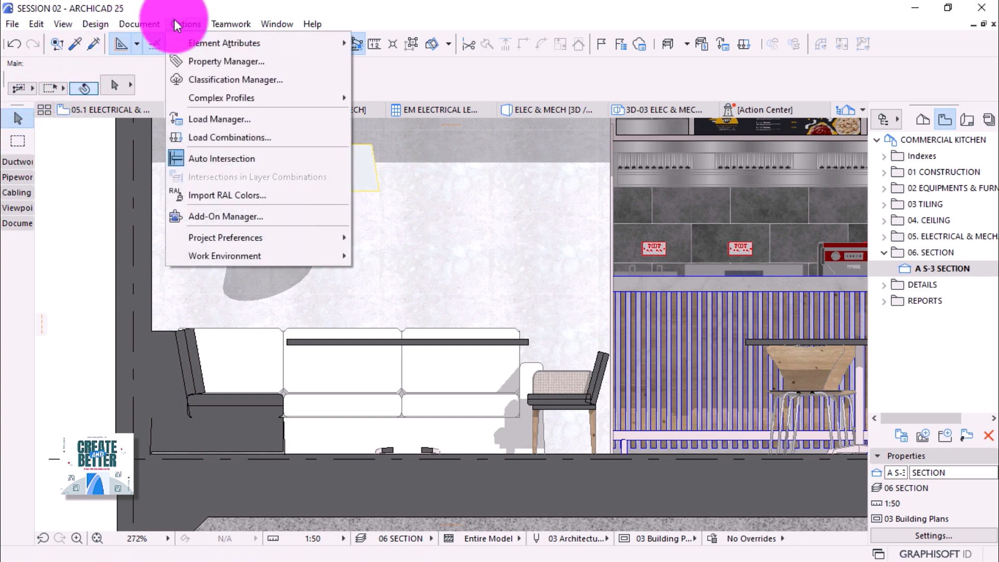
{"action": "mouse_move", "coordinate": [223, 248]}
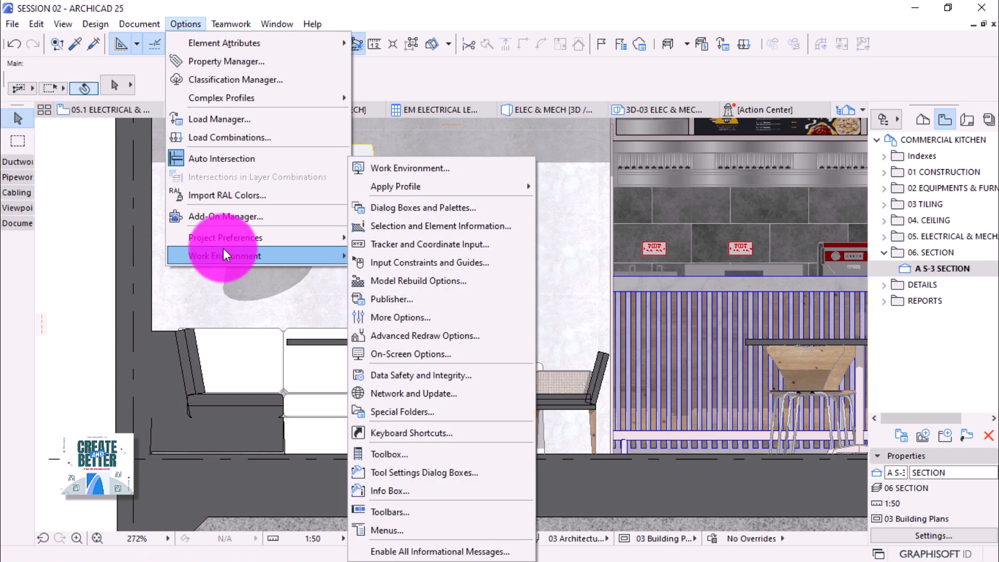
{"action": "mouse_move", "coordinate": [405, 179]}
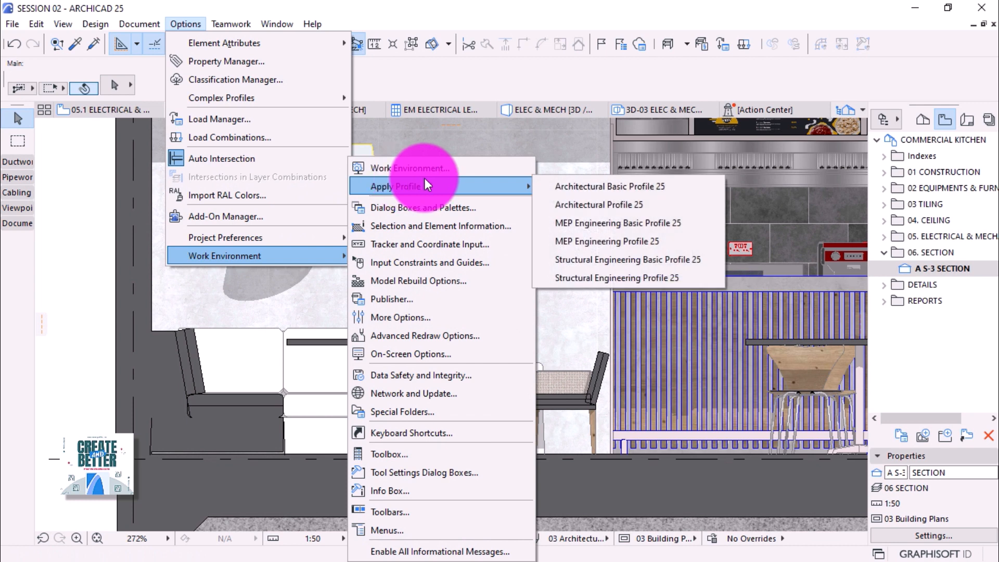
{"action": "left_click", "coordinate": [631, 199]}
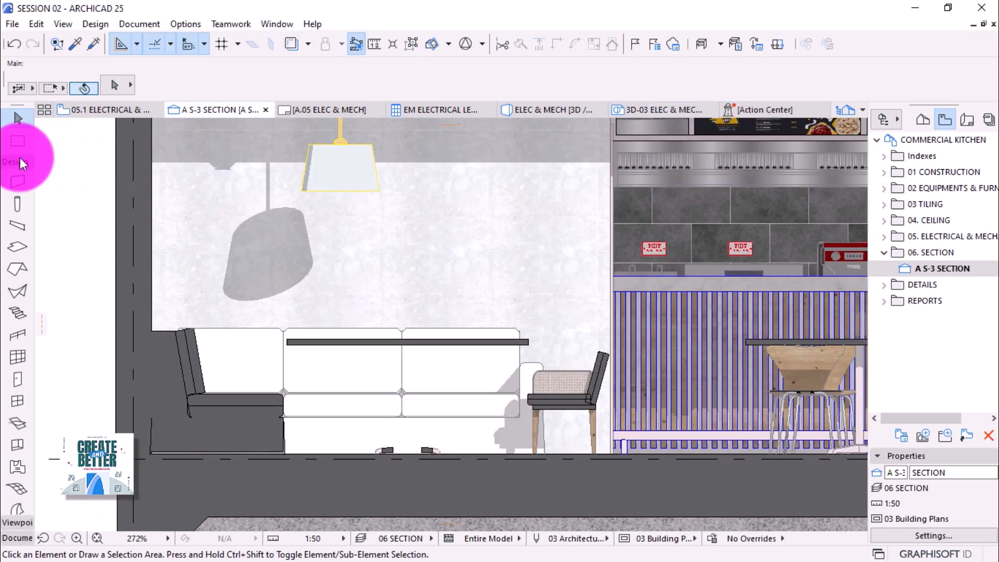
{"action": "scroll", "coordinate": [15, 218], "scroll_direction": "down", "scroll_amount": 3}
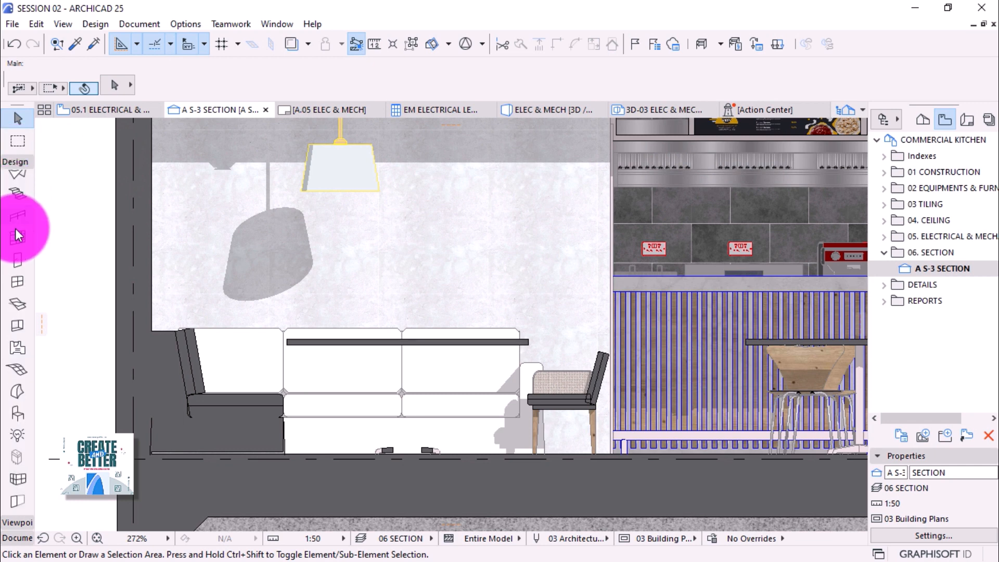
{"action": "left_click", "coordinate": [15, 415]}
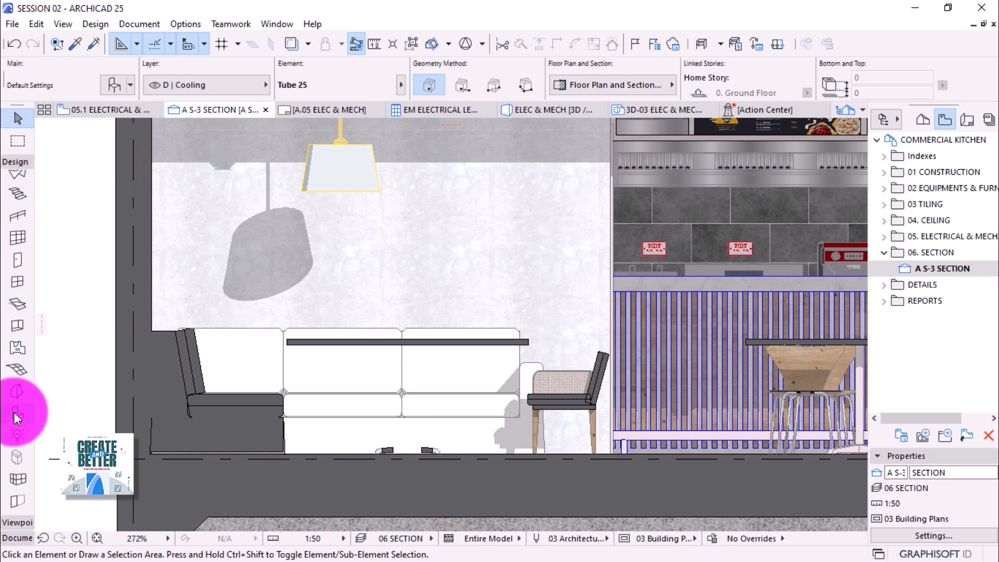
Search the object library for 2D PEOPLE and choose Sitting Man Contour 02 25.
{"action": "left_click", "coordinate": [114, 85]}
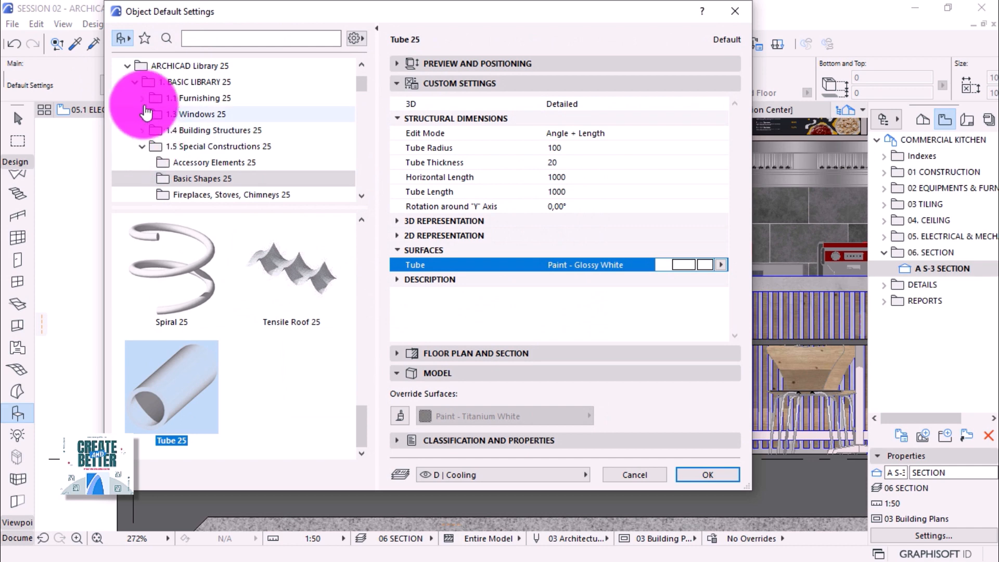
{"action": "left_click", "coordinate": [134, 81]}
{"action": "left_click", "coordinate": [251, 44]}
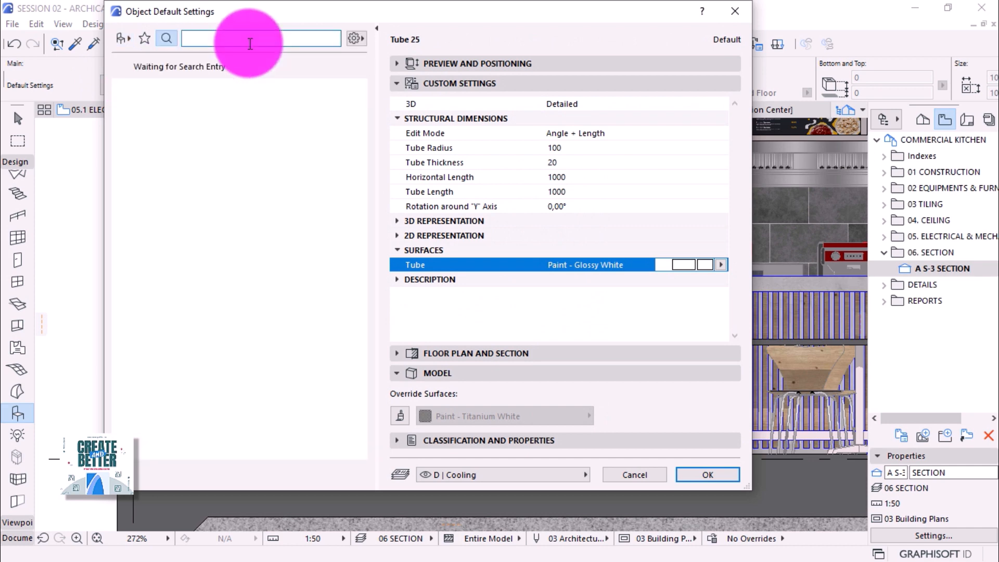
{"action": "type", "text": "2D"}
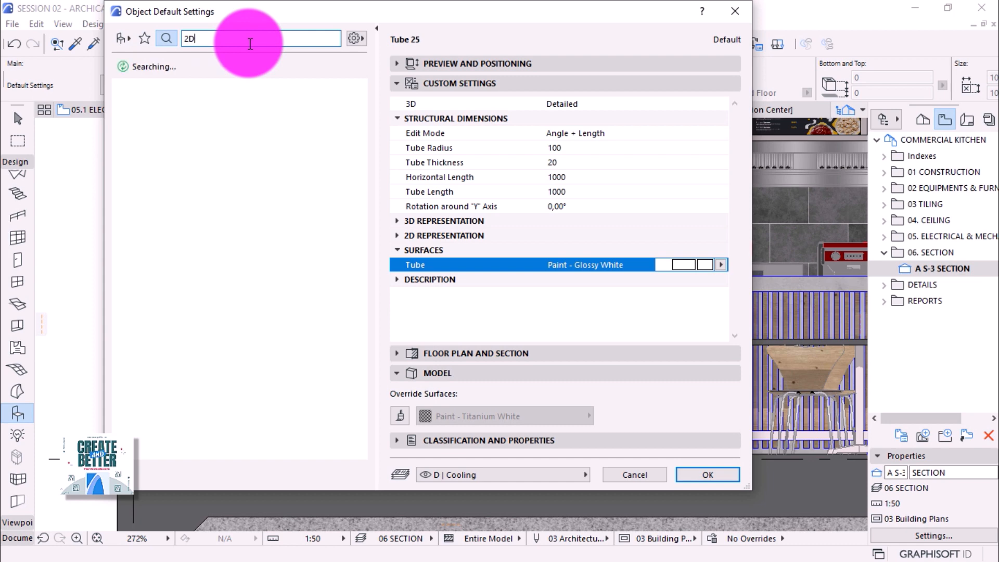
{"action": "type", "text": " PEOPLE"}
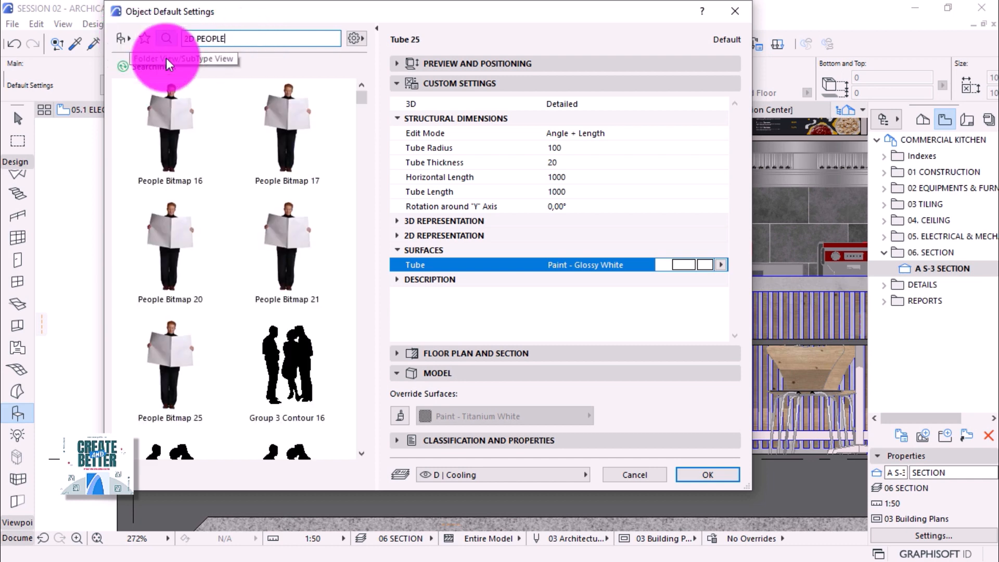
{"action": "left_click_drag", "start_coordinate": [364, 99], "coordinate": [386, 273]}
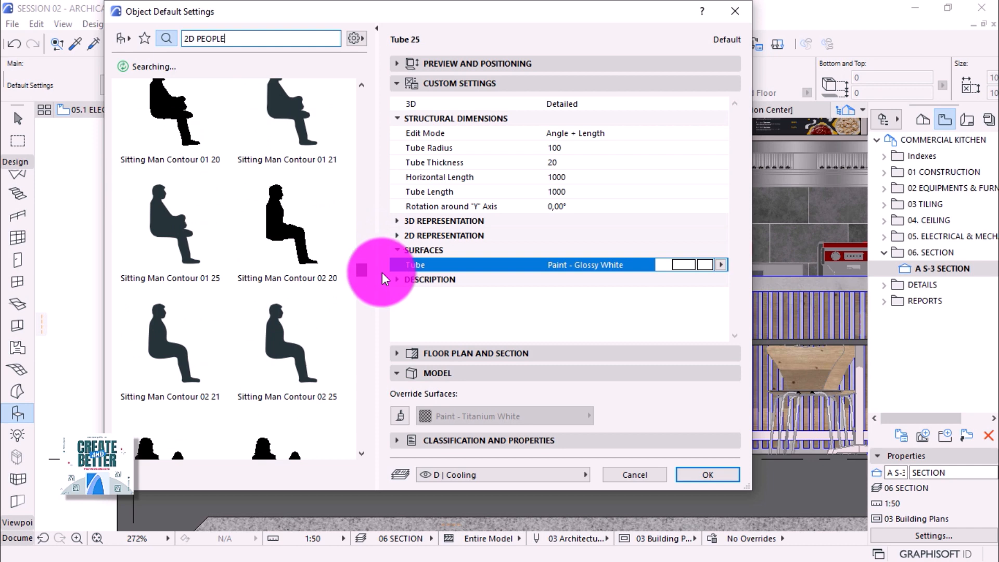
{"action": "left_click", "coordinate": [280, 328]}
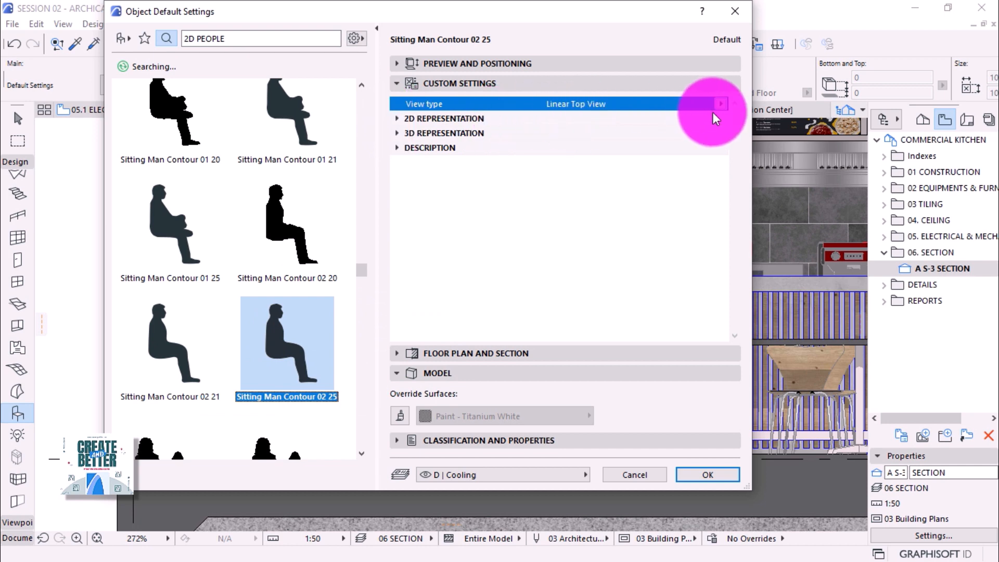
Set the figure's view type to Side View and its fill type to % 25.
{"action": "left_click", "coordinate": [724, 107]}
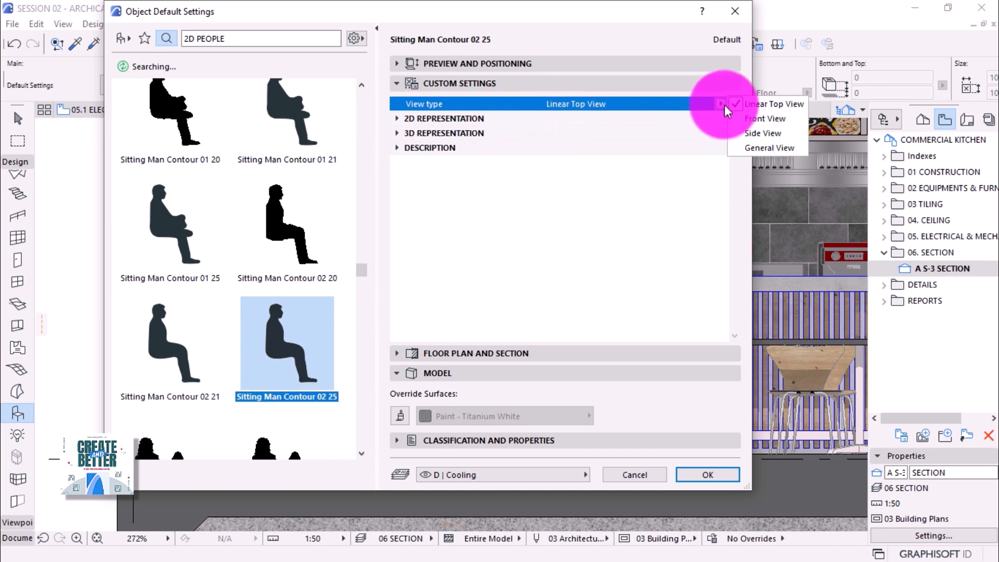
{"action": "left_click", "coordinate": [752, 135]}
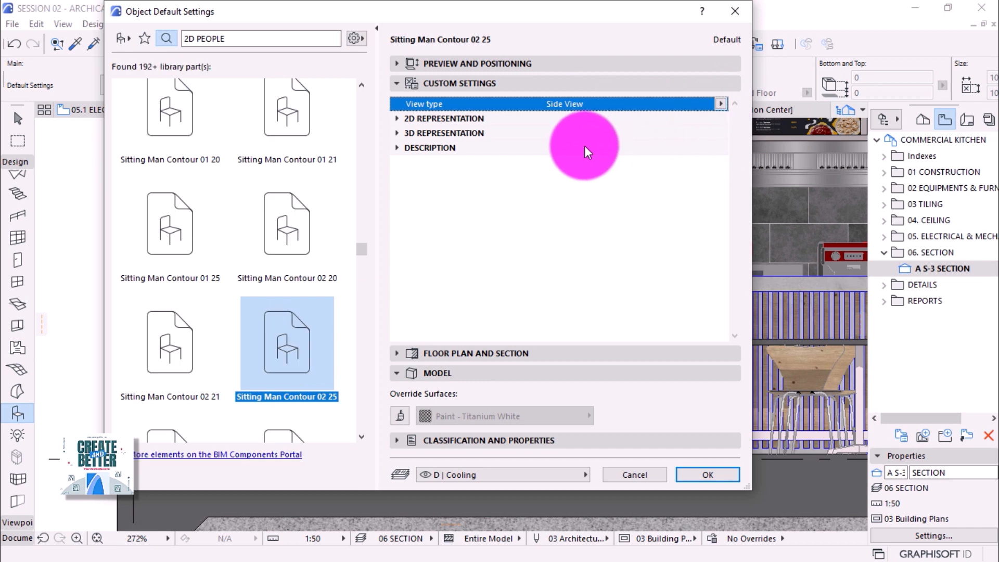
{"action": "left_click", "coordinate": [400, 119]}
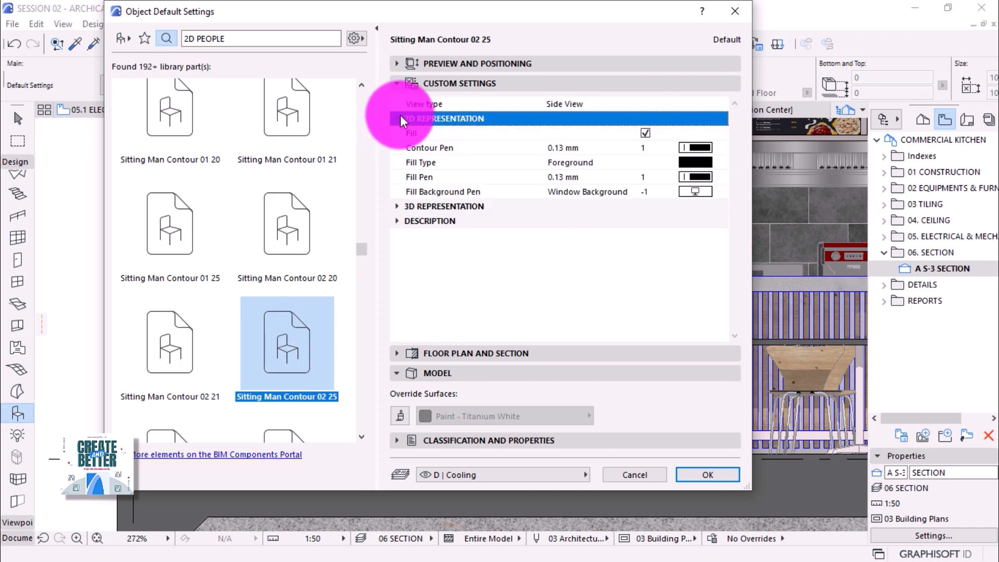
{"action": "left_click", "coordinate": [699, 191]}
{"action": "left_click", "coordinate": [665, 376]}
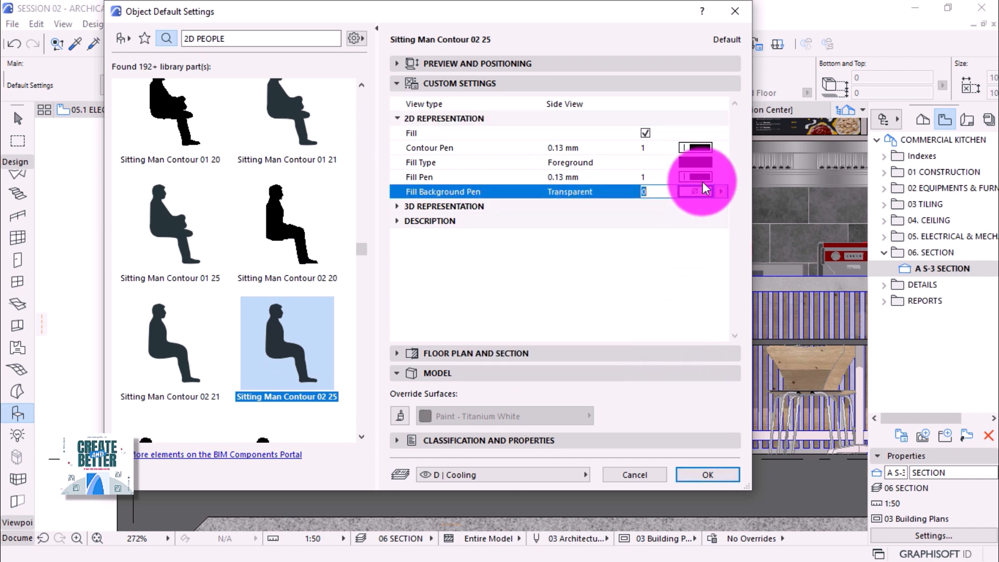
{"action": "left_click", "coordinate": [701, 162]}
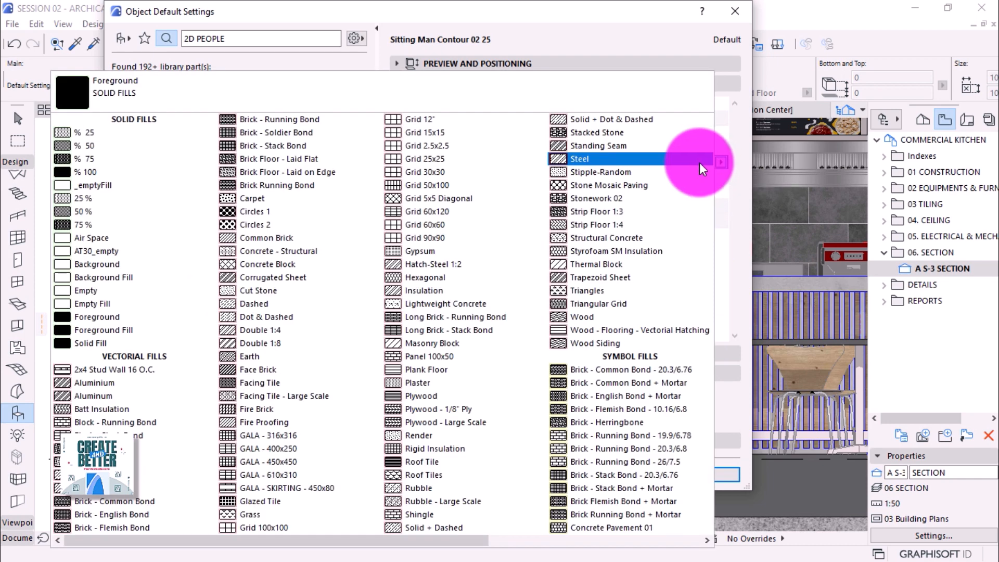
{"action": "left_click", "coordinate": [100, 135]}
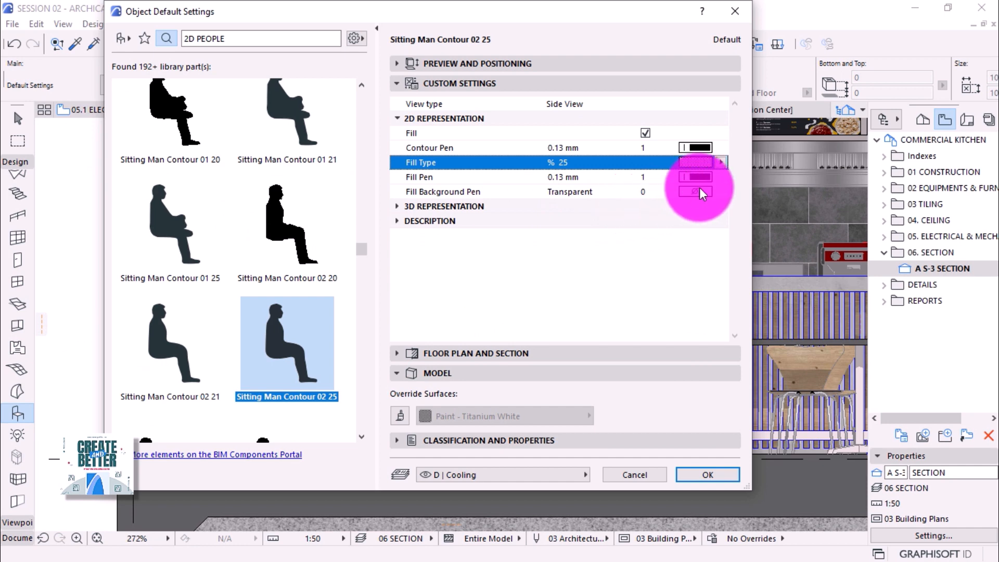
Set the fill background pen to Window Background and the layer to Anotation.B SUPERSTRUCTURE.
{"action": "left_click", "coordinate": [696, 191]}
{"action": "left_click", "coordinate": [680, 376]}
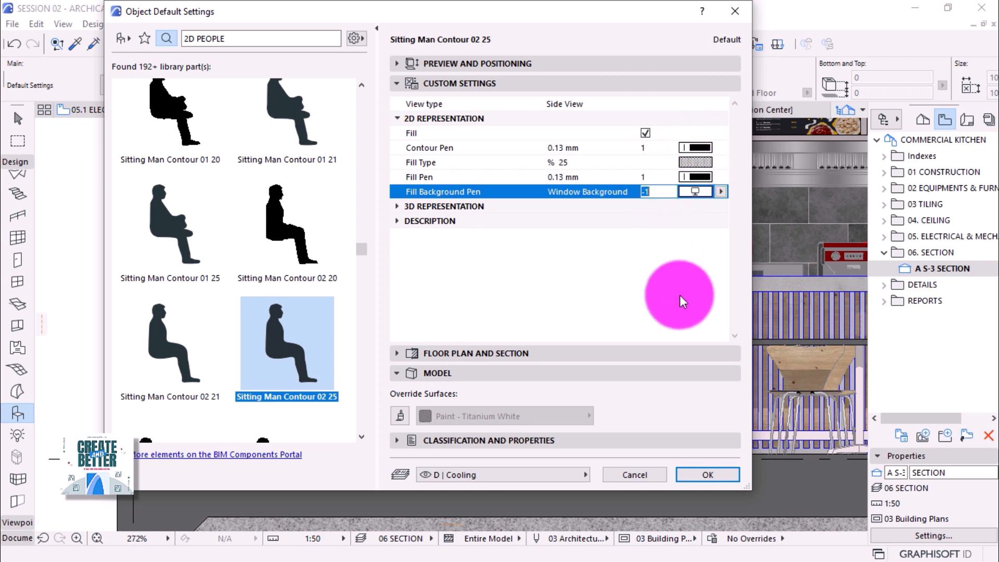
{"action": "left_click", "coordinate": [571, 474]}
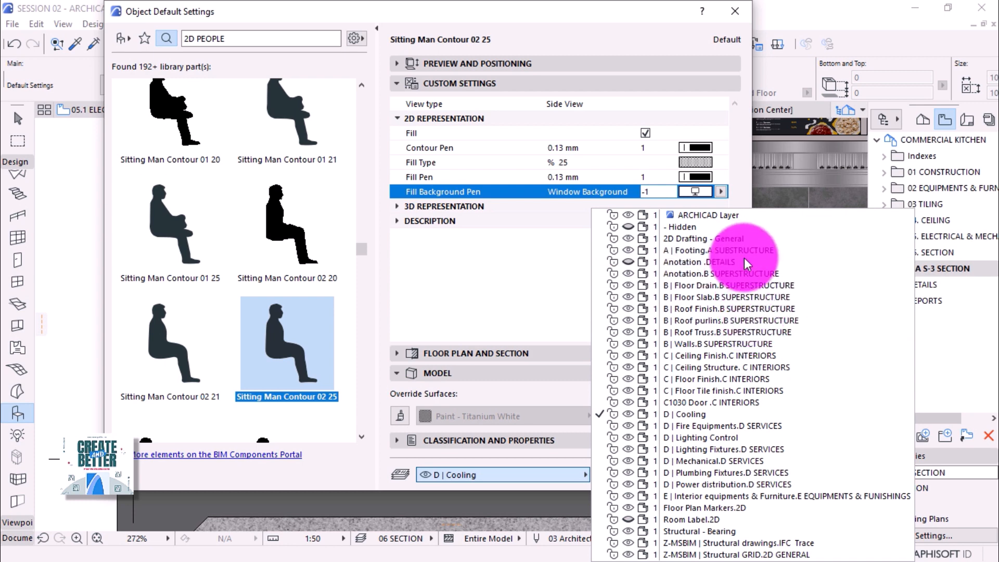
{"action": "left_click", "coordinate": [751, 274]}
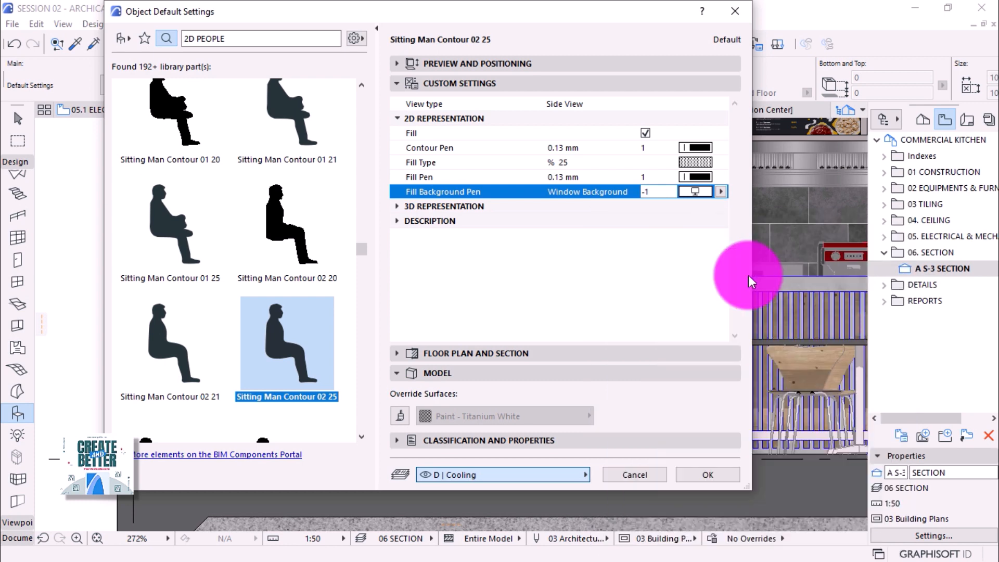
{"action": "left_click", "coordinate": [709, 475]}
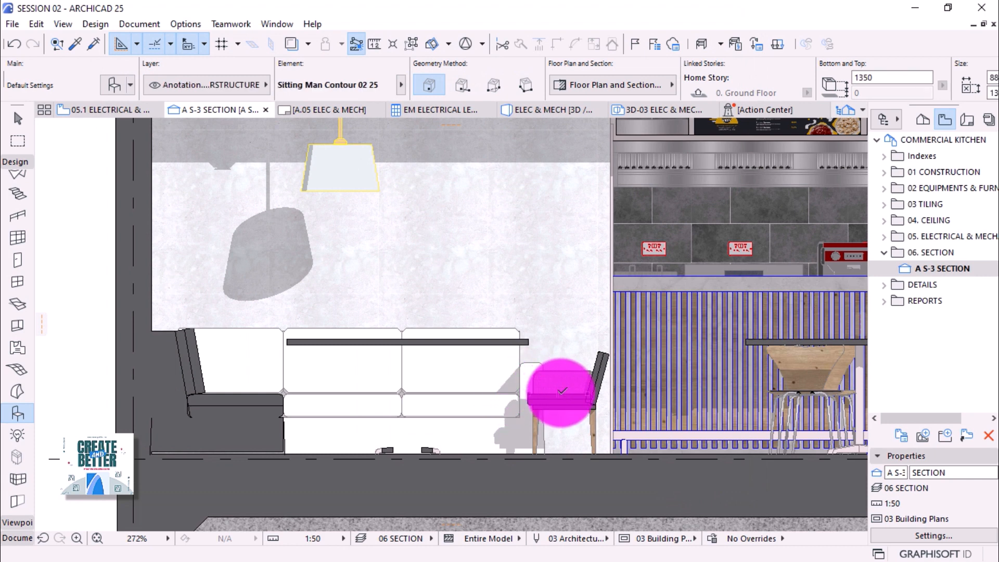
Place the sitting man beside the chair and make its fill background transparent.
{"action": "left_click", "coordinate": [560, 390]}
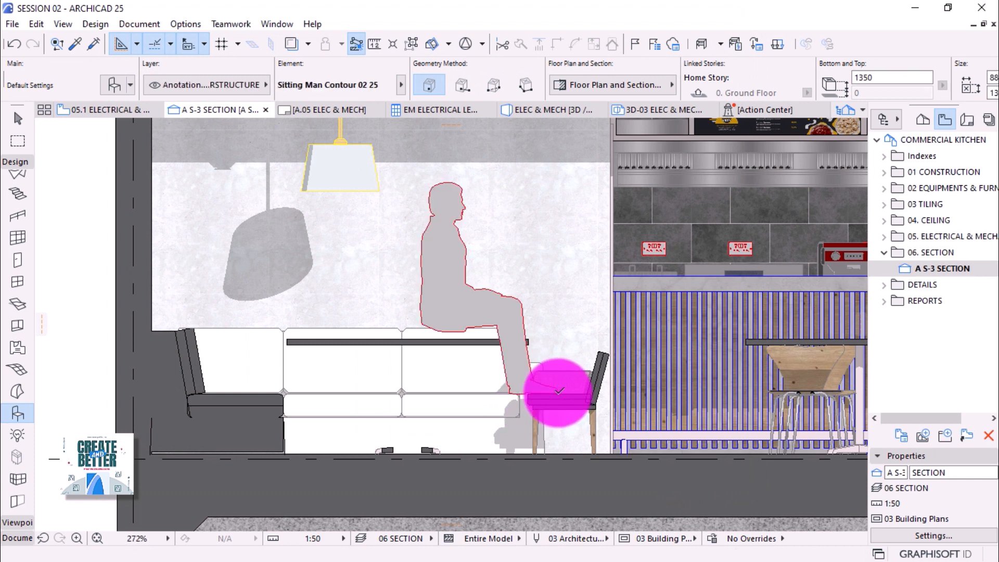
{"action": "left_click", "coordinate": [18, 119]}
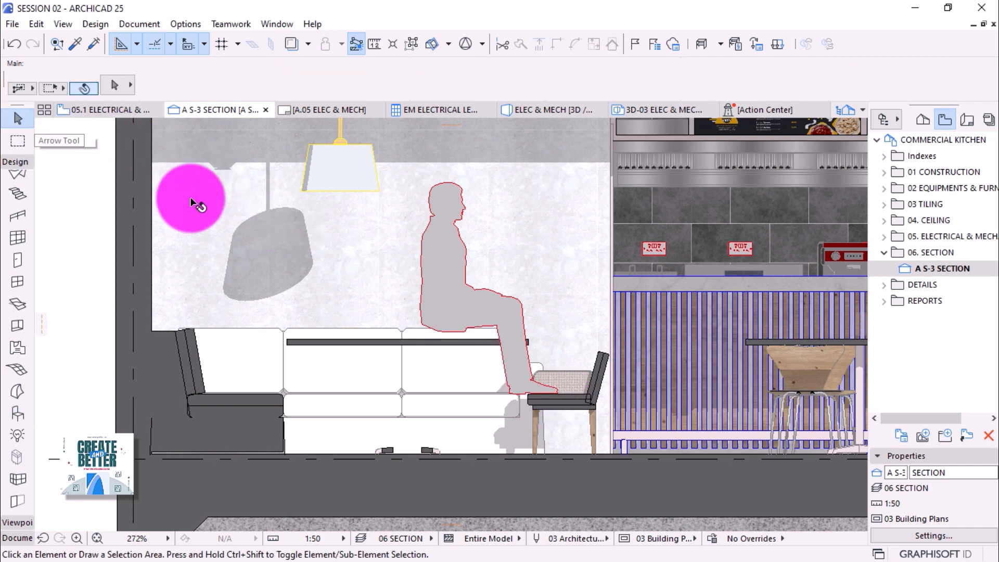
{"action": "left_click", "coordinate": [431, 269]}
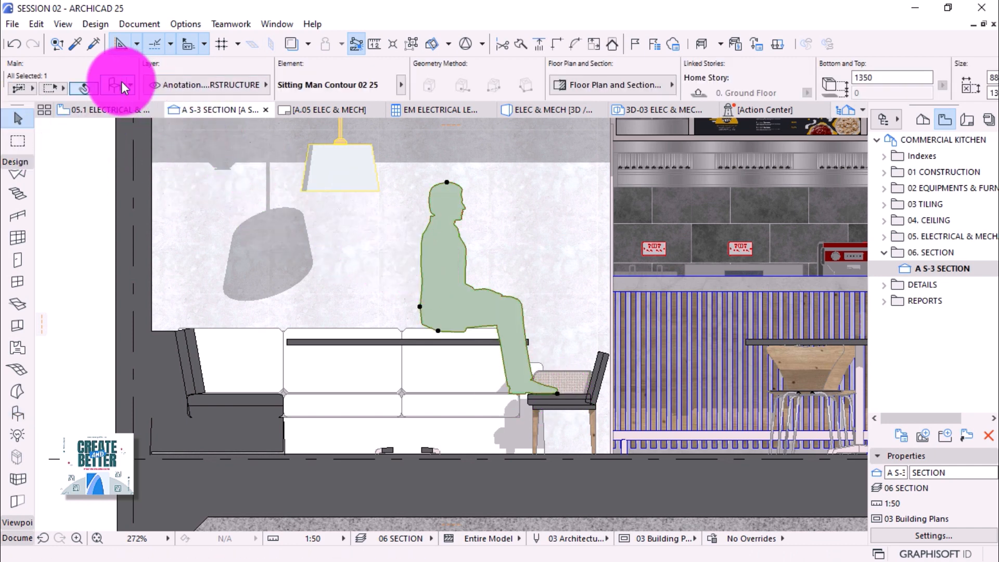
{"action": "left_click", "coordinate": [113, 82]}
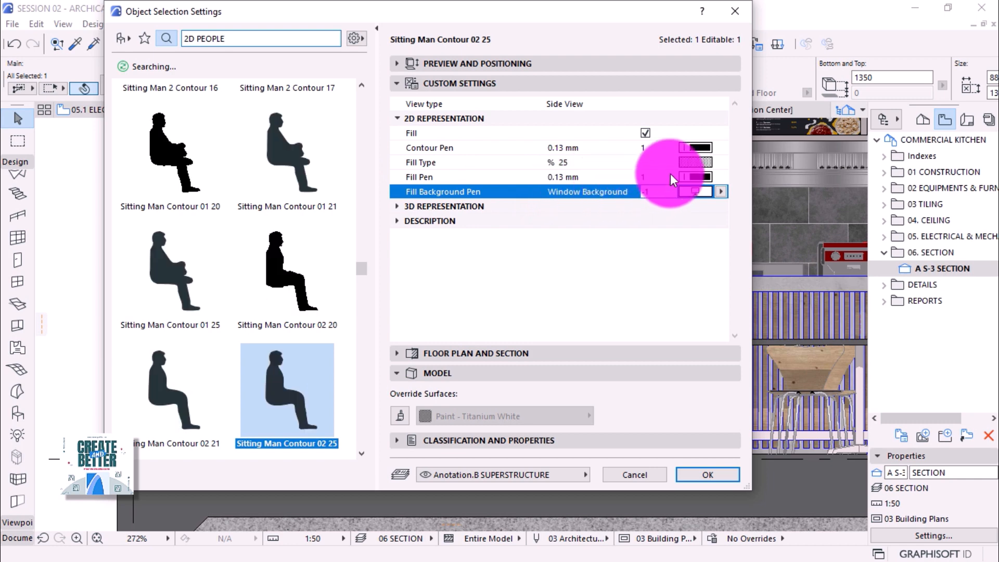
{"action": "left_click", "coordinate": [721, 192]}
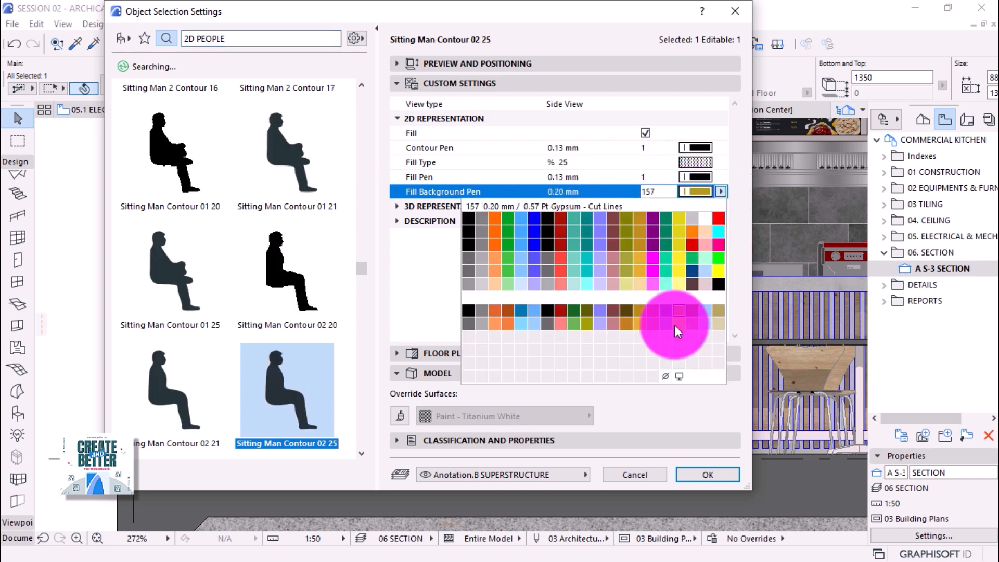
{"action": "left_click", "coordinate": [665, 376]}
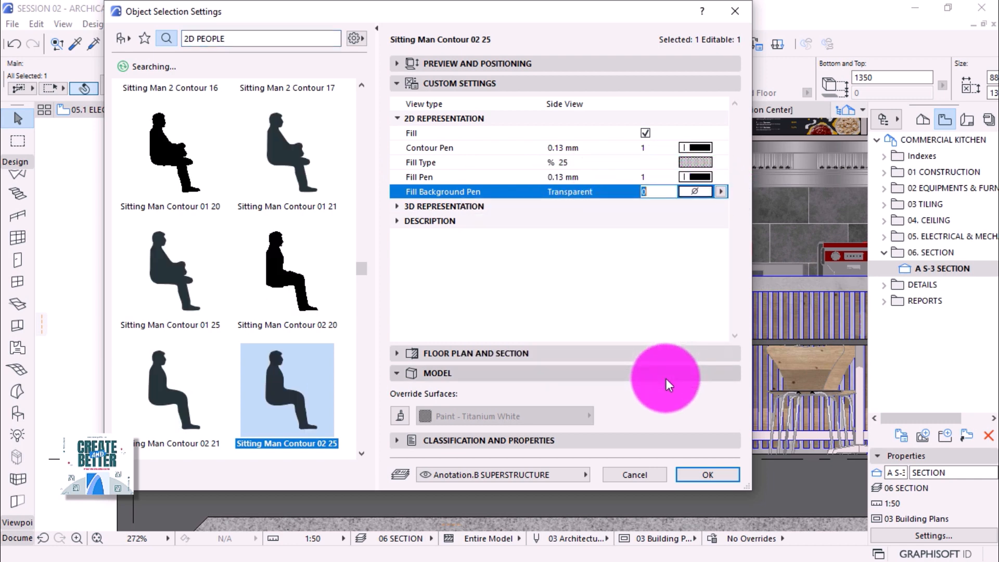
{"action": "left_click", "coordinate": [720, 472]}
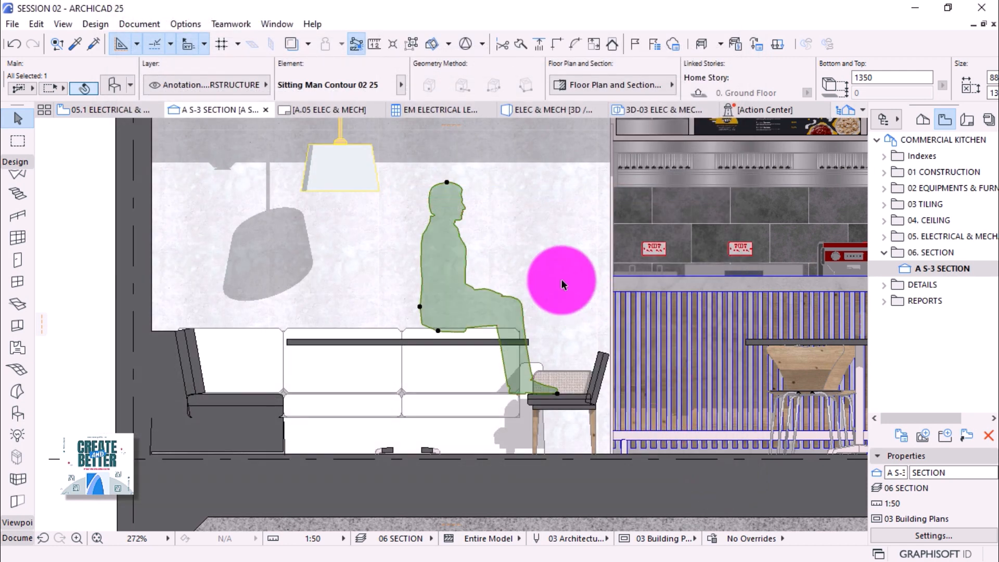
Set the figure's symbol line pen to 1 in Floor Plan and Section.
{"action": "left_click", "coordinate": [635, 86]}
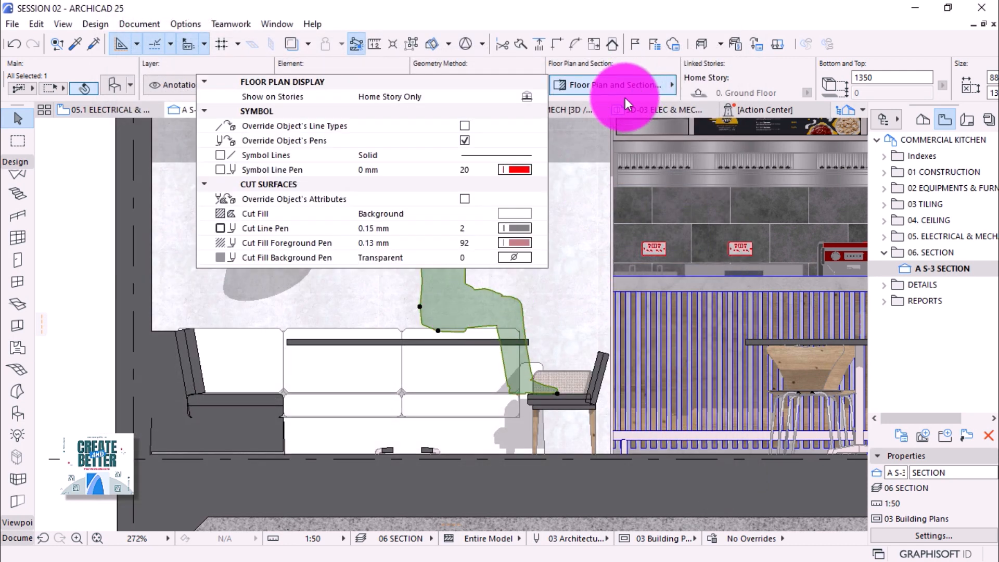
{"action": "left_click", "coordinate": [510, 171]}
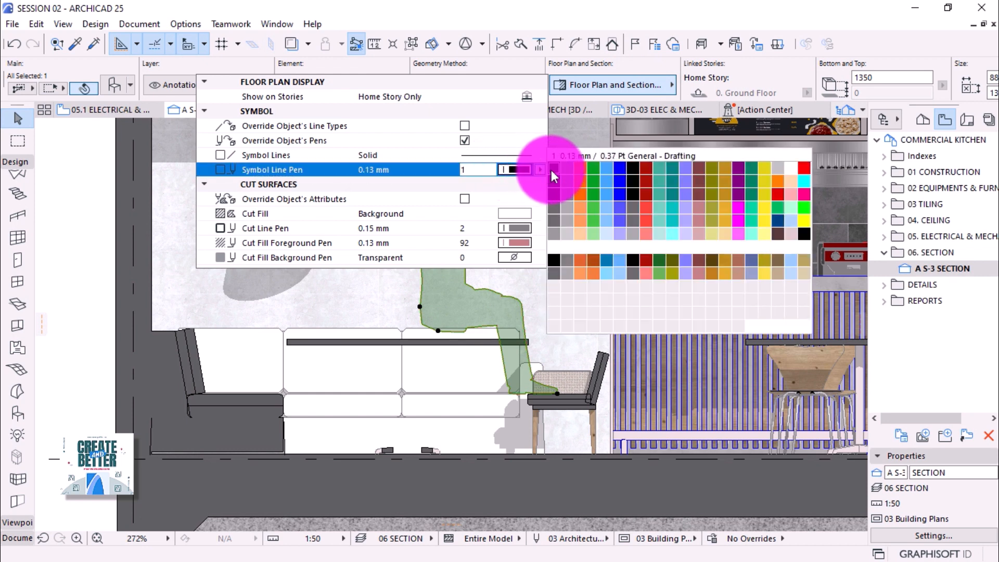
{"action": "left_click", "coordinate": [552, 170]}
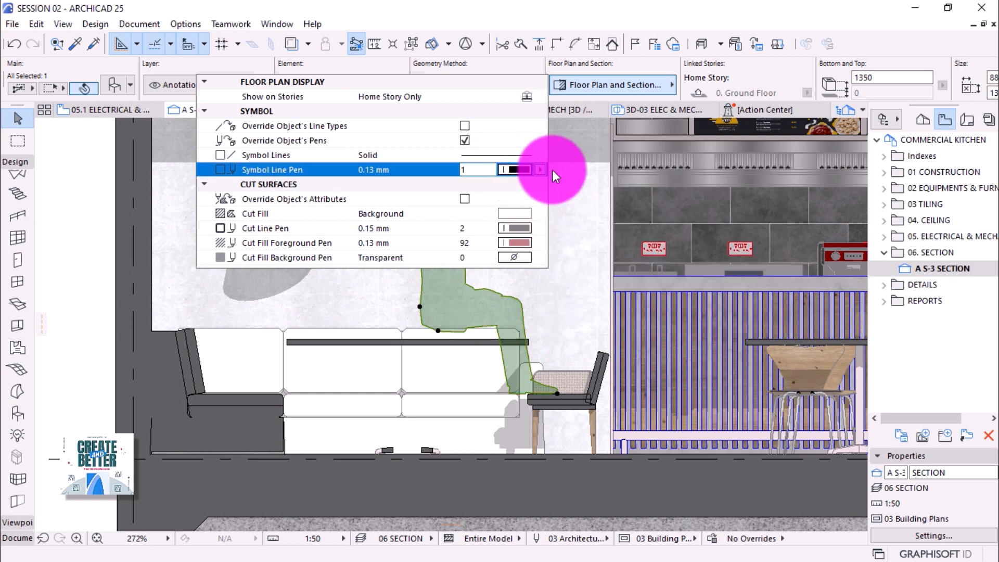
{"action": "left_click", "coordinate": [439, 334]}
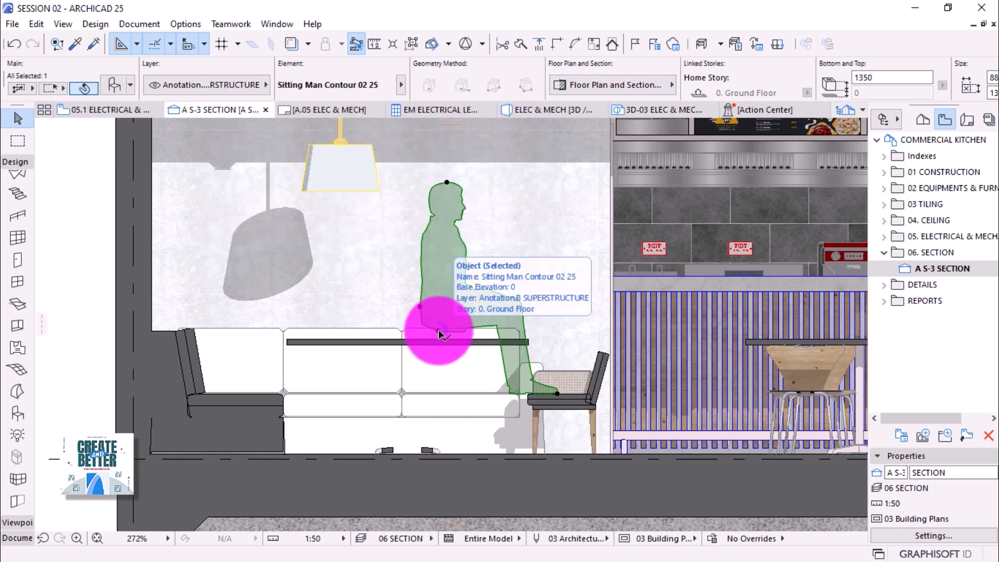
{"action": "left_click", "coordinate": [439, 333]}
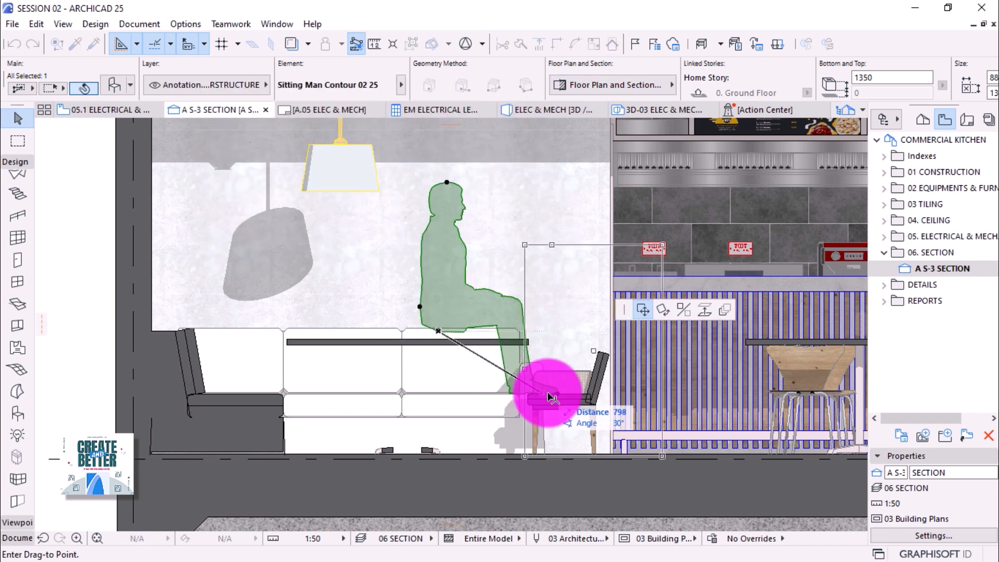
{"action": "left_click", "coordinate": [558, 395]}
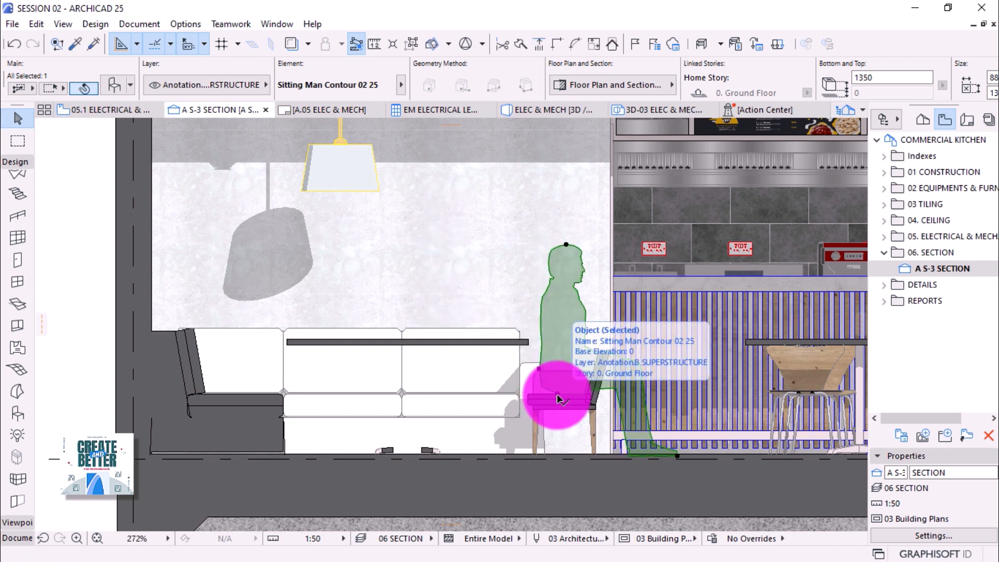
{"action": "left_click", "coordinate": [558, 399]}
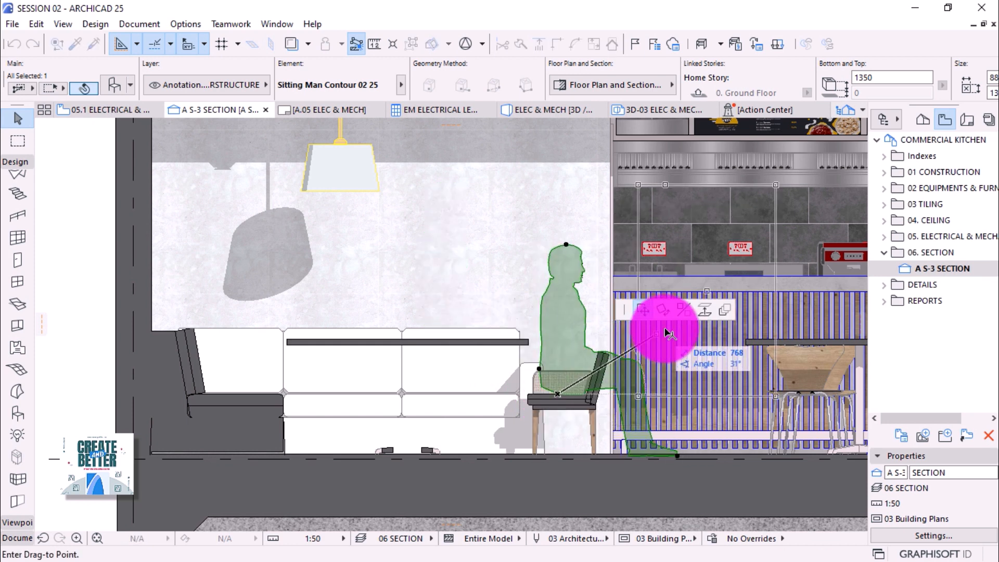
{"action": "left_click", "coordinate": [684, 309]}
{"action": "left_click", "coordinate": [558, 394]}
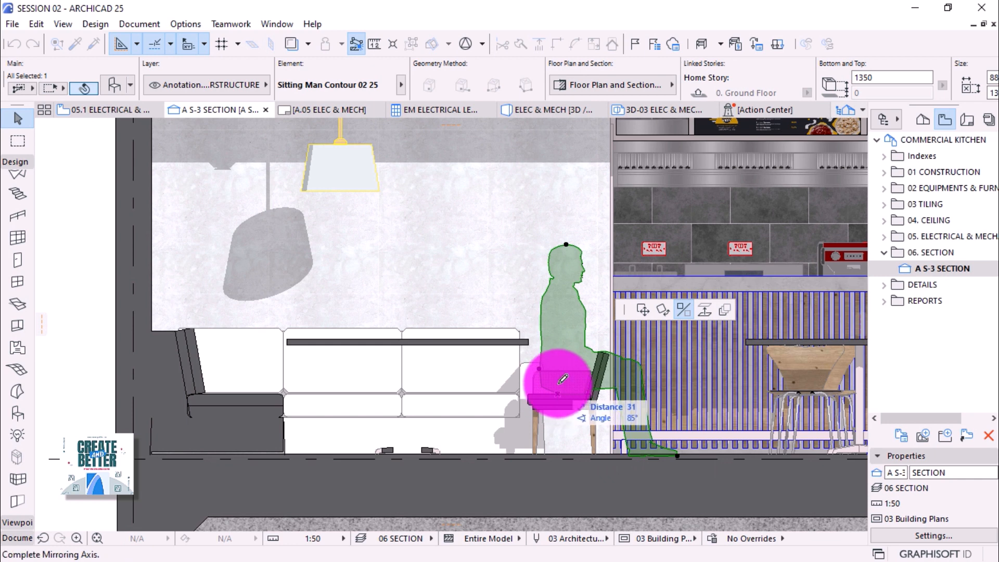
{"action": "left_click", "coordinate": [561, 197]}
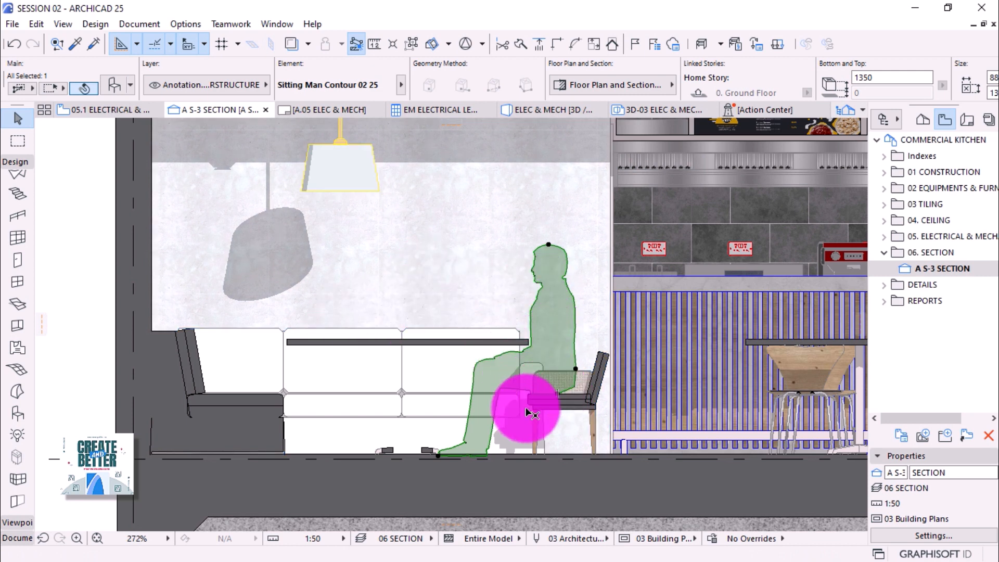
{"action": "left_click", "coordinate": [440, 455]}
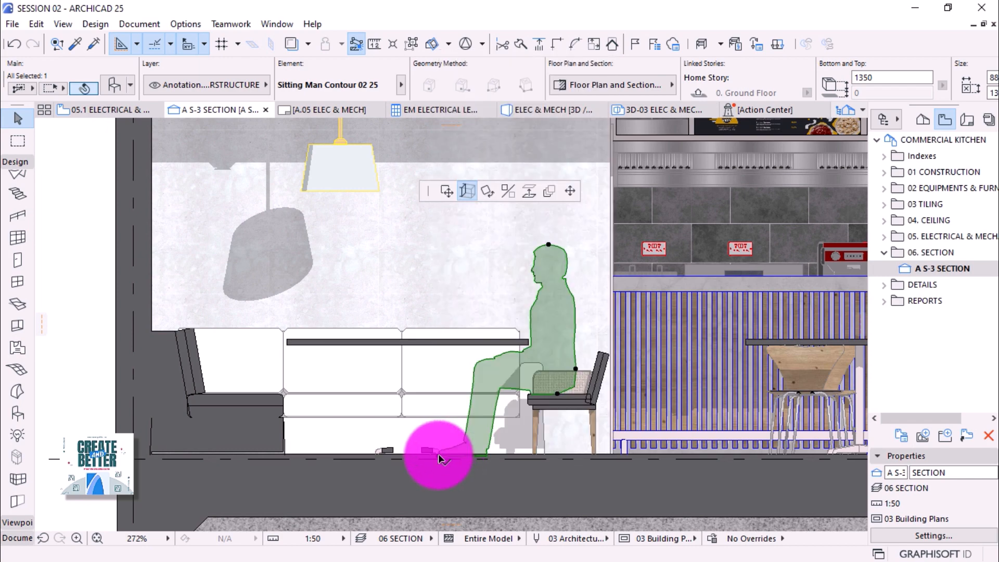
{"action": "left_click", "coordinate": [704, 311]}
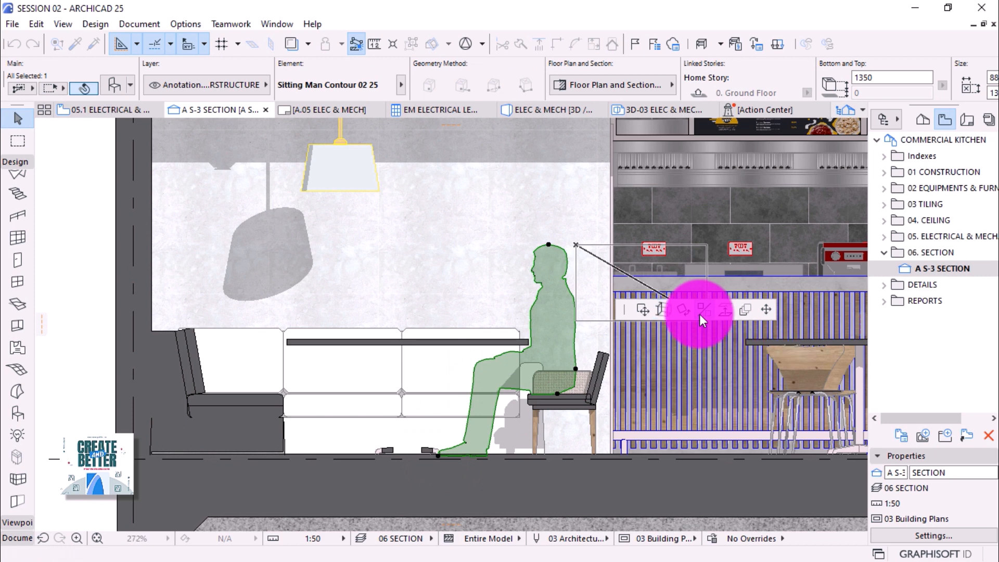
{"action": "left_click", "coordinate": [438, 457]}
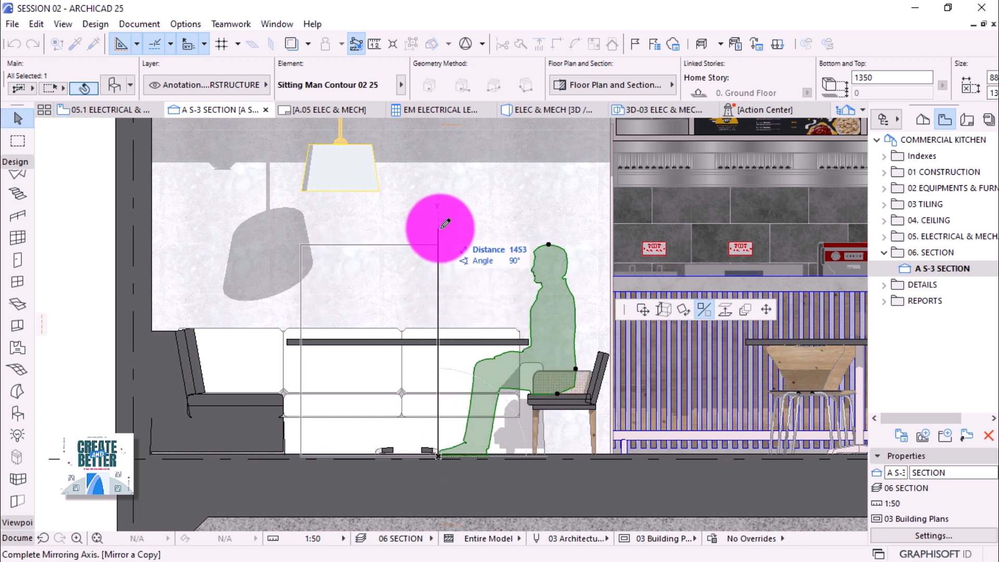
{"action": "left_click", "coordinate": [385, 224]}
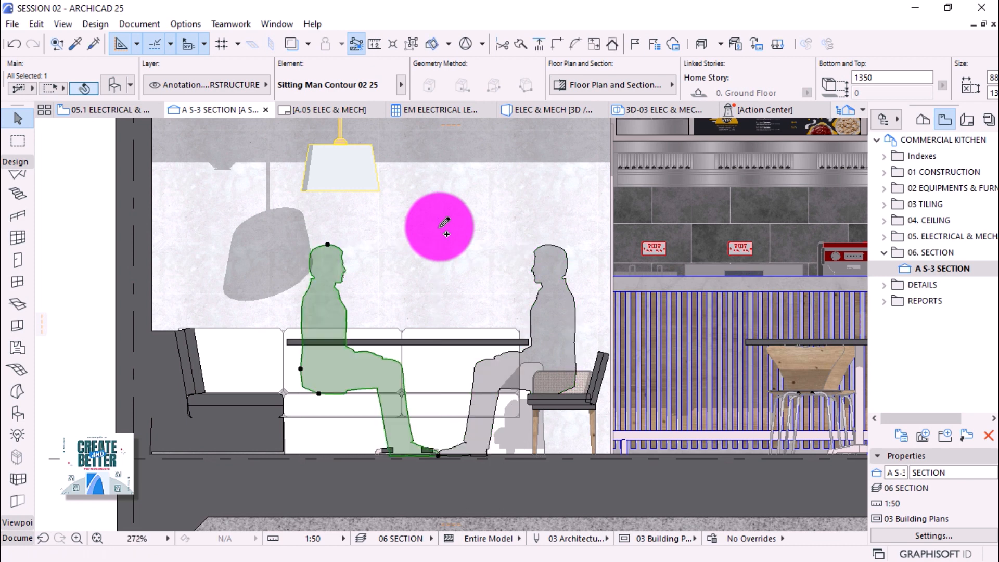
{"action": "left_click", "coordinate": [313, 391]}
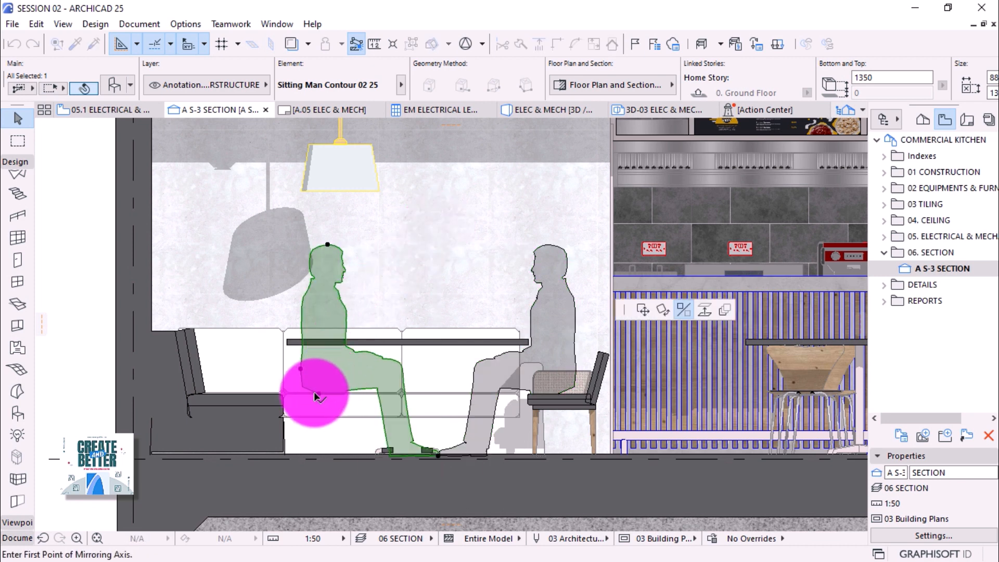
{"action": "left_click", "coordinate": [643, 310]}
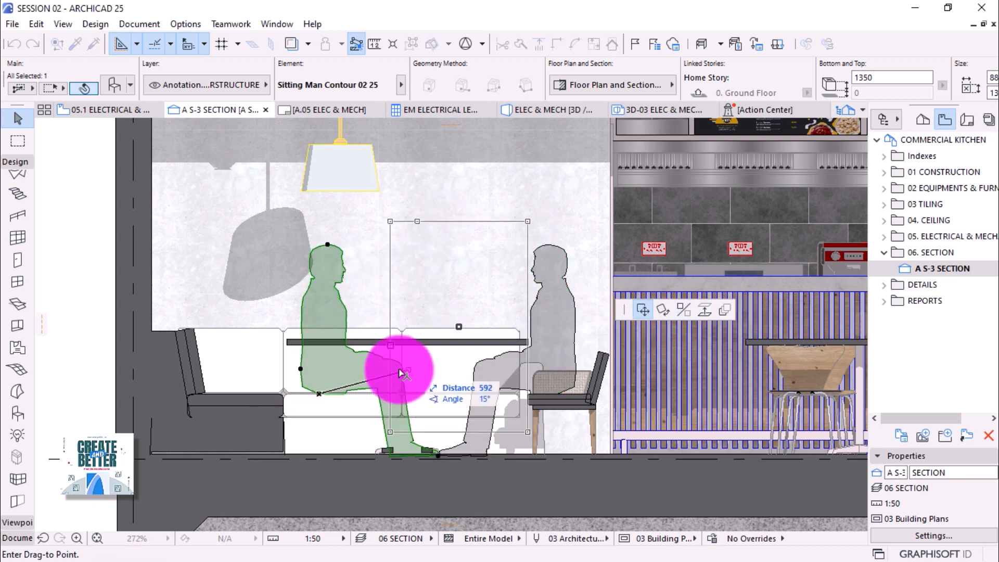
{"action": "left_click", "coordinate": [242, 395]}
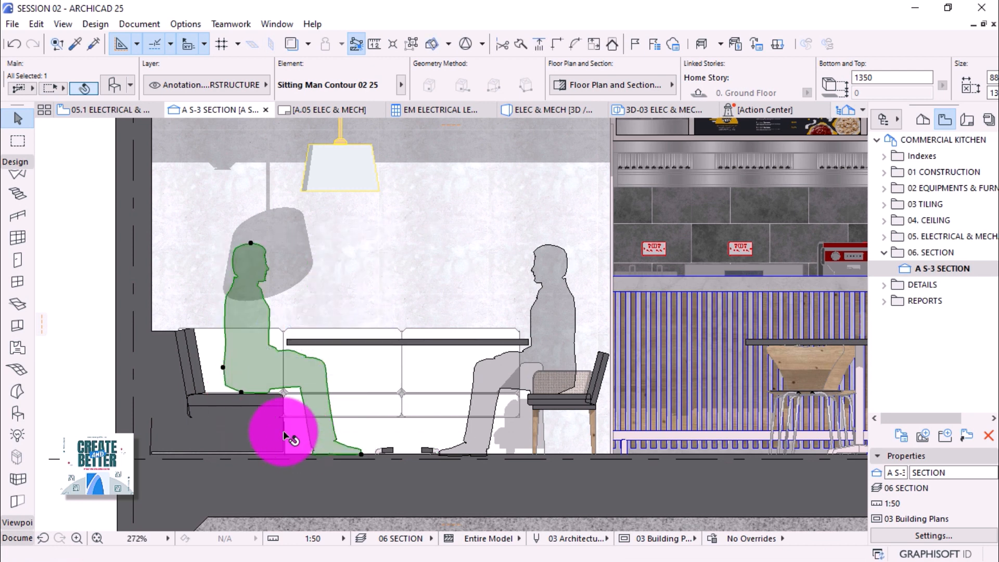
{"action": "key", "text": "Escape"}
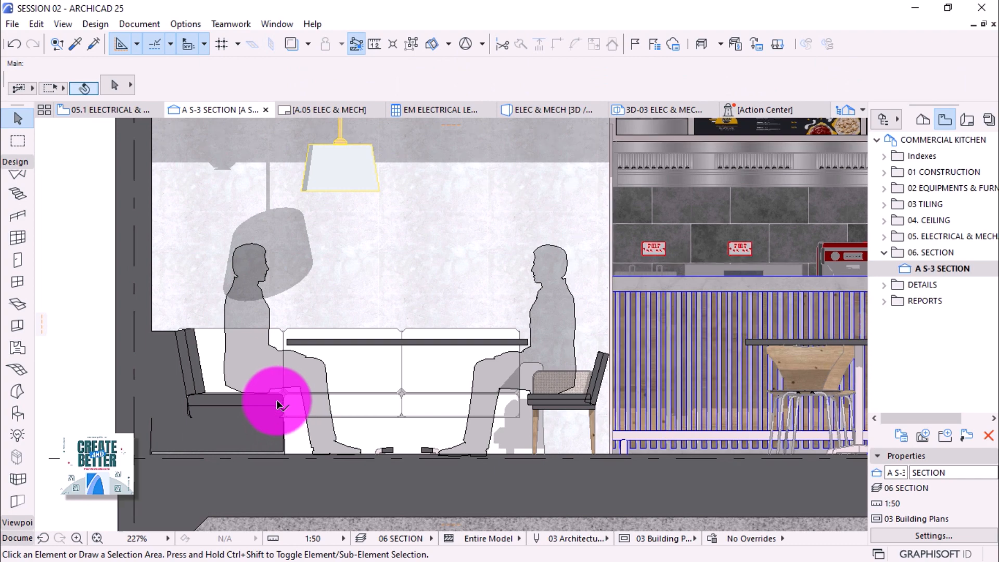
{"action": "scroll", "coordinate": [279, 403], "scroll_direction": "down", "scroll_amount": 2}
{"action": "scroll", "coordinate": [239, 401], "scroll_direction": "down", "scroll_amount": 2}
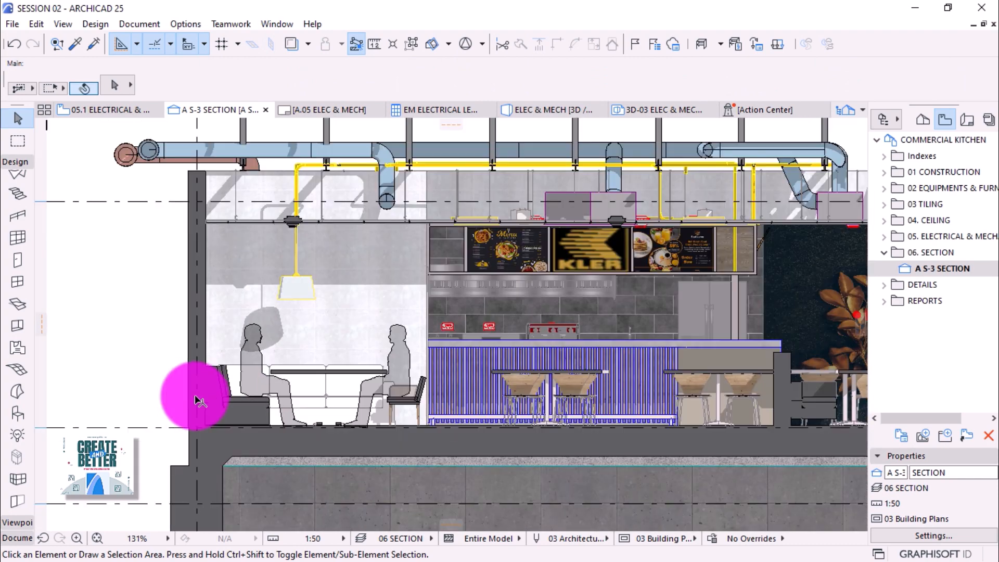
{"action": "scroll", "coordinate": [182, 401], "scroll_direction": "down", "scroll_amount": 2}
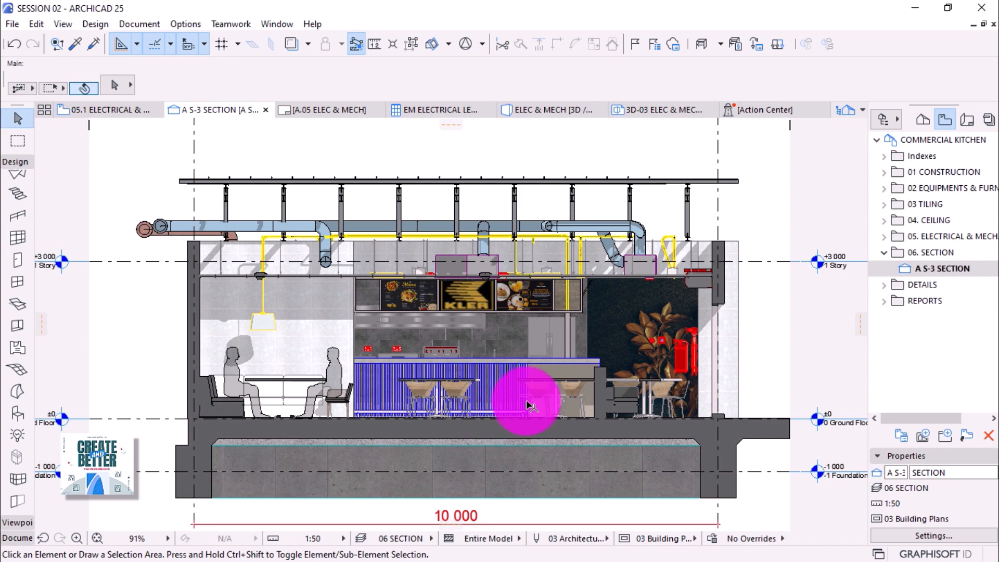
{"action": "scroll", "coordinate": [455, 405], "scroll_direction": "up", "scroll_amount": 2}
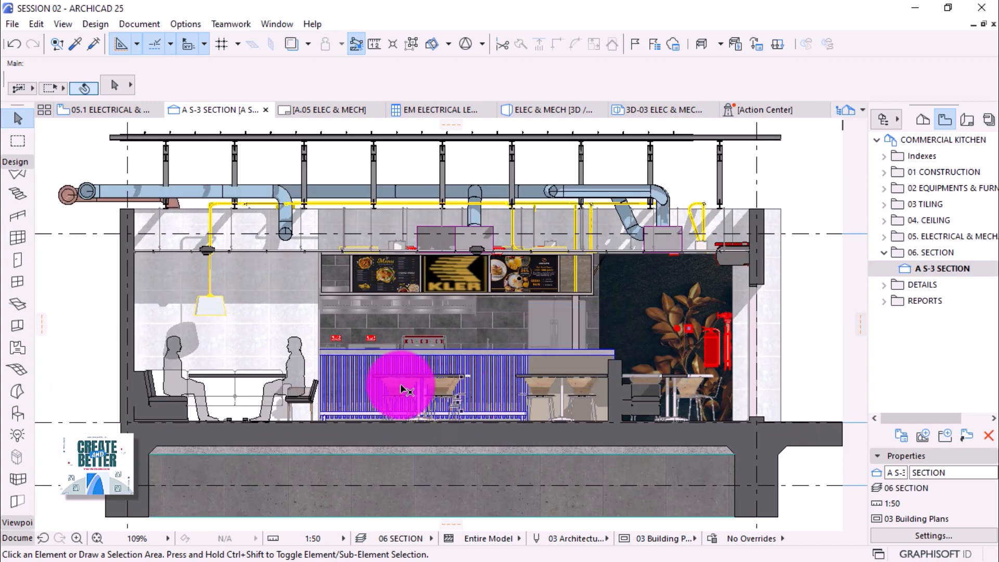
Pick up the seated man's settings and choose Woman Contour 01 21 as the default figure.
{"action": "left_click", "coordinate": [304, 363], "text": "alt"}
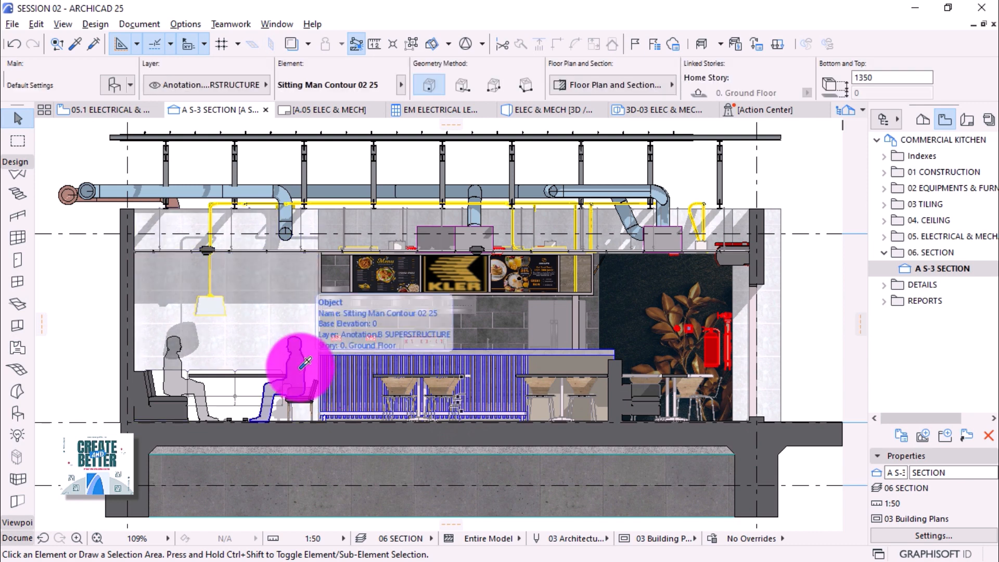
{"action": "left_click", "coordinate": [119, 86]}
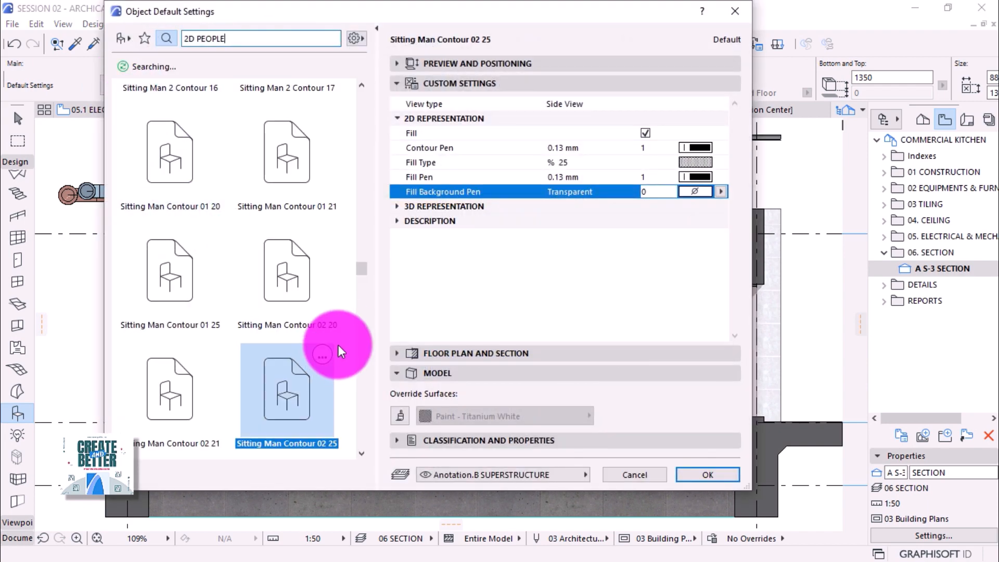
{"action": "left_click_drag", "start_coordinate": [361, 272], "coordinate": [361, 289]}
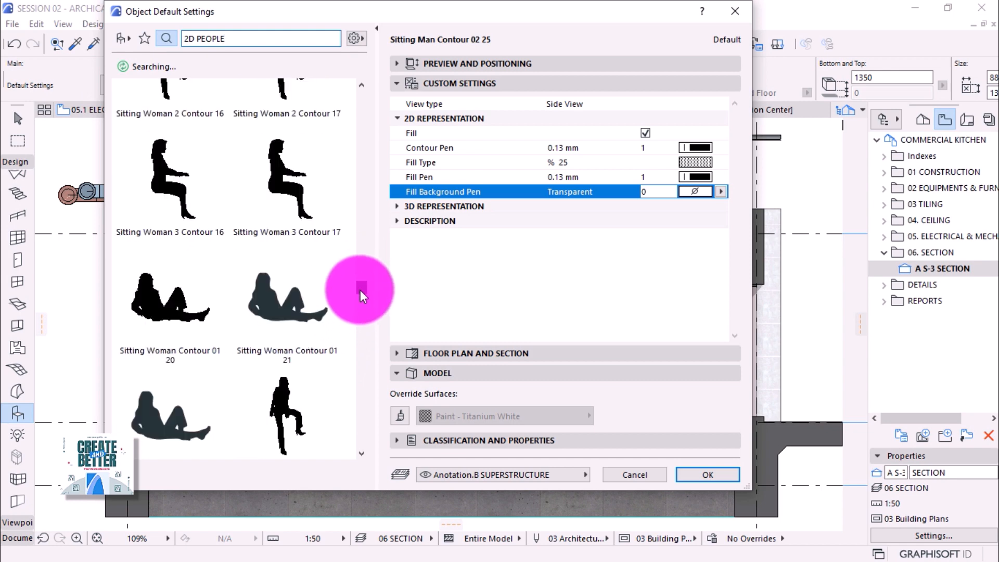
{"action": "left_click_drag", "start_coordinate": [360, 289], "coordinate": [353, 382]}
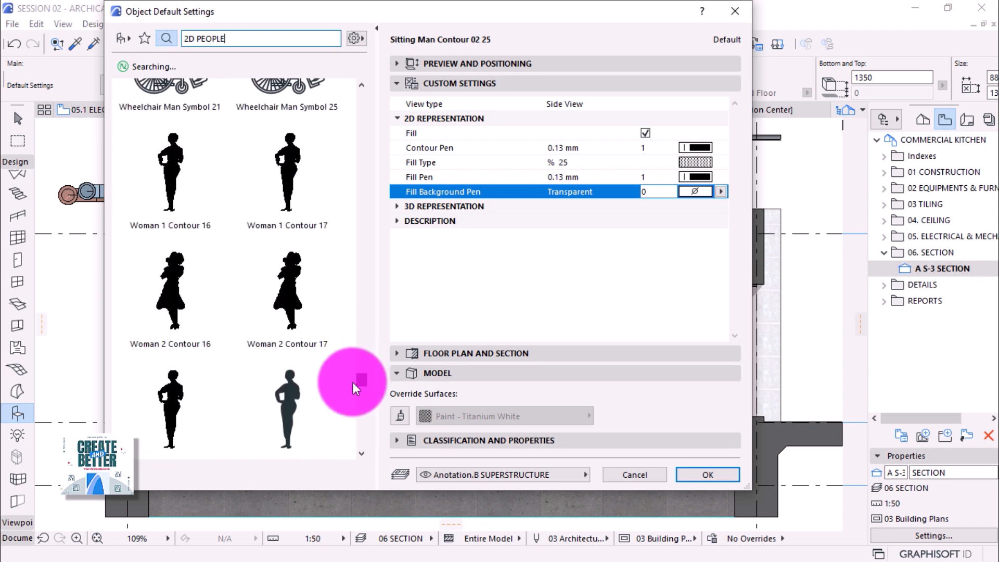
{"action": "scroll", "coordinate": [274, 224], "scroll_direction": "down", "scroll_amount": 1}
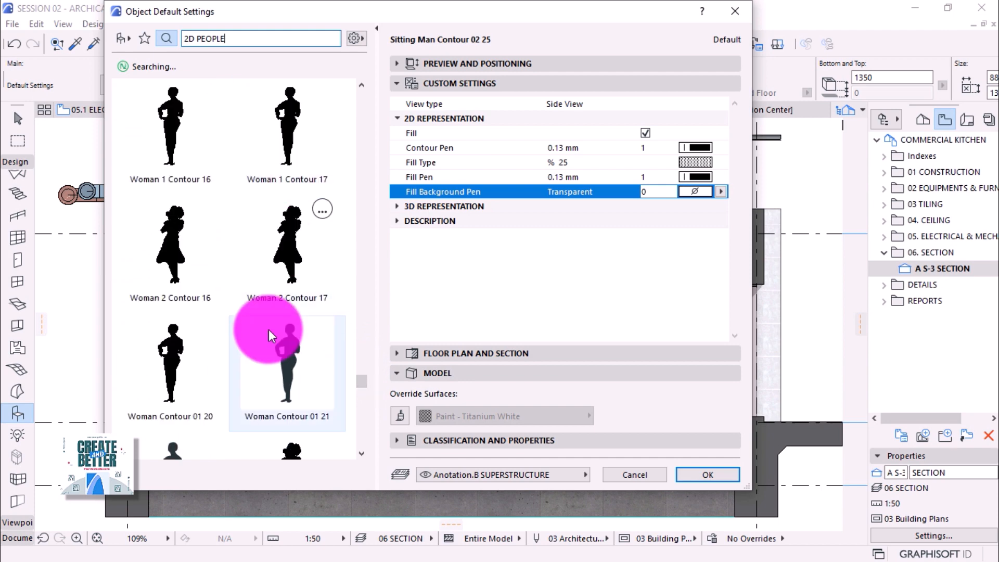
{"action": "left_click", "coordinate": [268, 367]}
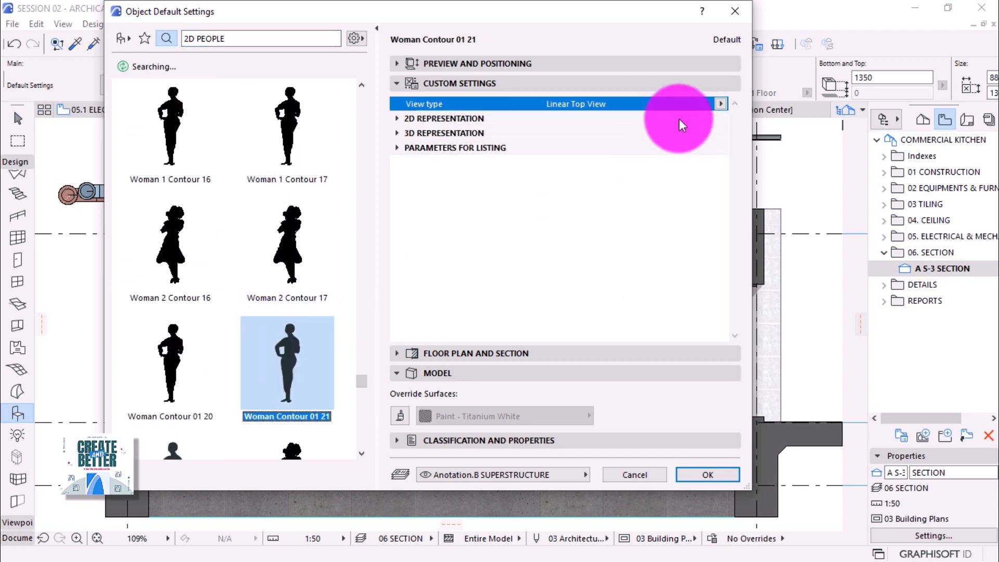
Set the woman figure to Front View, transparent fill background and % 25 fill type.
{"action": "left_click", "coordinate": [720, 104]}
{"action": "left_click", "coordinate": [736, 116]}
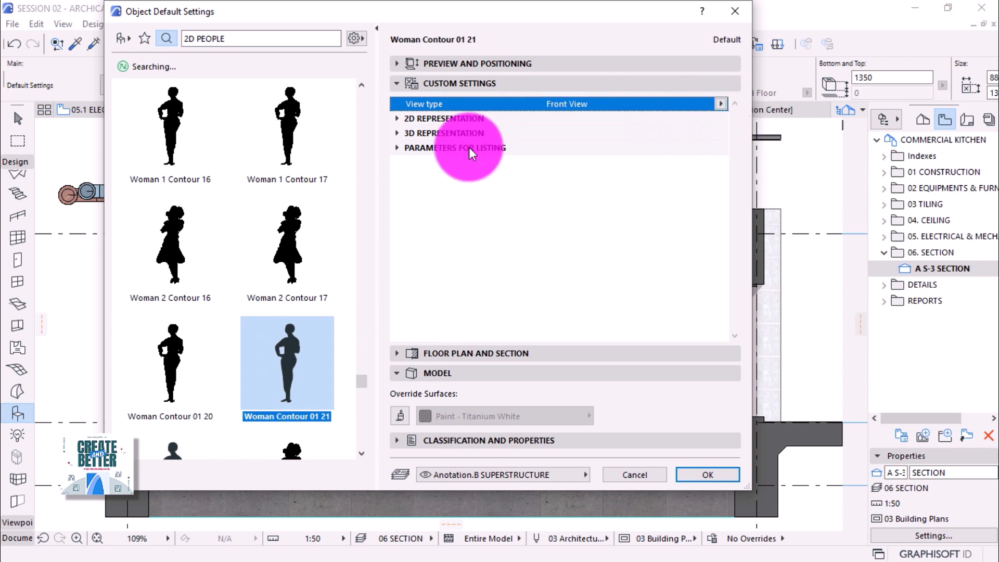
{"action": "left_click", "coordinate": [398, 120]}
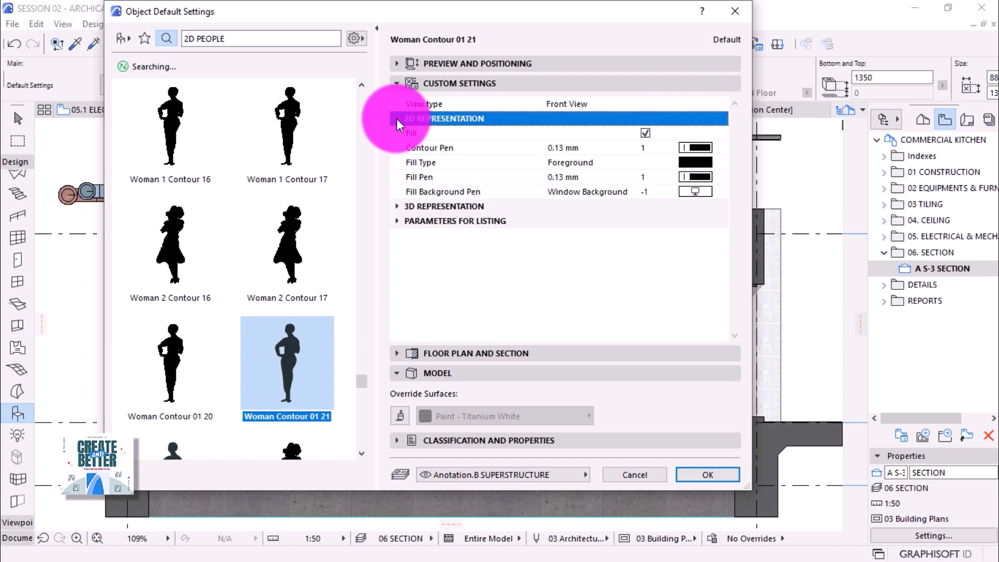
{"action": "left_click", "coordinate": [706, 194]}
{"action": "left_click", "coordinate": [705, 193]}
{"action": "left_click", "coordinate": [663, 384]}
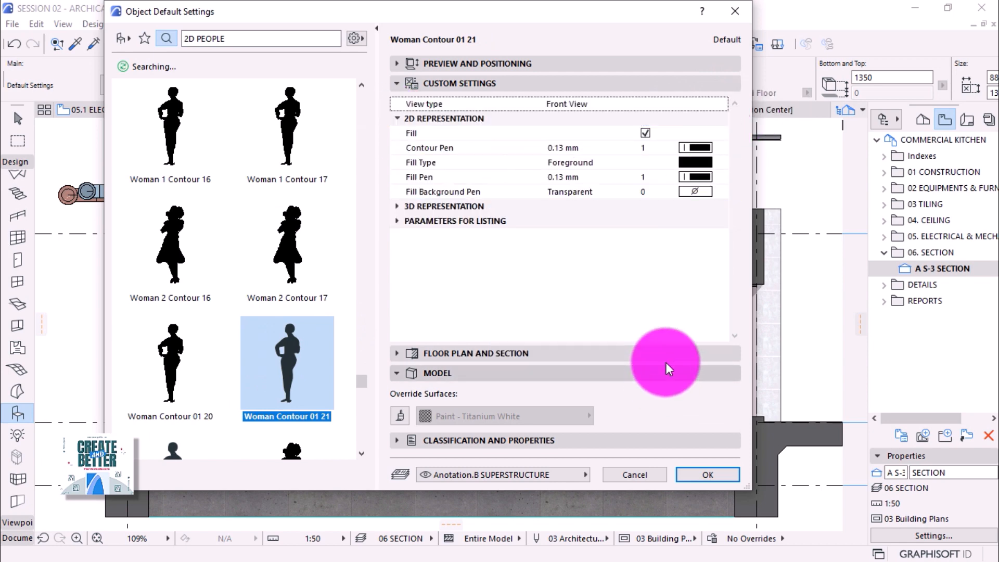
{"action": "left_click", "coordinate": [702, 167]}
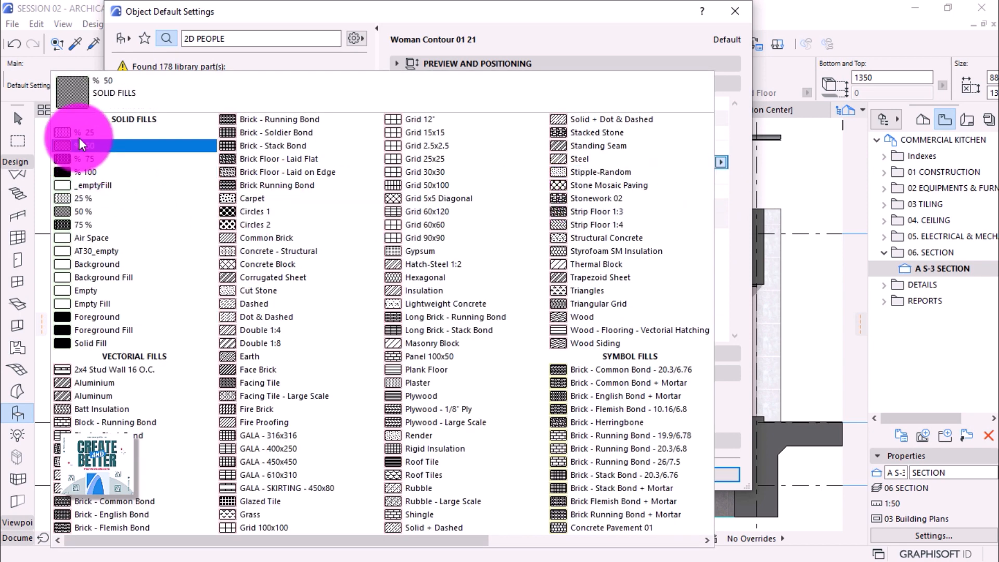
{"action": "left_click", "coordinate": [81, 139]}
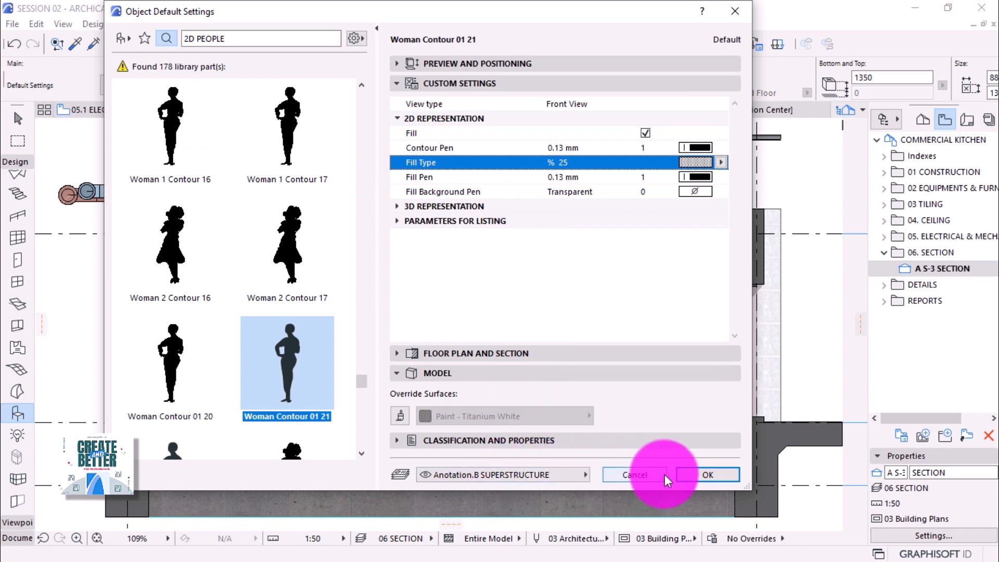
{"action": "left_click", "coordinate": [706, 473]}
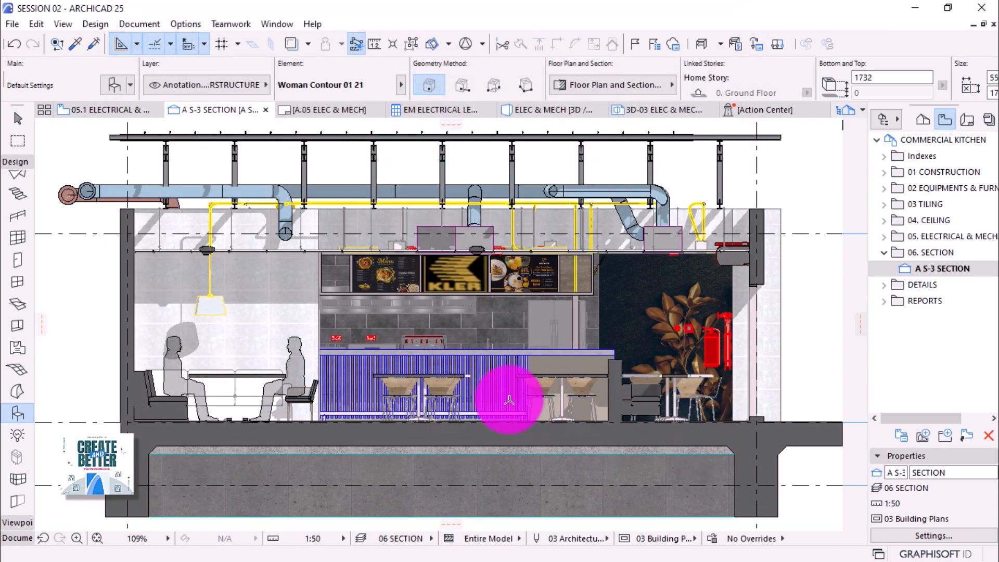
Place the Woman Contour 01 21 figure in the S-3 section.
{"action": "scroll", "coordinate": [509, 400], "scroll_direction": "up", "scroll_amount": 3}
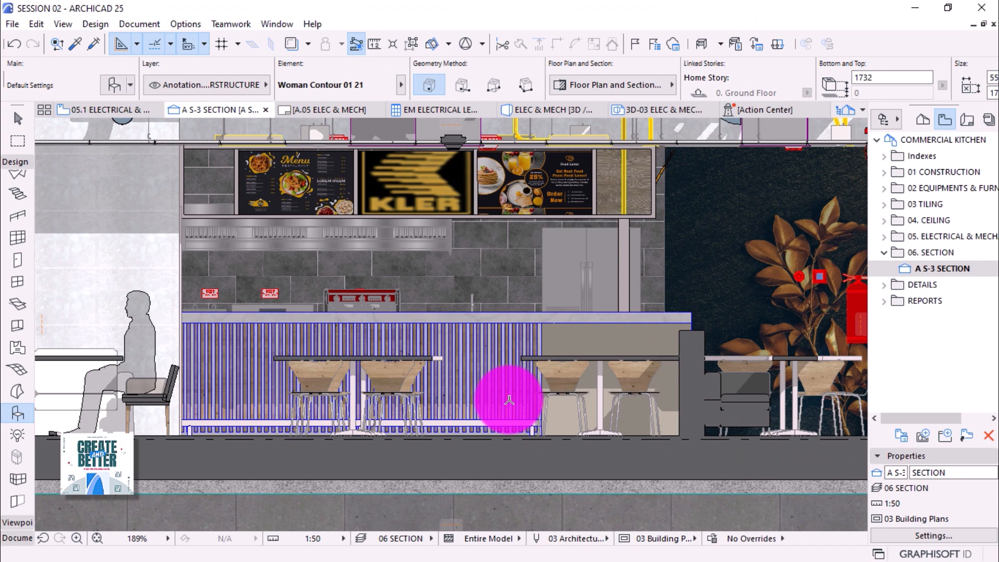
{"action": "scroll", "coordinate": [510, 399], "scroll_direction": "up", "scroll_amount": 3}
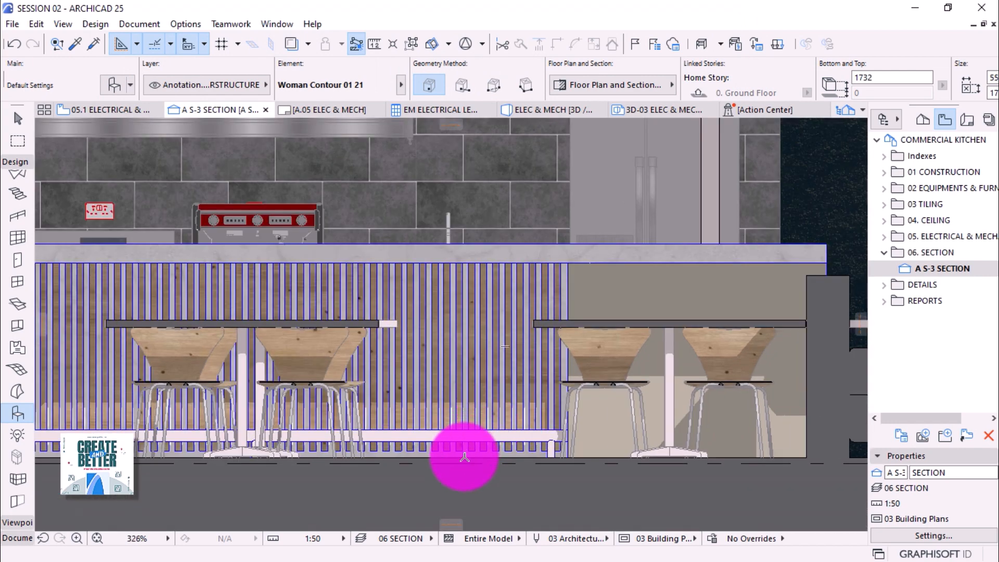
{"action": "left_click", "coordinate": [465, 459]}
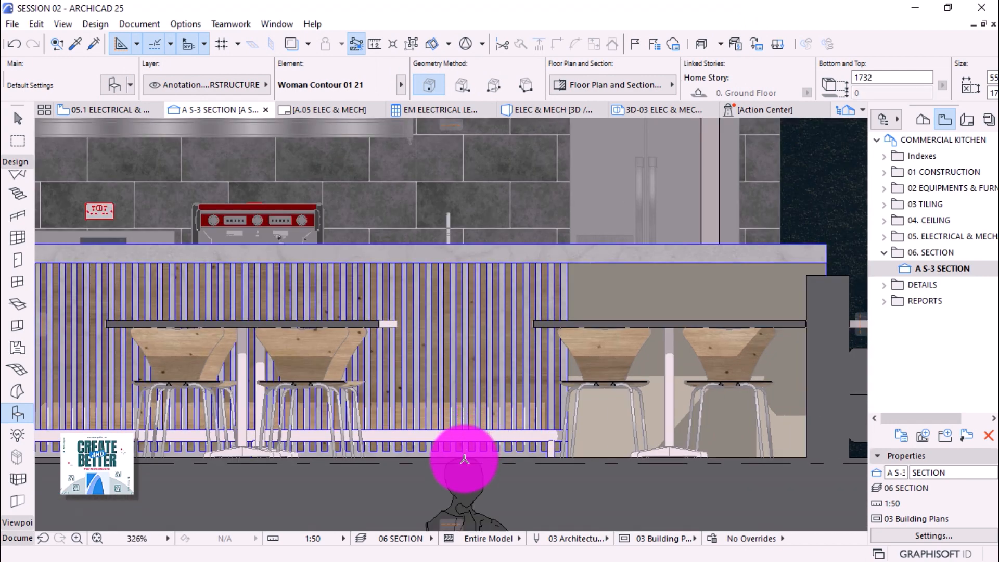
Move the woman figure up 1732 so she stands on the floor behind the counter.
{"action": "key", "text": "Escape"}
{"action": "left_click", "coordinate": [467, 461]}
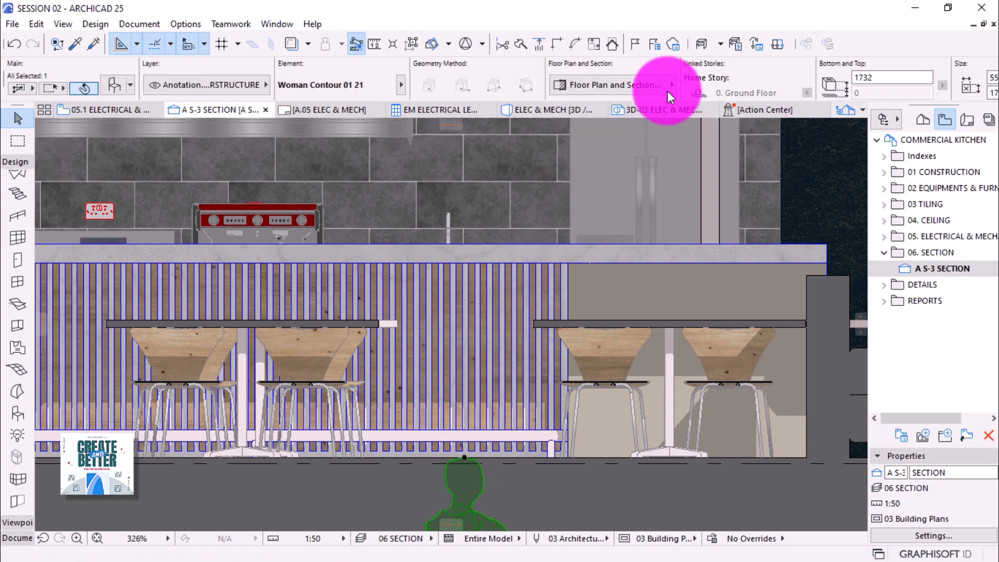
{"action": "scroll", "coordinate": [446, 252], "scroll_direction": "down", "scroll_amount": 1}
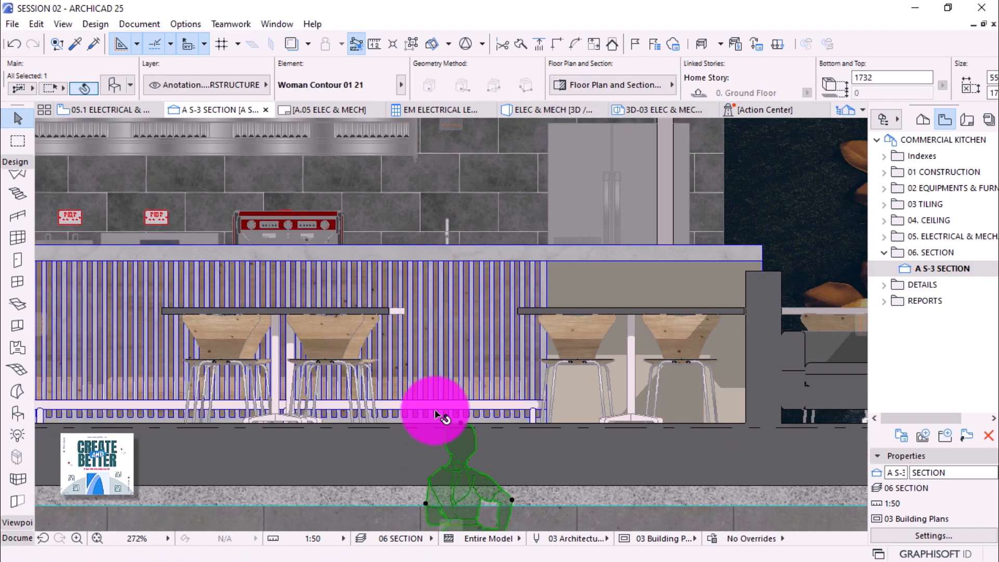
{"action": "left_click", "coordinate": [462, 424]}
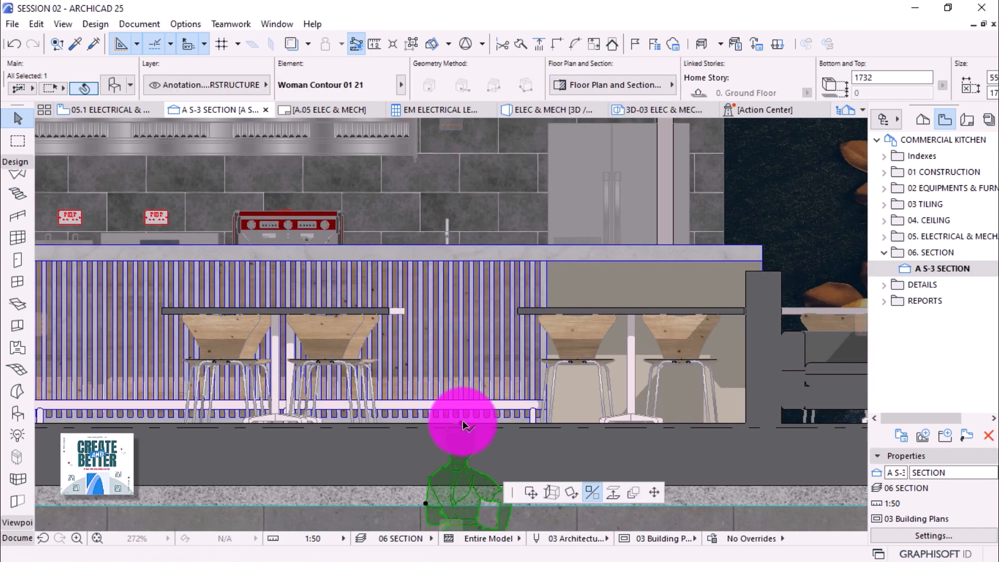
{"action": "left_click", "coordinate": [643, 310]}
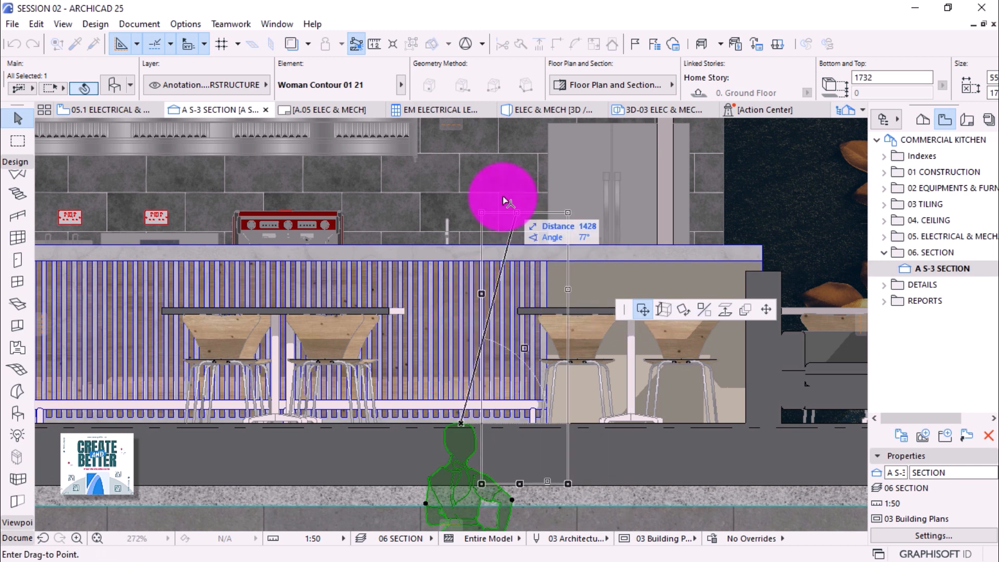
{"action": "left_click", "coordinate": [471, 152]}
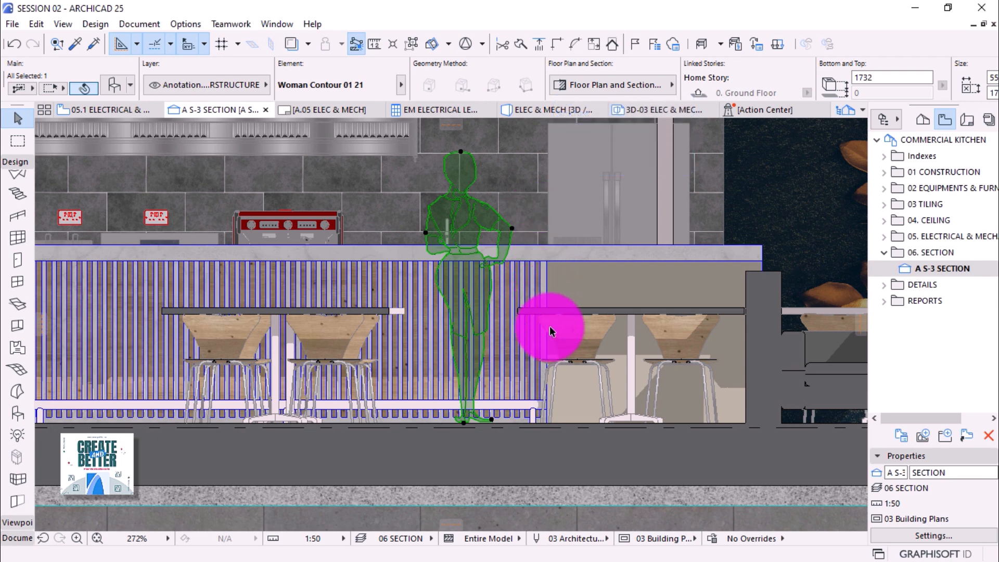
{"action": "key", "text": "Escape"}
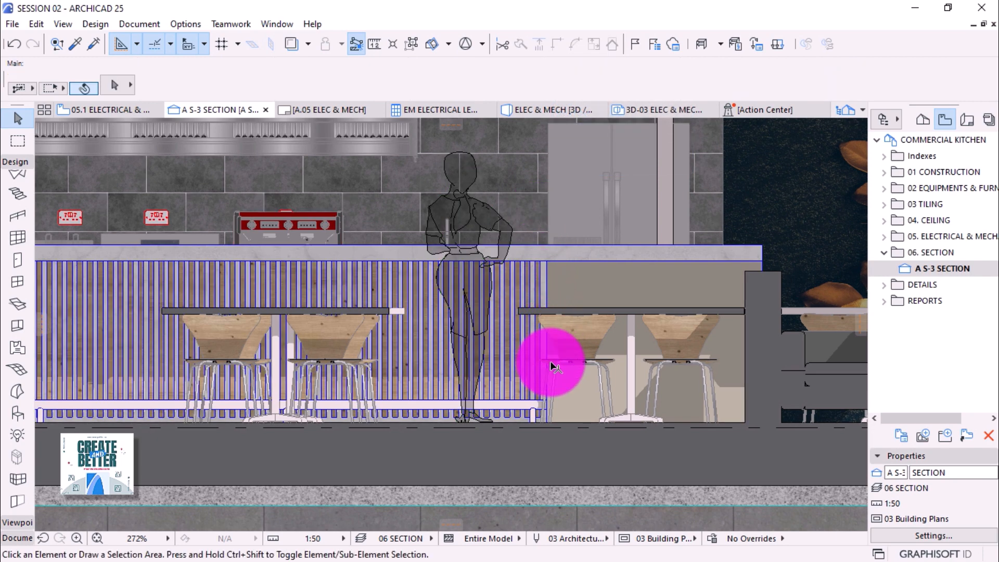
{"action": "scroll", "coordinate": [551, 361], "scroll_direction": "down", "scroll_amount": 3}
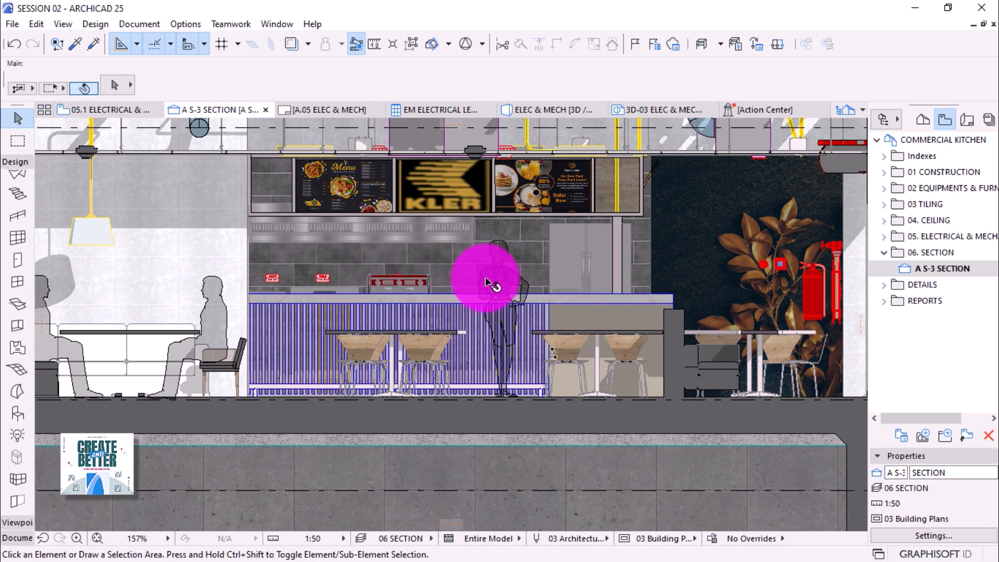
{"action": "scroll", "coordinate": [481, 398], "scroll_direction": "down", "scroll_amount": 2}
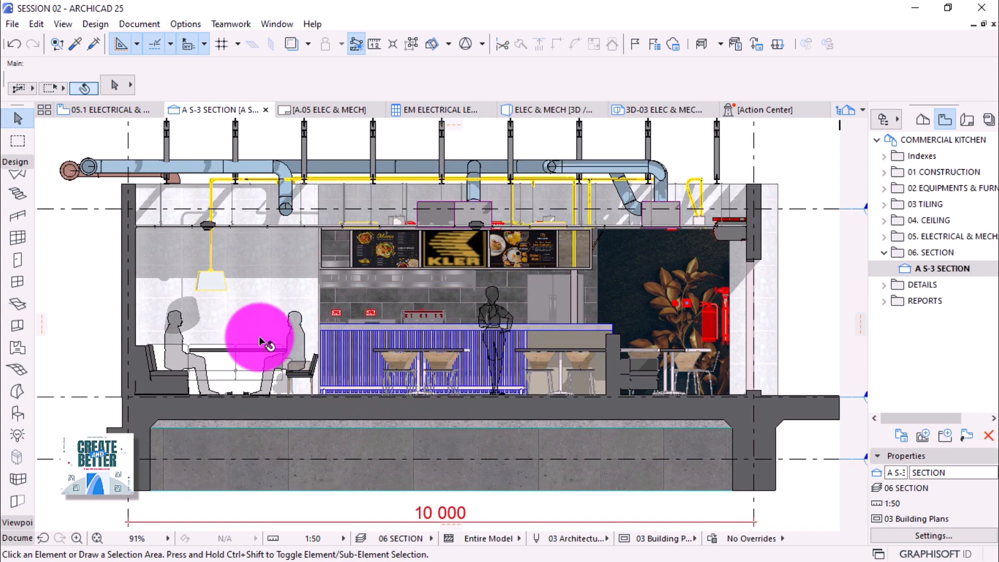
{"action": "scroll", "coordinate": [262, 343], "scroll_direction": "down", "scroll_amount": 1}
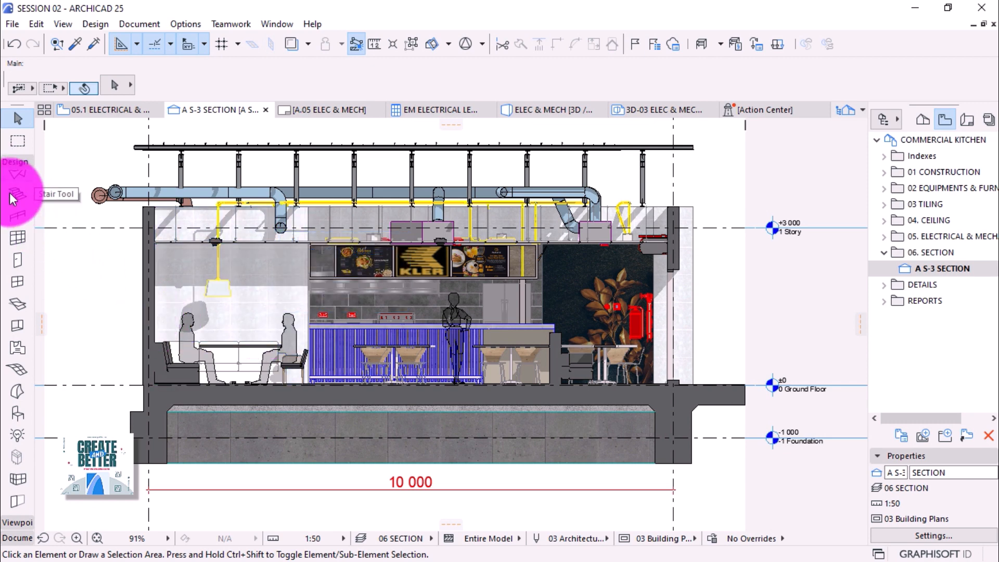
Set the Label tool defaults to Text / Autotext on layer Anotation.B SUPERSTRUCTURE.
{"action": "left_click", "coordinate": [20, 163]}
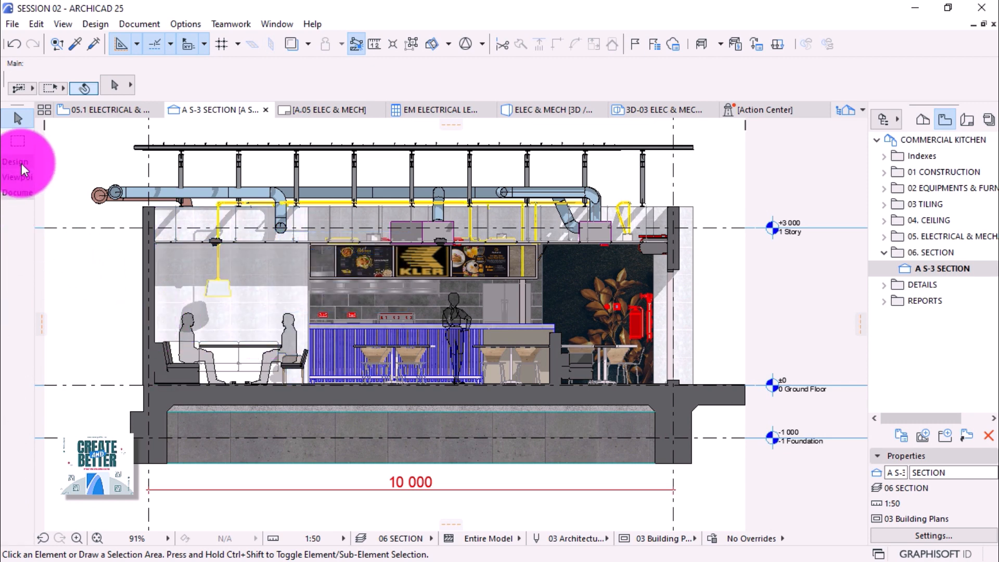
{"action": "left_click", "coordinate": [15, 192]}
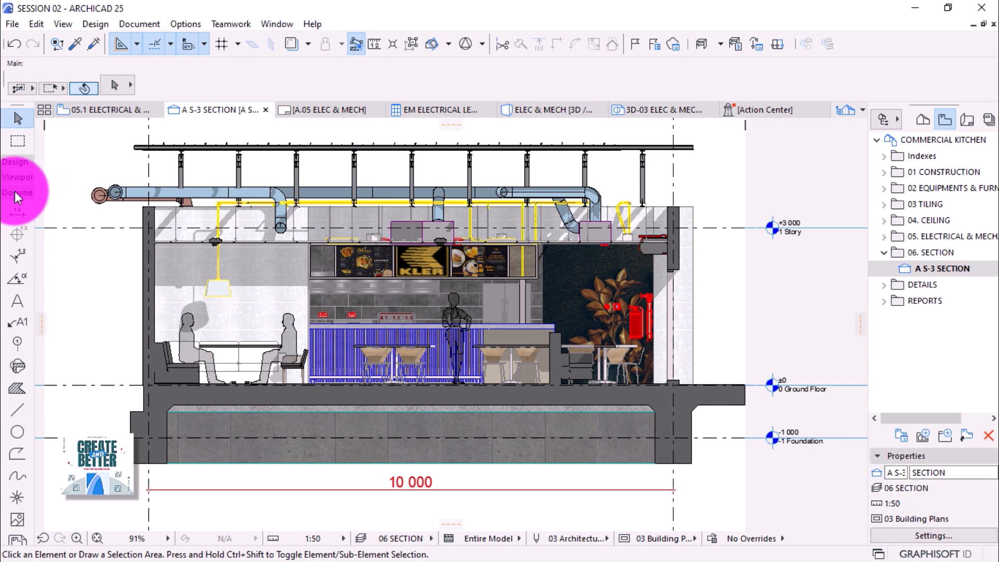
{"action": "left_click", "coordinate": [16, 323]}
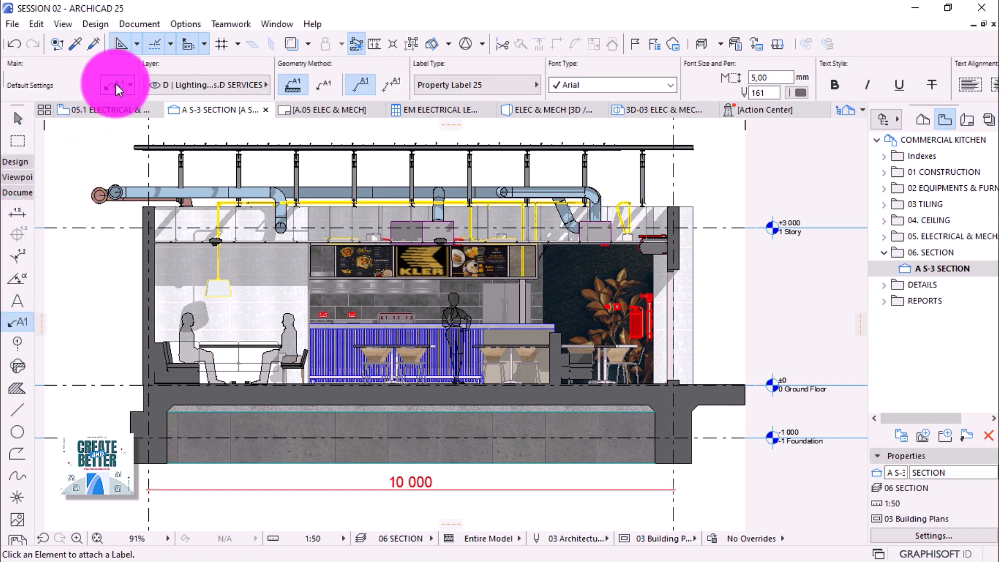
{"action": "left_click", "coordinate": [116, 83]}
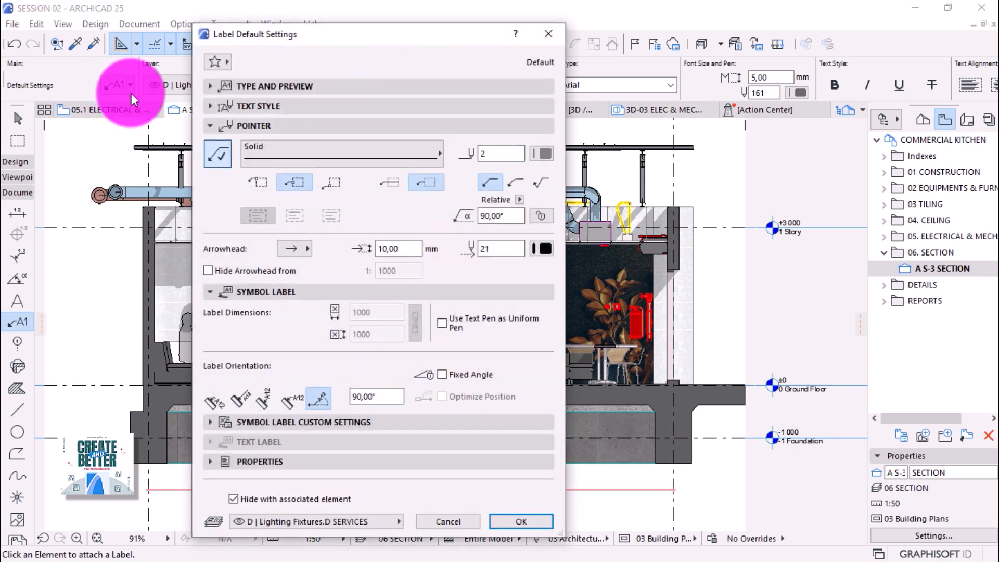
{"action": "left_click", "coordinate": [221, 86]}
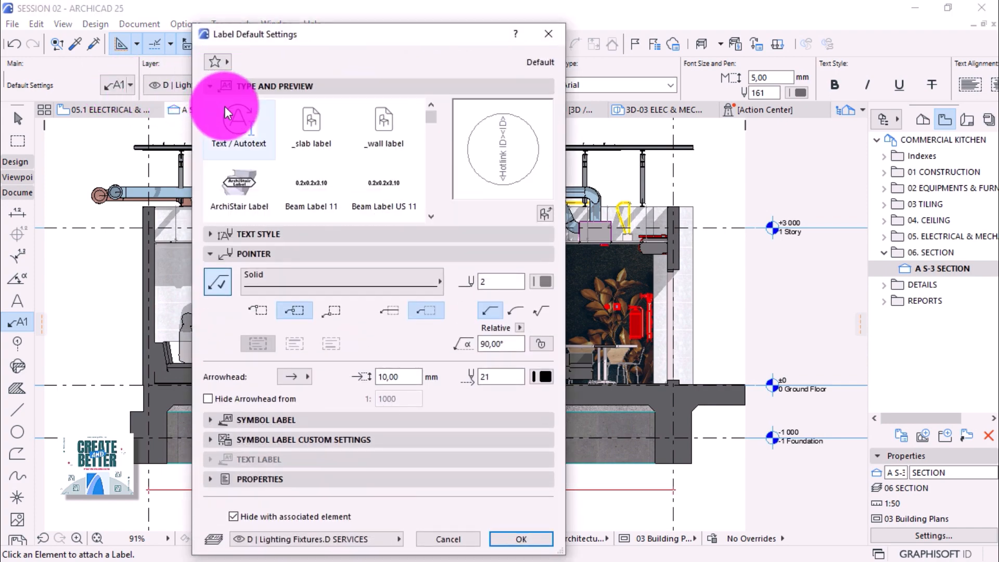
{"action": "left_click", "coordinate": [240, 122]}
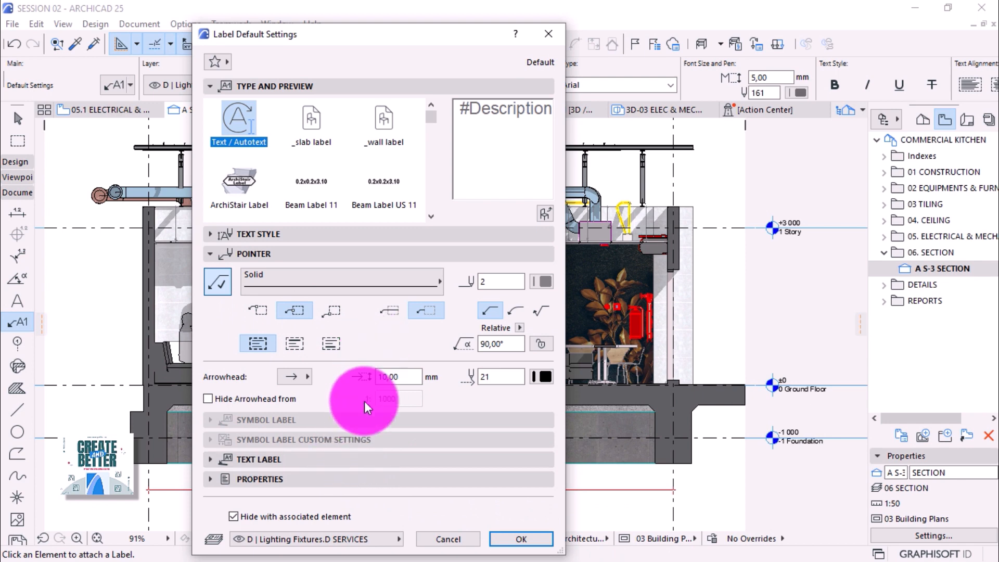
{"action": "left_click", "coordinate": [357, 539]}
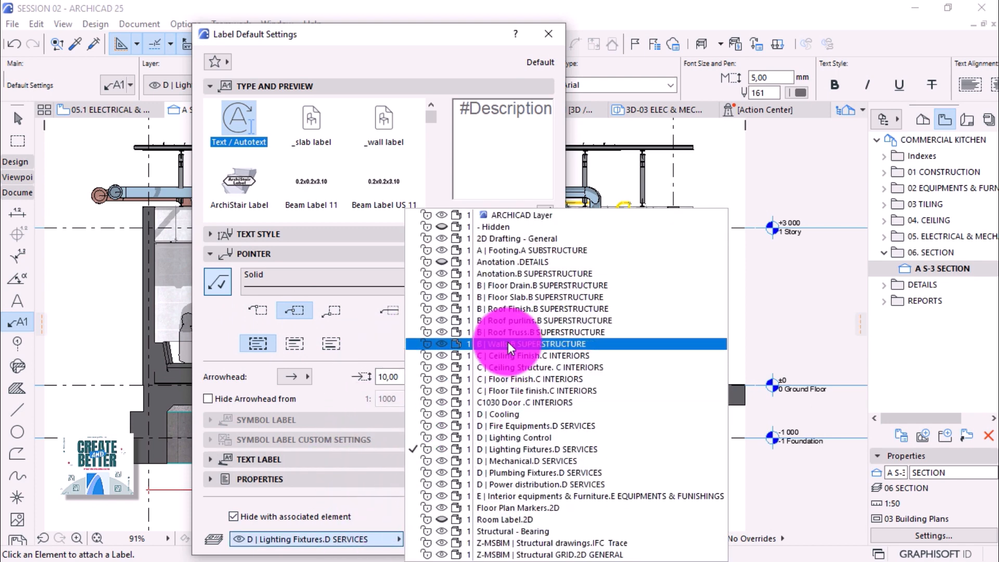
{"action": "left_click", "coordinate": [523, 275]}
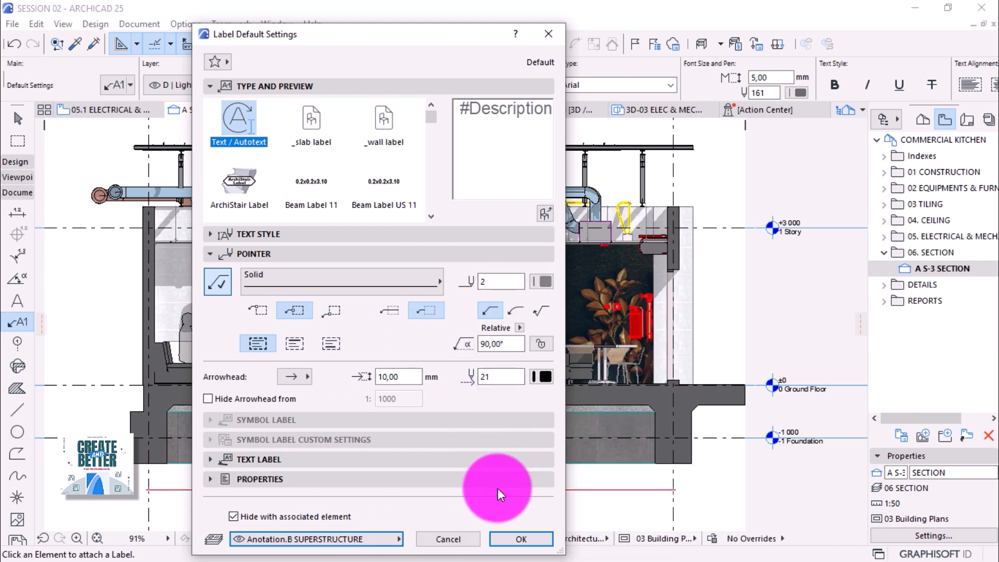
{"action": "left_click", "coordinate": [511, 538]}
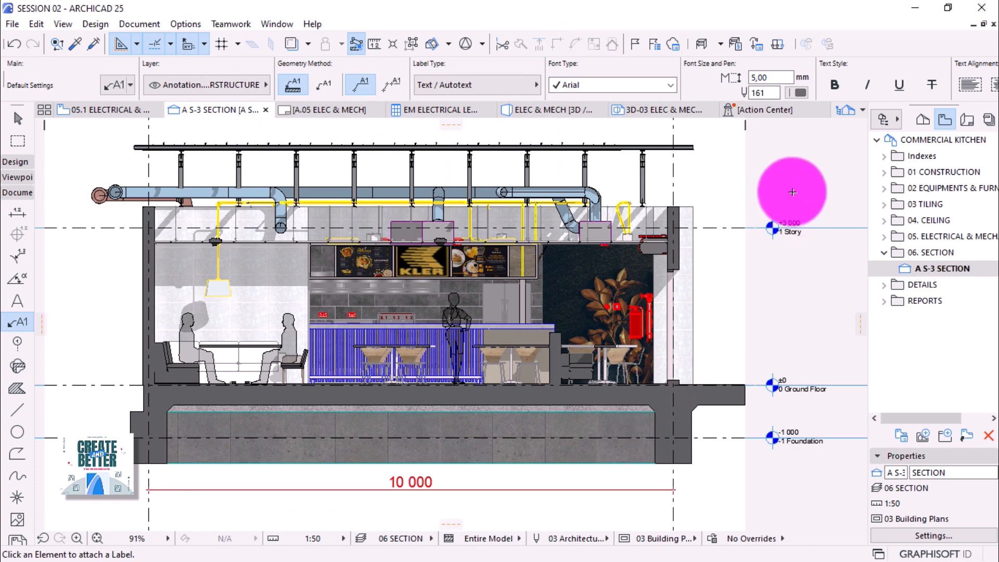
Zoom in and select the NCI CERAMIC TILES label with the Arrow tool.
{"action": "scroll", "coordinate": [795, 190], "scroll_direction": "up", "scroll_amount": 2}
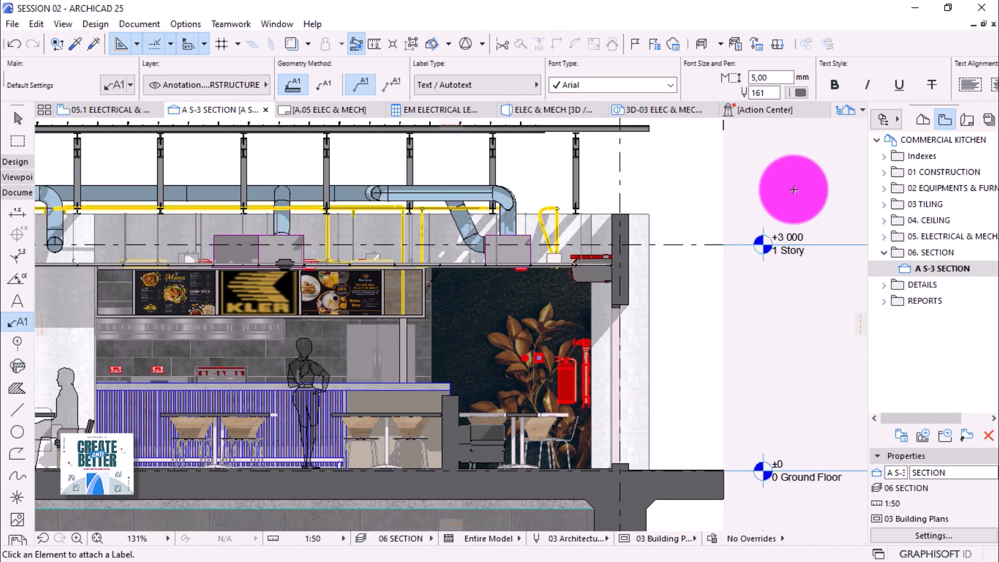
{"action": "scroll", "coordinate": [794, 190], "scroll_direction": "up", "scroll_amount": 1}
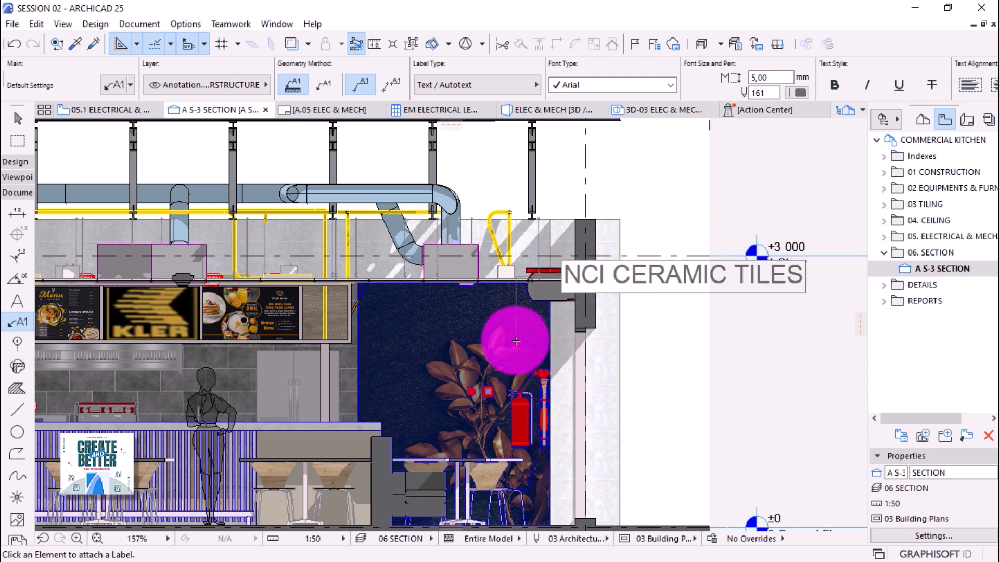
{"action": "left_click", "coordinate": [18, 118]}
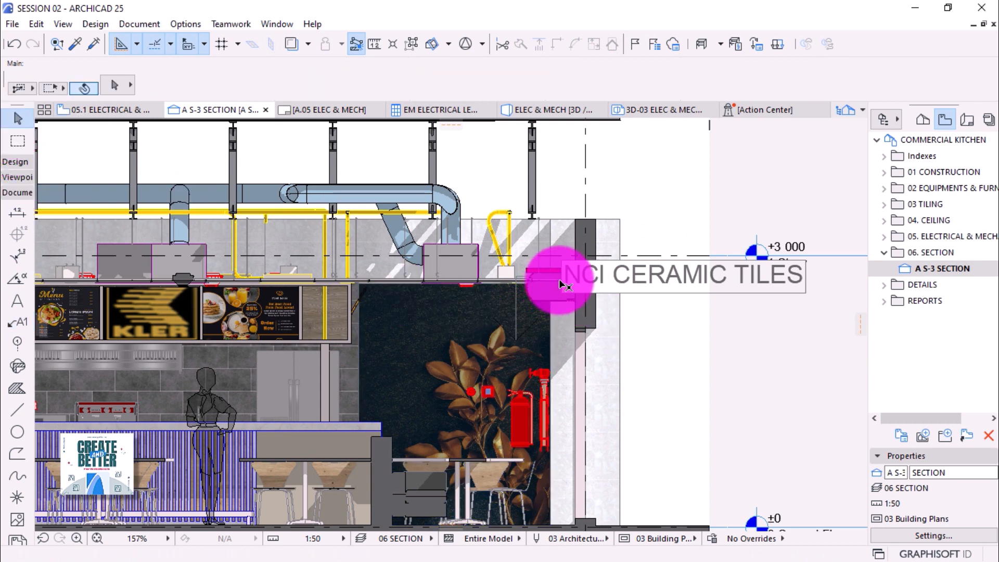
{"action": "left_click", "coordinate": [563, 279]}
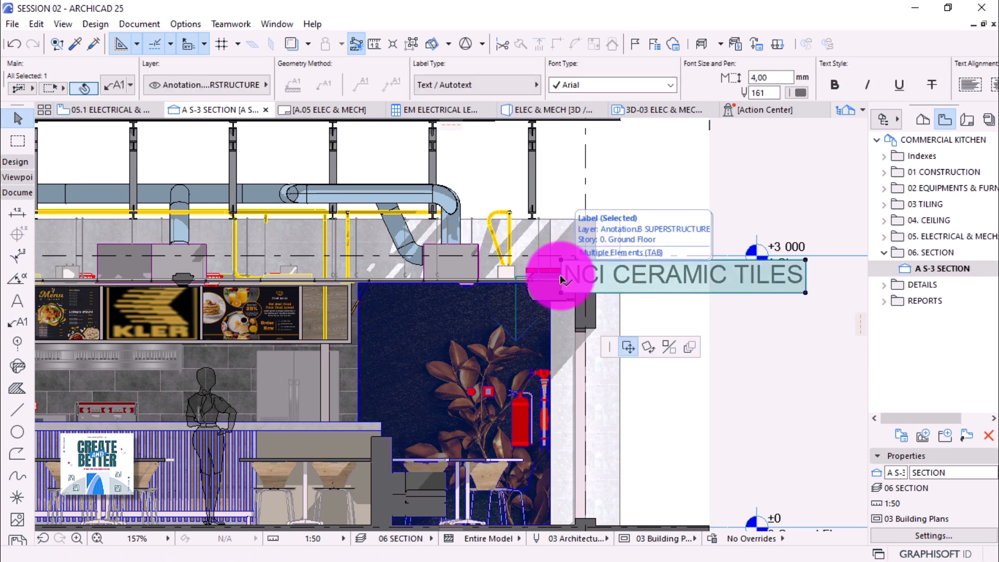
{"action": "left_click", "coordinate": [562, 280]}
{"action": "left_click", "coordinate": [562, 279]}
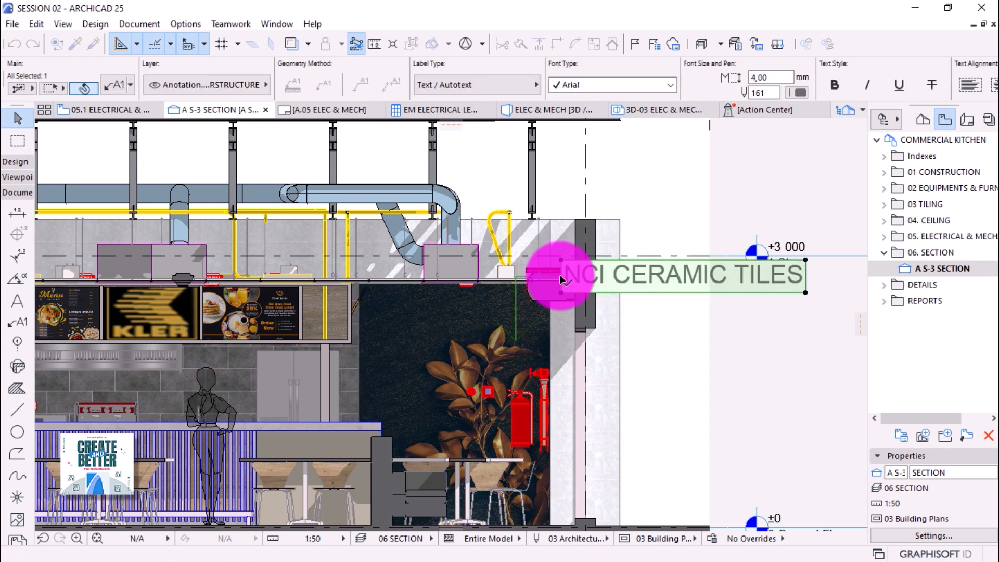
{"action": "left_click", "coordinate": [560, 276]}
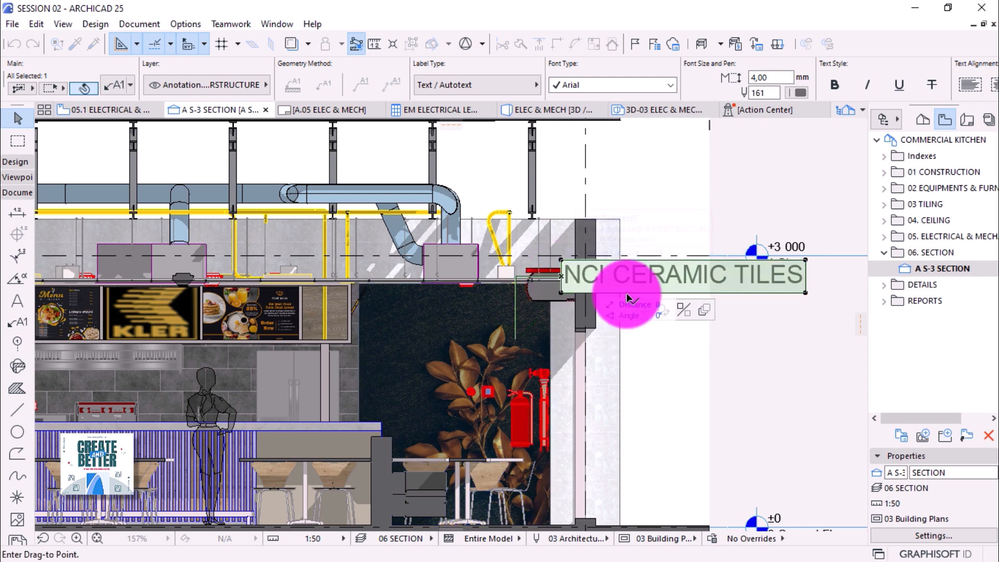
{"action": "key", "text": "Escape"}
Try dragging the label from its right corner and left end, cancelling each attempt.
{"action": "left_click", "coordinate": [805, 292]}
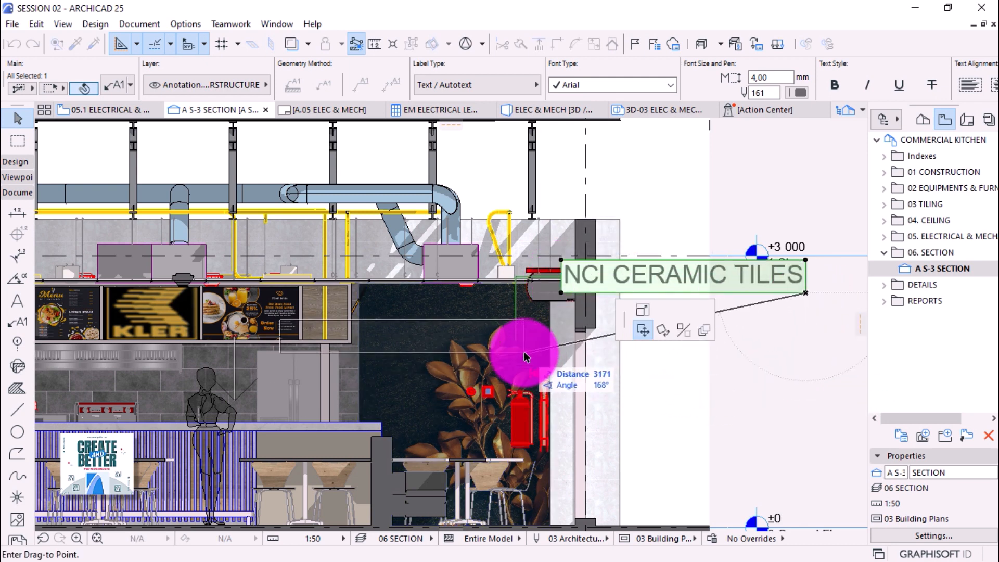
{"action": "scroll", "coordinate": [526, 357], "scroll_direction": "down", "scroll_amount": 2}
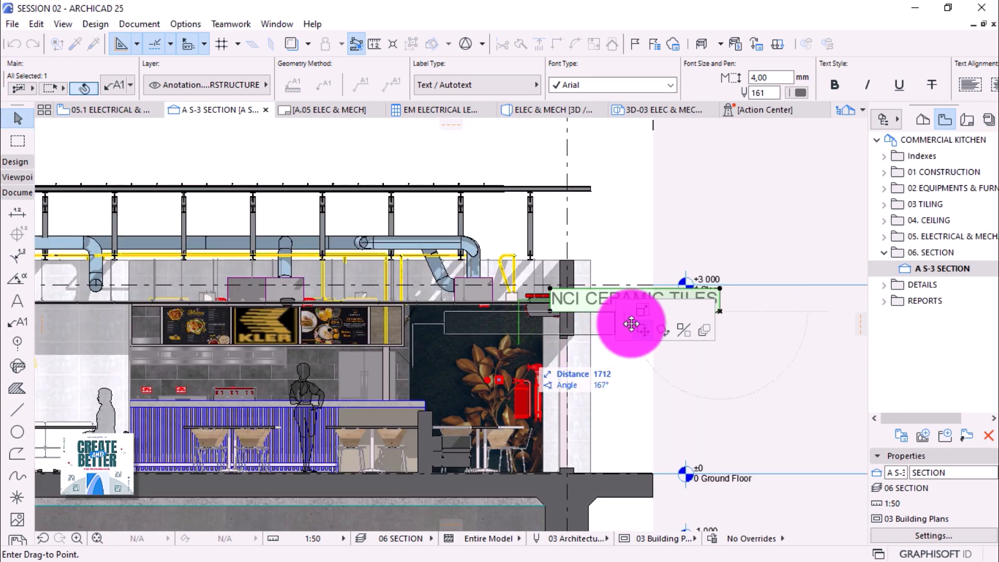
{"action": "key", "text": "Escape"}
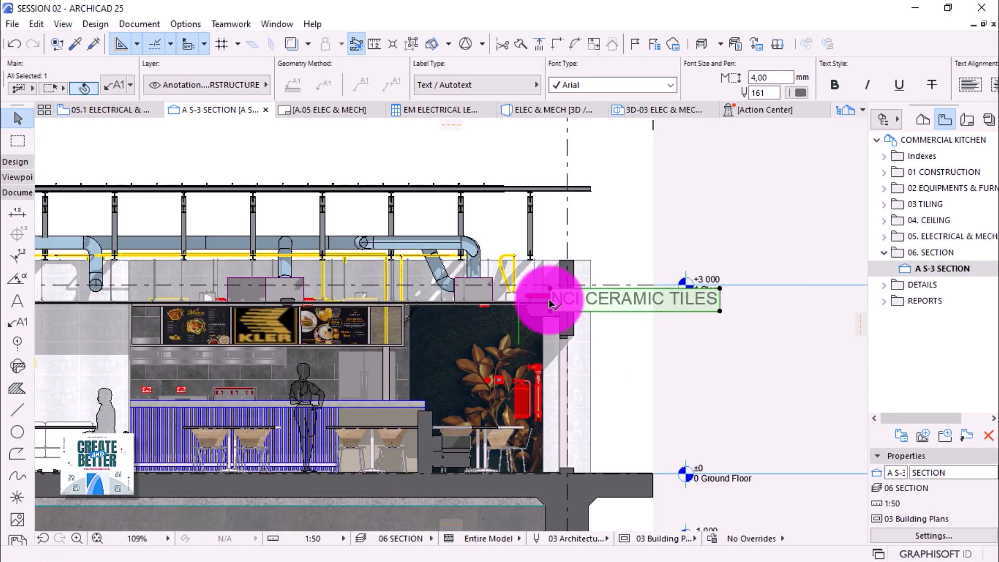
{"action": "left_click", "coordinate": [550, 303]}
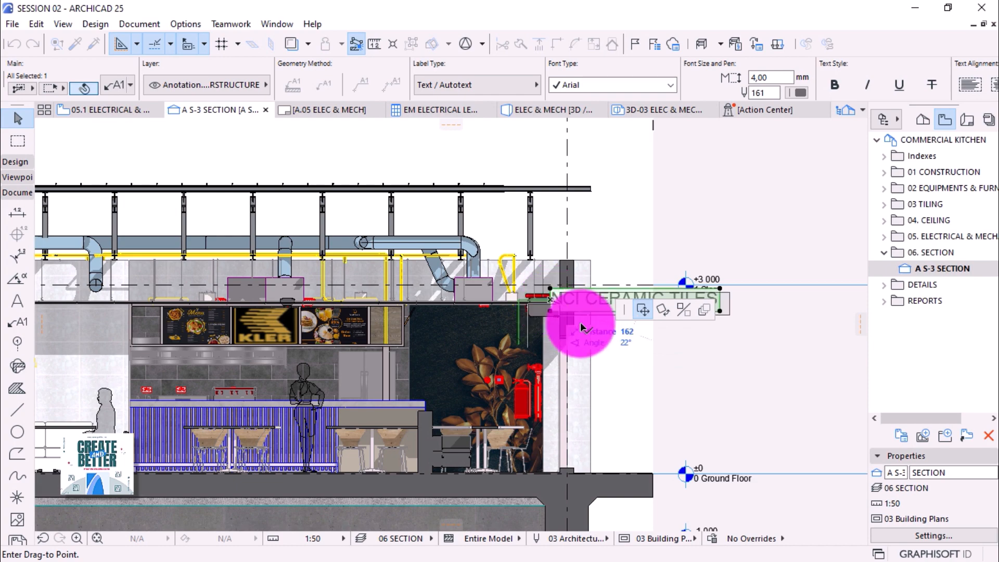
{"action": "key", "text": "Escape"}
{"action": "scroll", "coordinate": [589, 348], "scroll_direction": "up", "scroll_amount": 1}
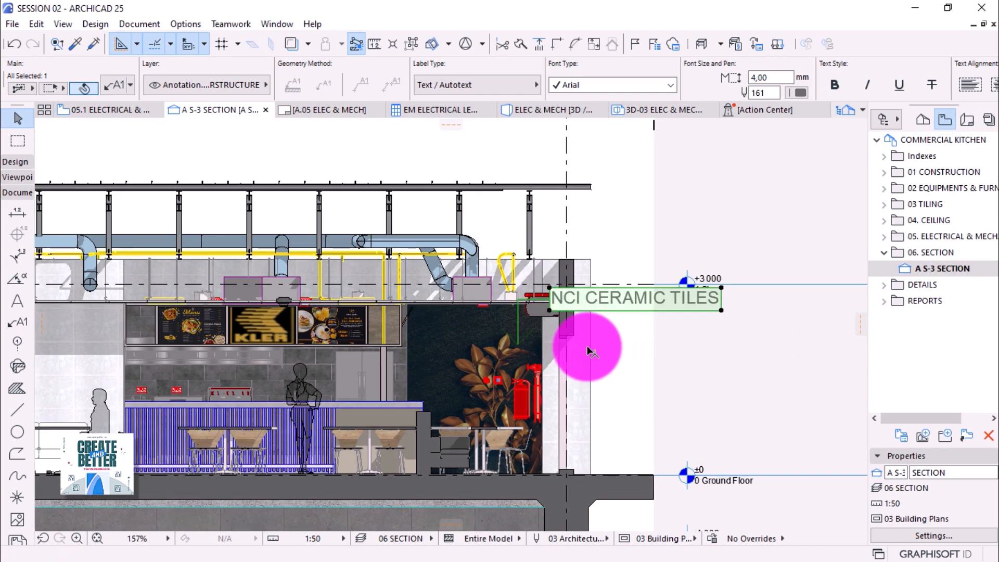
{"action": "scroll", "coordinate": [589, 349], "scroll_direction": "up", "scroll_amount": 1}
{"action": "scroll", "coordinate": [471, 338], "scroll_direction": "up", "scroll_amount": 1}
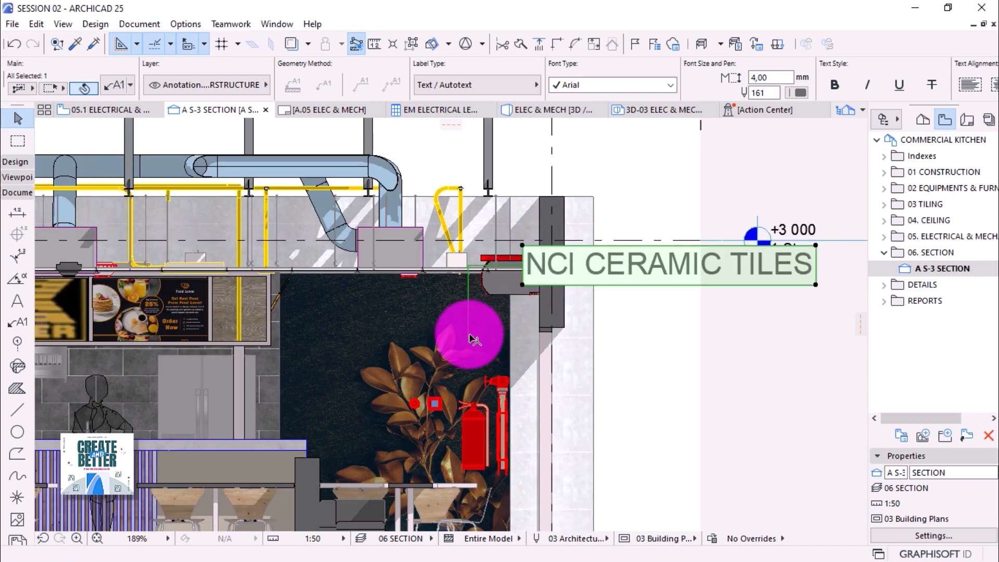
Reselect the label and drag it down-right, clear of the wall and 1 Story text.
{"action": "left_click", "coordinate": [523, 265]}
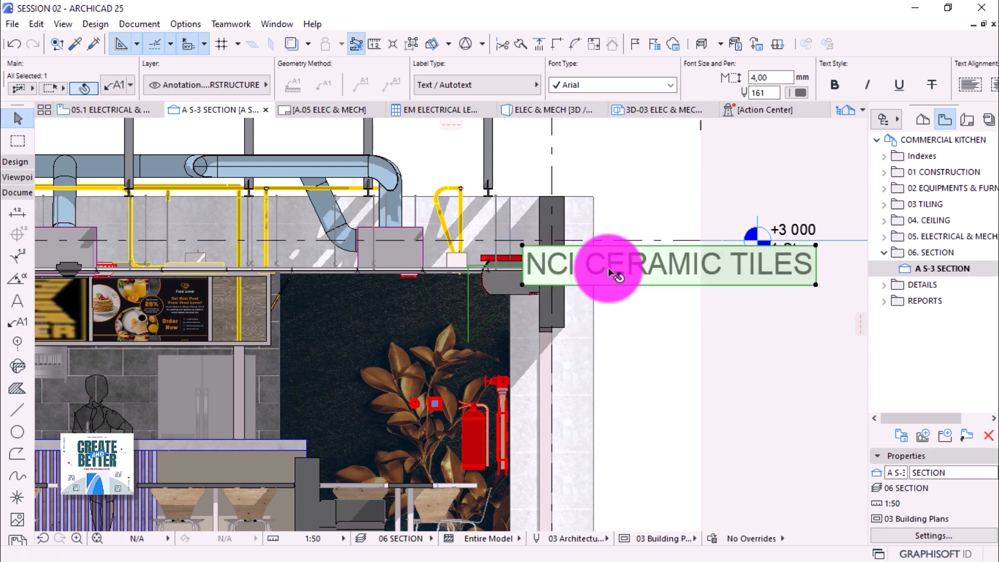
{"action": "left_click", "coordinate": [465, 341]}
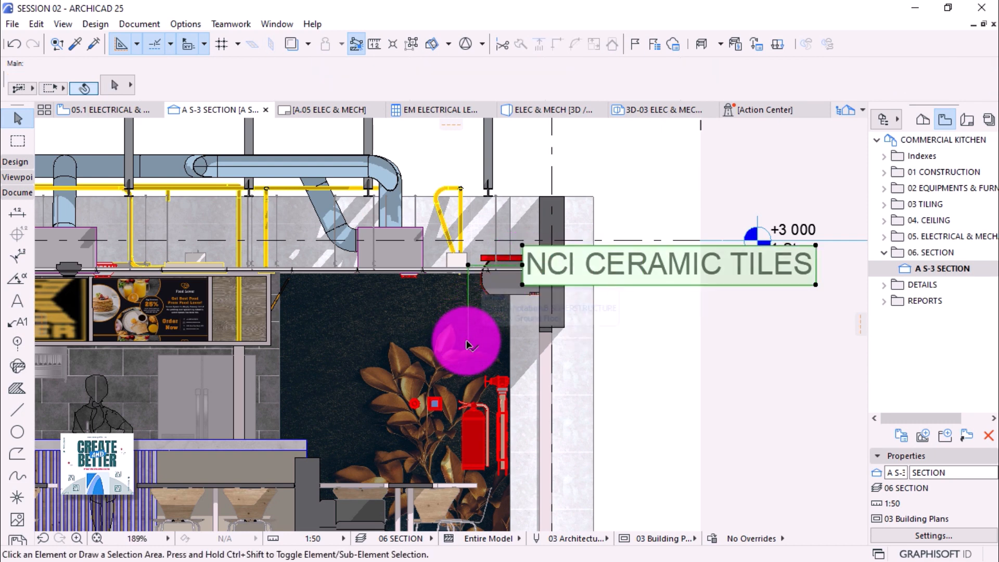
{"action": "left_click", "coordinate": [520, 268]}
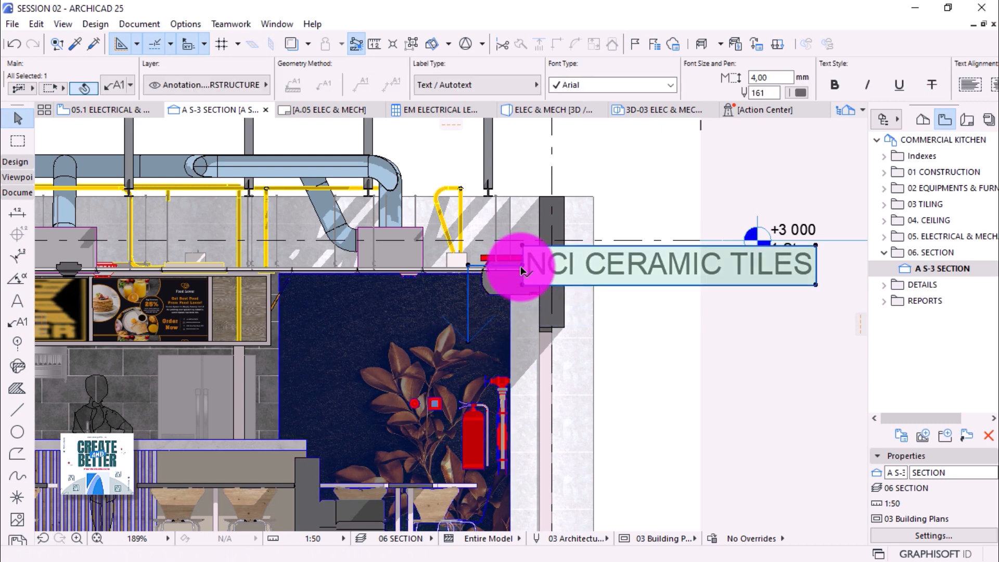
{"action": "left_click", "coordinate": [522, 269]}
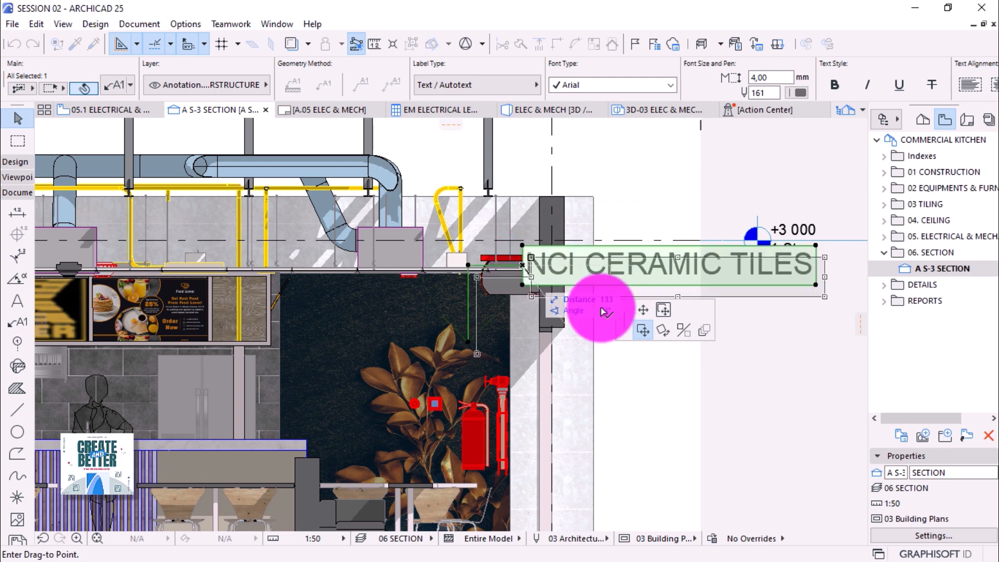
{"action": "left_click", "coordinate": [643, 310]}
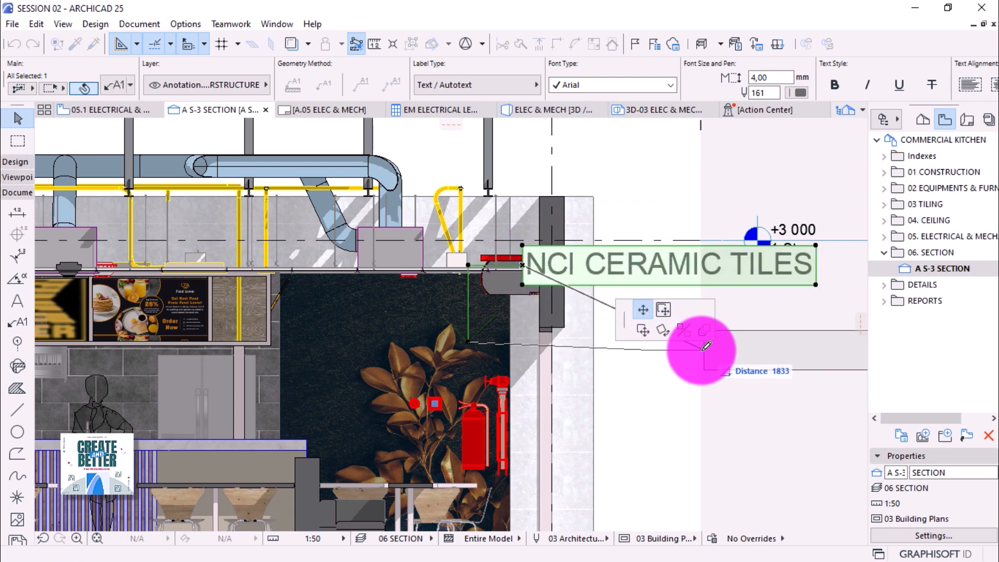
{"action": "left_click", "coordinate": [682, 367]}
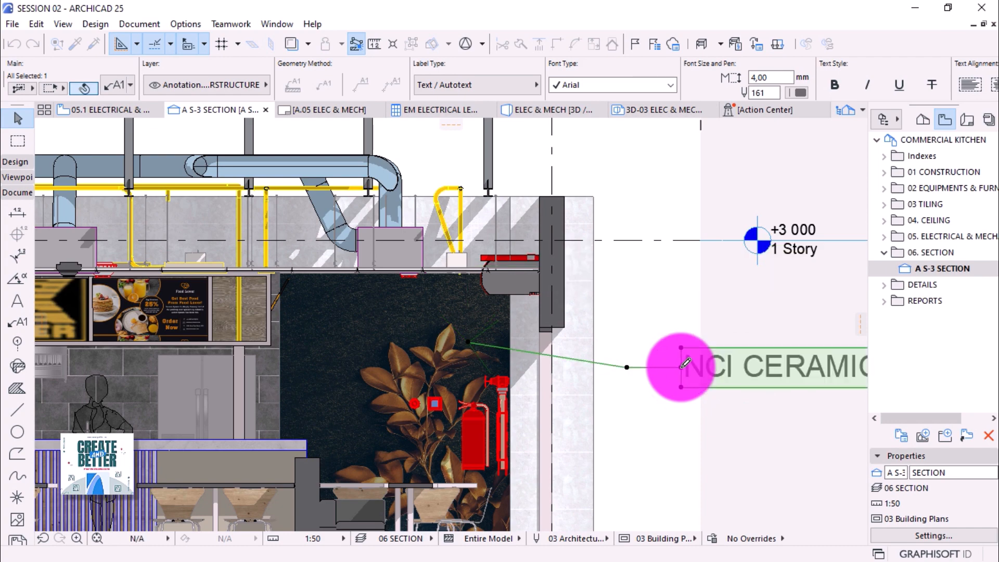
{"action": "scroll", "coordinate": [438, 327], "scroll_direction": "down", "scroll_amount": 3}
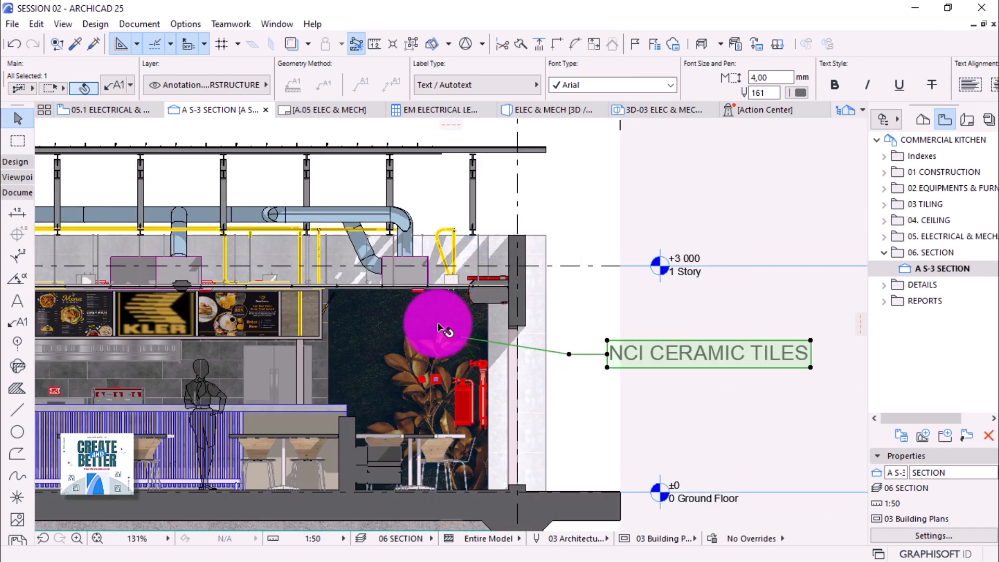
Replace the label text with the Element ID autotext so it reads SW - 008.
{"action": "double_click", "coordinate": [647, 352]}
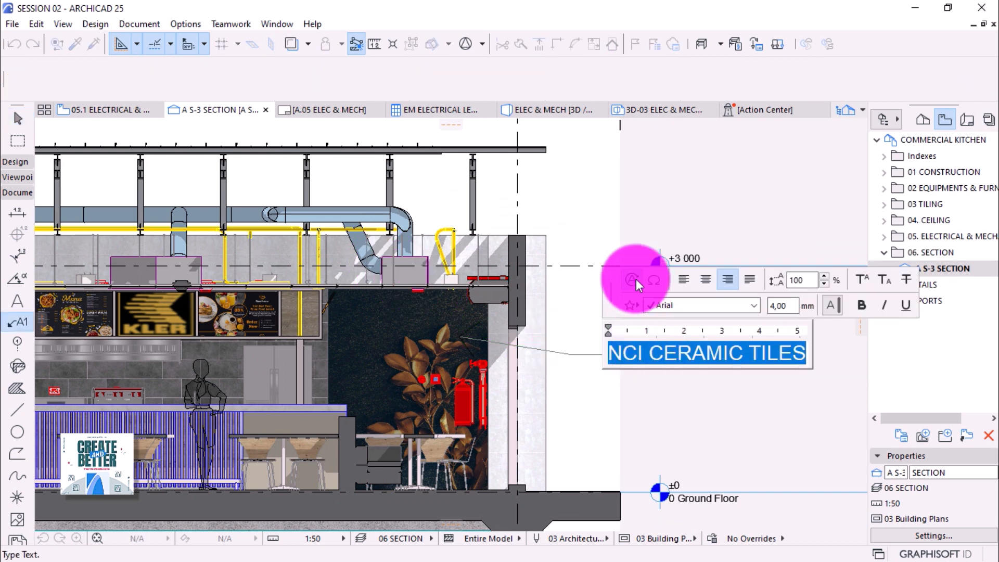
{"action": "left_click", "coordinate": [636, 279]}
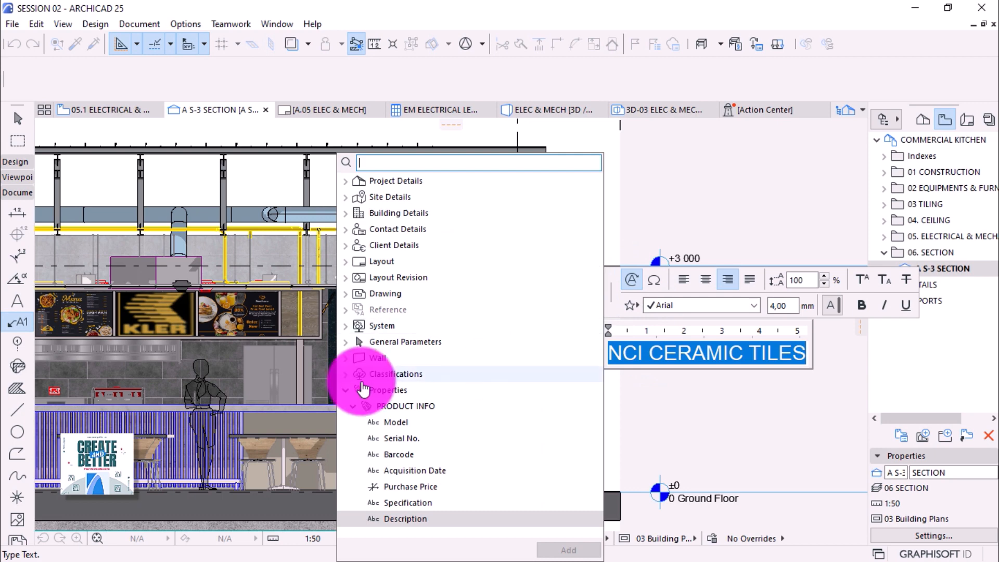
{"action": "left_click", "coordinate": [346, 391]}
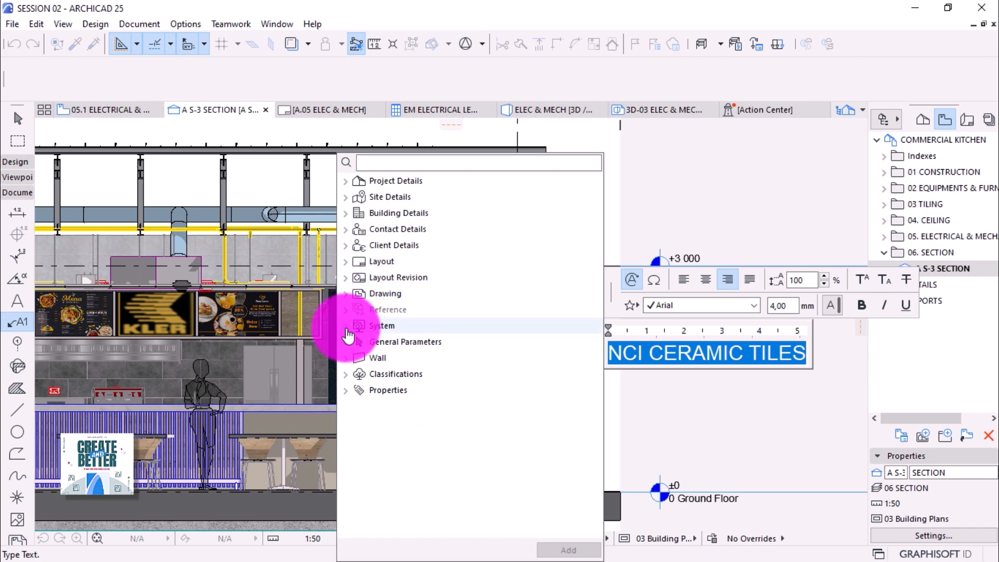
{"action": "left_click", "coordinate": [388, 166]}
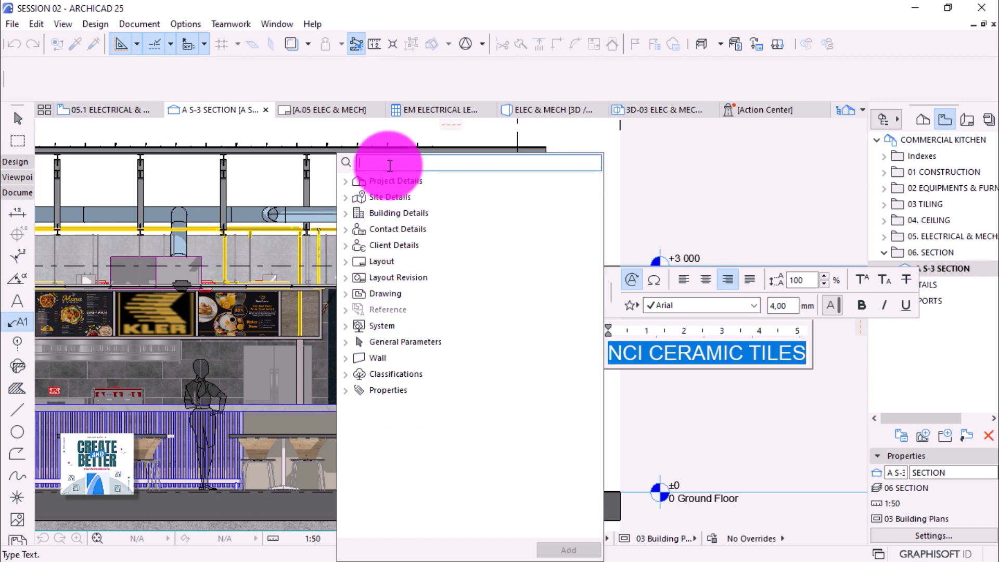
{"action": "type", "text": "ID"}
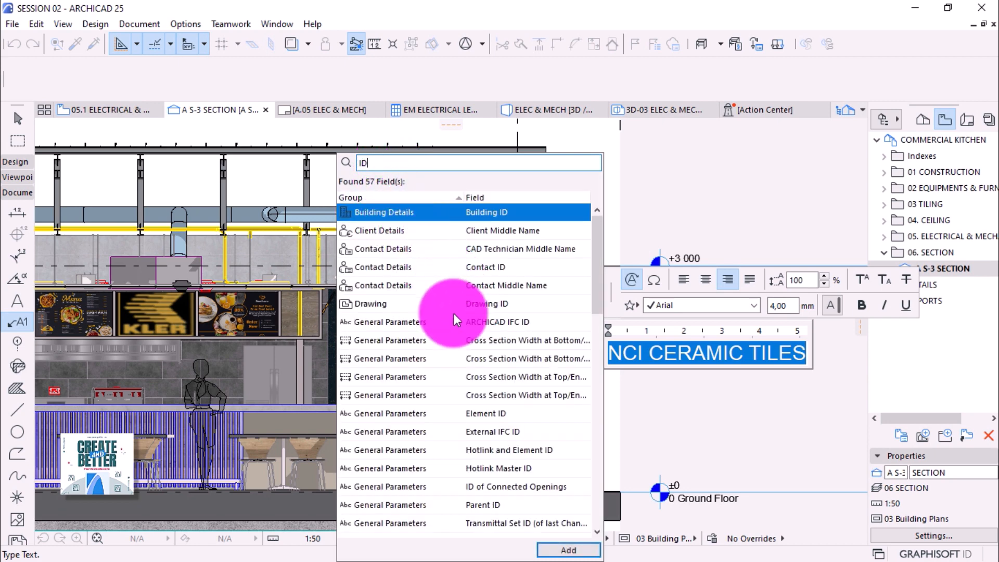
{"action": "double_click", "coordinate": [482, 413]}
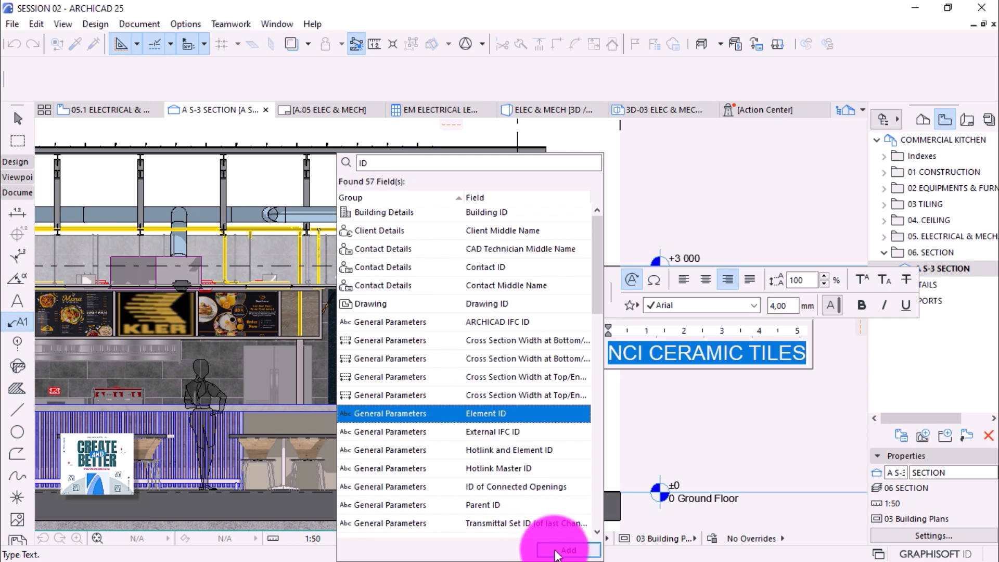
{"action": "left_click", "coordinate": [719, 416]}
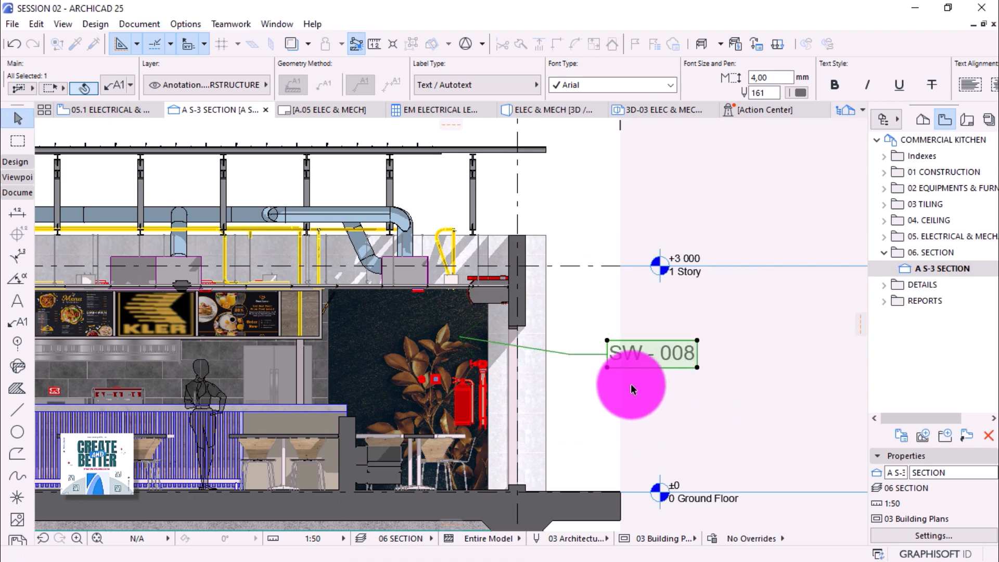
Give the label leader a 0° angle, a 5 mm arrowhead and red pen 20.
{"action": "left_click", "coordinate": [111, 80]}
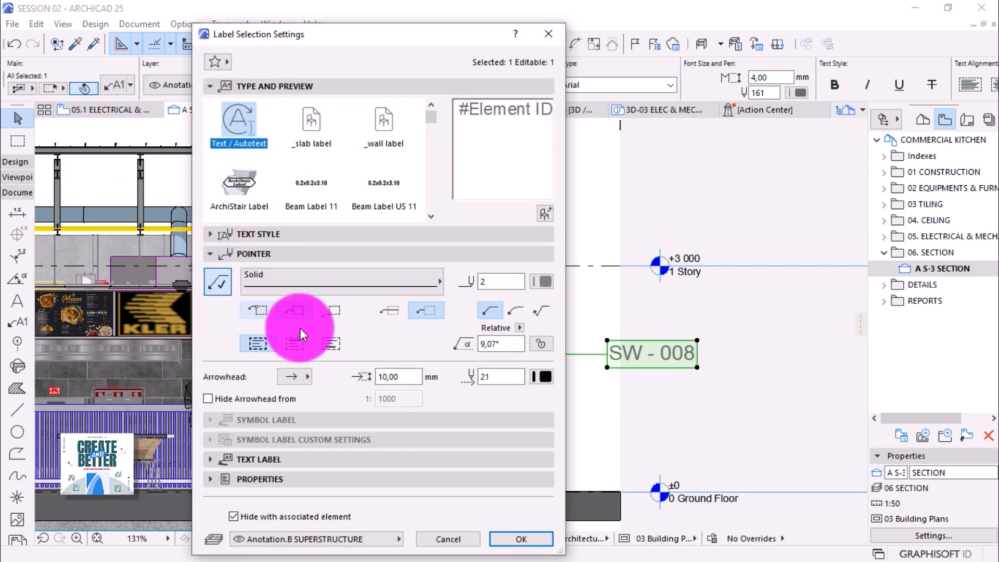
{"action": "left_click", "coordinate": [294, 312]}
{"action": "left_click", "coordinate": [518, 344]}
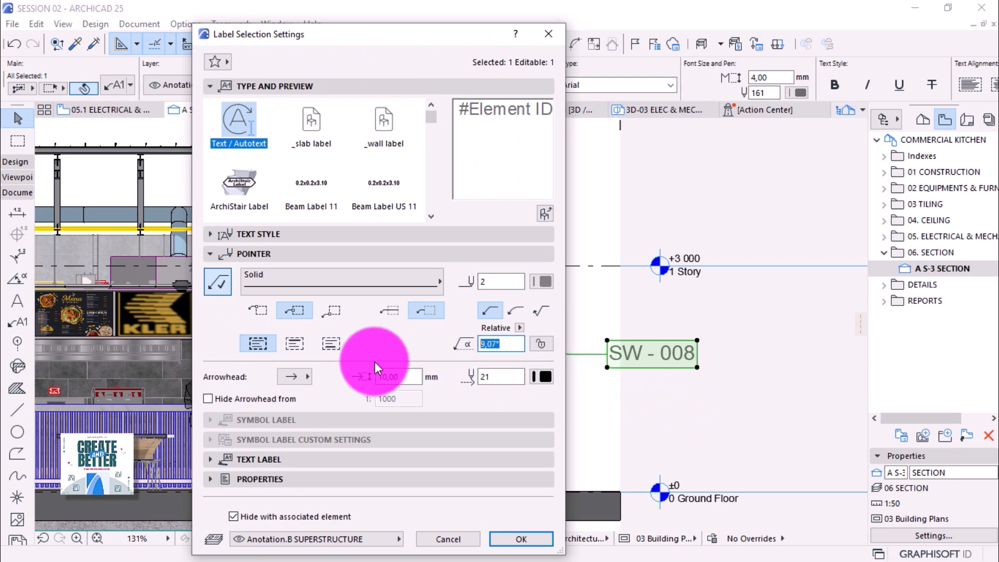
{"action": "type", "text": "0"}
{"action": "left_click", "coordinate": [389, 377]}
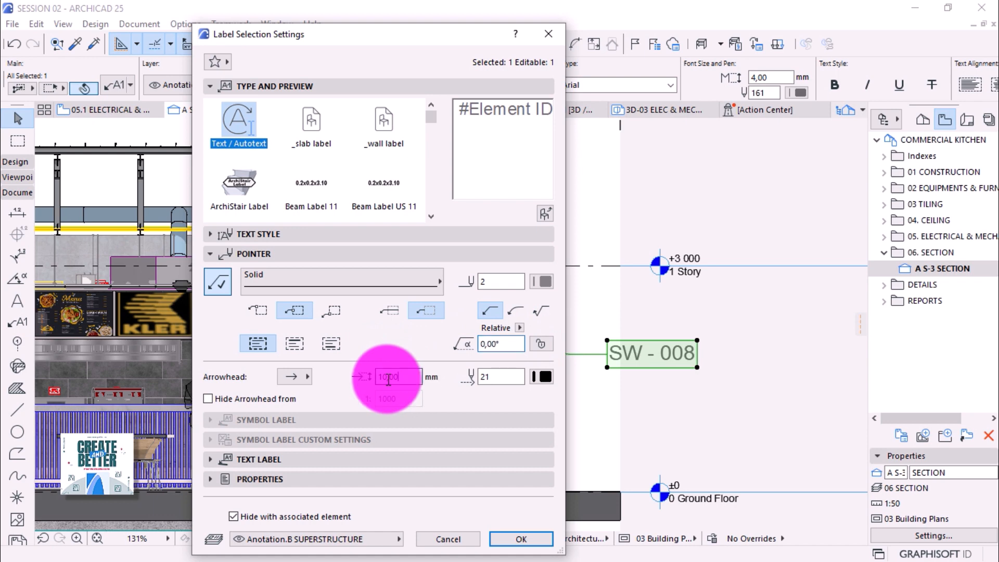
{"action": "type", "text": "5"}
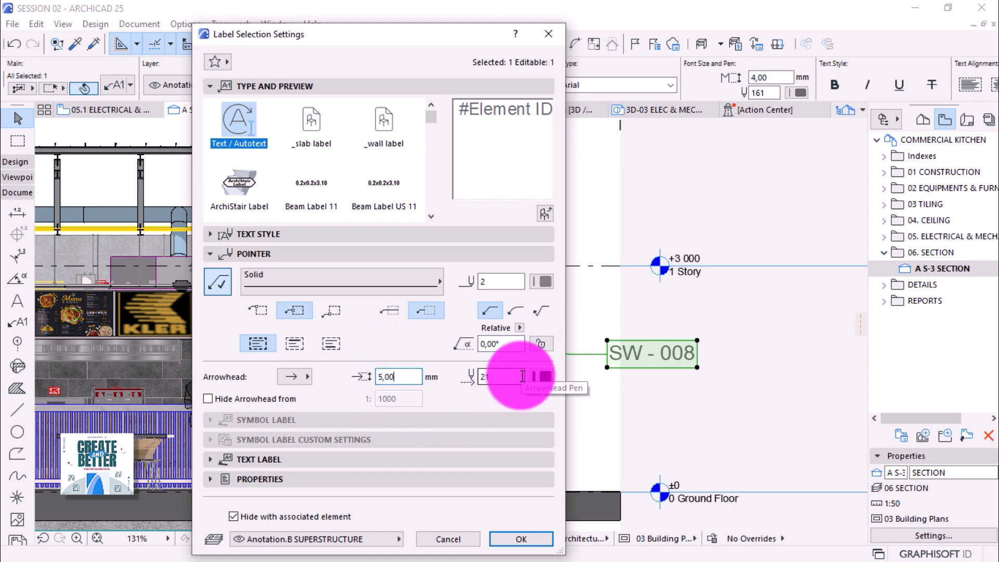
{"action": "left_click", "coordinate": [544, 282]}
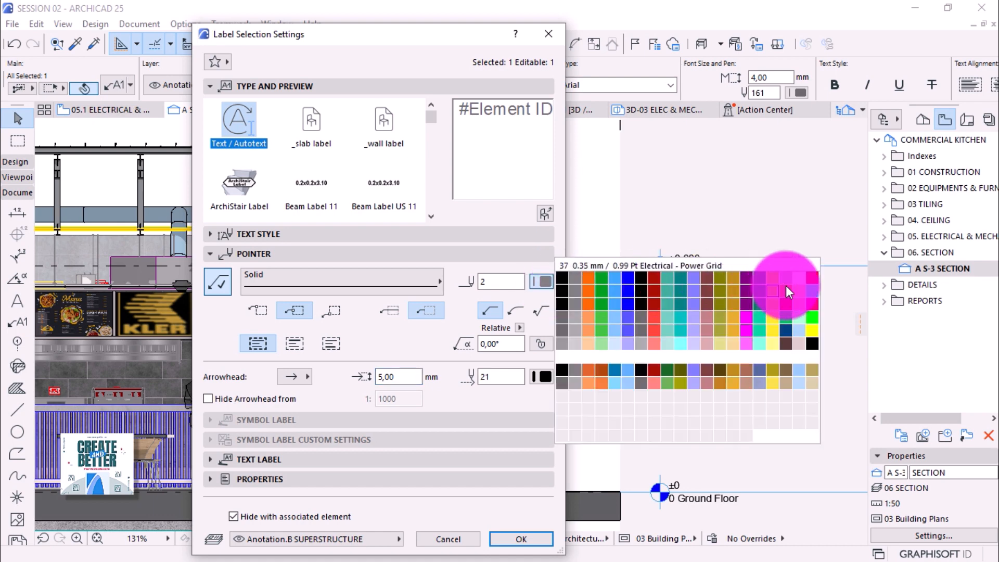
{"action": "left_click", "coordinate": [813, 280]}
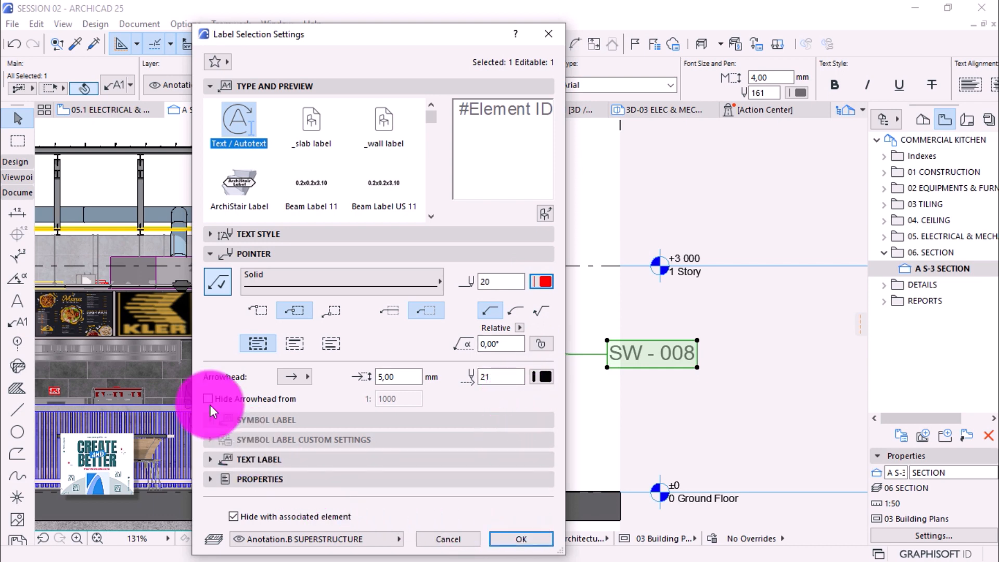
Make the label text red pen 20 and apply the settings.
{"action": "left_click", "coordinate": [211, 461]}
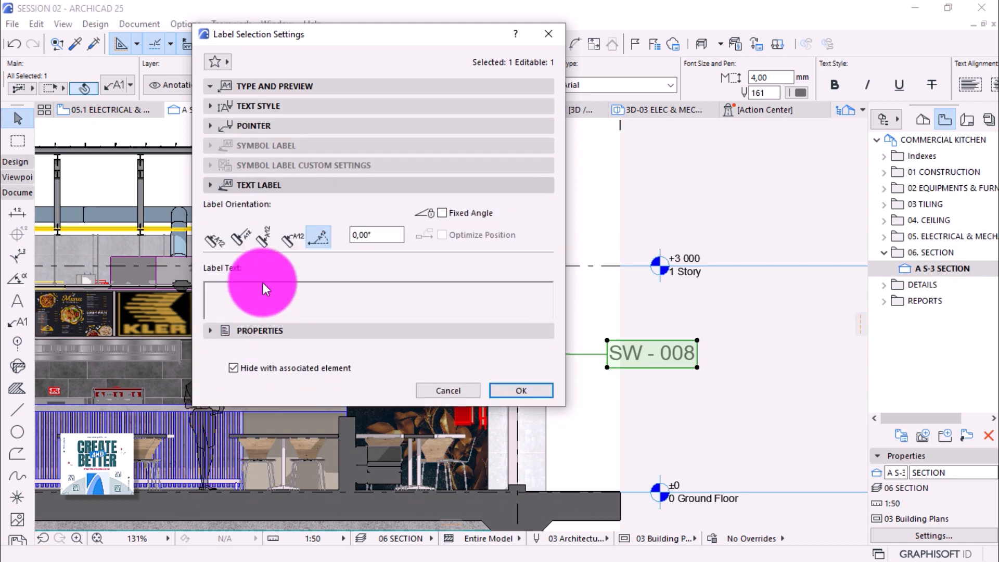
{"action": "left_click", "coordinate": [232, 102]}
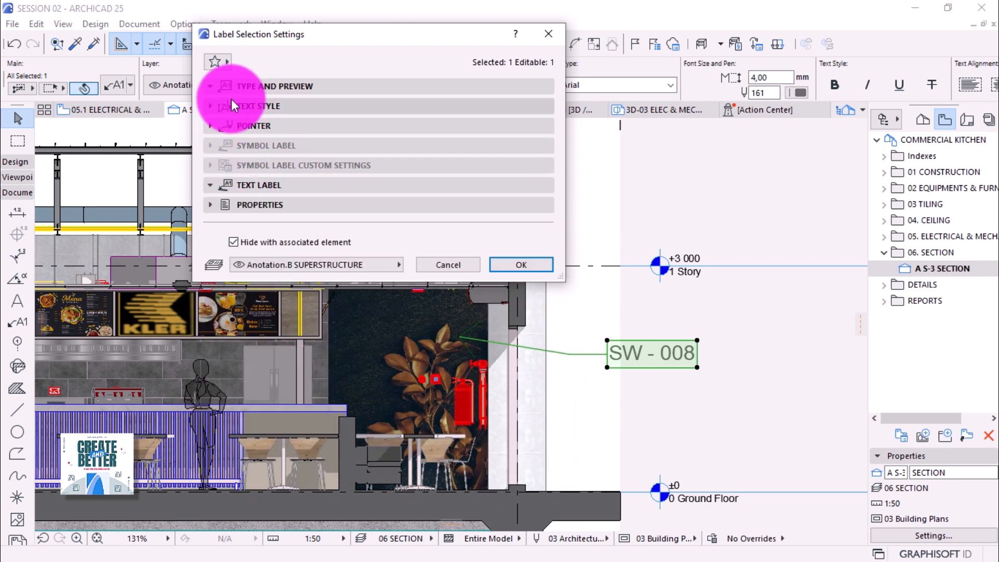
{"action": "left_click", "coordinate": [294, 159]}
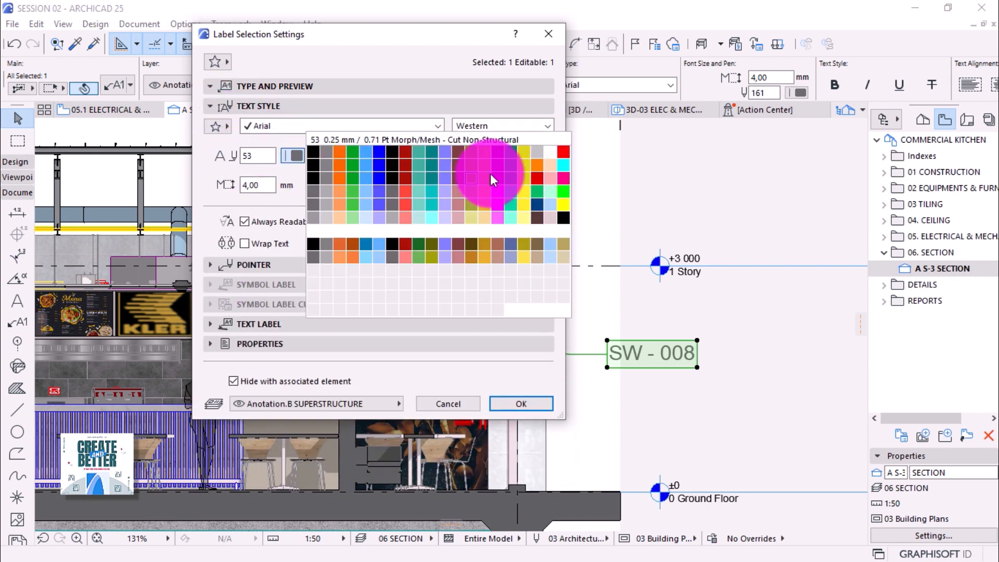
{"action": "left_click", "coordinate": [566, 151]}
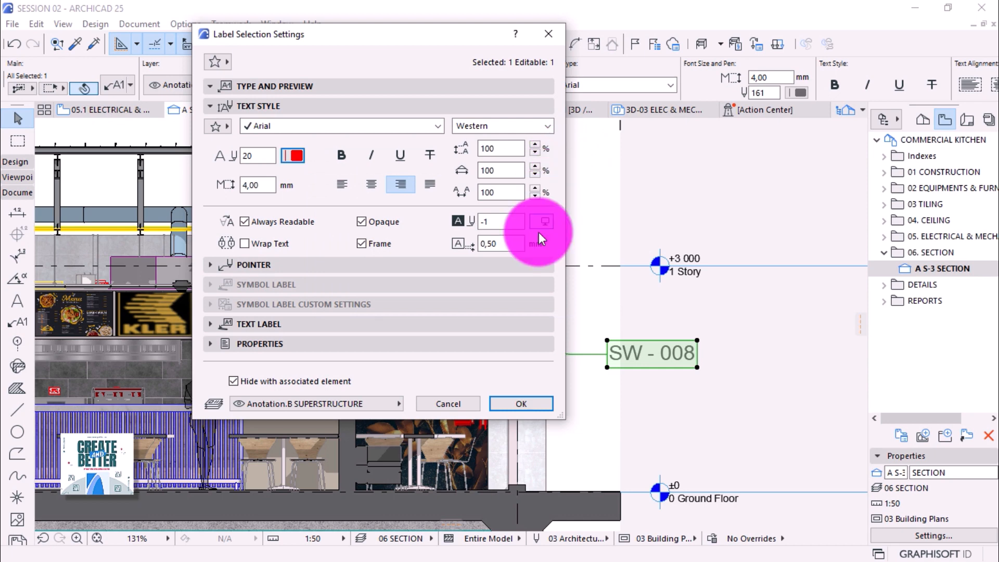
{"action": "left_click", "coordinate": [510, 407]}
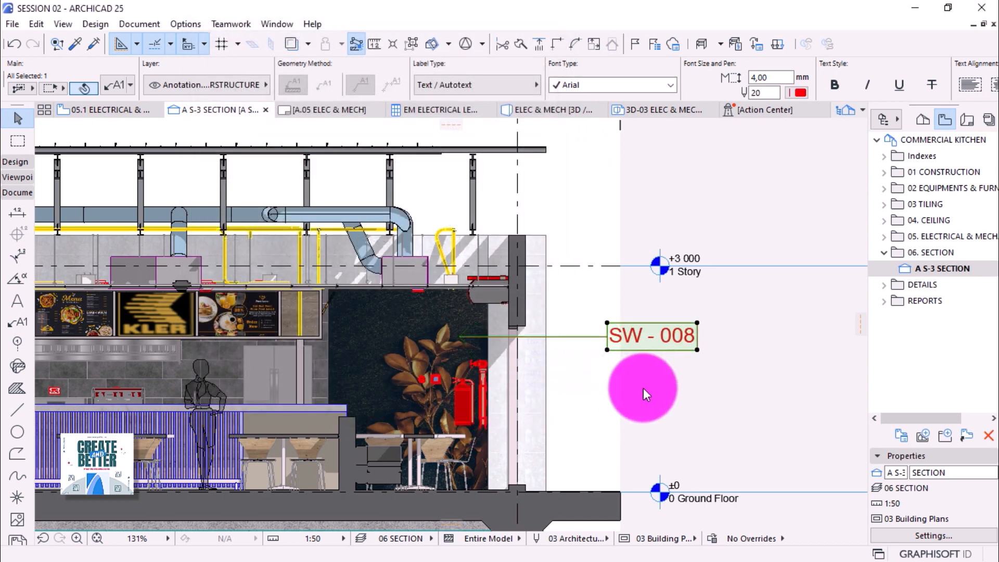
Deselect the SW-008 label and zoom around to review it.
{"action": "left_click", "coordinate": [685, 388]}
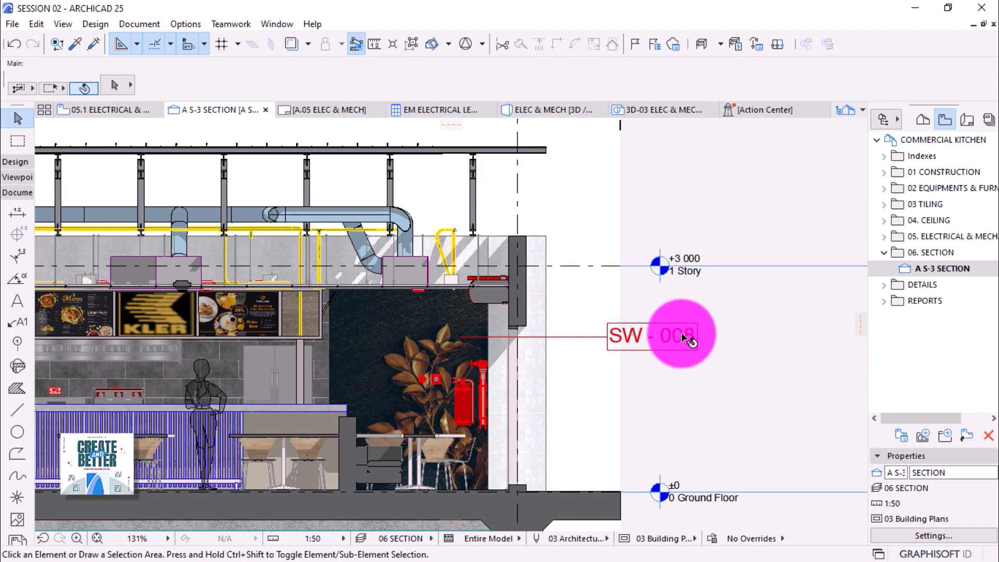
{"action": "scroll", "coordinate": [685, 338], "scroll_direction": "down", "scroll_amount": 1}
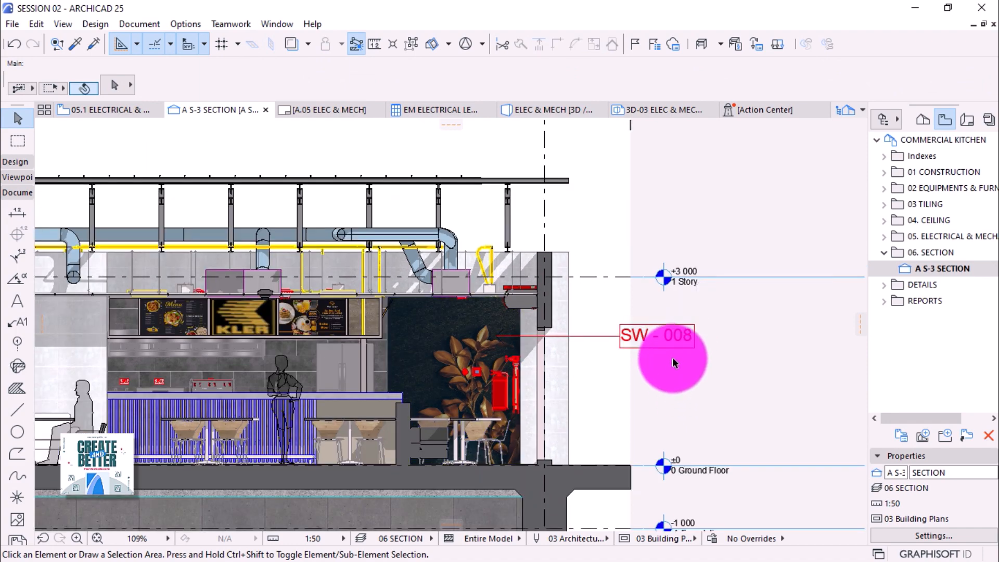
{"action": "scroll", "coordinate": [641, 392], "scroll_direction": "down", "scroll_amount": 1}
{"action": "scroll", "coordinate": [641, 392], "scroll_direction": "down", "scroll_amount": 1}
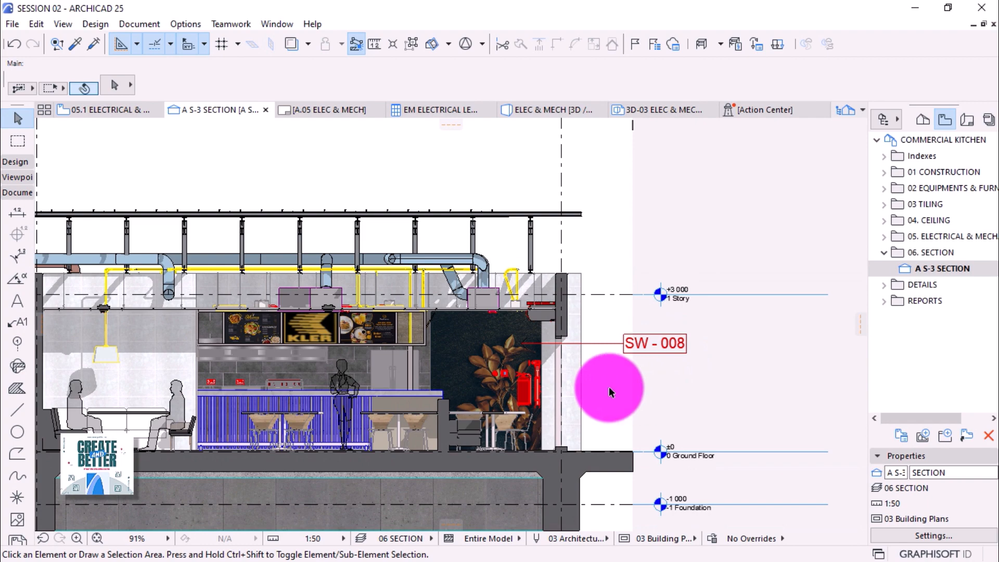
{"action": "scroll", "coordinate": [572, 357], "scroll_direction": "up", "scroll_amount": 5}
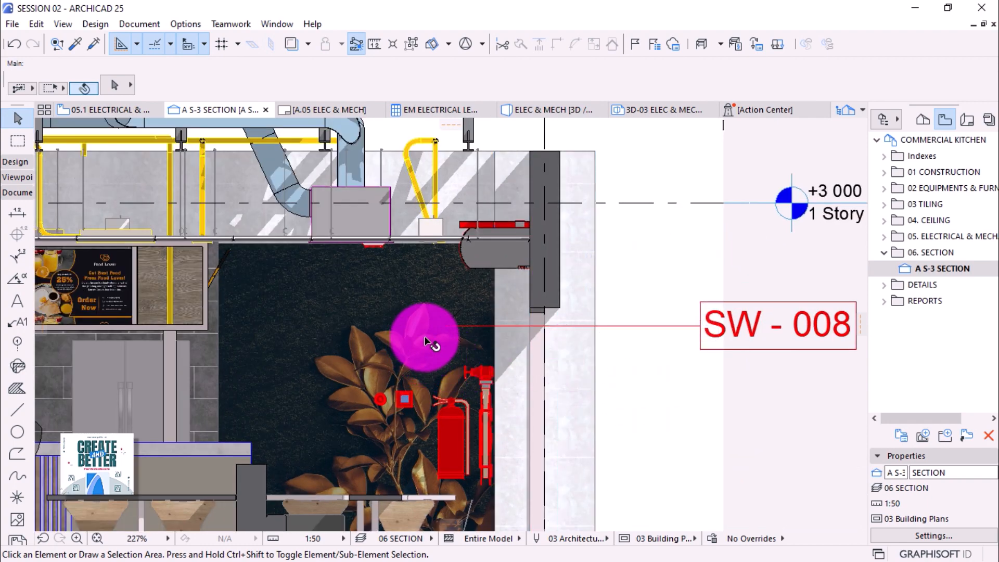
Right-align the SW-008 label text and make its arrowhead red.
{"action": "left_click", "coordinate": [698, 330]}
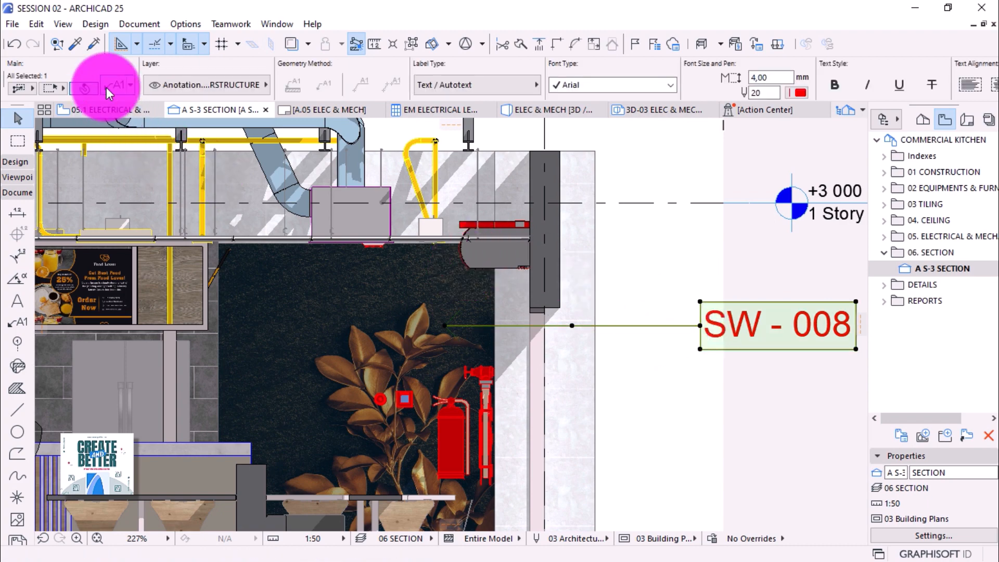
{"action": "key", "text": "ctrl+t"}
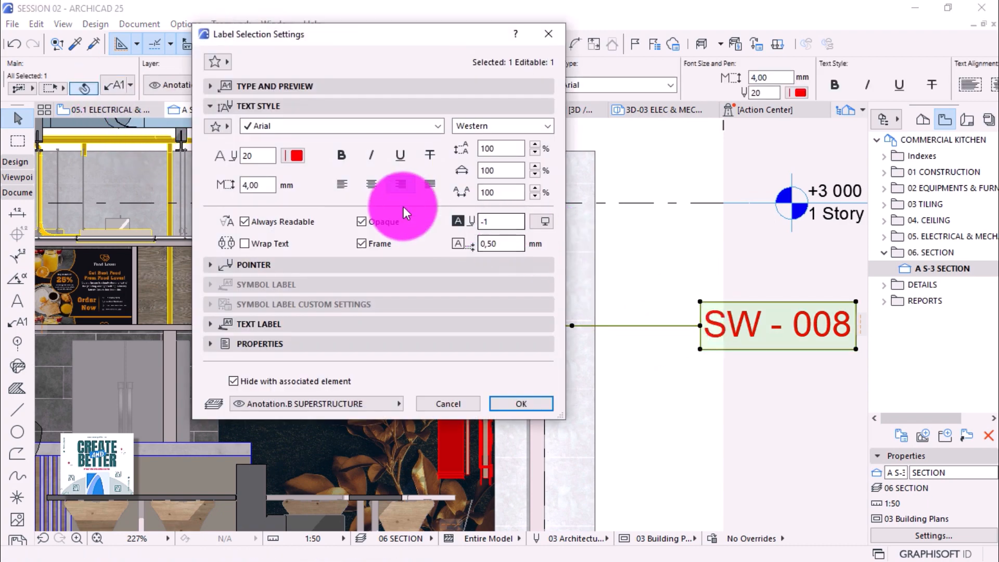
{"action": "left_click", "coordinate": [401, 184]}
{"action": "left_click", "coordinate": [325, 264]}
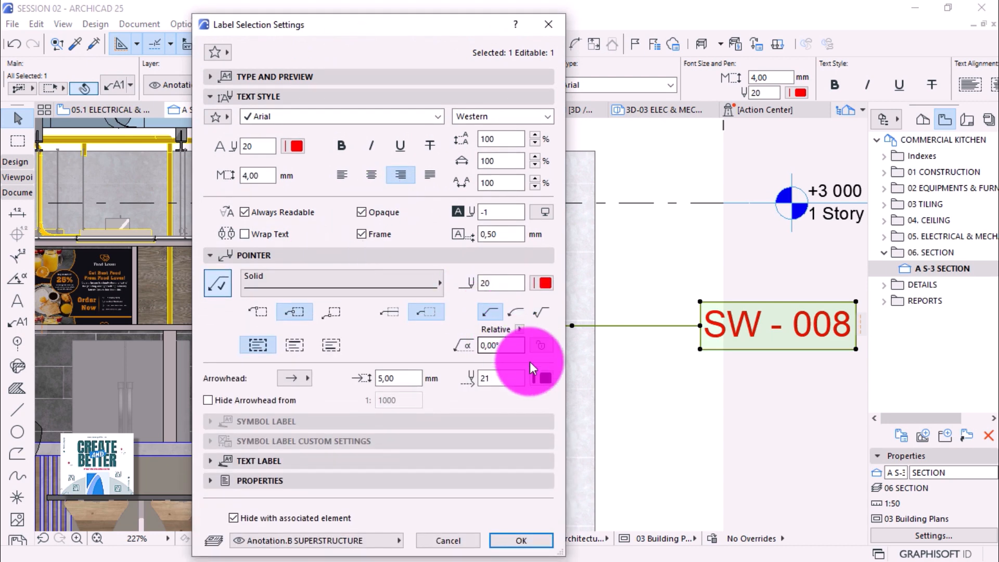
{"action": "left_click", "coordinate": [543, 378]}
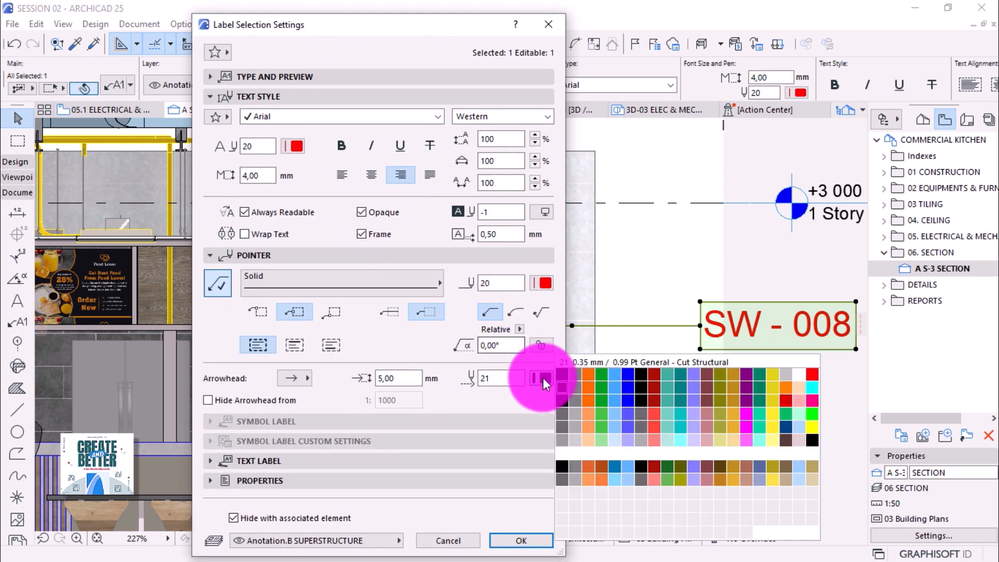
{"action": "left_click", "coordinate": [809, 372]}
{"action": "left_click", "coordinate": [518, 540]}
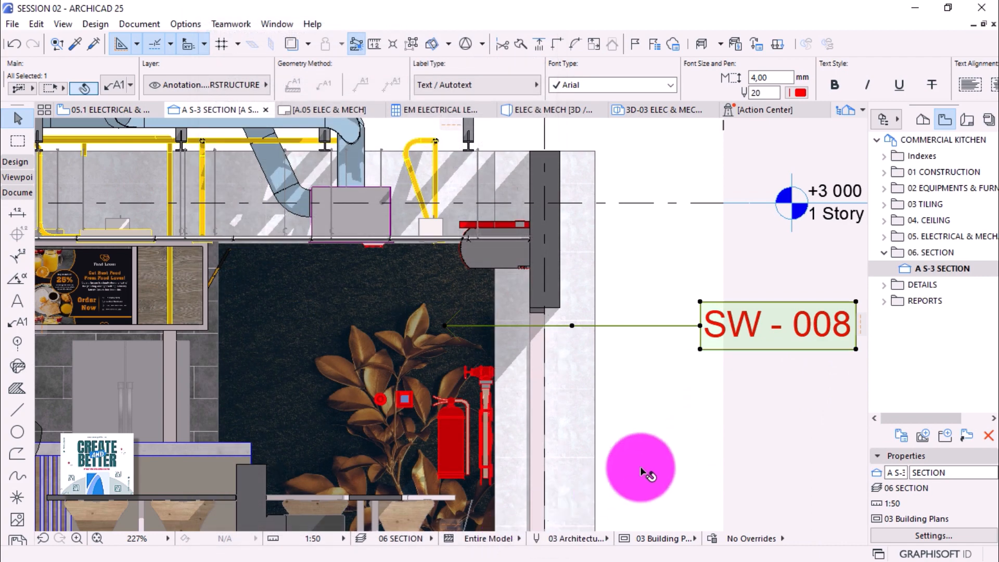
{"action": "left_click", "coordinate": [641, 471]}
{"action": "scroll", "coordinate": [634, 325], "scroll_direction": "down", "scroll_amount": 2}
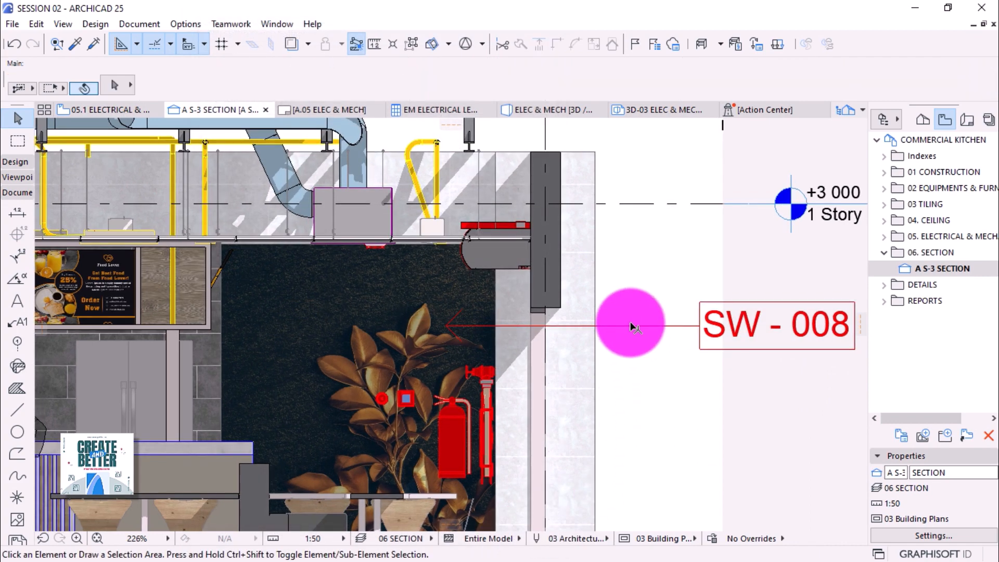
{"action": "scroll", "coordinate": [631, 328], "scroll_direction": "down", "scroll_amount": 3}
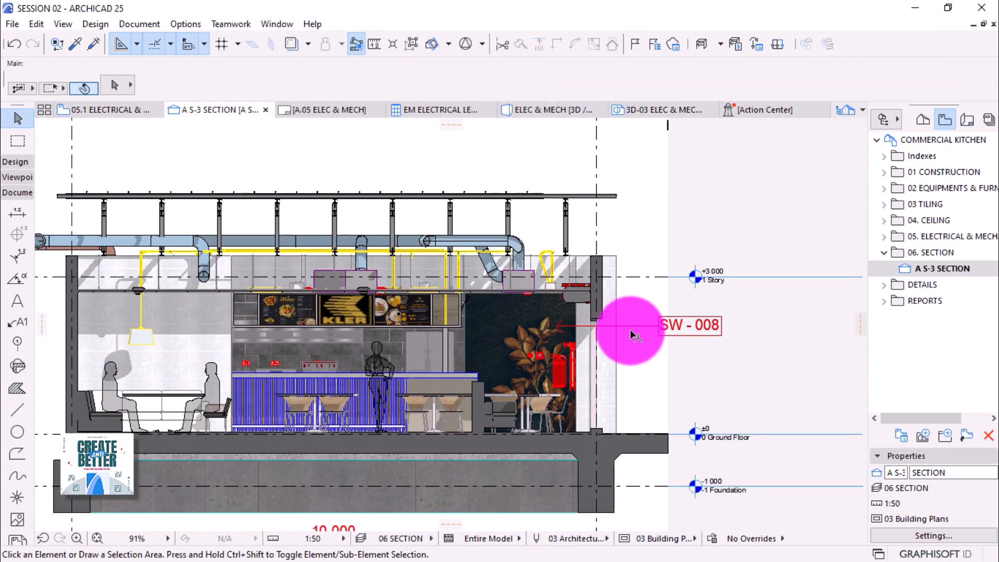
{"action": "scroll", "coordinate": [630, 329], "scroll_direction": "down", "scroll_amount": 1}
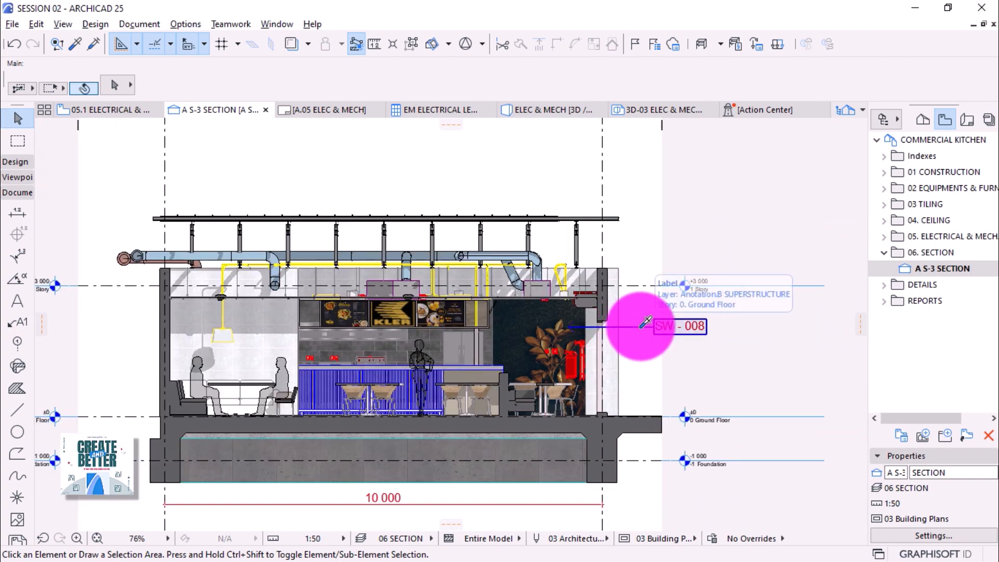
Pick up the SW-008 label settings and place C3, FU - 008 and FU - 009 labels.
{"action": "left_click", "coordinate": [646, 322], "text": "alt"}
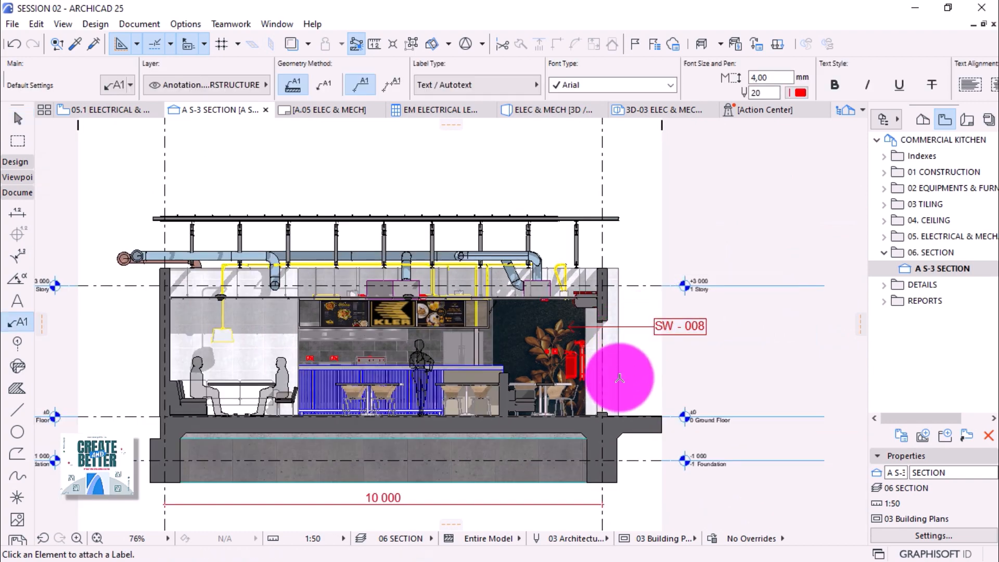
{"action": "scroll", "coordinate": [620, 378], "scroll_direction": "up", "scroll_amount": 2}
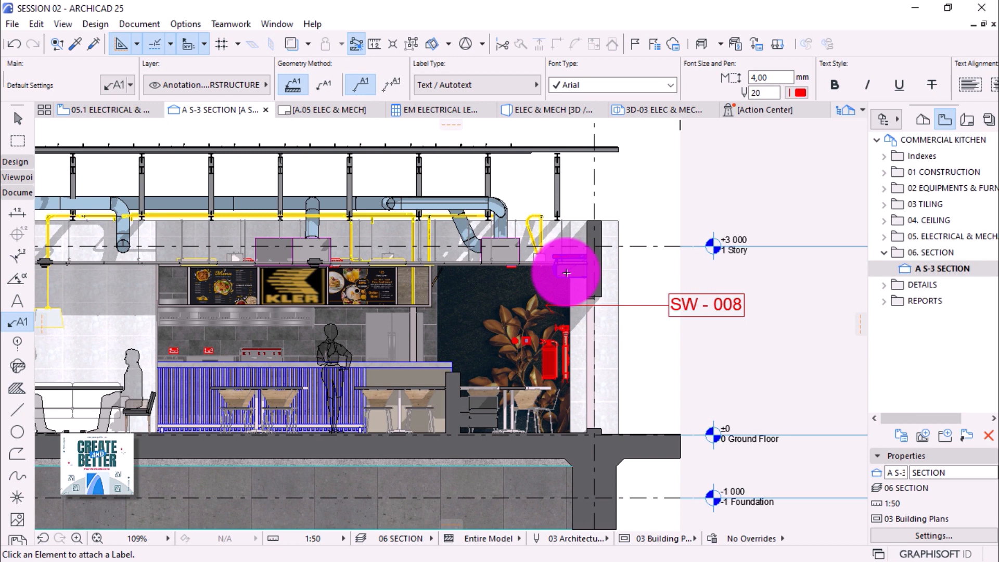
{"action": "left_click", "coordinate": [566, 273]}
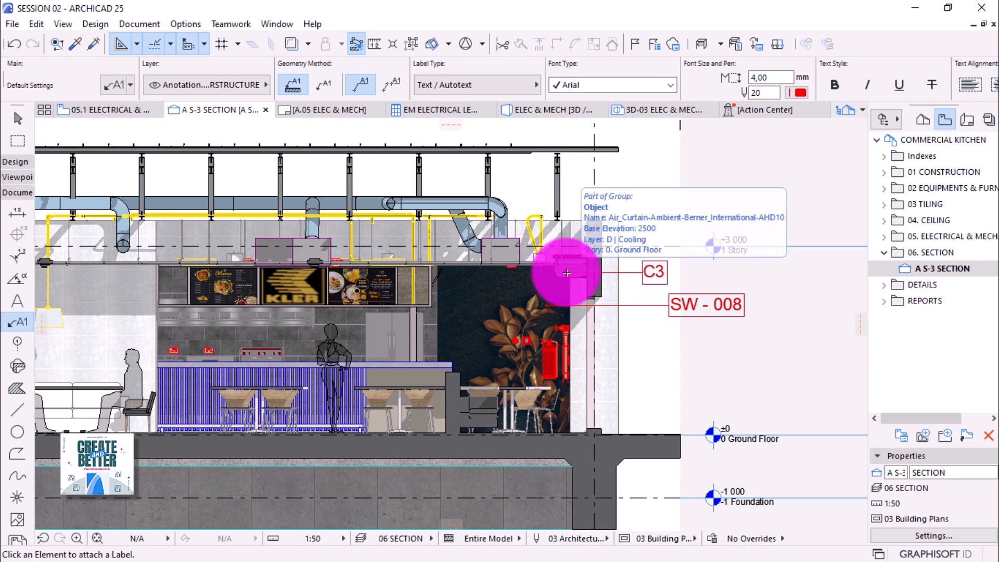
{"action": "left_click", "coordinate": [565, 350]}
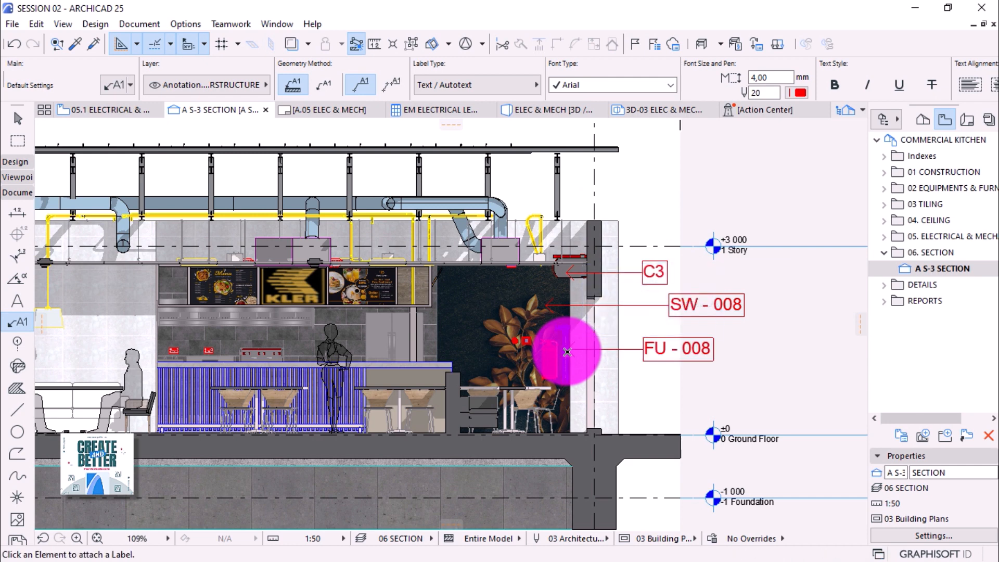
{"action": "left_click", "coordinate": [551, 376]}
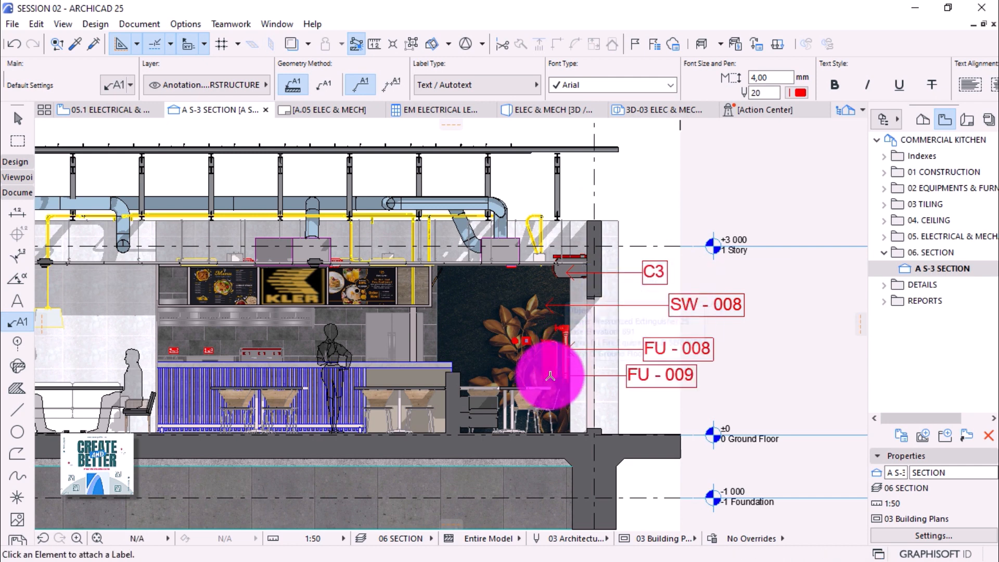
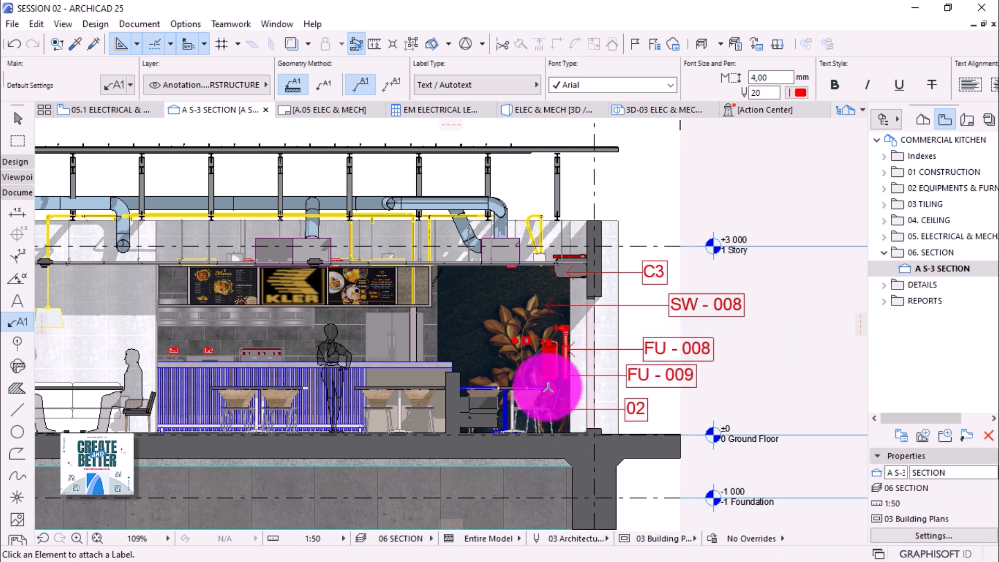
Place an 08 ID label with a leader on the red element in the S-3 section.
{"action": "left_click", "coordinate": [545, 386]}
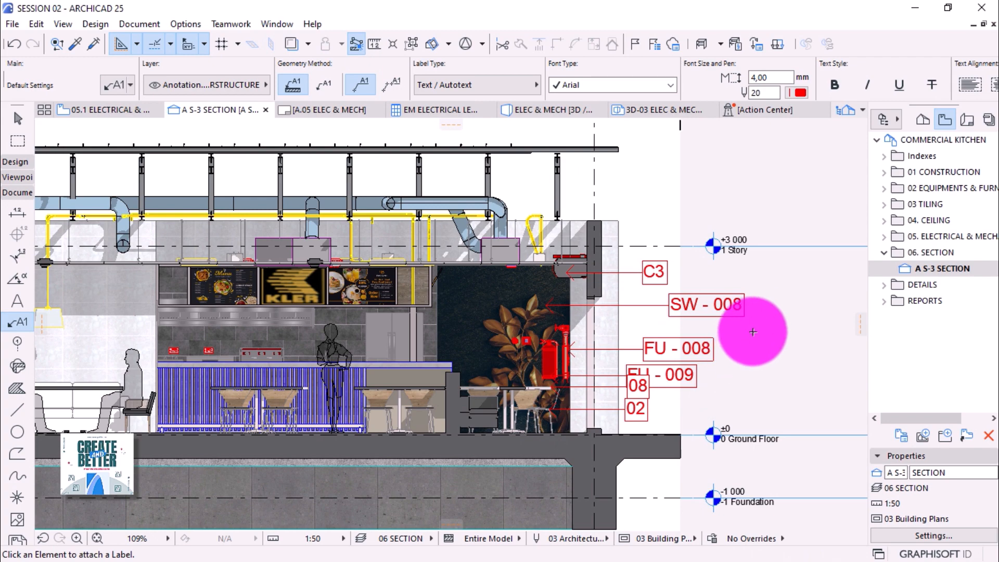
{"action": "scroll", "coordinate": [753, 332], "scroll_direction": "up", "scroll_amount": 3}
{"action": "scroll", "coordinate": [609, 239], "scroll_direction": "up", "scroll_amount": 2}
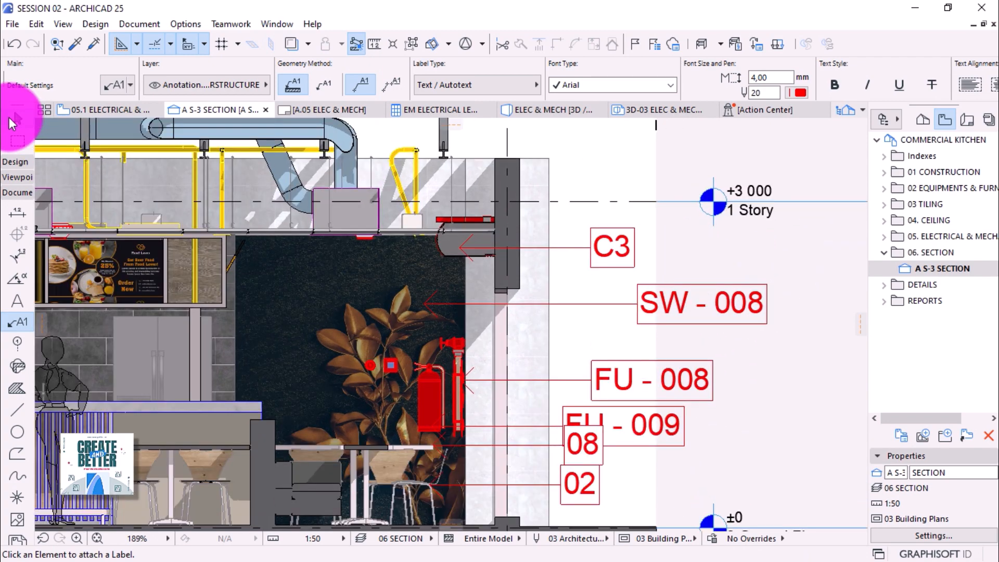
{"action": "left_click", "coordinate": [18, 118]}
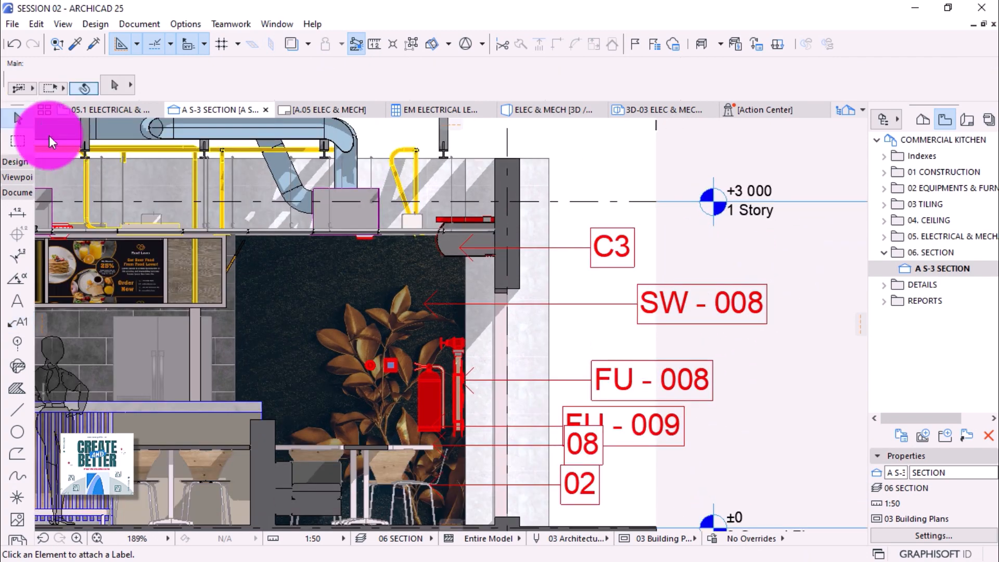
Move the C3 and FU - 008 labels into line with SW - 008.
{"action": "left_click", "coordinate": [590, 251]}
{"action": "left_click", "coordinate": [592, 250]}
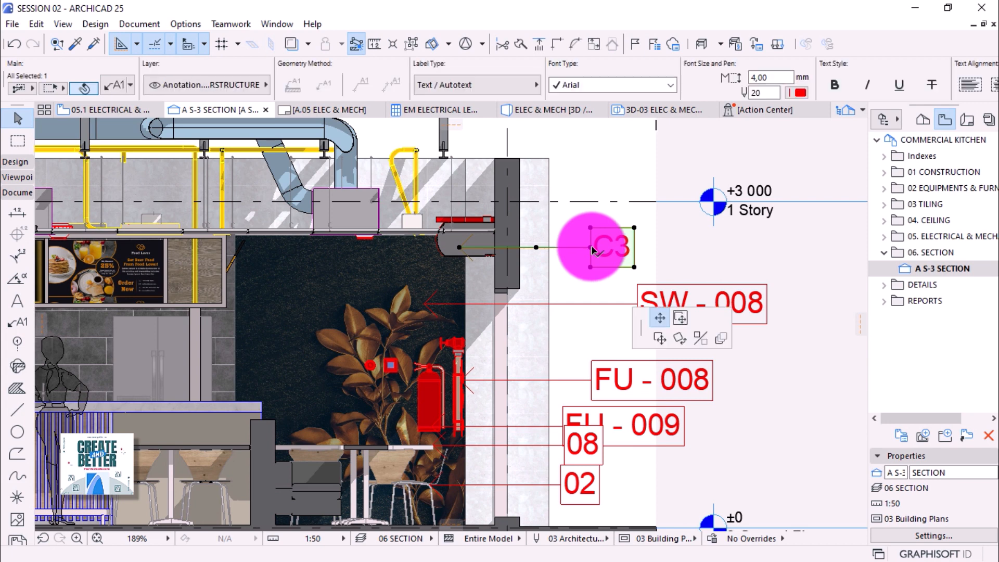
{"action": "left_click_drag", "start_coordinate": [641, 243], "coordinate": [644, 276]}
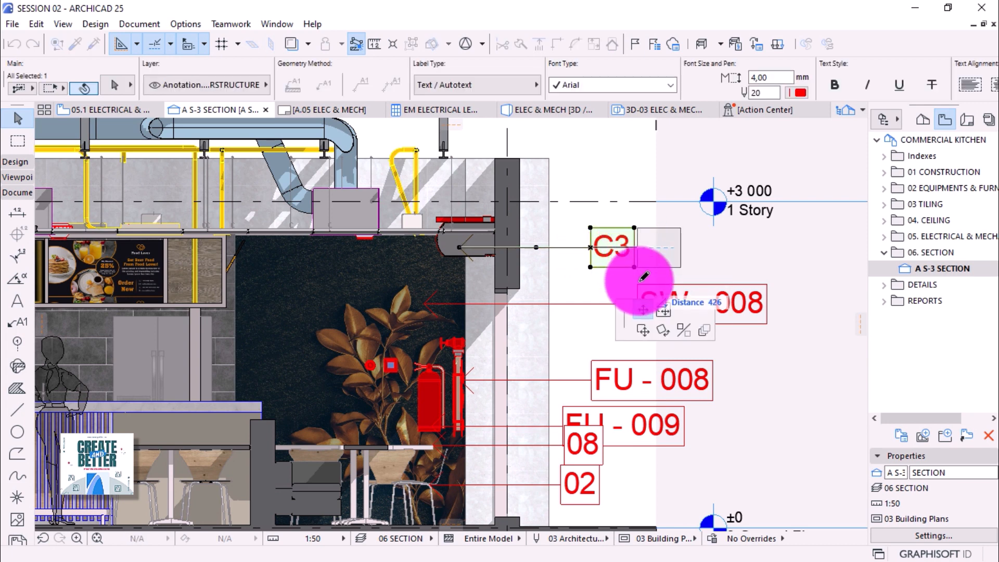
{"action": "left_click", "coordinate": [643, 280]}
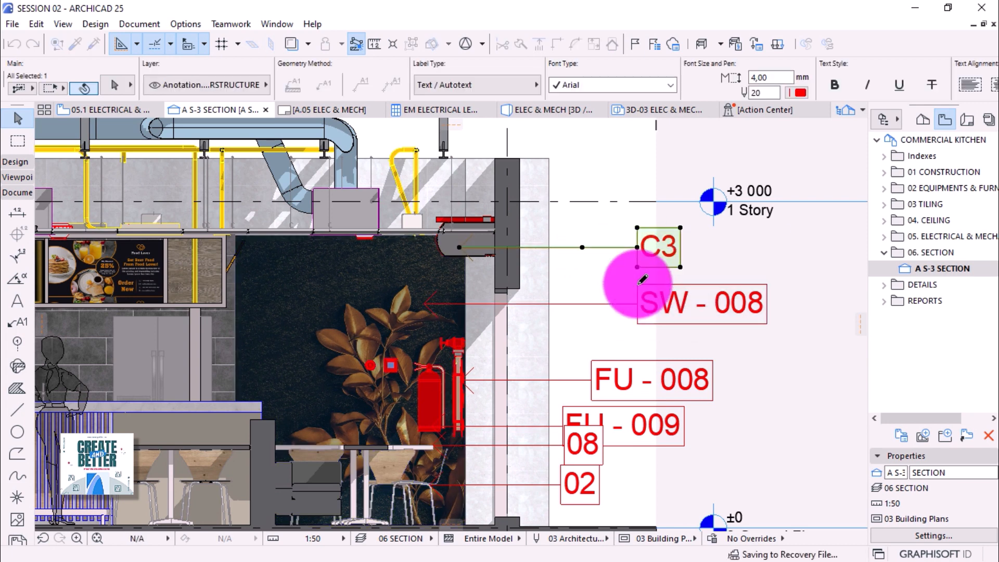
{"action": "left_click", "coordinate": [589, 386]}
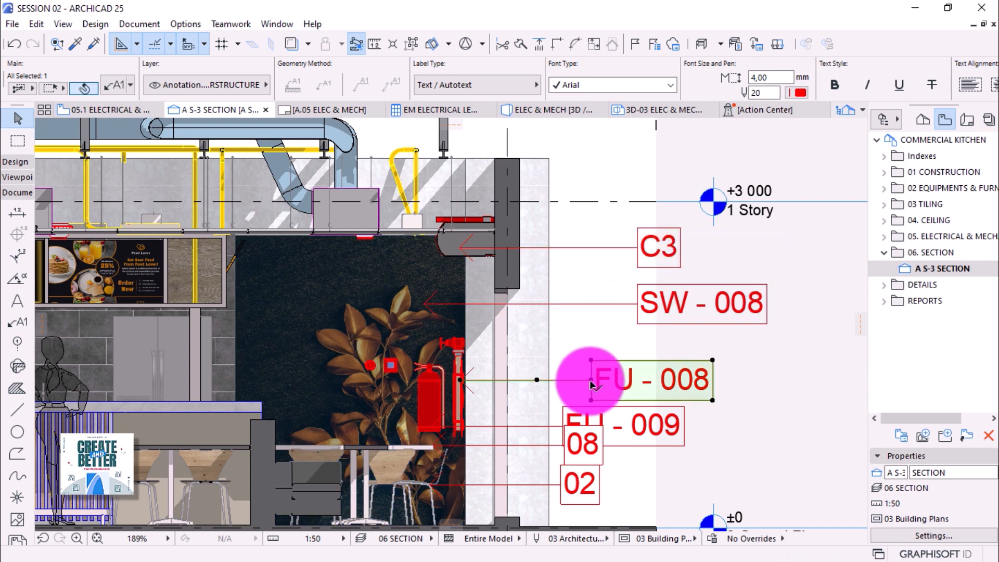
{"action": "left_click", "coordinate": [591, 385]}
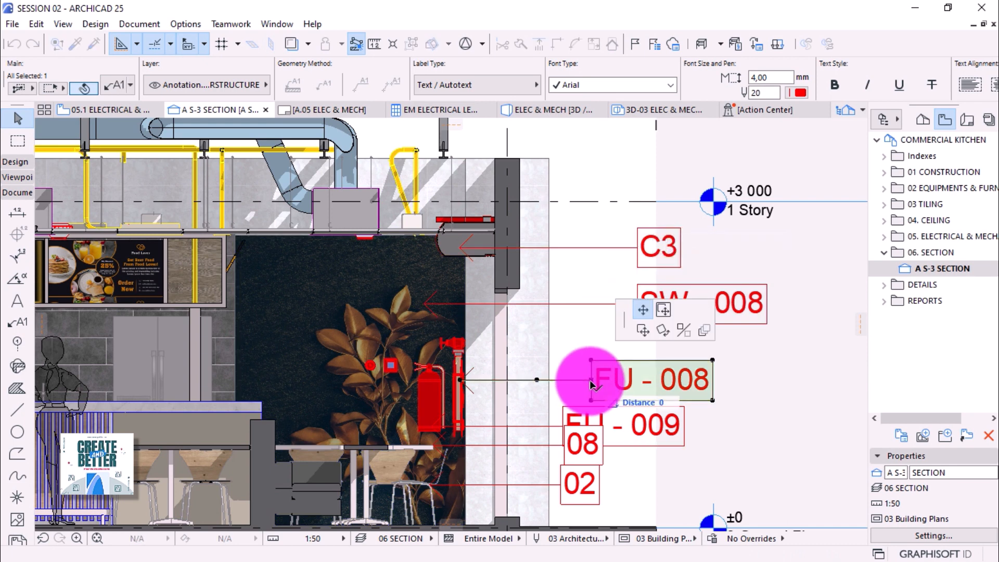
{"action": "left_click", "coordinate": [641, 278]}
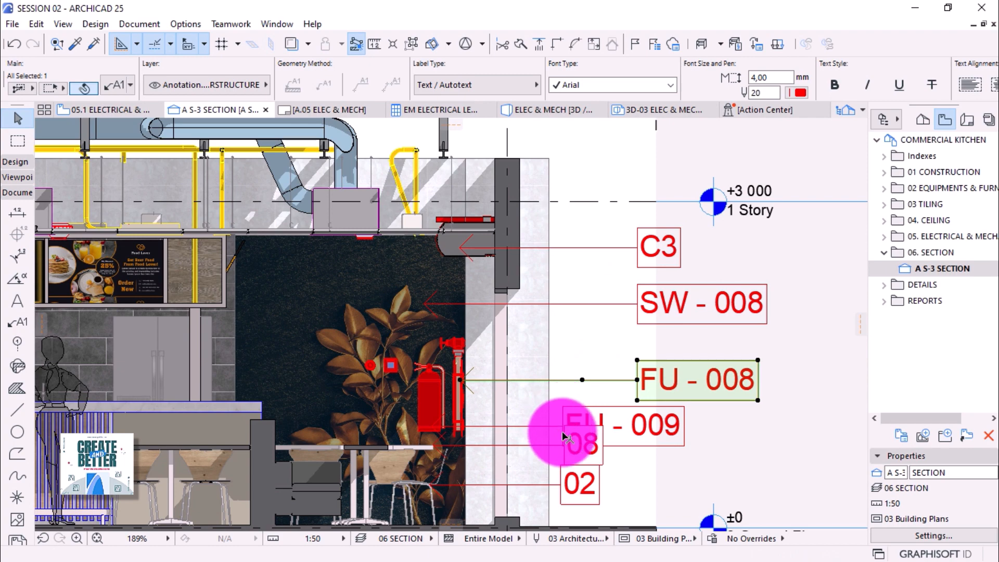
Raise the SW - 008 label and drop FU - 008 just below it.
{"action": "scroll", "coordinate": [571, 256], "scroll_direction": "down", "scroll_amount": 3}
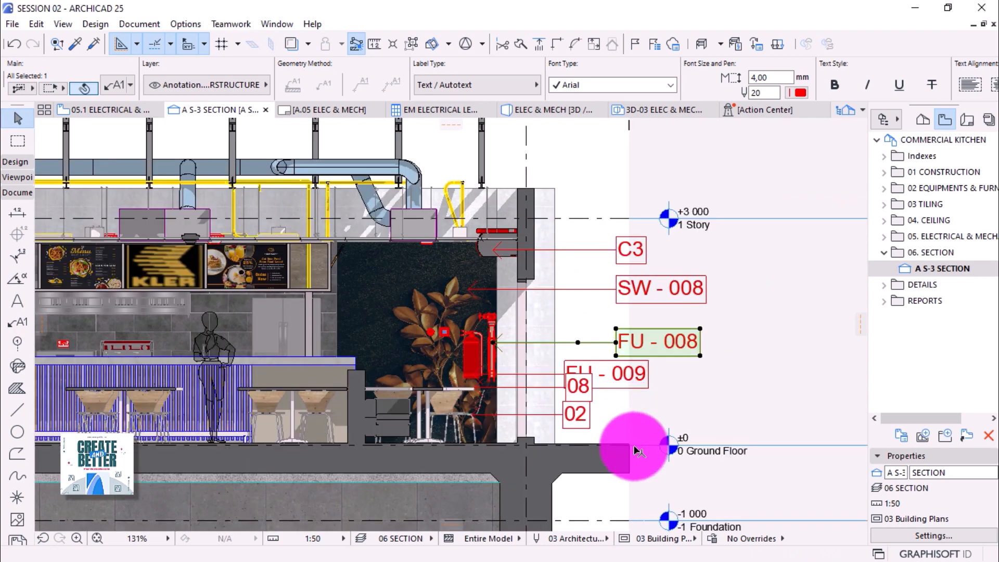
{"action": "scroll", "coordinate": [636, 451], "scroll_direction": "up", "scroll_amount": 3}
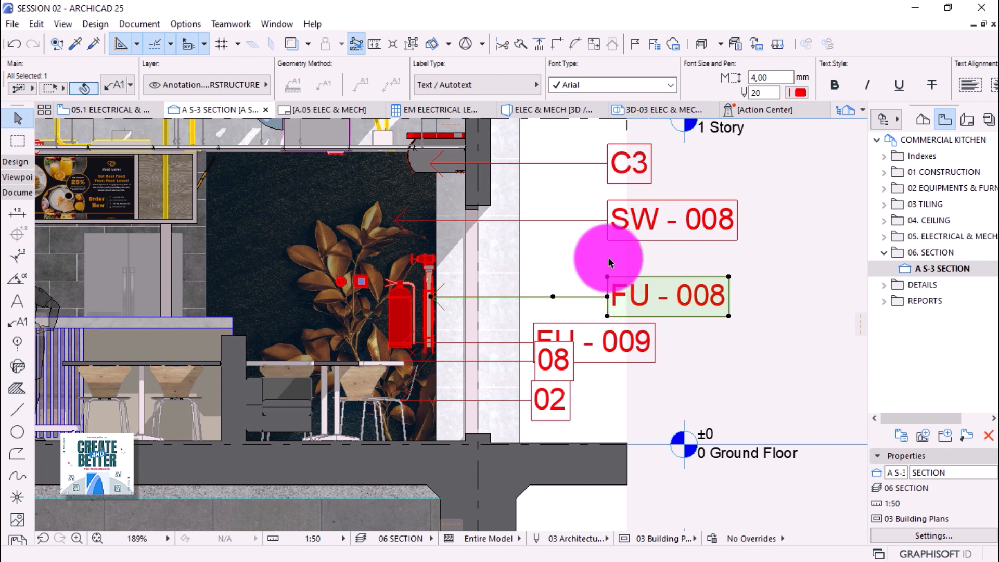
{"action": "left_click", "coordinate": [606, 224]}
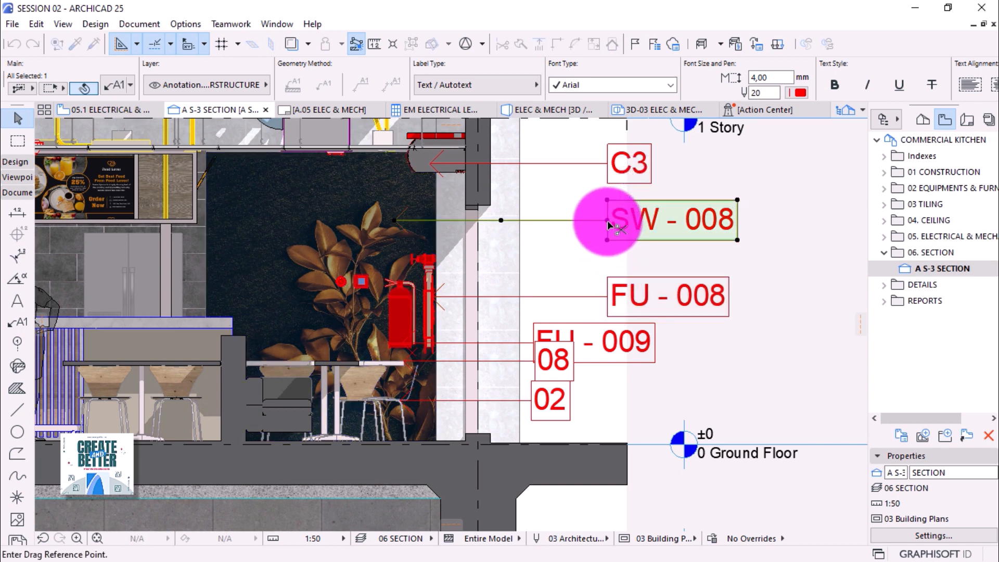
{"action": "left_click", "coordinate": [607, 221]}
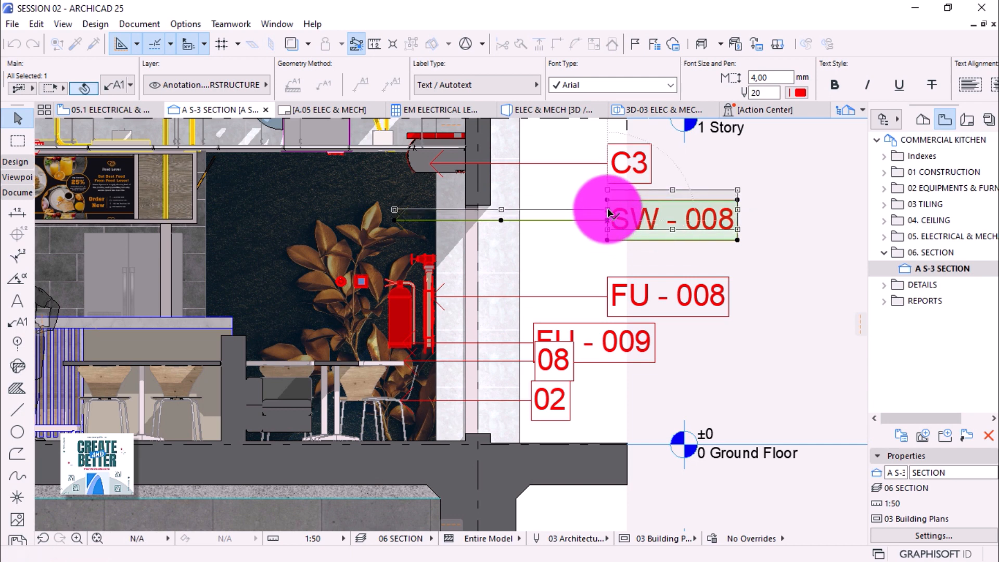
{"action": "left_click", "coordinate": [607, 212]}
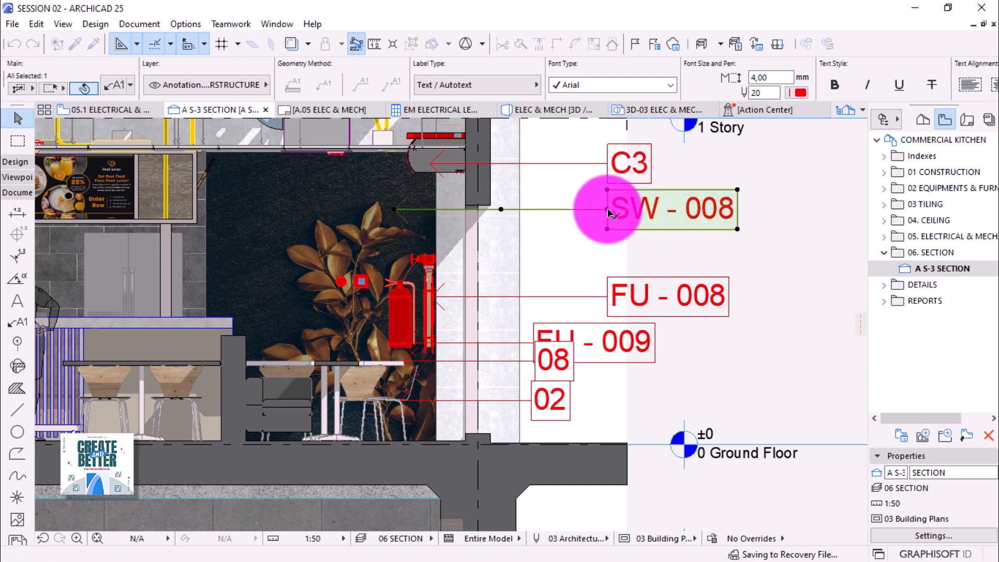
{"action": "left_click", "coordinate": [610, 299]}
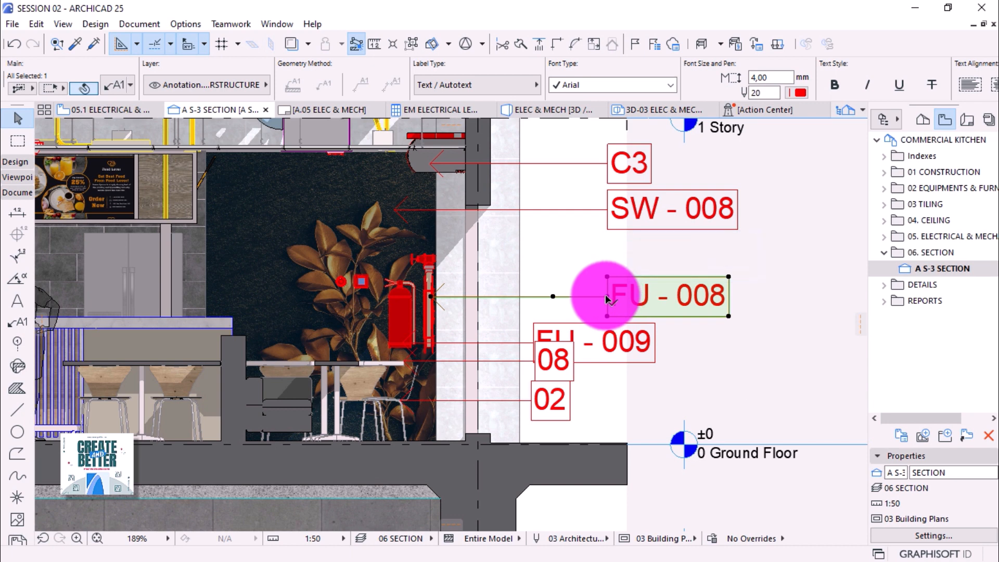
{"action": "left_click", "coordinate": [607, 299]}
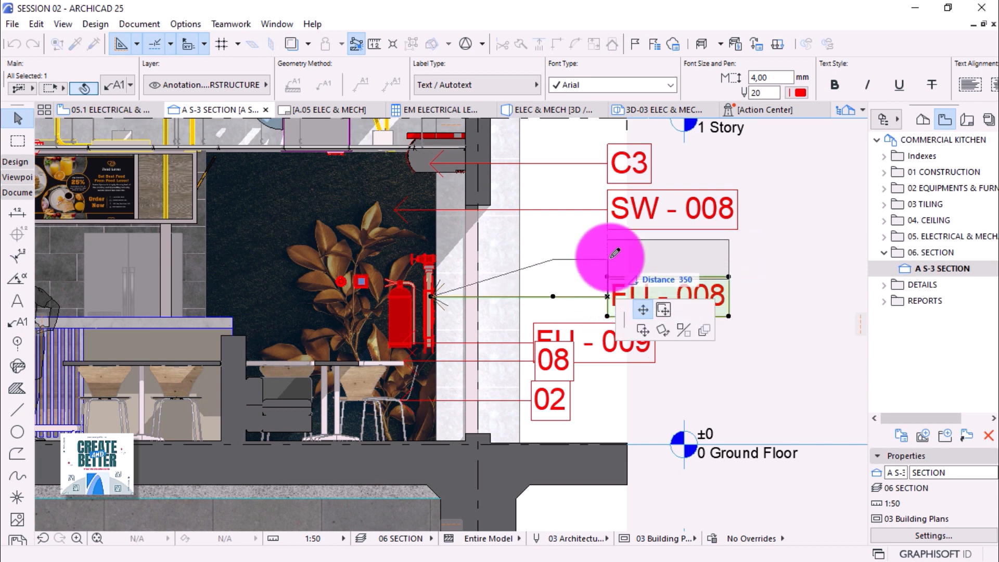
{"action": "left_click", "coordinate": [613, 256]}
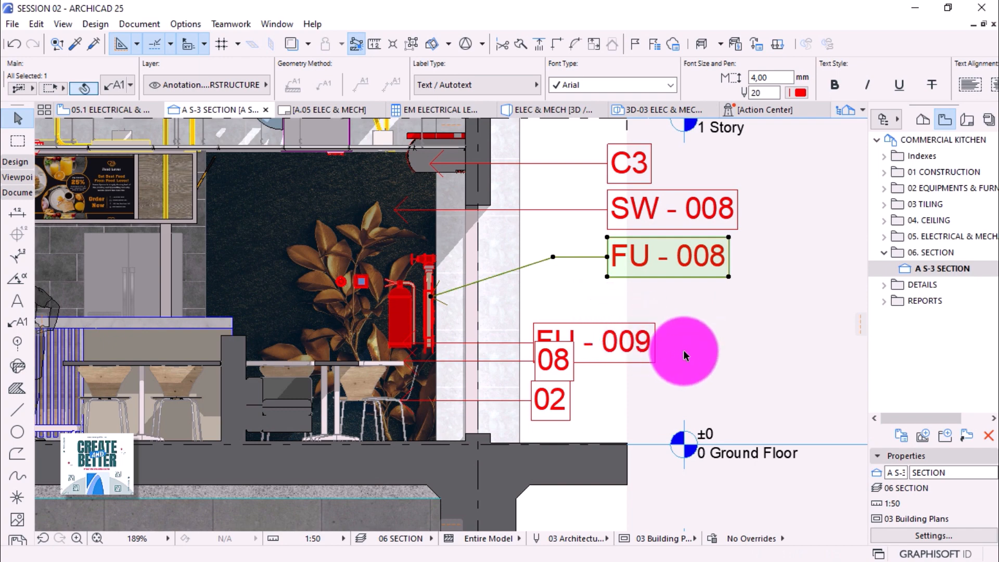
Pick up the FU - 008 label's settings.
{"action": "scroll", "coordinate": [683, 354], "scroll_direction": "down", "scroll_amount": 4}
{"action": "scroll", "coordinate": [683, 363], "scroll_direction": "down", "scroll_amount": 2}
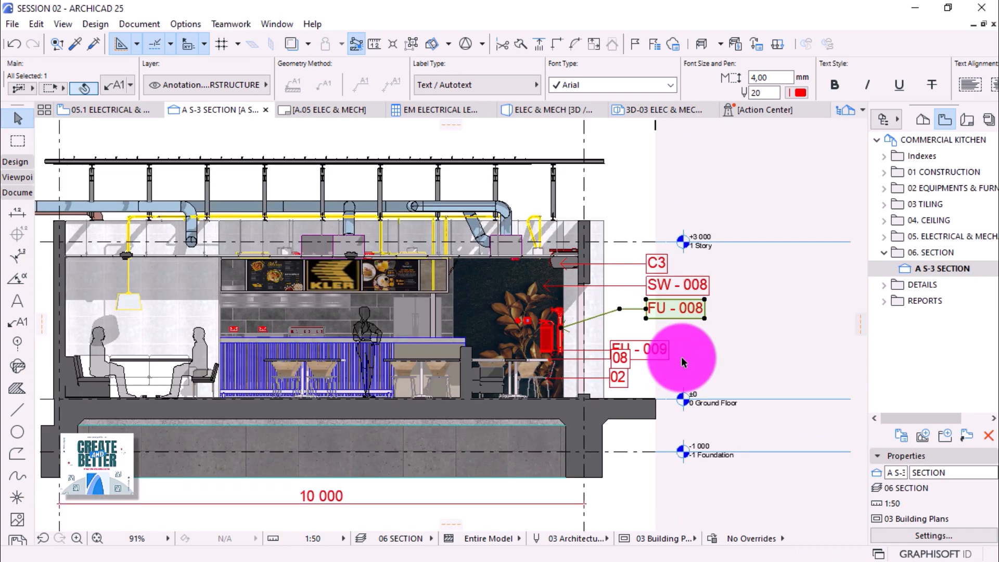
{"action": "scroll", "coordinate": [683, 363], "scroll_direction": "down", "scroll_amount": 1}
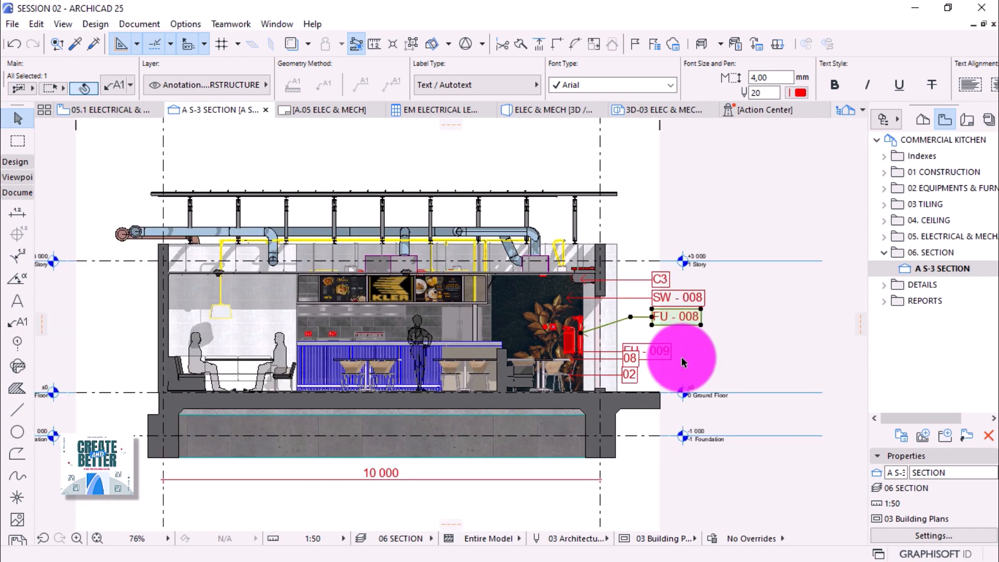
{"action": "scroll", "coordinate": [669, 334], "scroll_direction": "up", "scroll_amount": 2}
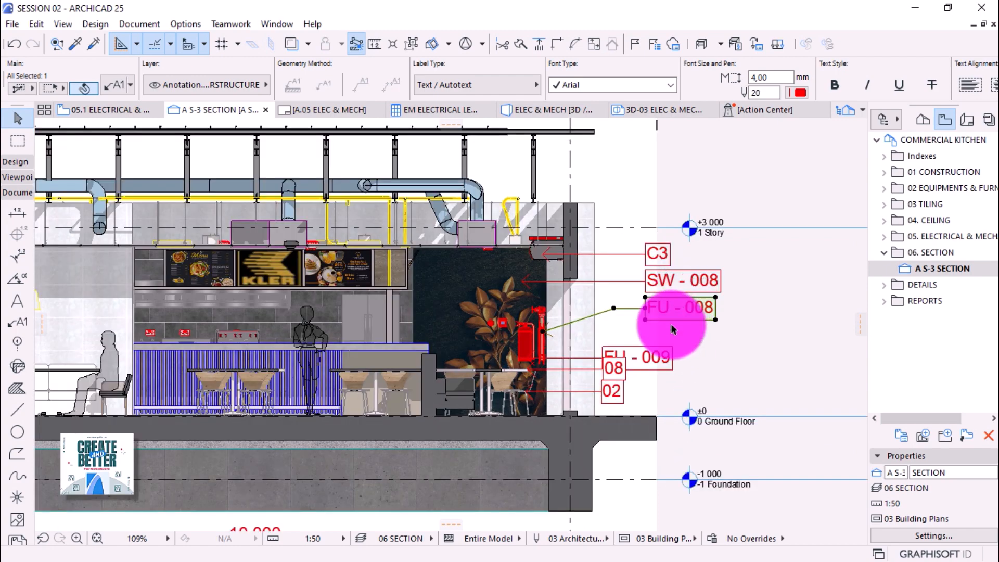
{"action": "scroll", "coordinate": [670, 324], "scroll_direction": "up", "scroll_amount": 2}
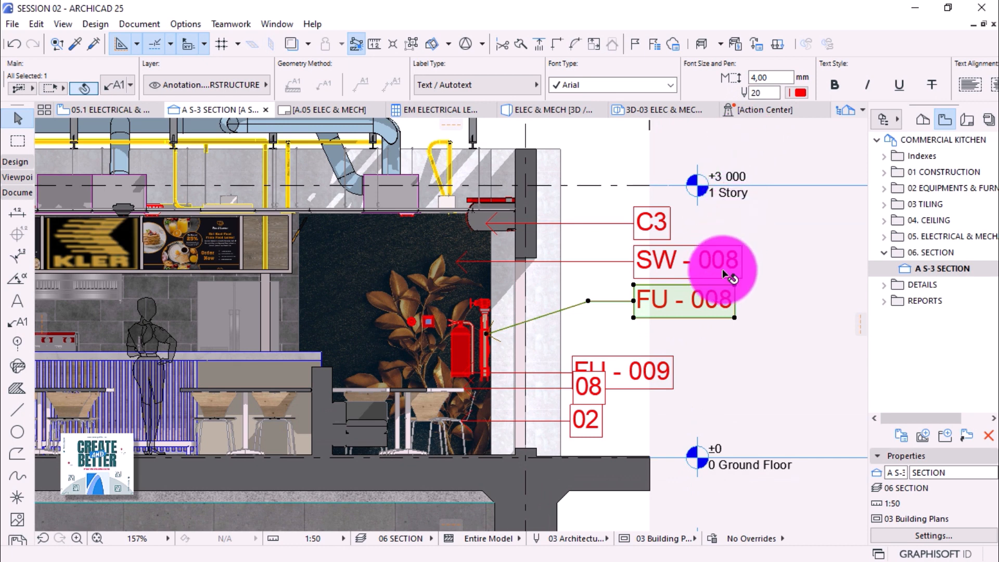
{"action": "left_click", "coordinate": [717, 286], "text": "alt"}
Set the font size of all six ID labels to 3,00.
{"action": "key", "text": "ctrl+a"}
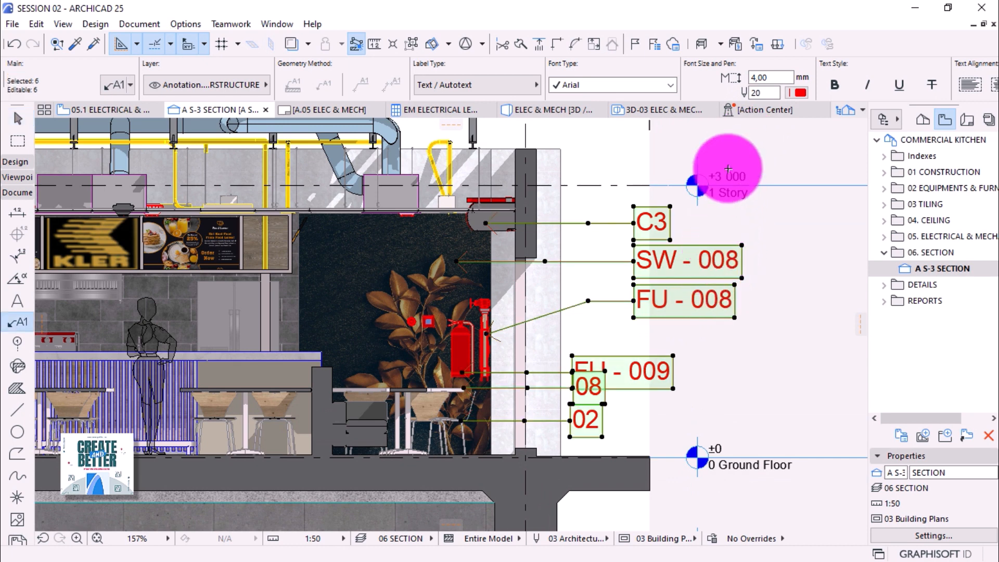
{"action": "left_click", "coordinate": [761, 78]}
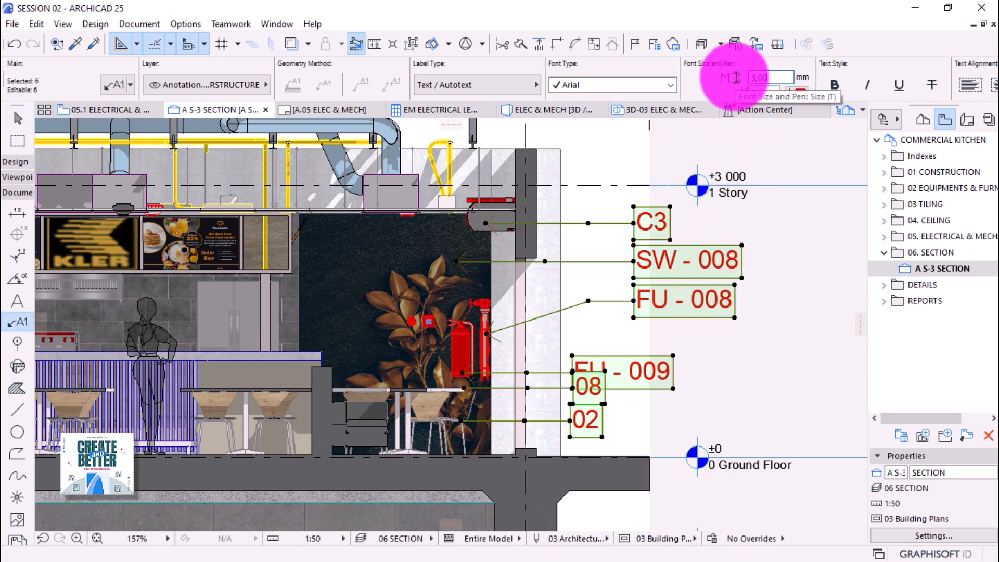
{"action": "type", "text": "3,00"}
{"action": "key", "text": "Return"}
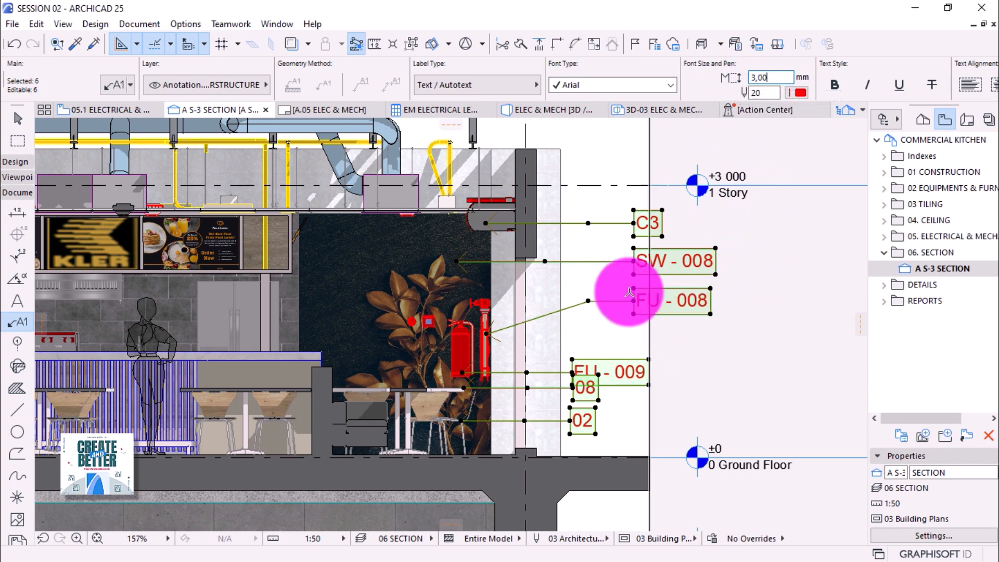
{"action": "scroll", "coordinate": [625, 292], "scroll_direction": "up", "scroll_amount": 1}
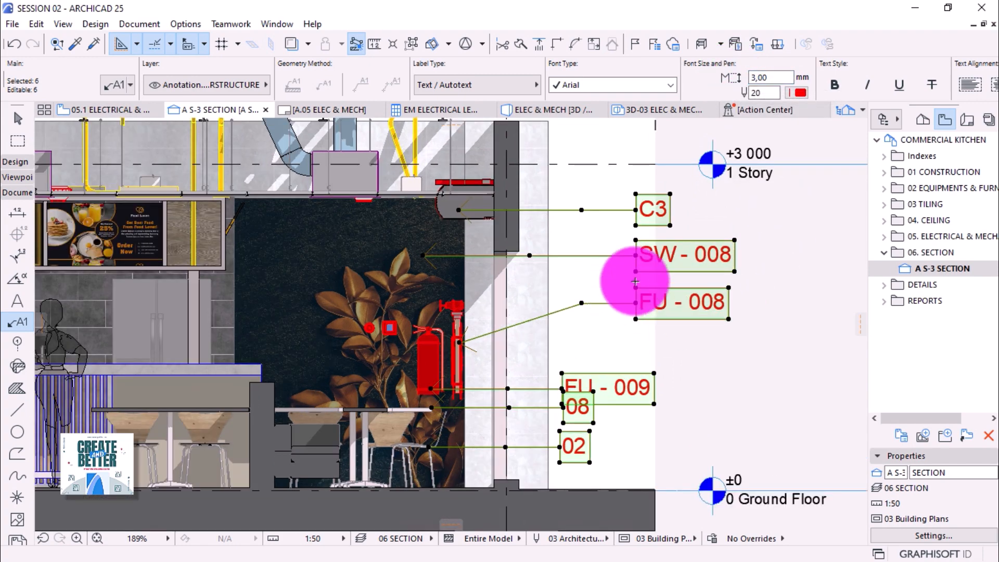
{"action": "key", "text": "Escape"}
Move SW - 008 closer under C3 and FU - 008 just below SW - 008.
{"action": "left_click", "coordinate": [640, 256], "text": "shift"}
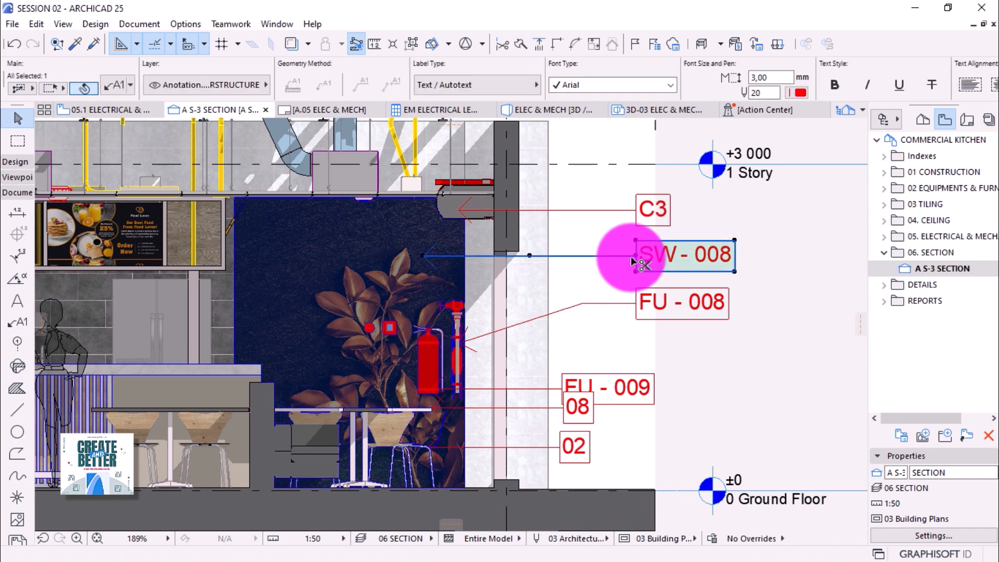
{"action": "key", "text": "ctrl+d"}
{"action": "left_click", "coordinate": [636, 256]}
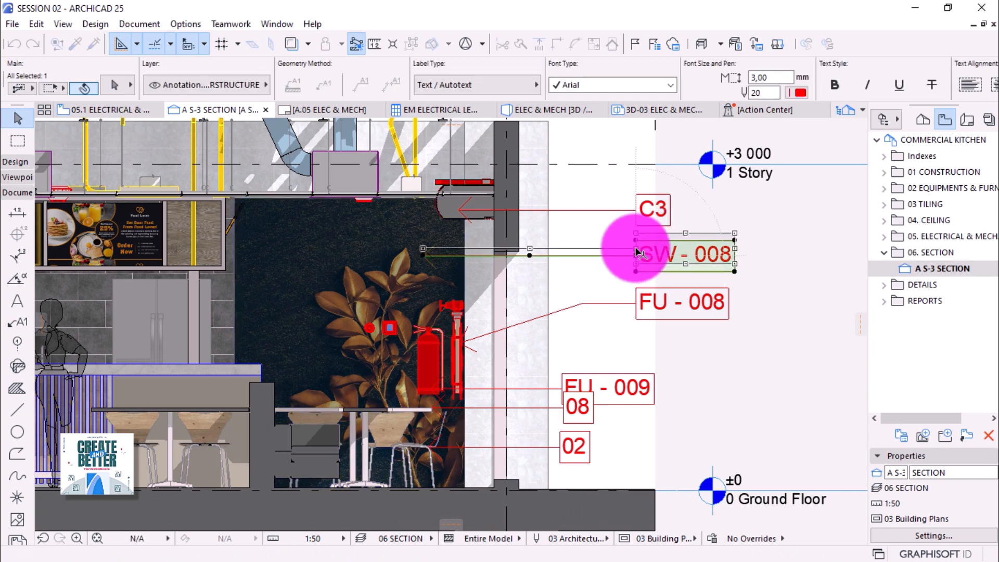
{"action": "left_click", "coordinate": [636, 248]}
{"action": "left_click", "coordinate": [635, 305]}
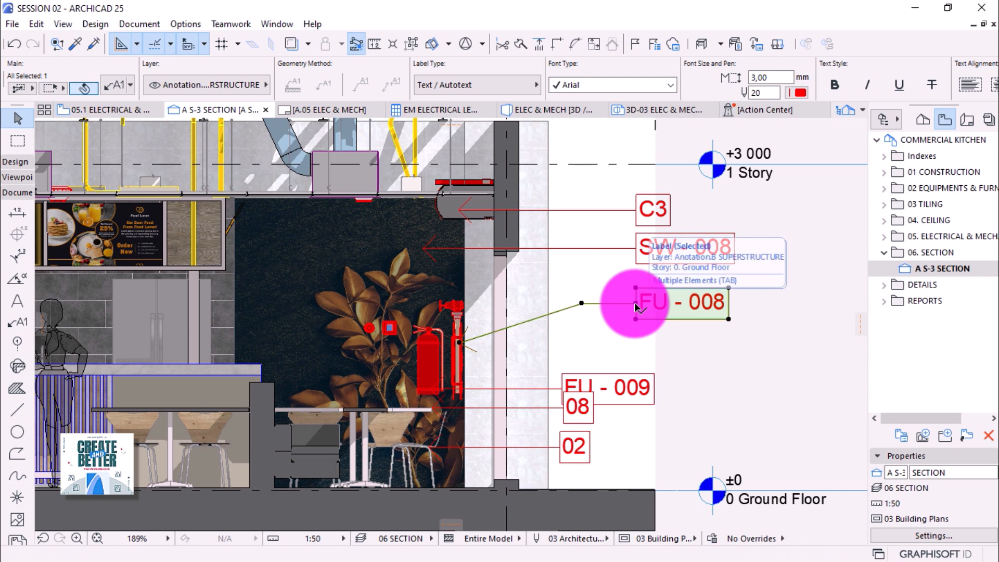
{"action": "left_click", "coordinate": [635, 306]}
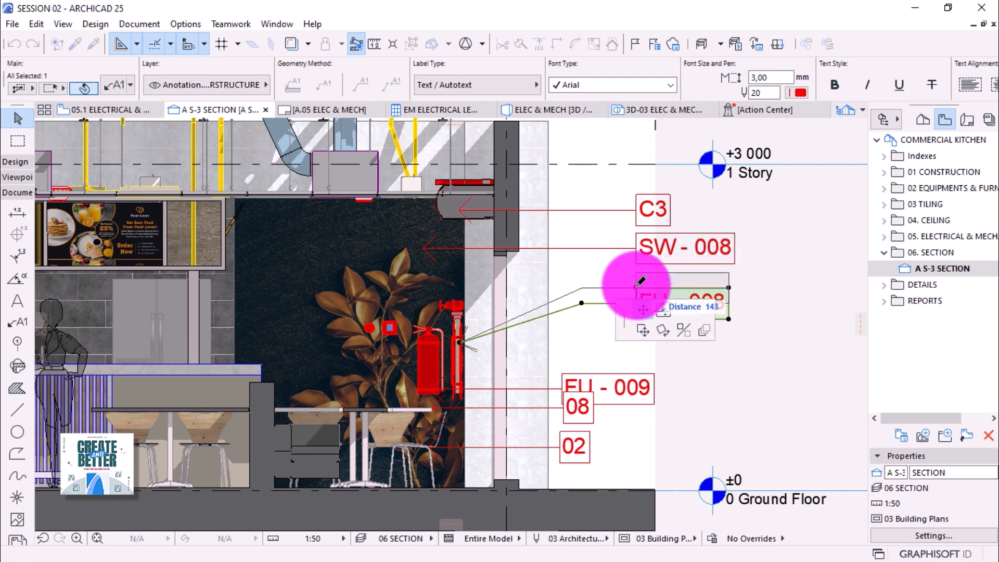
{"action": "left_click", "coordinate": [636, 288]}
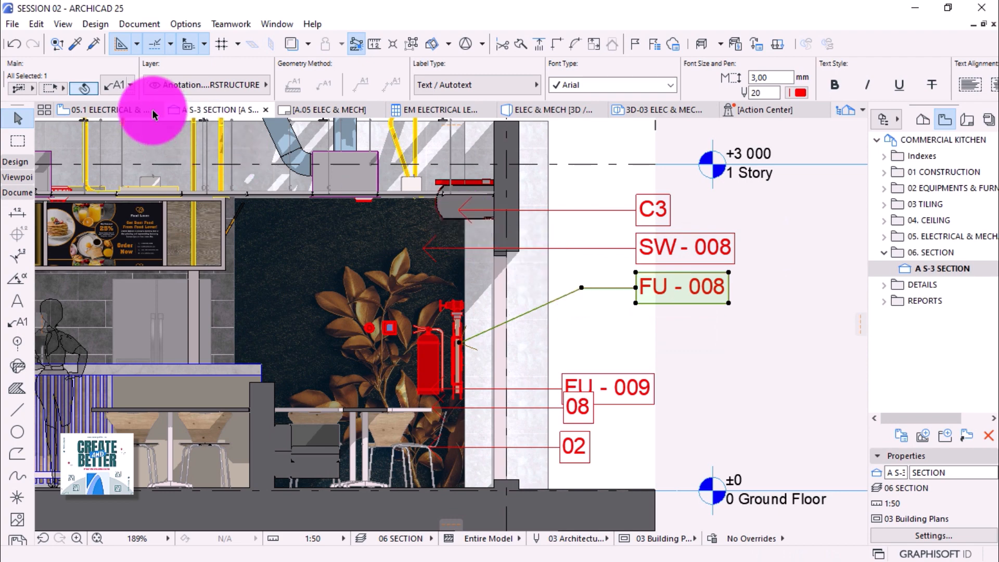
{"action": "left_click", "coordinate": [103, 86]}
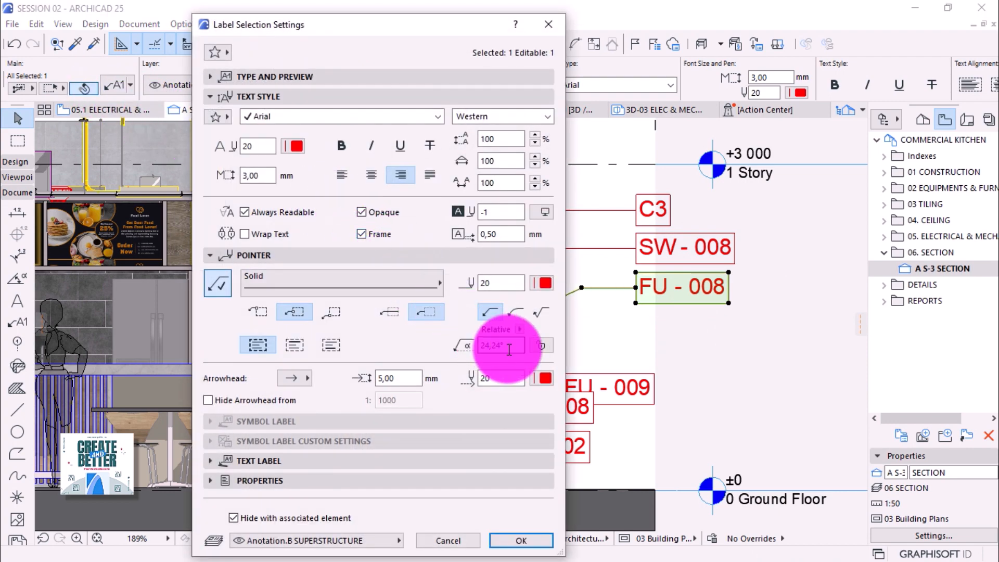
Change the FU - 008 leader's starting angle from 24,24° to 60°.
{"action": "double_click", "coordinate": [502, 346]}
{"action": "type", "text": "60"}
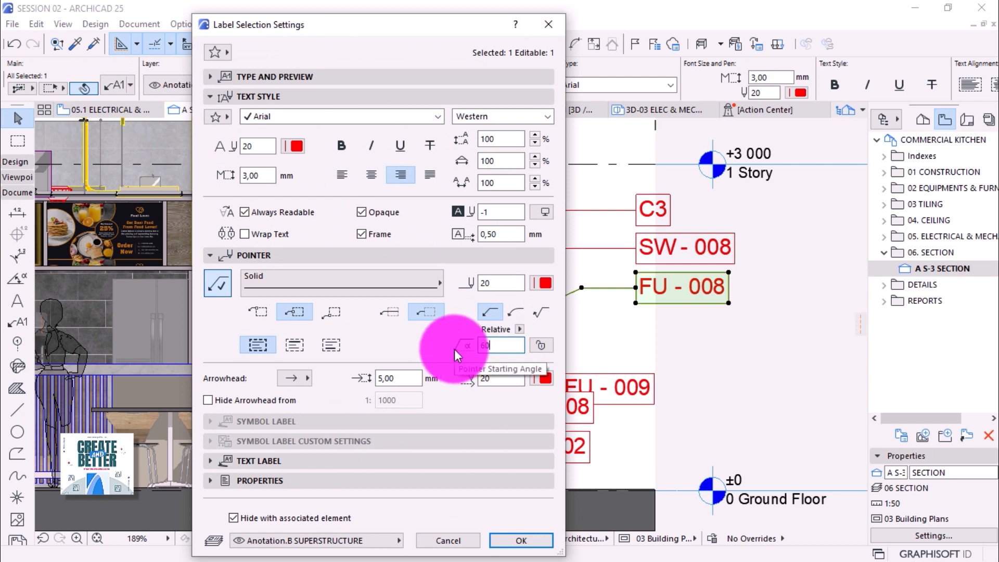
{"action": "key", "text": "Return"}
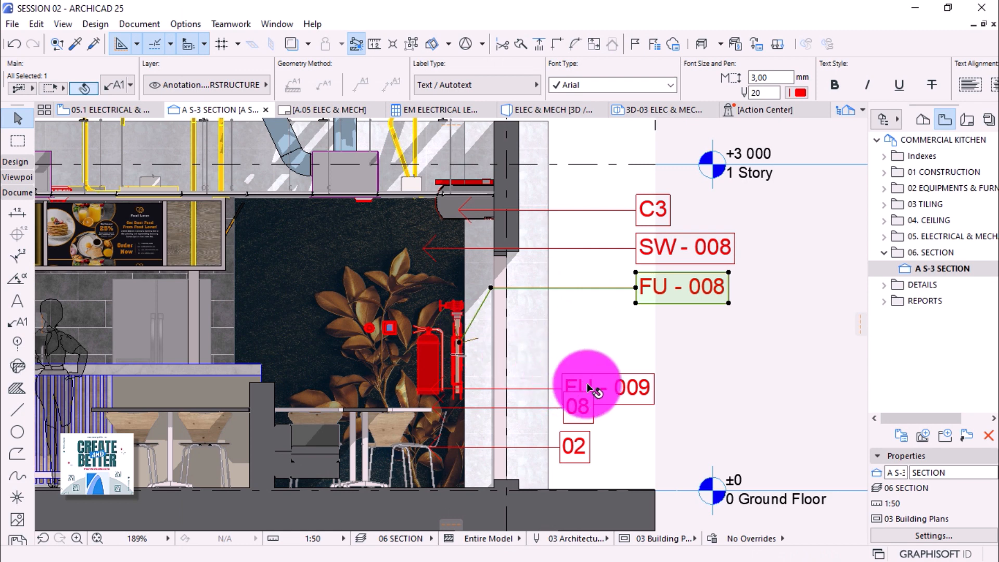
Move the FU - 009 label into the column just below FU - 008.
{"action": "left_click", "coordinate": [561, 390]}
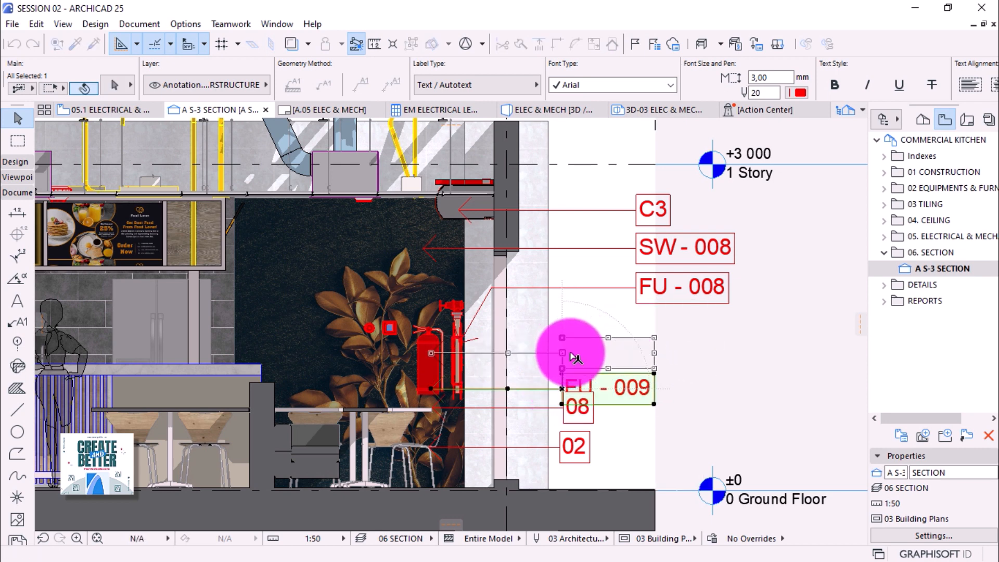
{"action": "left_click", "coordinate": [565, 353]}
{"action": "left_click", "coordinate": [563, 354]}
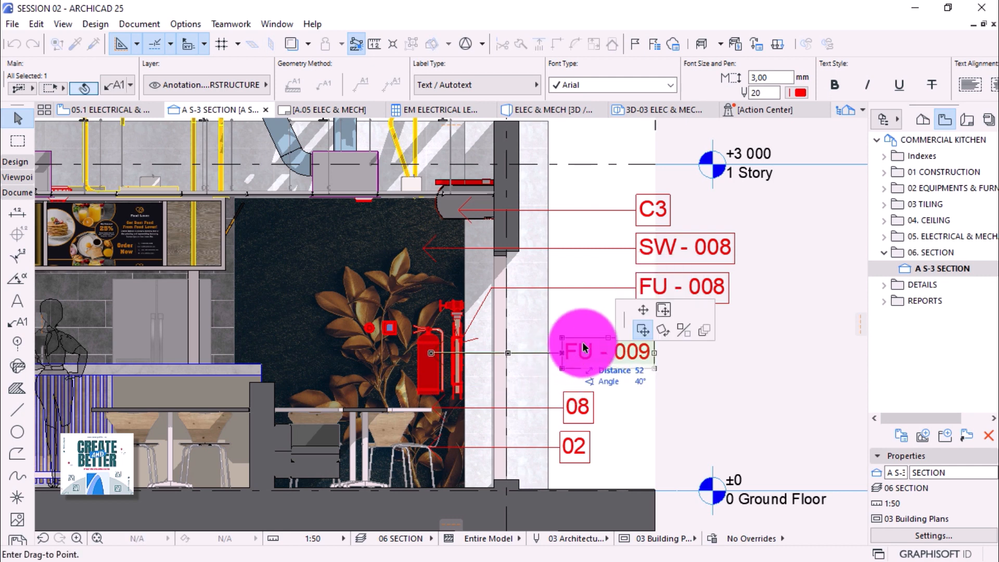
{"action": "left_click", "coordinate": [644, 311]}
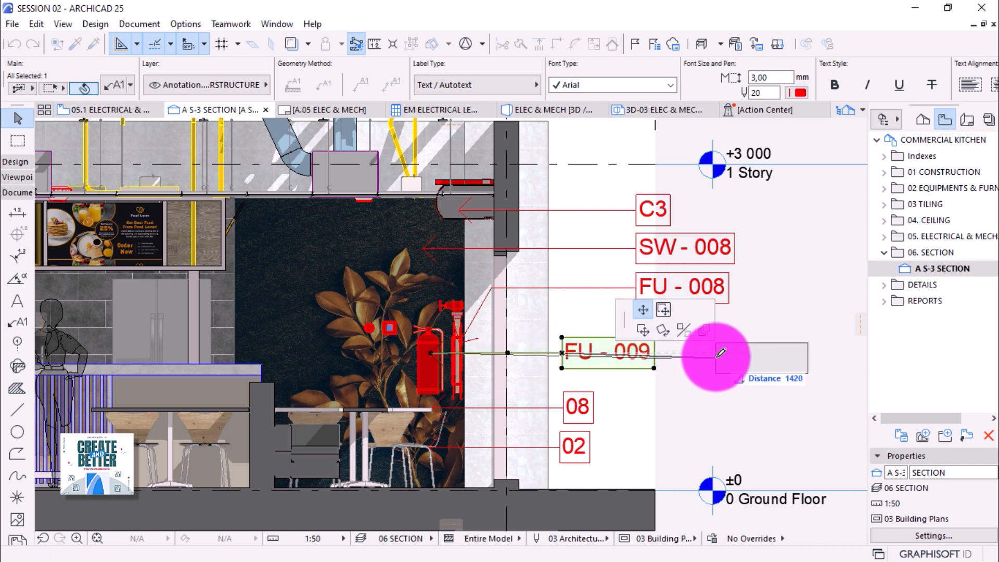
{"action": "left_click", "coordinate": [641, 285]}
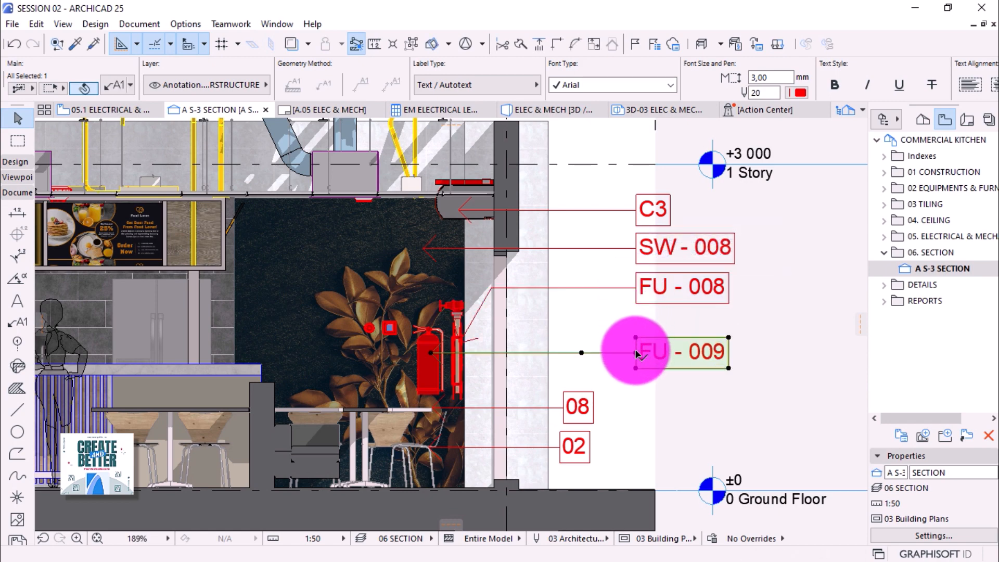
{"action": "left_click", "coordinate": [636, 353]}
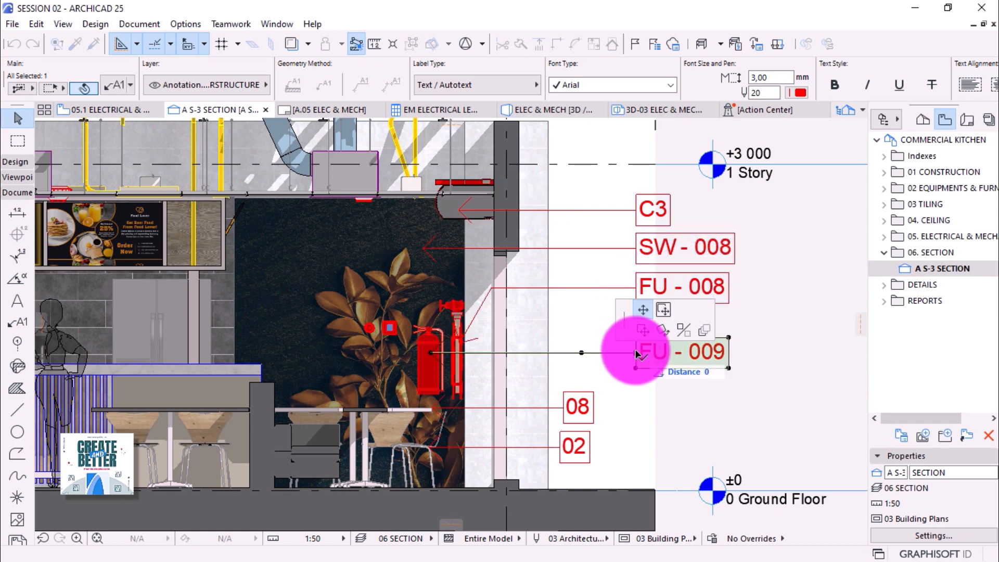
{"action": "scroll", "coordinate": [636, 359], "scroll_direction": "up", "scroll_amount": 3}
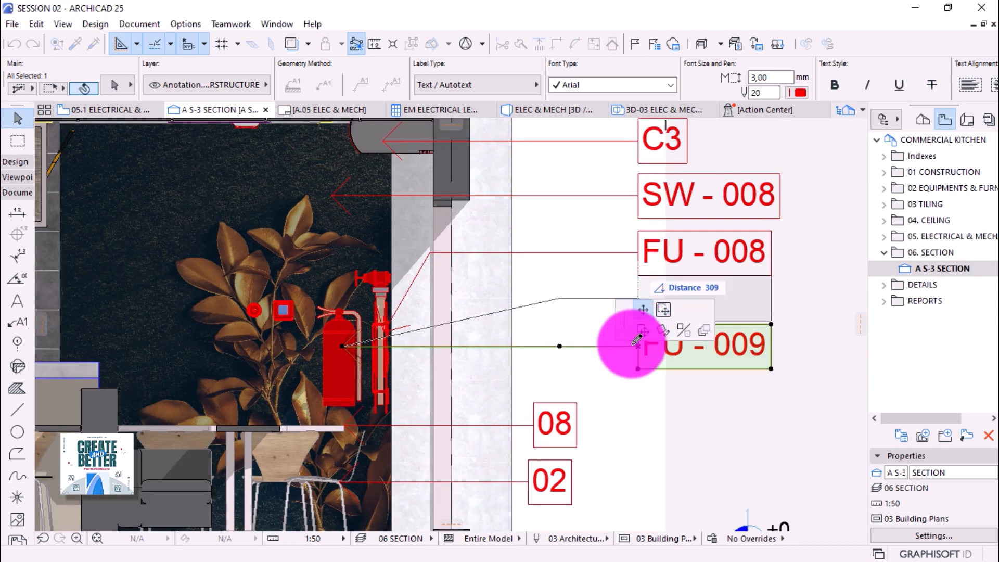
{"action": "scroll", "coordinate": [627, 325], "scroll_direction": "up", "scroll_amount": 2}
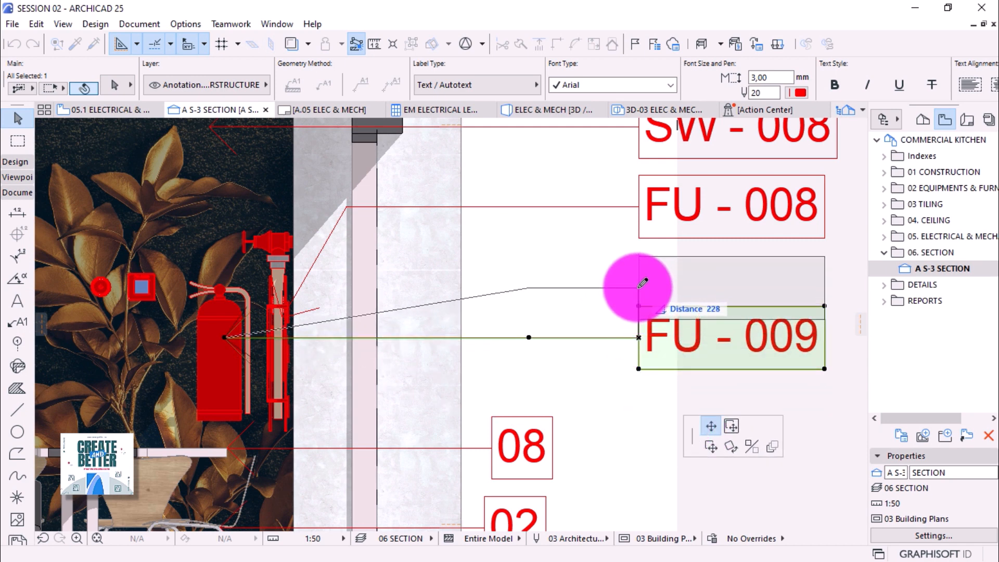
{"action": "left_click", "coordinate": [644, 281]}
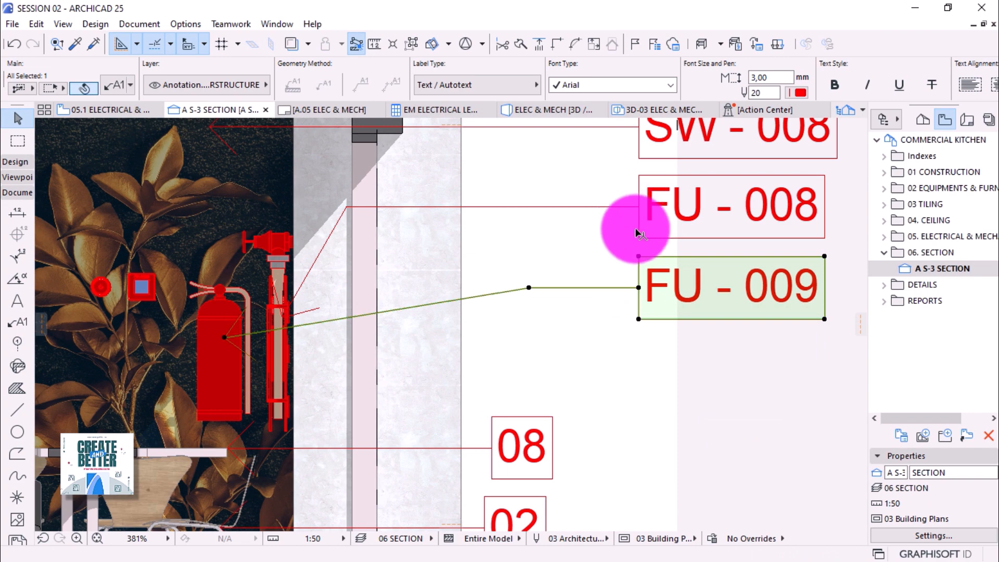
{"action": "scroll", "coordinate": [637, 260], "scroll_direction": "down", "scroll_amount": 3}
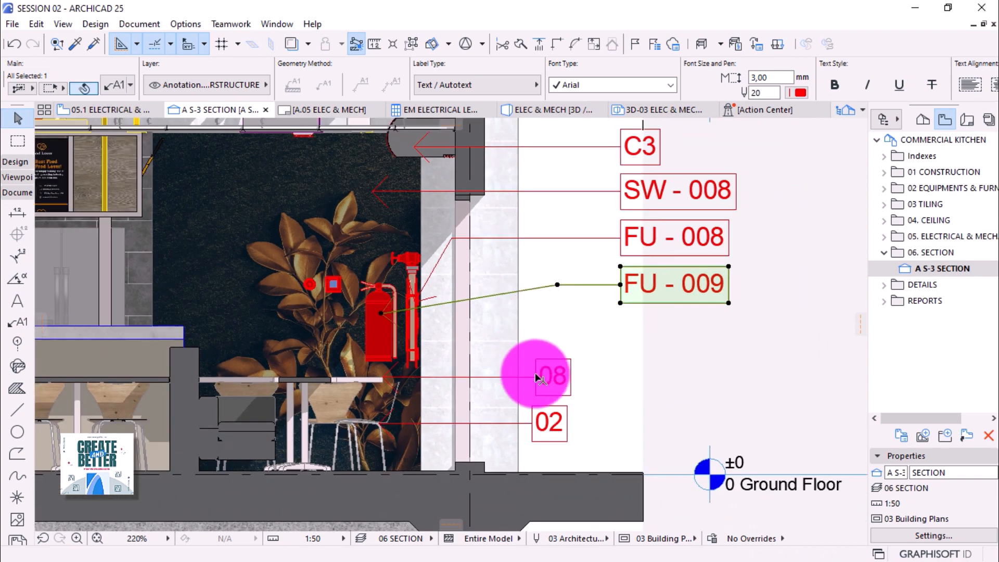
Line up the 08 label and then the 02 label below FU - 009.
{"action": "left_click", "coordinate": [539, 378]}
{"action": "left_click", "coordinate": [538, 378]}
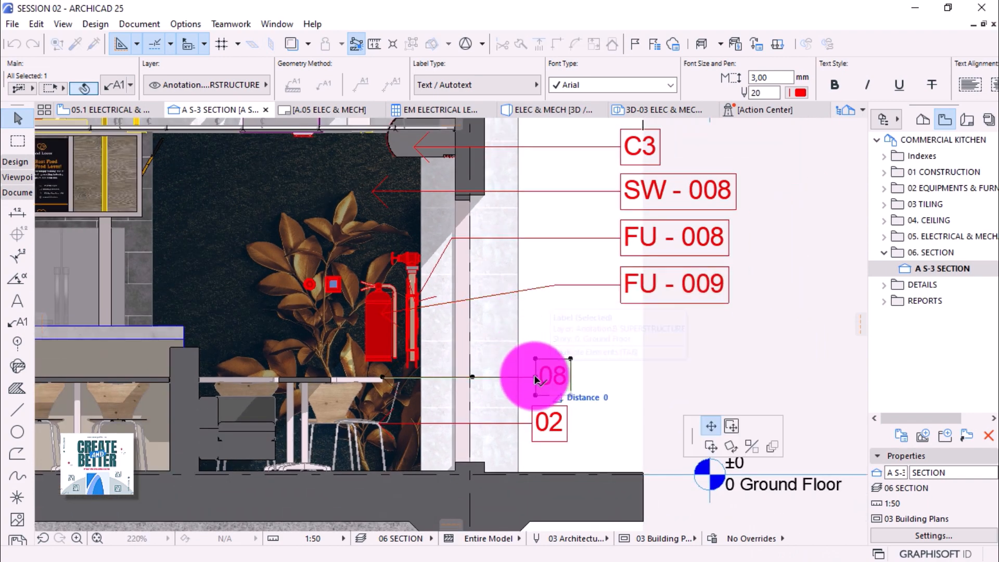
{"action": "left_click", "coordinate": [621, 346]}
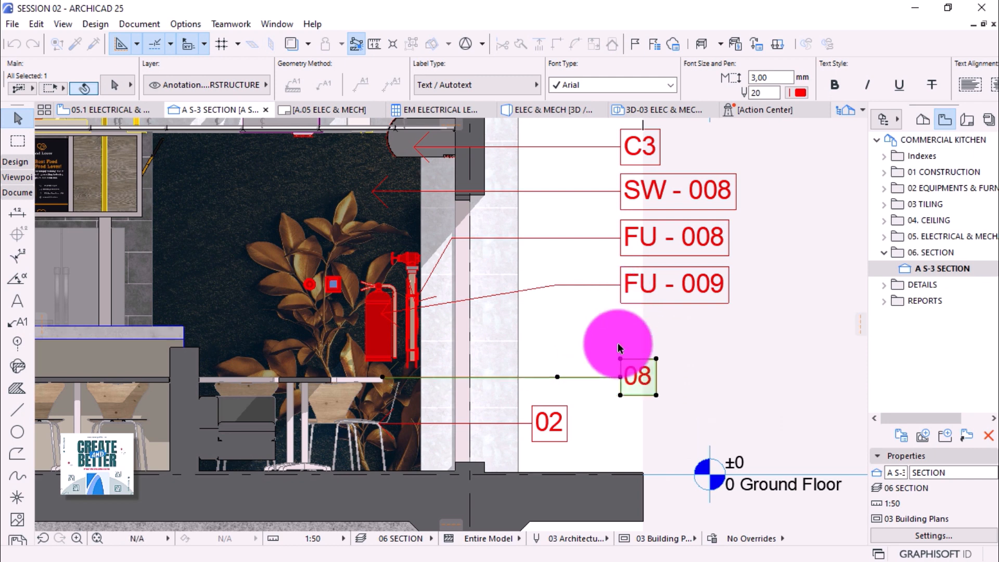
{"action": "left_click", "coordinate": [548, 417]}
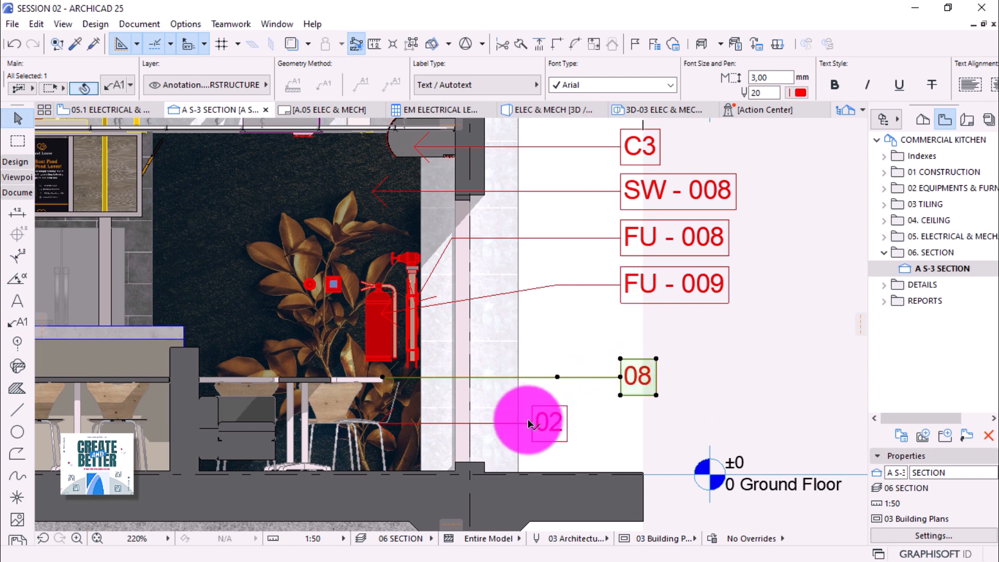
{"action": "left_click", "coordinate": [529, 424]}
{"action": "left_click", "coordinate": [533, 419]}
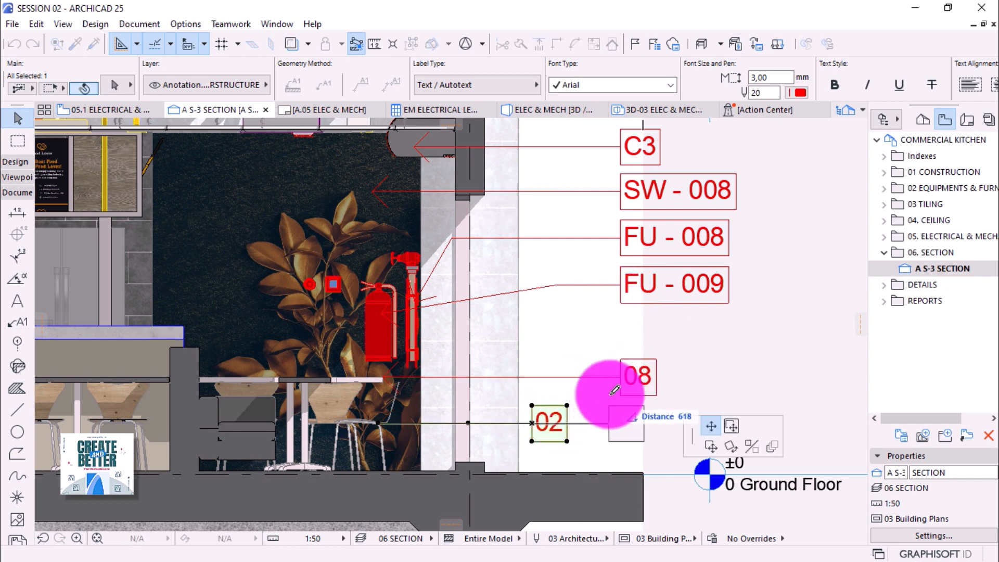
{"action": "left_click", "coordinate": [619, 411]}
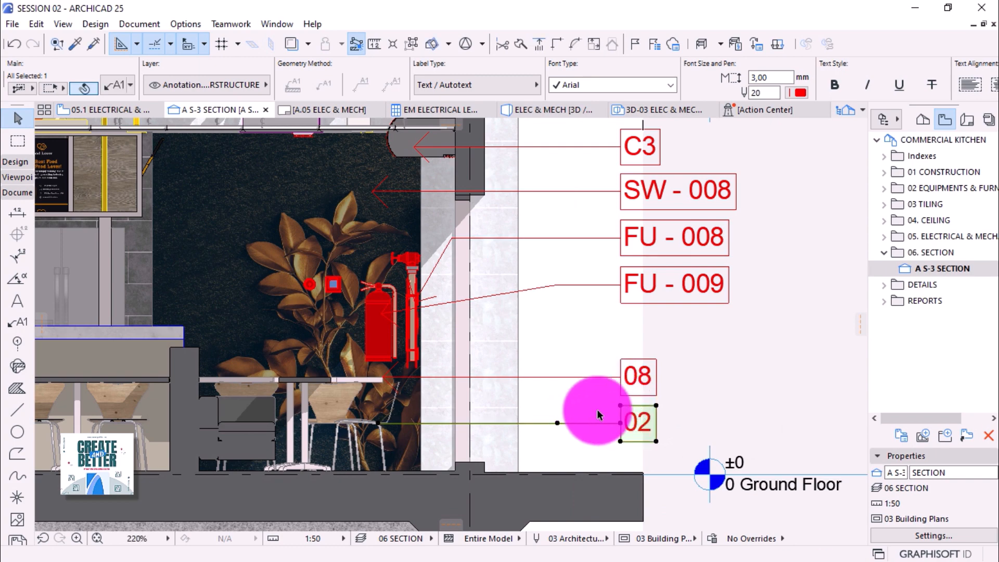
{"action": "scroll", "coordinate": [636, 400], "scroll_direction": "down", "scroll_amount": 1}
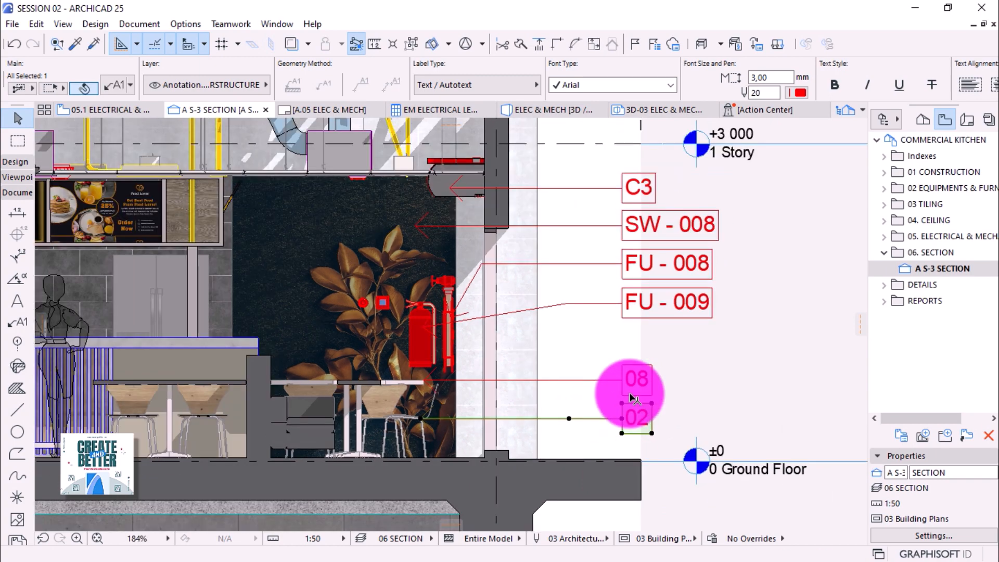
{"action": "scroll", "coordinate": [632, 399], "scroll_direction": "down", "scroll_amount": 2}
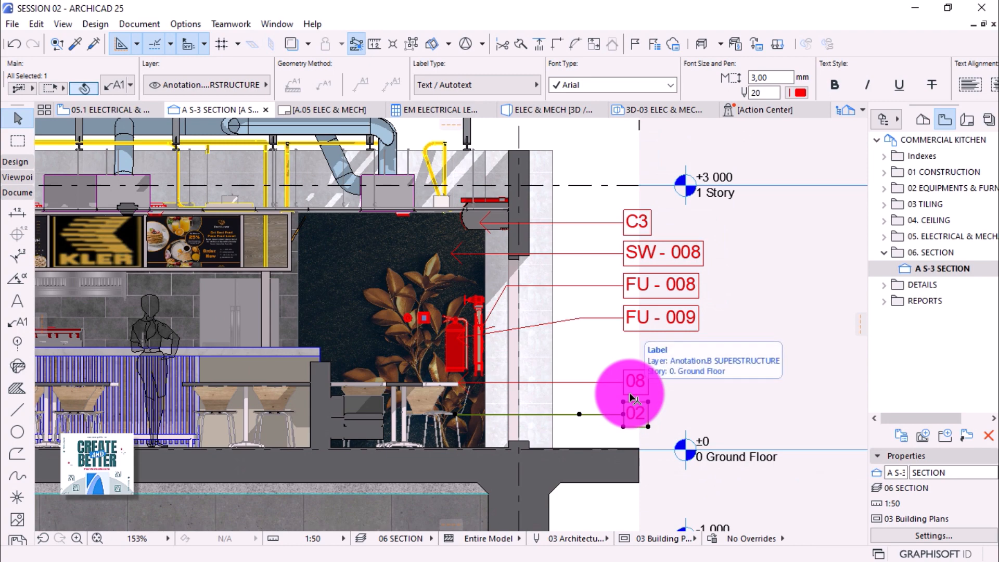
{"action": "left_click", "coordinate": [668, 387]}
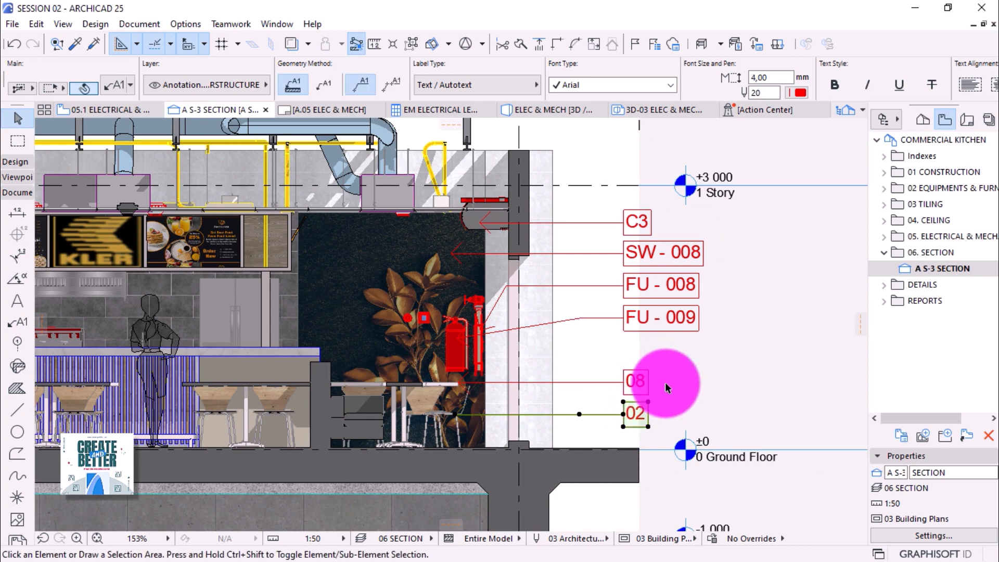
{"action": "scroll", "coordinate": [612, 413], "scroll_direction": "down", "scroll_amount": 1}
{"action": "scroll", "coordinate": [611, 410], "scroll_direction": "down", "scroll_amount": 2}
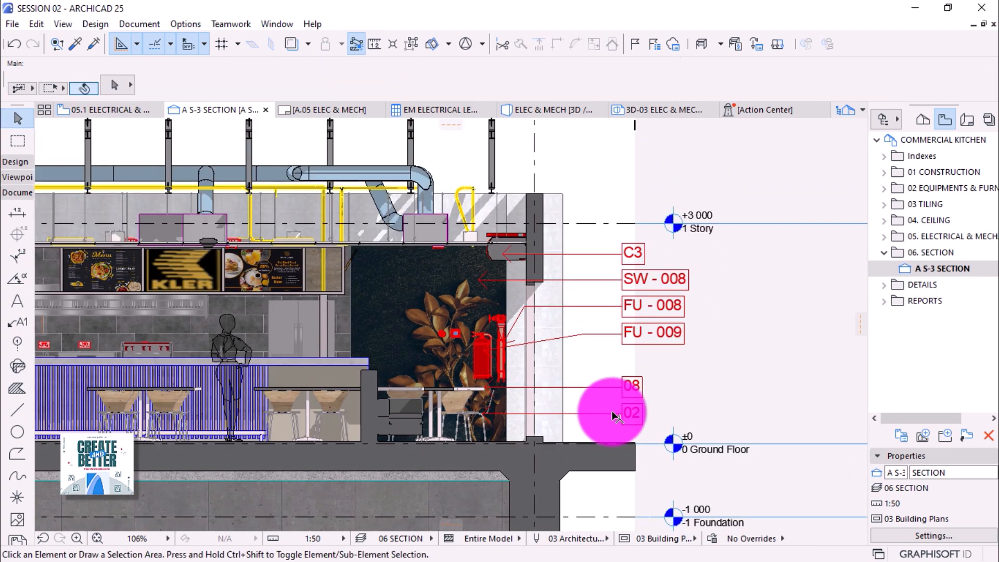
{"action": "scroll", "coordinate": [597, 242], "scroll_direction": "up", "scroll_amount": 1}
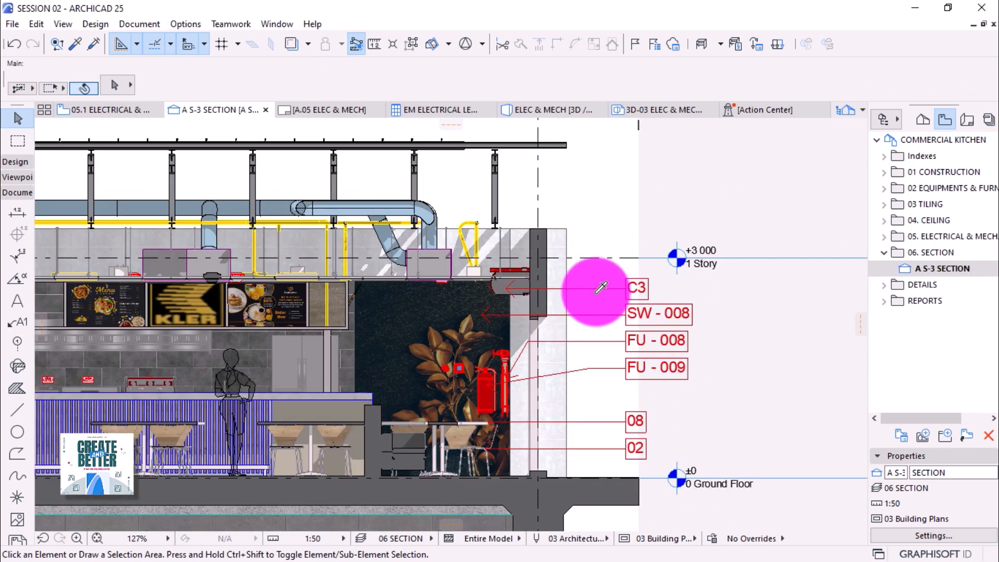
Cancel and undo the stray new label.
{"action": "left_click", "coordinate": [474, 269], "text": "alt"}
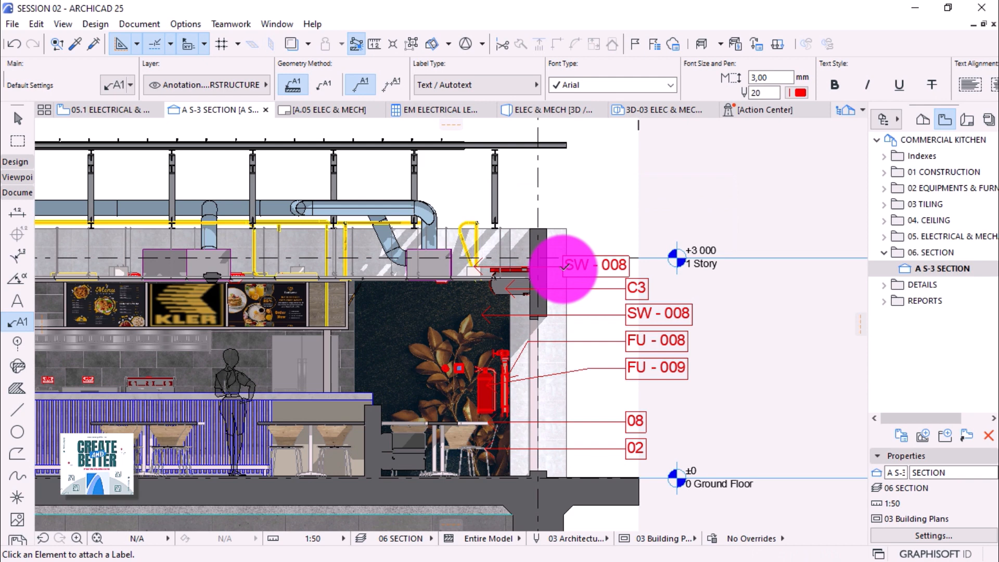
{"action": "key", "text": "Escape"}
{"action": "key", "text": "ctrl+z"}
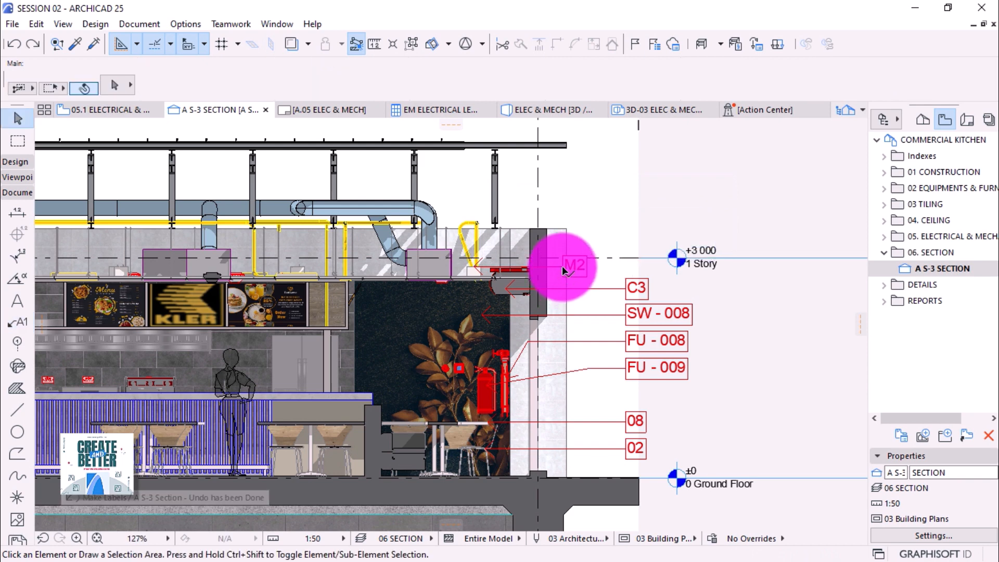
Move the M2 label to the top of the column, aligned just above C3.
{"action": "left_click", "coordinate": [565, 270]}
{"action": "left_click", "coordinate": [565, 270]}
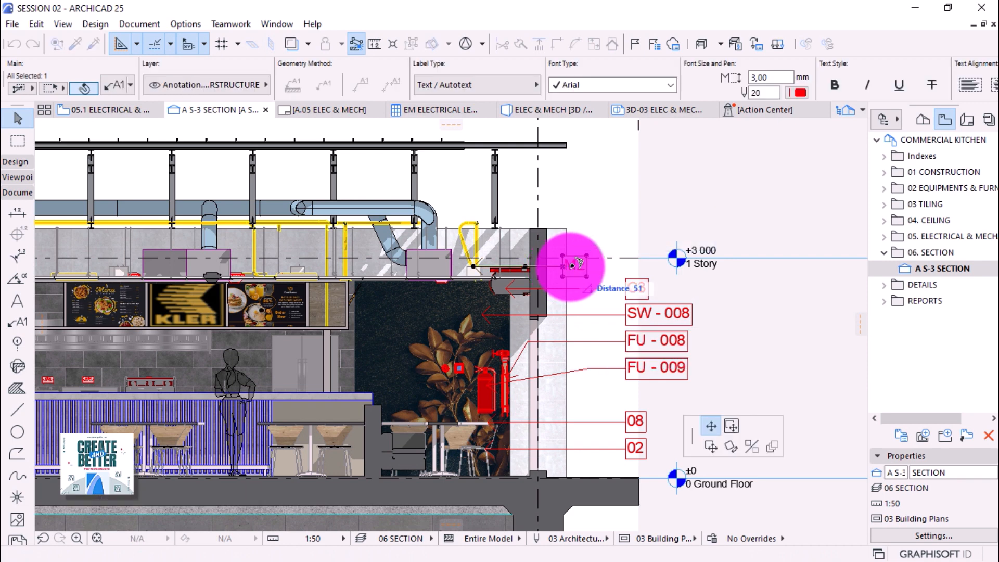
{"action": "left_click", "coordinate": [631, 272]}
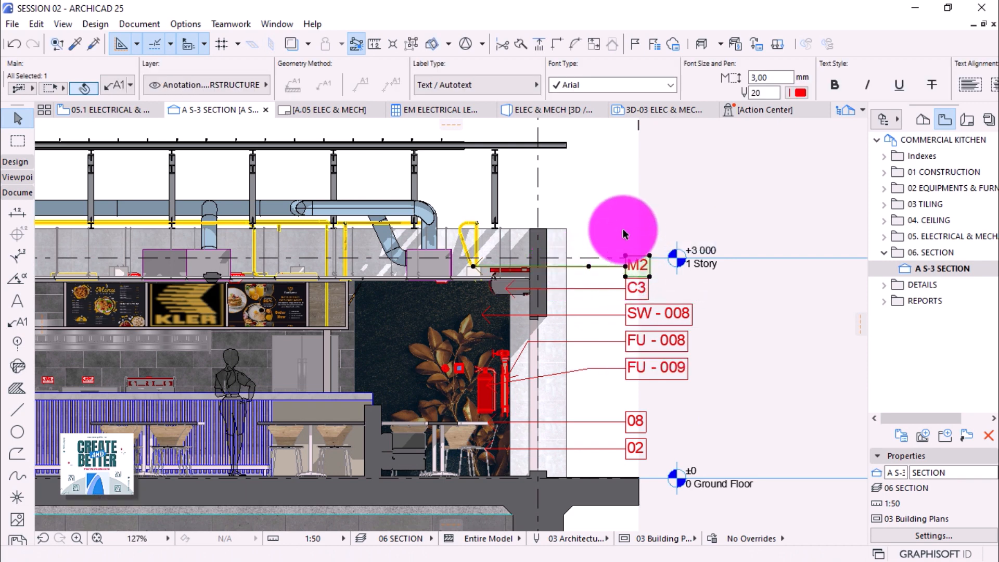
{"action": "scroll", "coordinate": [598, 268], "scroll_direction": "up", "scroll_amount": 1}
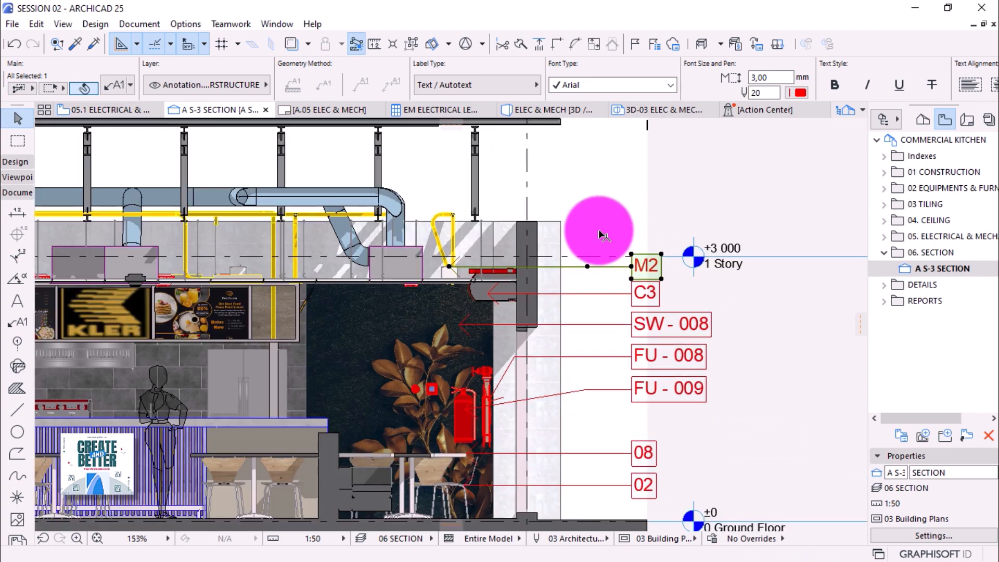
{"action": "left_click_drag", "start_coordinate": [608, 269], "coordinate": [631, 271]}
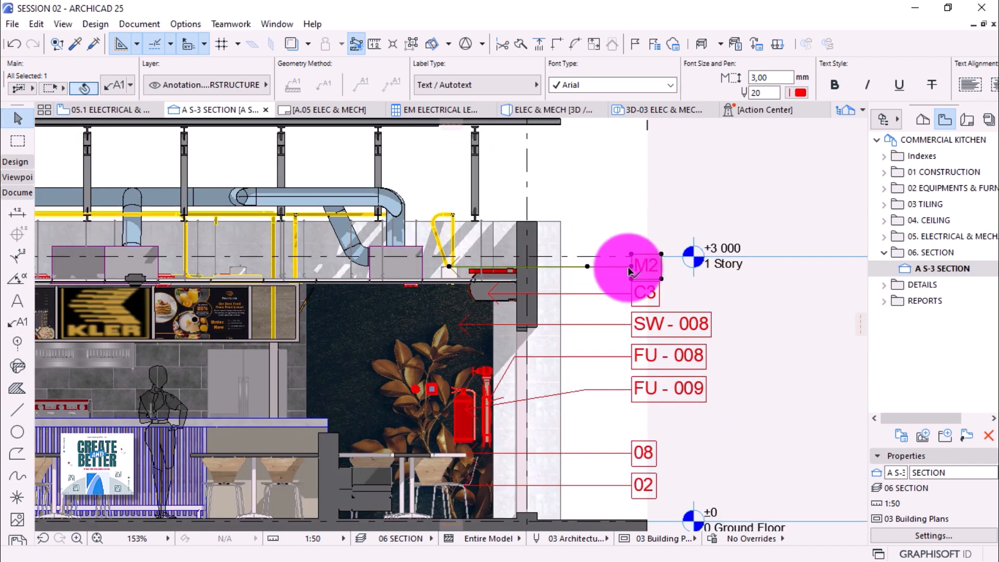
{"action": "left_click", "coordinate": [630, 268]}
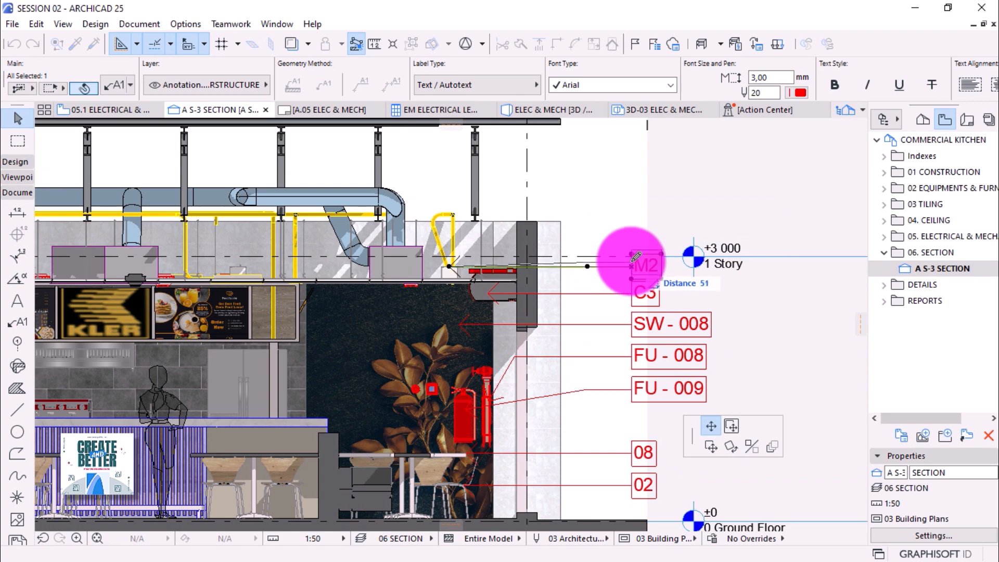
{"action": "left_click", "coordinate": [635, 256]}
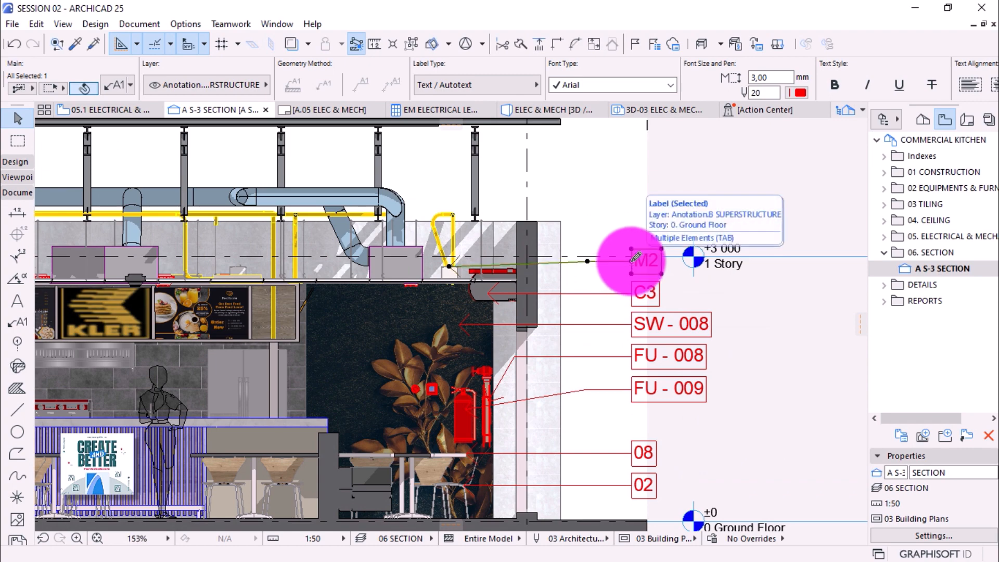
{"action": "left_click", "coordinate": [115, 85]}
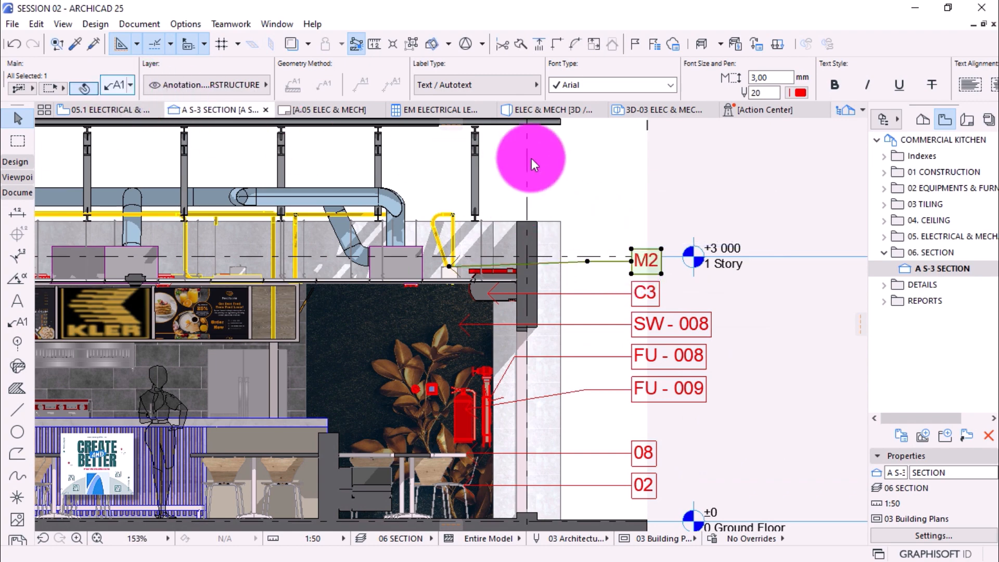
Set the M2 leader's starting angle to 30°, after trying 60° and 45°.
{"action": "key", "text": "ctrl+t"}
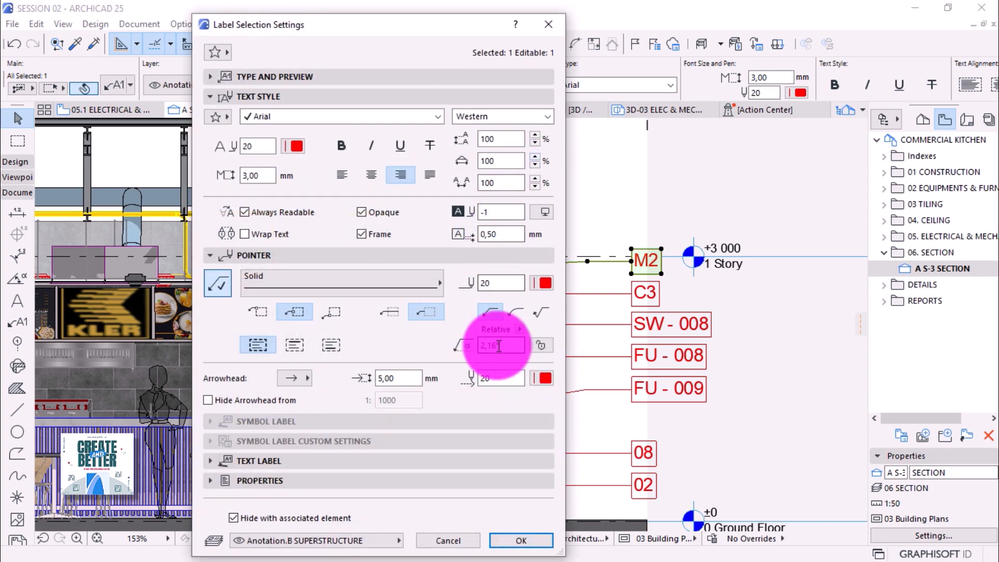
{"action": "left_click_drag", "start_coordinate": [499, 345], "coordinate": [438, 344]}
{"action": "type", "text": "60"}
{"action": "key", "text": "Return"}
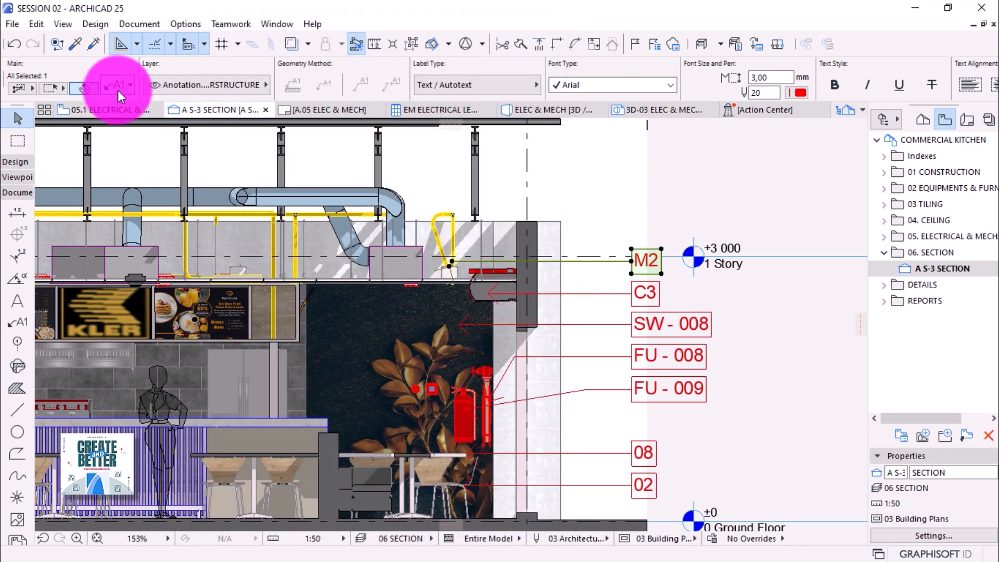
{"action": "key", "text": "ctrl+t"}
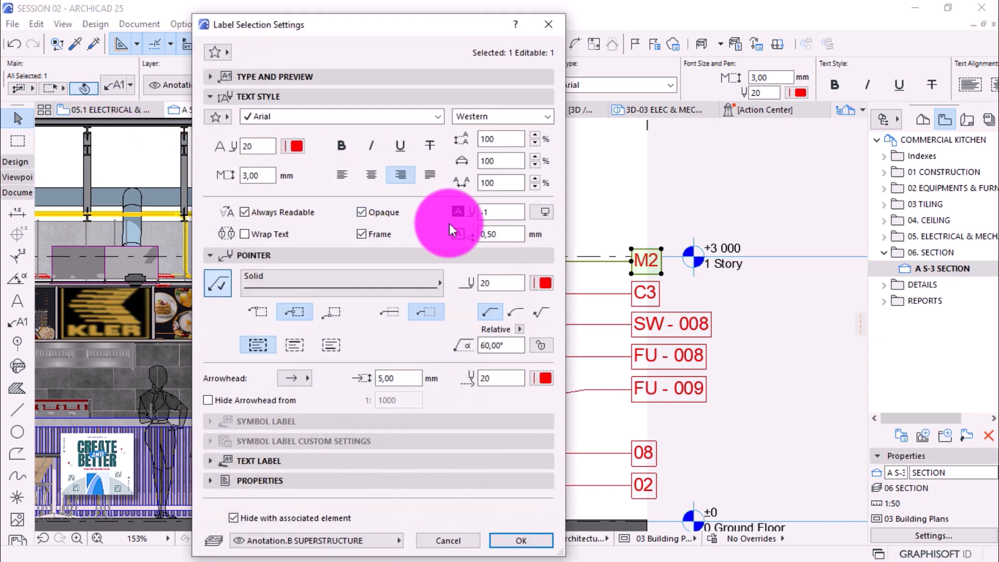
{"action": "left_click_drag", "start_coordinate": [508, 345], "coordinate": [452, 345]}
{"action": "type", "text": "45"}
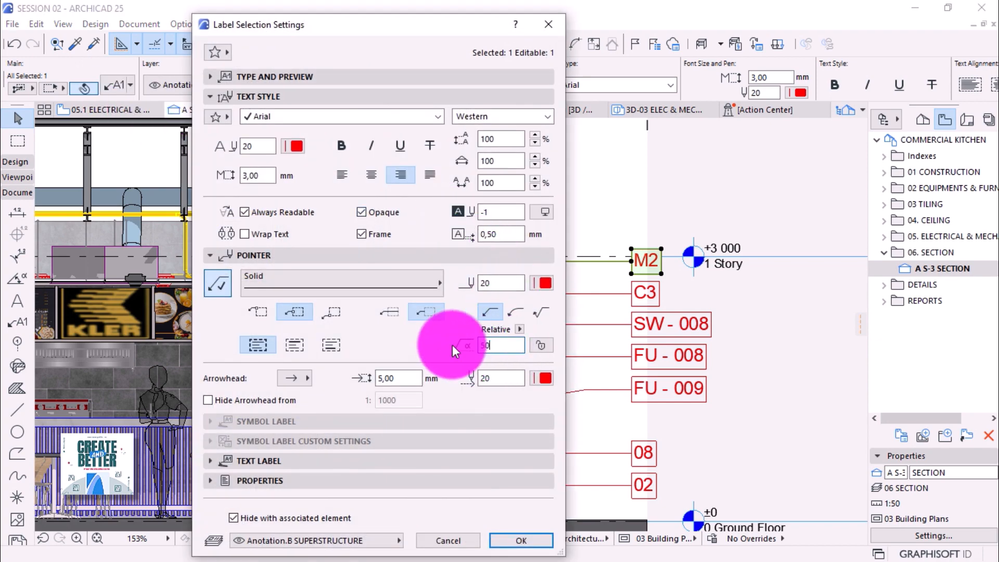
{"action": "key", "text": "Return"}
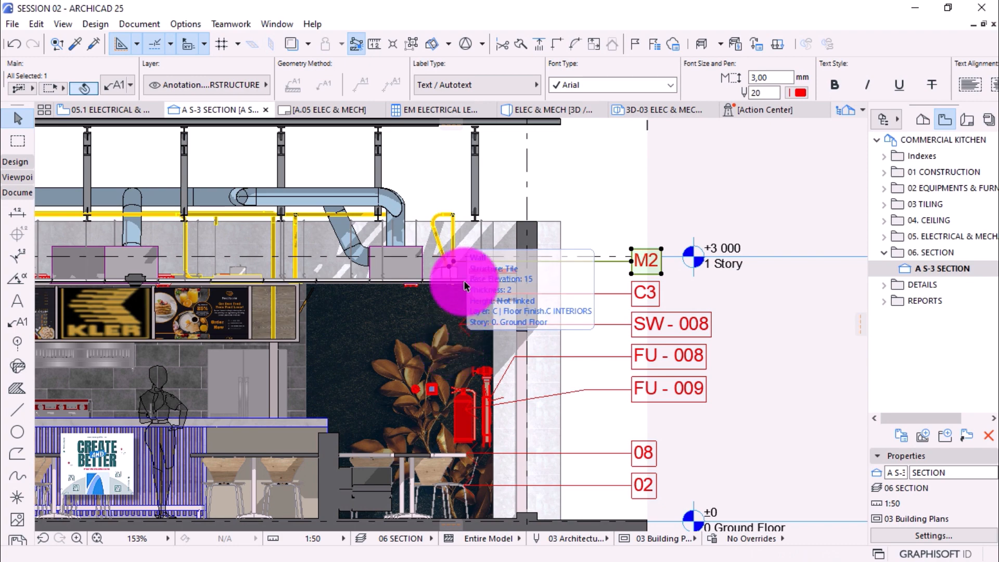
{"action": "scroll", "coordinate": [458, 254], "scroll_direction": "up", "scroll_amount": 4}
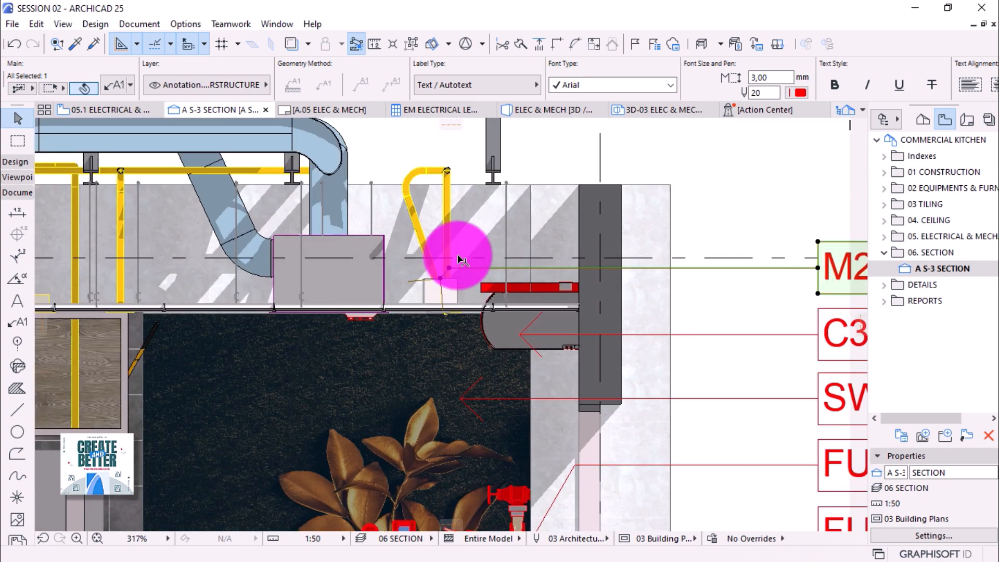
{"action": "left_click", "coordinate": [113, 86]}
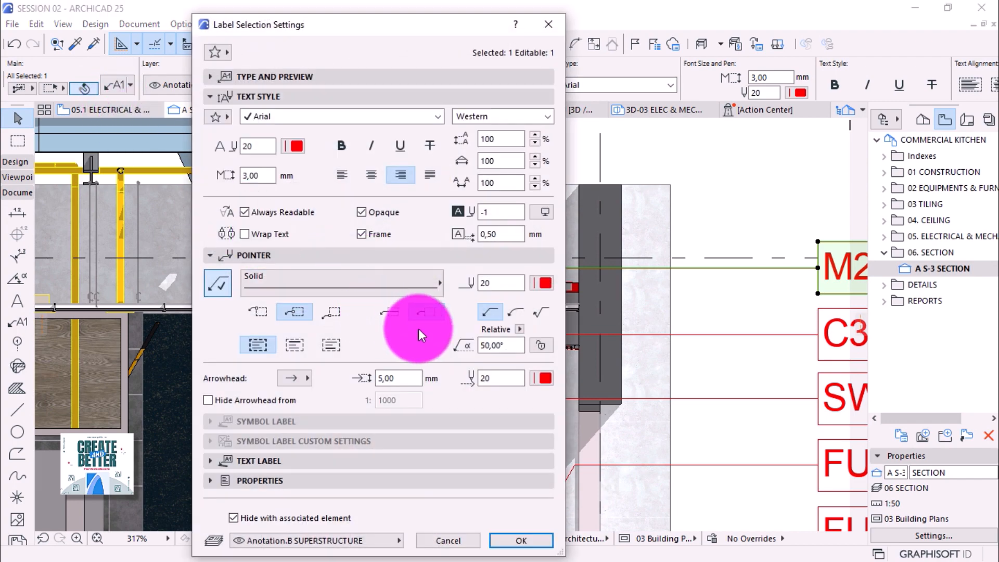
{"action": "left_click_drag", "start_coordinate": [512, 350], "coordinate": [479, 347]}
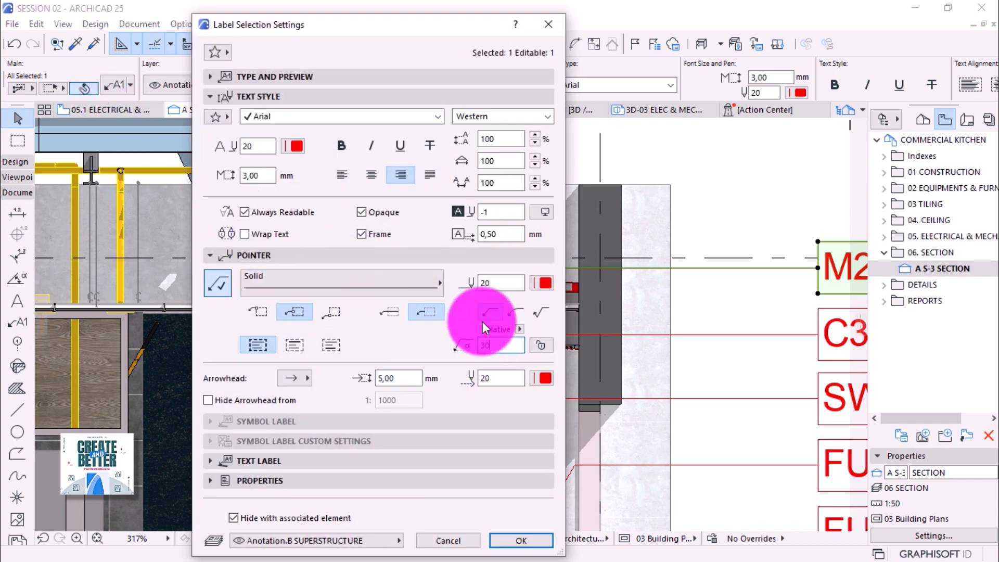
{"action": "type", "text": "30"}
{"action": "key", "text": "Return"}
Reposition the M2 leader's bend point so it angles down to the ductwork.
{"action": "left_click_drag", "start_coordinate": [482, 322], "coordinate": [445, 299]}
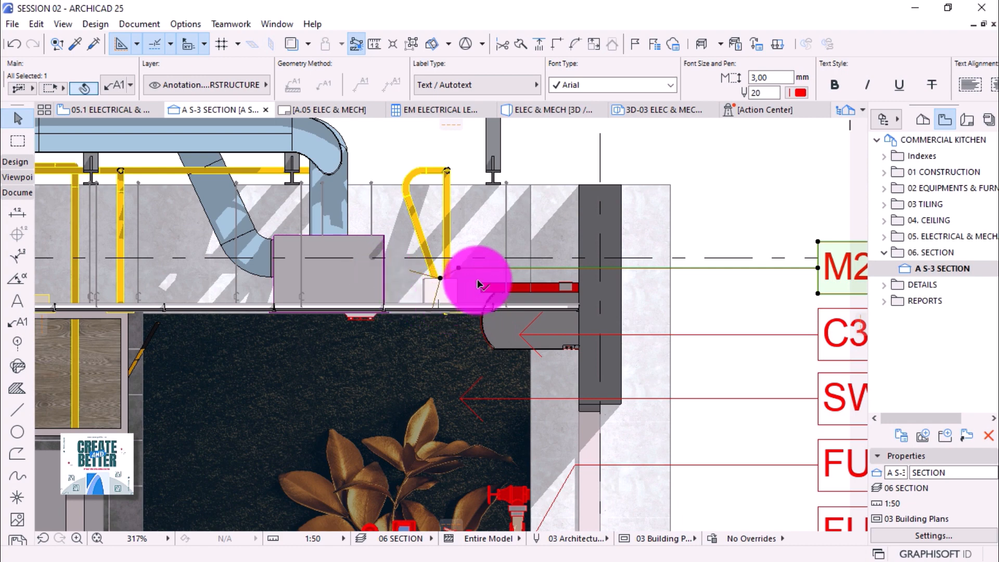
{"action": "scroll", "coordinate": [478, 283], "scroll_direction": "down", "scroll_amount": 5}
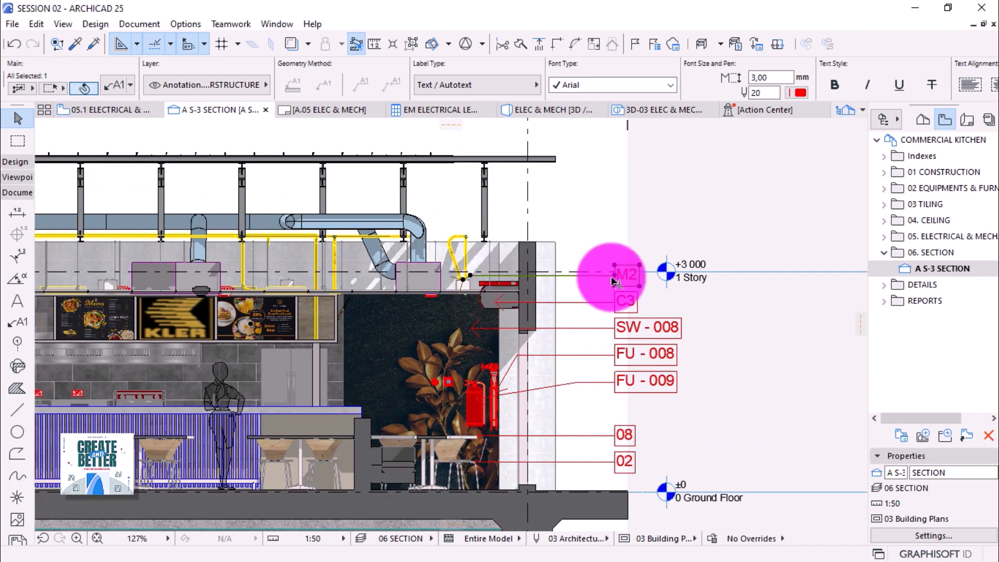
{"action": "left_click", "coordinate": [616, 280]}
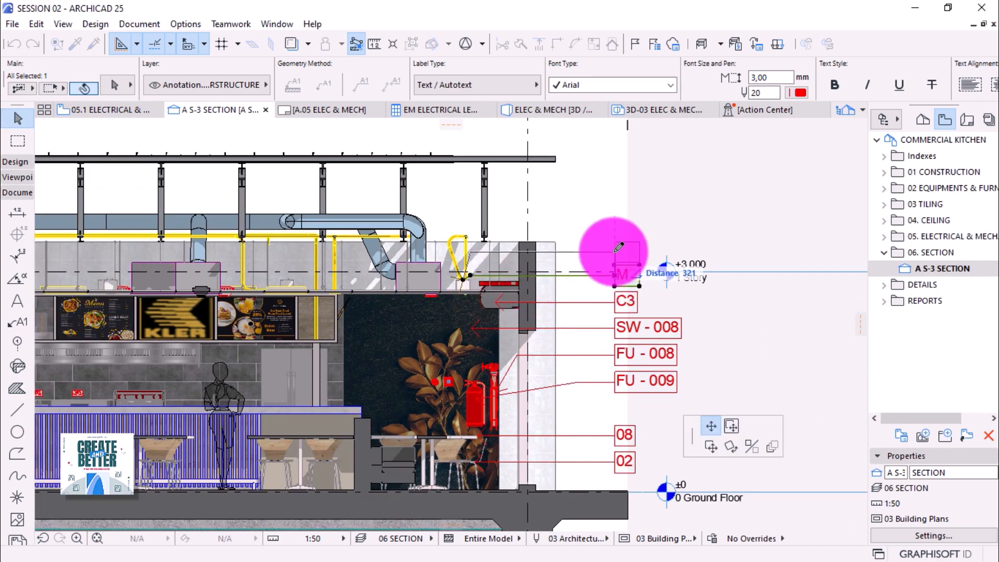
{"action": "key", "text": "Escape"}
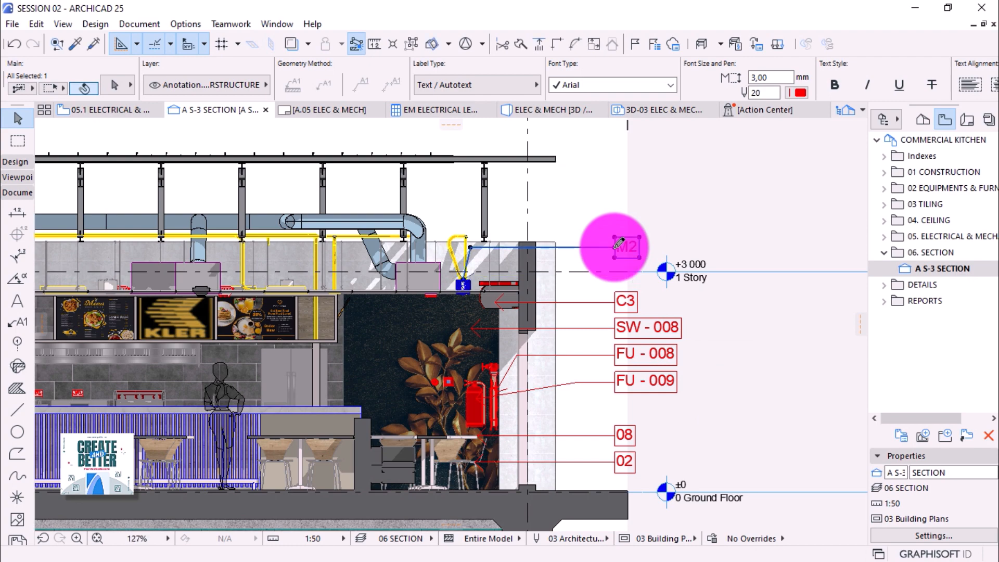
{"action": "key", "text": "Escape"}
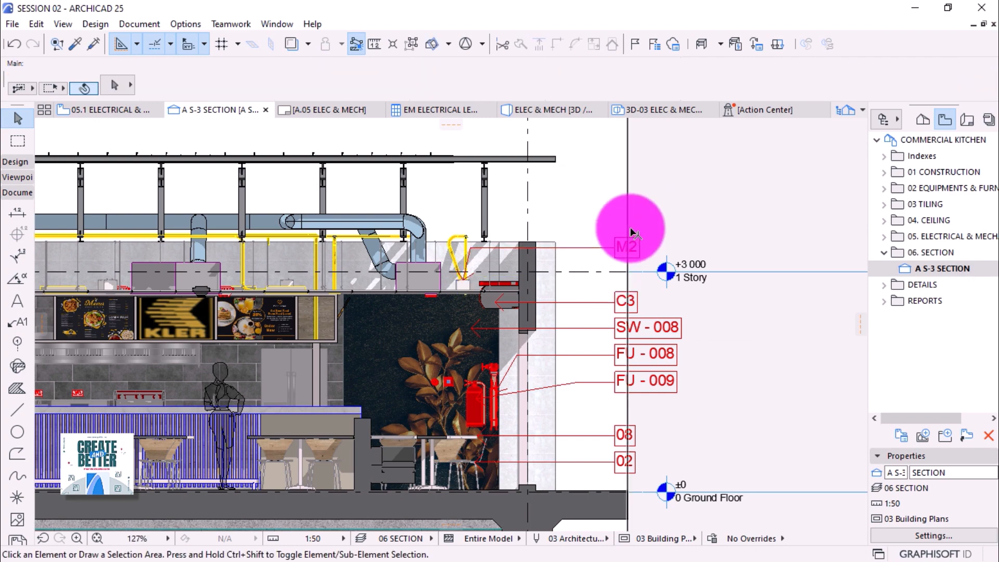
{"action": "scroll", "coordinate": [620, 226], "scroll_direction": "down", "scroll_amount": 3}
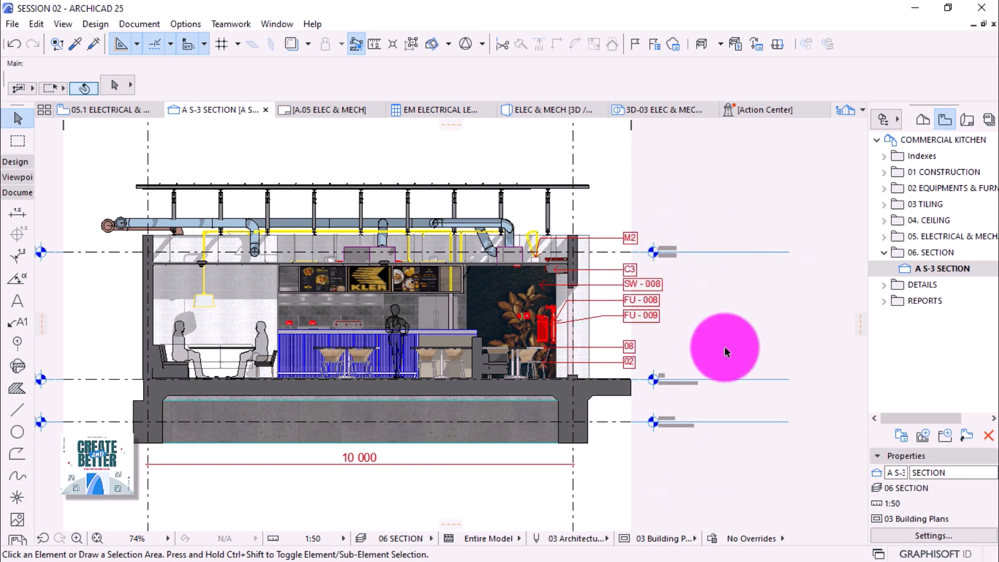
Set Show Story Levels to None in the A S-3 SECTION settings.
{"action": "left_click", "coordinate": [935, 272]}
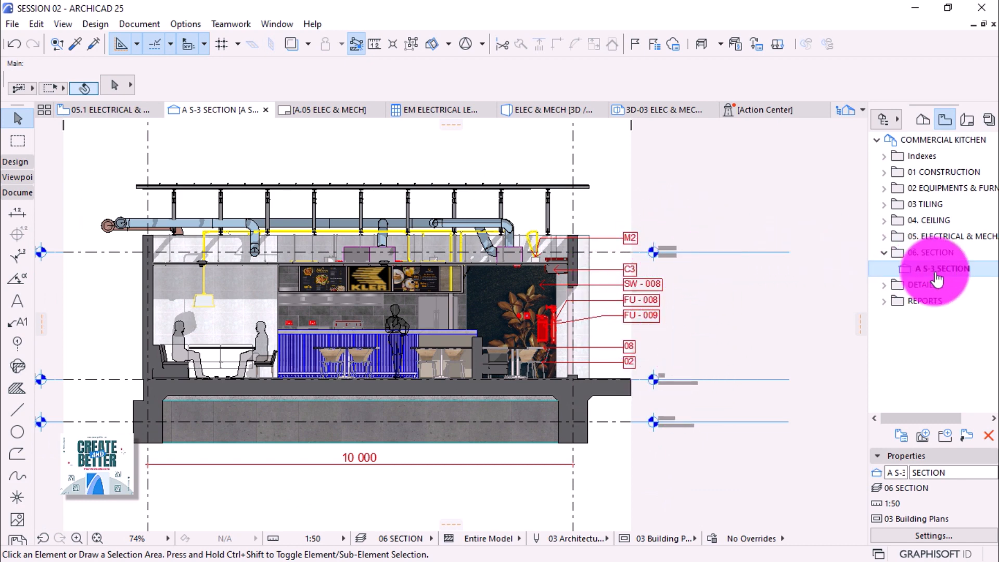
{"action": "right_click", "coordinate": [939, 271]}
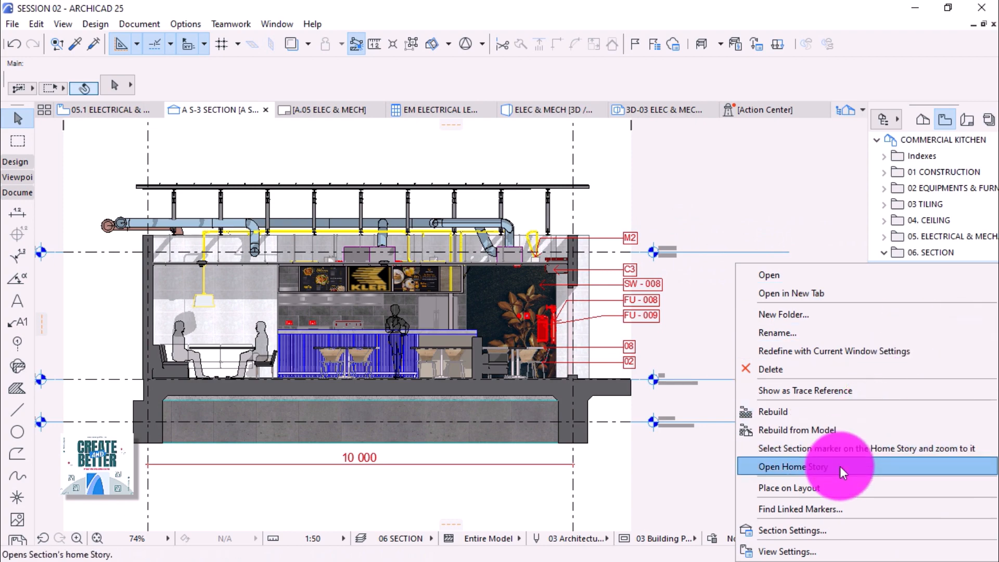
{"action": "left_click", "coordinate": [804, 528]}
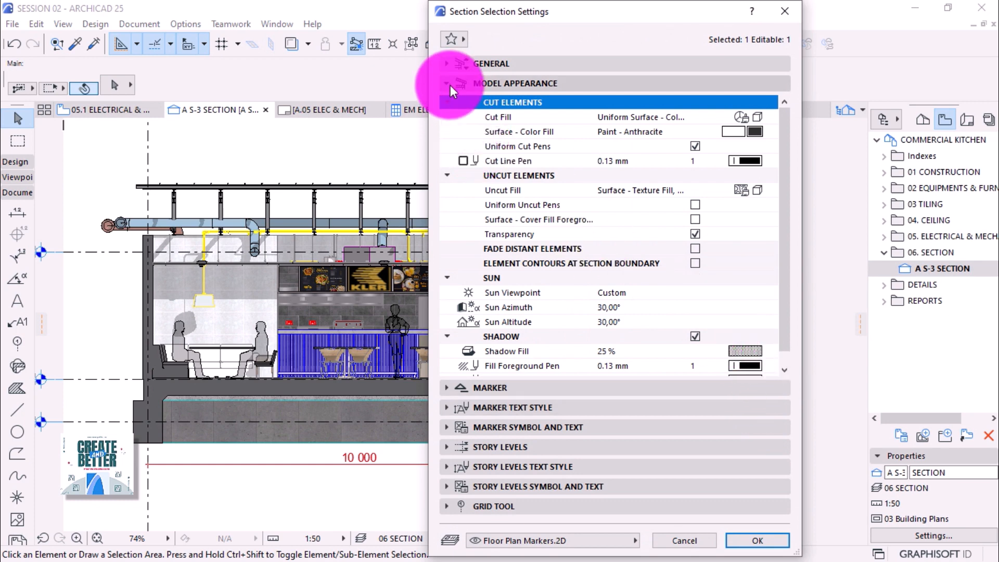
{"action": "left_click", "coordinate": [448, 102]}
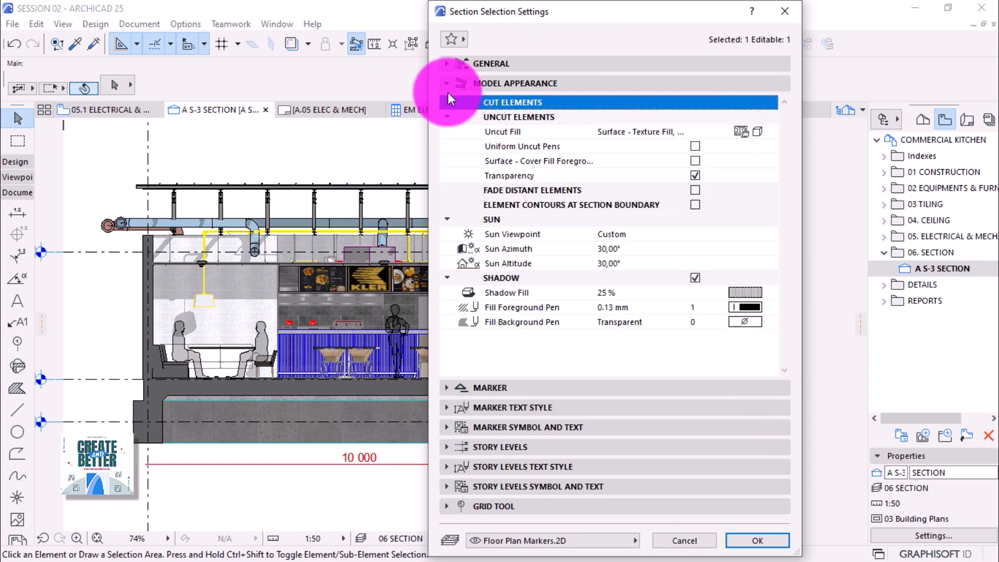
{"action": "left_click", "coordinate": [448, 85]}
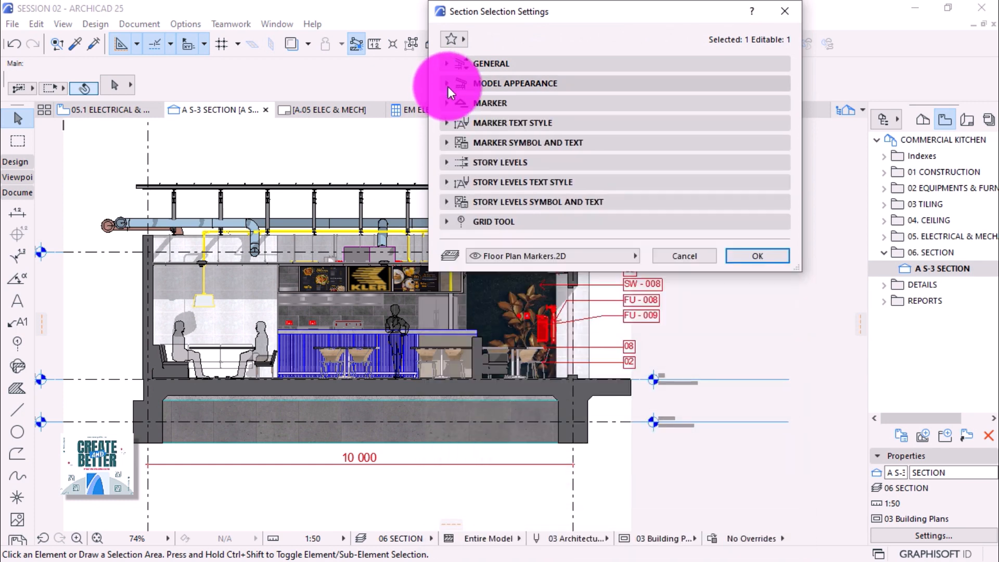
{"action": "left_click", "coordinate": [448, 162]}
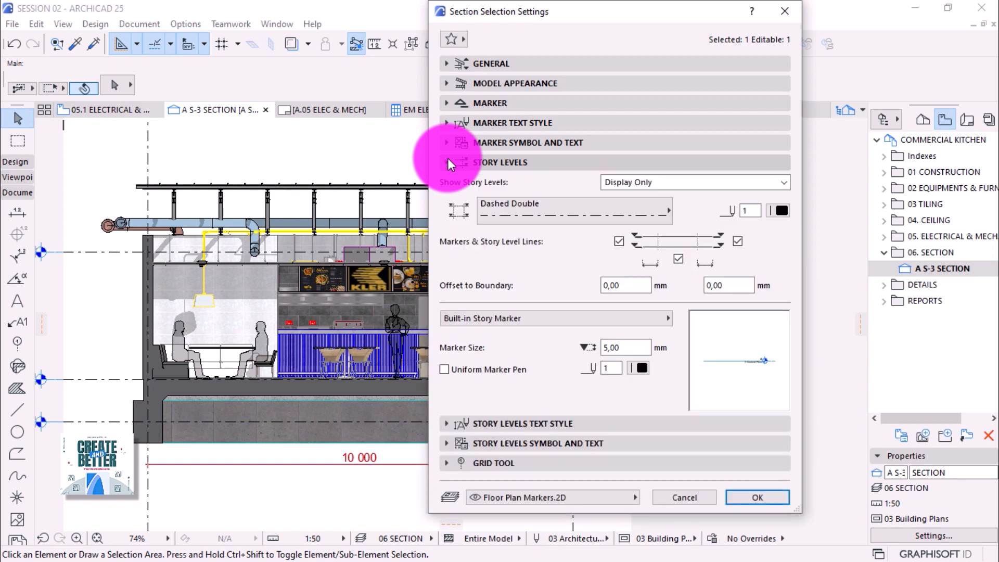
{"action": "left_click", "coordinate": [711, 183]}
{"action": "left_click", "coordinate": [651, 195]}
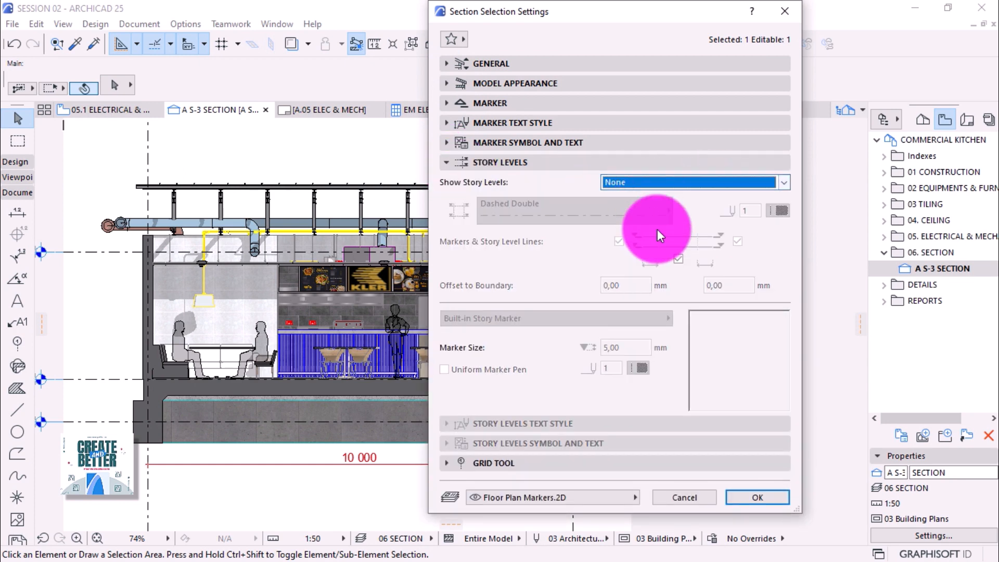
{"action": "left_click", "coordinate": [756, 486]}
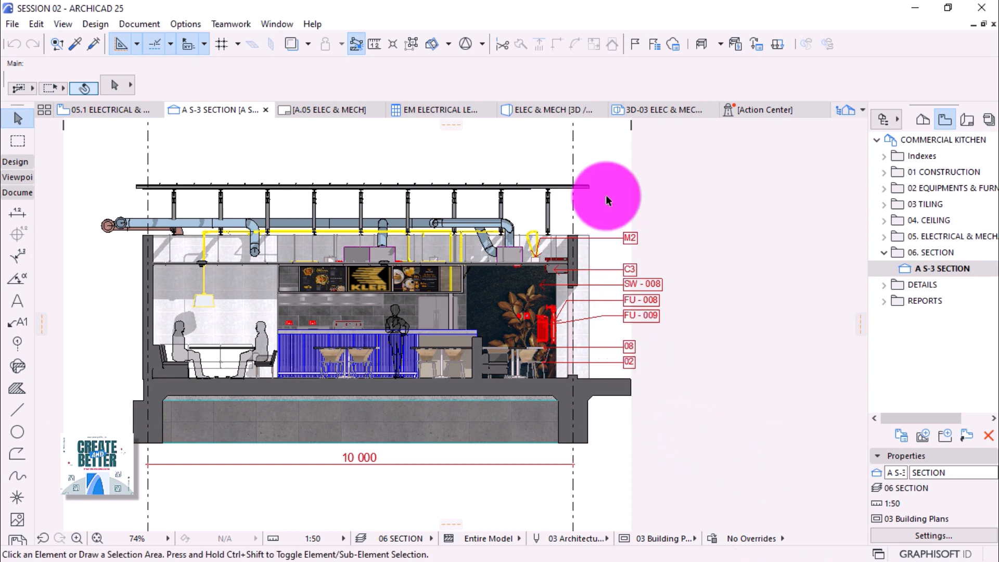
Add ID labels to the duct bend and the roof beam.
{"action": "scroll", "coordinate": [611, 176], "scroll_direction": "up", "scroll_amount": 2}
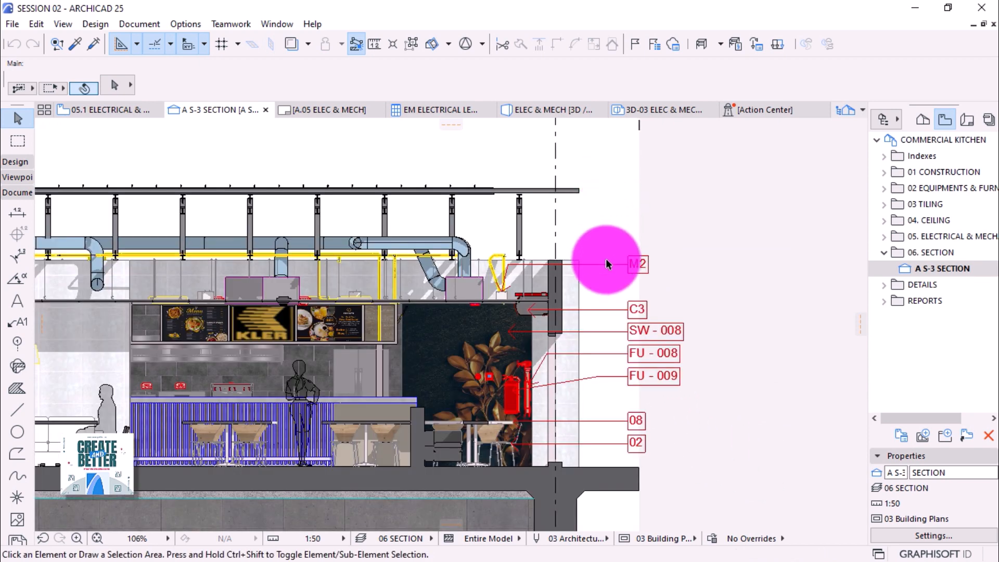
{"action": "left_click", "coordinate": [615, 311], "text": "alt"}
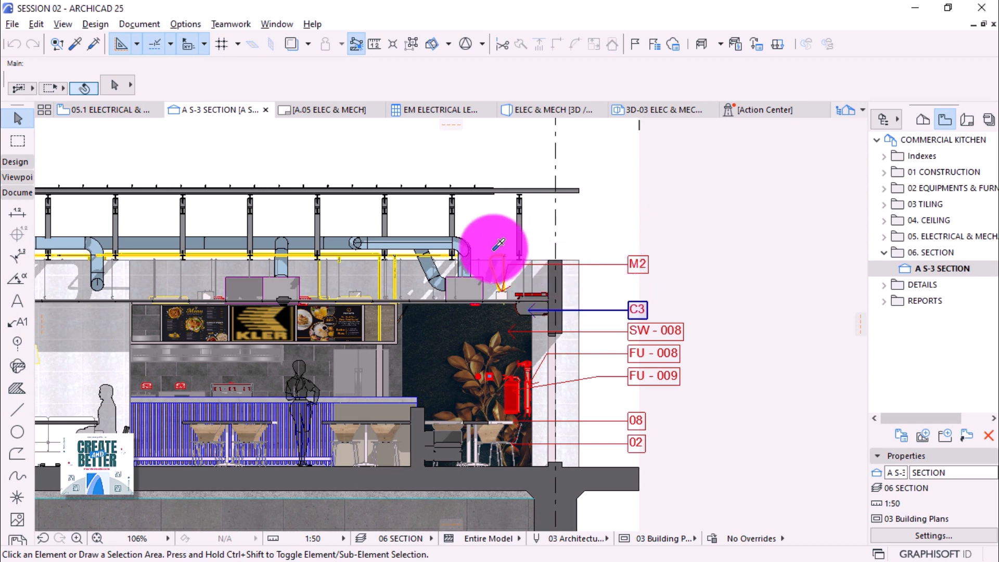
{"action": "left_click", "coordinate": [462, 239]}
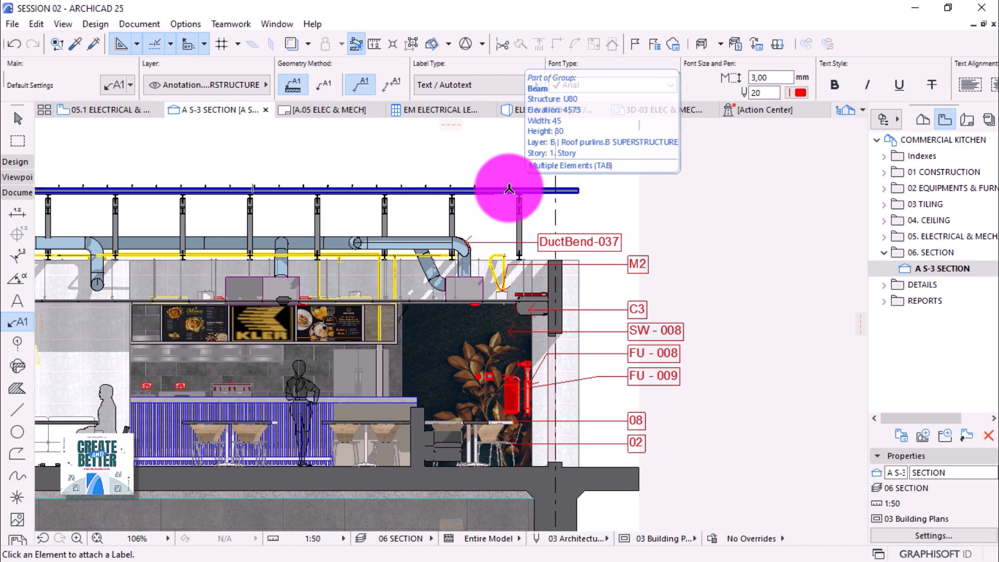
{"action": "left_click", "coordinate": [573, 189]}
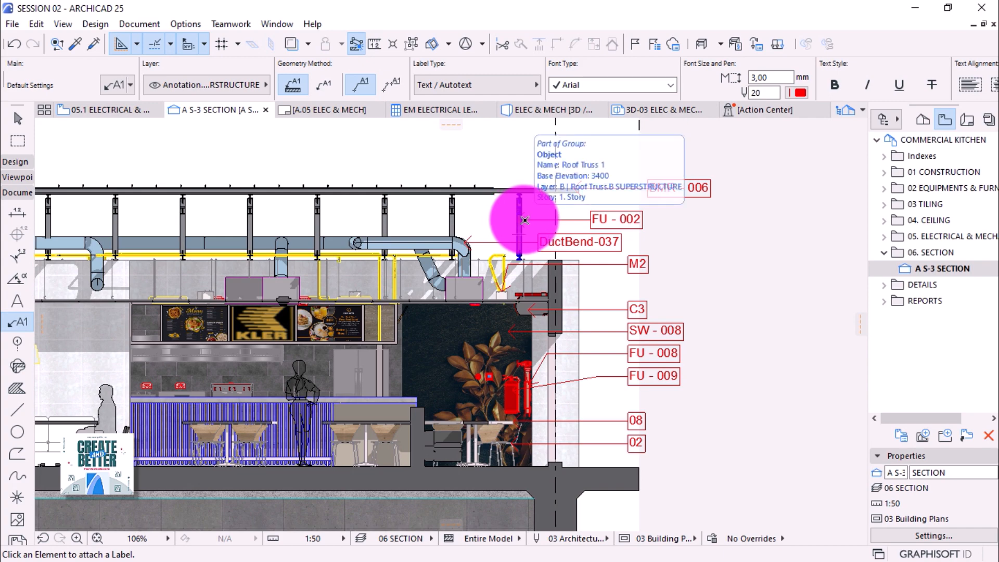
{"action": "scroll", "coordinate": [682, 180], "scroll_direction": "up", "scroll_amount": 1}
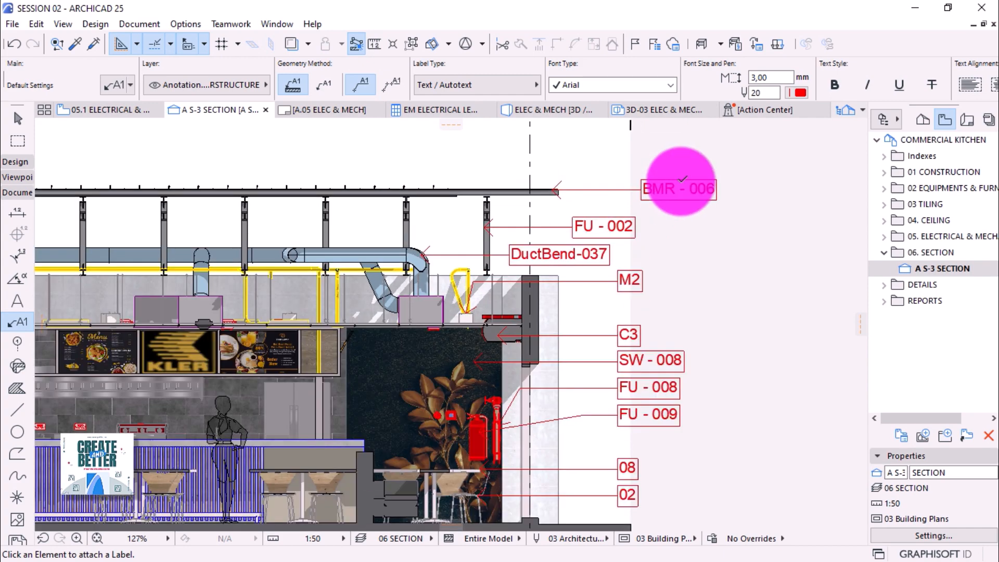
Move the DuctBend-037 label into the right-hand label column.
{"action": "left_click", "coordinate": [18, 119]}
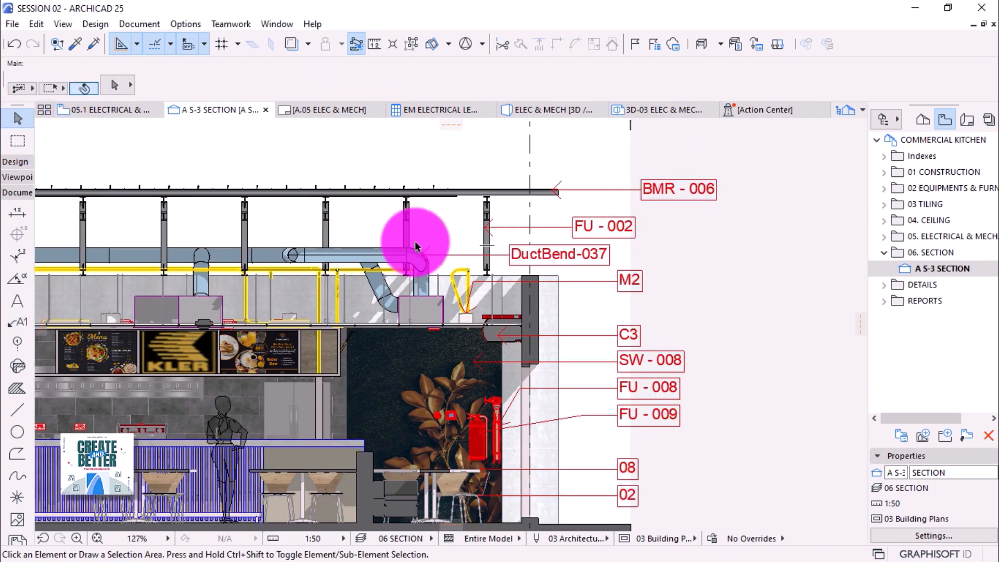
{"action": "left_click", "coordinate": [573, 229]}
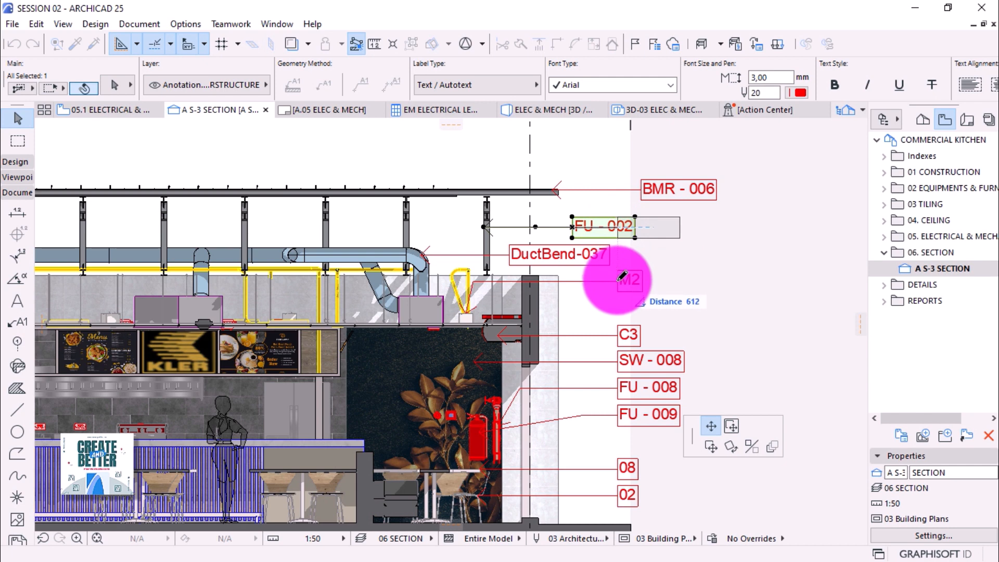
{"action": "left_click", "coordinate": [509, 257]}
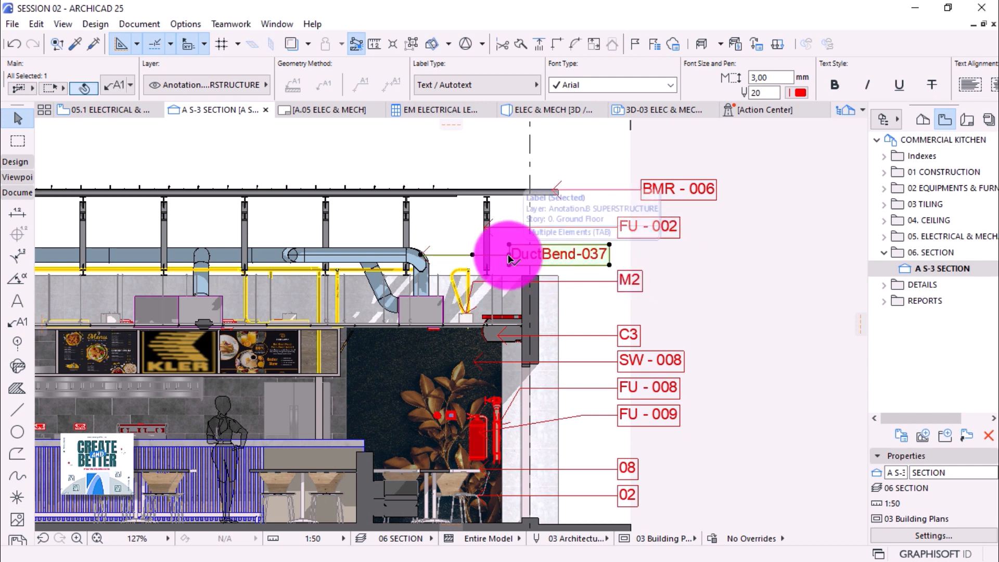
{"action": "left_click", "coordinate": [509, 257]}
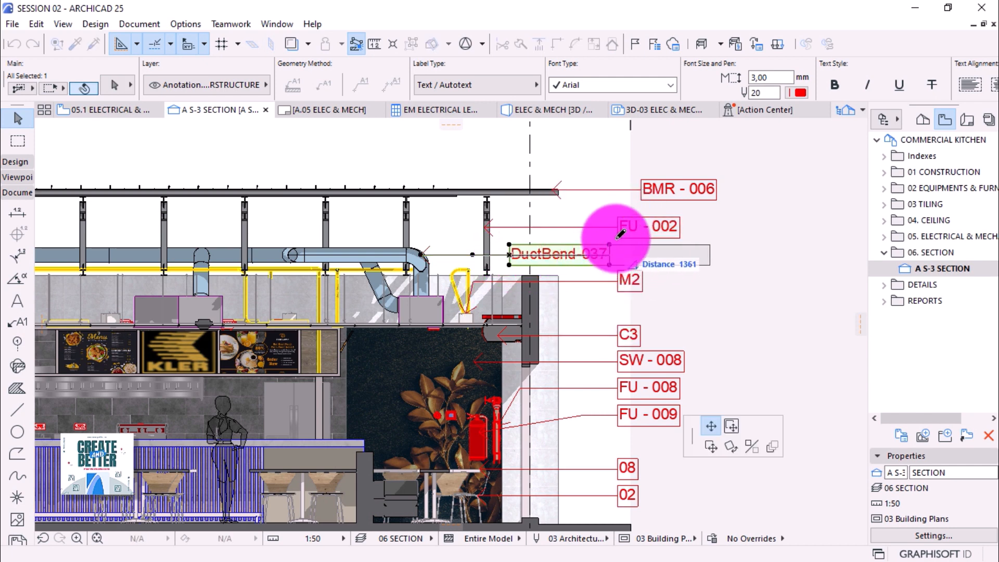
{"action": "left_click", "coordinate": [618, 254]}
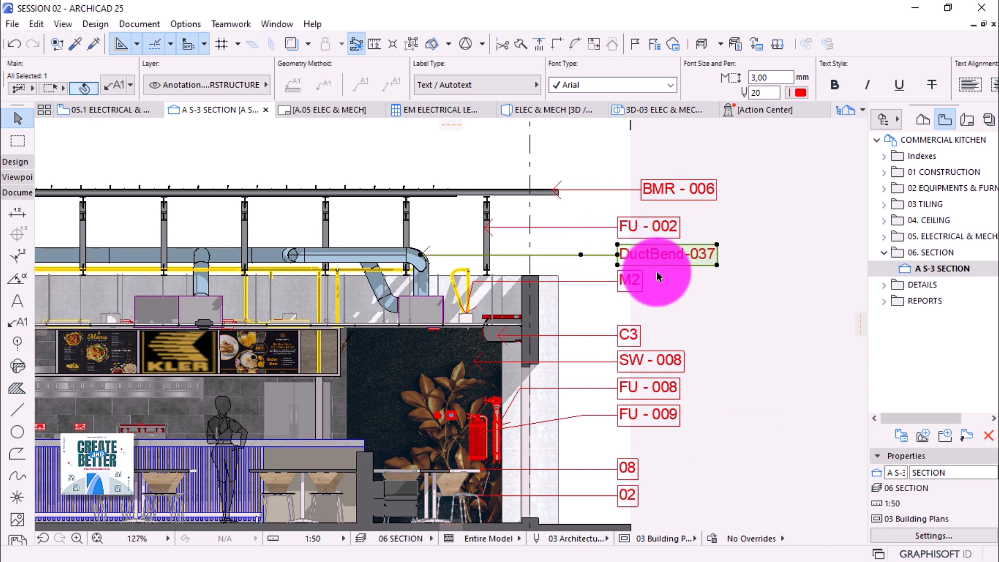
Align the BMR - 006 label with the other labels in the column.
{"action": "left_click", "coordinate": [643, 194]}
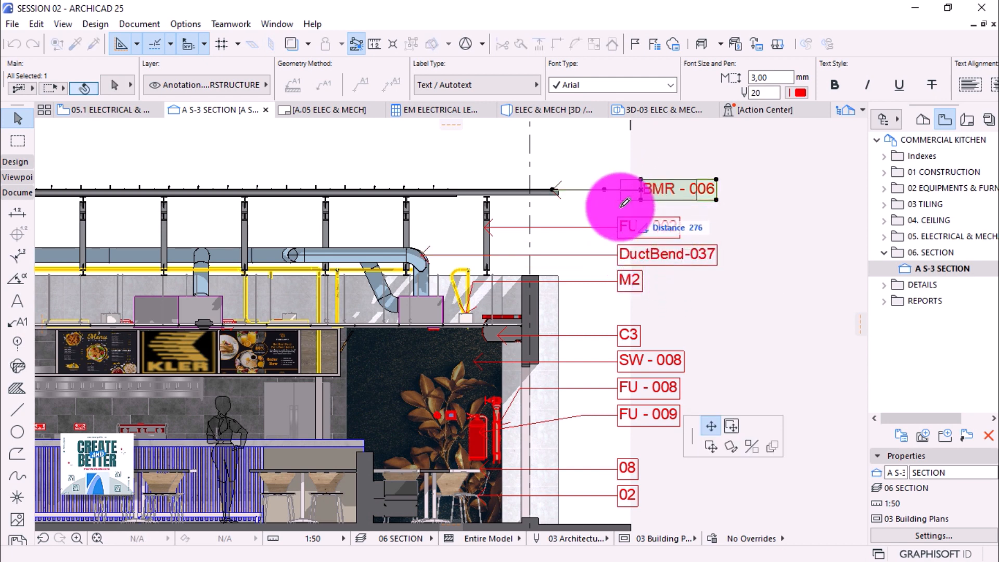
{"action": "left_click", "coordinate": [620, 225]}
{"action": "left_click", "coordinate": [649, 267]}
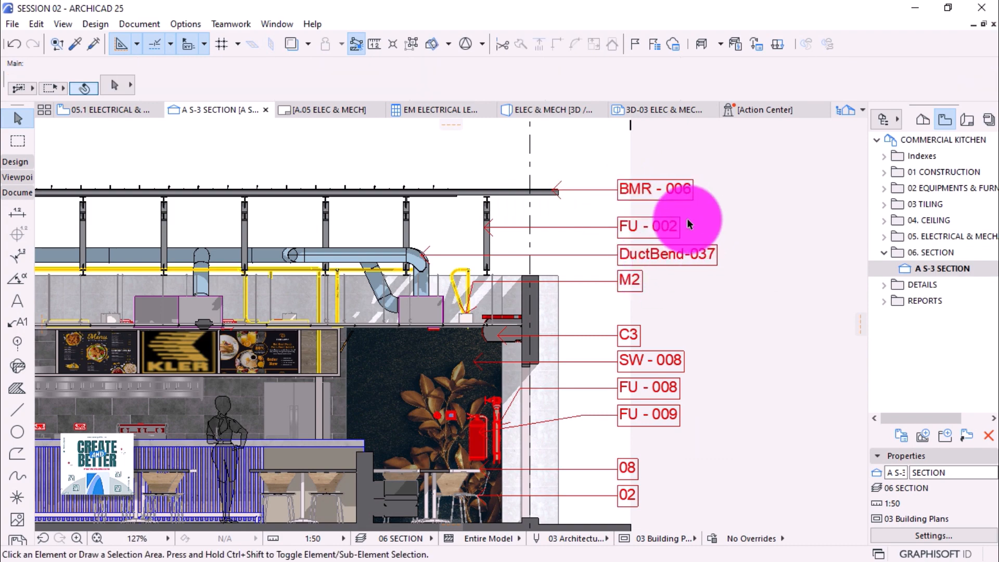
{"action": "scroll", "coordinate": [687, 219], "scroll_direction": "down", "scroll_amount": 3}
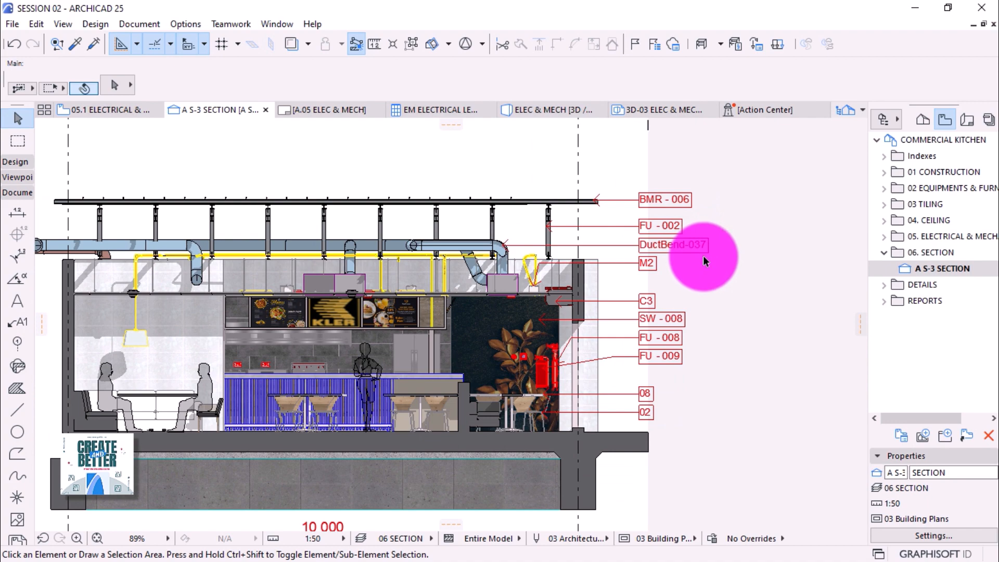
{"action": "scroll", "coordinate": [706, 284], "scroll_direction": "down", "scroll_amount": 1}
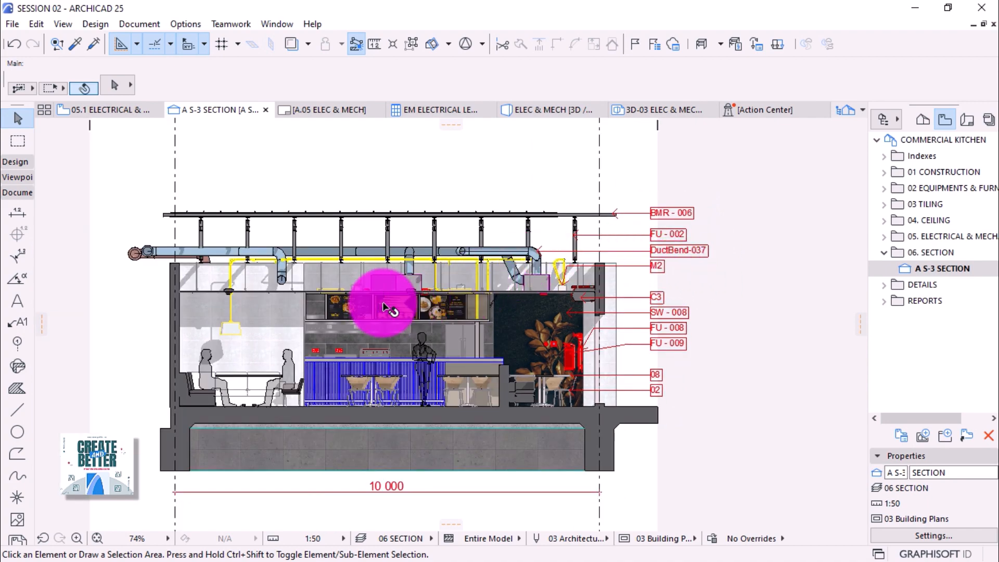
{"action": "scroll", "coordinate": [713, 343], "scroll_direction": "down", "scroll_amount": 2}
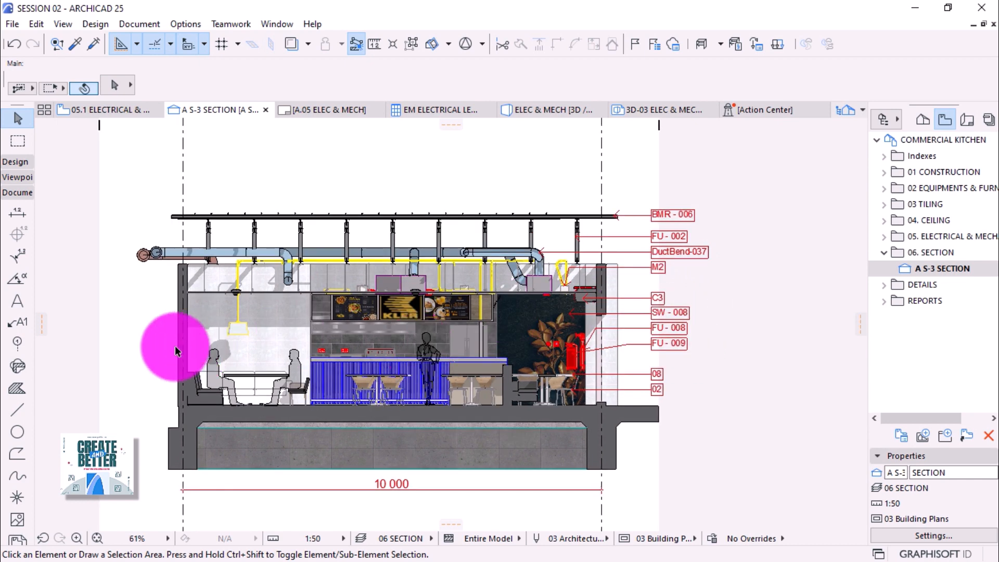
{"action": "scroll", "coordinate": [131, 337], "scroll_direction": "up", "scroll_amount": 2}
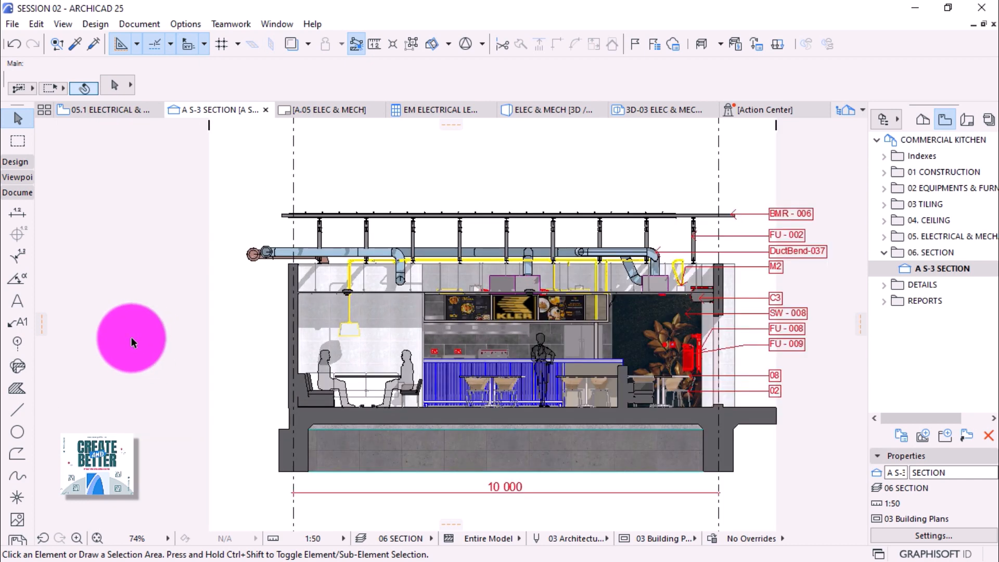
Pick up the SW - 008 label's style for new labels.
{"action": "left_click", "coordinate": [752, 315], "text": "alt"}
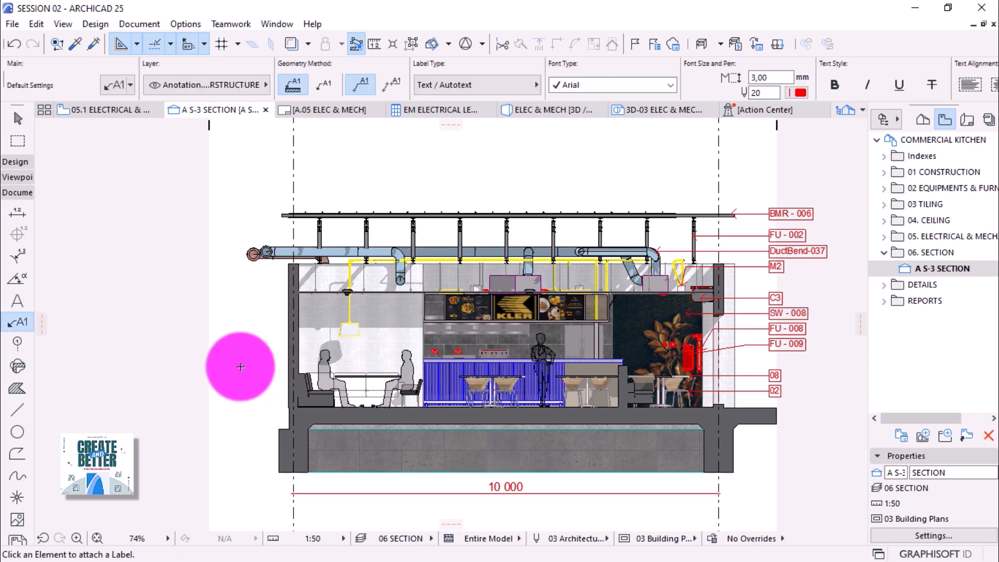
{"action": "scroll", "coordinate": [241, 367], "scroll_direction": "up", "scroll_amount": 2}
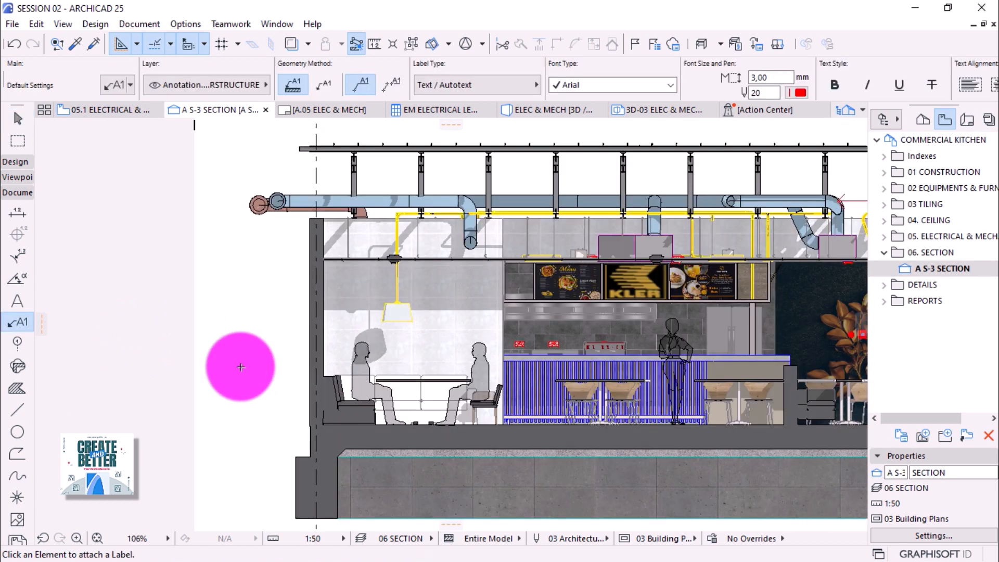
{"action": "key", "text": "Escape"}
Mirror the sofa's 11 label to the left side, its leader pointing to the bench.
{"action": "left_click", "coordinate": [332, 398]}
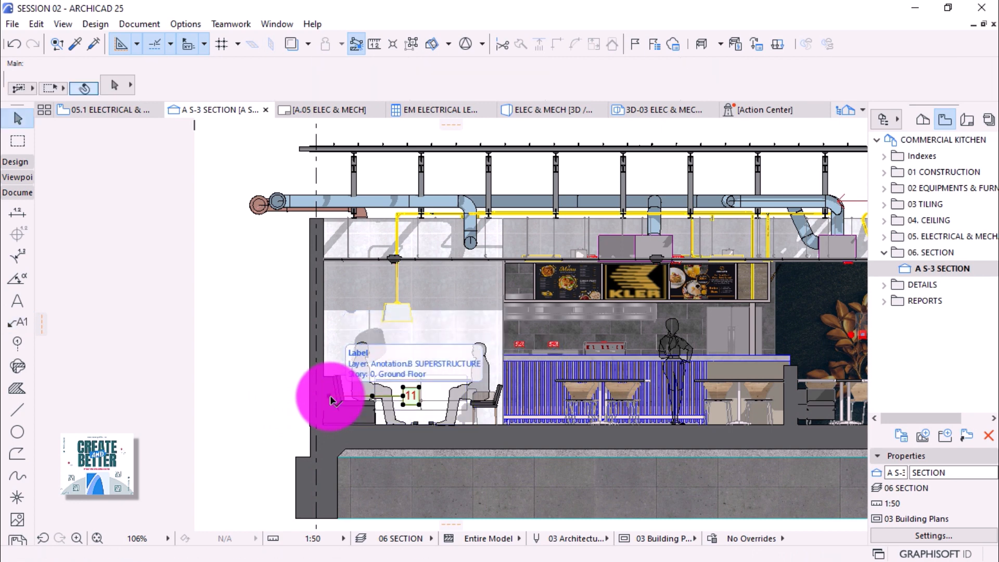
{"action": "left_click", "coordinate": [331, 397]}
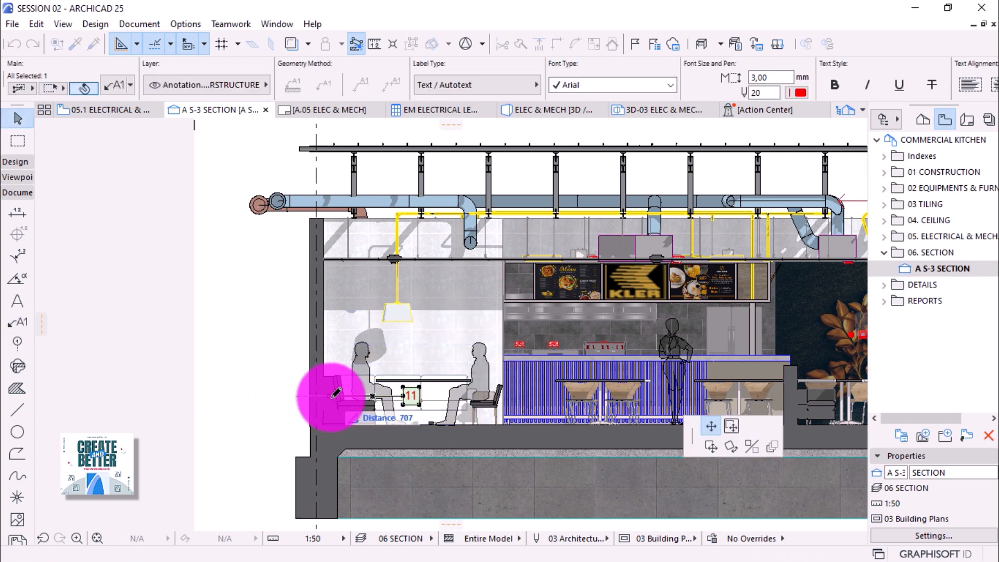
{"action": "left_click", "coordinate": [752, 446]}
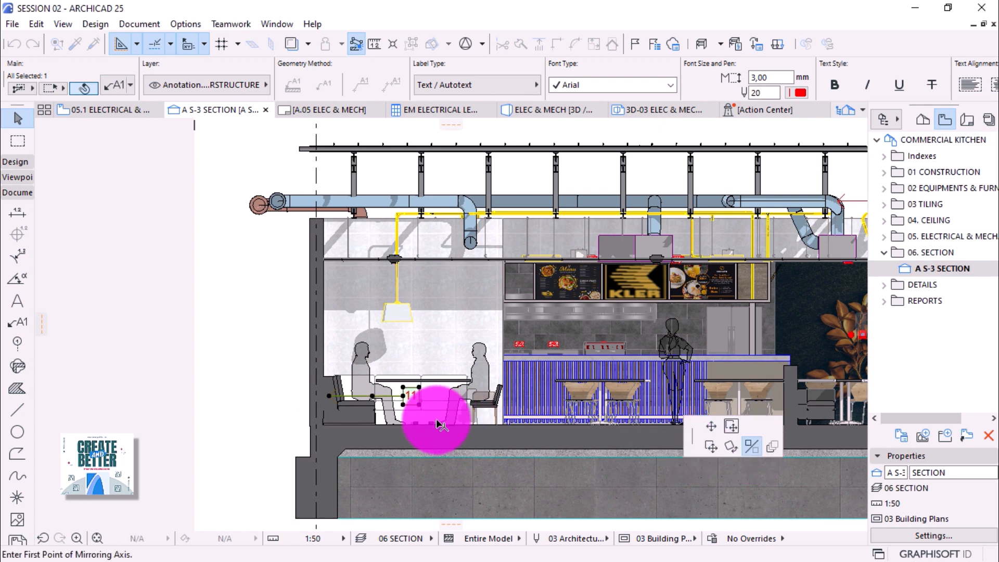
{"action": "left_click", "coordinate": [329, 398]}
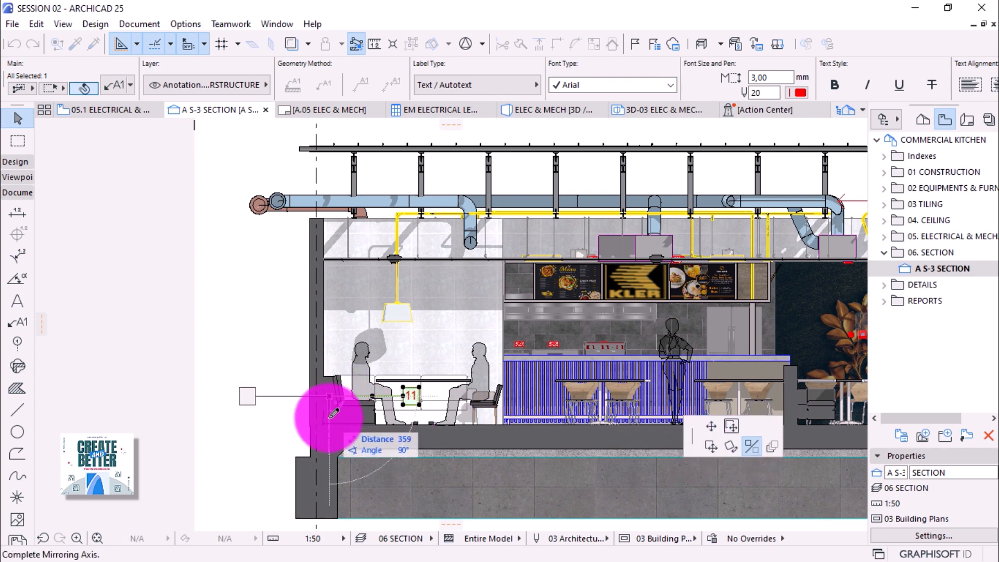
{"action": "left_click", "coordinate": [333, 412]}
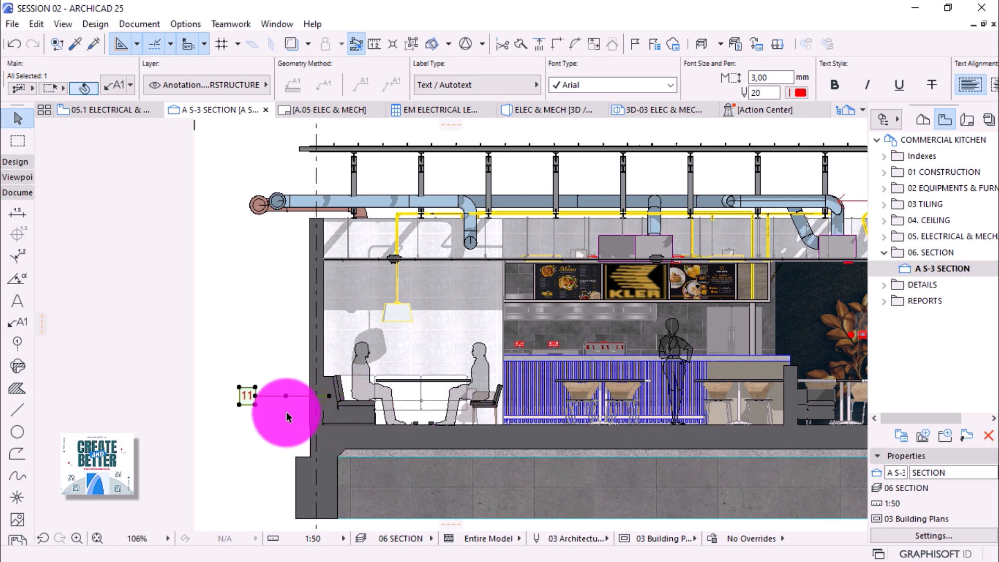
{"action": "left_click", "coordinate": [218, 364]}
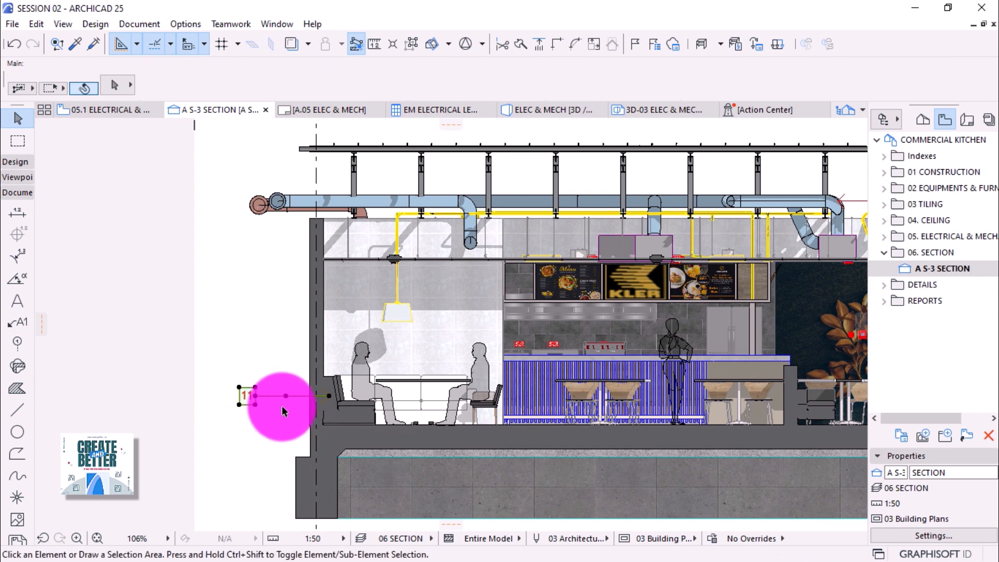
{"action": "left_click", "coordinate": [285, 396], "text": "alt"}
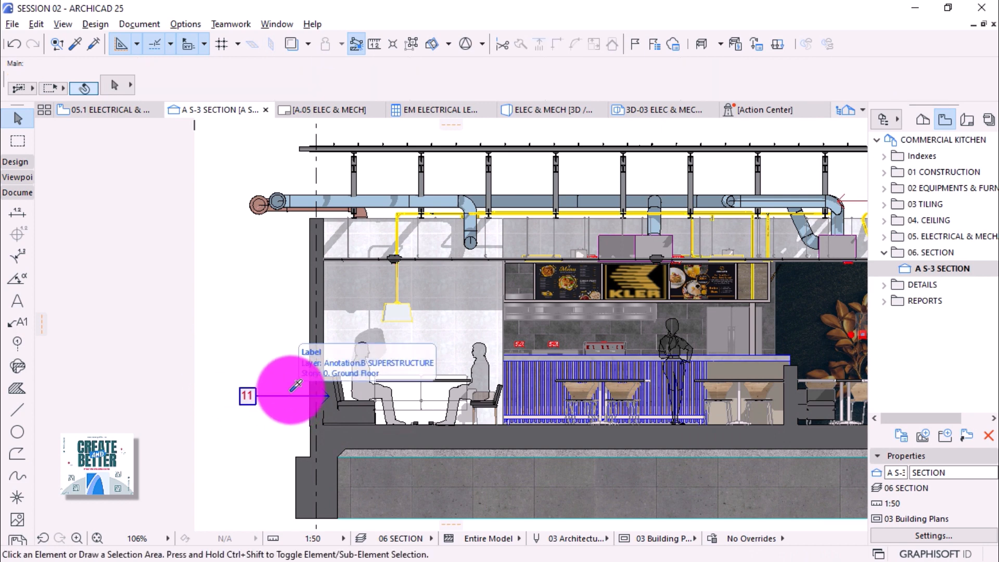
Attach an 09 ID label to the booth table and select it.
{"action": "left_click", "coordinate": [387, 383]}
{"action": "scroll", "coordinate": [330, 397], "scroll_direction": "up", "scroll_amount": 3}
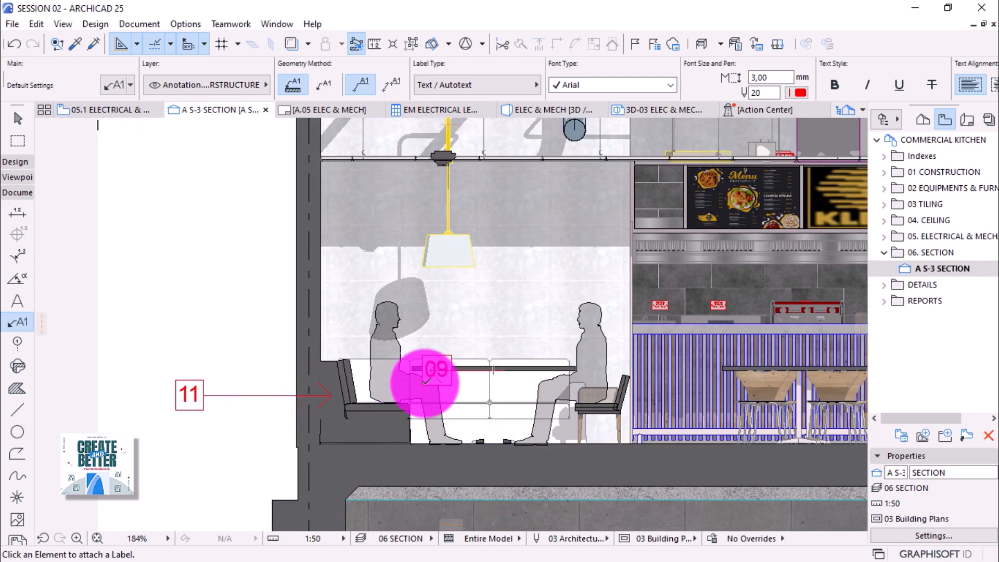
{"action": "key", "text": "Escape"}
{"action": "left_click", "coordinate": [434, 369]}
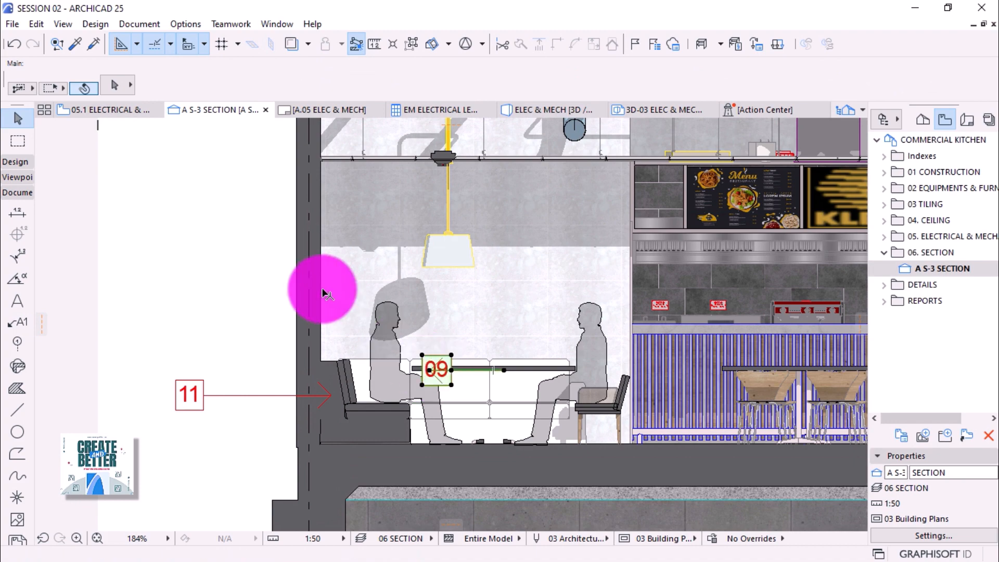
In Label Selection Settings > Text Label, set the 09 label's text angle to 90°.
{"action": "left_click", "coordinate": [117, 86]}
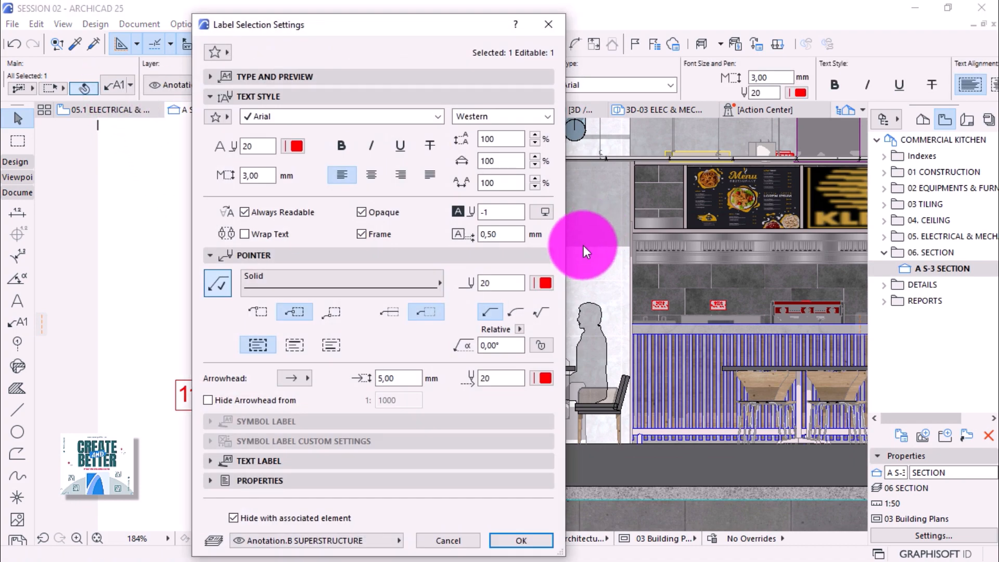
{"action": "left_click", "coordinate": [276, 461]}
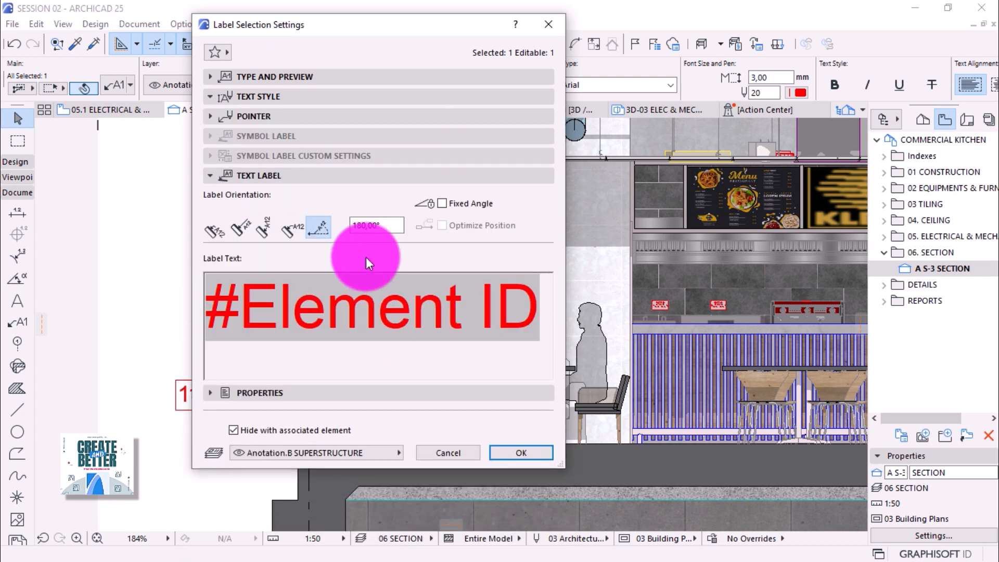
{"action": "left_click_drag", "start_coordinate": [388, 227], "coordinate": [340, 227]}
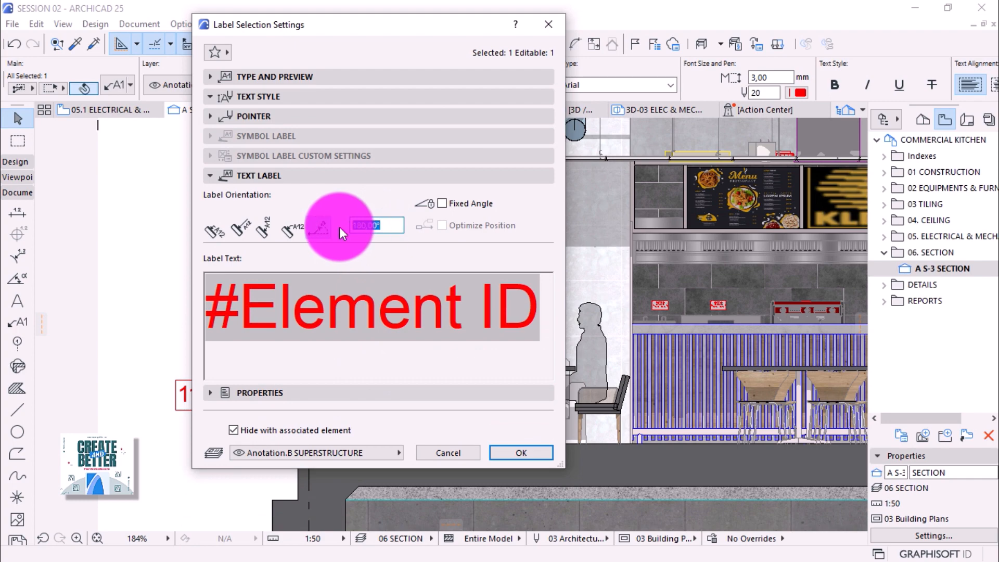
{"action": "key", "text": "Return"}
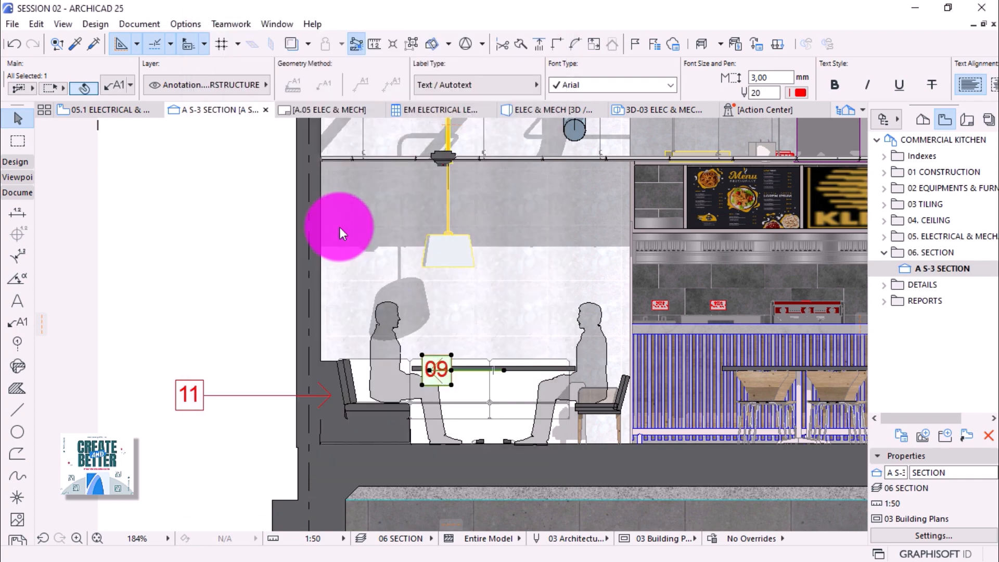
{"action": "left_click", "coordinate": [118, 83]}
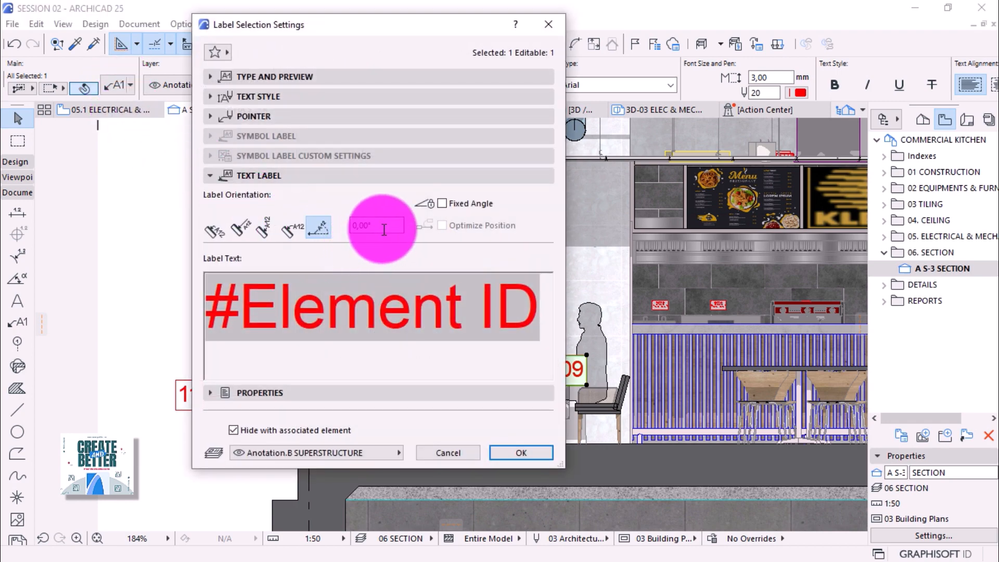
{"action": "double_click", "coordinate": [357, 227]}
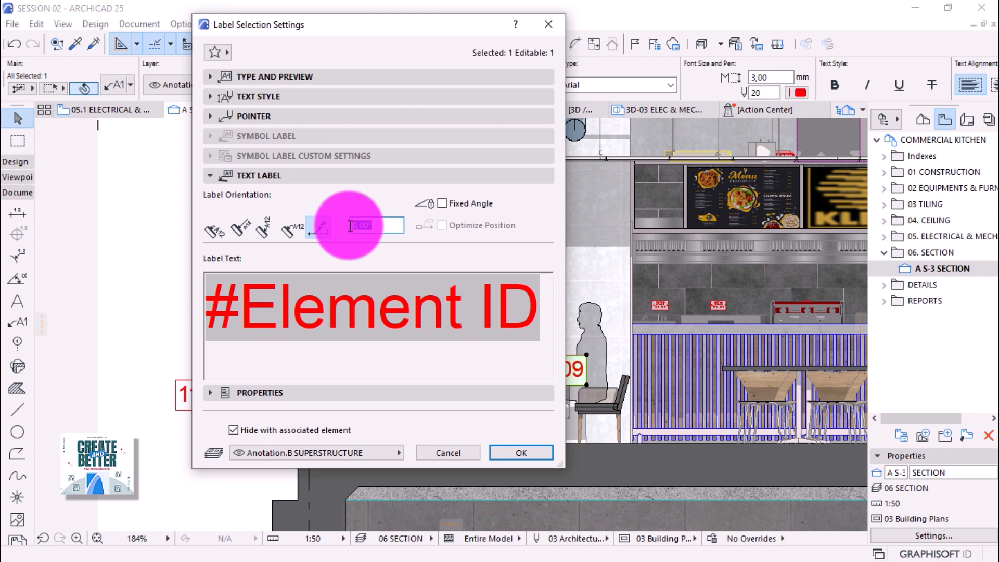
{"action": "key", "text": "Return"}
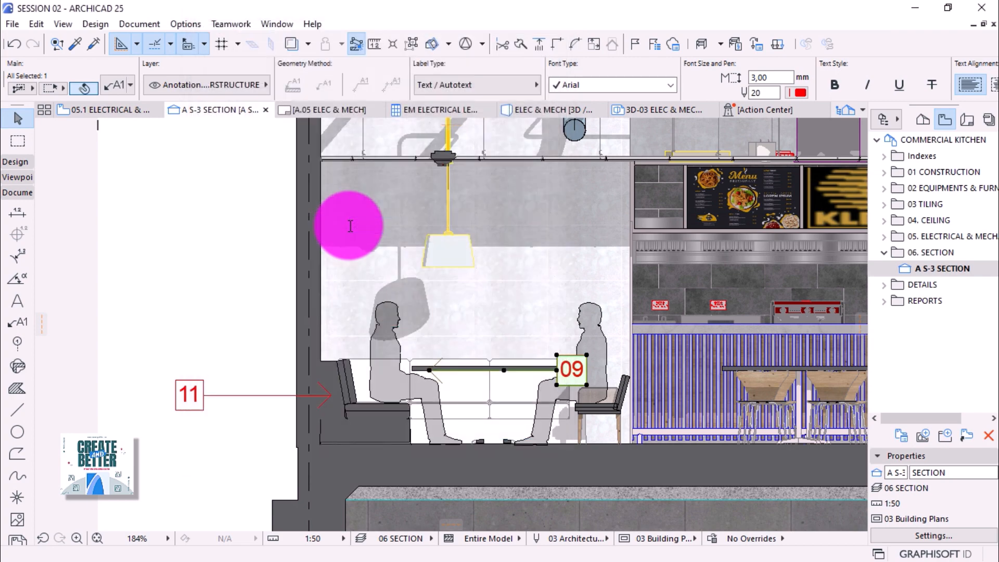
Change the 09 label's angle to 120°, then to a custom 180°.
{"action": "left_click", "coordinate": [111, 86]}
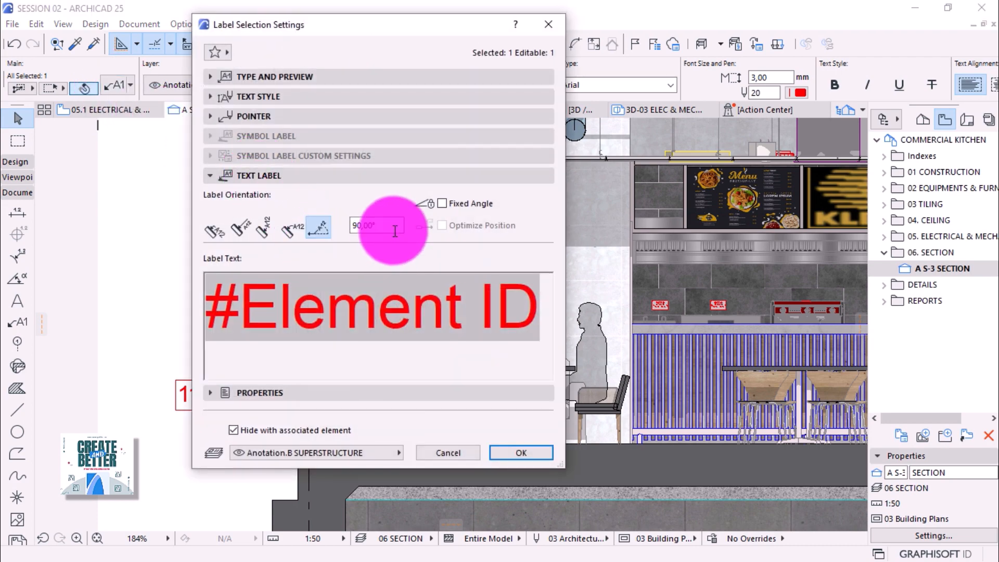
{"action": "left_click_drag", "start_coordinate": [396, 228], "coordinate": [326, 228]}
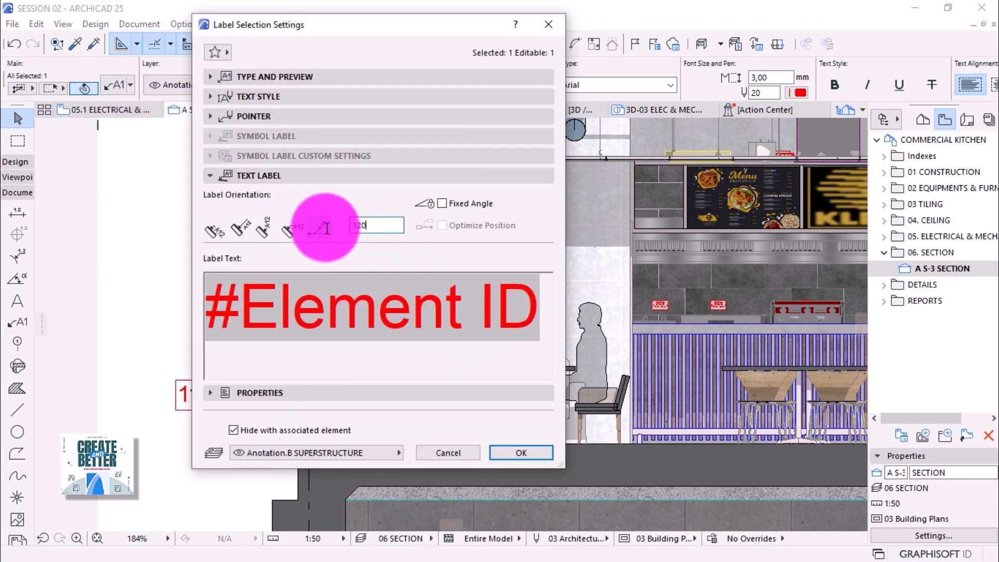
{"action": "type", "text": "120"}
{"action": "key", "text": "Return"}
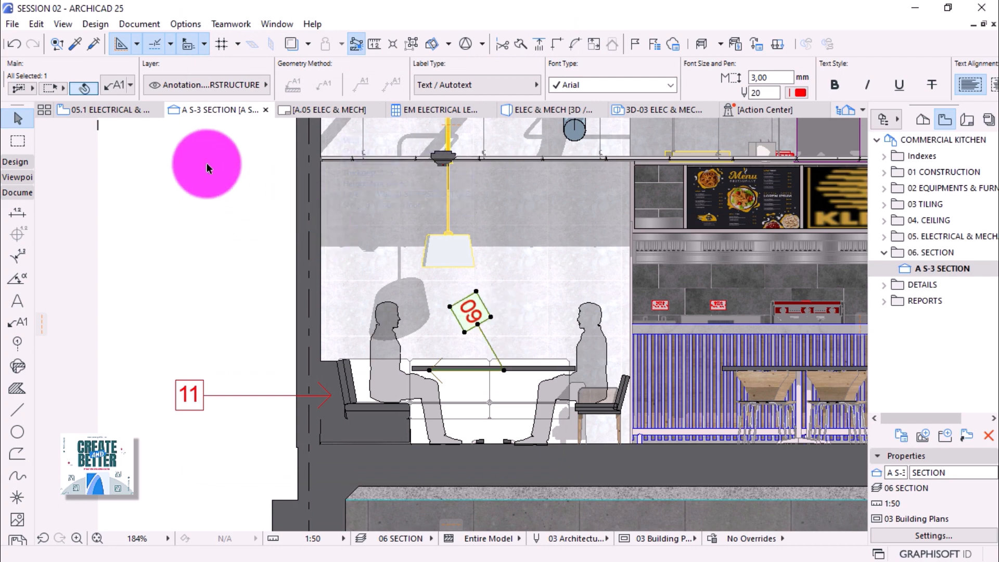
{"action": "left_click", "coordinate": [121, 89]}
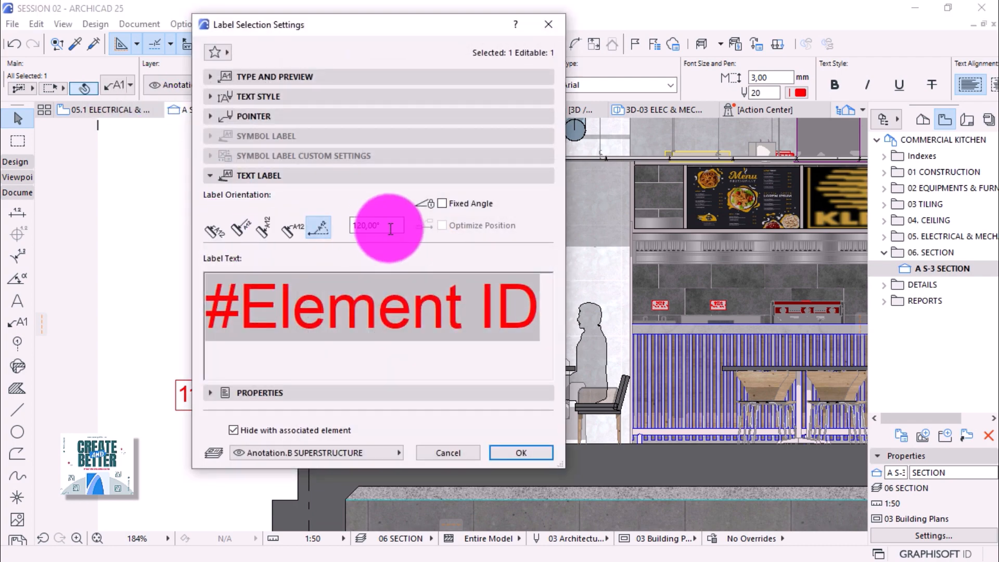
{"action": "left_click_drag", "start_coordinate": [397, 226], "coordinate": [330, 226]}
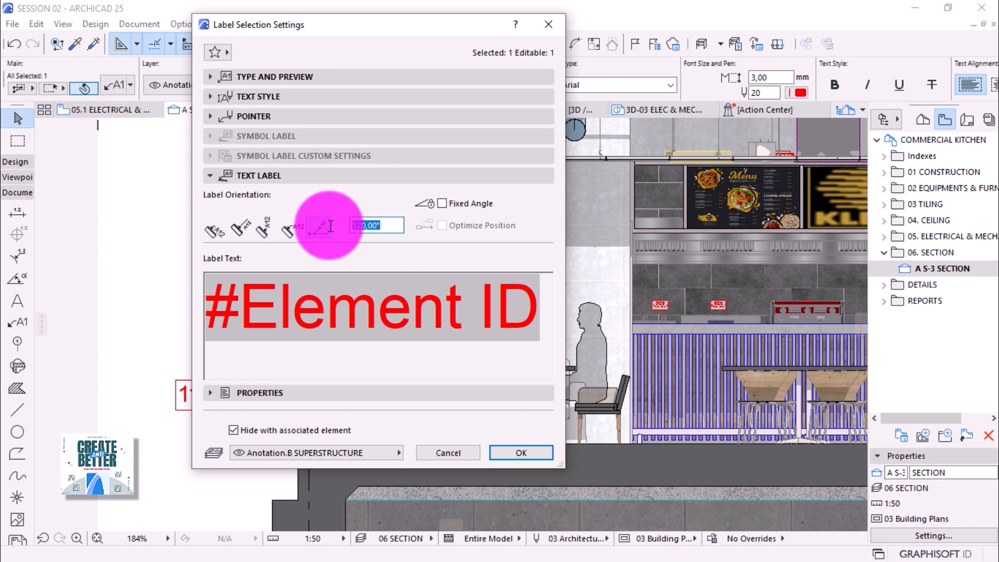
{"action": "left_click", "coordinate": [330, 226]}
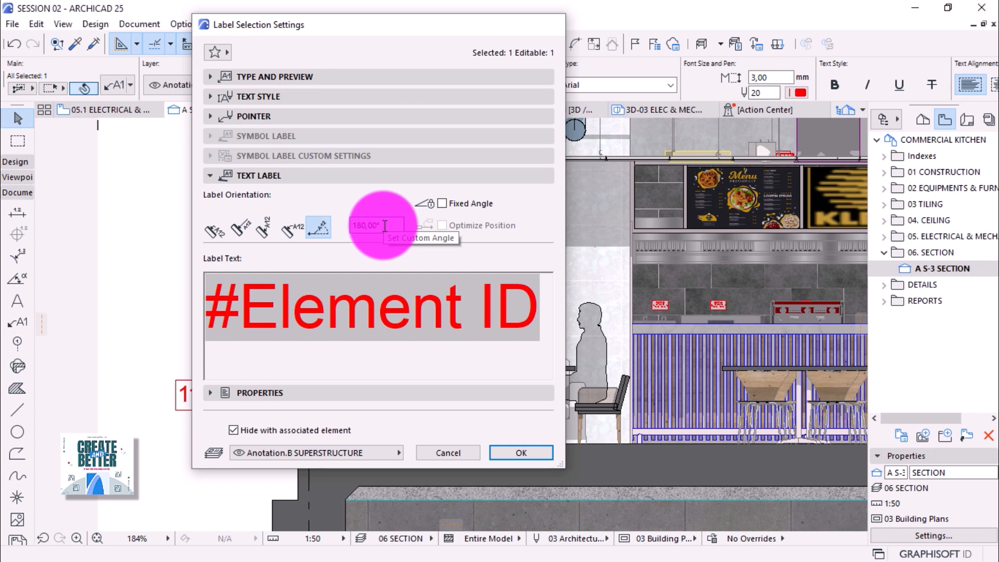
{"action": "key", "text": "Return"}
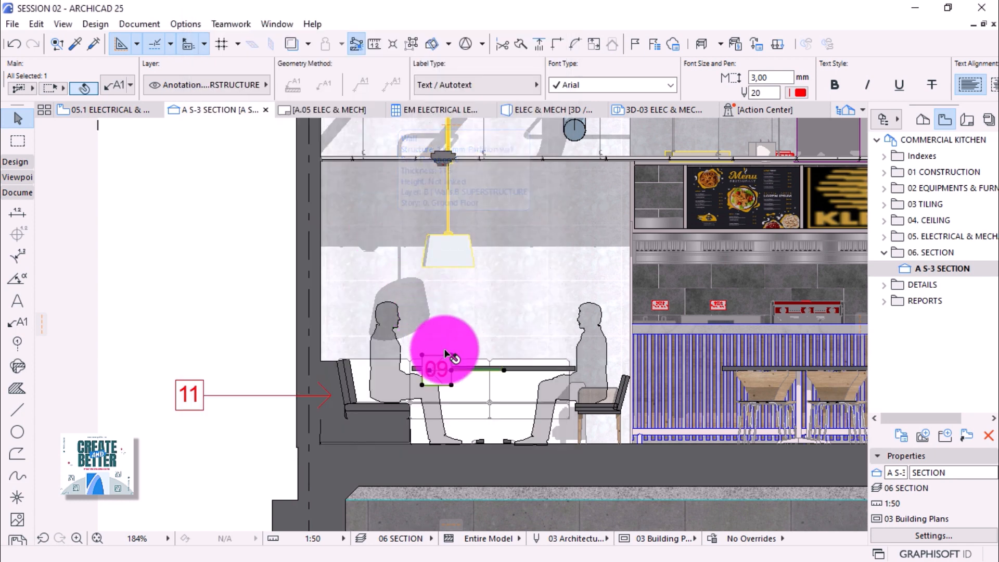
Move the 09 label left into the column, directly above the 11 label.
{"action": "left_click", "coordinate": [452, 371]}
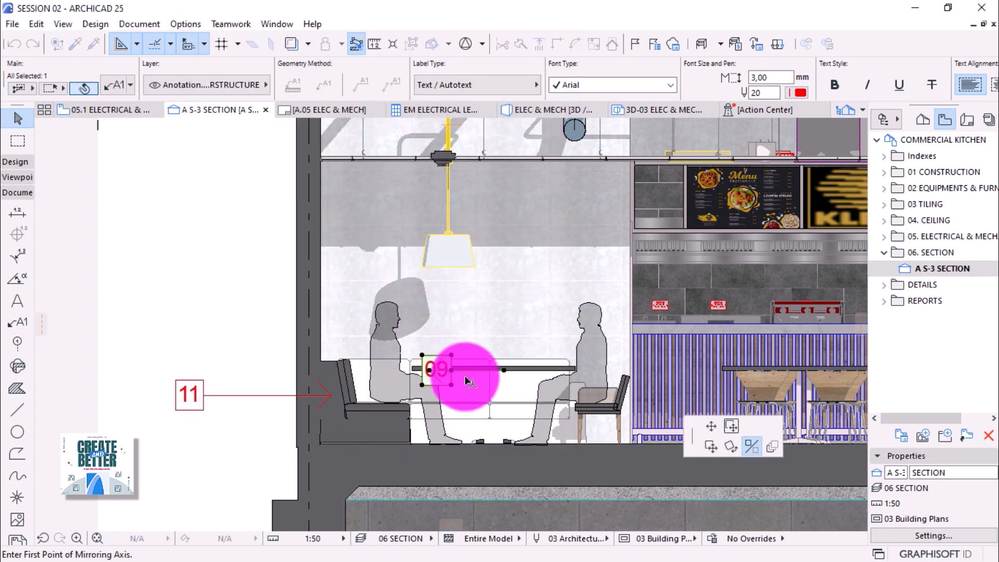
{"action": "left_click", "coordinate": [710, 426]}
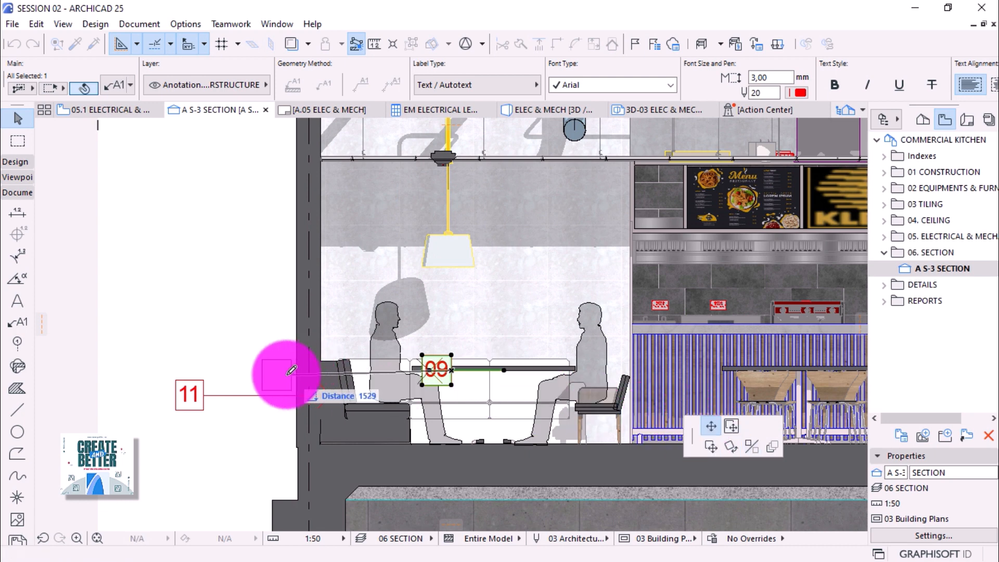
{"action": "left_click", "coordinate": [204, 394]}
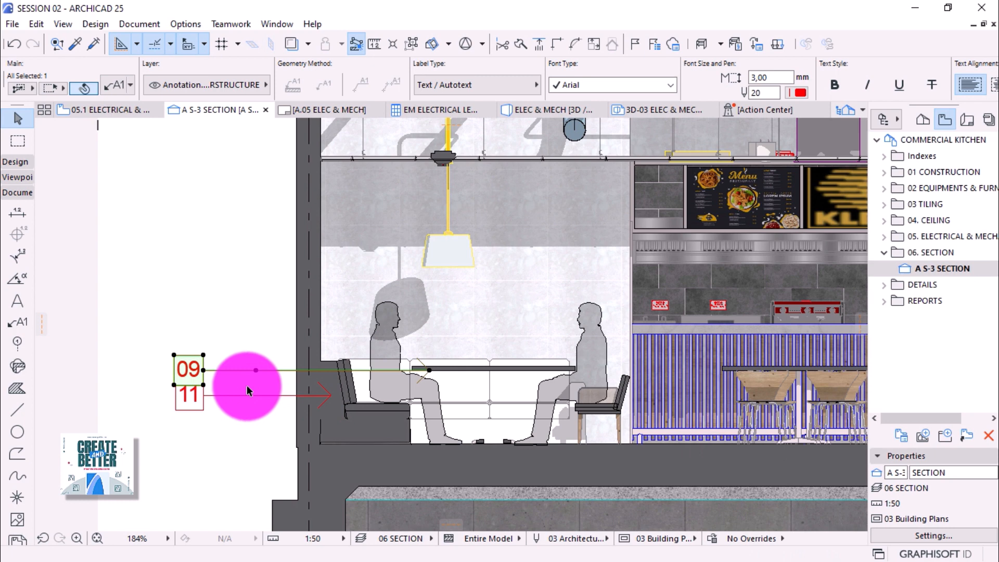
{"action": "left_click", "coordinate": [205, 372]}
{"action": "key", "text": "Escape"}
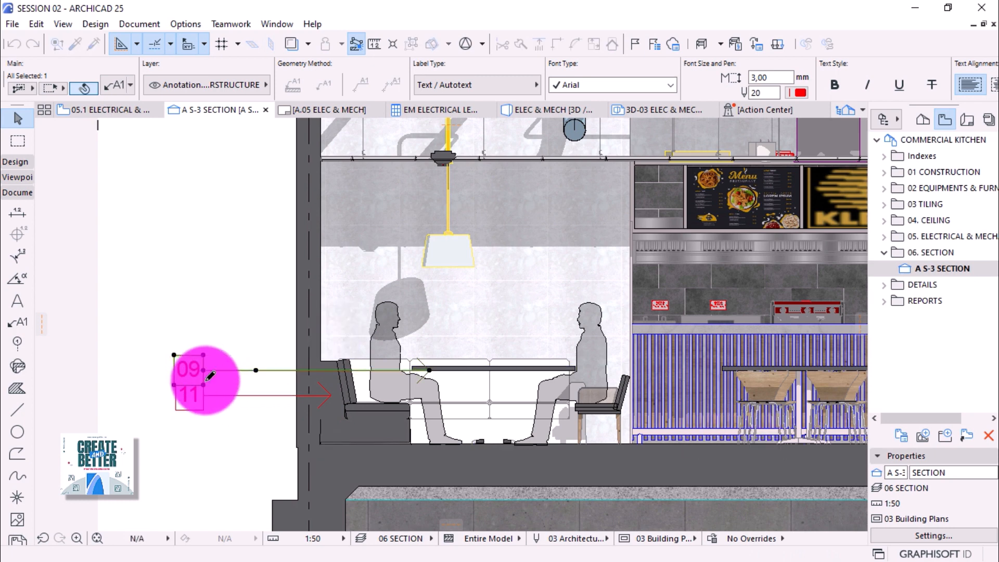
Nudge the 11 label slightly lower, then pick up the 09 label's settings.
{"action": "left_click", "coordinate": [214, 395]}
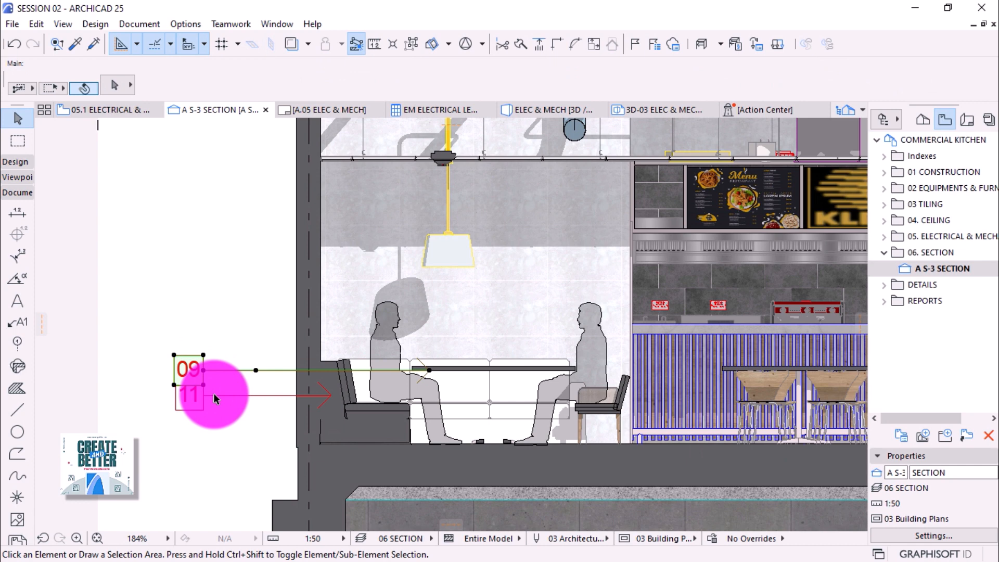
{"action": "left_click", "coordinate": [242, 395]}
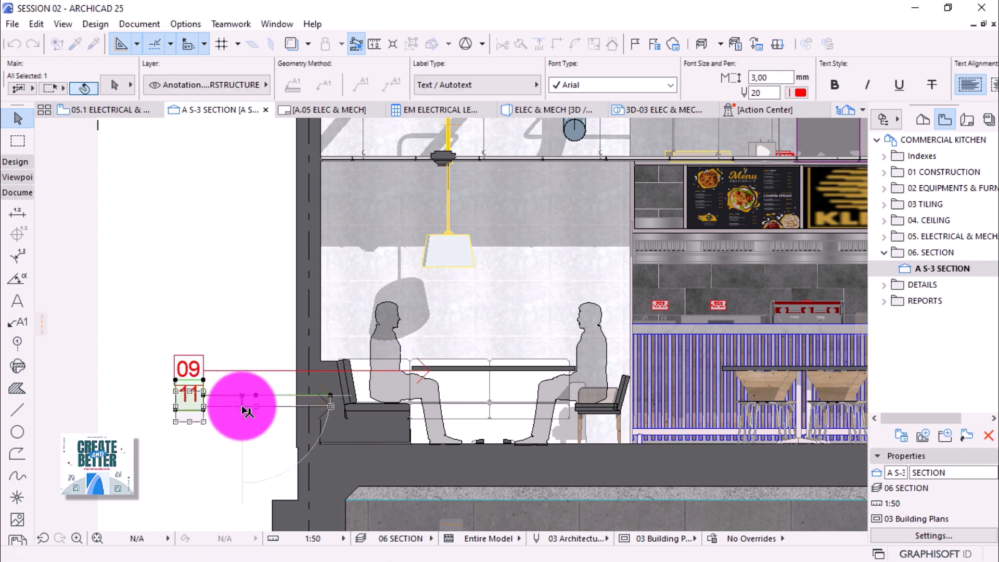
{"action": "left_click", "coordinate": [243, 406]}
{"action": "key", "text": "Escape"}
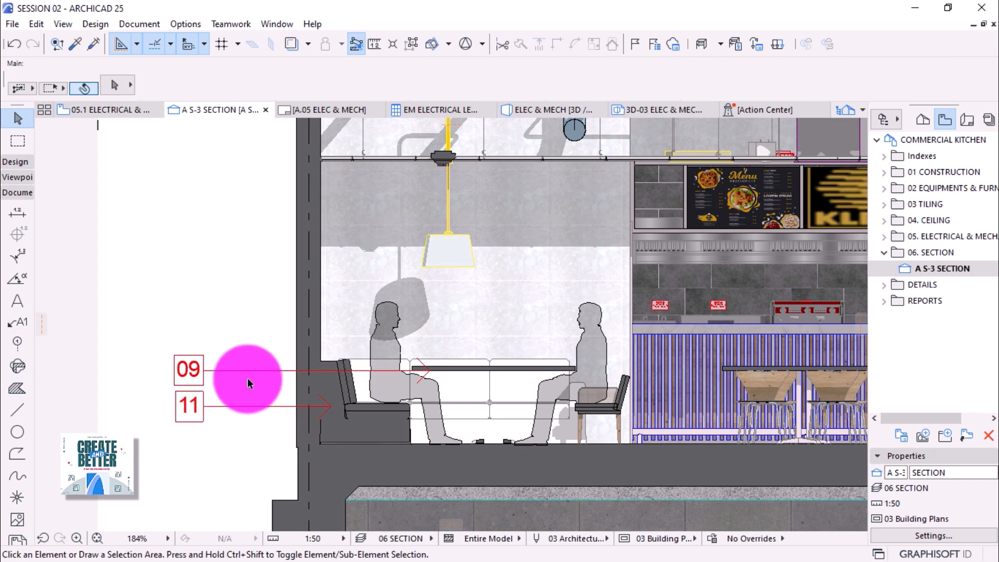
{"action": "left_click", "coordinate": [256, 369], "text": "alt"}
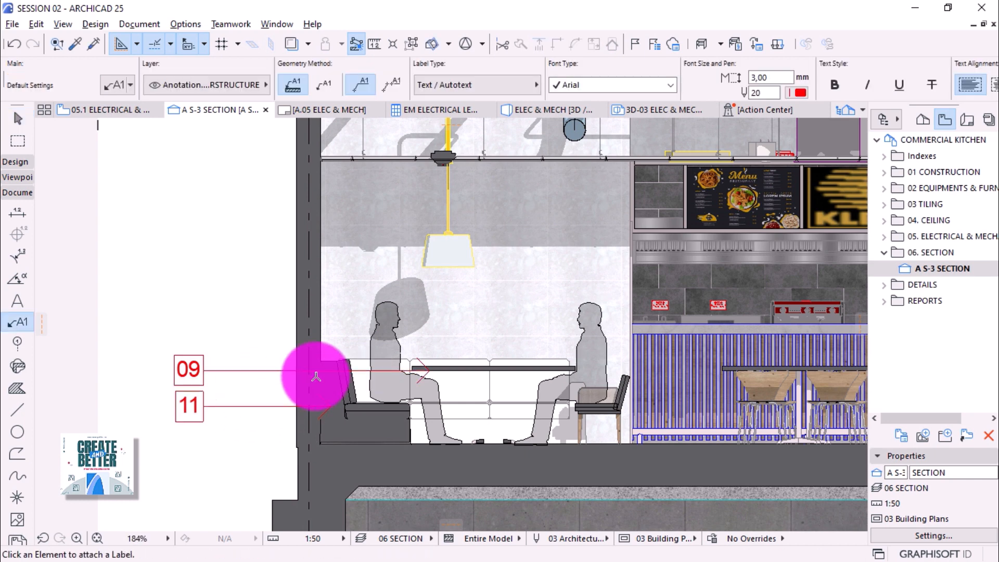
Attach a P1 label to the pendant lamp and move it into the left column.
{"action": "left_click", "coordinate": [429, 250]}
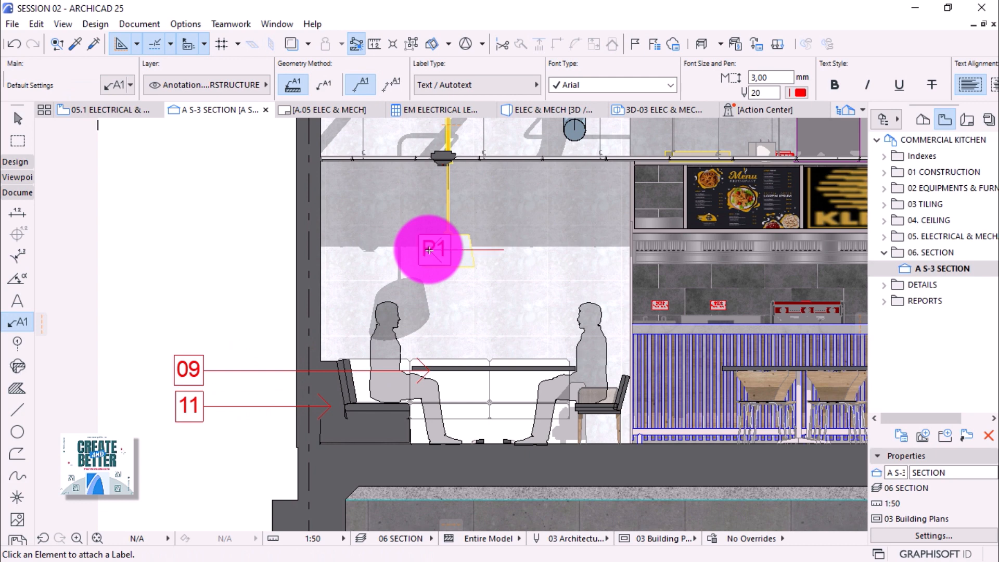
{"action": "key", "text": "Escape"}
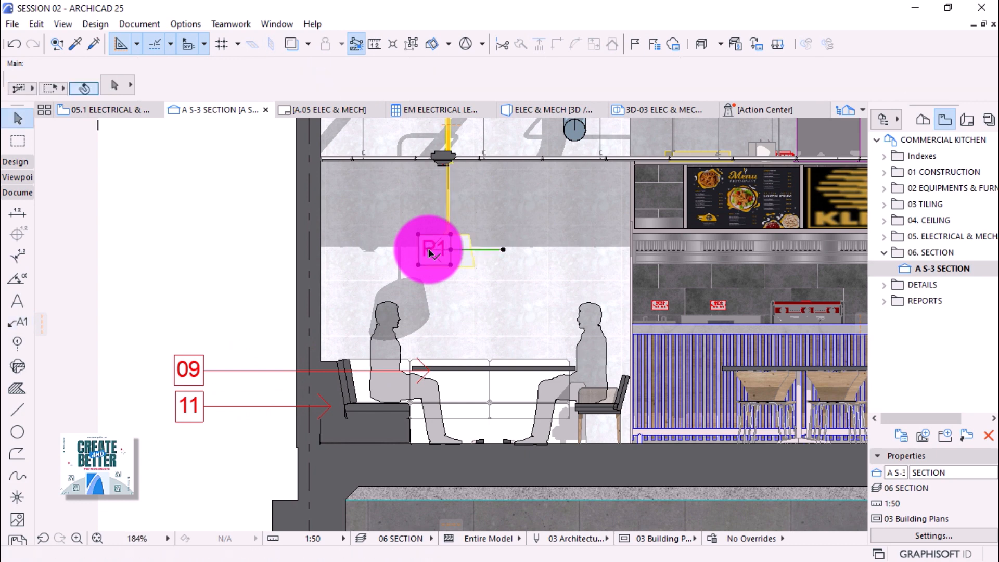
{"action": "left_click", "coordinate": [429, 253]}
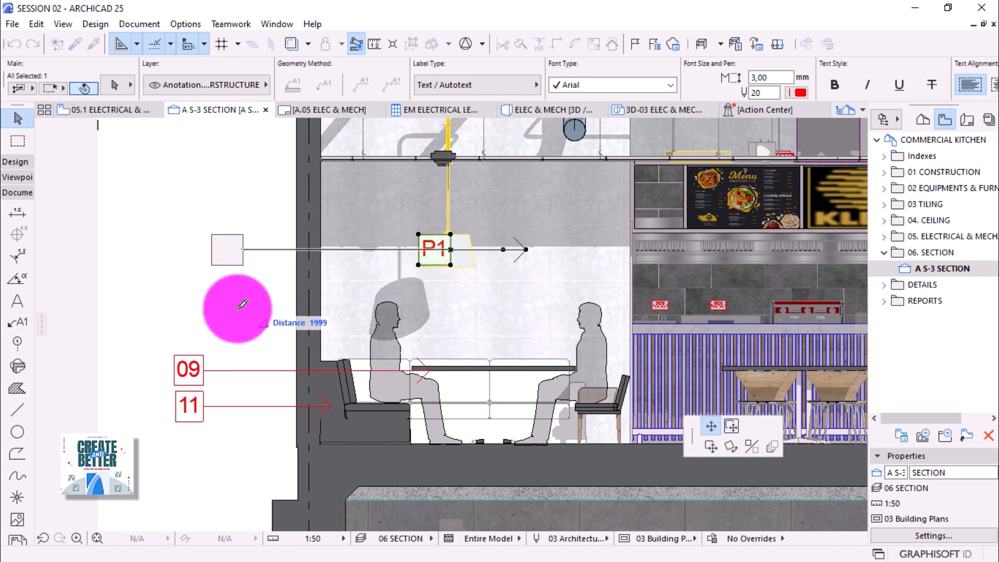
{"action": "left_click", "coordinate": [207, 355]}
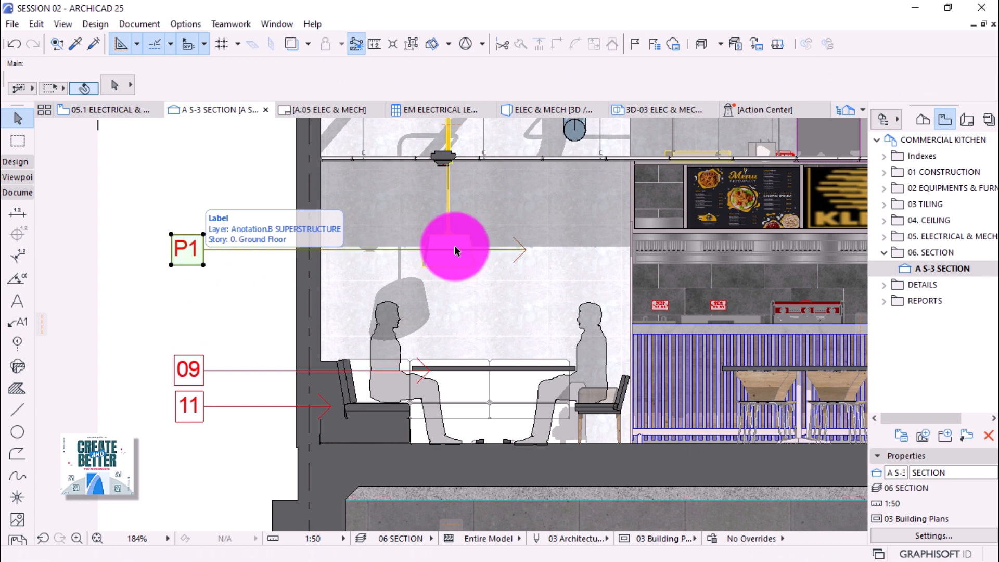
Reattach the P1 leader's end to the pendant lamp's edge.
{"action": "left_click", "coordinate": [523, 251]}
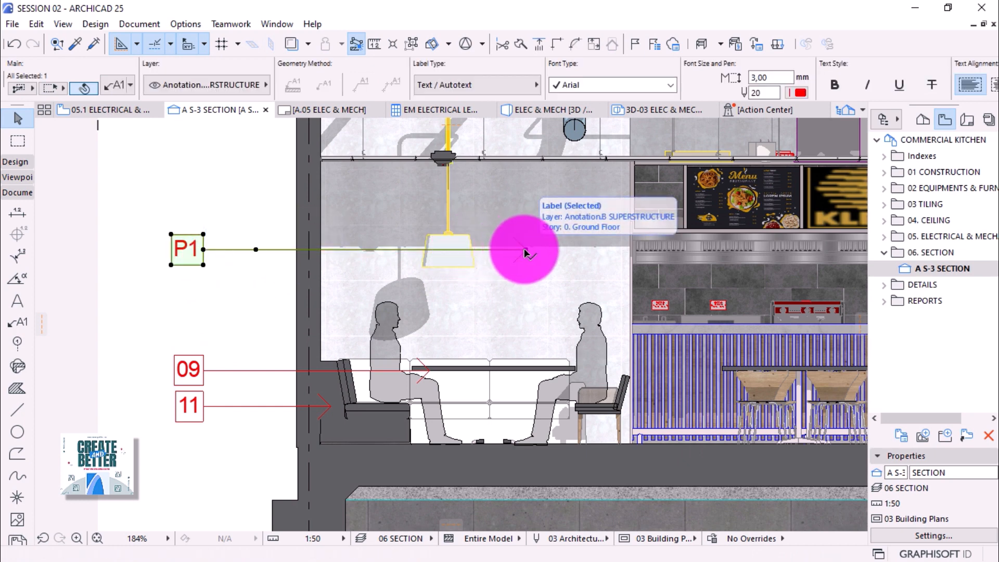
{"action": "left_click", "coordinate": [525, 250]}
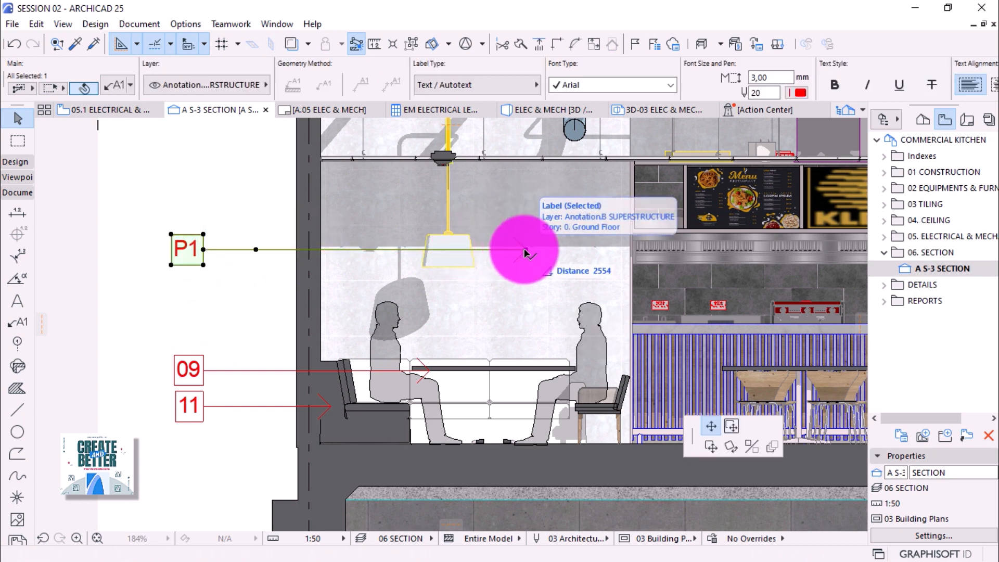
{"action": "left_click", "coordinate": [424, 249]}
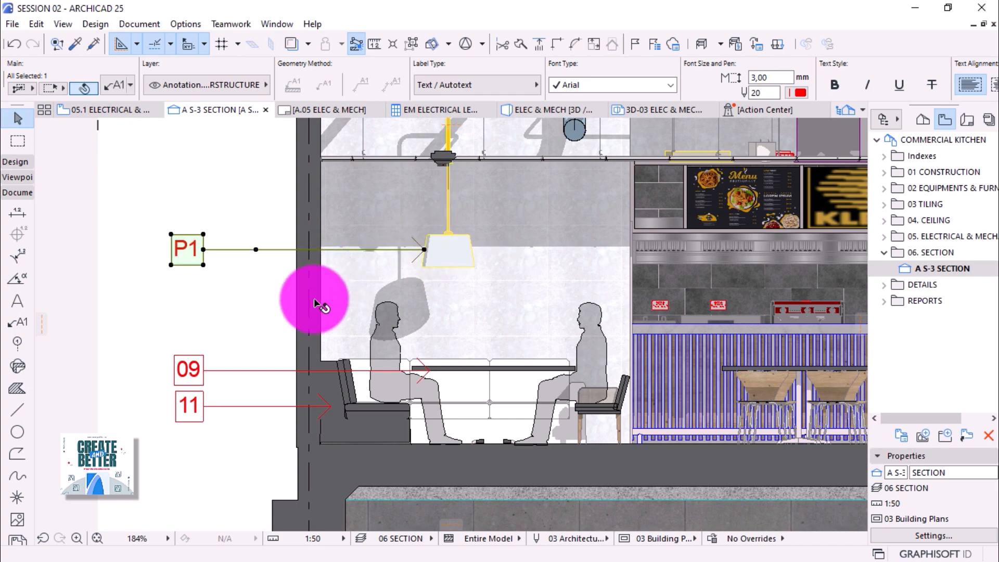
{"action": "key", "text": "Escape"}
{"action": "scroll", "coordinate": [337, 416], "scroll_direction": "down", "scroll_amount": 2}
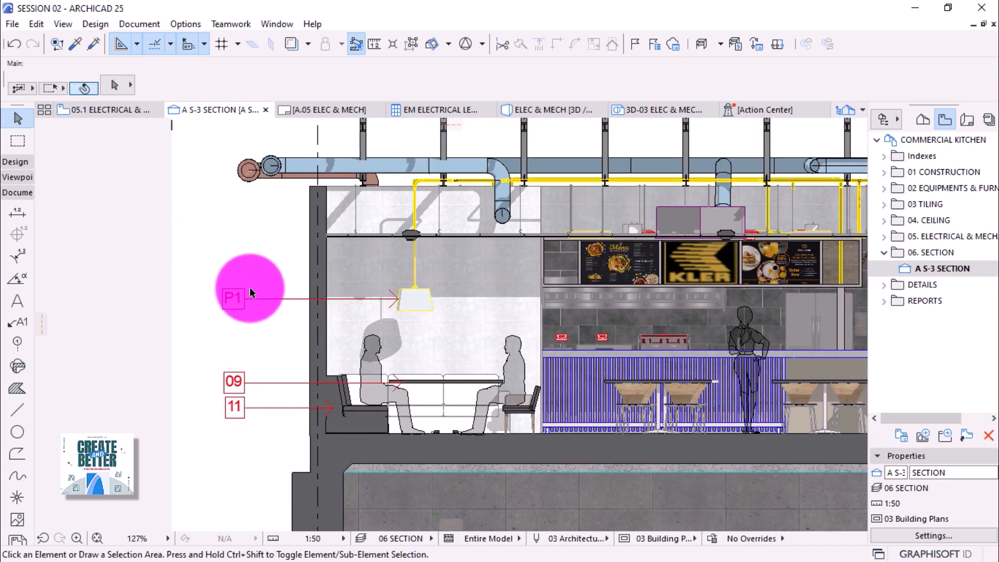
Label the wall SW - 008 and move the tag left and up between P1 and 09.
{"action": "left_click", "coordinate": [339, 329], "text": "alt"}
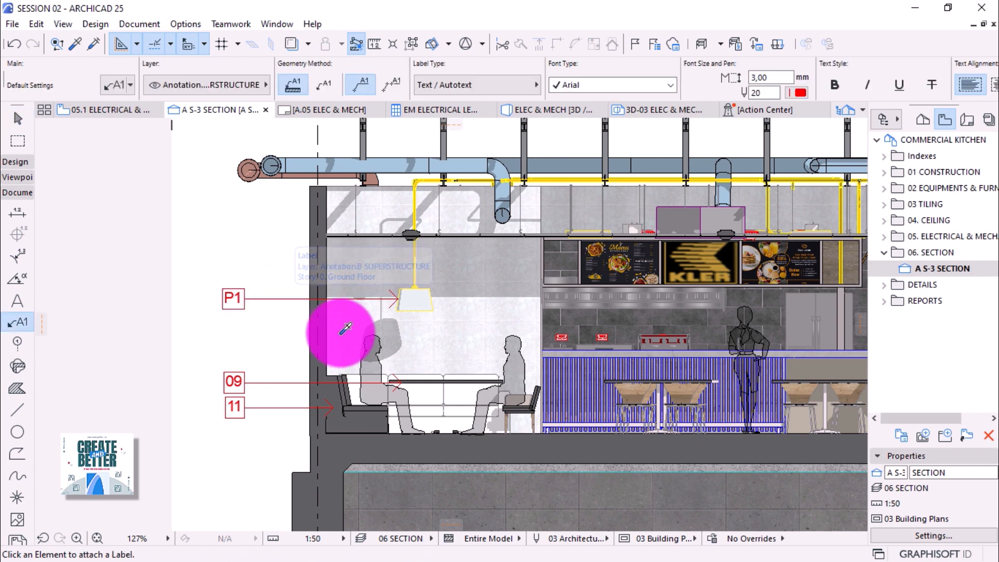
{"action": "left_click", "coordinate": [332, 333]}
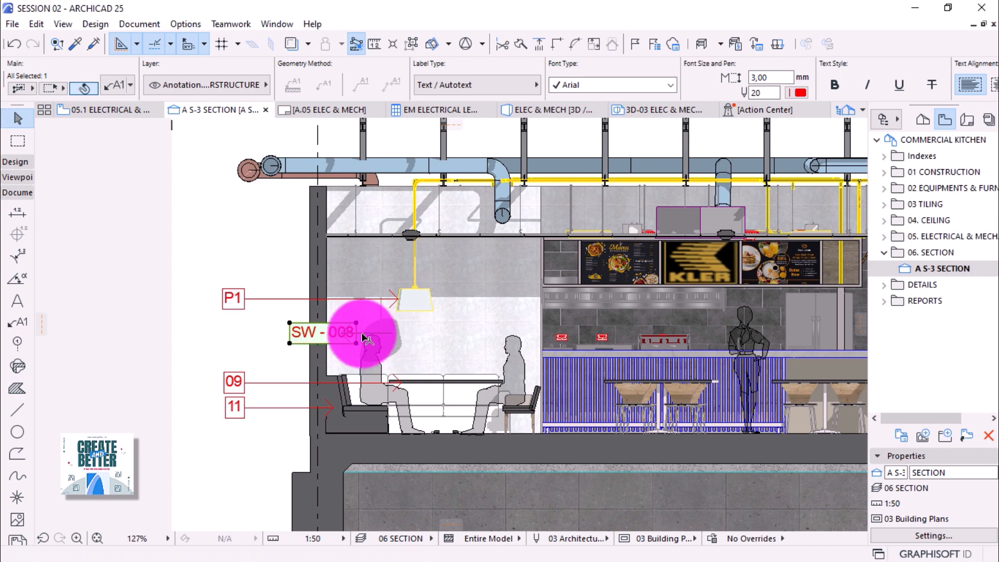
{"action": "left_click", "coordinate": [355, 341]}
{"action": "left_click", "coordinate": [298, 341]}
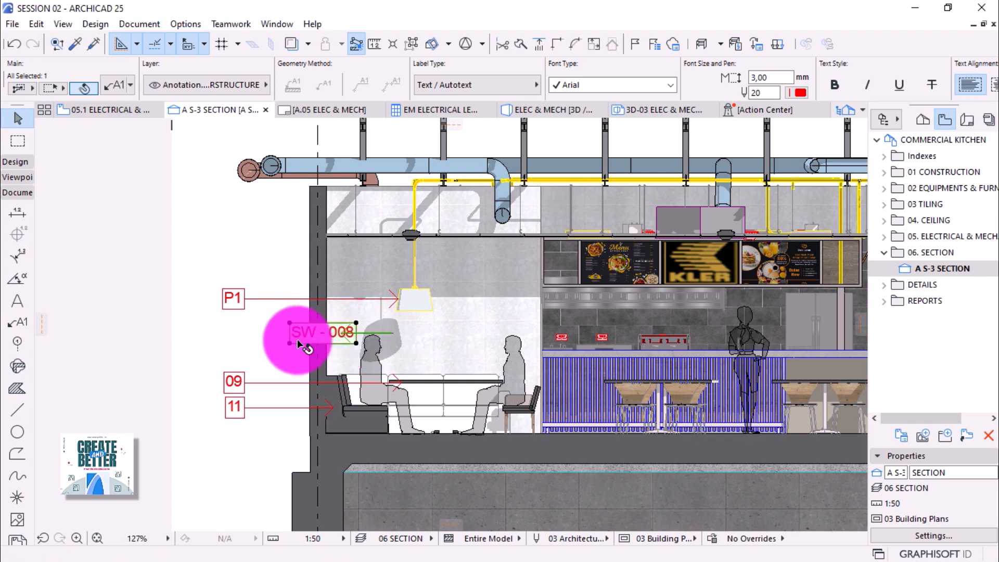
{"action": "left_click", "coordinate": [300, 346]}
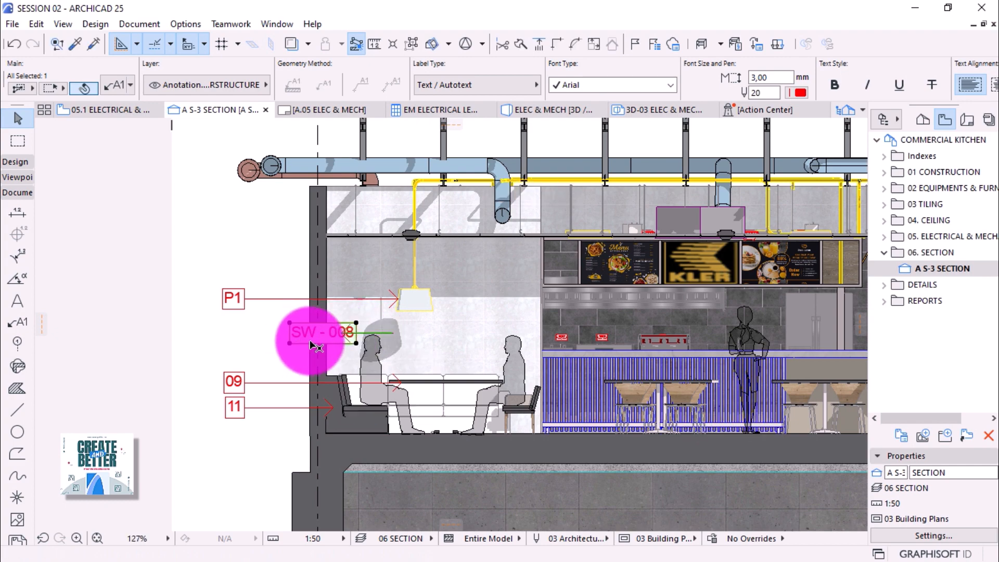
{"action": "scroll", "coordinate": [283, 335], "scroll_direction": "up", "scroll_amount": 5}
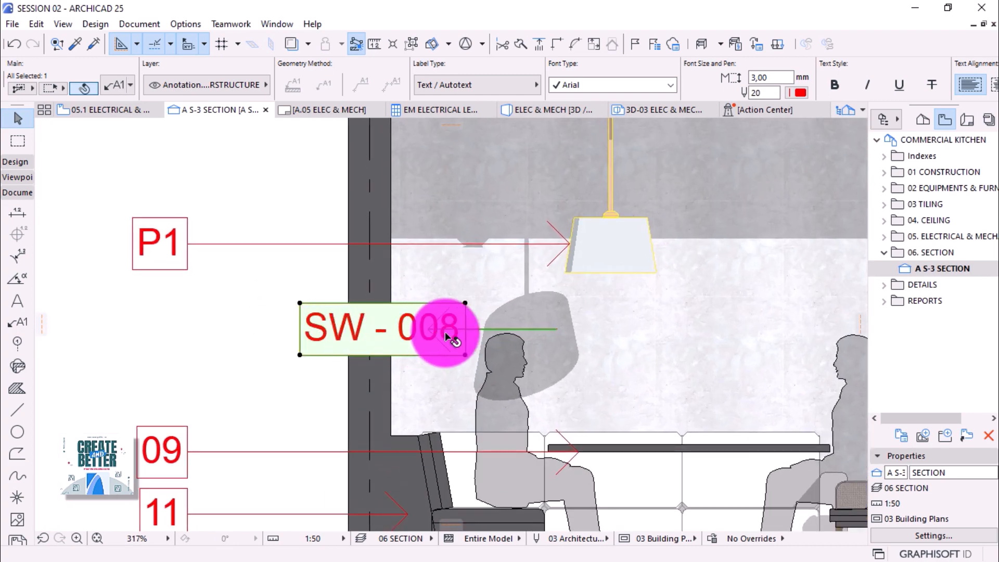
{"action": "left_click", "coordinate": [477, 336]}
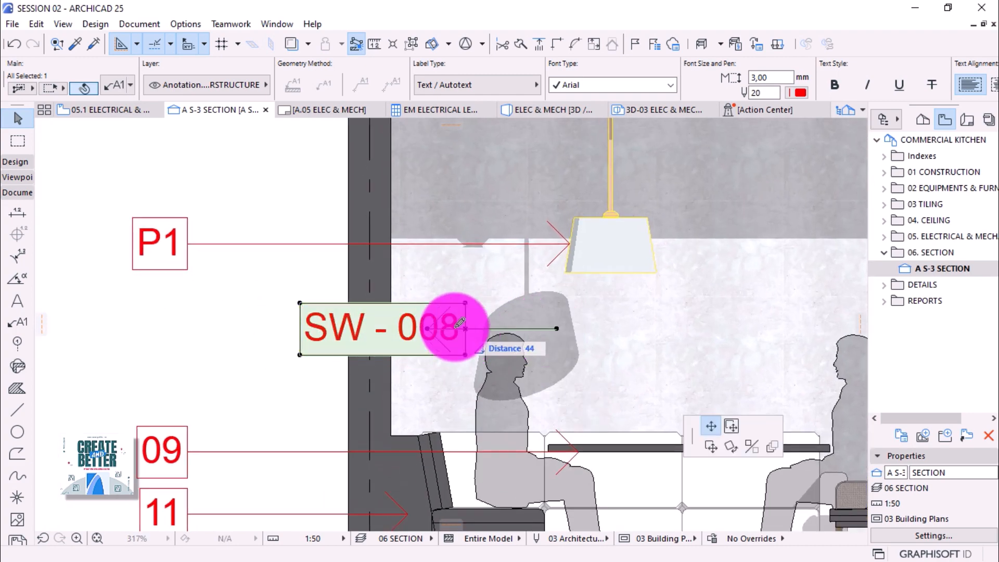
{"action": "left_click", "coordinate": [216, 274]}
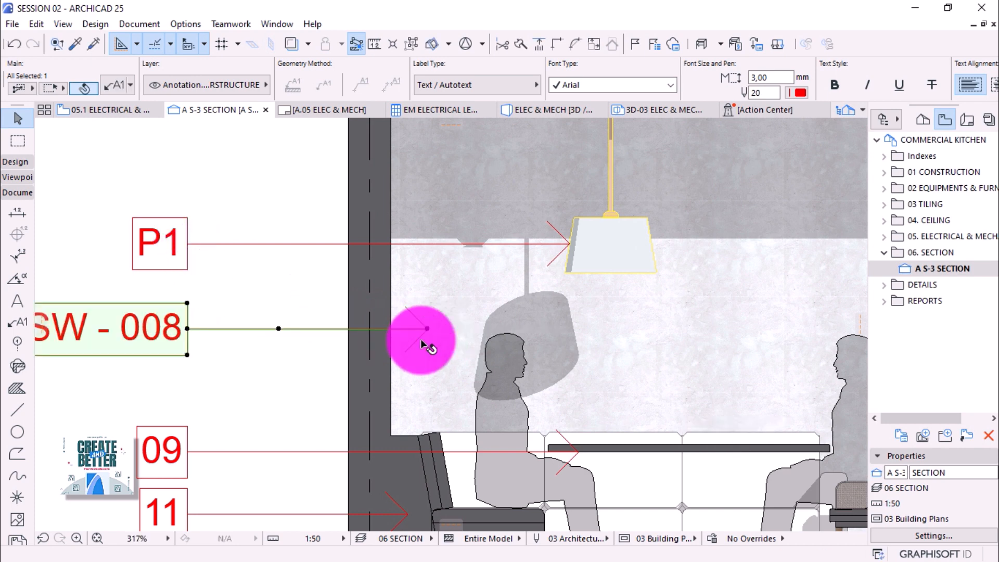
{"action": "left_click", "coordinate": [192, 330]}
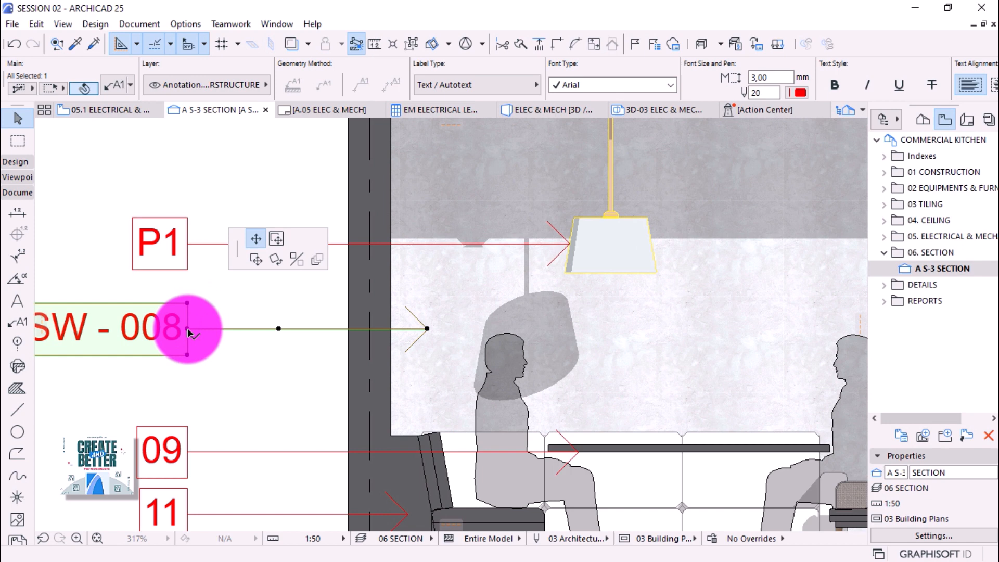
{"action": "left_click", "coordinate": [192, 302]}
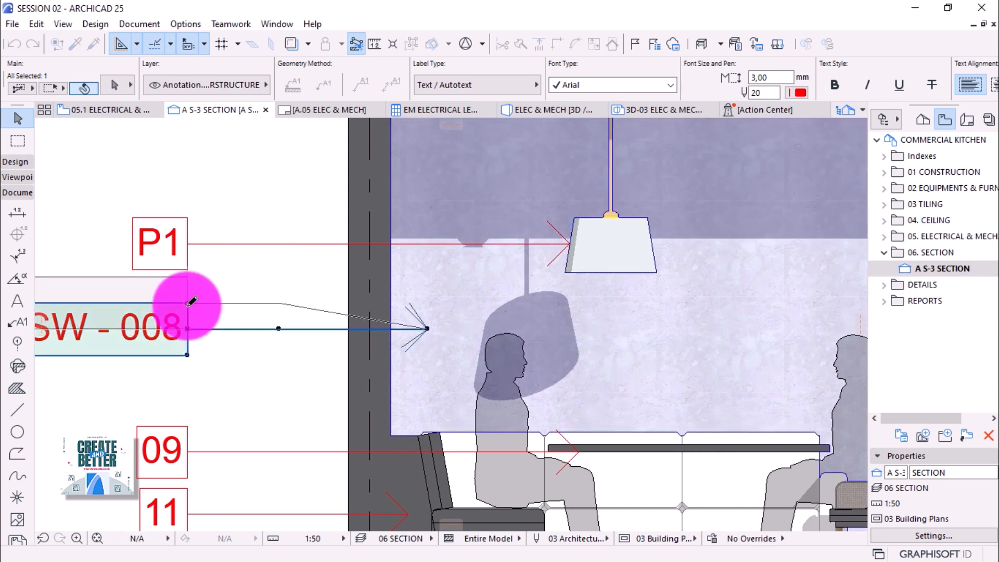
Set the SW - 008 leader's starting angle in the Pointer settings so it runs to the wall.
{"action": "left_click", "coordinate": [116, 87]}
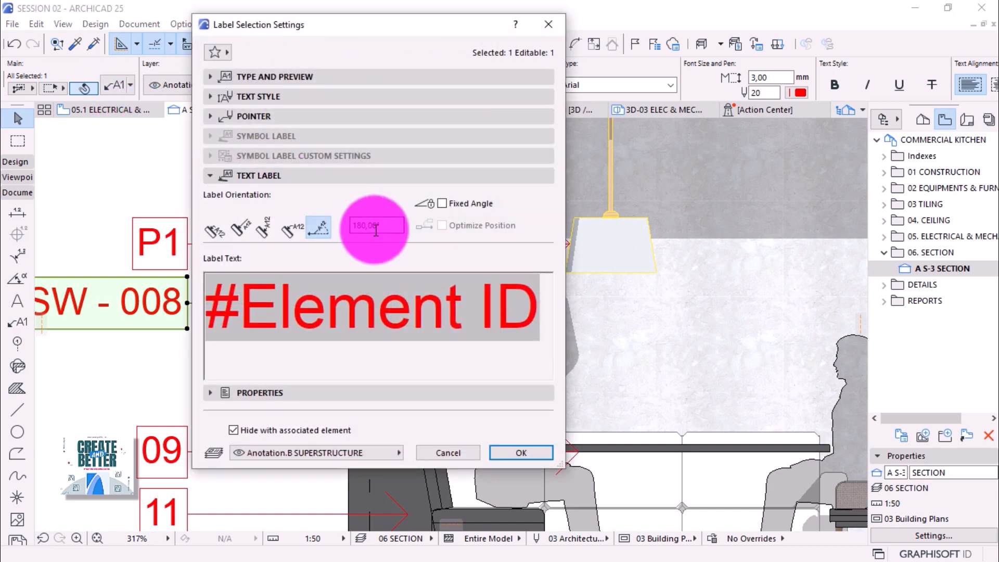
{"action": "left_click", "coordinate": [239, 116]}
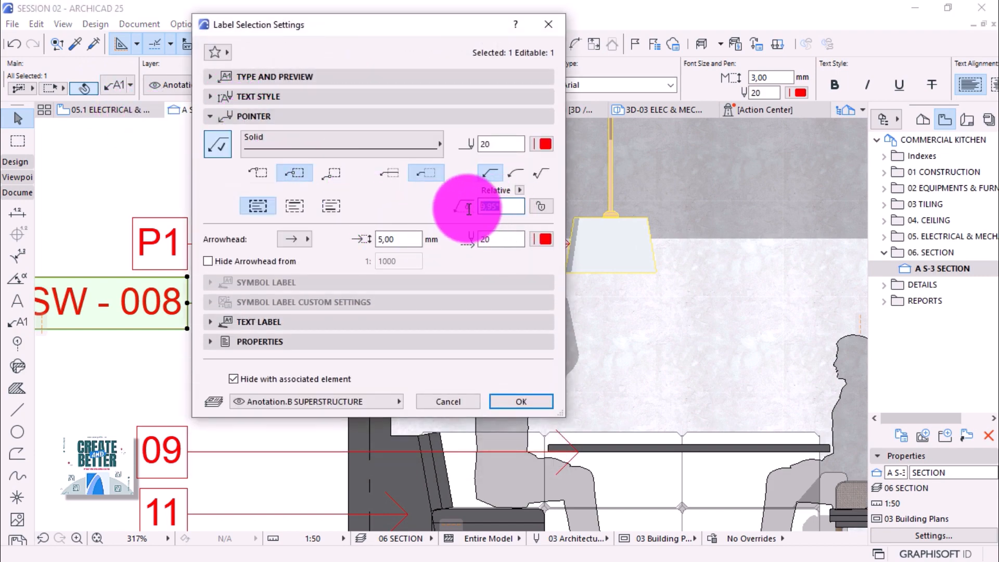
{"action": "left_click", "coordinate": [462, 207]}
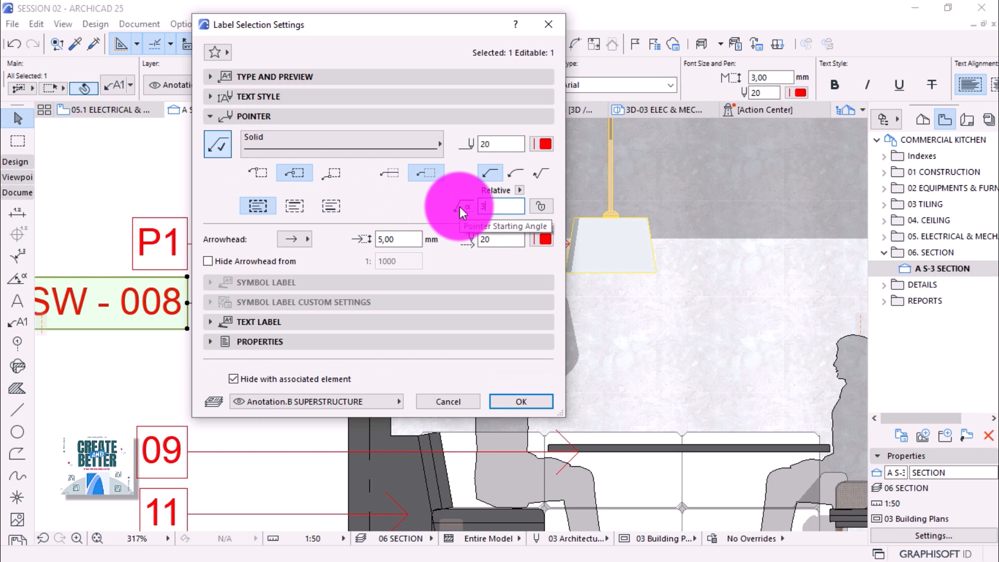
{"action": "key", "text": "Return"}
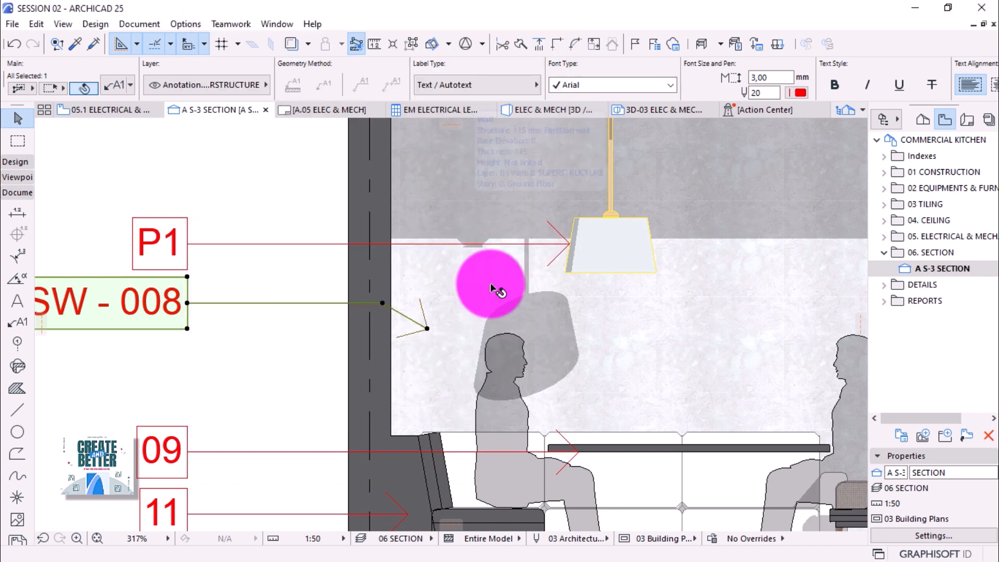
{"action": "key", "text": "Escape"}
{"action": "scroll", "coordinate": [540, 449], "scroll_direction": "down", "scroll_amount": 1}
{"action": "scroll", "coordinate": [523, 467], "scroll_direction": "down", "scroll_amount": 2}
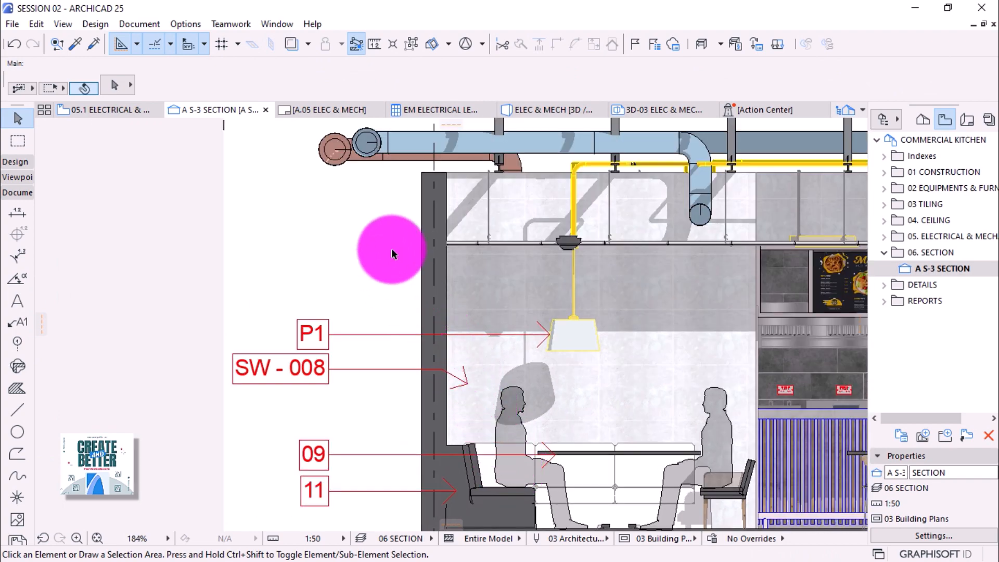
Attach a red-framed 01 label to the ceiling and undo the two extra labels.
{"action": "left_click", "coordinate": [385, 336], "text": "alt"}
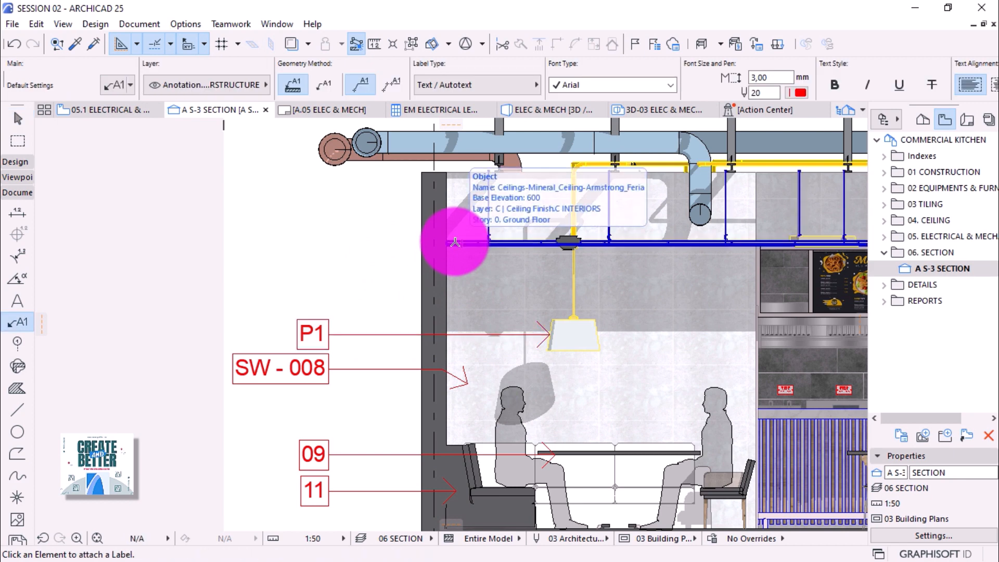
{"action": "left_click", "coordinate": [455, 242]}
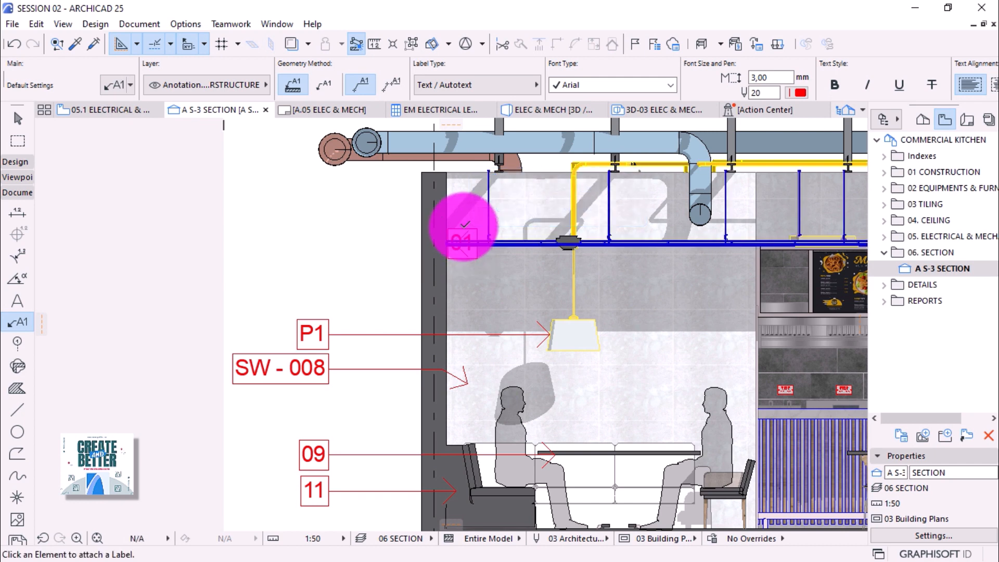
{"action": "left_click", "coordinate": [464, 225]}
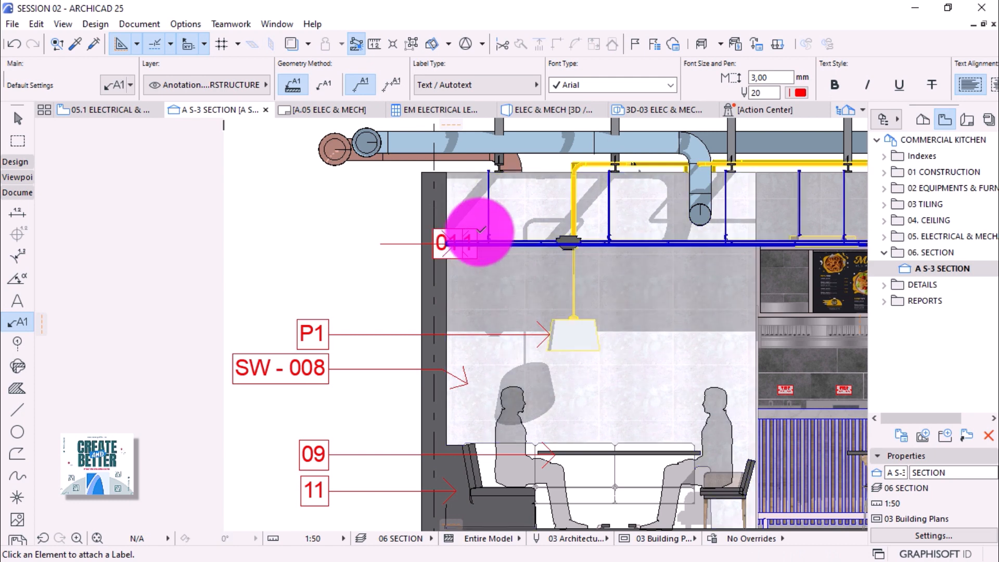
{"action": "left_click", "coordinate": [481, 232]}
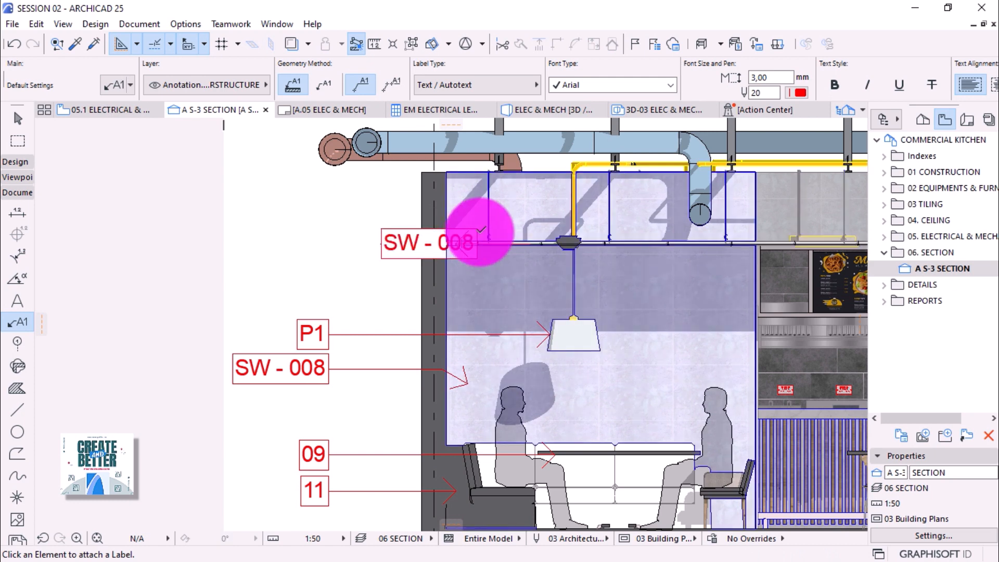
{"action": "key", "text": "Escape"}
{"action": "scroll", "coordinate": [480, 233], "scroll_direction": "up", "scroll_amount": 3}
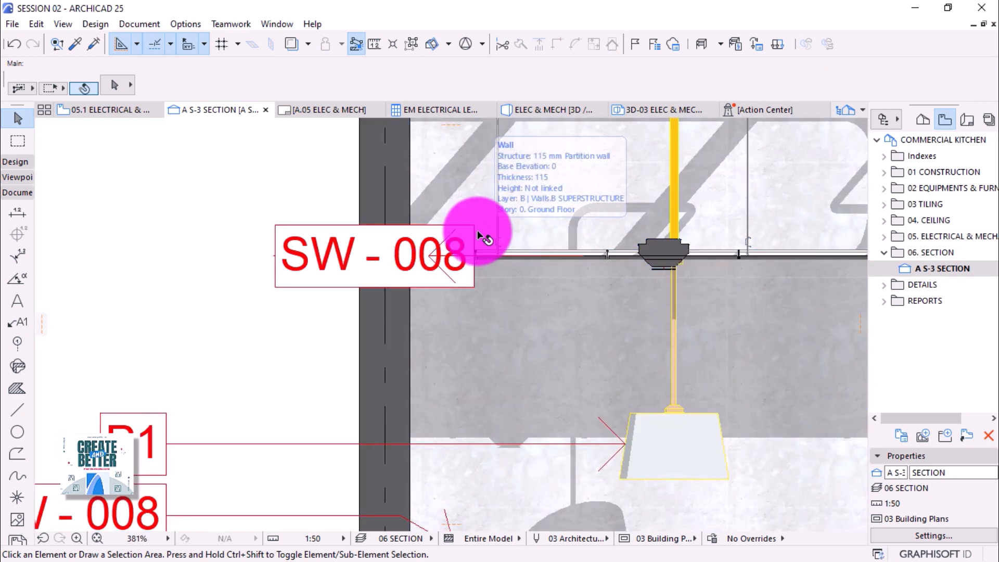
{"action": "key", "text": "ctrl+z"}
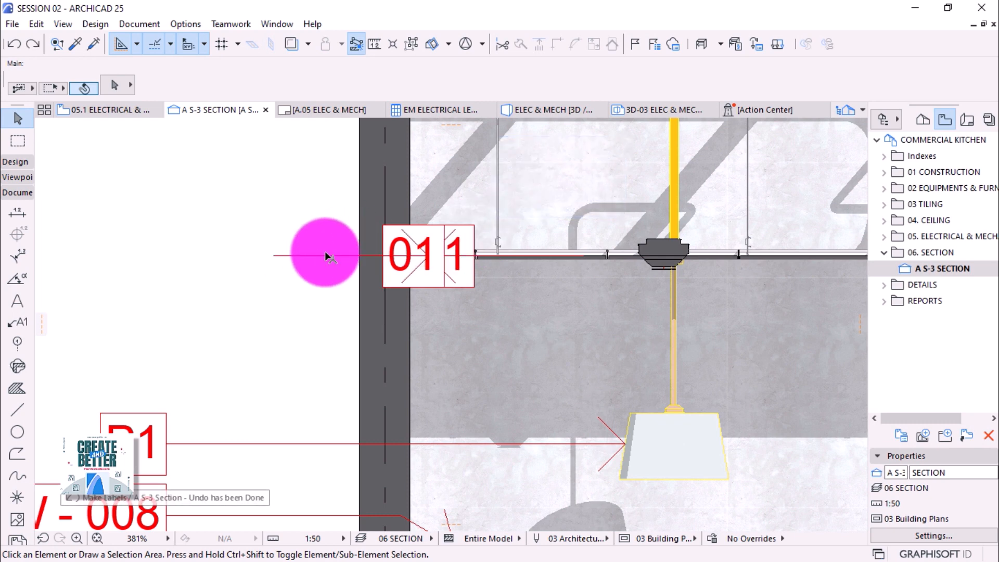
{"action": "key", "text": "ctrl+z"}
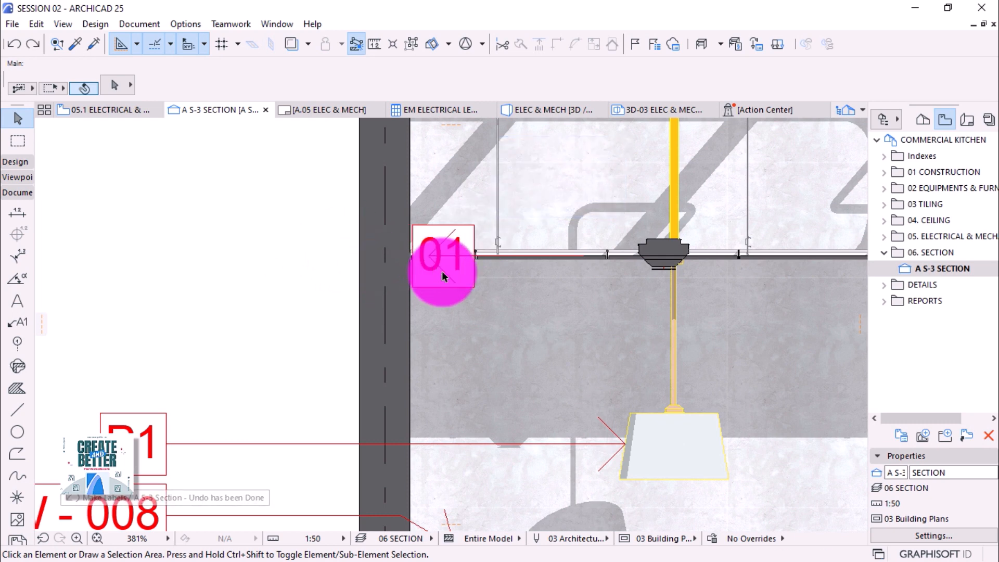
Move the 01 ceiling label out into the left column above P1.
{"action": "left_click", "coordinate": [585, 259]}
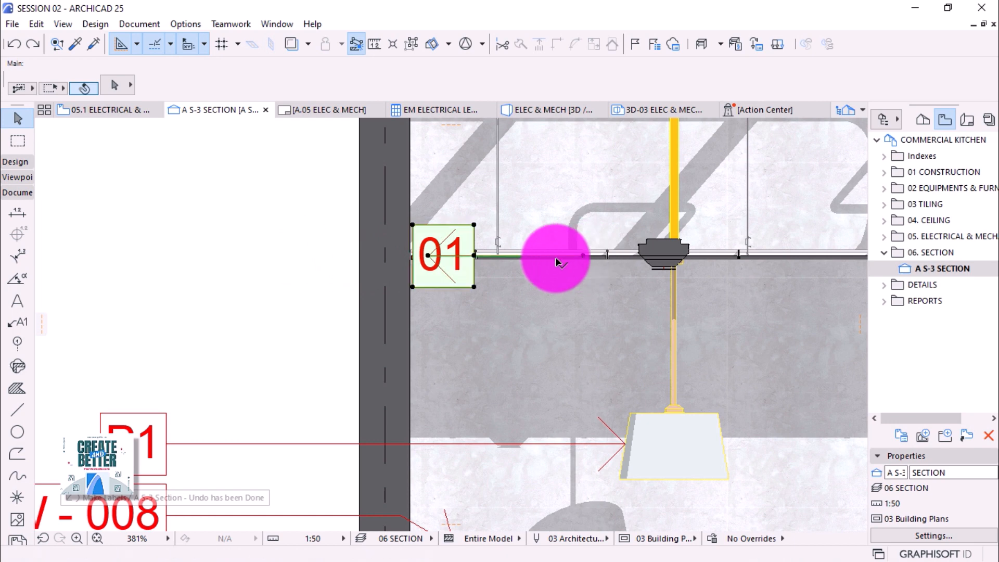
{"action": "left_click", "coordinate": [472, 255]}
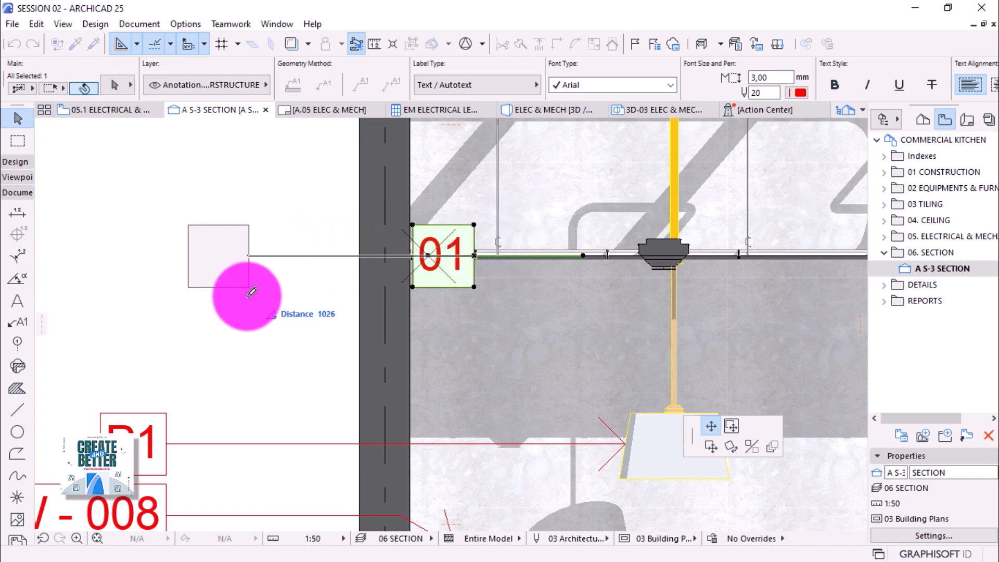
{"action": "left_click", "coordinate": [187, 413]}
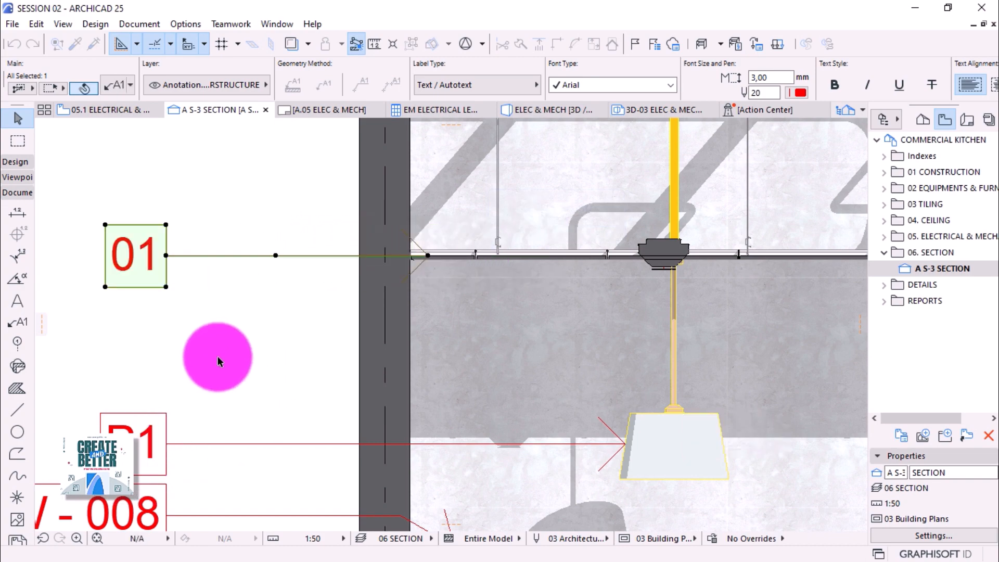
{"action": "scroll", "coordinate": [317, 343], "scroll_direction": "down", "scroll_amount": 3}
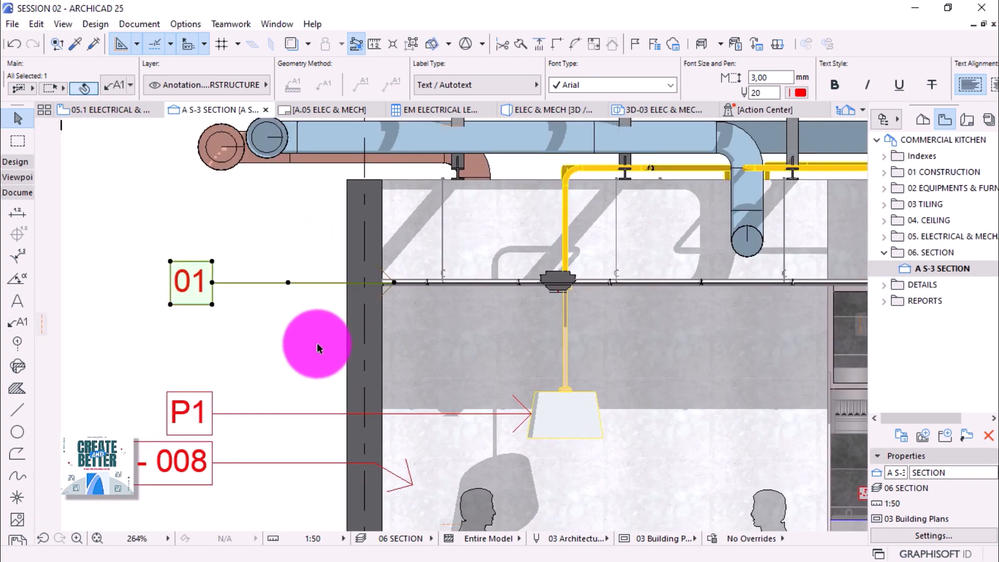
{"action": "left_click", "coordinate": [239, 343]}
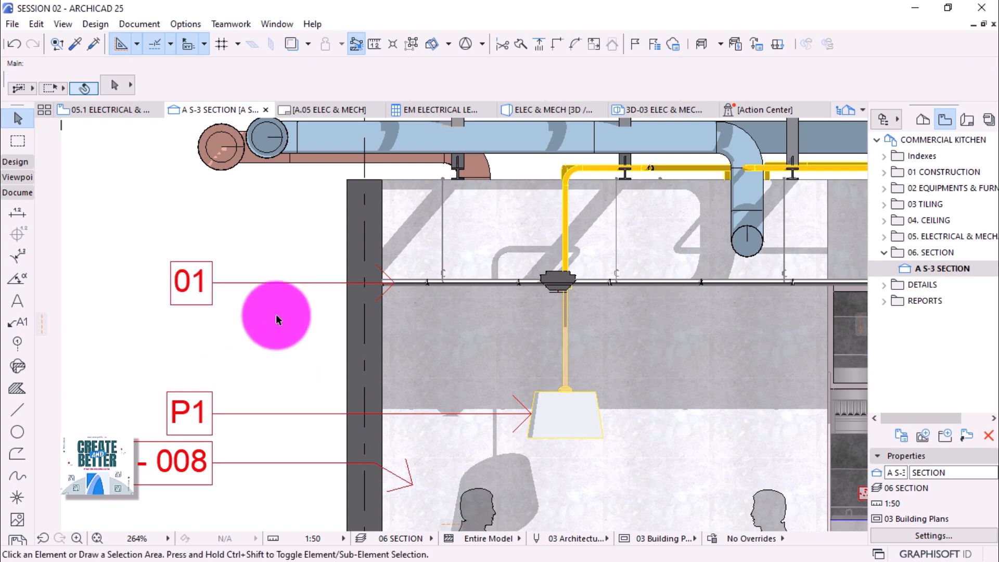
Zoom out over the whole S-3 section with labels 01–11 on the left, then collapse 06. SECTION.
{"action": "scroll", "coordinate": [242, 249], "scroll_direction": "down", "scroll_amount": 5}
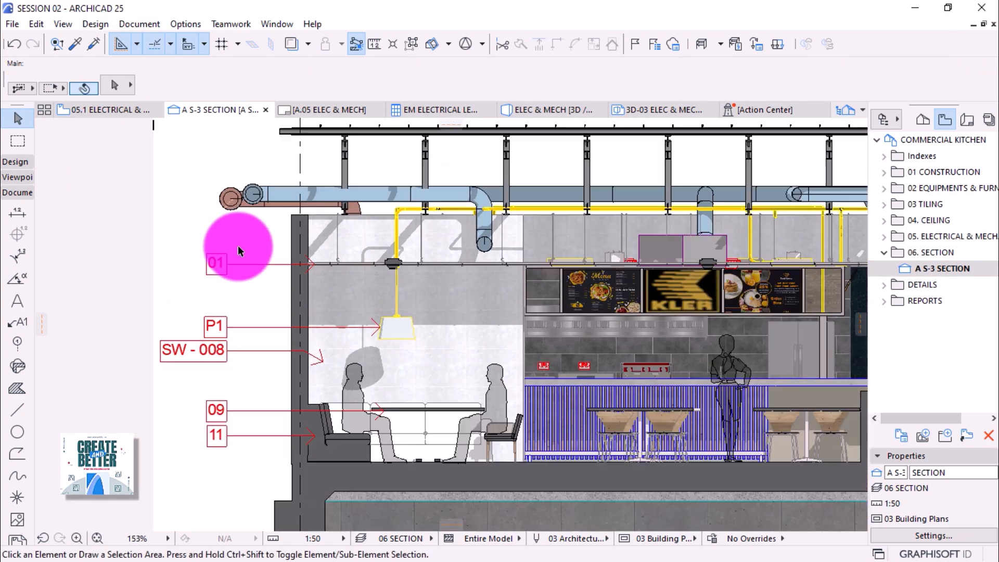
{"action": "scroll", "coordinate": [183, 277], "scroll_direction": "down", "scroll_amount": 1}
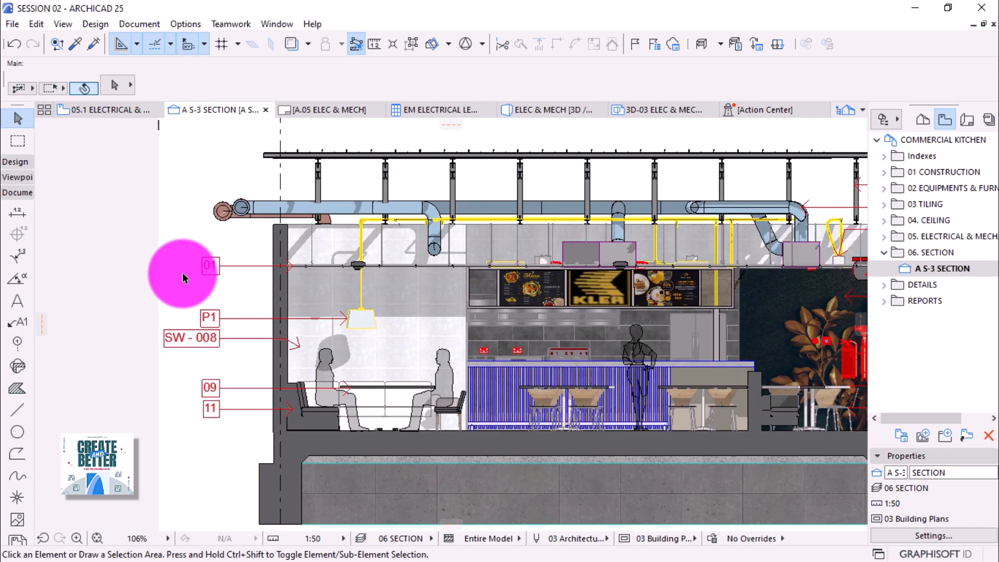
{"action": "scroll", "coordinate": [183, 277], "scroll_direction": "down", "scroll_amount": 1}
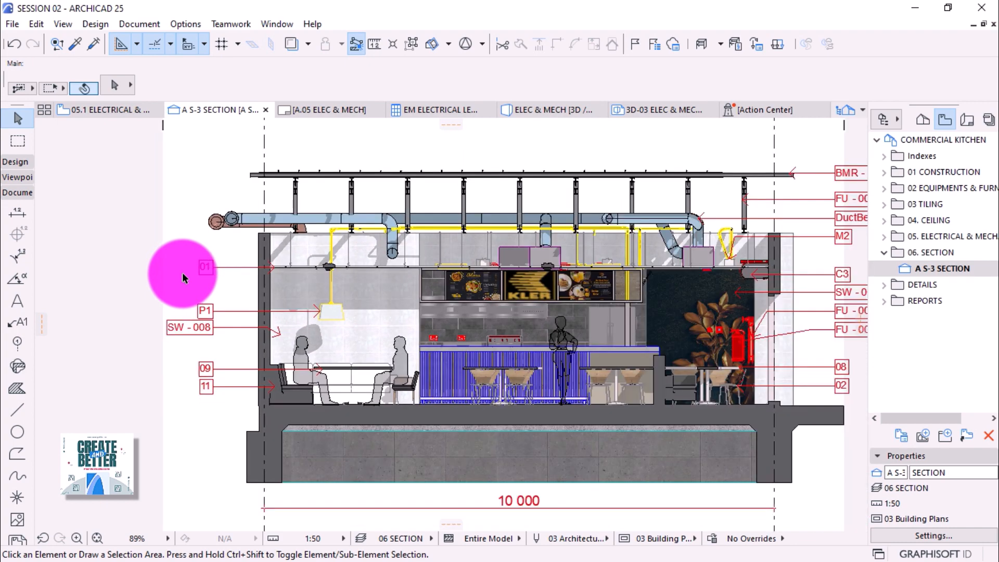
{"action": "scroll", "coordinate": [183, 277], "scroll_direction": "down", "scroll_amount": 1}
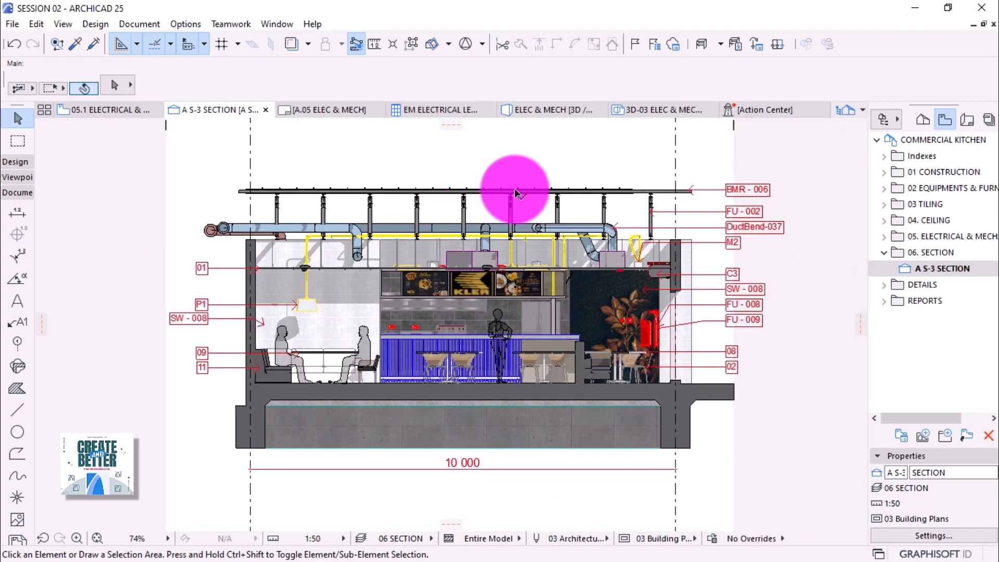
{"action": "scroll", "coordinate": [719, 175], "scroll_direction": "up", "scroll_amount": 1}
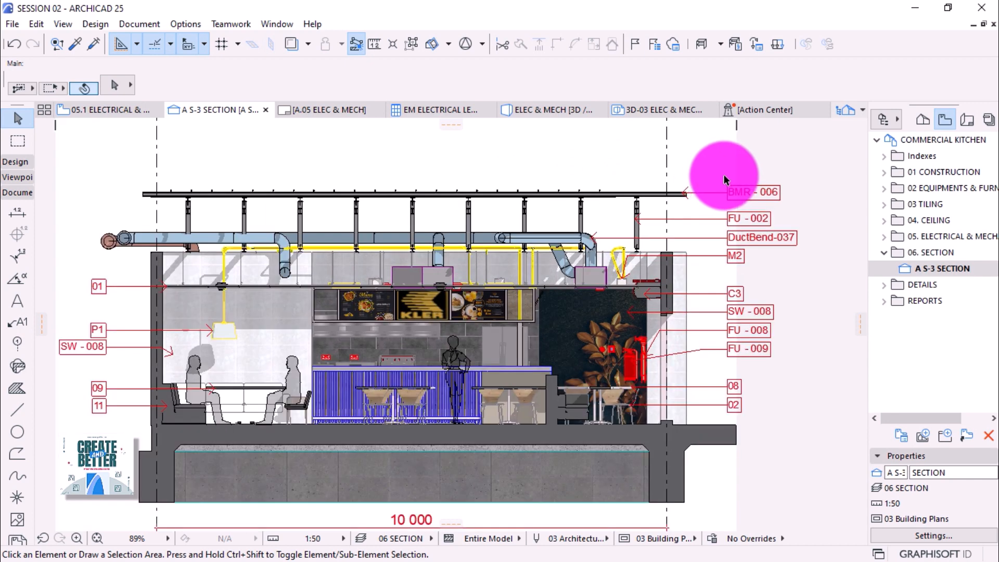
{"action": "left_click", "coordinate": [885, 254]}
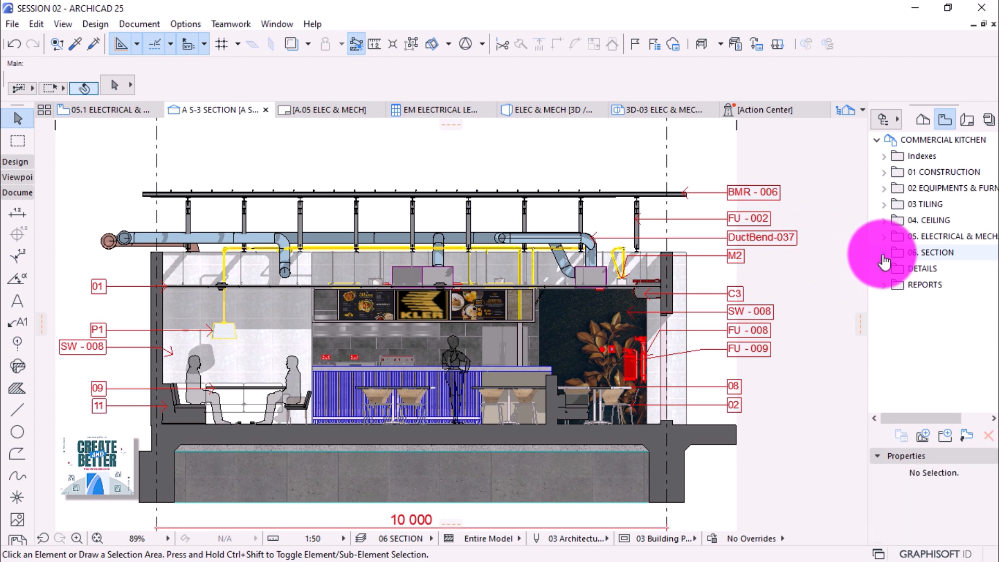
In the Layout Book, create layout 'SECTIONAL ELEVATION' on the A1 Landscape master, then return to the View Map.
{"action": "left_click", "coordinate": [966, 123]}
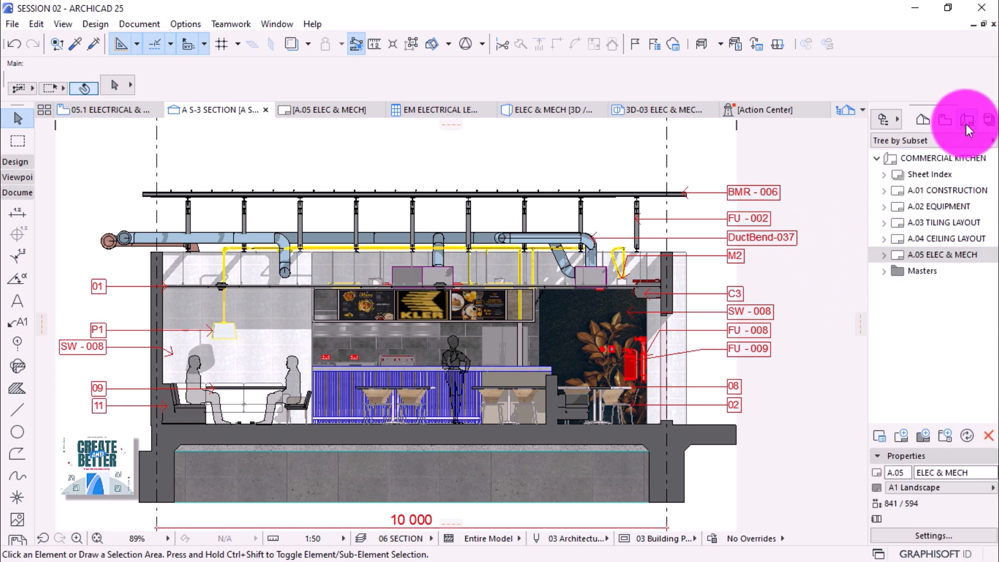
{"action": "left_click", "coordinate": [903, 435]}
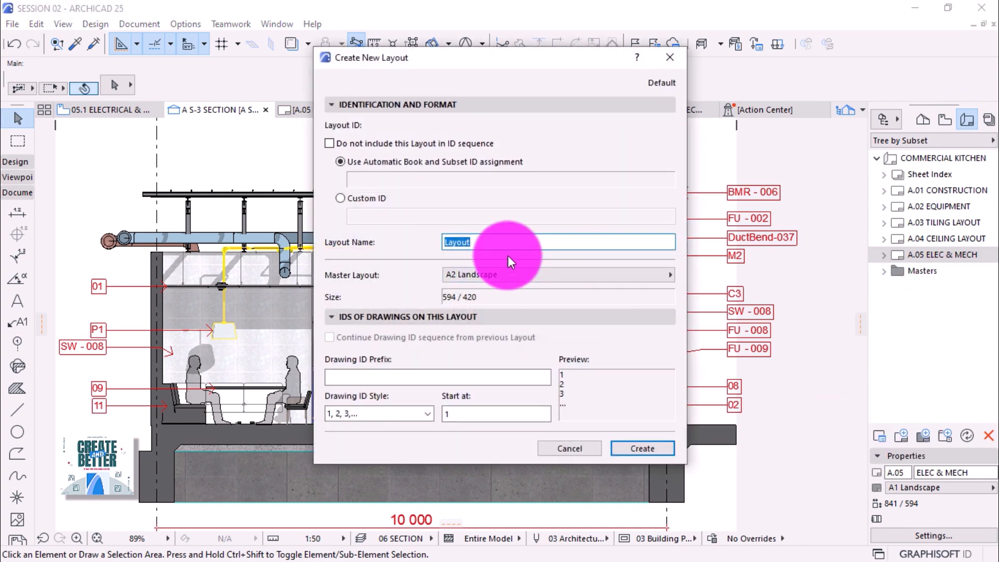
{"action": "type", "text": "SECTIONAL ELEVATION"}
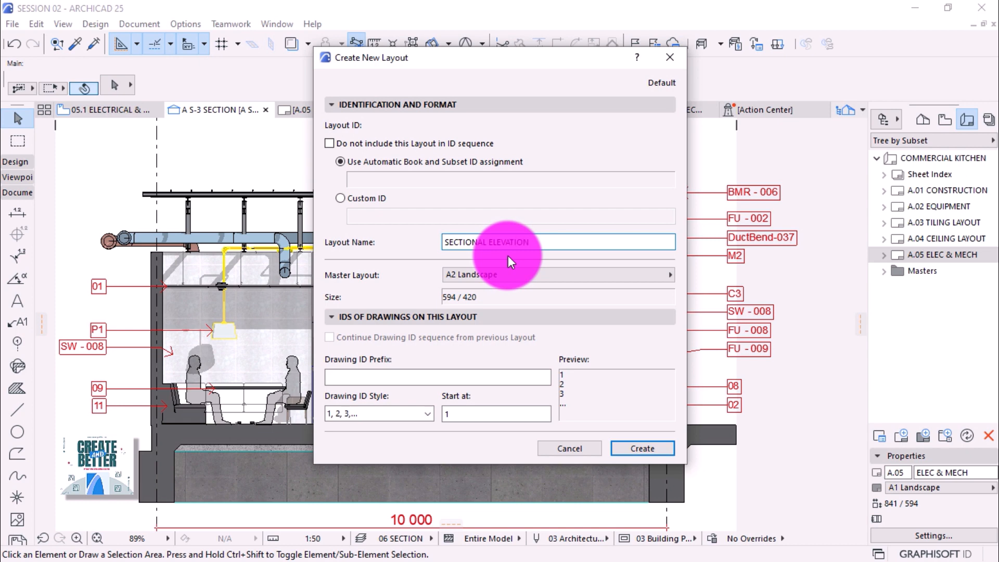
{"action": "left_click", "coordinate": [512, 269]}
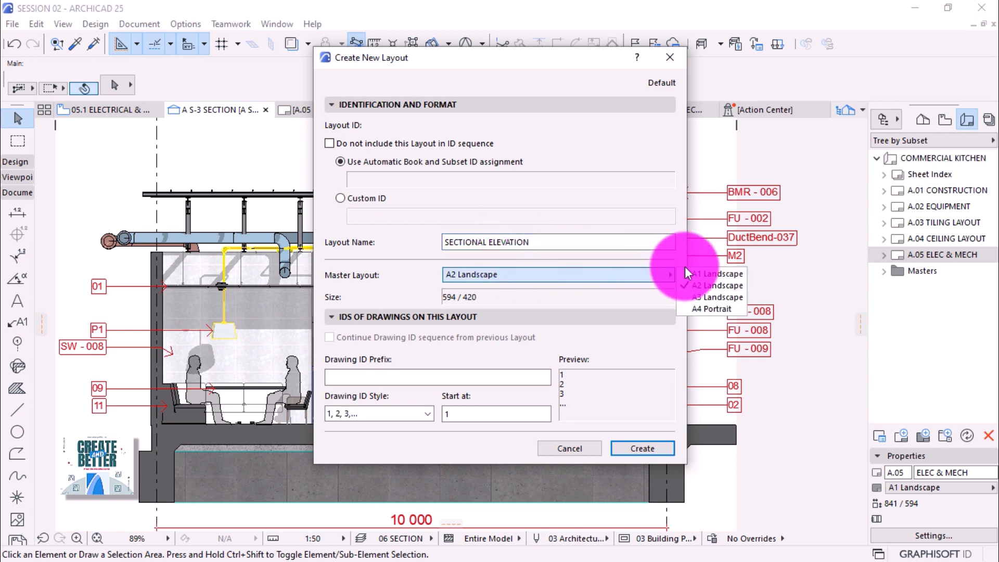
{"action": "left_click", "coordinate": [704, 274]}
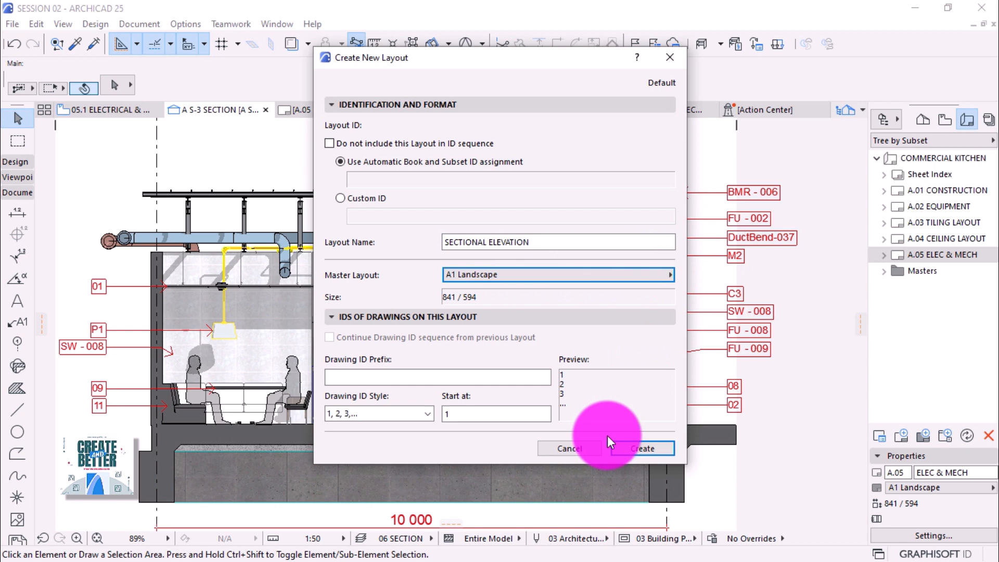
{"action": "left_click", "coordinate": [631, 448]}
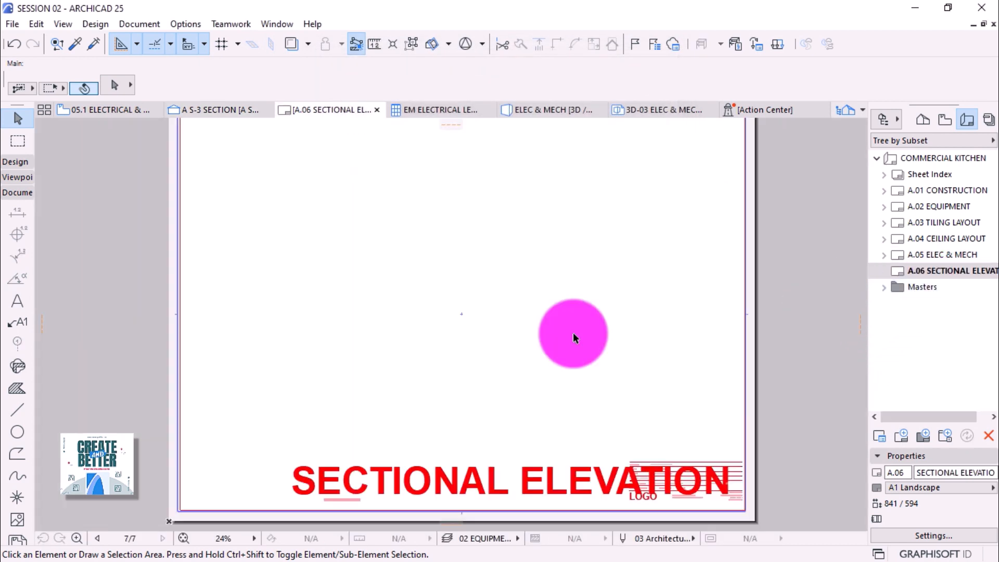
{"action": "scroll", "coordinate": [388, 348], "scroll_direction": "down", "scroll_amount": 1}
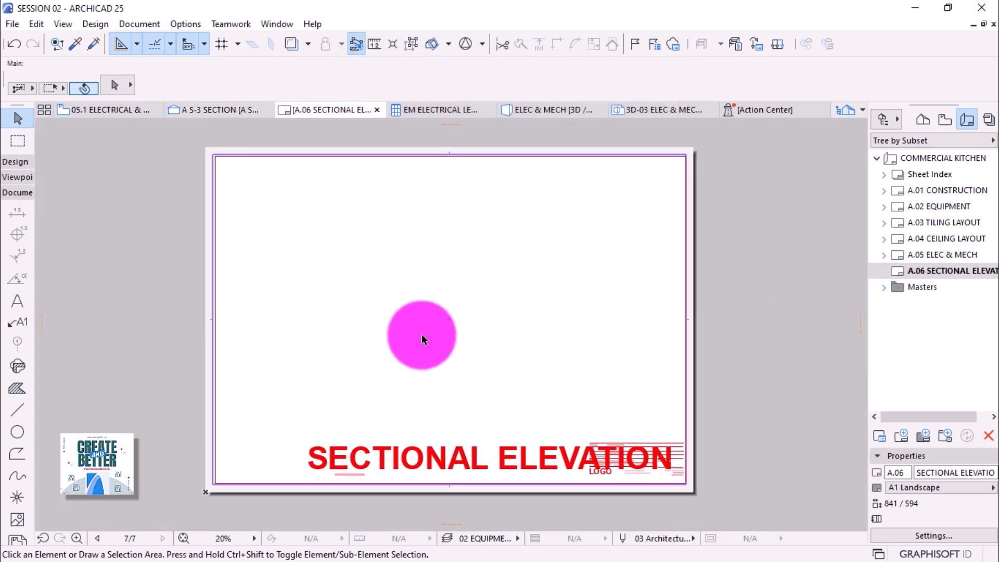
{"action": "left_click", "coordinate": [946, 119]}
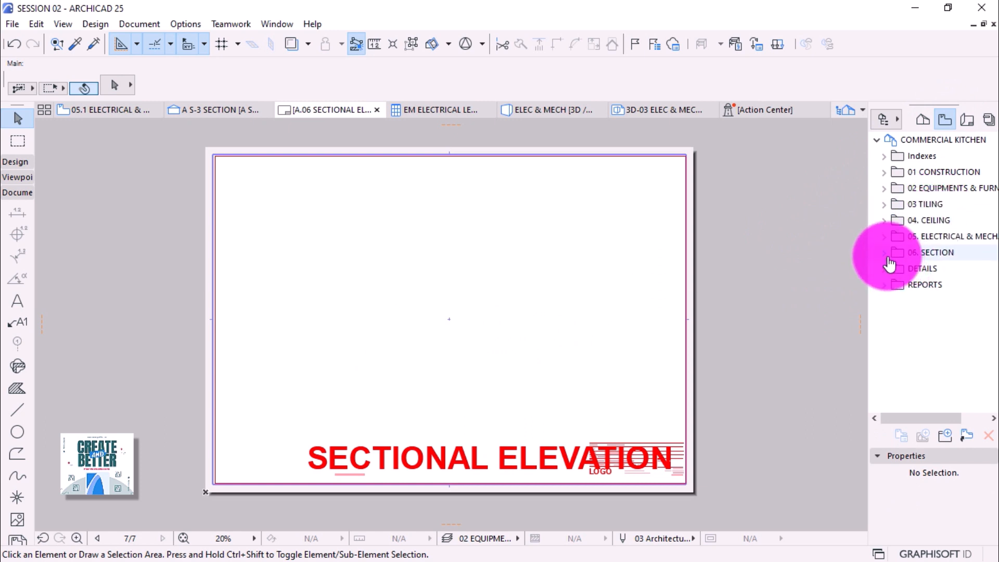
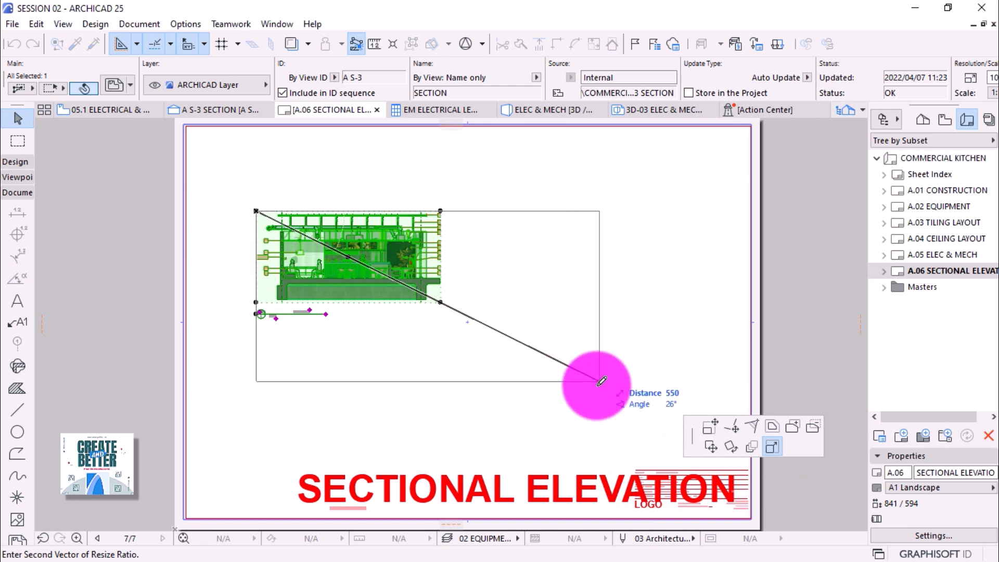
Set the placed section drawing's scale to 1:20.
{"action": "key", "text": "Escape"}
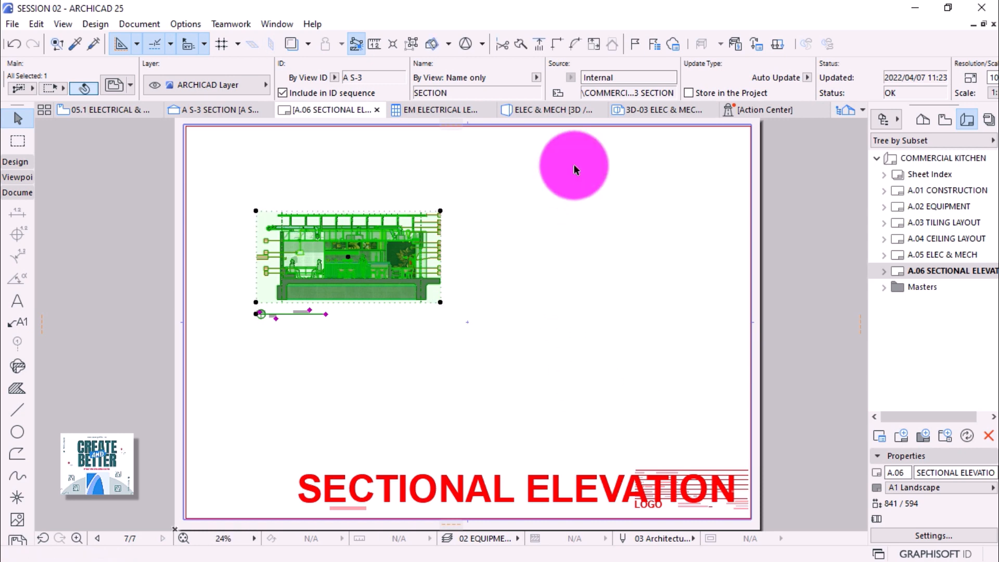
{"action": "scroll", "coordinate": [649, 76], "scroll_direction": "down", "scroll_amount": 6}
{"action": "scroll", "coordinate": [649, 76], "scroll_direction": "down", "scroll_amount": 4}
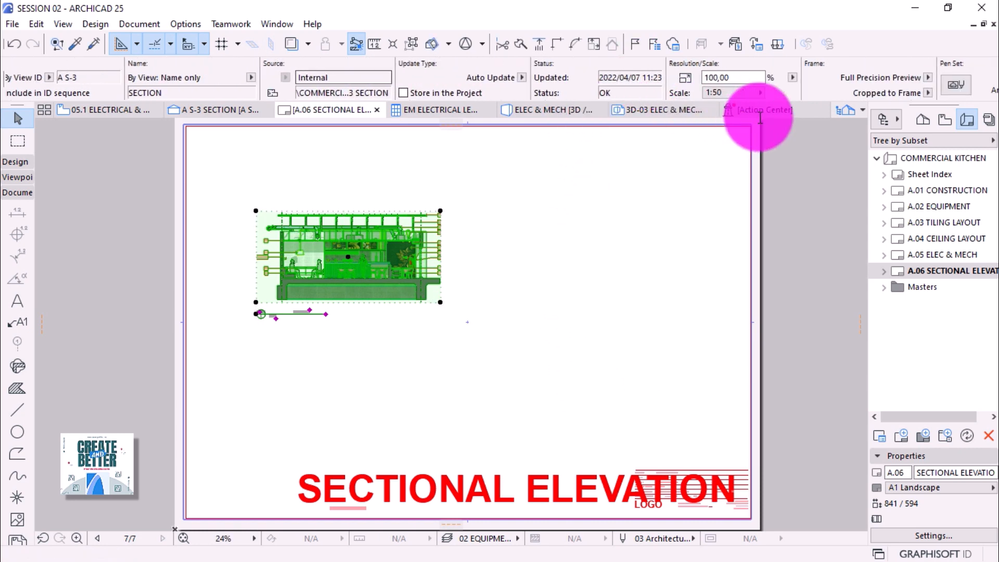
{"action": "left_click", "coordinate": [720, 93]}
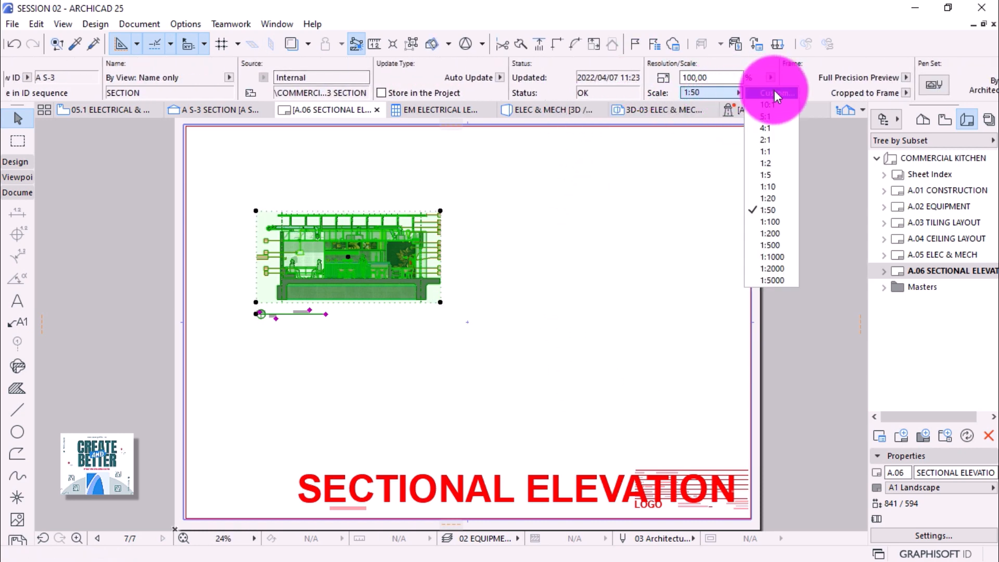
{"action": "left_click", "coordinate": [779, 197]}
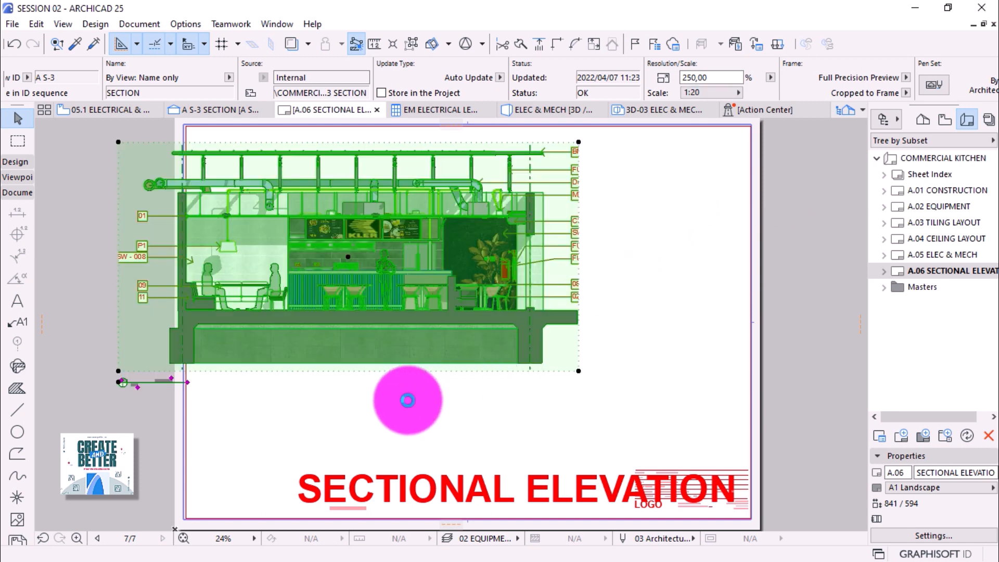
Offset the drawing frame outward past the drawing's top-left corner.
{"action": "scroll", "coordinate": [382, 413], "scroll_direction": "down", "scroll_amount": 1}
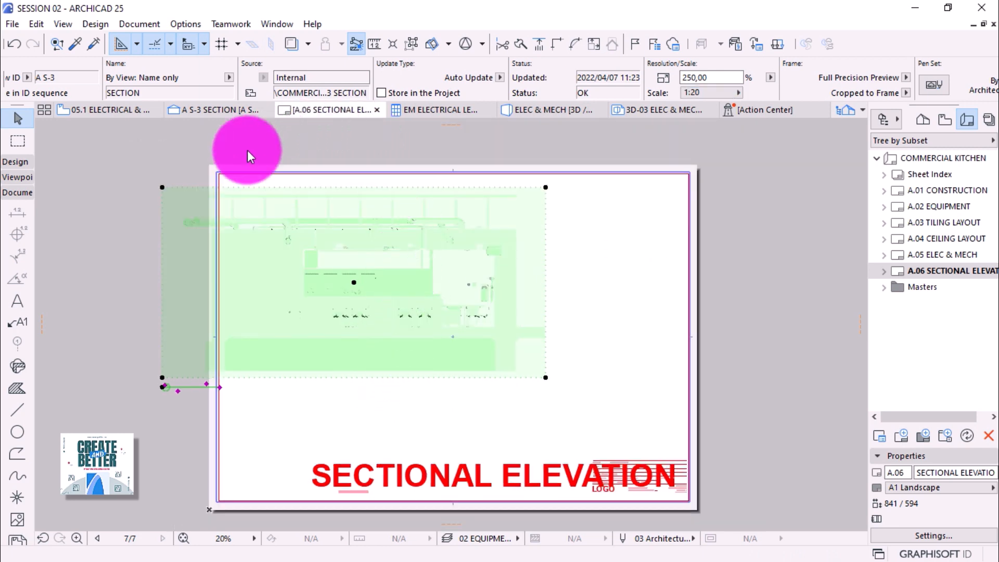
{"action": "left_click", "coordinate": [163, 187]}
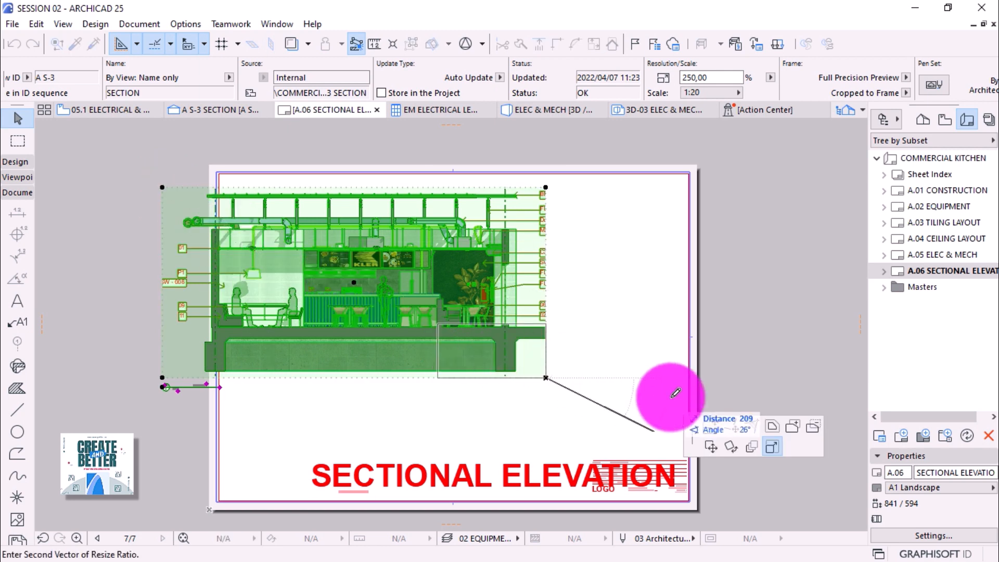
{"action": "left_click", "coordinate": [773, 428]}
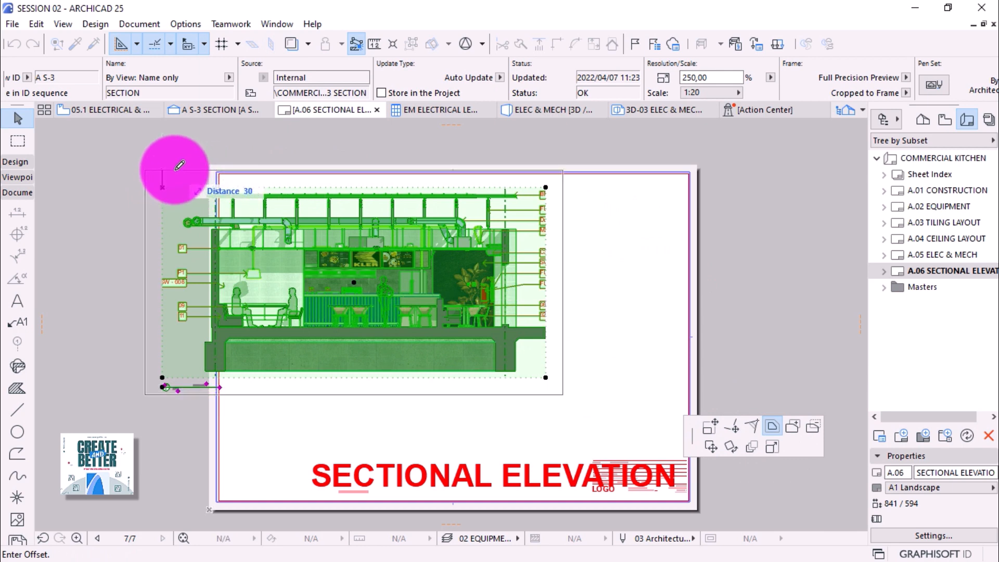
{"action": "left_click", "coordinate": [151, 154]}
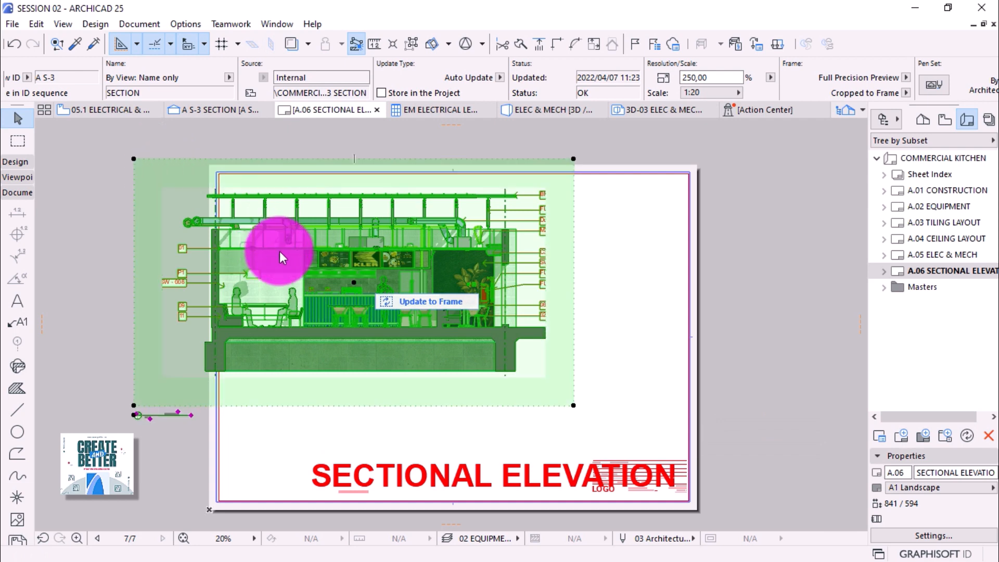
Update the drawing to its frame, push the right edge outward, and update again.
{"action": "left_click", "coordinate": [439, 302]}
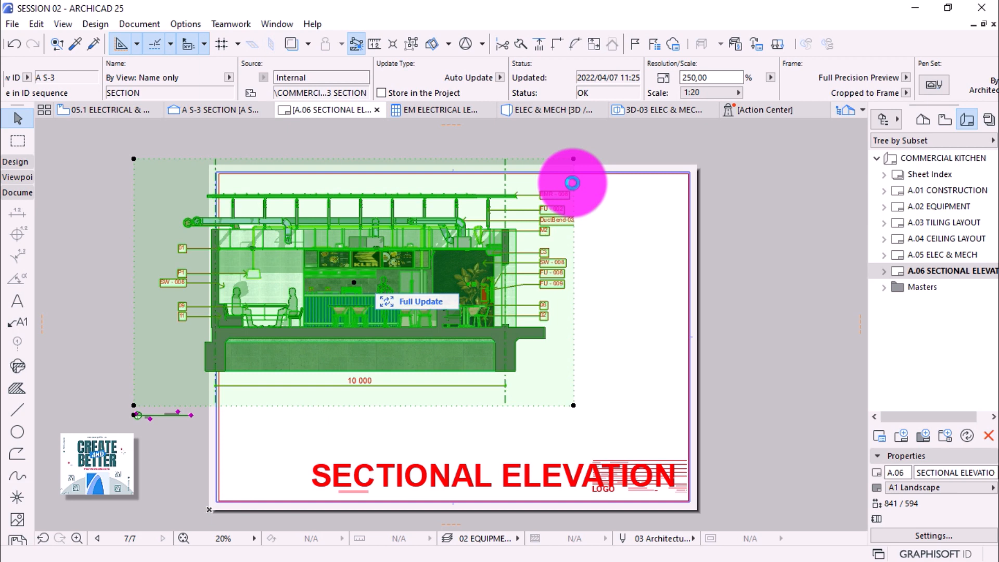
{"action": "left_click", "coordinate": [573, 183]}
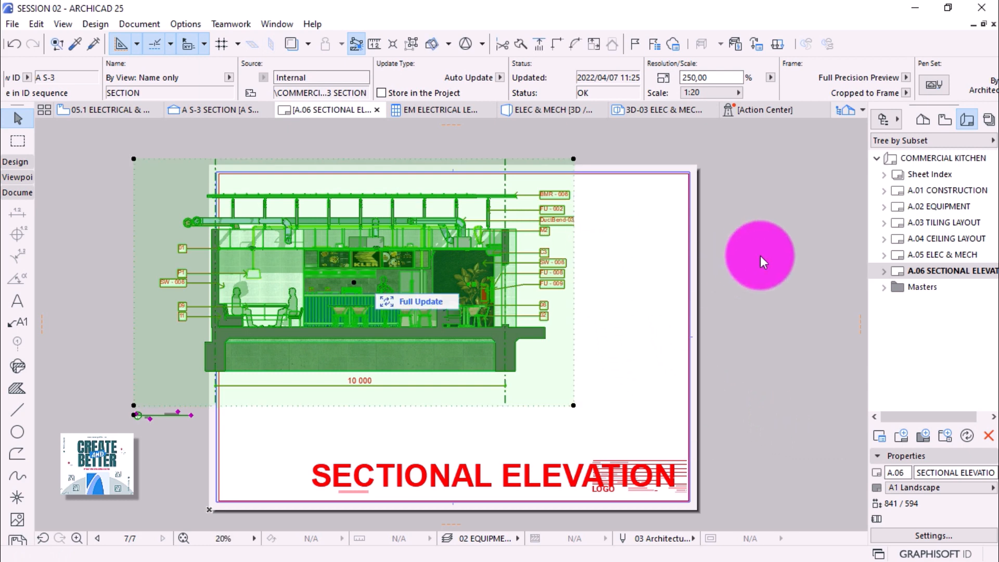
{"action": "left_click", "coordinate": [573, 240]}
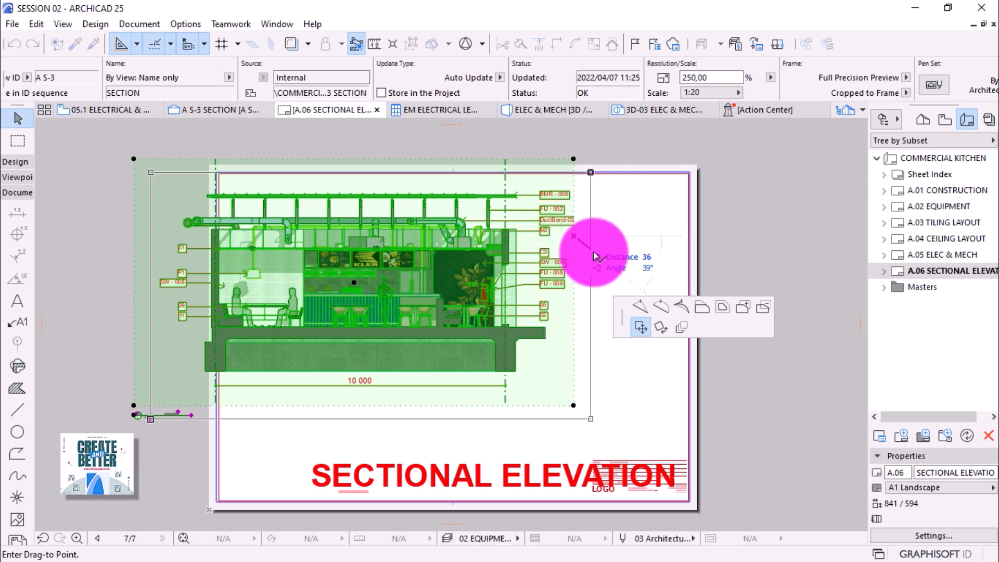
{"action": "left_click", "coordinate": [619, 220]}
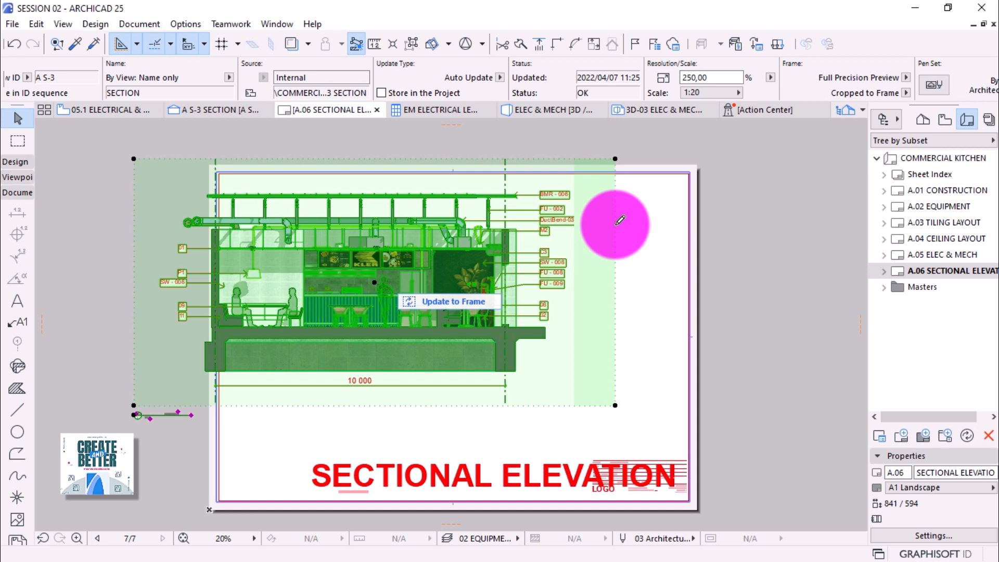
{"action": "left_click", "coordinate": [451, 301]}
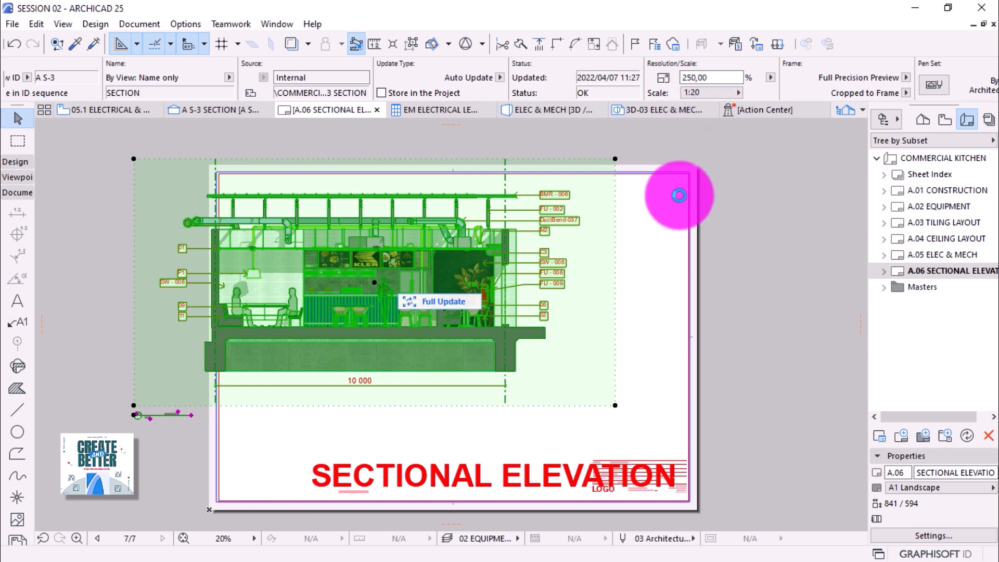
Rescale the section drawing to a custom 1:30 scale.
{"action": "left_click", "coordinate": [735, 93]}
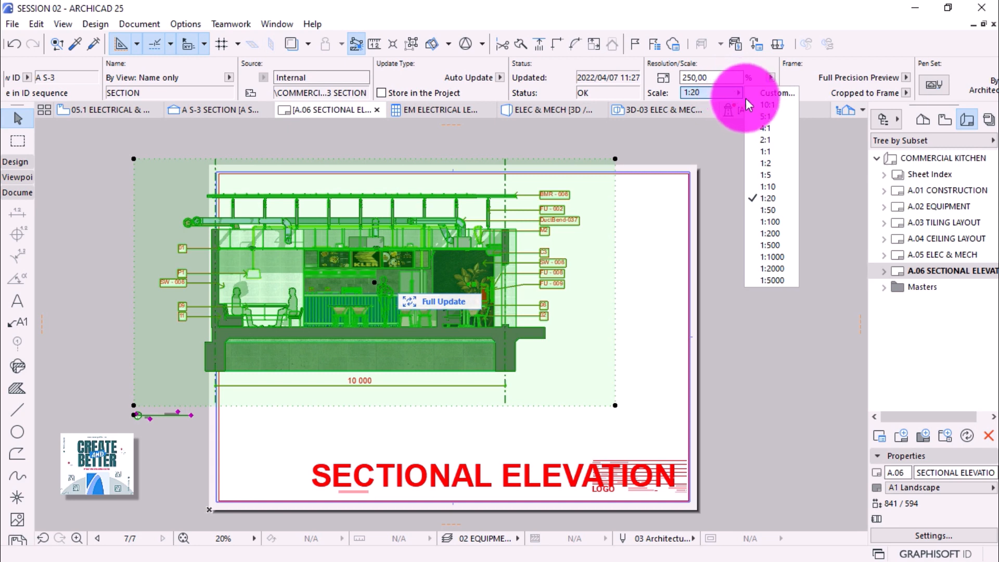
{"action": "left_click", "coordinate": [777, 92]}
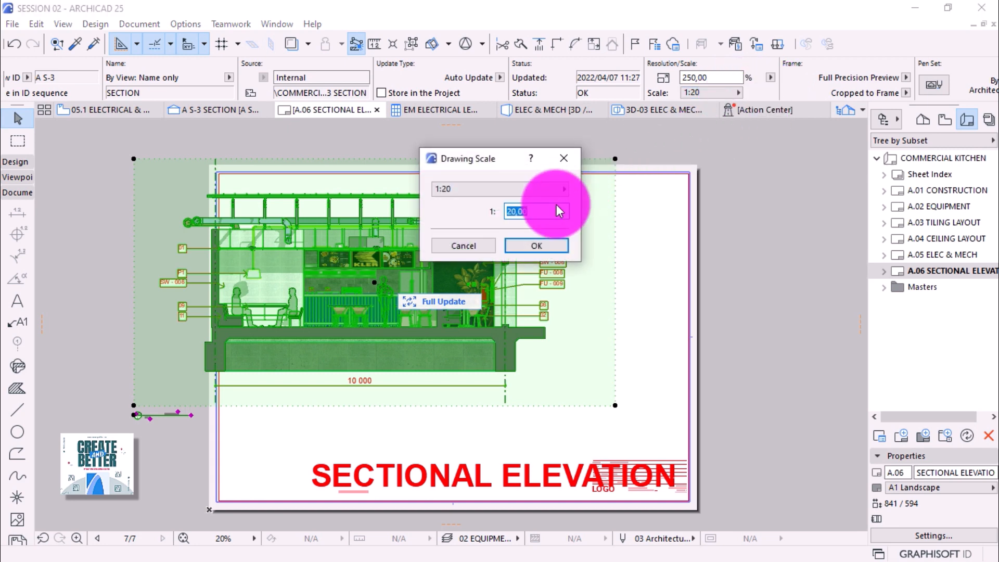
{"action": "type", "text": "30"}
{"action": "key", "text": "Return"}
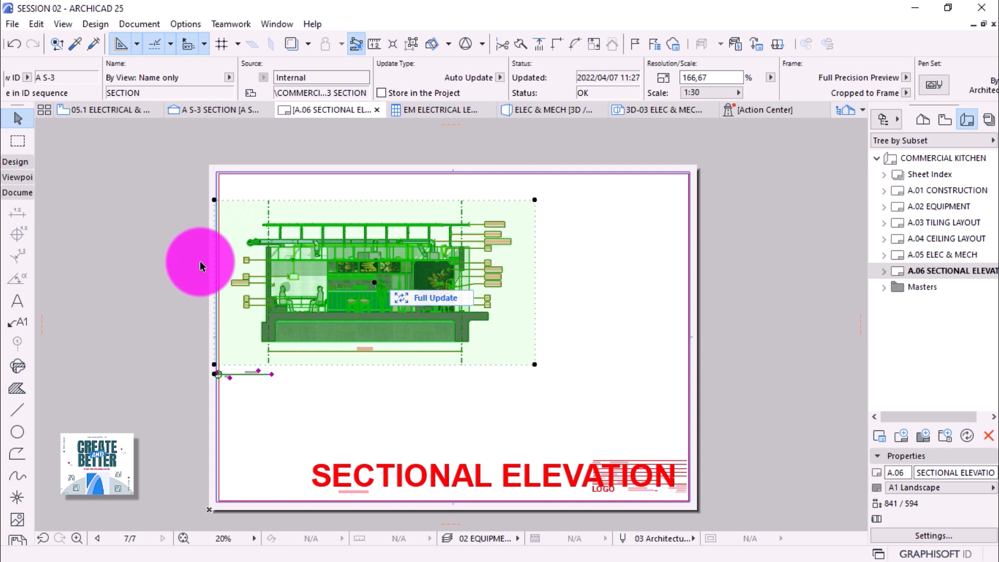
Pull the frame's left edge inward and shift the drawing right on the sheet.
{"action": "left_click", "coordinate": [215, 229]}
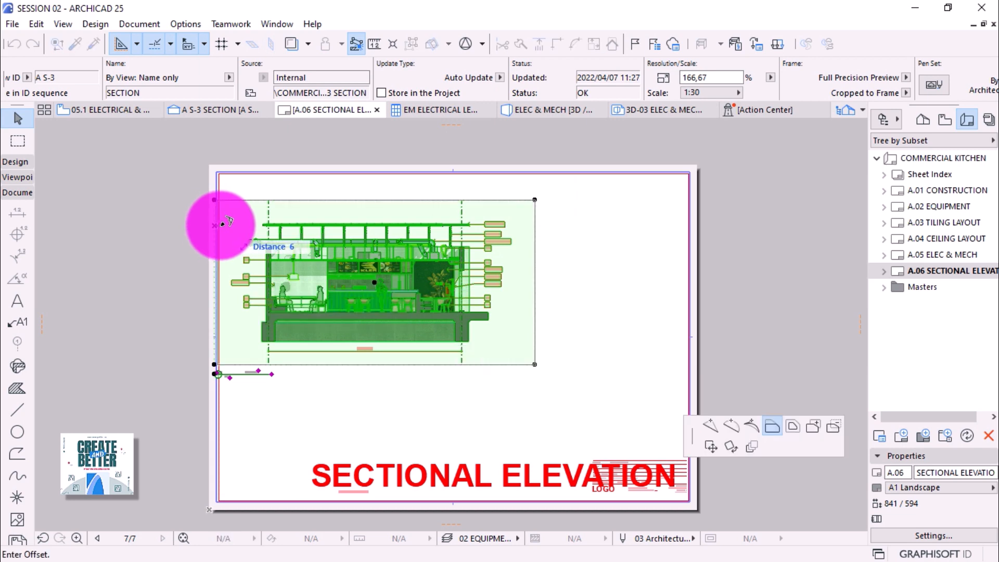
{"action": "left_click", "coordinate": [229, 225]}
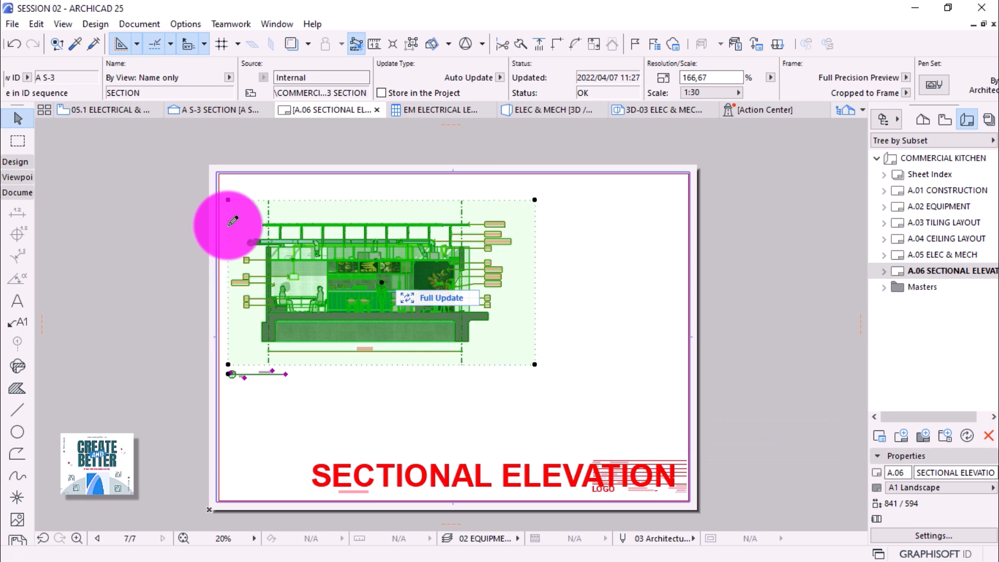
{"action": "left_click", "coordinate": [382, 201]}
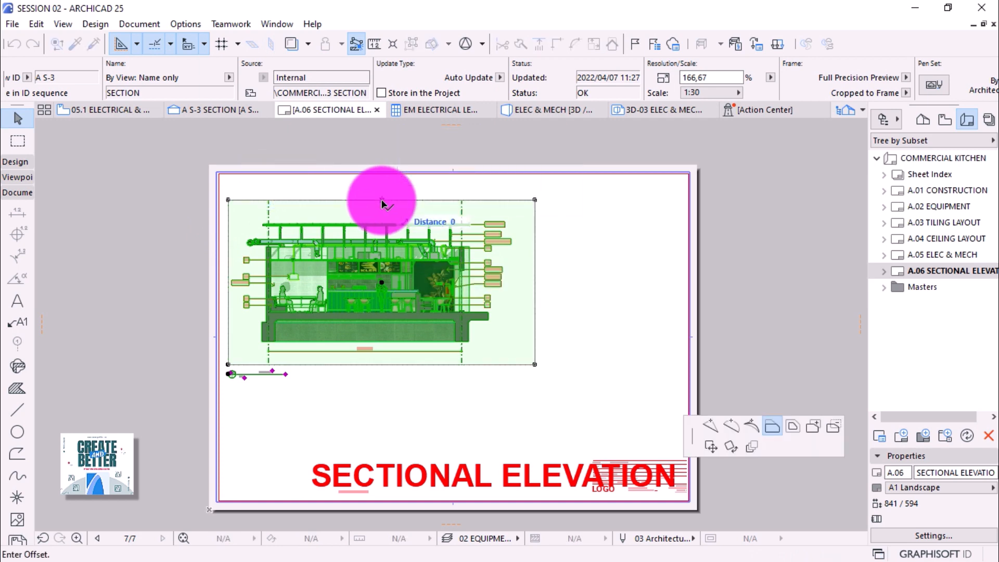
{"action": "left_click", "coordinate": [711, 447]}
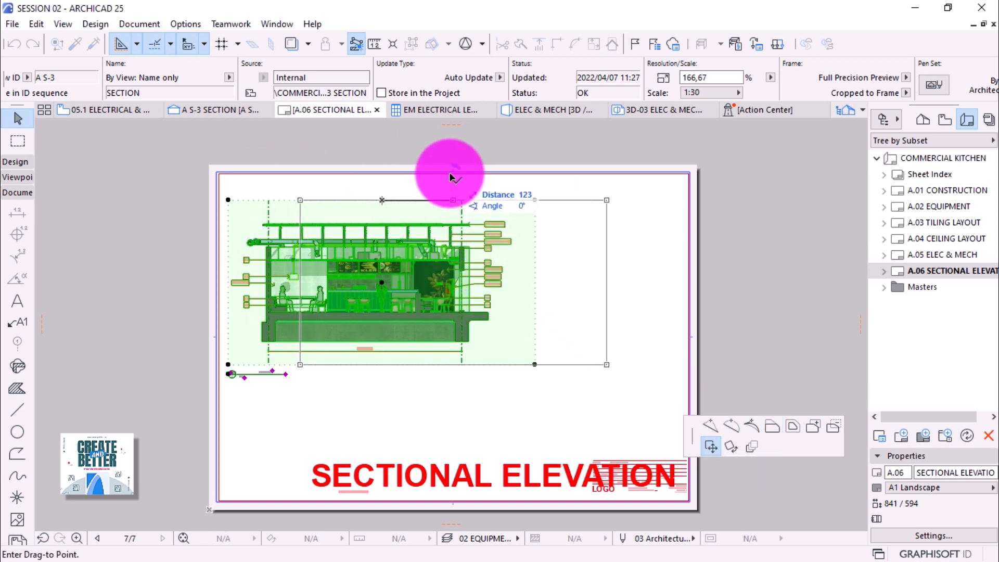
{"action": "left_click", "coordinate": [525, 194]}
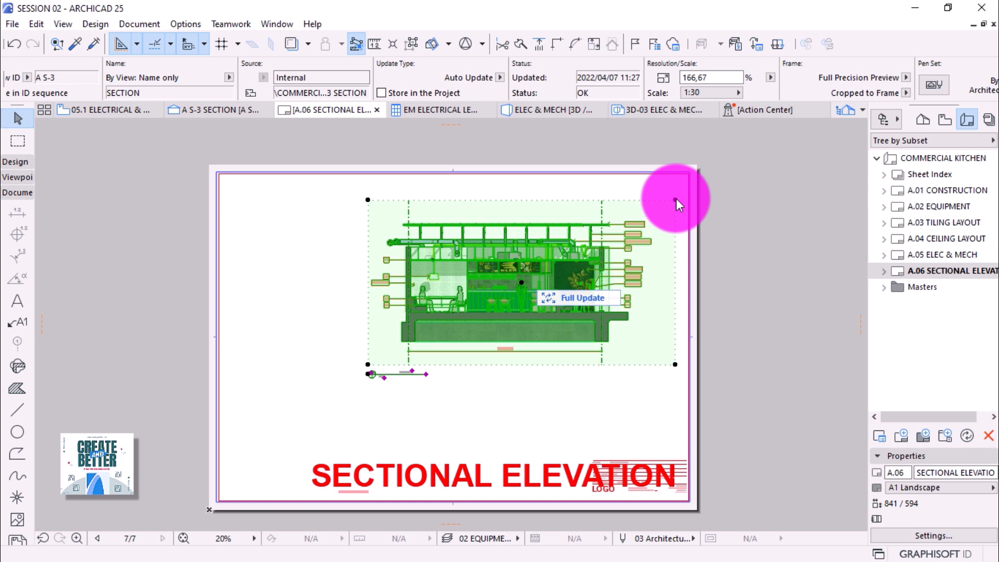
Snap the drawing's top-right corner to the sheet border's top-right corner.
{"action": "left_click", "coordinate": [676, 200]}
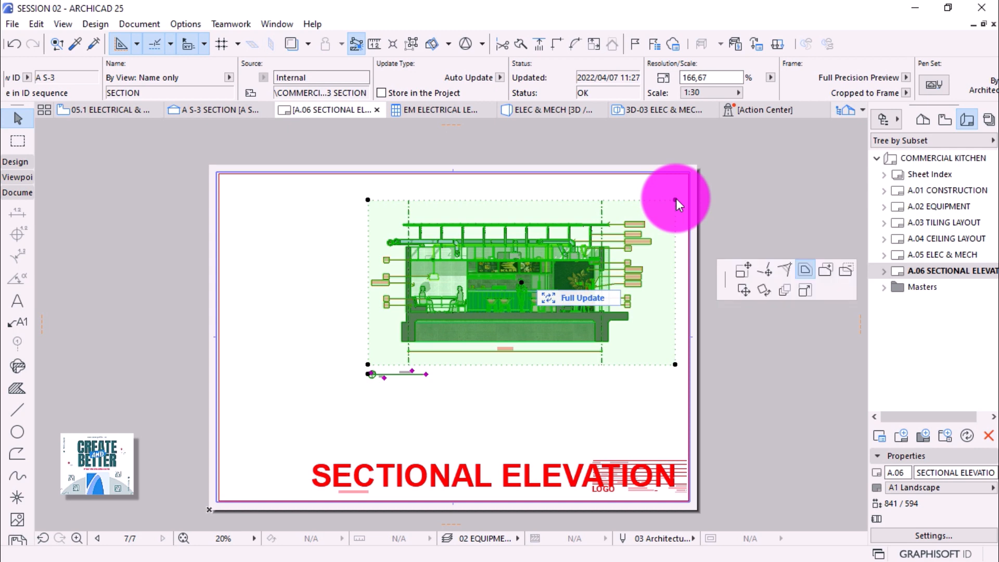
{"action": "left_click", "coordinate": [744, 291]}
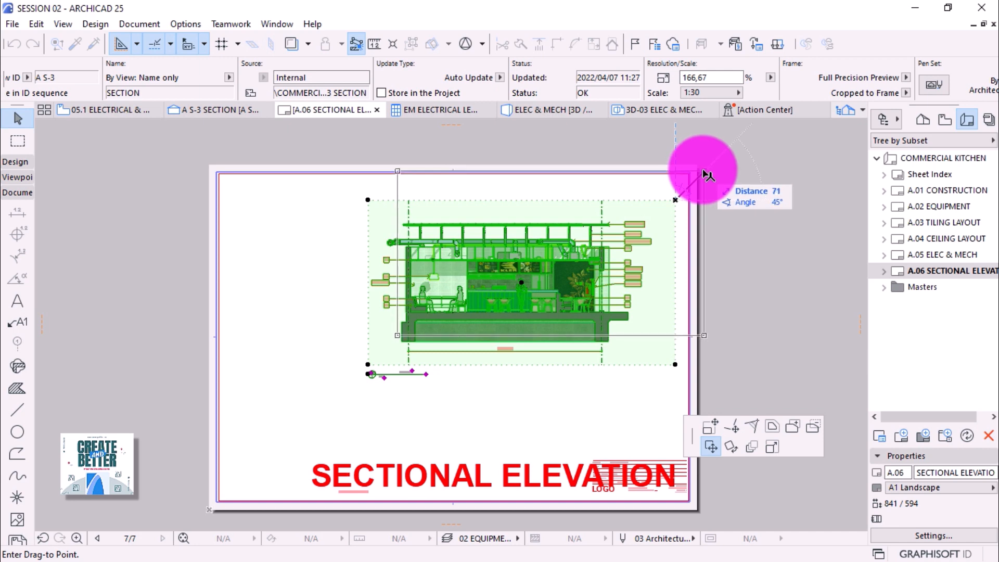
{"action": "left_click", "coordinate": [708, 175]}
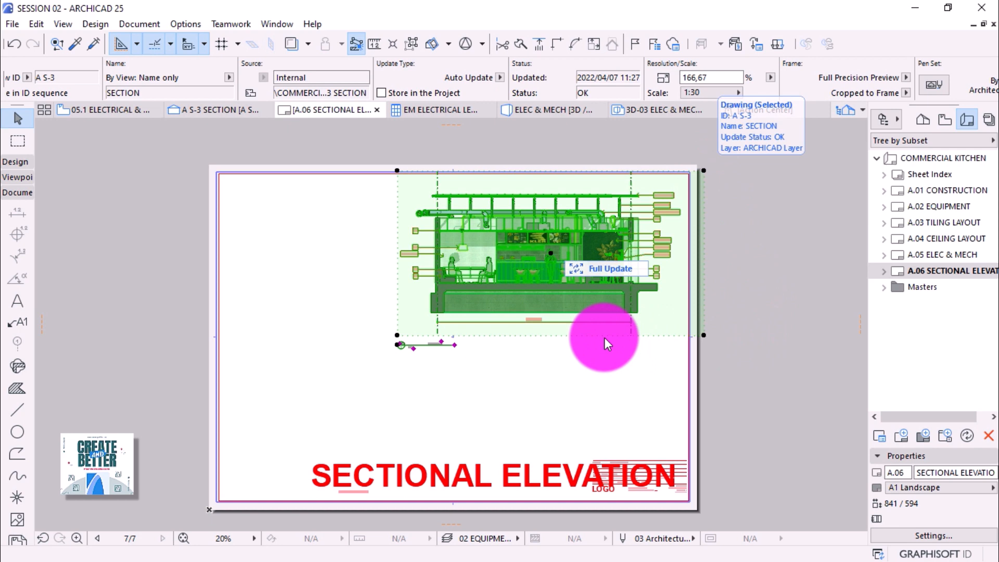
{"action": "left_click", "coordinate": [588, 362]}
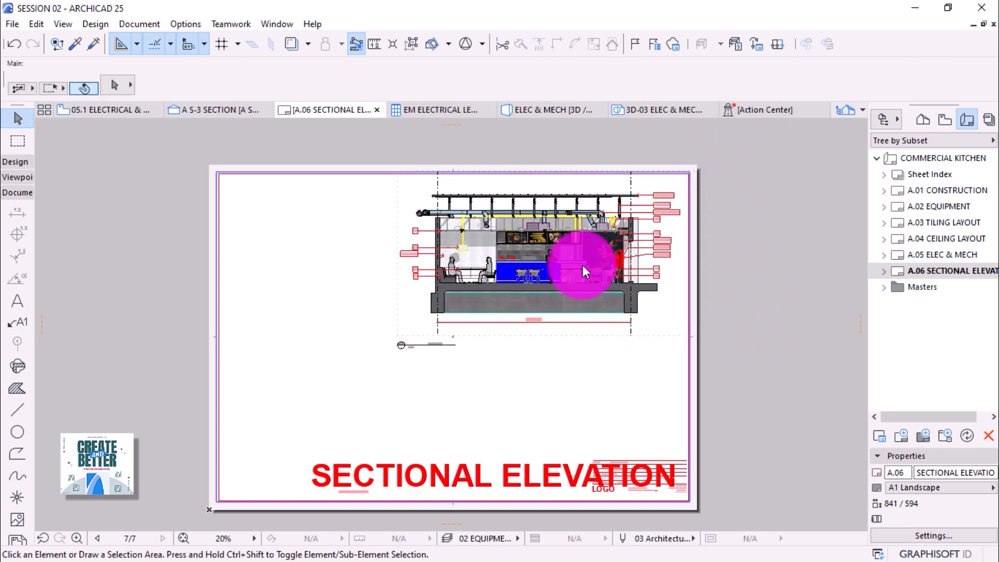
Trim the drawing frame's top and bottom edges tight to the building.
{"action": "scroll", "coordinate": [557, 247], "scroll_direction": "up", "scroll_amount": 3}
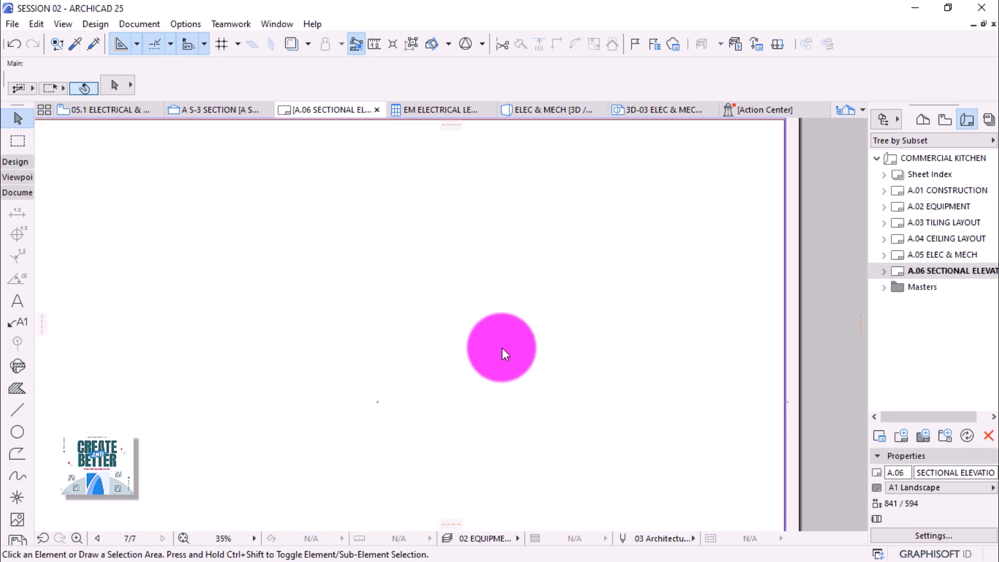
{"action": "scroll", "coordinate": [479, 373], "scroll_direction": "down", "scroll_amount": 1}
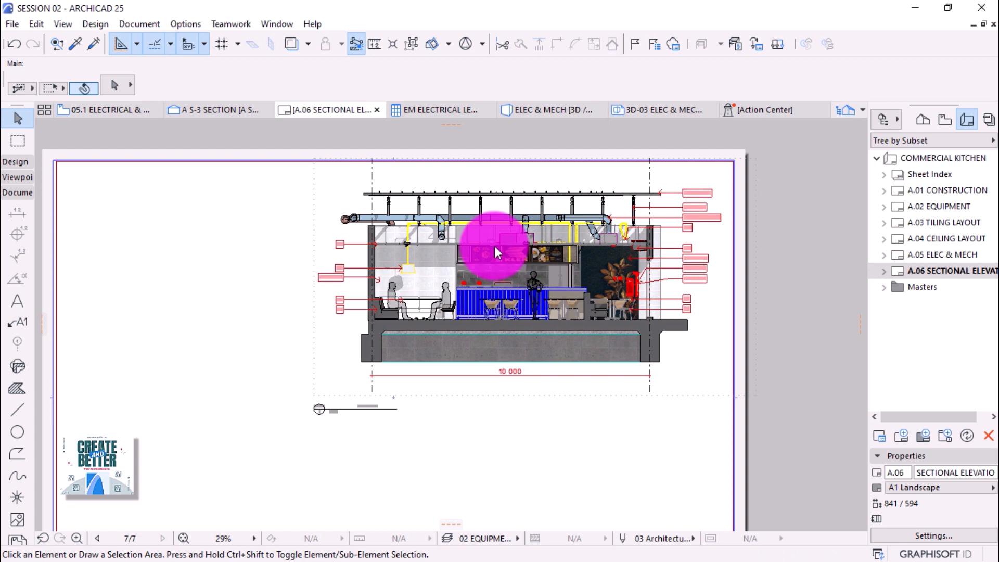
{"action": "left_click", "coordinate": [444, 261]}
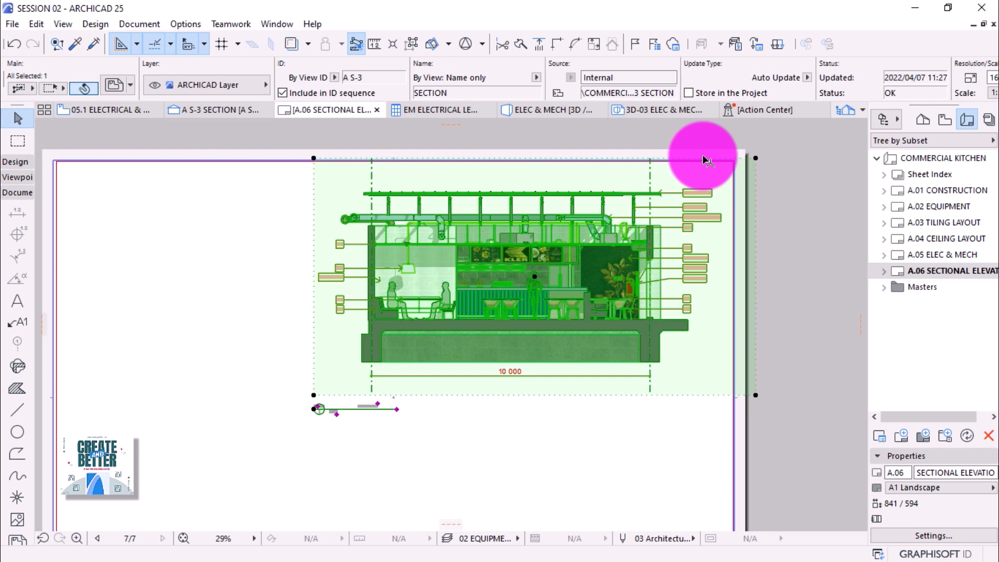
{"action": "left_click", "coordinate": [703, 156]}
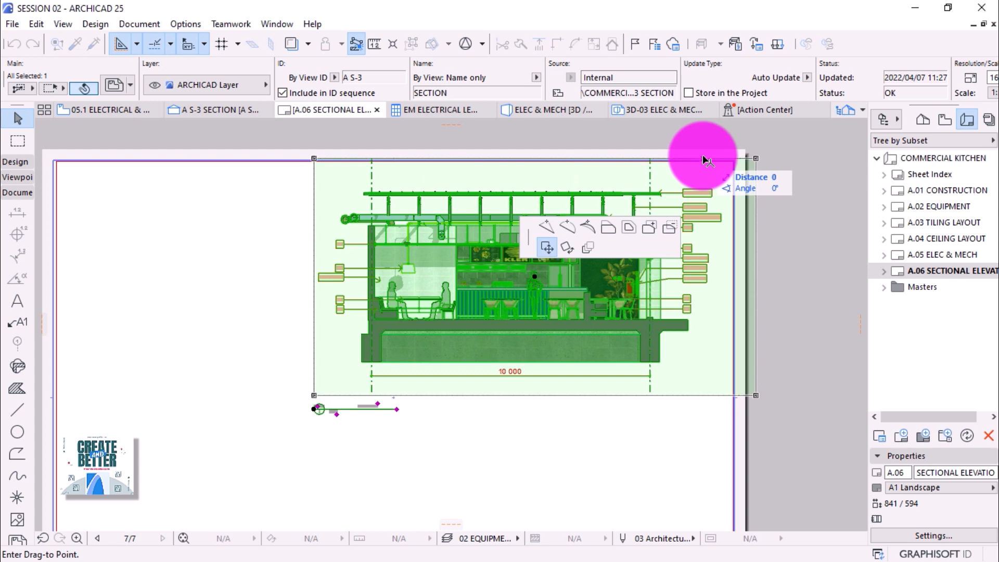
{"action": "left_click", "coordinate": [608, 227]}
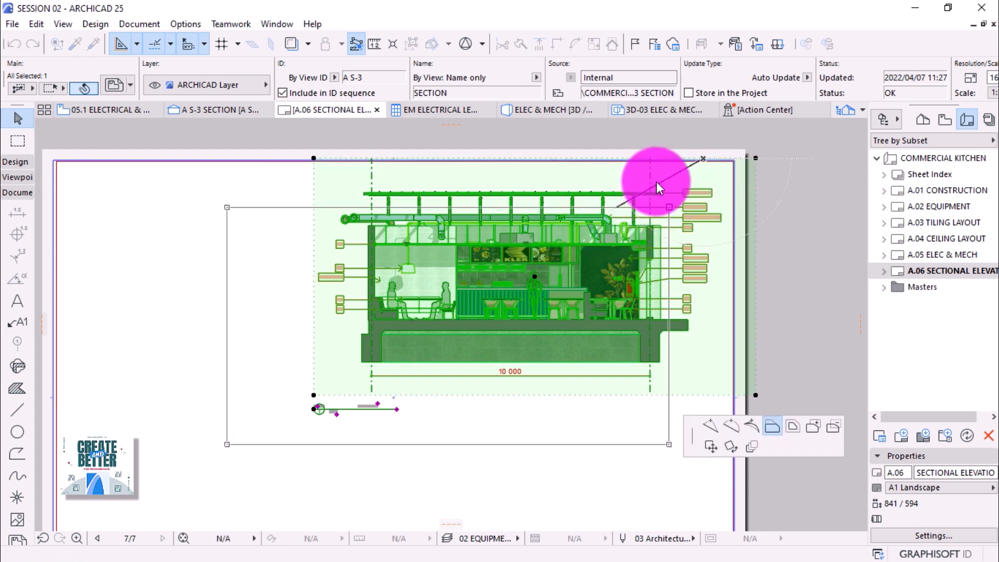
{"action": "left_click", "coordinate": [692, 178]}
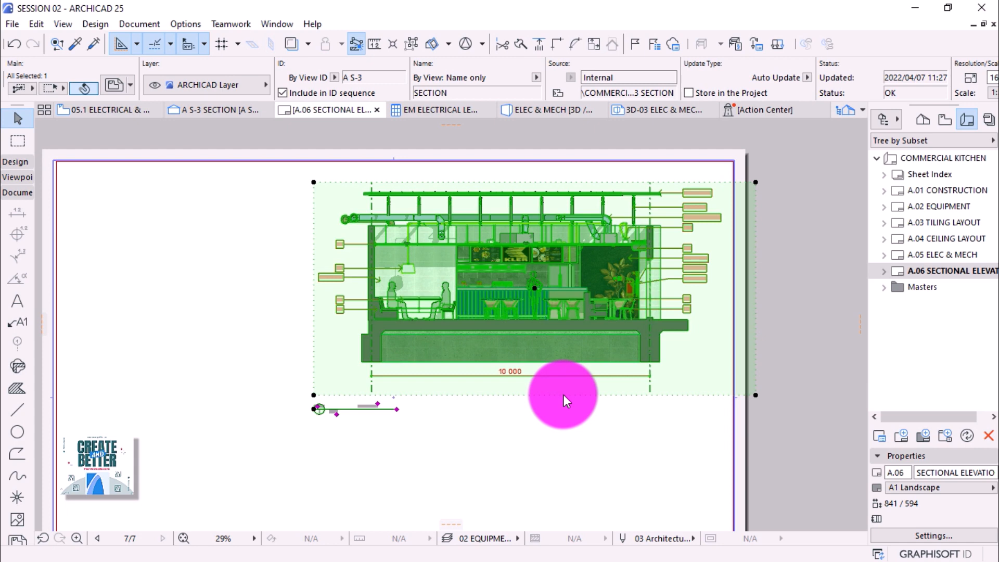
{"action": "left_click", "coordinate": [564, 395]}
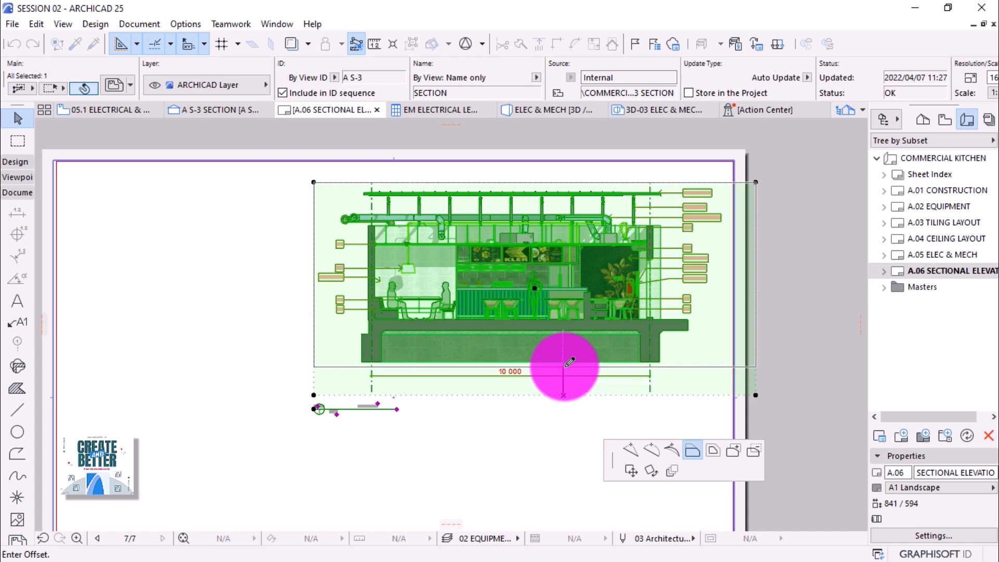
{"action": "left_click", "coordinate": [567, 363]}
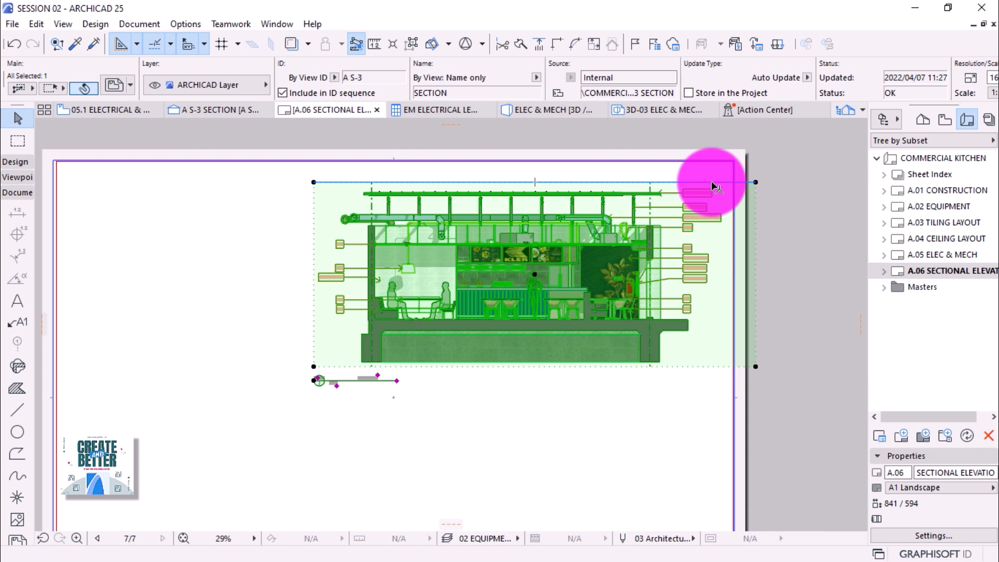
Move the drawing up so its frame sits flush with the sheet's top border.
{"action": "left_click", "coordinate": [712, 183]}
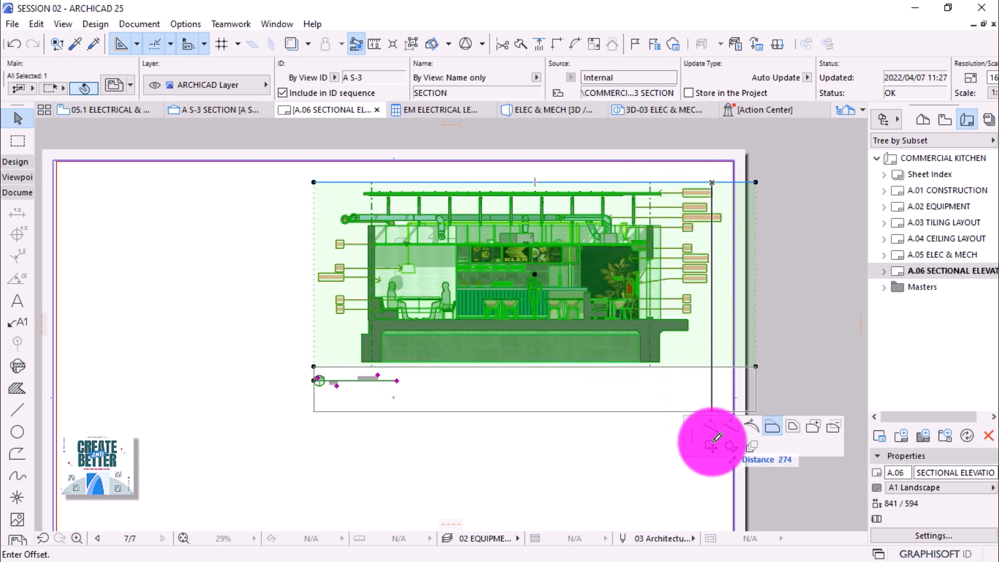
{"action": "left_click", "coordinate": [711, 445]}
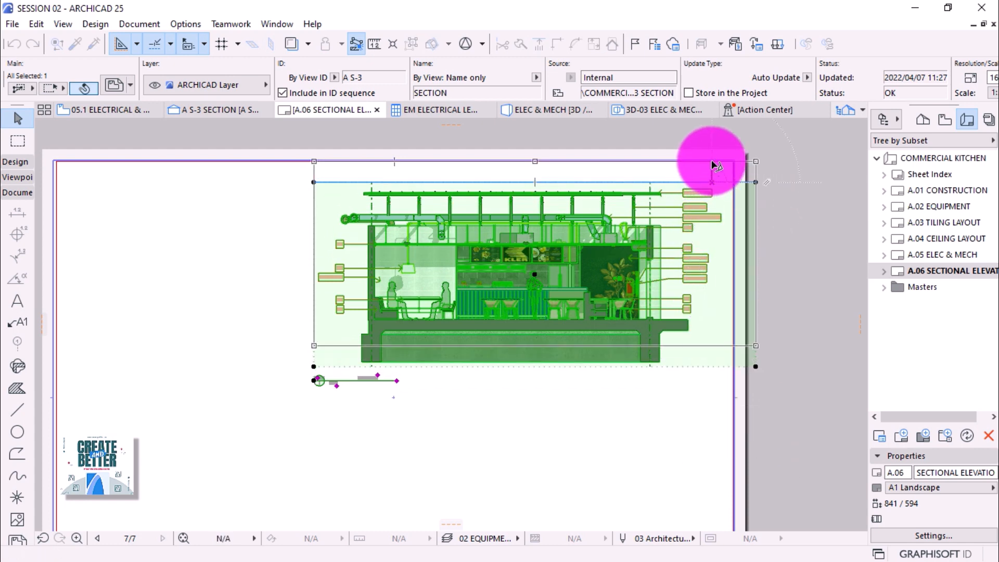
{"action": "key", "text": "Escape"}
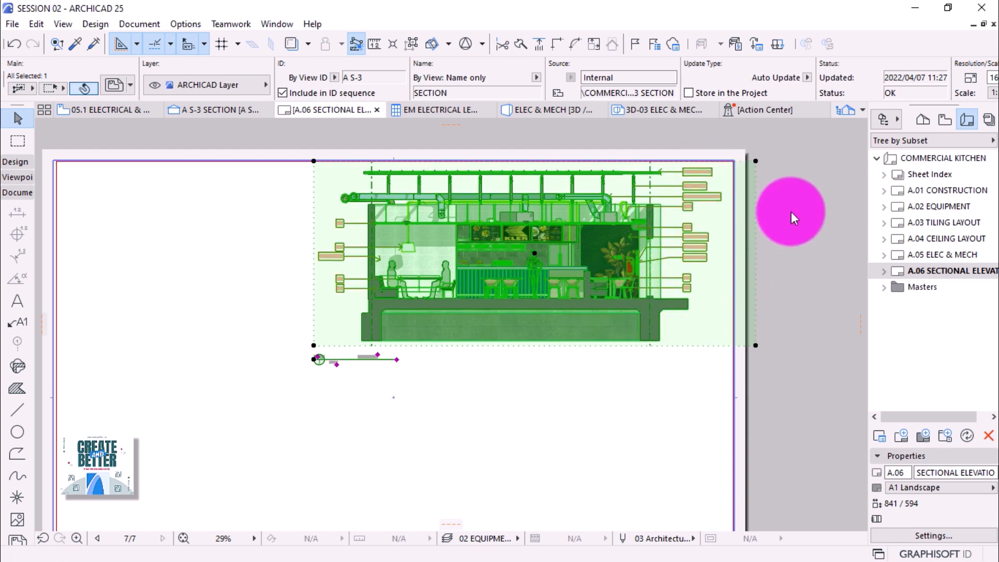
{"action": "scroll", "coordinate": [680, 177], "scroll_direction": "down", "scroll_amount": 1}
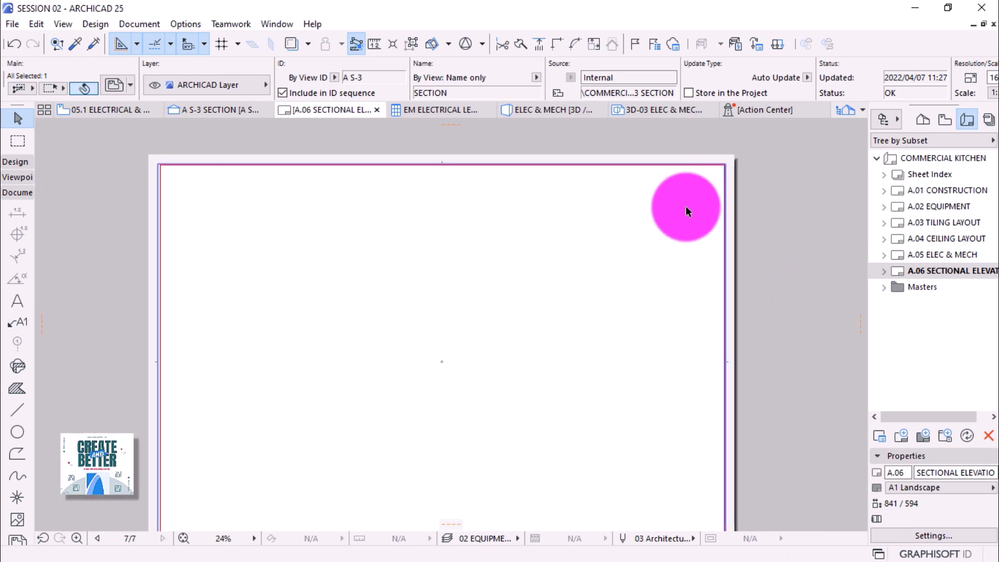
{"action": "scroll", "coordinate": [685, 209], "scroll_direction": "down", "scroll_amount": 1}
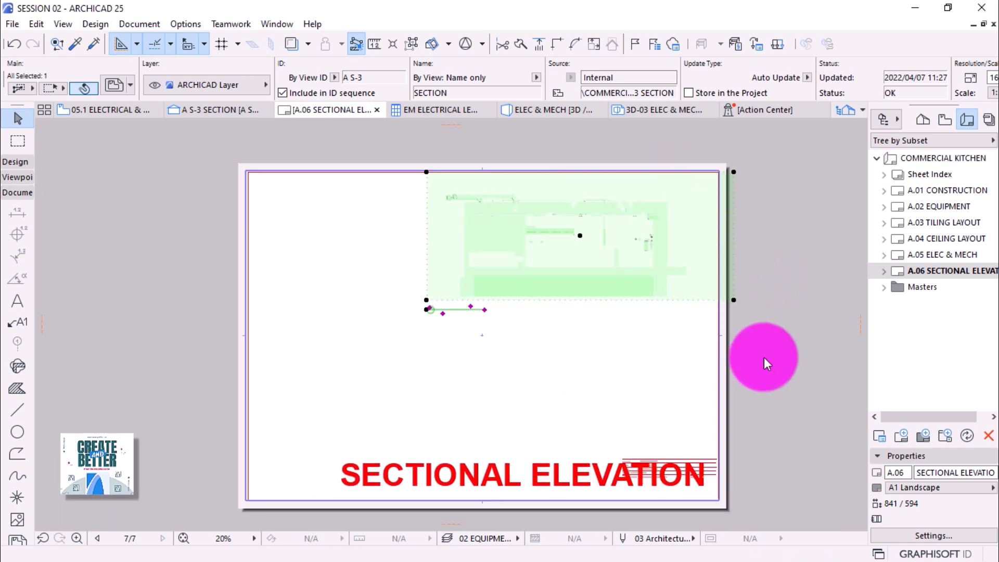
Open the 05.1 ELECTRICAL & MECHANICAL view from the View Map and pick the Marquee tool.
{"action": "left_click", "coordinate": [572, 370]}
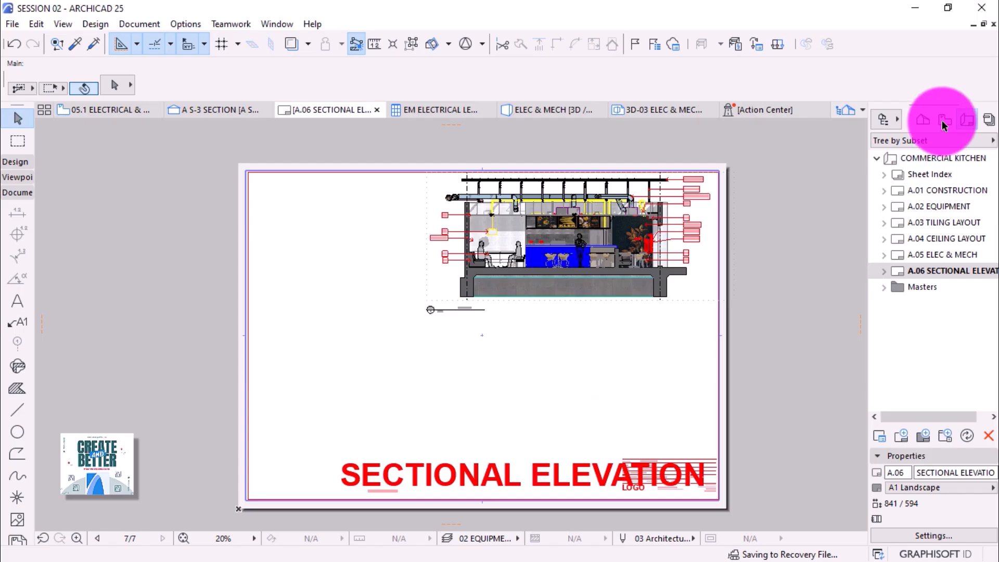
{"action": "left_click", "coordinate": [945, 121]}
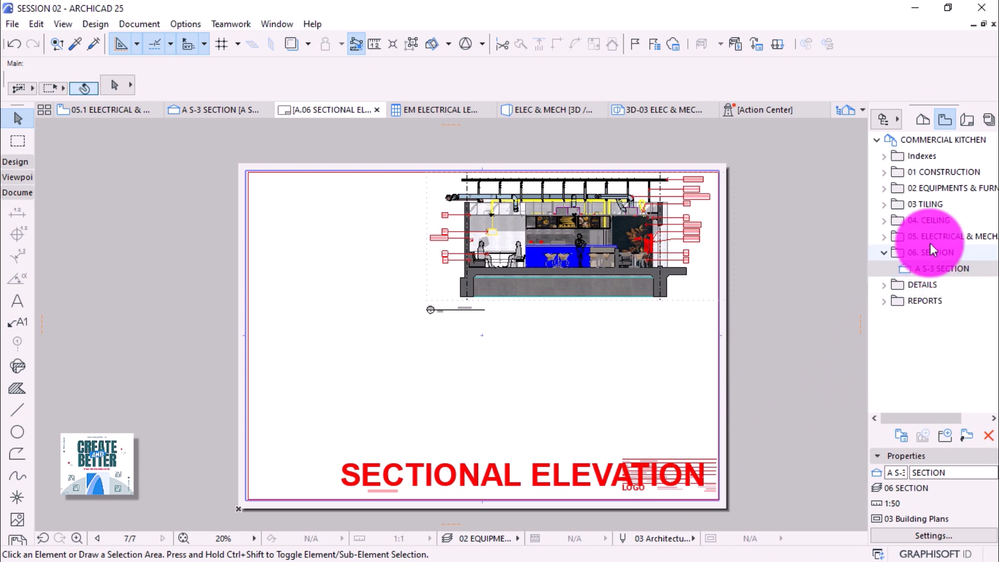
{"action": "left_click", "coordinate": [884, 237]}
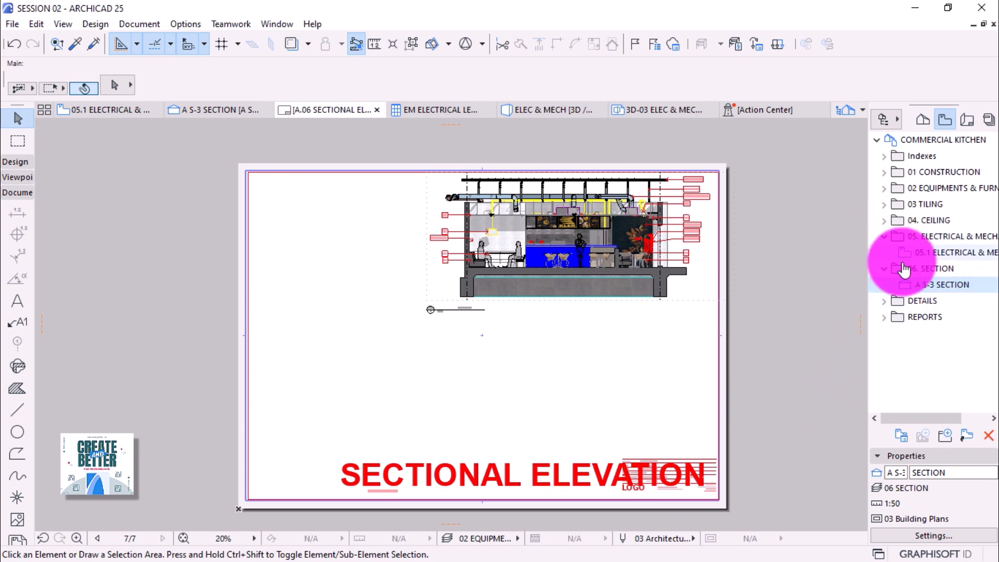
{"action": "left_click", "coordinate": [929, 254]}
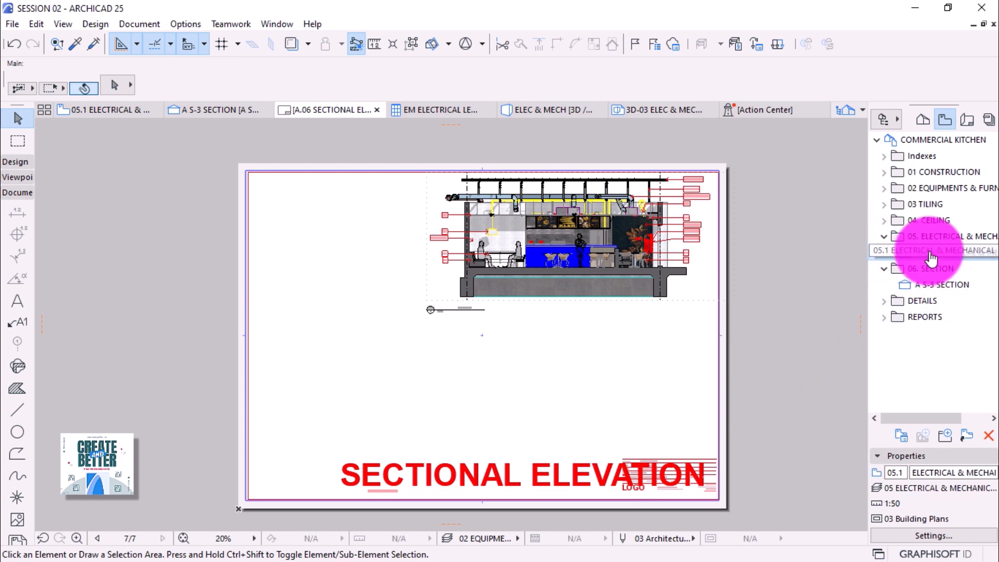
{"action": "double_click", "coordinate": [931, 251]}
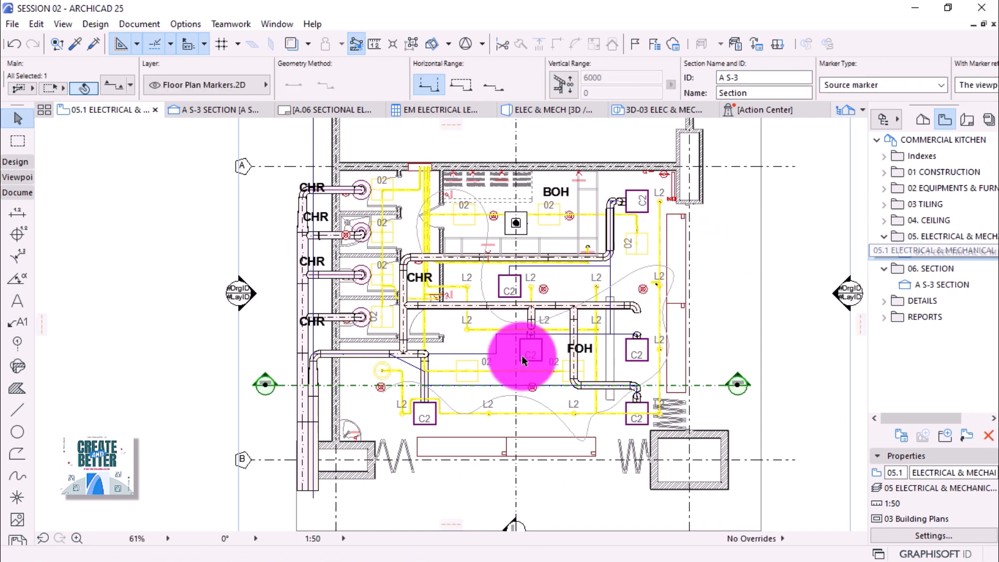
{"action": "scroll", "coordinate": [389, 384], "scroll_direction": "down", "scroll_amount": 1}
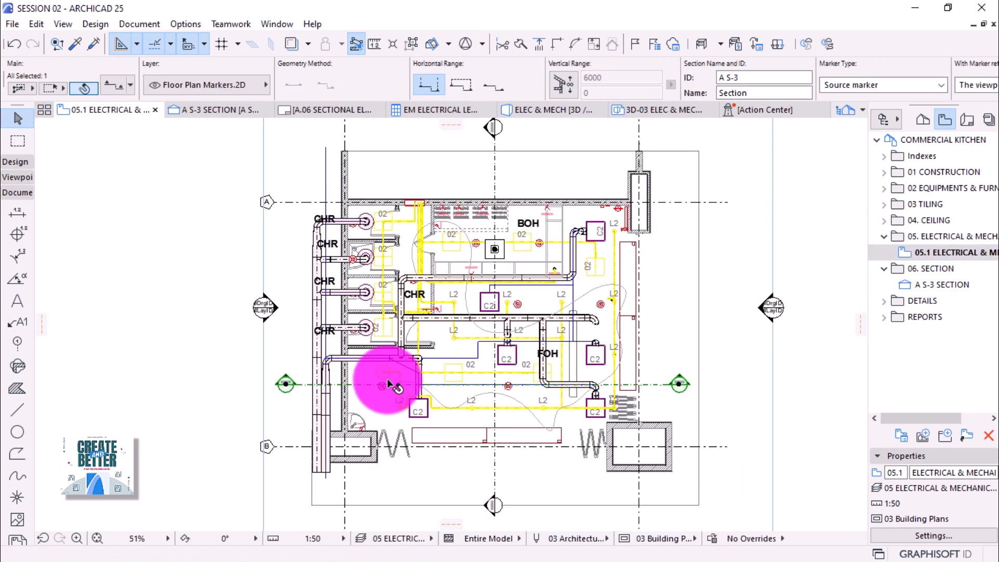
{"action": "left_click", "coordinate": [23, 140]}
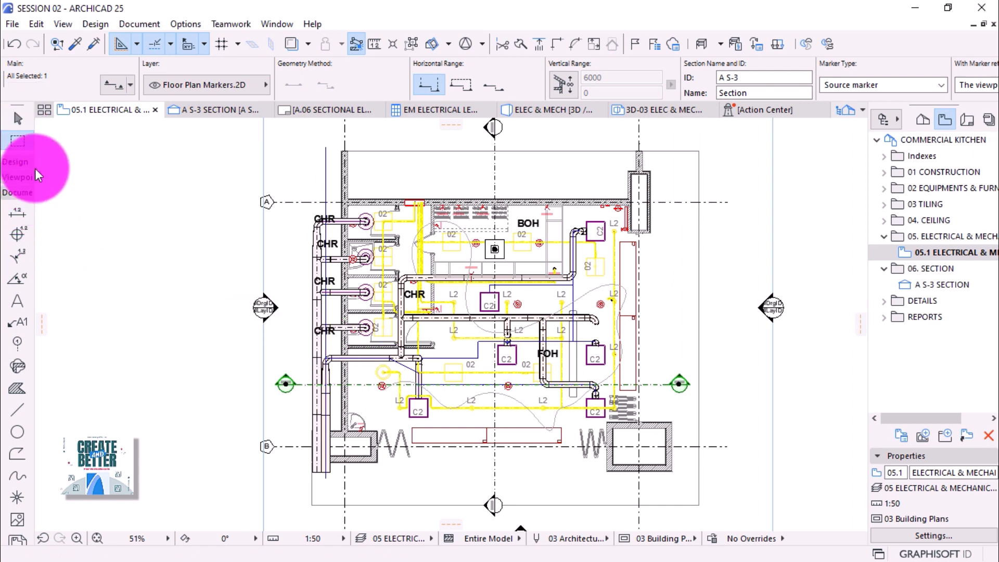
{"action": "key", "text": "Escape"}
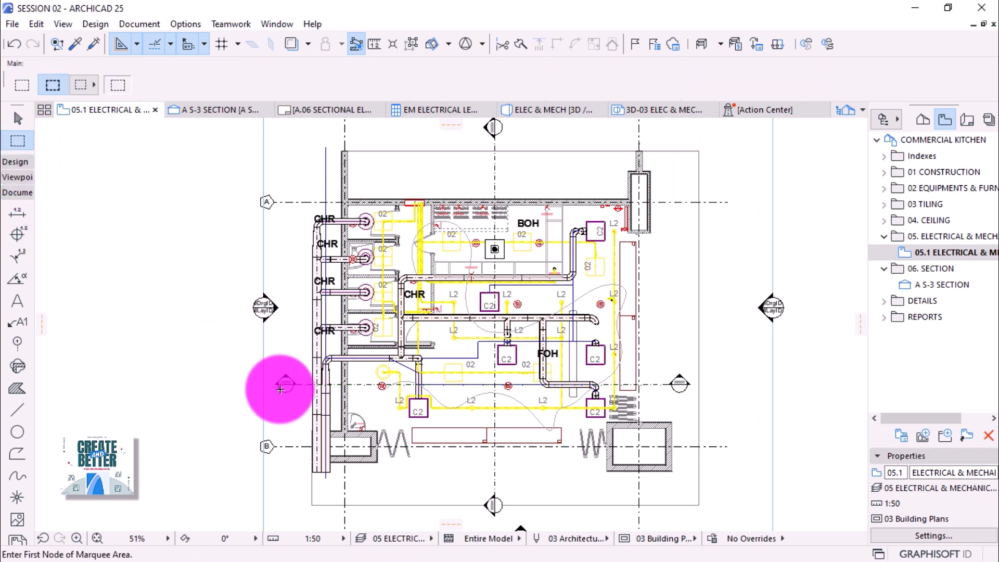
Marquee the kitchen area and show it in 3D as a cutaway.
{"action": "left_click", "coordinate": [274, 384]}
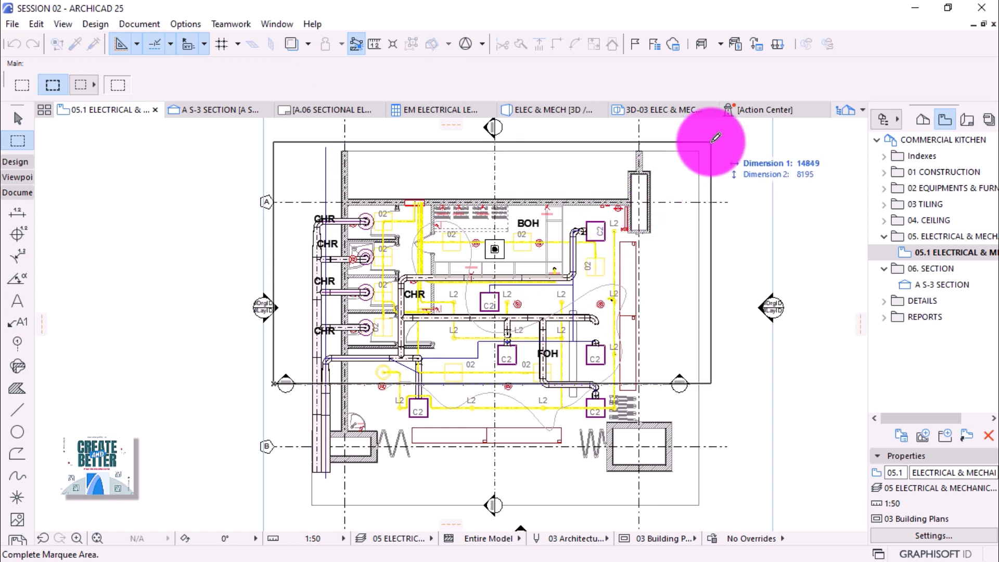
{"action": "left_click", "coordinate": [713, 141]}
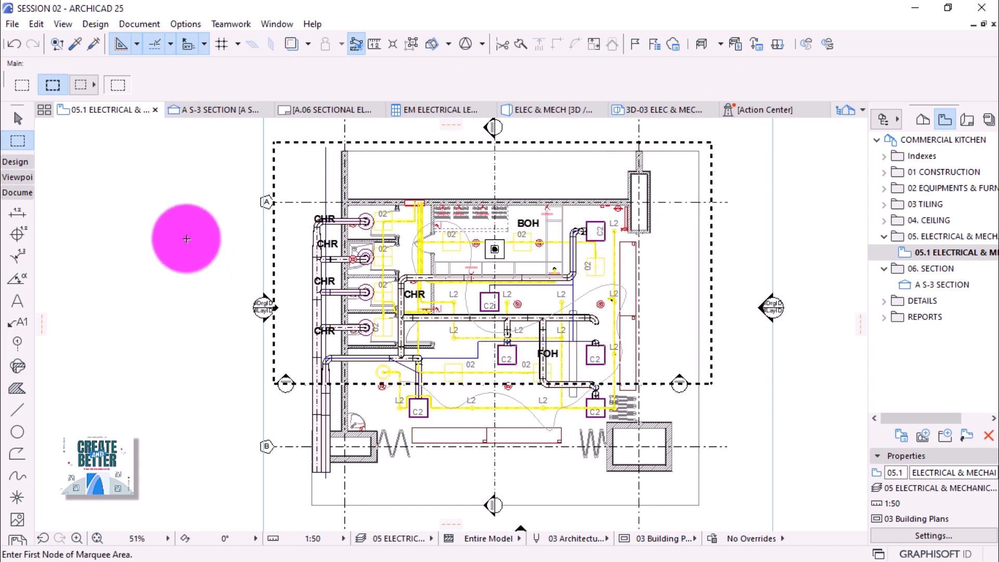
{"action": "right_click", "coordinate": [186, 238]}
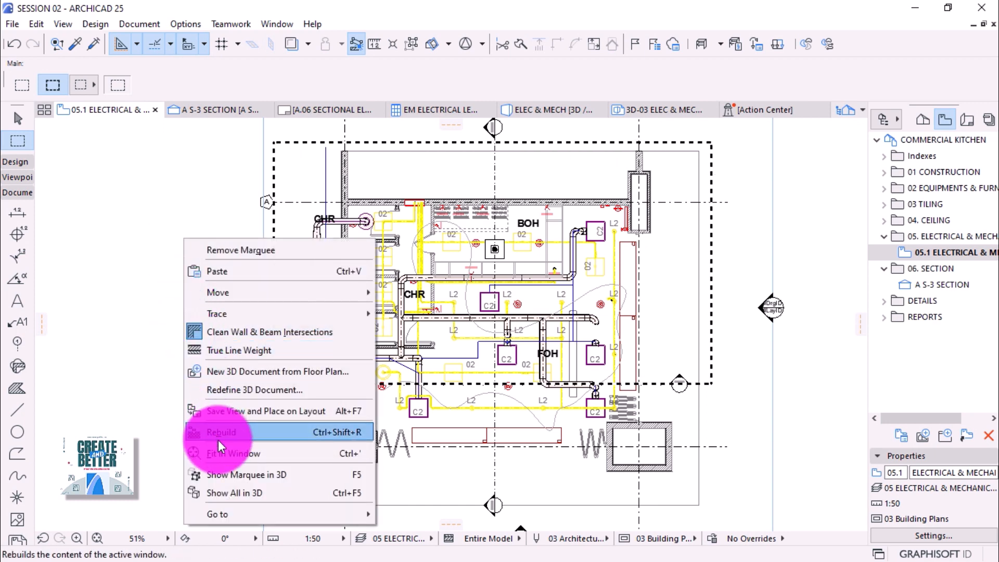
{"action": "left_click", "coordinate": [223, 471]}
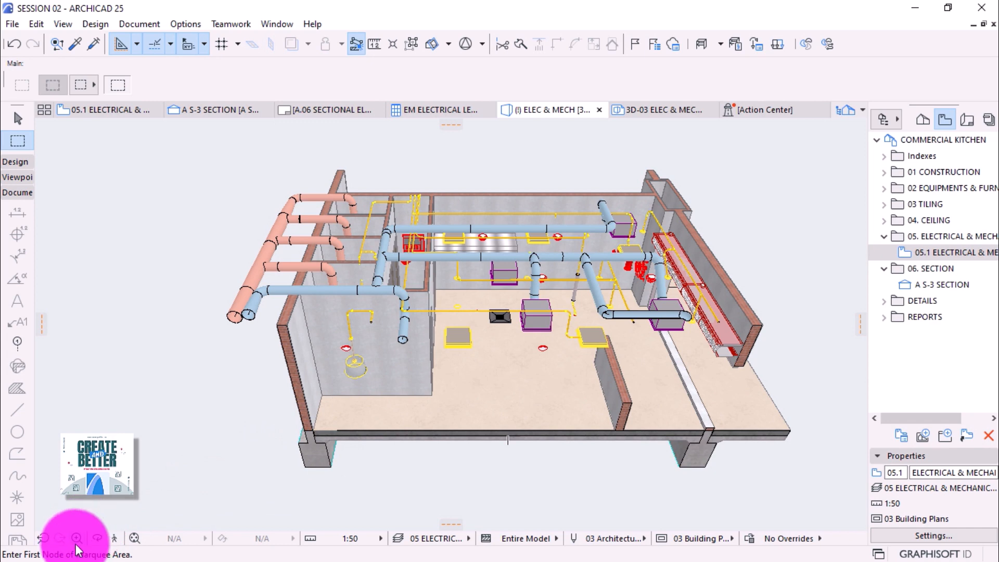
Orbit and zoom the kitchen cutaway to a front view, then return to the 05.1 plan.
{"action": "left_click", "coordinate": [96, 539]}
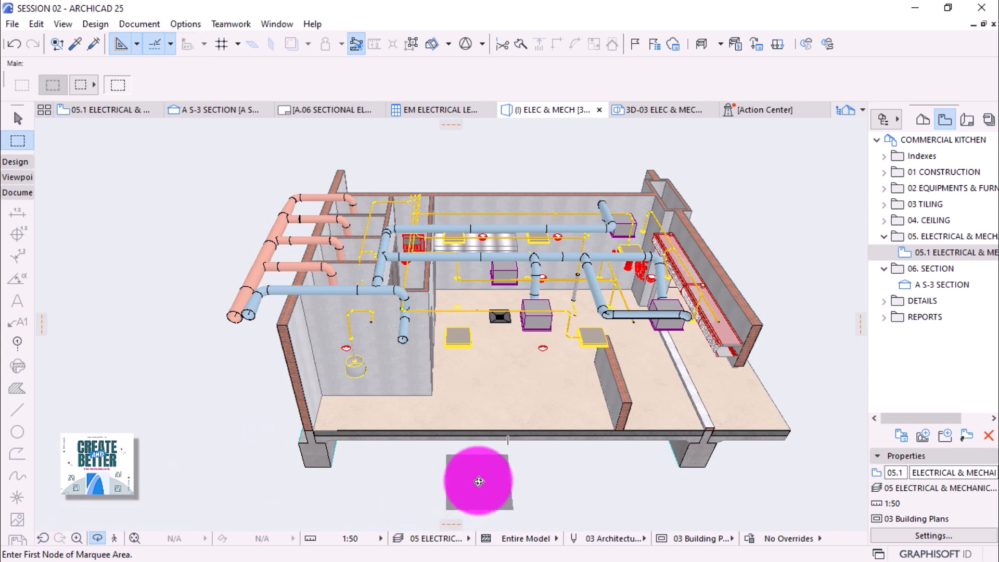
{"action": "left_click_drag", "start_coordinate": [475, 474], "coordinate": [477, 394]}
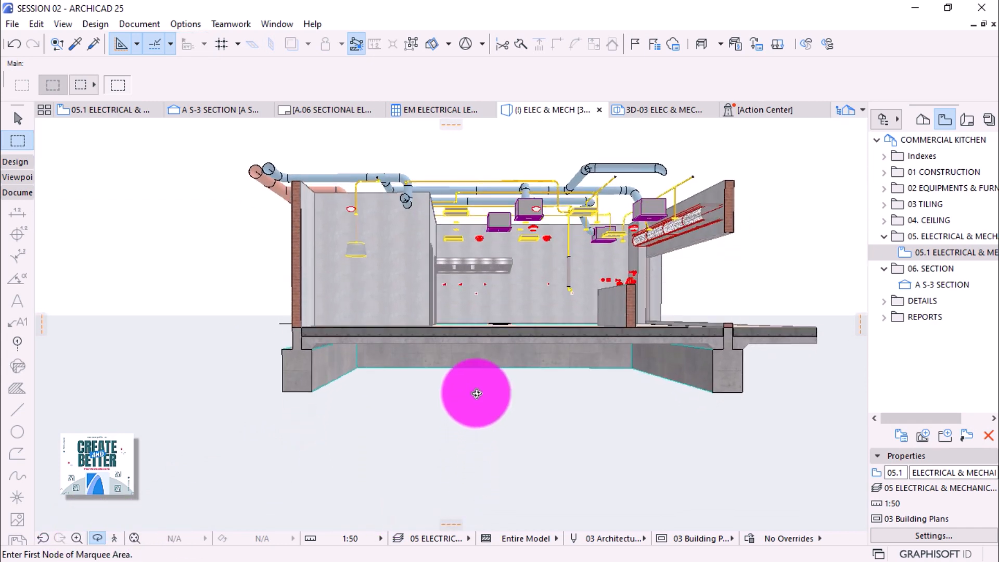
{"action": "scroll", "coordinate": [334, 429], "scroll_direction": "down", "scroll_amount": 3}
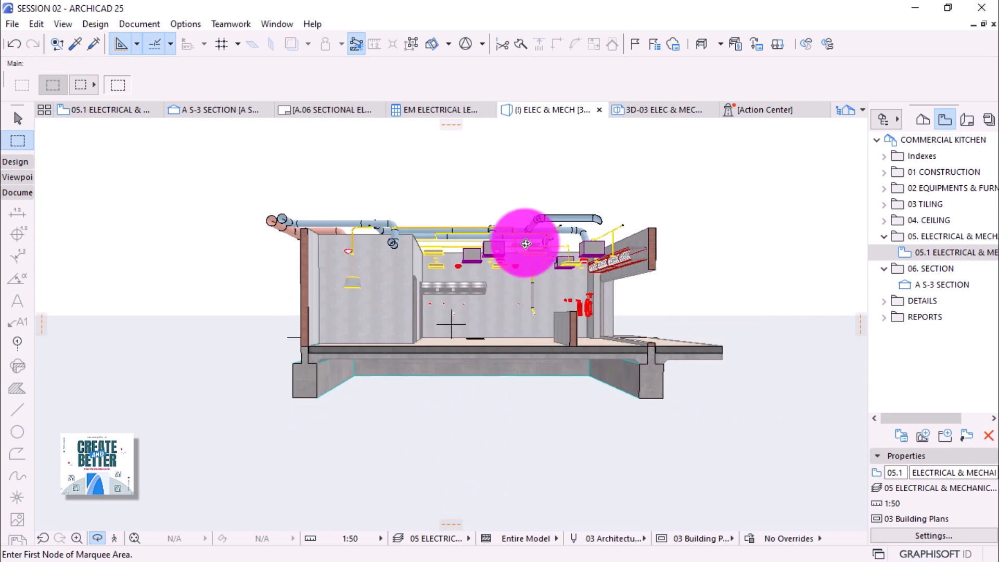
{"action": "scroll", "coordinate": [525, 241], "scroll_direction": "up", "scroll_amount": 2}
{"action": "scroll", "coordinate": [509, 274], "scroll_direction": "up", "scroll_amount": 3}
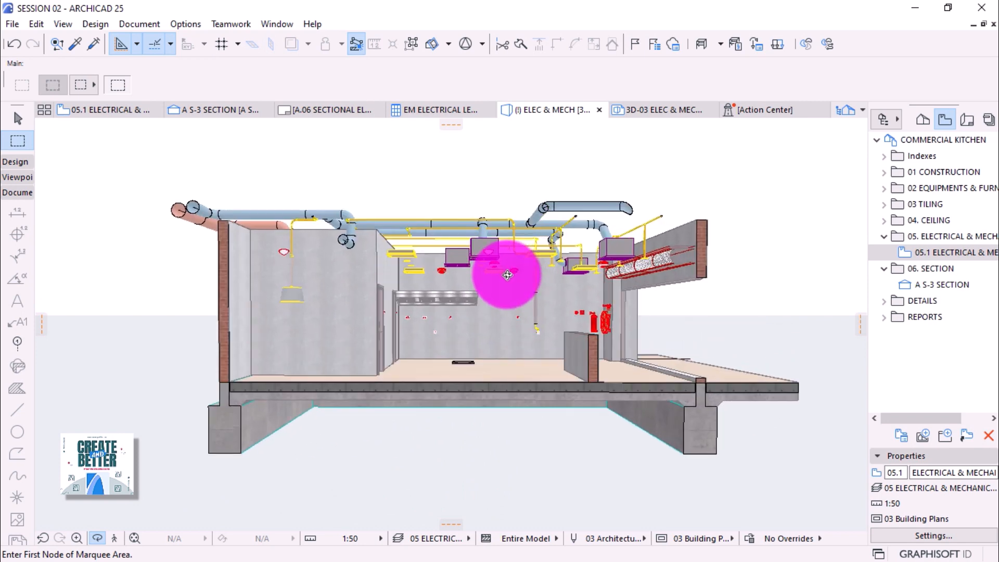
{"action": "left_click_drag", "start_coordinate": [505, 309], "coordinate": [498, 310]}
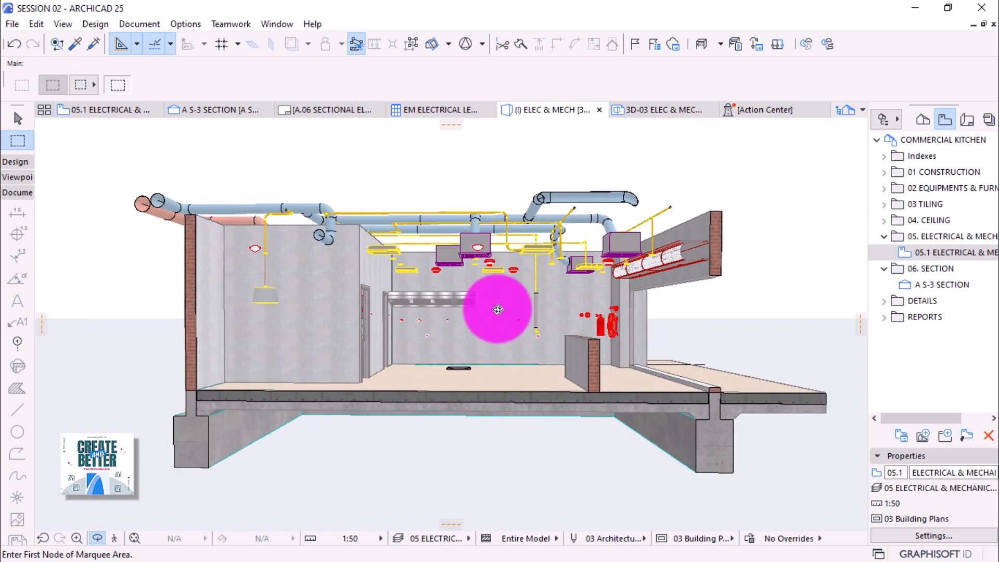
{"action": "left_click", "coordinate": [123, 110]}
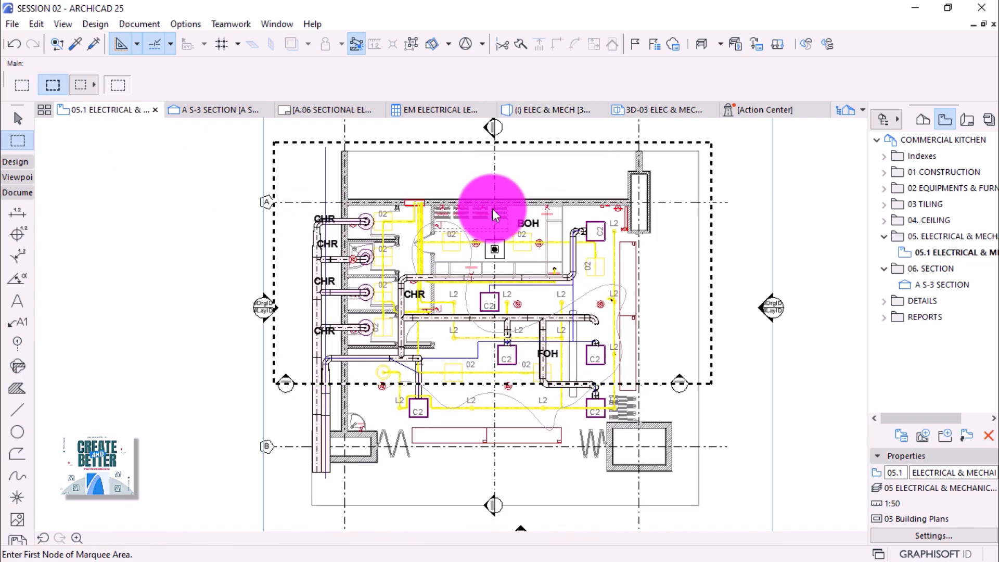
Place a camera below the plan, aimed up into the kitchen.
{"action": "scroll", "coordinate": [484, 206], "scroll_direction": "down", "scroll_amount": 1}
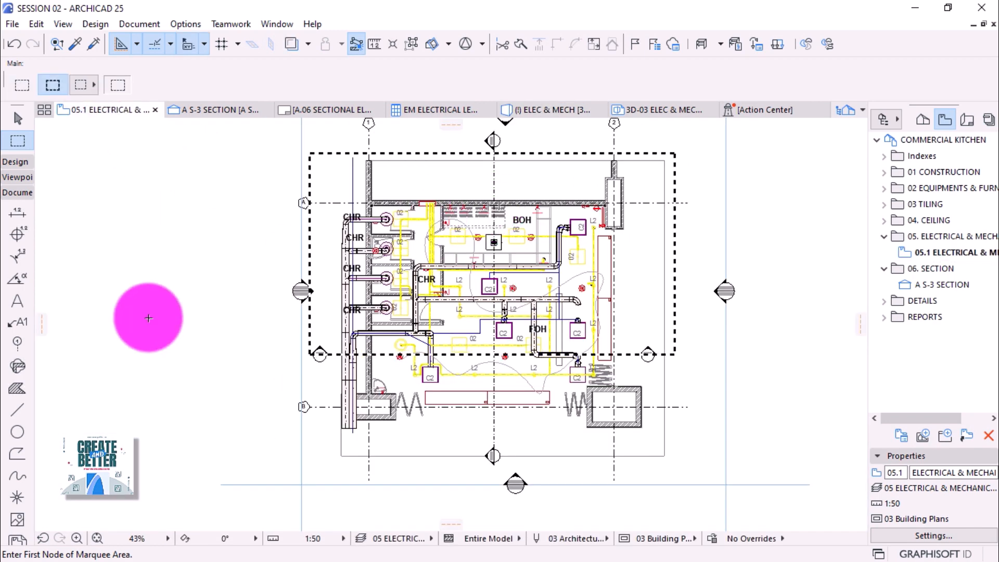
{"action": "left_click", "coordinate": [18, 177]}
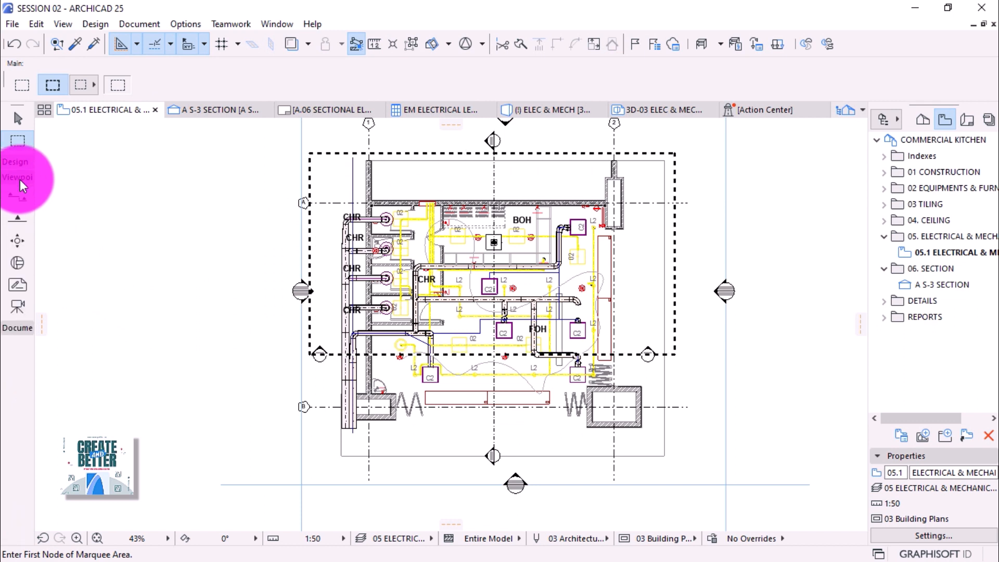
{"action": "left_click", "coordinate": [14, 305]}
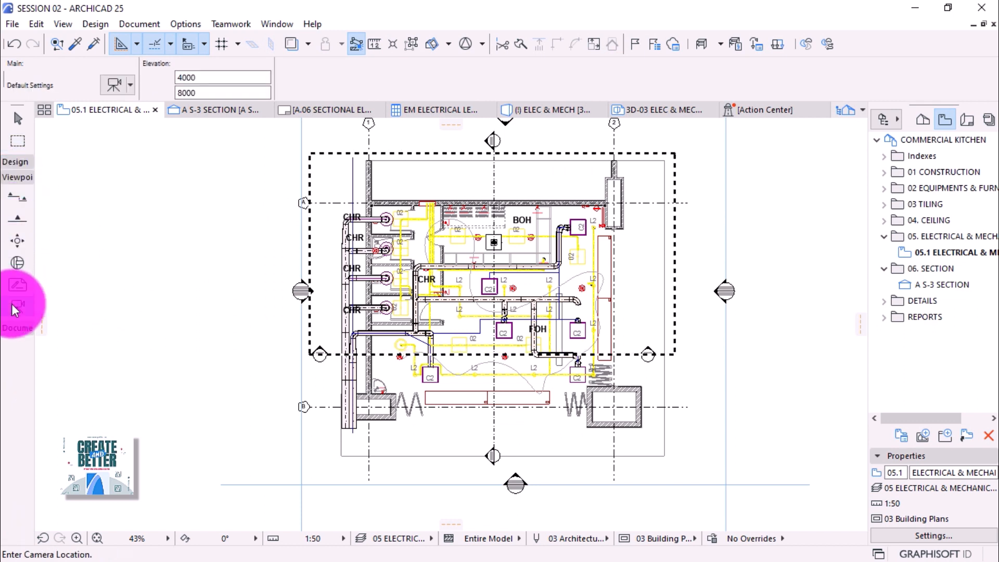
{"action": "left_click", "coordinate": [503, 484]}
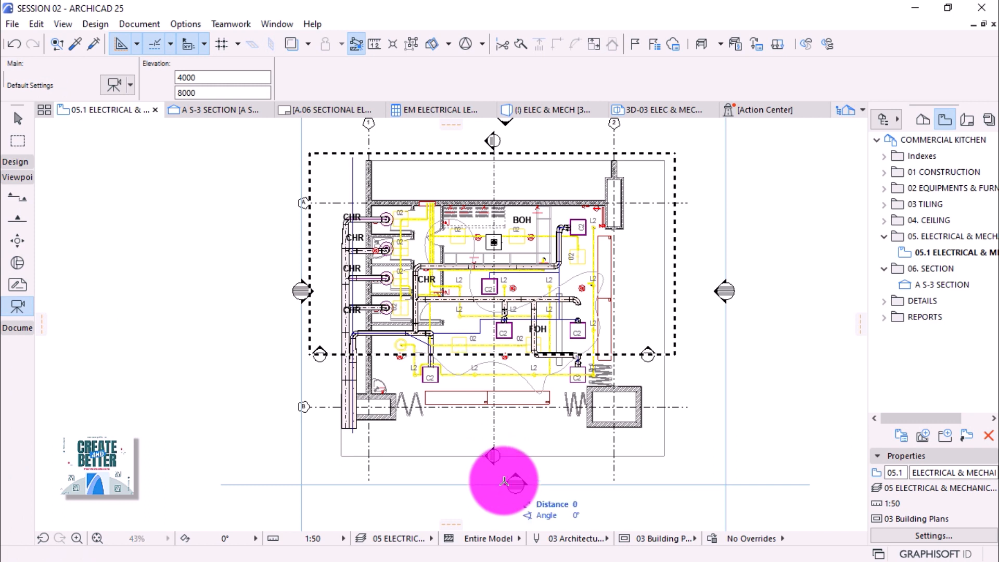
{"action": "left_click", "coordinate": [508, 174]}
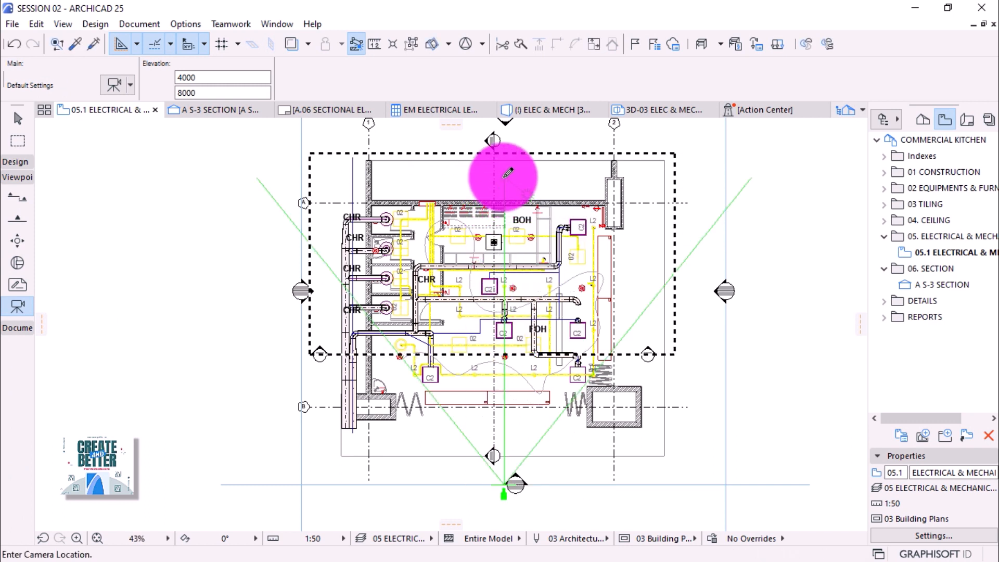
{"action": "key", "text": "Escape"}
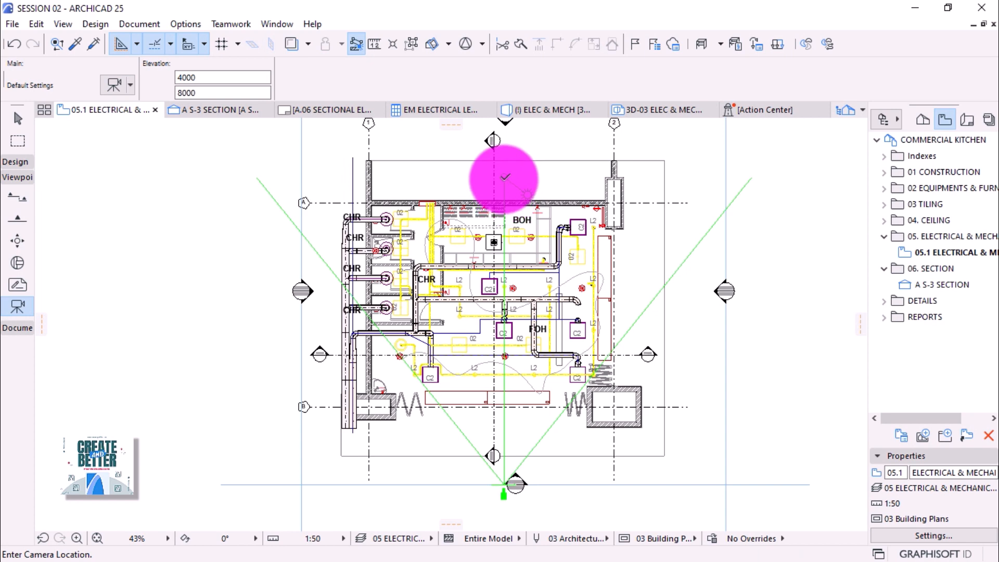
{"action": "key", "text": "Escape"}
Select the new camera, preview its view in 3D, and return to the plan.
{"action": "left_click", "coordinate": [504, 178]}
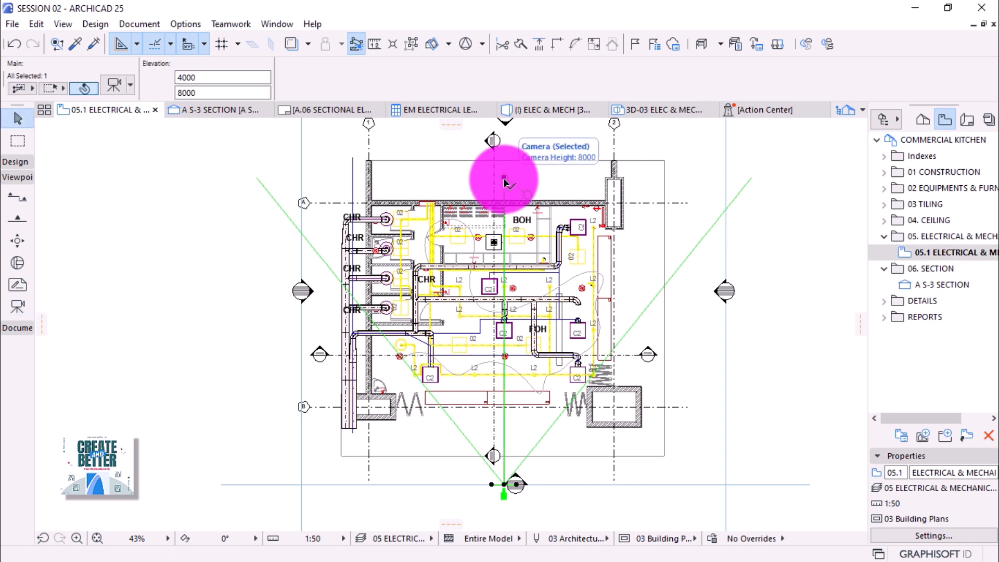
{"action": "key", "text": "F3"}
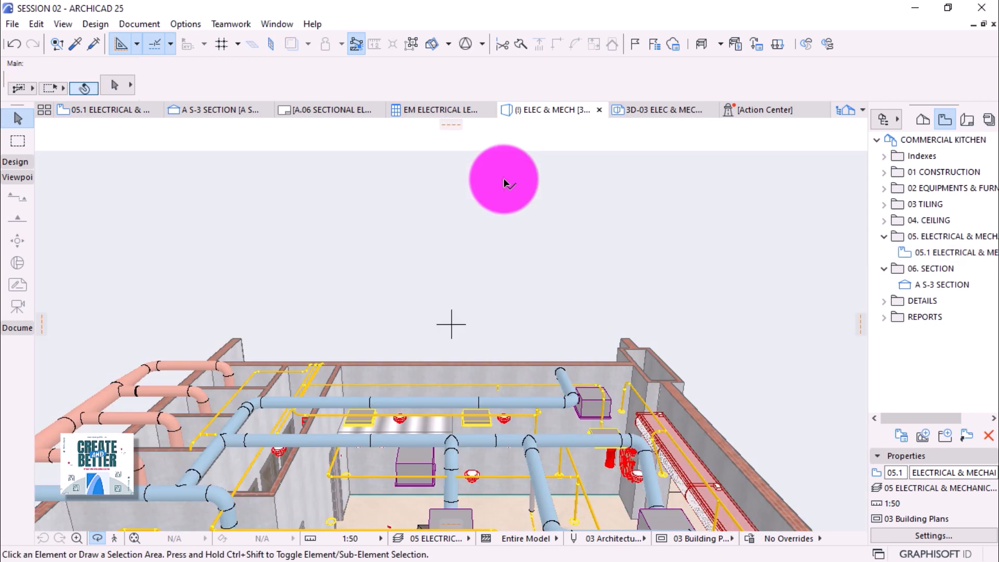
{"action": "key", "text": "F2"}
Set the camera's eye and target elevations to 1500.
{"action": "left_click", "coordinate": [524, 330]}
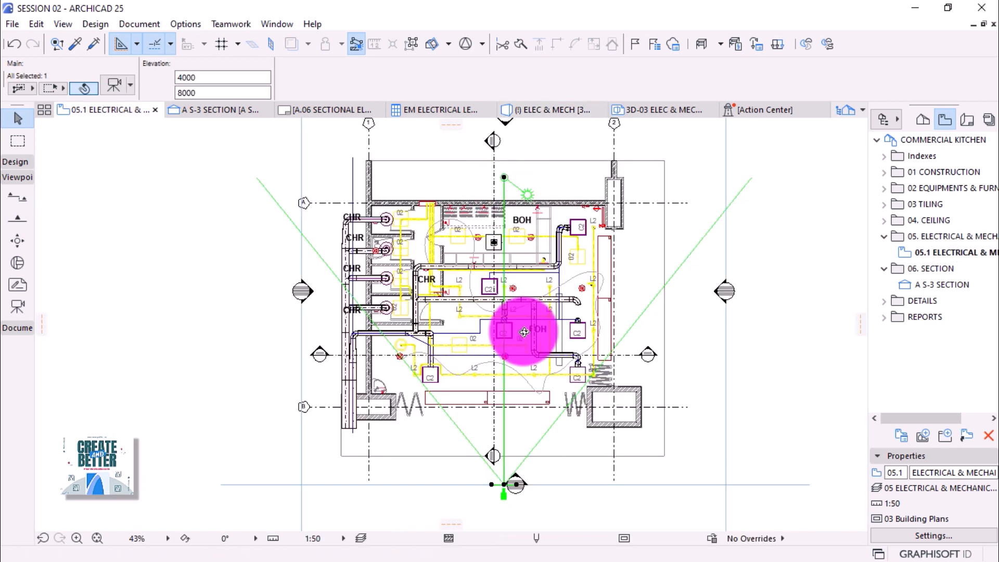
{"action": "left_click", "coordinate": [202, 79]}
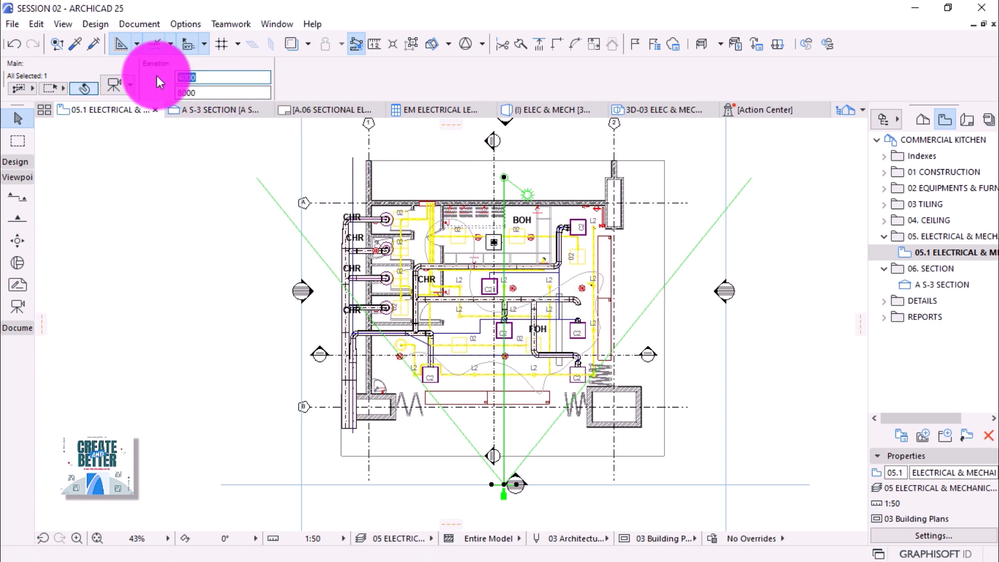
{"action": "type", "text": "1500"}
{"action": "left_click", "coordinate": [179, 93]}
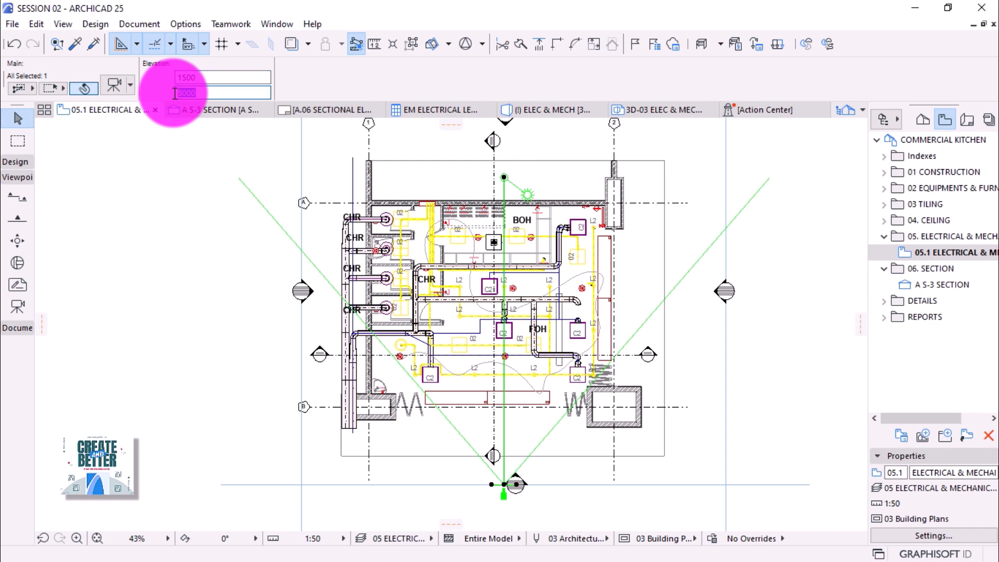
{"action": "type", "text": "15"}
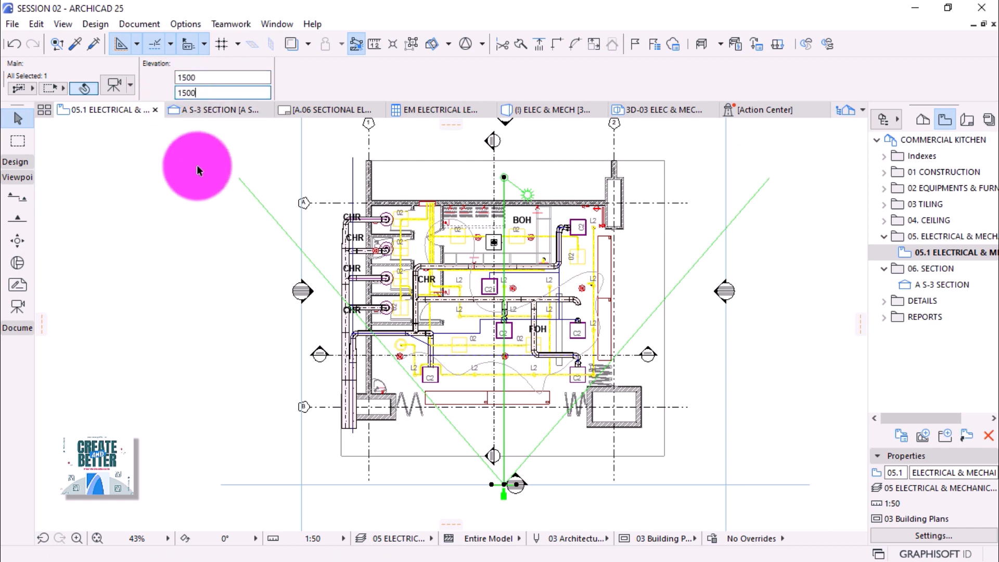
Show the camera's eye-level view in 3D, then return to the electrical plan.
{"action": "right_click", "coordinate": [200, 184]}
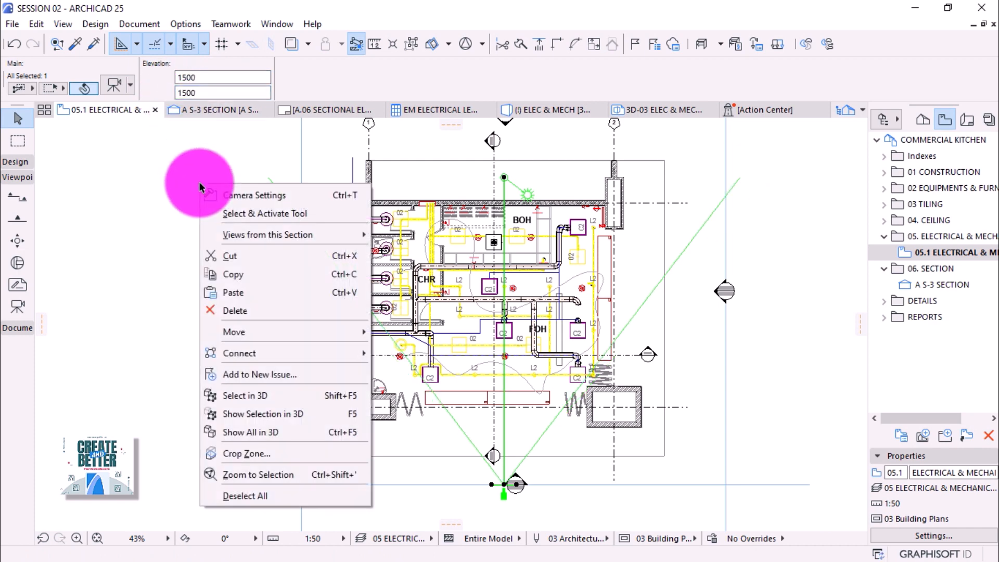
{"action": "left_click", "coordinate": [274, 414]}
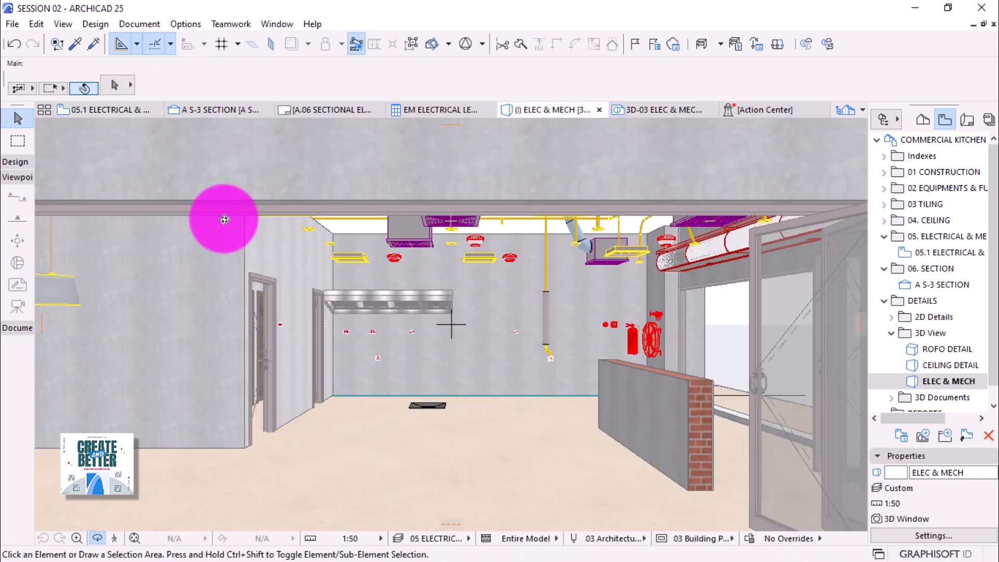
{"action": "left_click", "coordinate": [114, 109]}
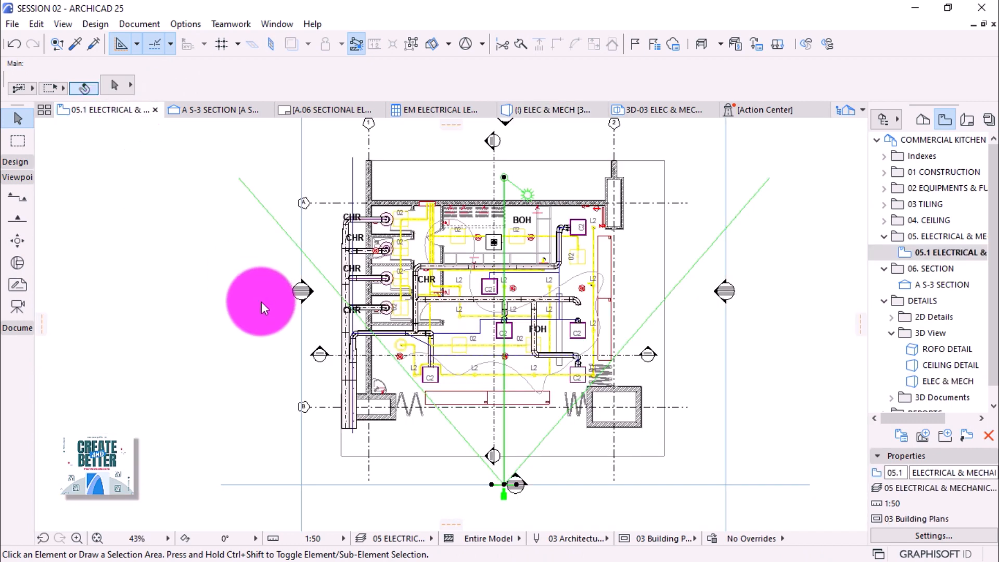
Marquee the upper kitchen plan area and show it as a zoomed-out 3D cut-away with F5.
{"action": "left_click", "coordinate": [17, 140]}
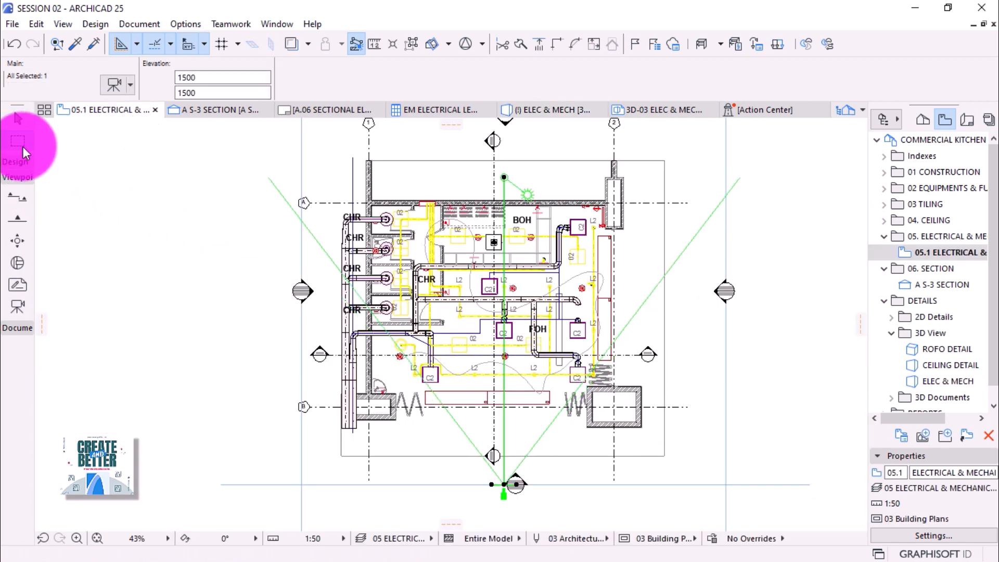
{"action": "key", "text": "Escape"}
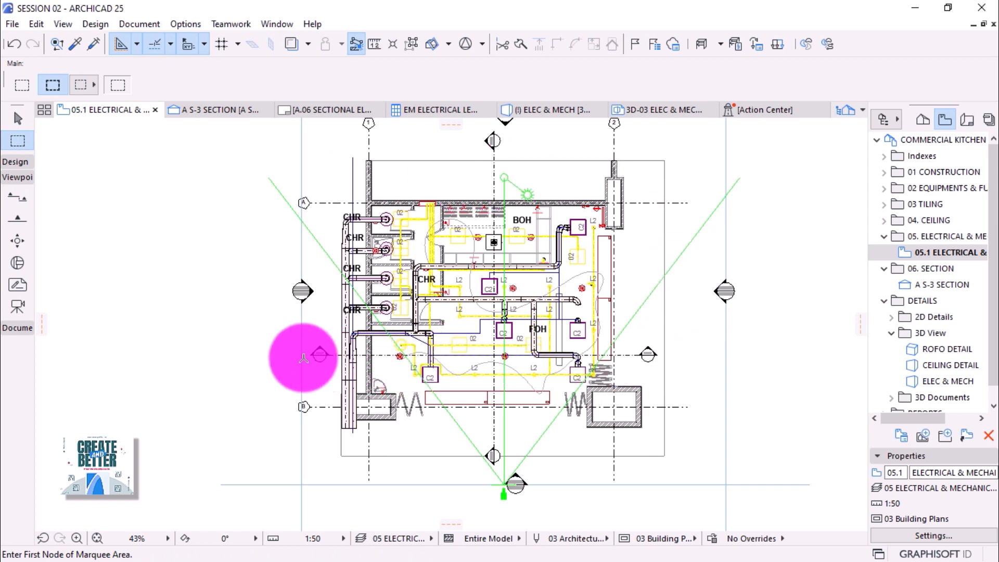
{"action": "left_click", "coordinate": [280, 356]}
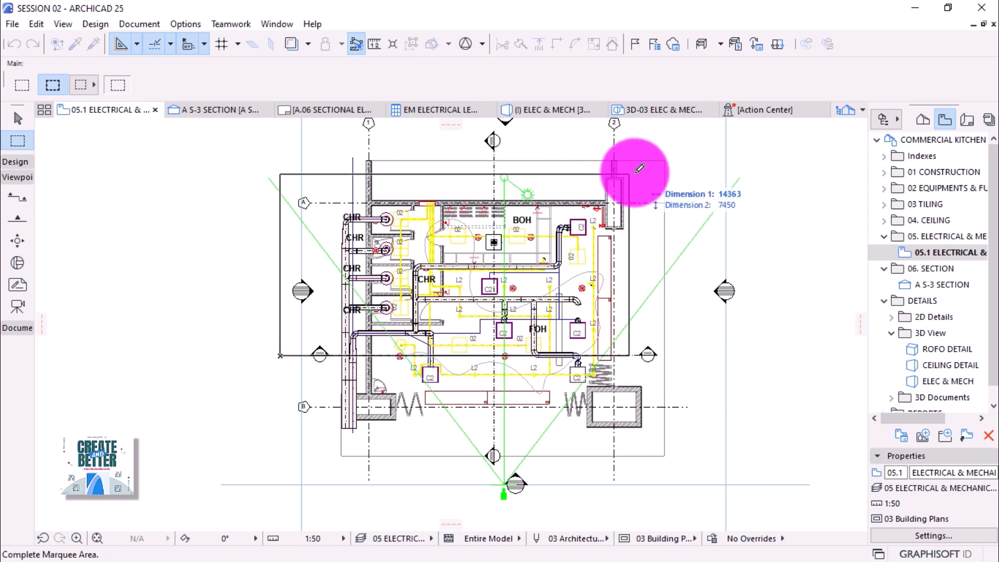
{"action": "left_click", "coordinate": [665, 159]}
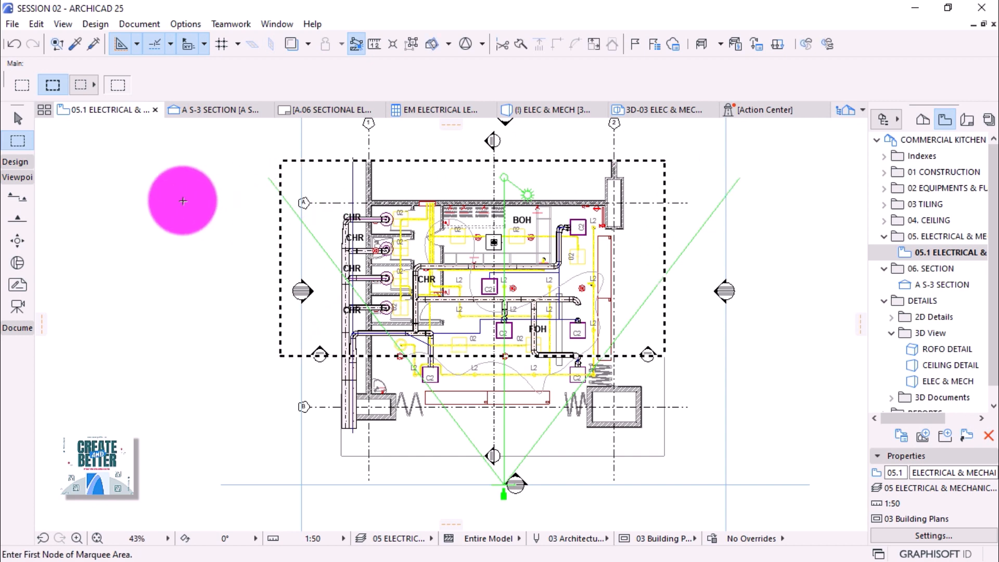
{"action": "key", "text": "F5"}
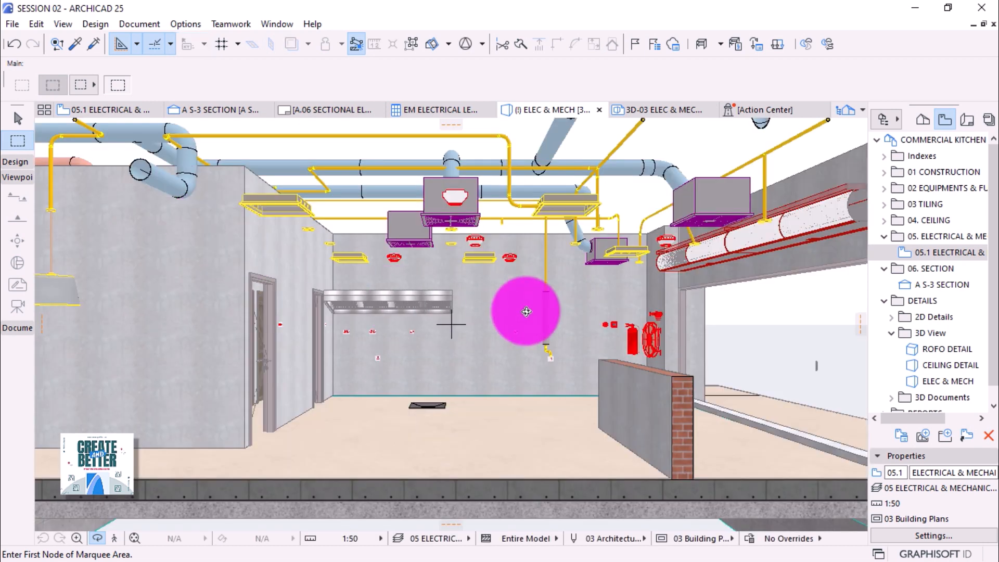
{"action": "scroll", "coordinate": [527, 311], "scroll_direction": "down", "scroll_amount": 4}
{"action": "scroll", "coordinate": [430, 311], "scroll_direction": "down", "scroll_amount": 2}
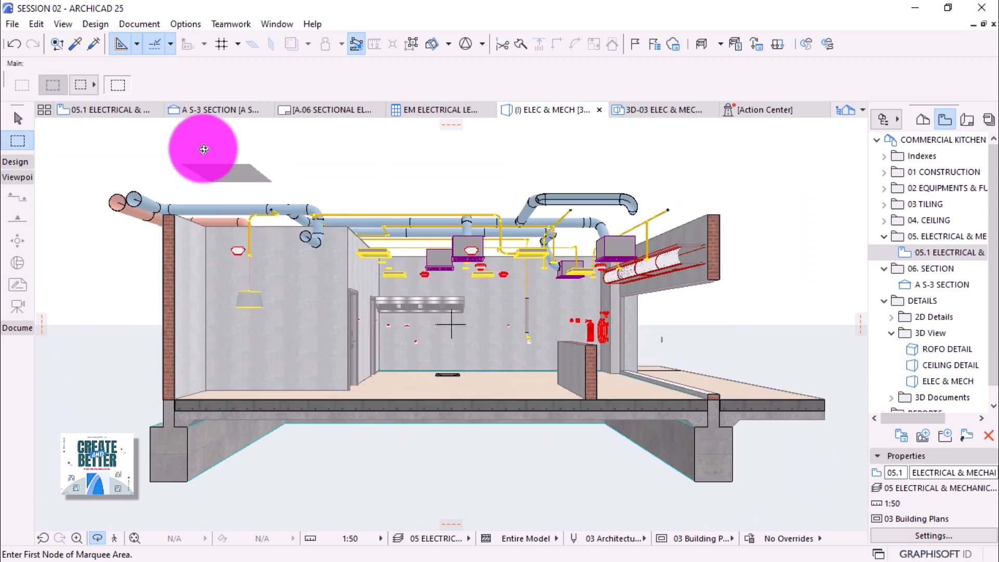
Switch the Model View layers to the 06 SECTION layer combination.
{"action": "left_click", "coordinate": [188, 25]}
{"action": "mouse_move", "coordinate": [189, 42]}
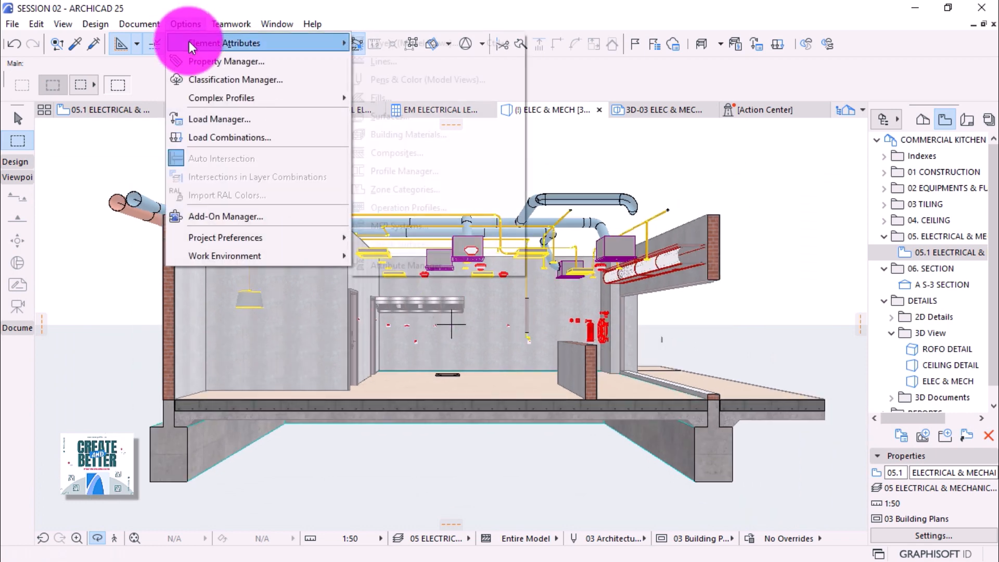
{"action": "left_click", "coordinate": [390, 46]}
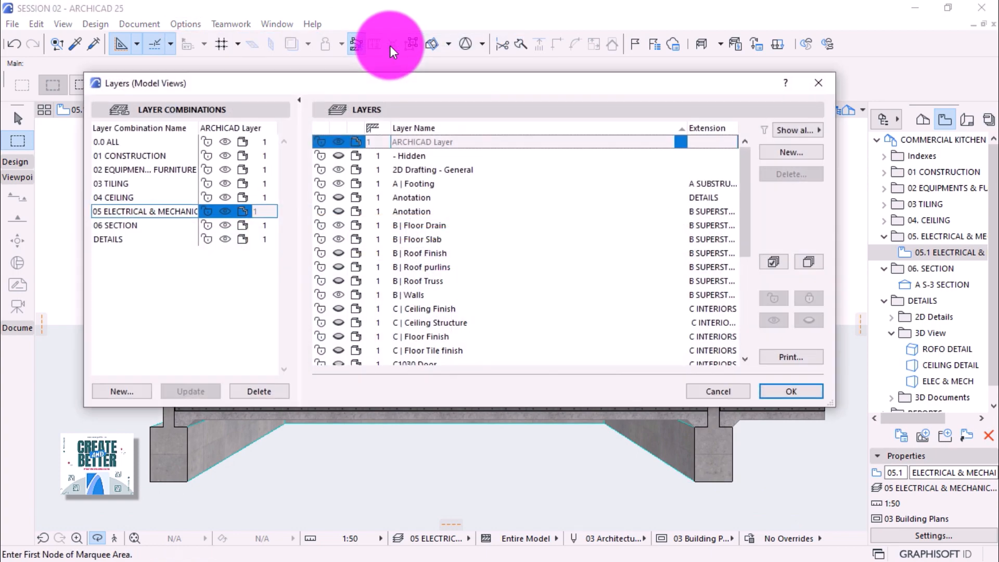
{"action": "left_click", "coordinate": [111, 139]}
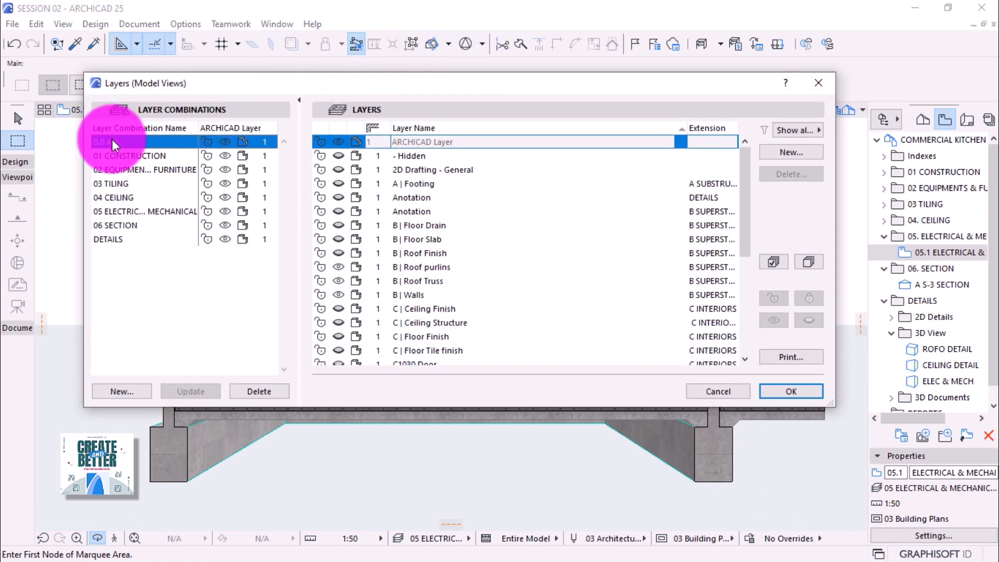
{"action": "left_click", "coordinate": [116, 229]}
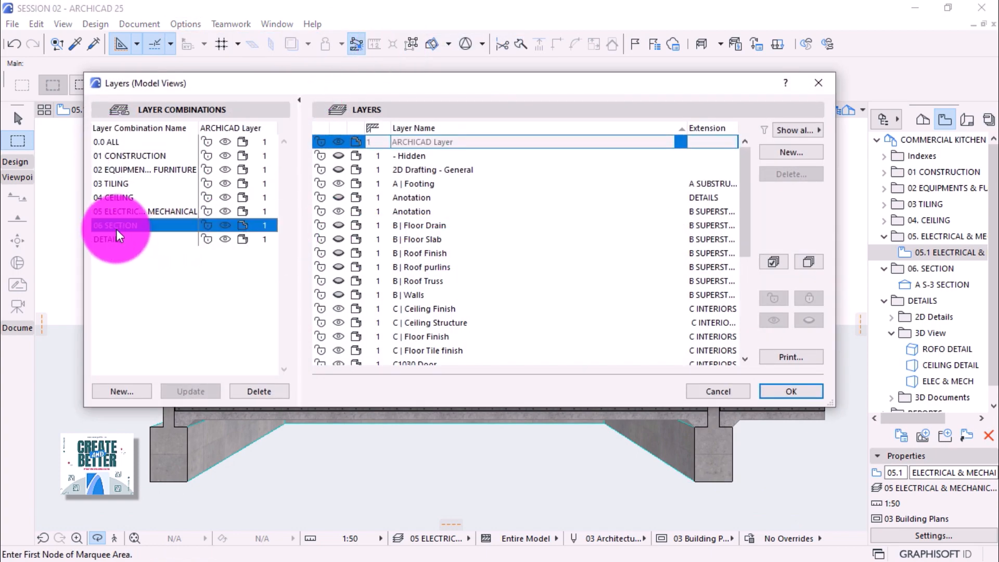
{"action": "left_click", "coordinate": [768, 390]}
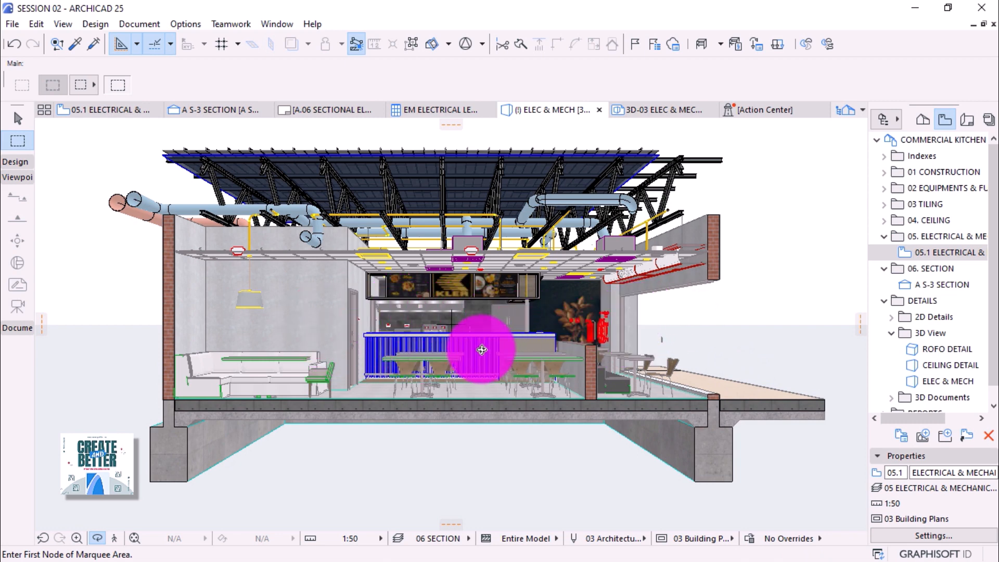
{"action": "key", "text": "Escape"}
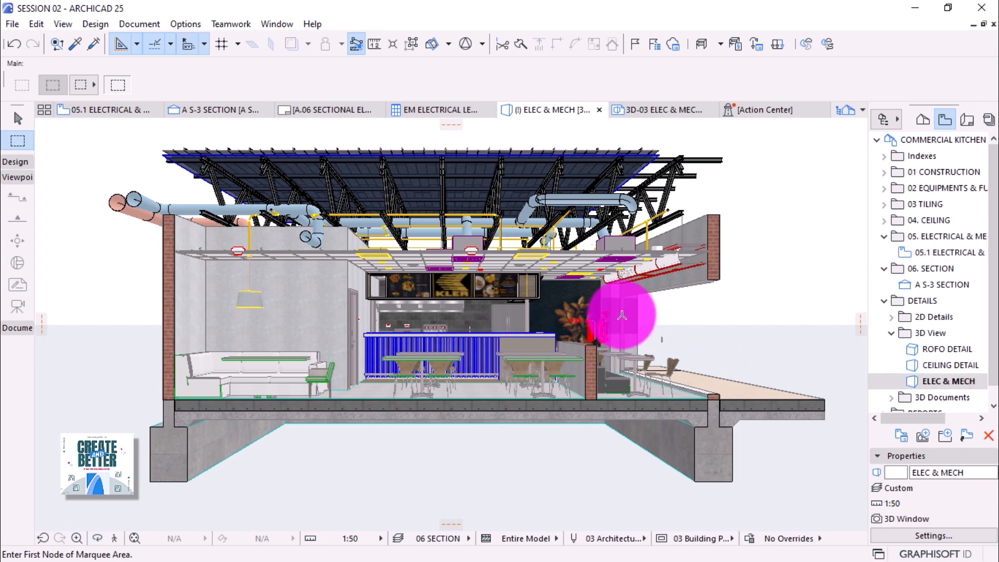
{"action": "key", "text": "Escape"}
{"action": "left_click", "coordinate": [622, 309]}
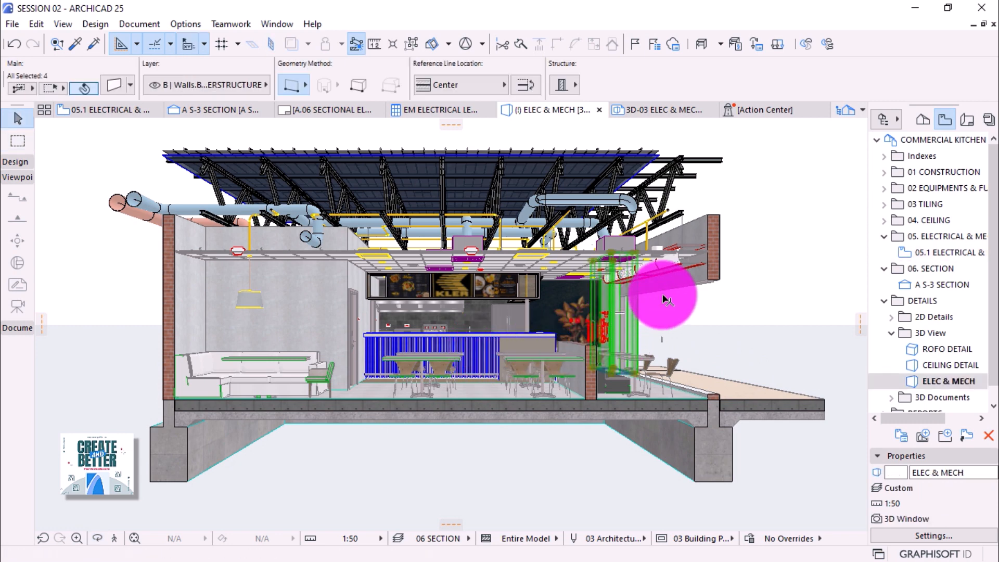
{"action": "key", "text": "Escape"}
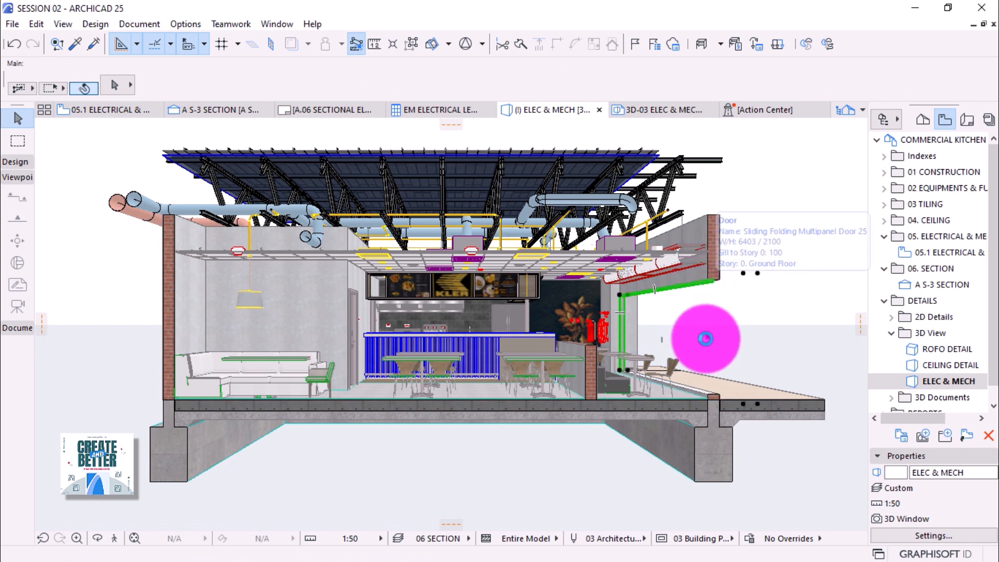
{"action": "left_click", "coordinate": [706, 339]}
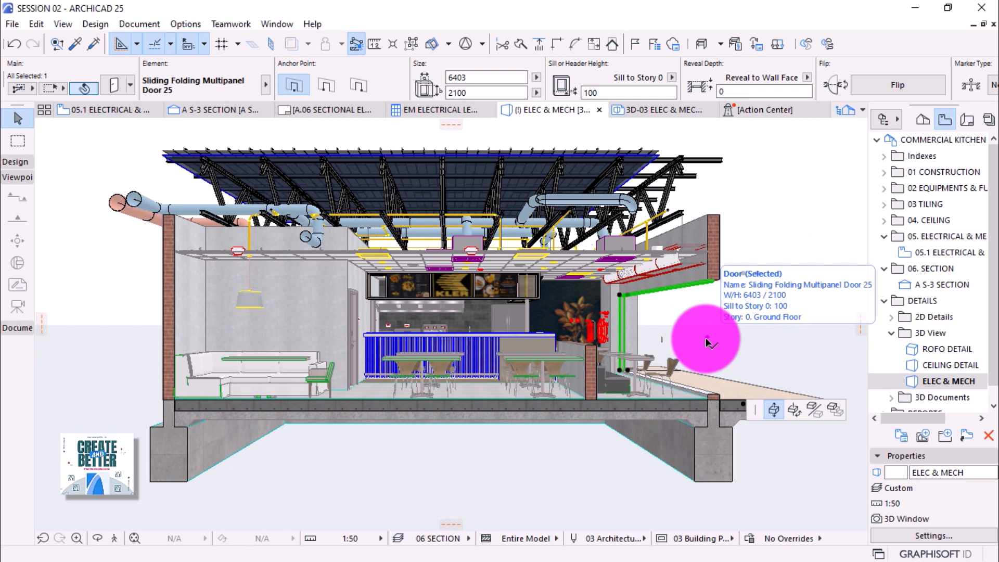
{"action": "left_click", "coordinate": [707, 342]}
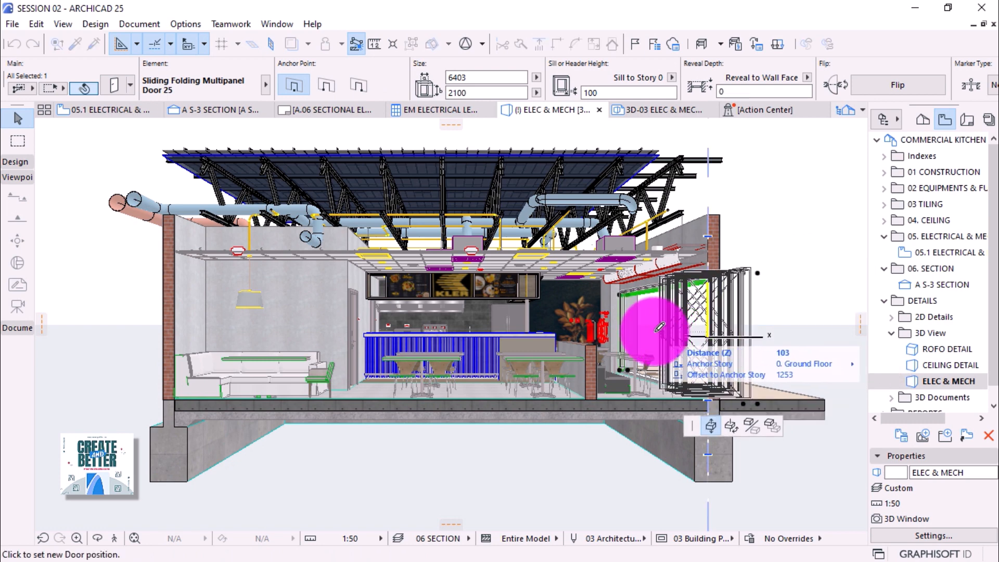
{"action": "key", "text": "Escape"}
{"action": "left_click", "coordinate": [502, 463]}
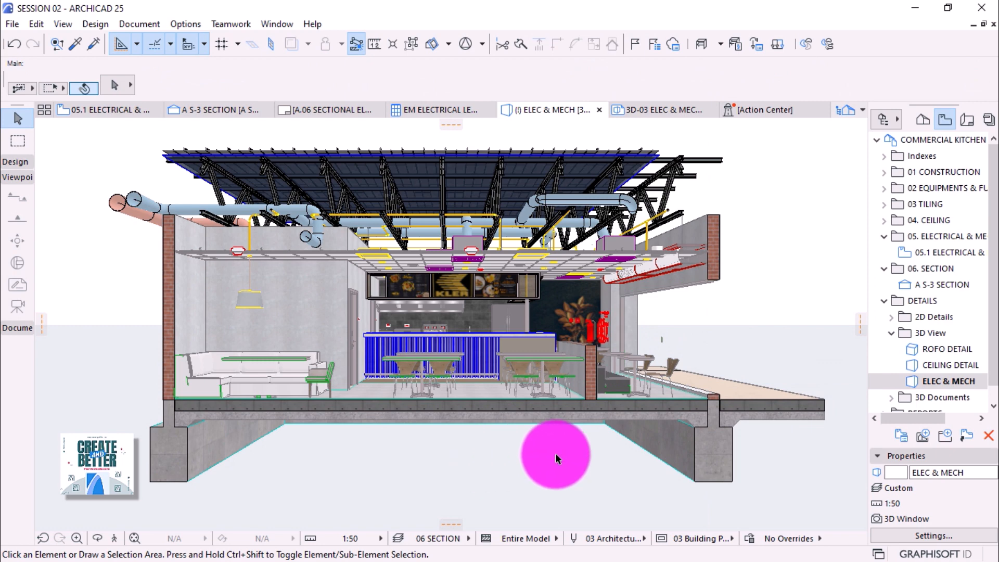
Collapse 06. SECTION in the View Map and save the current view into the 3D View folder.
{"action": "scroll", "coordinate": [917, 359], "scroll_direction": "down", "scroll_amount": 1}
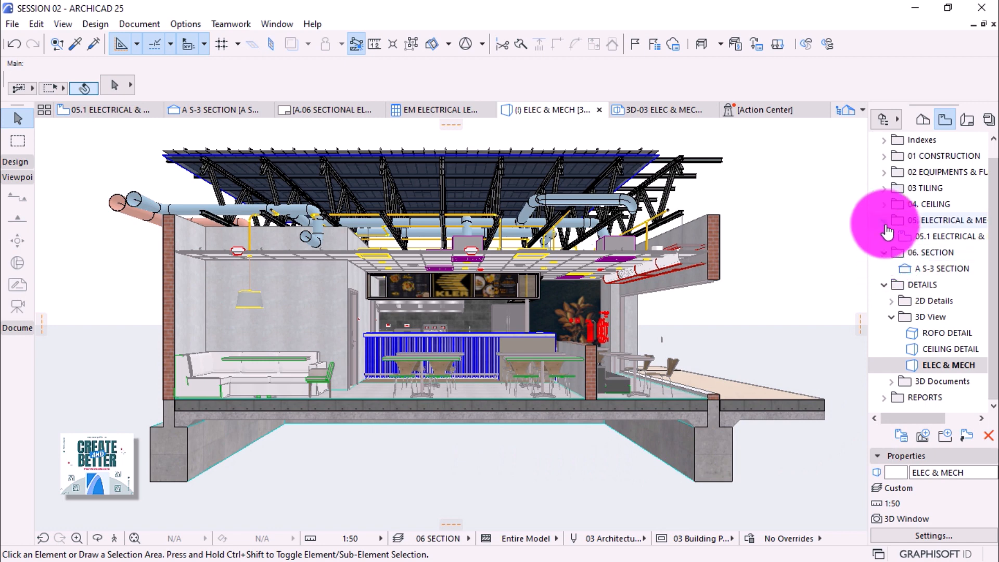
{"action": "scroll", "coordinate": [888, 245], "scroll_direction": "up", "scroll_amount": 1}
{"action": "left_click", "coordinate": [885, 250]}
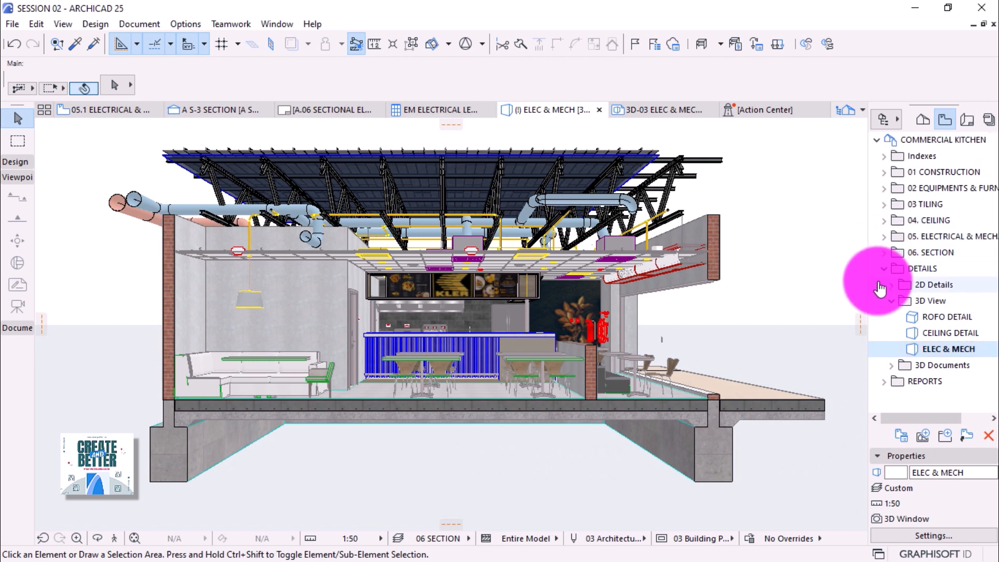
{"action": "left_click", "coordinate": [929, 305]}
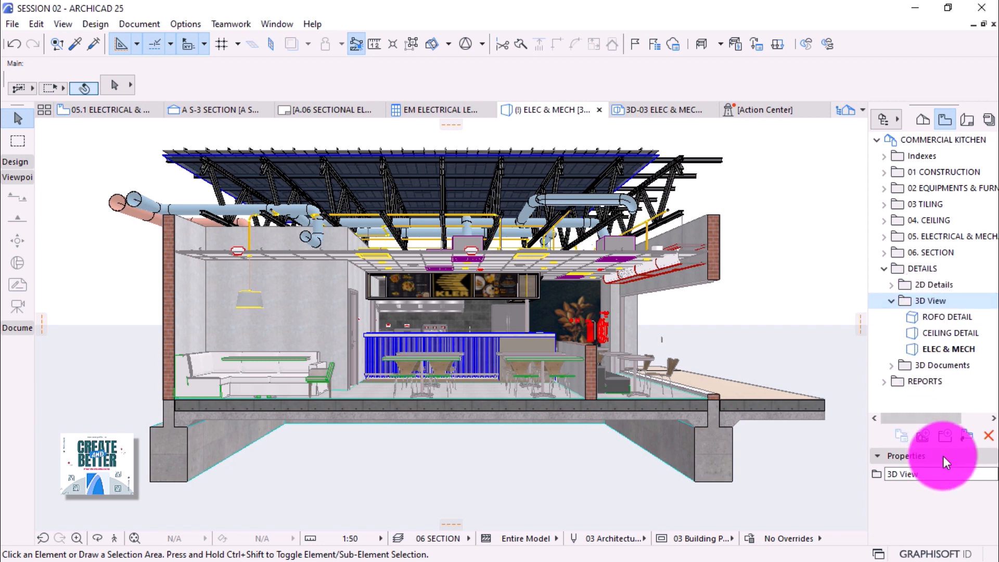
{"action": "left_click", "coordinate": [922, 439]}
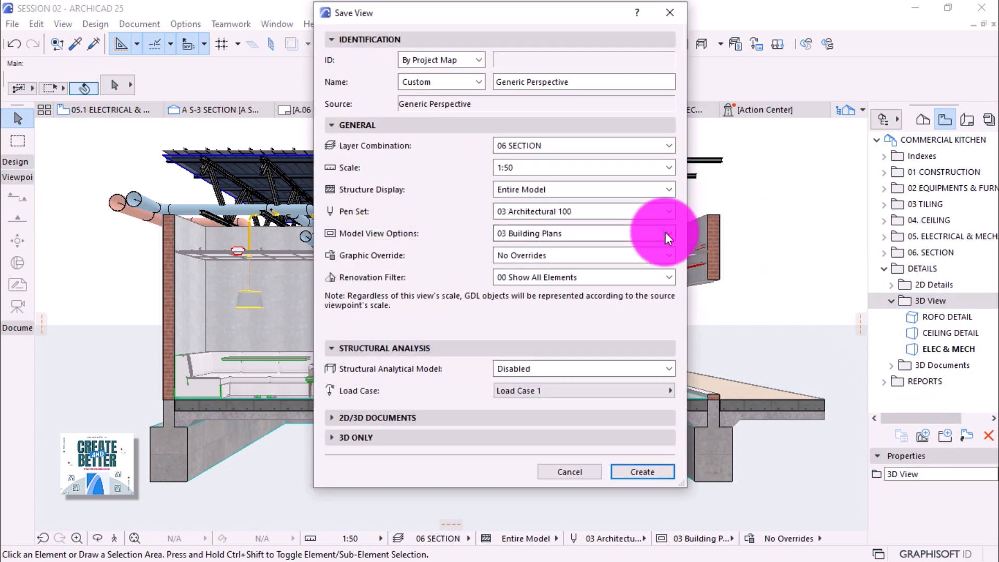
Replace the default view name with SECTIONAL VIEW and create the saved view.
{"action": "left_click", "coordinate": [577, 83]}
{"action": "left_click_drag", "start_coordinate": [577, 83], "coordinate": [479, 83]}
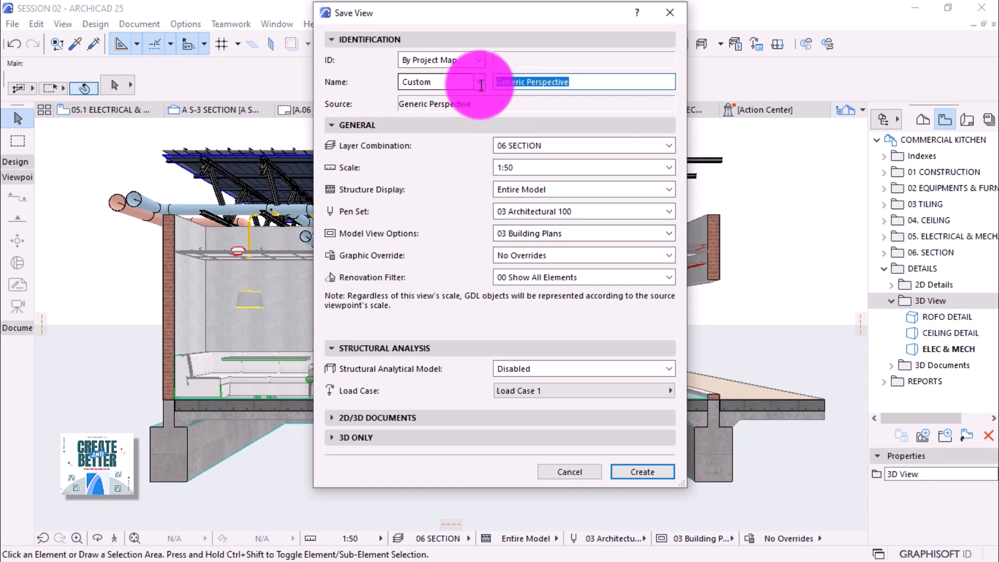
{"action": "type", "text": "SECT"}
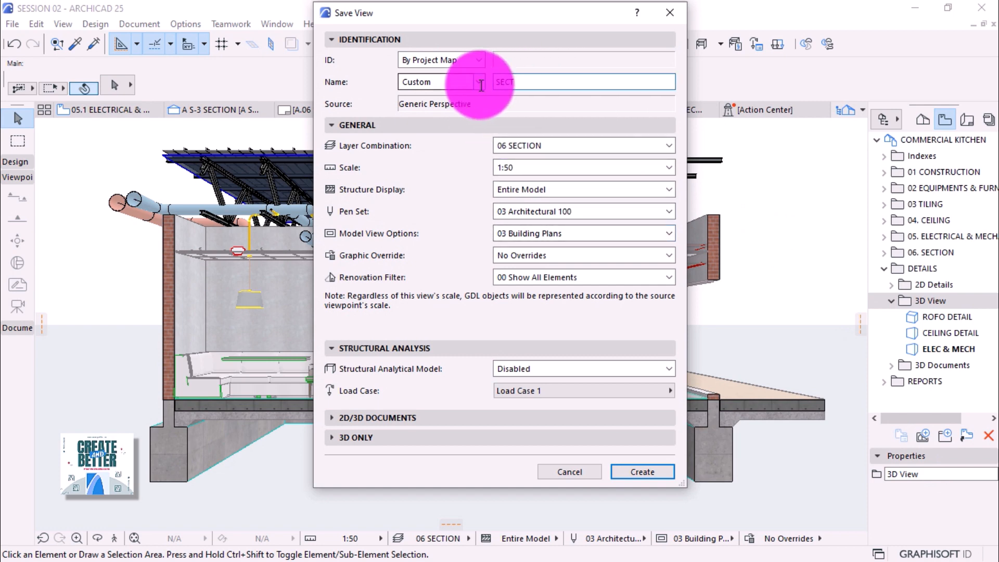
{"action": "type", "text": "IONAL VIEW"}
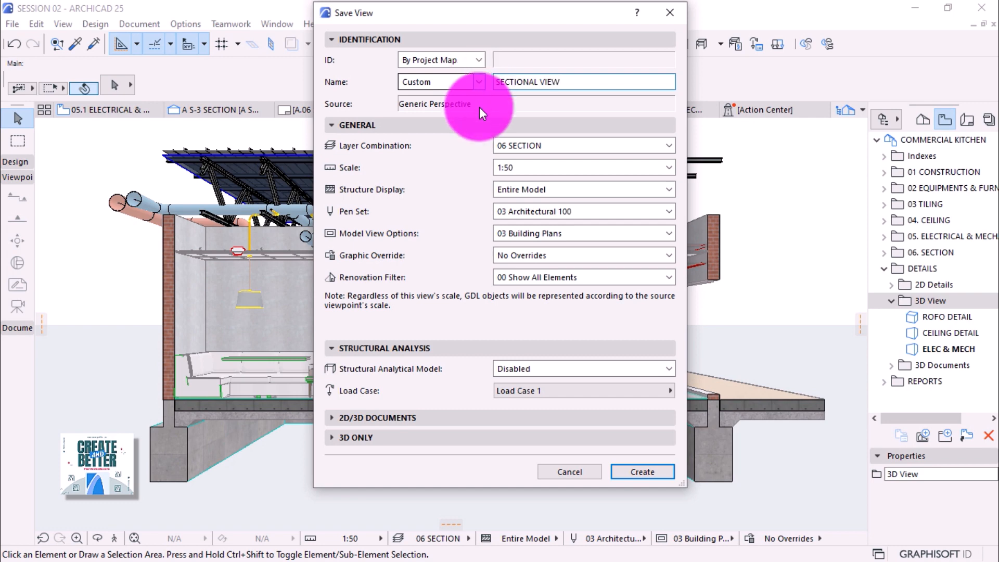
{"action": "left_click", "coordinate": [633, 469]}
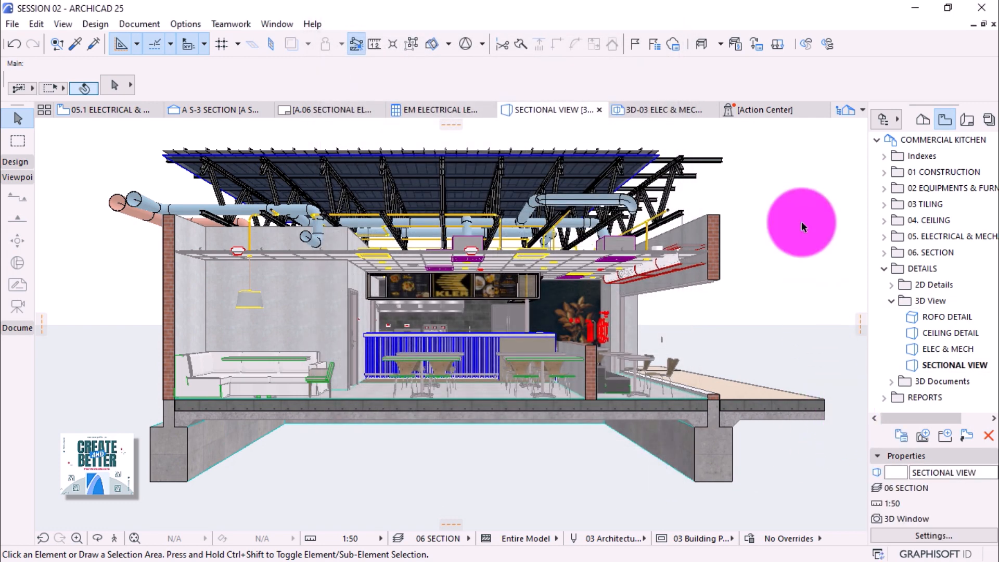
Create a new 3D document from the 3D window, ID 3D-04, named SECTIONAL VIEW.
{"action": "right_click", "coordinate": [797, 196]}
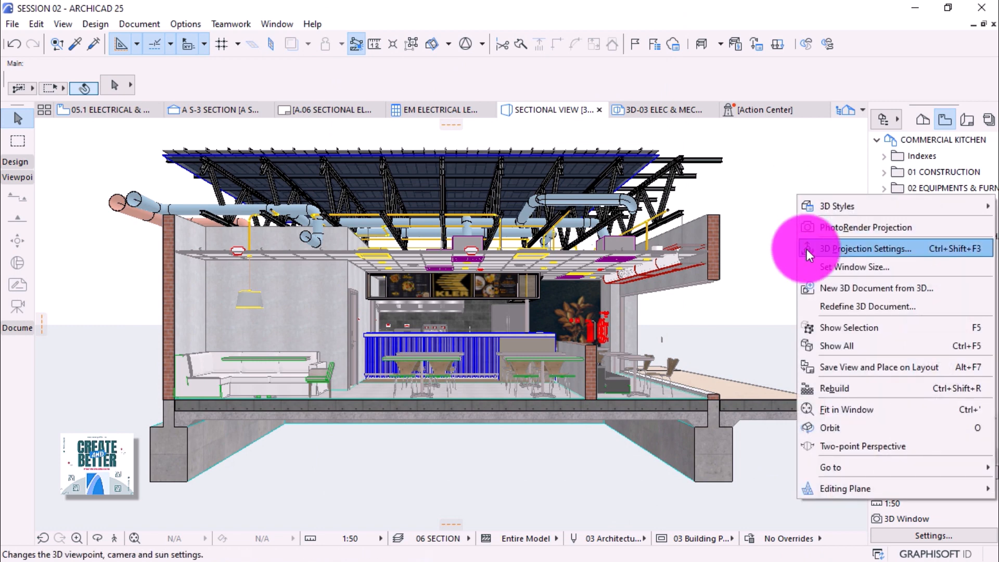
{"action": "left_click", "coordinate": [827, 287]}
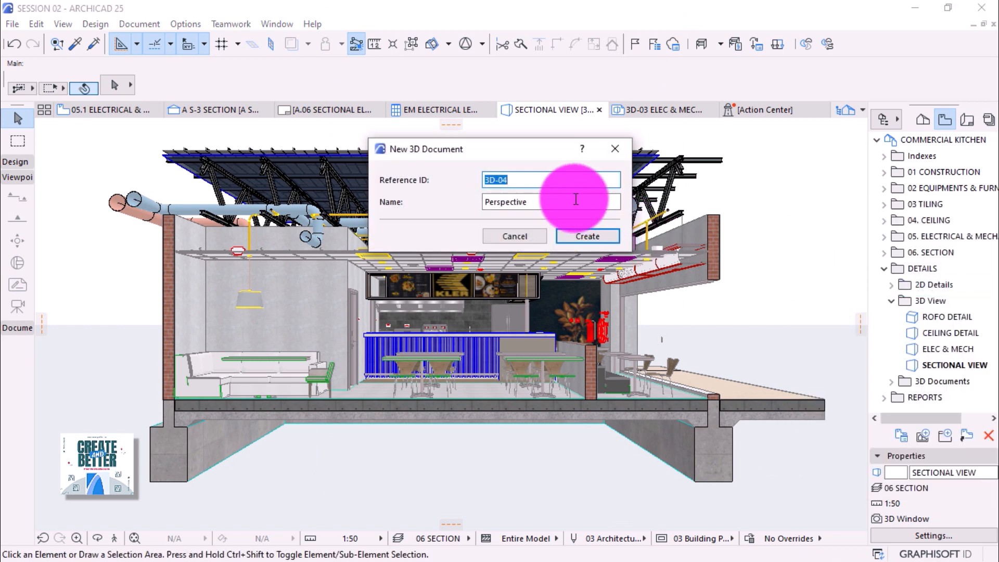
{"action": "left_click_drag", "start_coordinate": [575, 202], "coordinate": [448, 202]}
{"action": "type", "text": "SECTIONAL"}
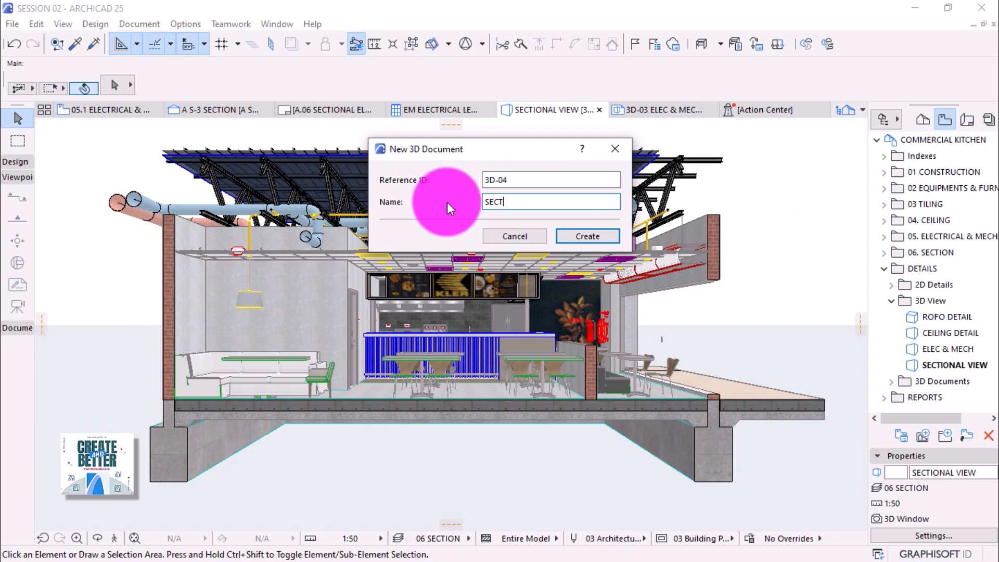
{"action": "type", "text": " VIEW"}
{"action": "left_click", "coordinate": [589, 239]}
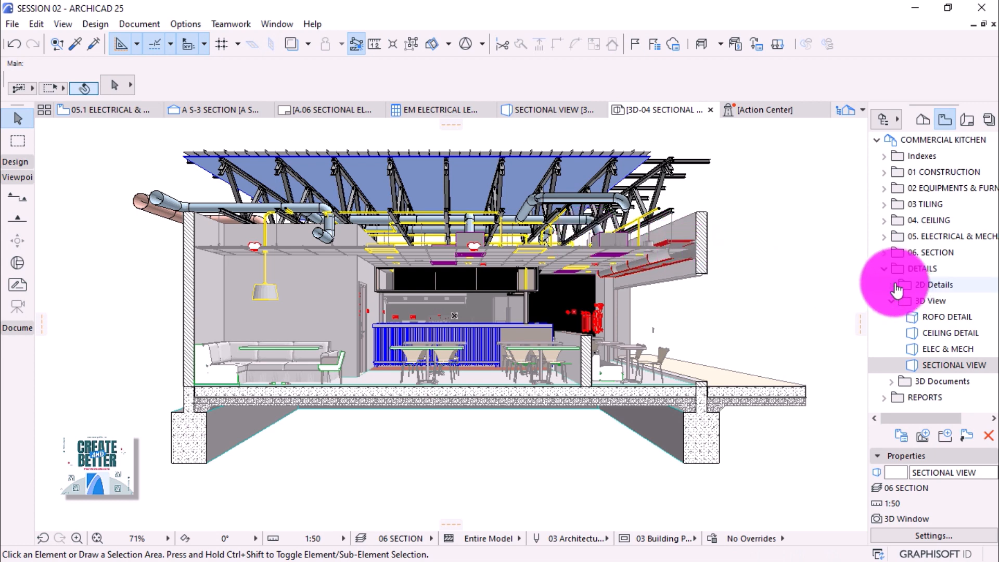
Save the 3D-04 SECTIONAL VIEW document as a view in the expanded 3D Documents folder.
{"action": "left_click", "coordinate": [891, 381]}
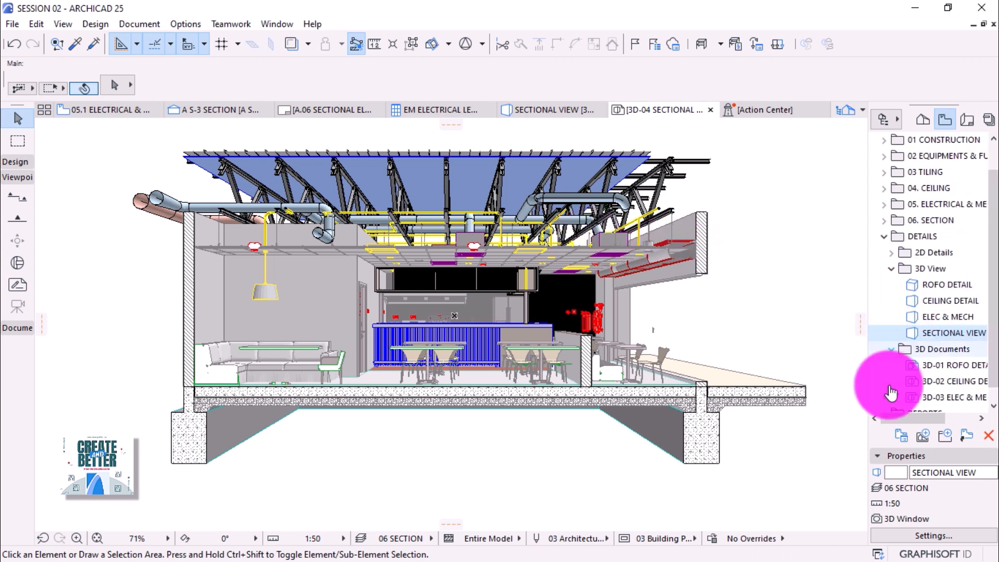
{"action": "left_click", "coordinate": [944, 351]}
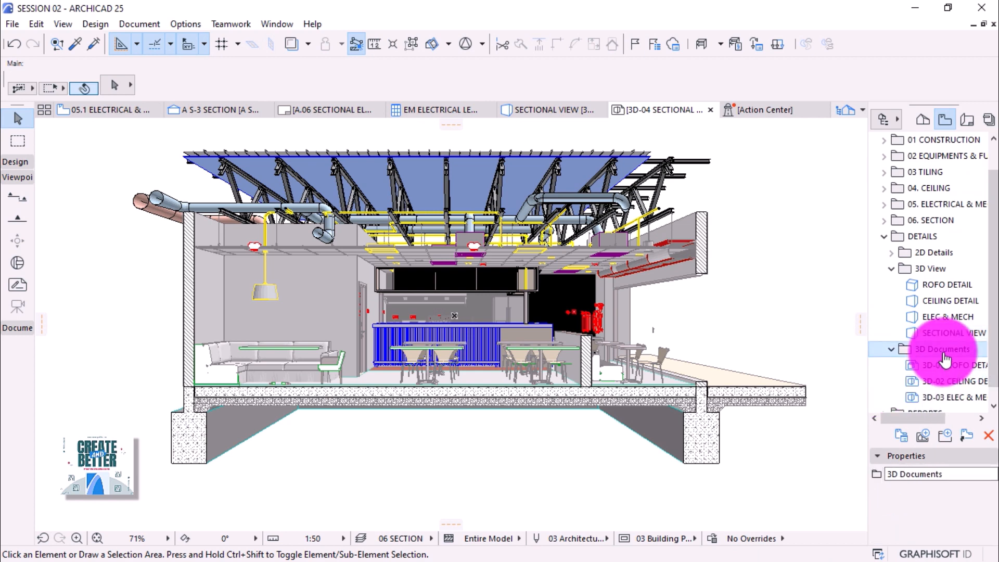
{"action": "left_click", "coordinate": [922, 435]}
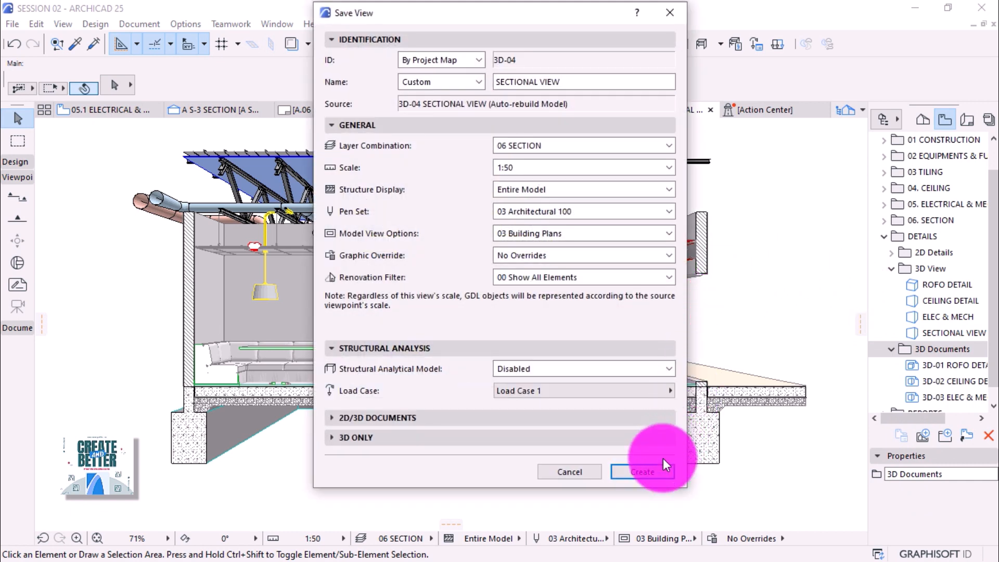
{"action": "left_click", "coordinate": [651, 474]}
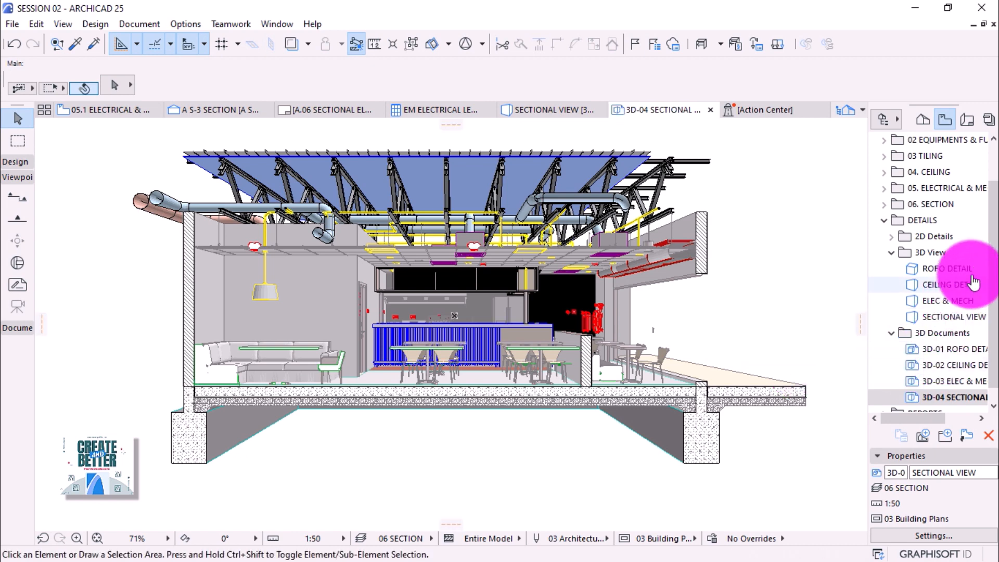
{"action": "scroll", "coordinate": [978, 191], "scroll_direction": "down", "scroll_amount": 1}
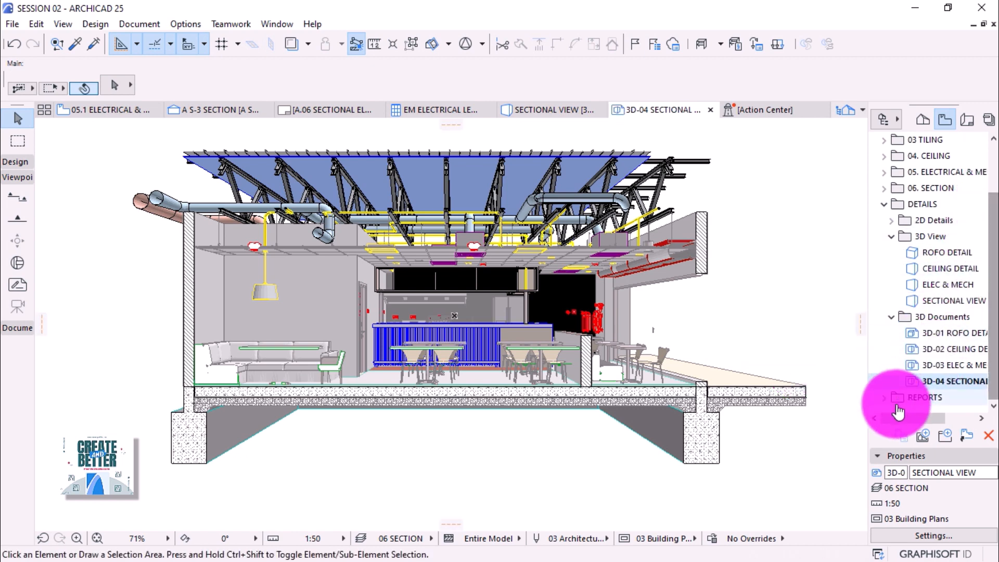
{"action": "left_click_drag", "start_coordinate": [897, 421], "coordinate": [907, 419]}
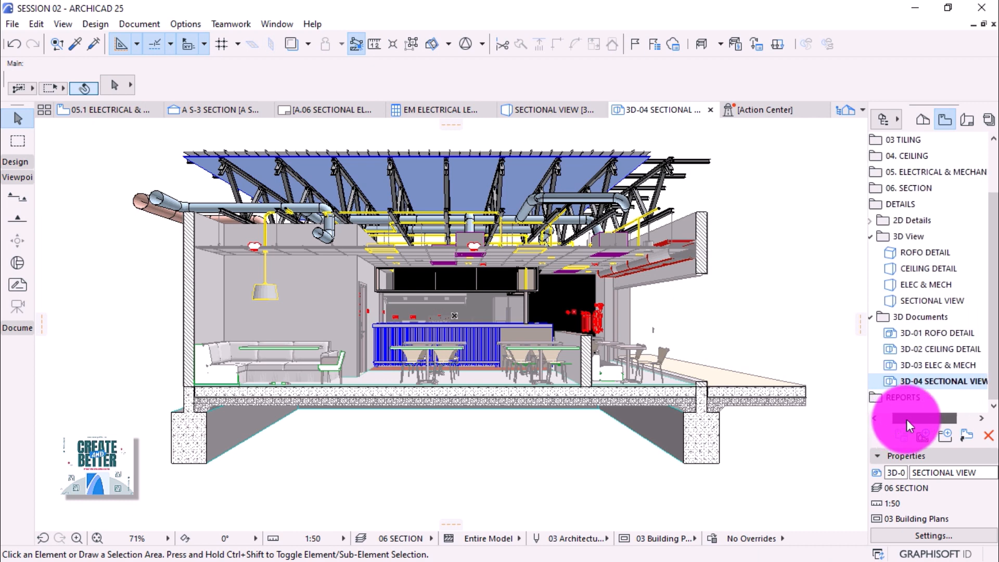
In the 3D-04 document settings, give cut elements a uniform Paint - Anthracite colour fill.
{"action": "right_click", "coordinate": [935, 383]}
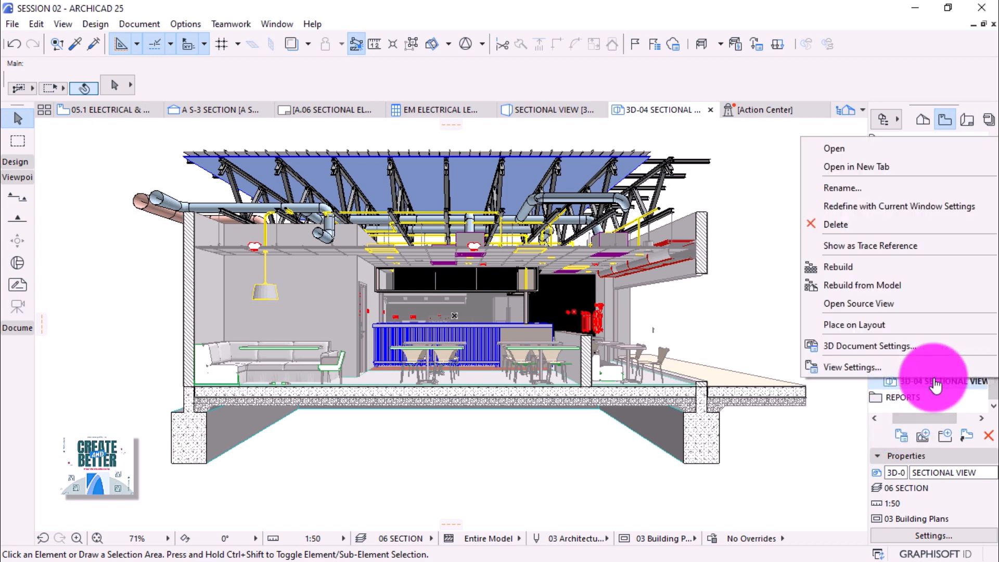
{"action": "left_click", "coordinate": [883, 348]}
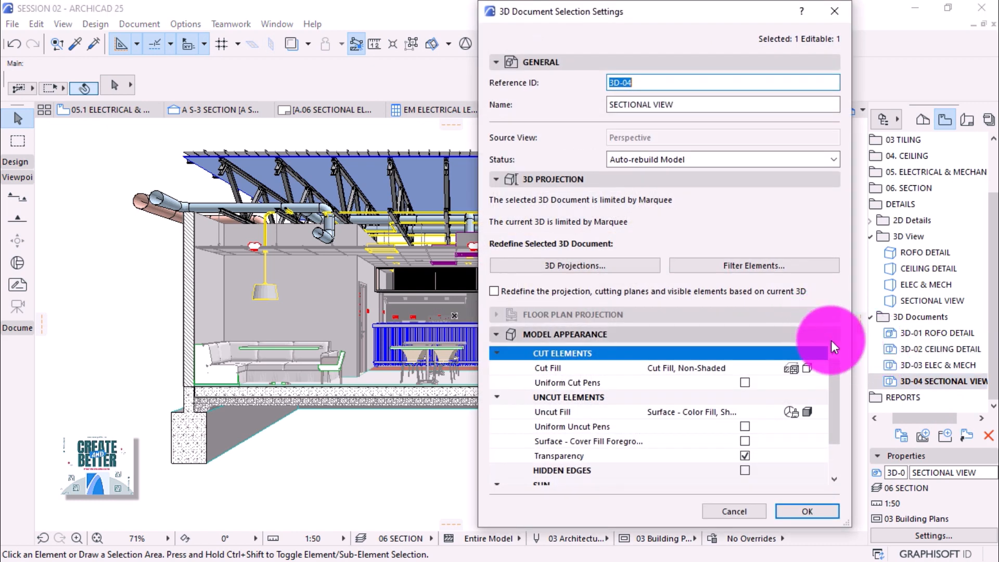
{"action": "left_click", "coordinate": [497, 62]}
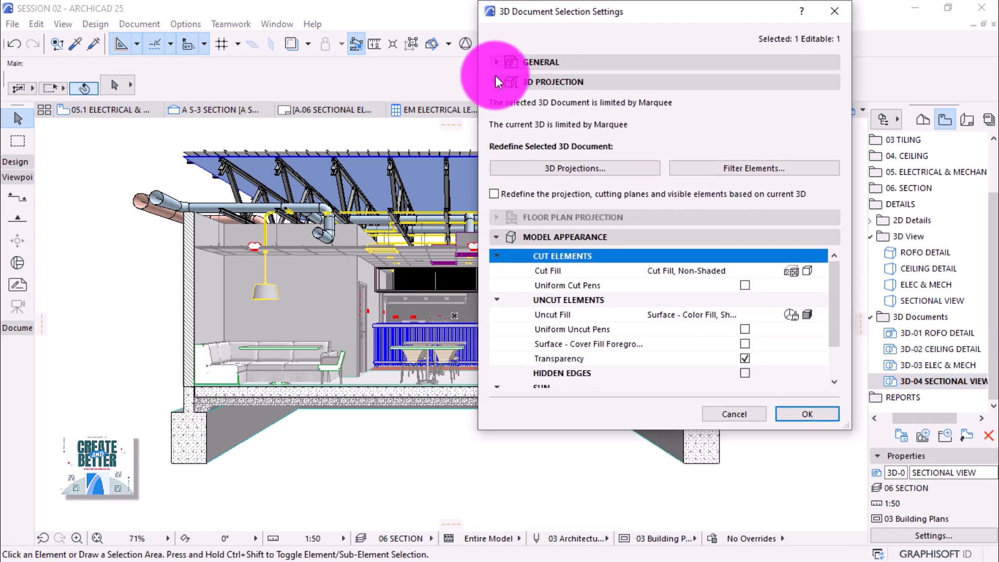
{"action": "left_click", "coordinate": [495, 82]}
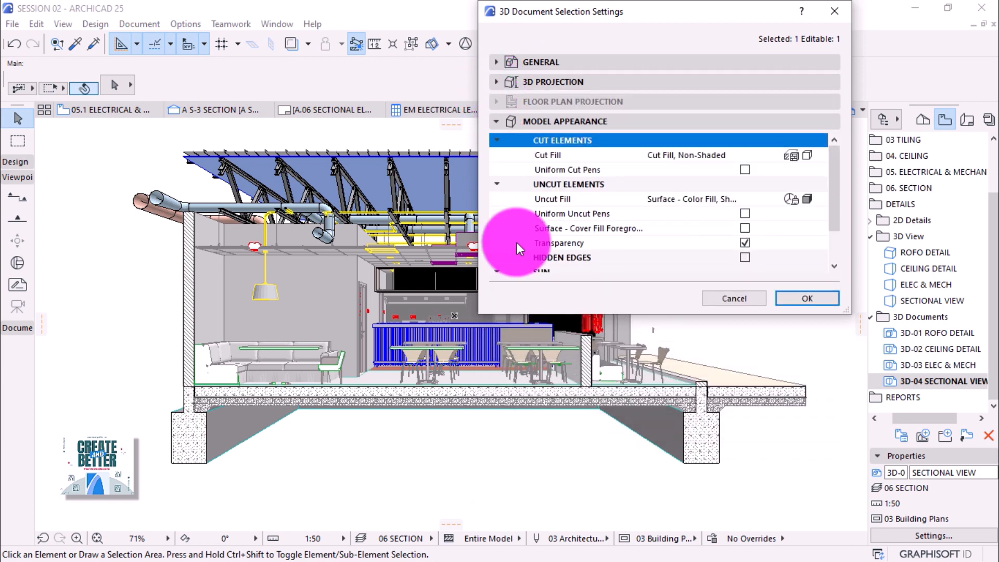
{"action": "left_click_drag", "start_coordinate": [555, 315], "coordinate": [547, 475]}
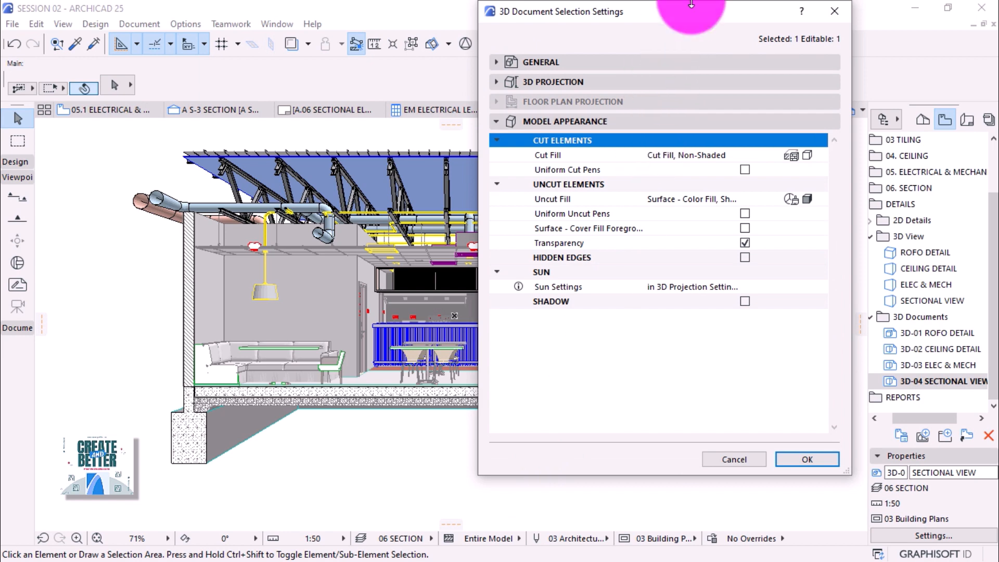
{"action": "left_click_drag", "start_coordinate": [685, 8], "coordinate": [638, 11]}
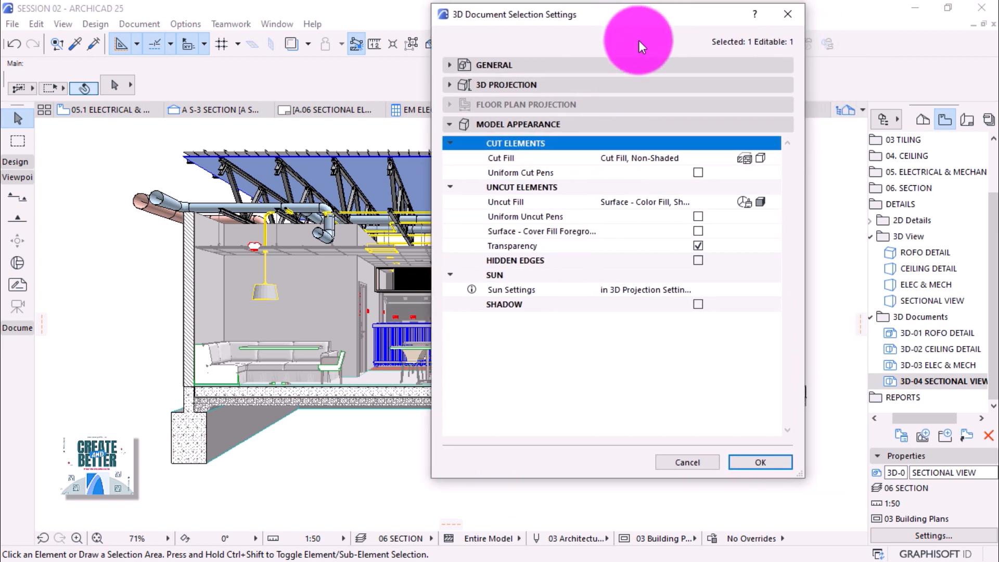
{"action": "left_click", "coordinate": [749, 158]}
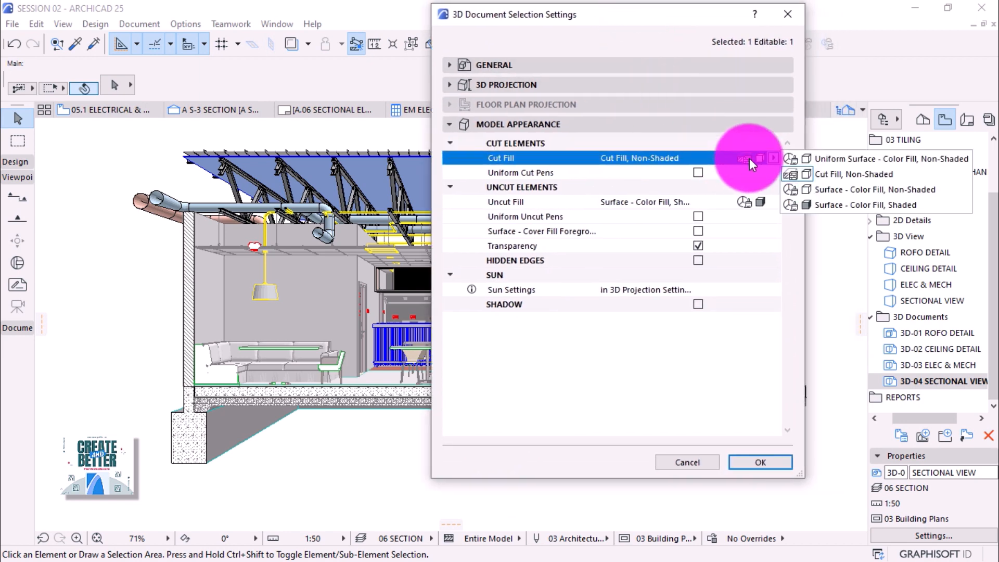
{"action": "left_click", "coordinate": [821, 158]}
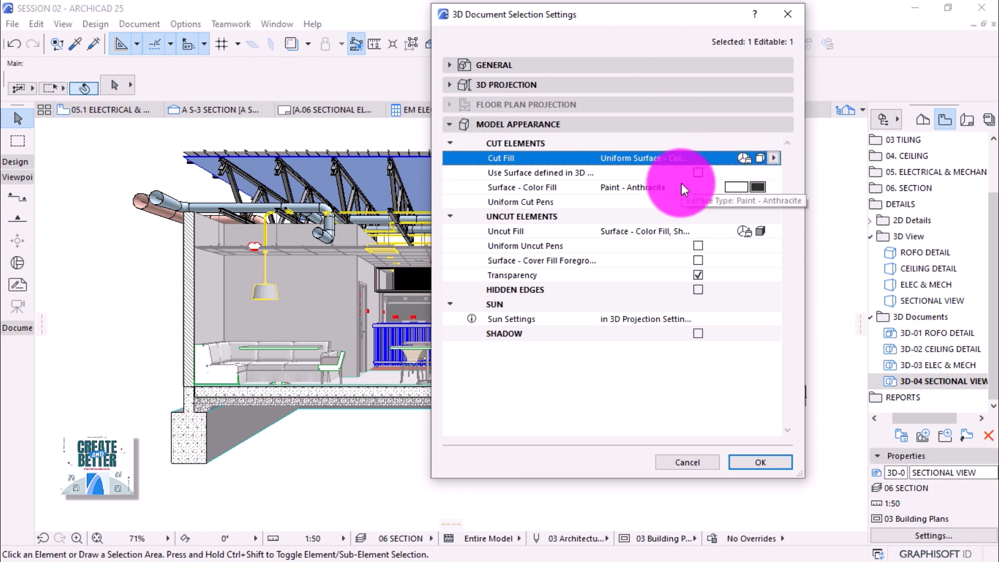
{"action": "left_click", "coordinate": [757, 188]}
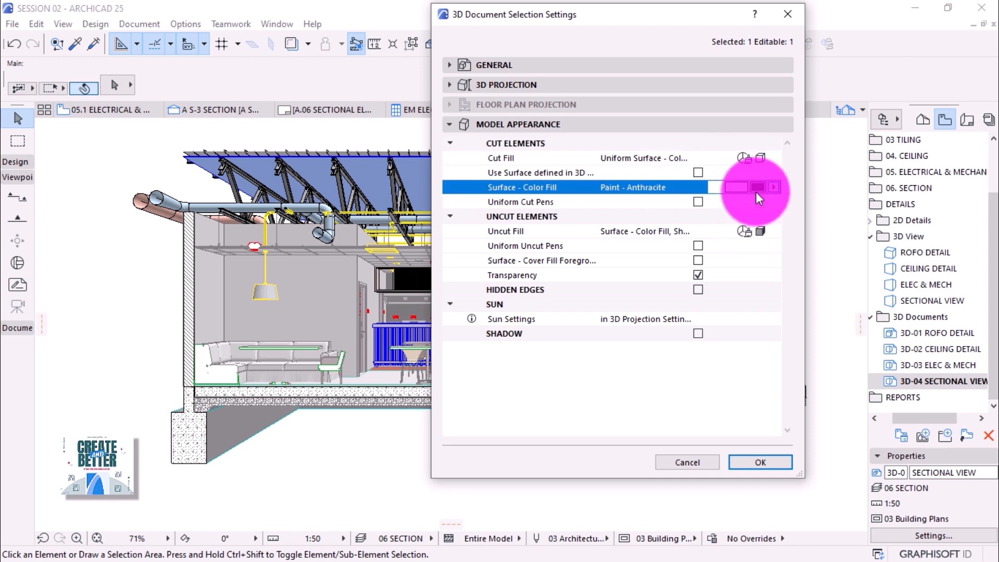
{"action": "left_click", "coordinate": [788, 214]}
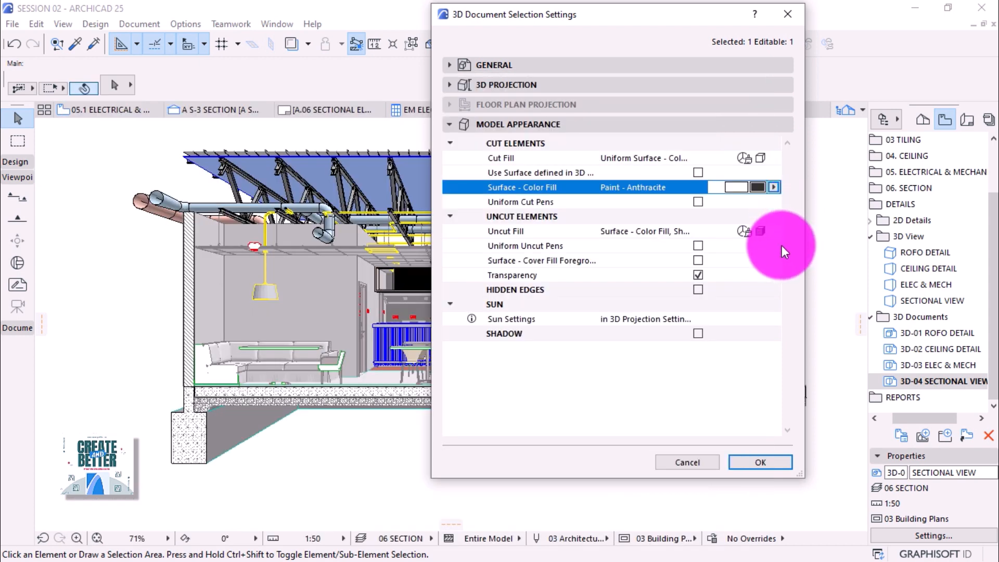
Set uncut fill to non-shaded surface colour, enable cover fill foreground, and add 25% pen-1 shadows.
{"action": "left_click", "coordinate": [763, 232]}
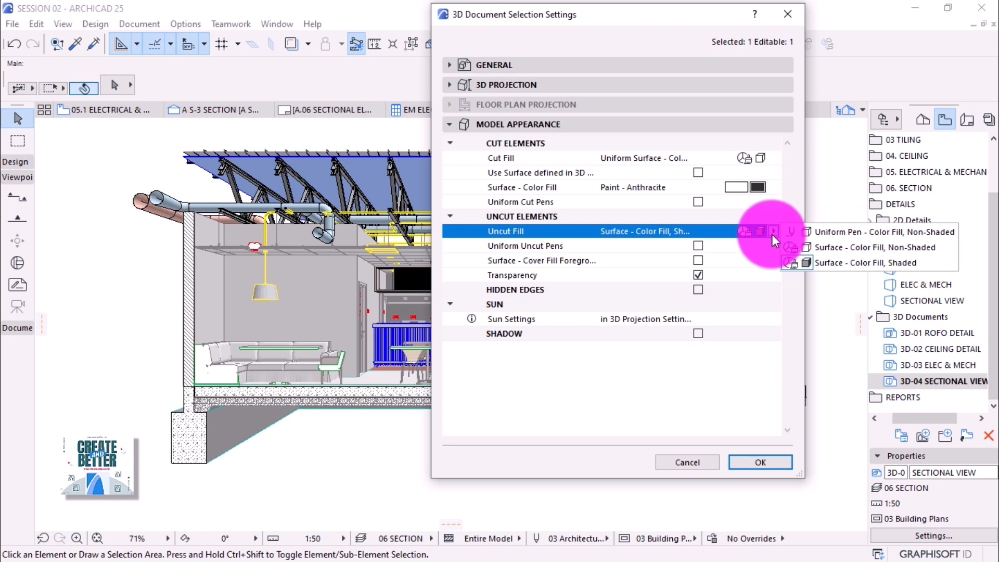
{"action": "left_click", "coordinate": [843, 250]}
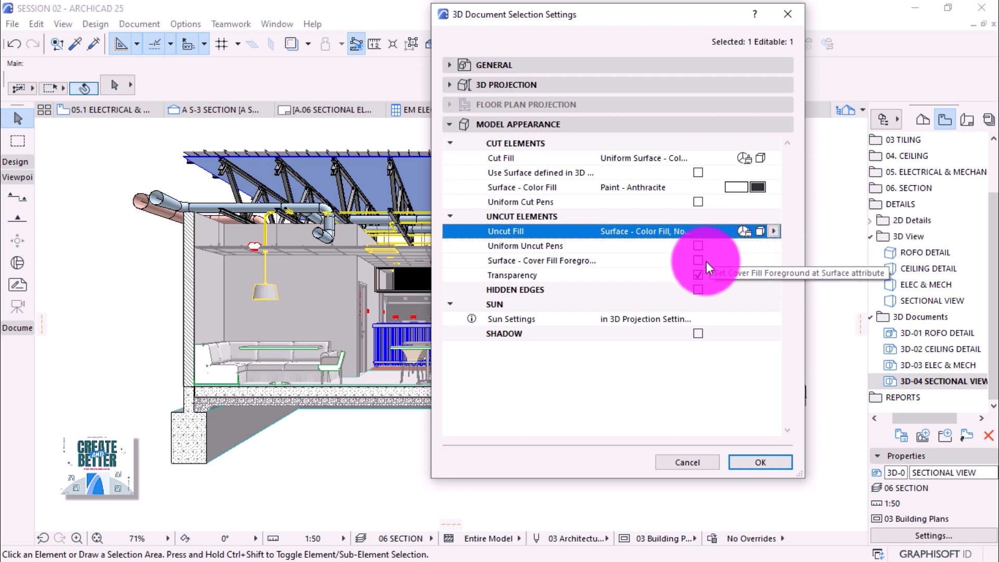
{"action": "left_click", "coordinate": [698, 260]}
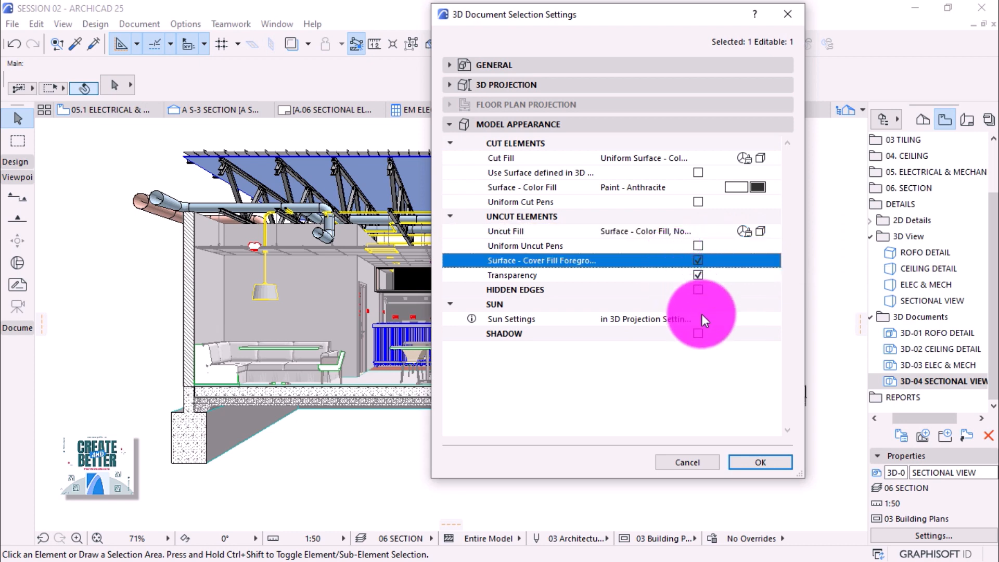
{"action": "left_click", "coordinate": [698, 333]}
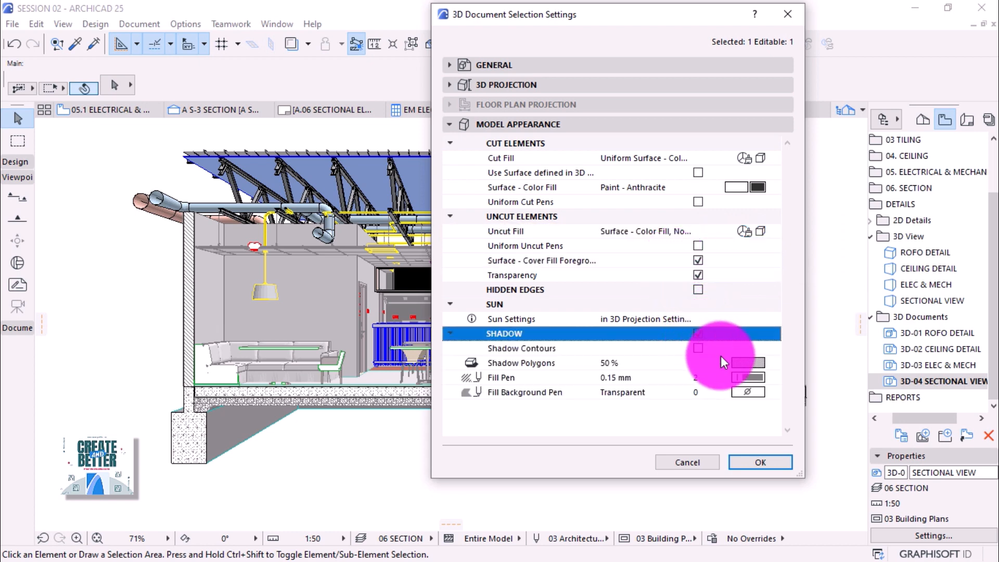
{"action": "left_click", "coordinate": [755, 376]}
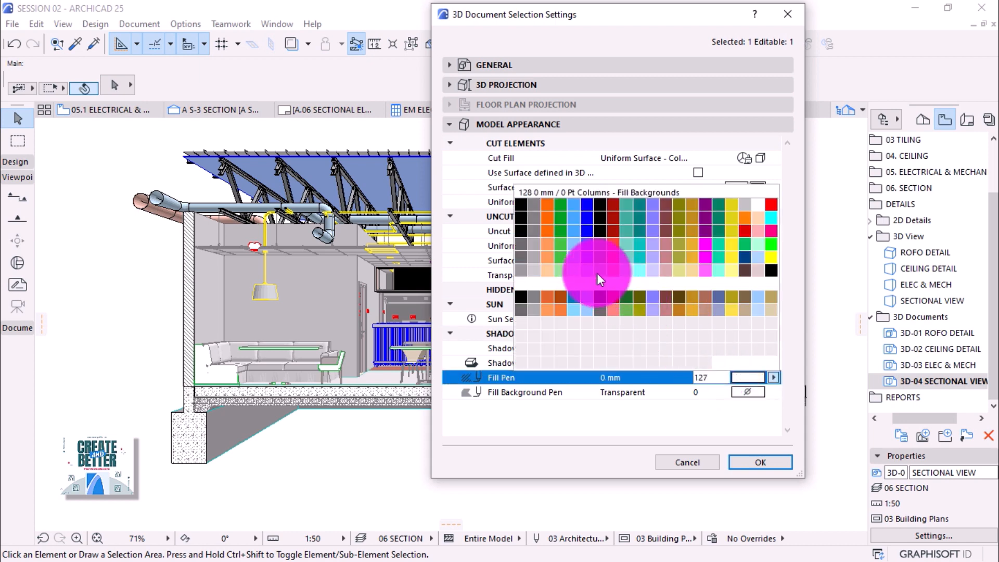
{"action": "left_click", "coordinate": [526, 215]}
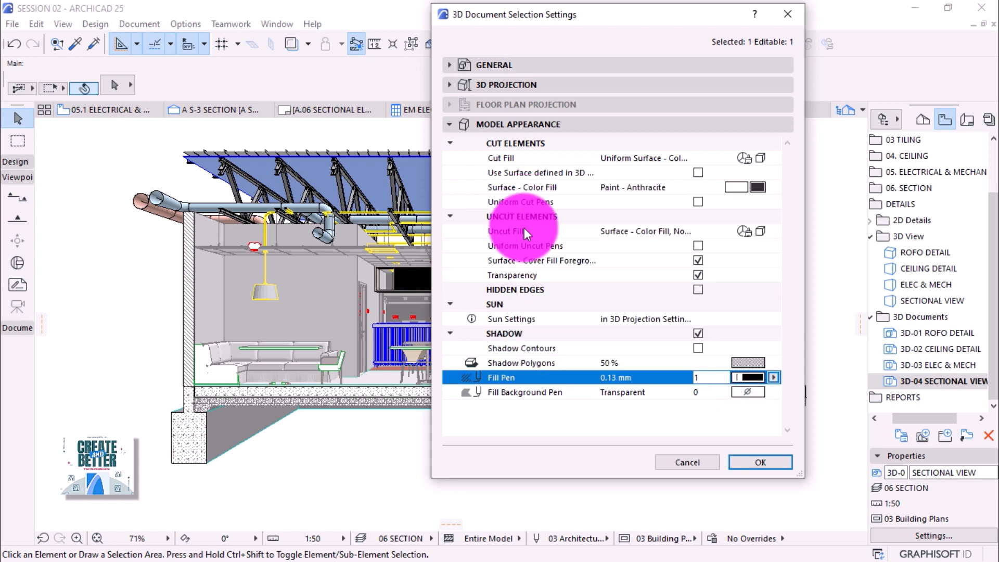
{"action": "left_click", "coordinate": [749, 363]}
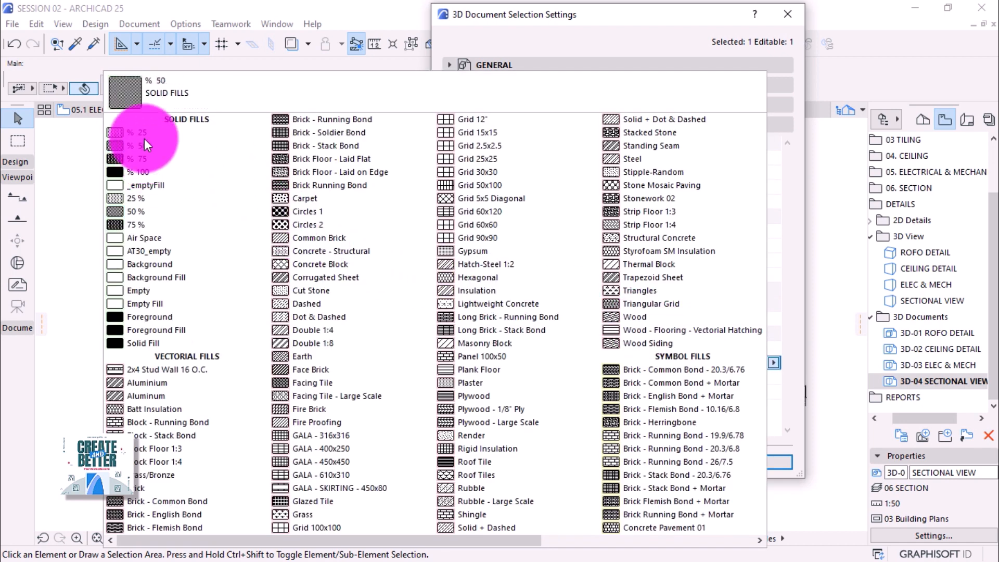
{"action": "left_click", "coordinate": [142, 134]}
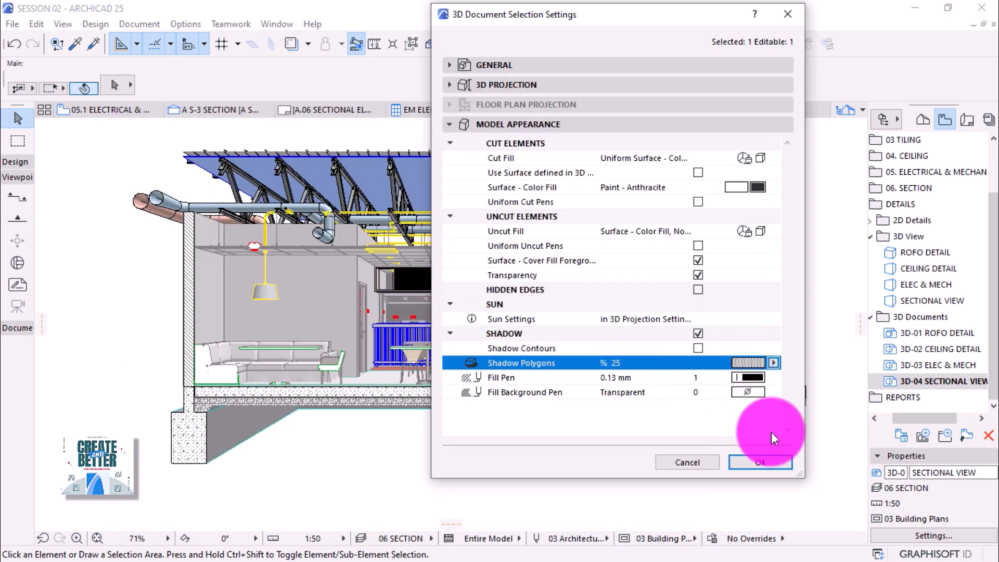
{"action": "left_click", "coordinate": [769, 460]}
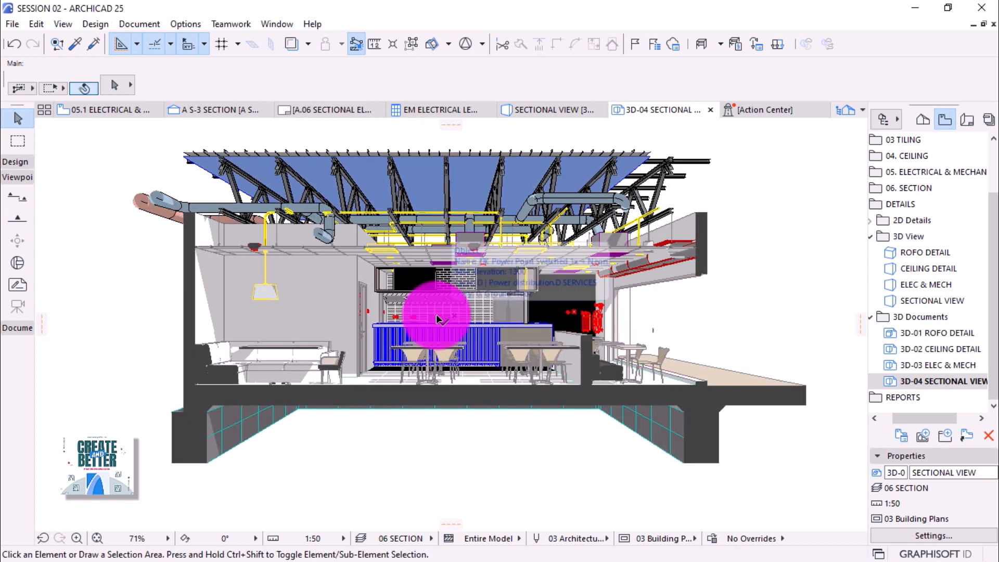
{"action": "scroll", "coordinate": [477, 300], "scroll_direction": "up", "scroll_amount": 2}
{"action": "scroll", "coordinate": [476, 301], "scroll_direction": "up", "scroll_amount": 2}
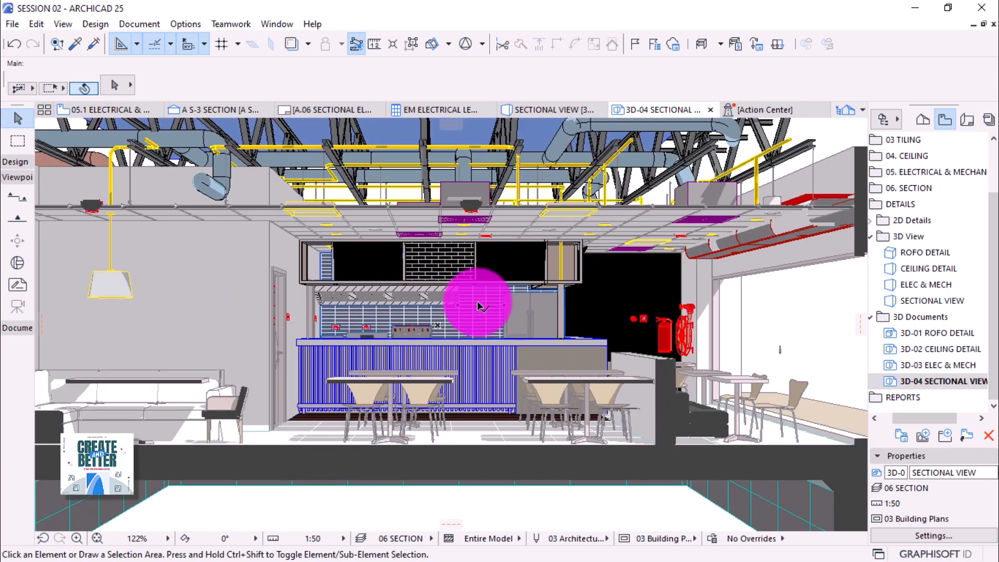
{"action": "scroll", "coordinate": [495, 307], "scroll_direction": "down", "scroll_amount": 3}
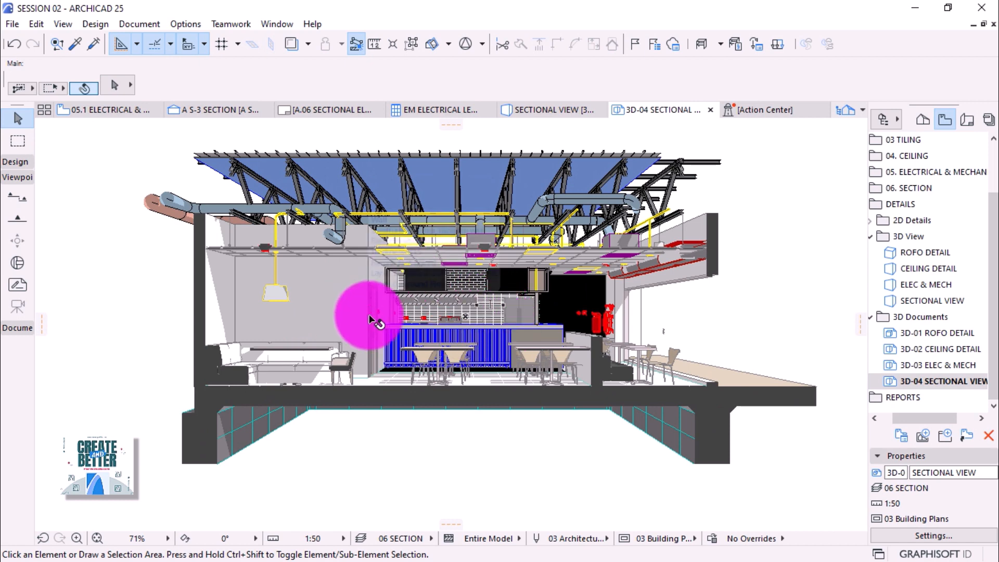
Place a label on a right-hand chair and move it further to the right.
{"action": "left_click", "coordinate": [15, 178]}
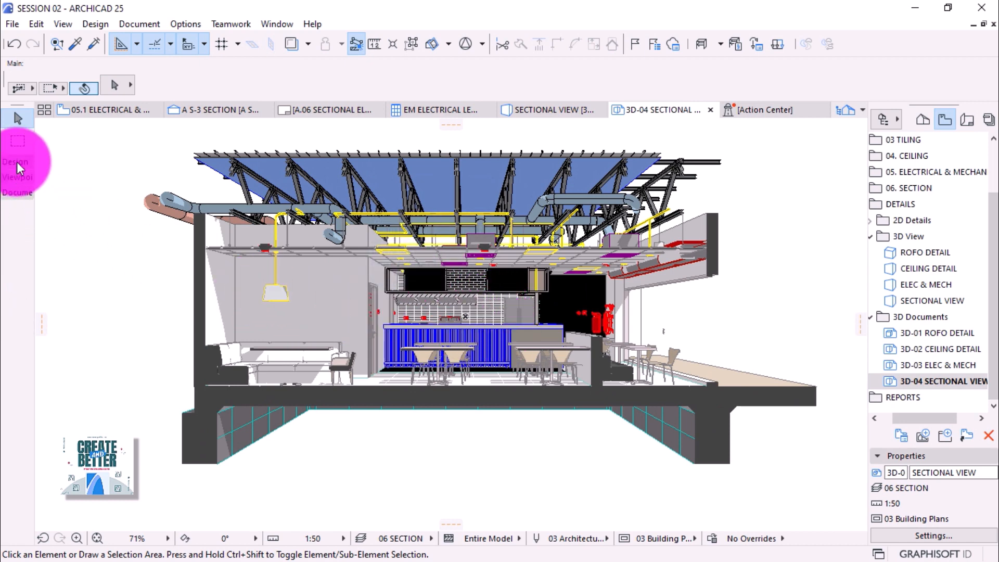
{"action": "left_click", "coordinate": [17, 192]}
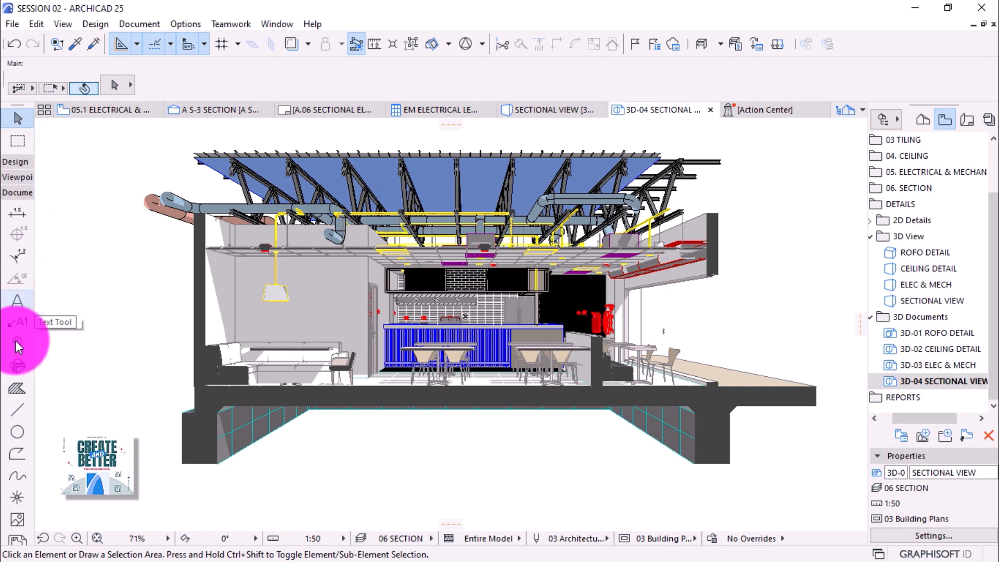
{"action": "left_click", "coordinate": [17, 326]}
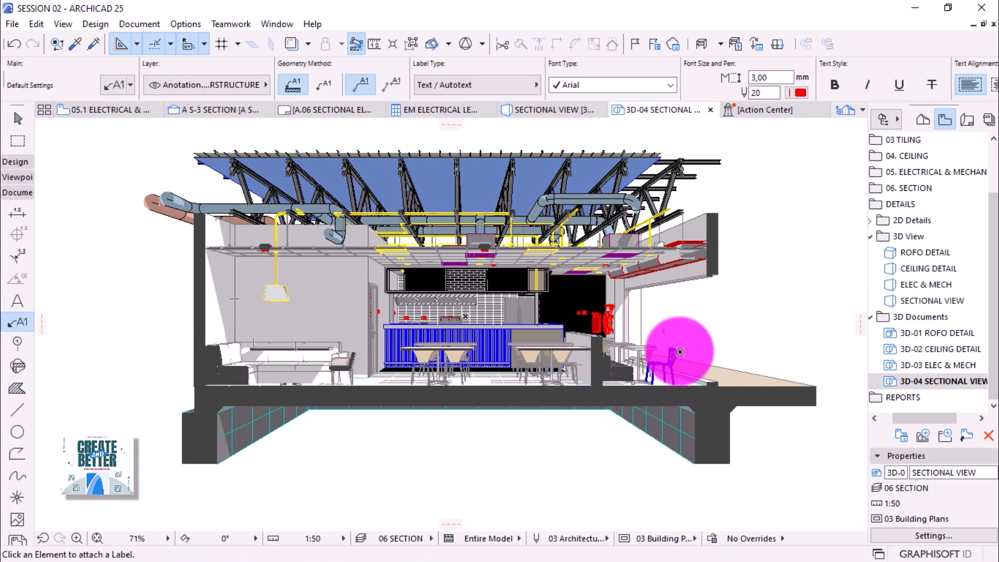
{"action": "key", "text": "Escape"}
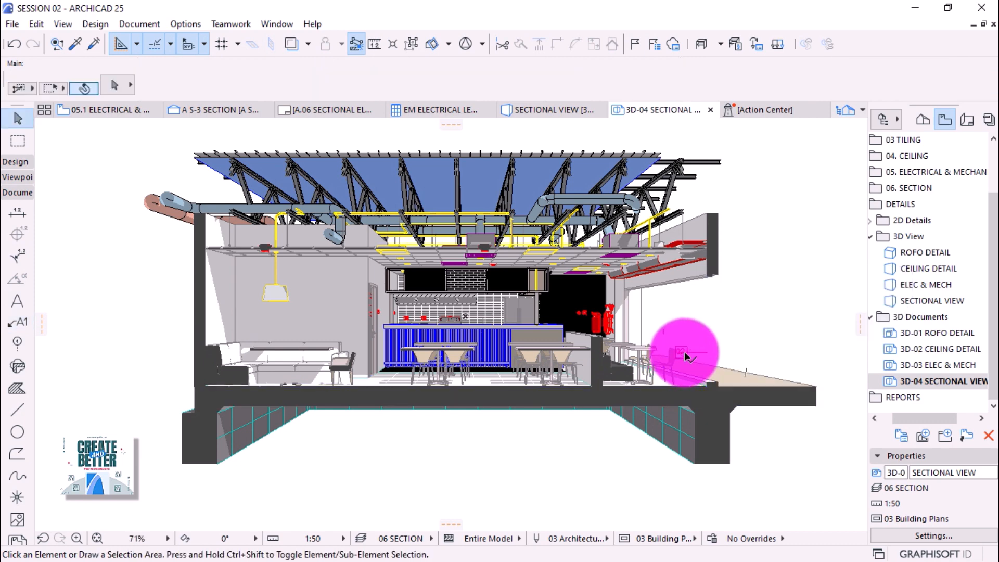
{"action": "left_click", "coordinate": [683, 352]}
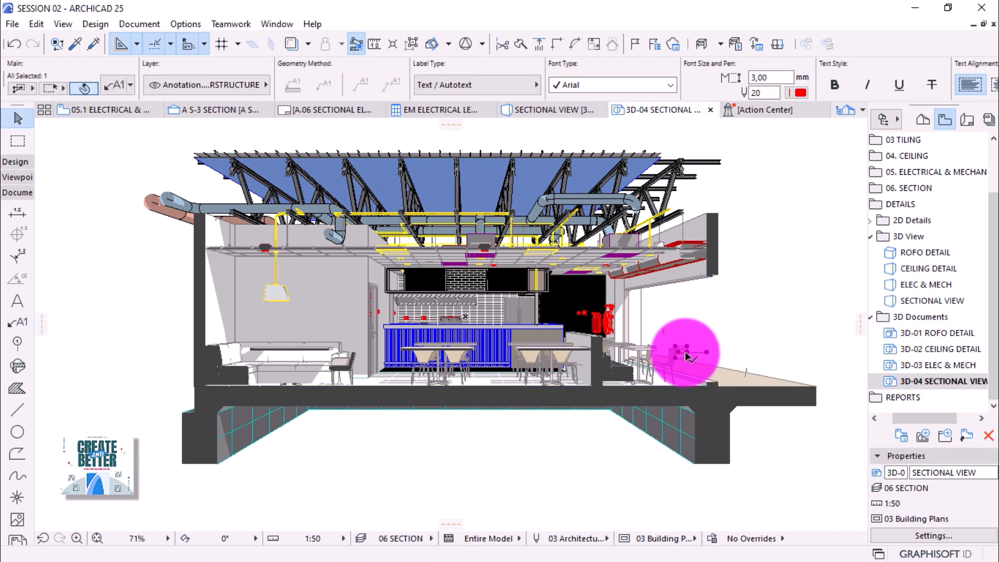
{"action": "left_click", "coordinate": [680, 352]}
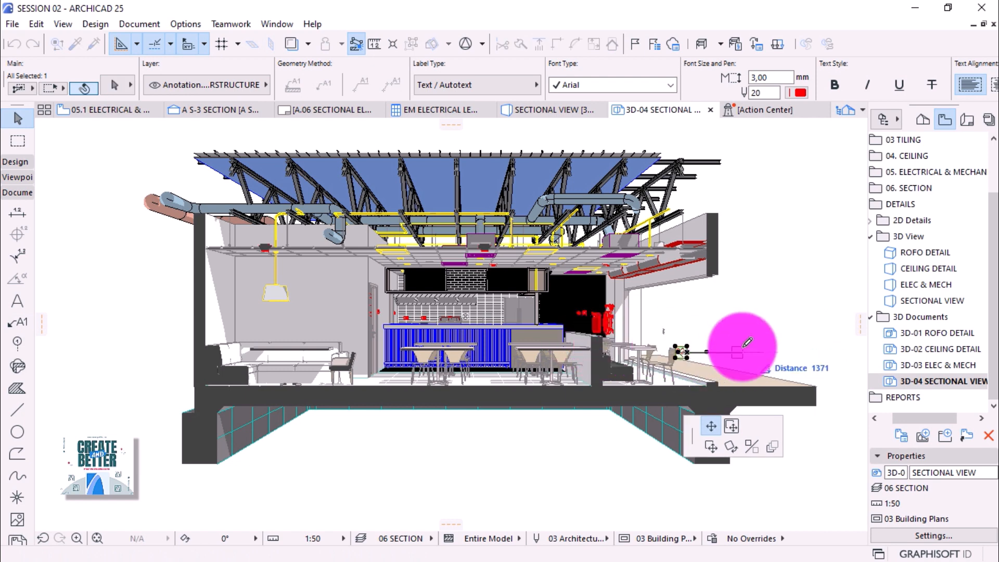
{"action": "left_click", "coordinate": [749, 352]}
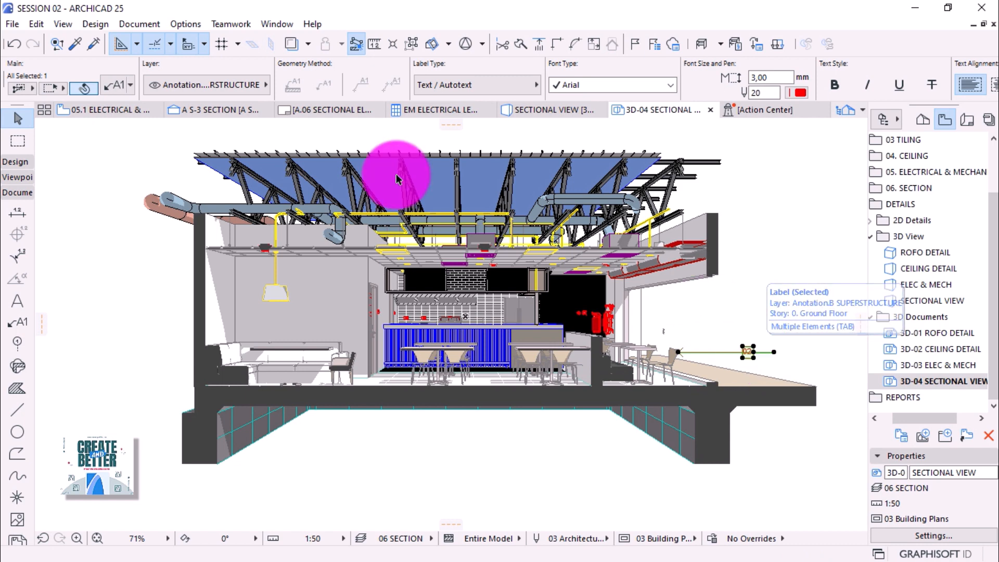
Set the label's text angle to 0° in Label Settings.
{"action": "left_click", "coordinate": [113, 83]}
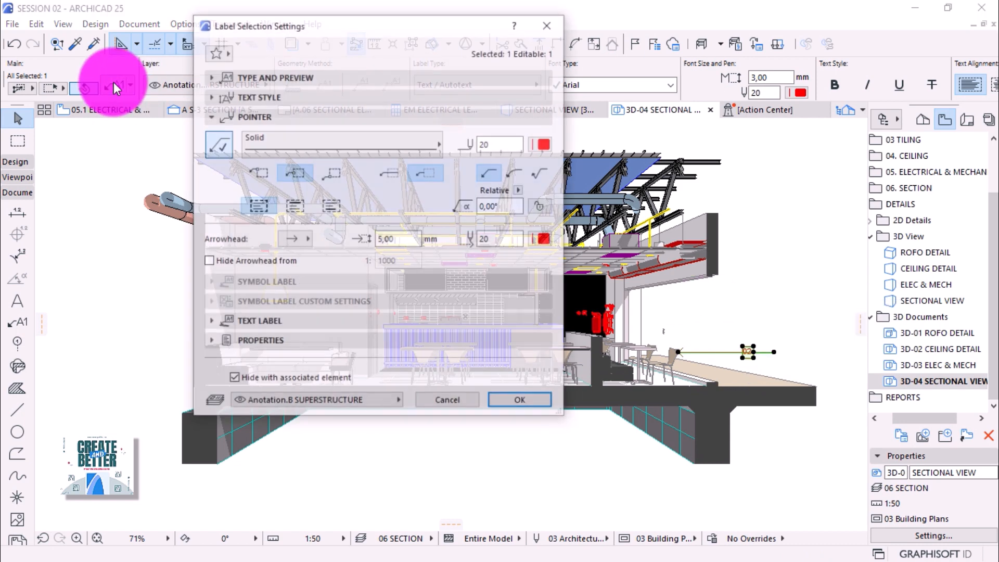
{"action": "left_click", "coordinate": [230, 327]}
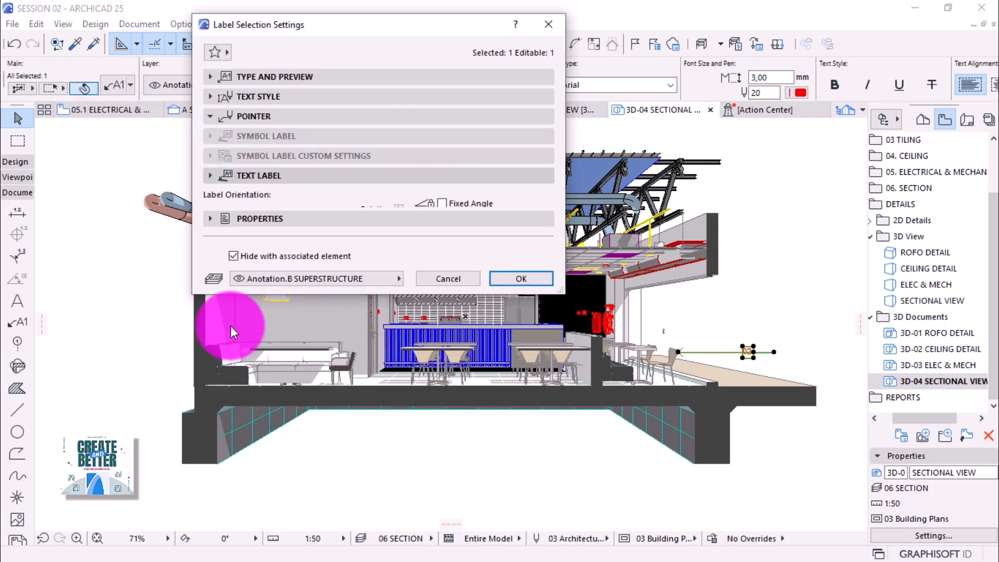
{"action": "left_click_drag", "start_coordinate": [392, 227], "coordinate": [308, 231]}
{"action": "type", "text": "0"}
{"action": "key", "text": "Return"}
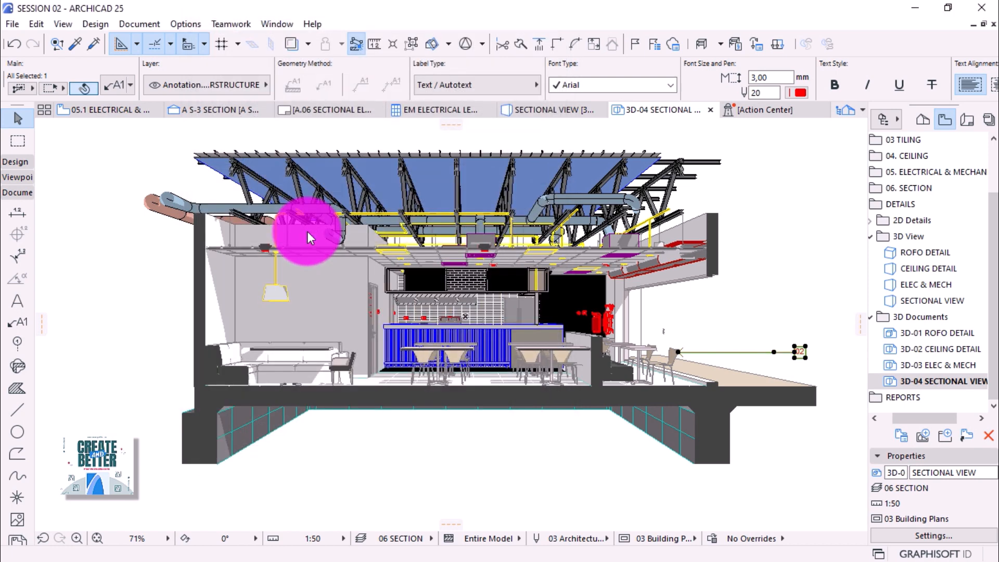
Add label 03 to the chairs and move its tag to the right end above label 02.
{"action": "left_click", "coordinate": [785, 301]}
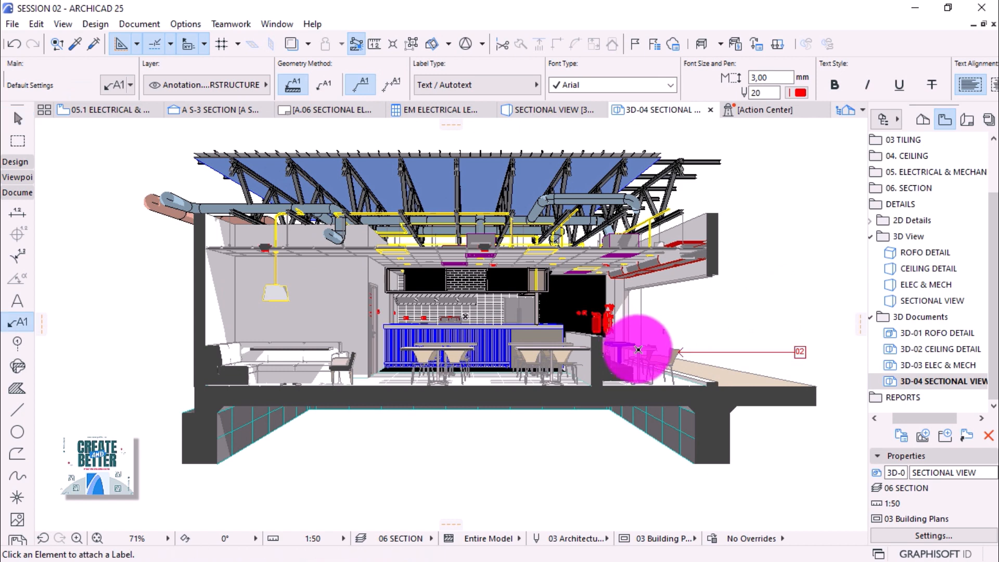
{"action": "left_click", "coordinate": [667, 357]}
{"action": "left_click", "coordinate": [662, 349]}
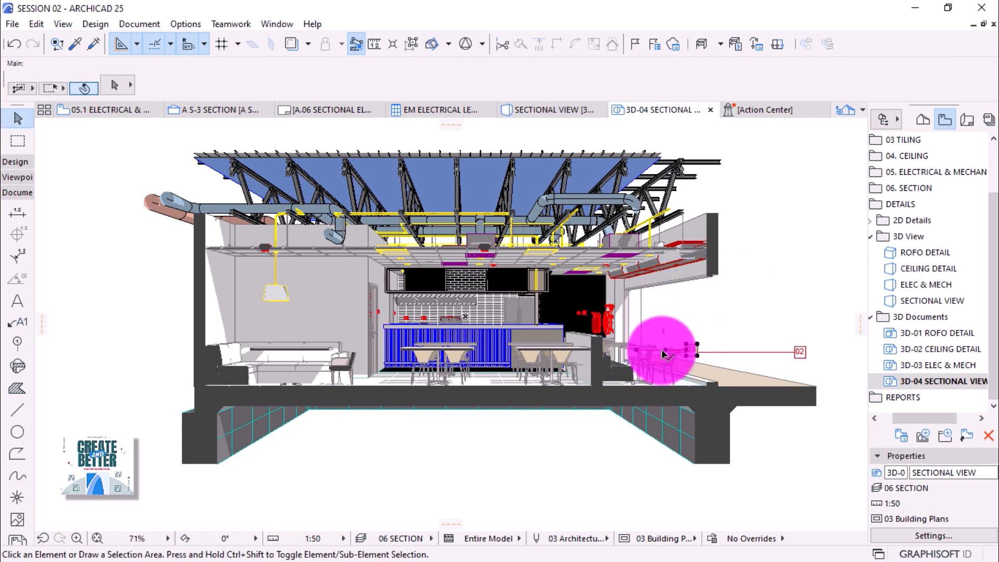
{"action": "left_click", "coordinate": [686, 351]}
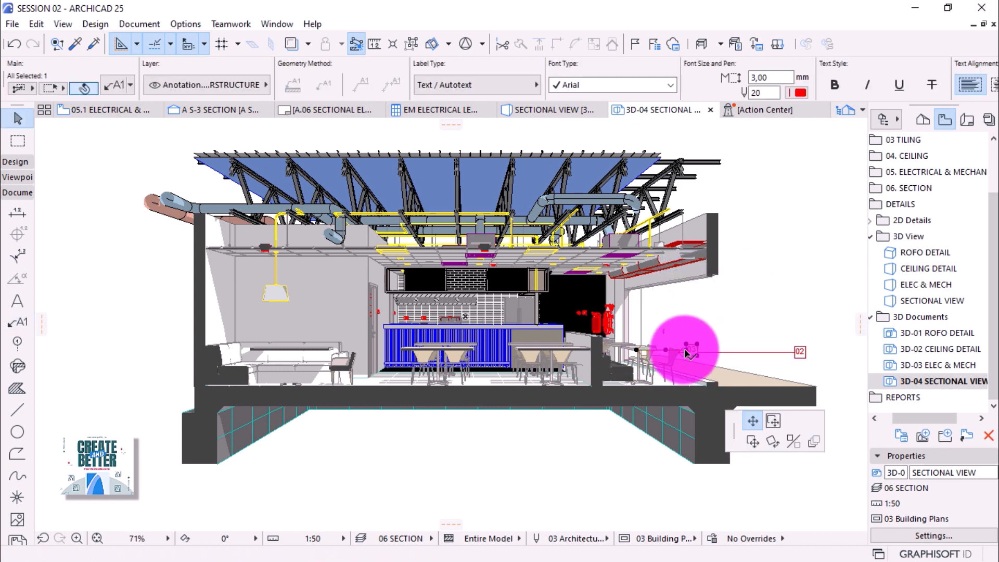
{"action": "left_click", "coordinate": [794, 352]}
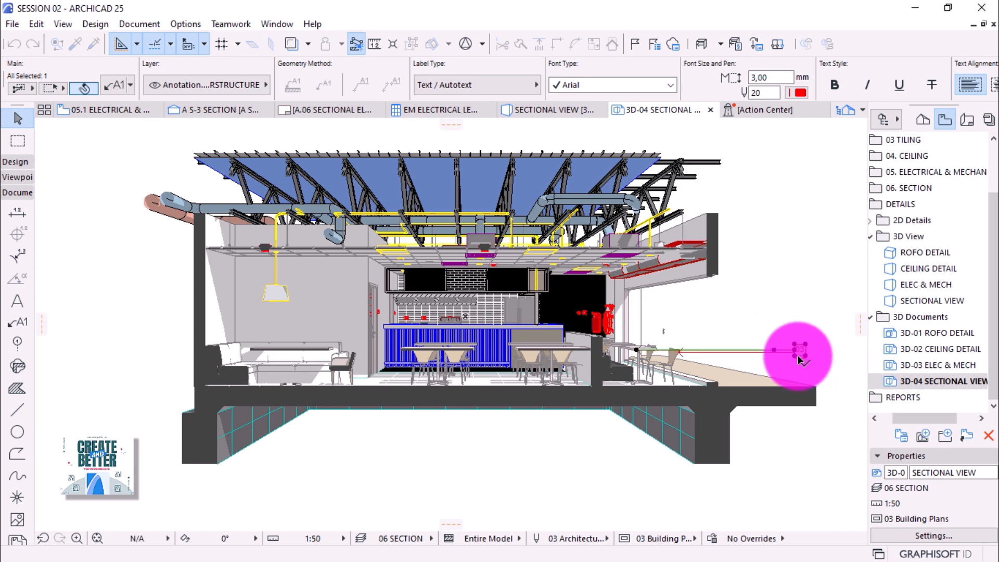
{"action": "left_click", "coordinate": [796, 351]}
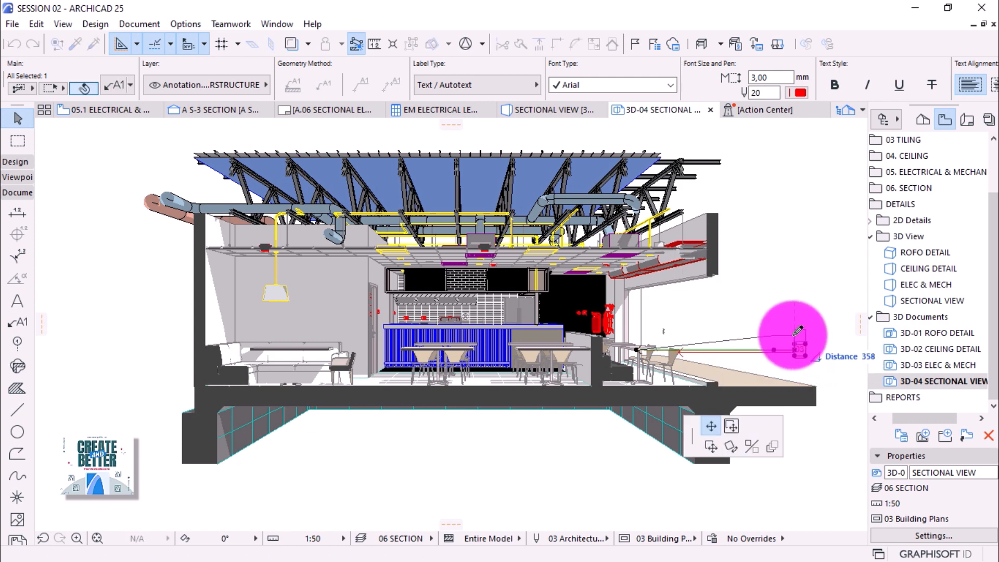
{"action": "left_click", "coordinate": [796, 334]}
Set label 03's pointer angle to 0 so its leader runs level, then deselect.
{"action": "left_click", "coordinate": [117, 84]}
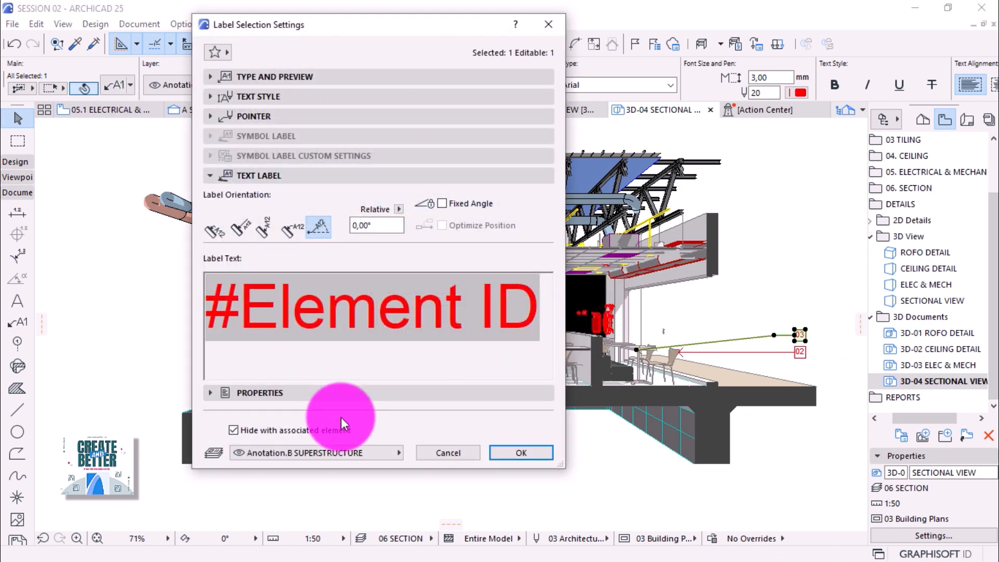
{"action": "left_click", "coordinate": [236, 113]}
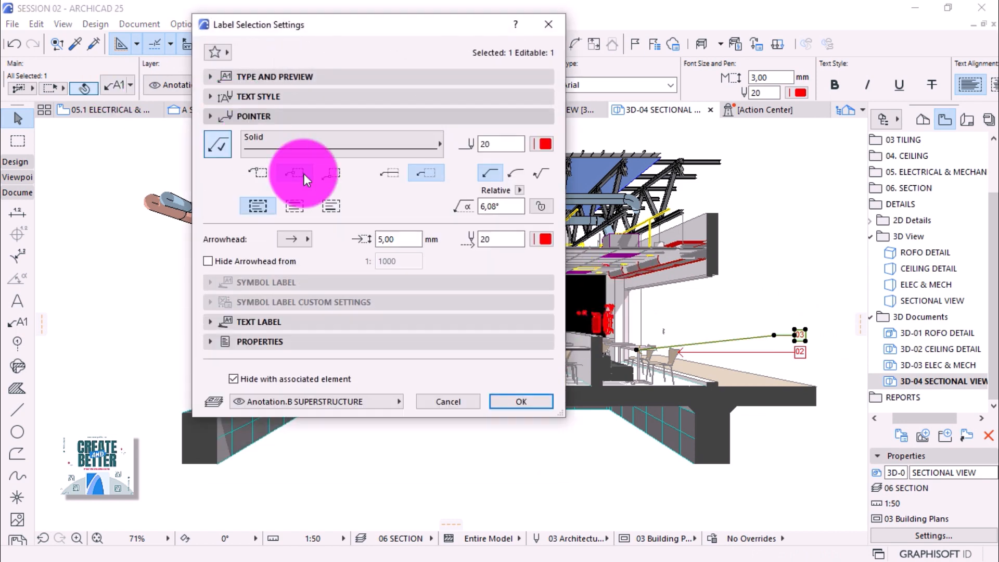
{"action": "left_click", "coordinate": [495, 206]}
{"action": "type", "text": "0"}
{"action": "key", "text": "Return"}
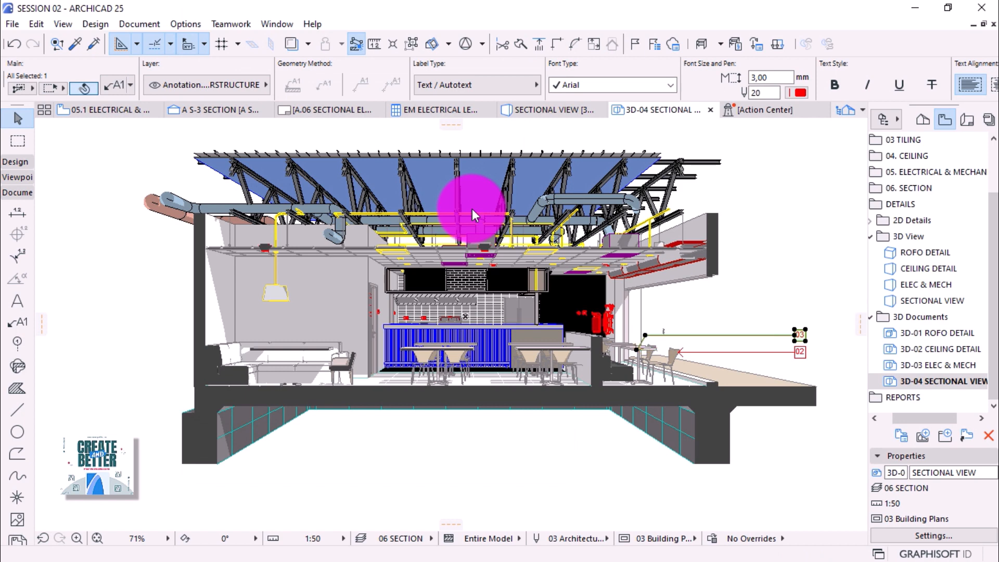
{"action": "left_click", "coordinate": [706, 331]}
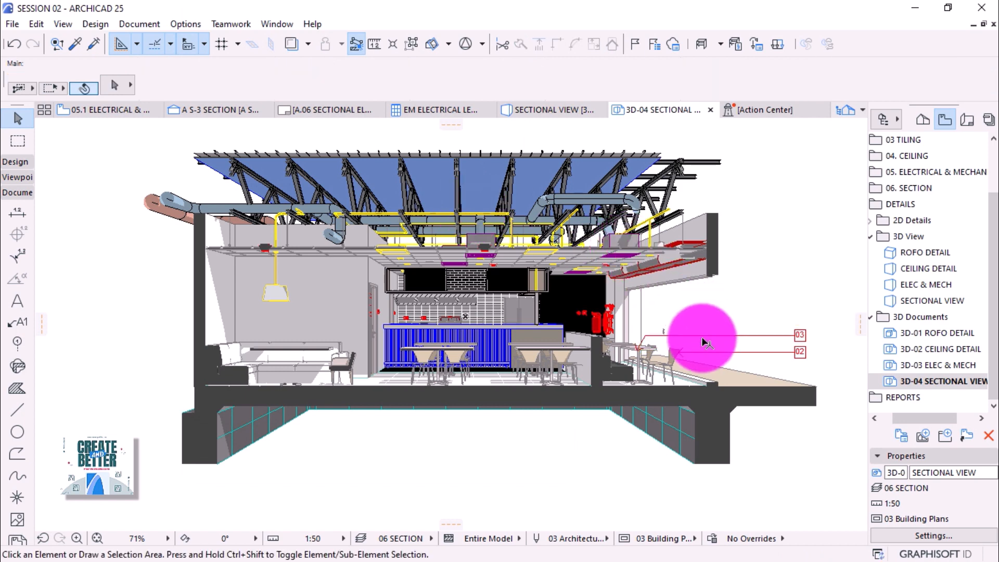
Label the swing reel FU - 008, moving its tag right above 03 with a level leader.
{"action": "left_click", "coordinate": [700, 354], "text": "alt"}
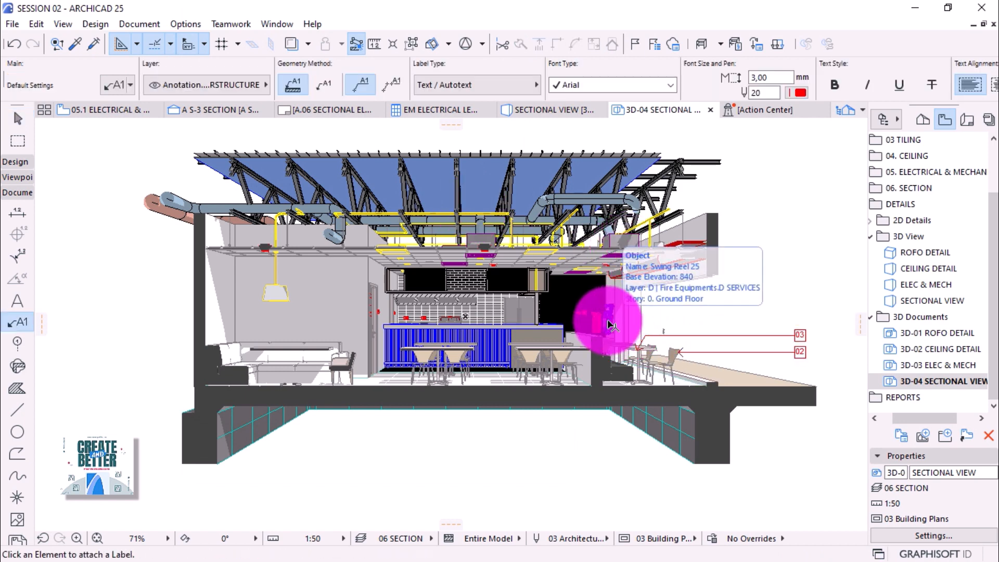
{"action": "left_click", "coordinate": [609, 321]}
{"action": "left_click", "coordinate": [657, 323], "text": "shift"}
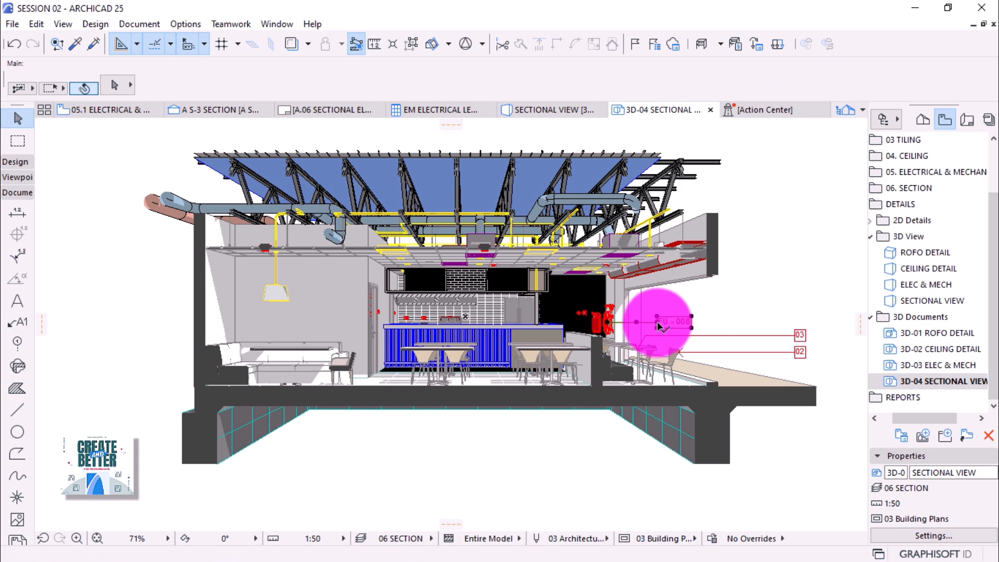
{"action": "left_click_drag", "start_coordinate": [659, 327], "coordinate": [798, 322]}
{"action": "left_click", "coordinate": [798, 321]}
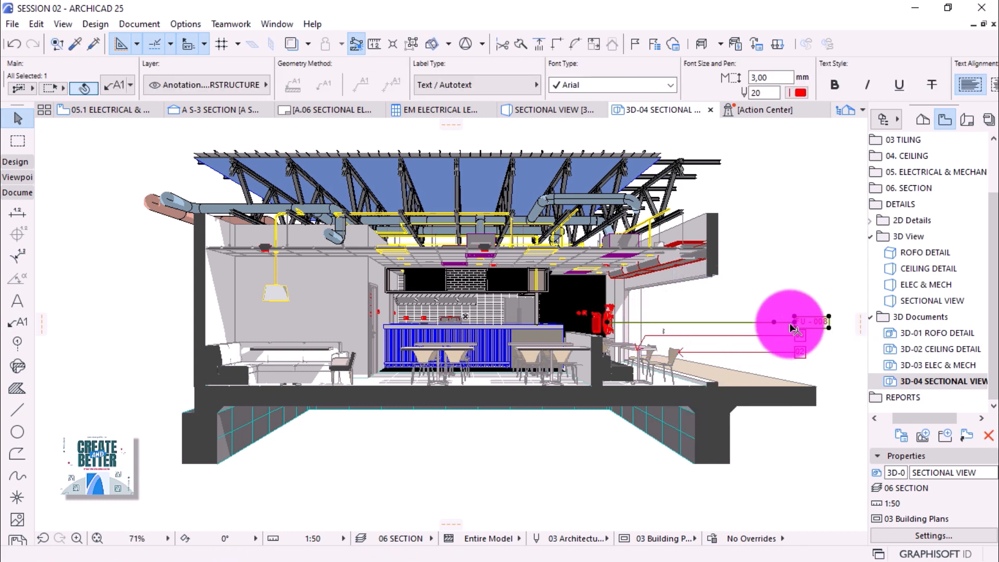
{"action": "left_click", "coordinate": [795, 321]}
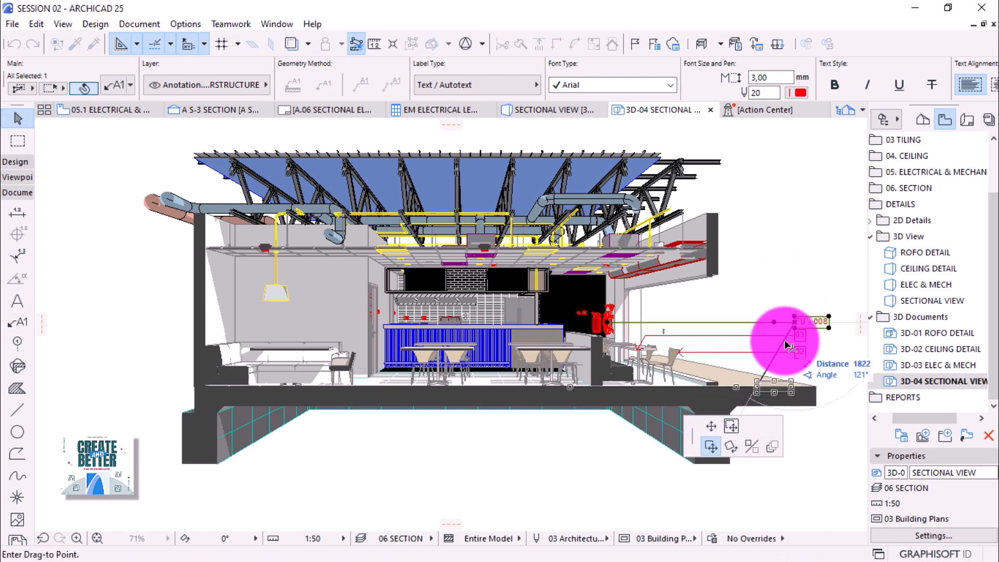
{"action": "left_click", "coordinate": [795, 316]}
{"action": "left_click", "coordinate": [791, 231]}
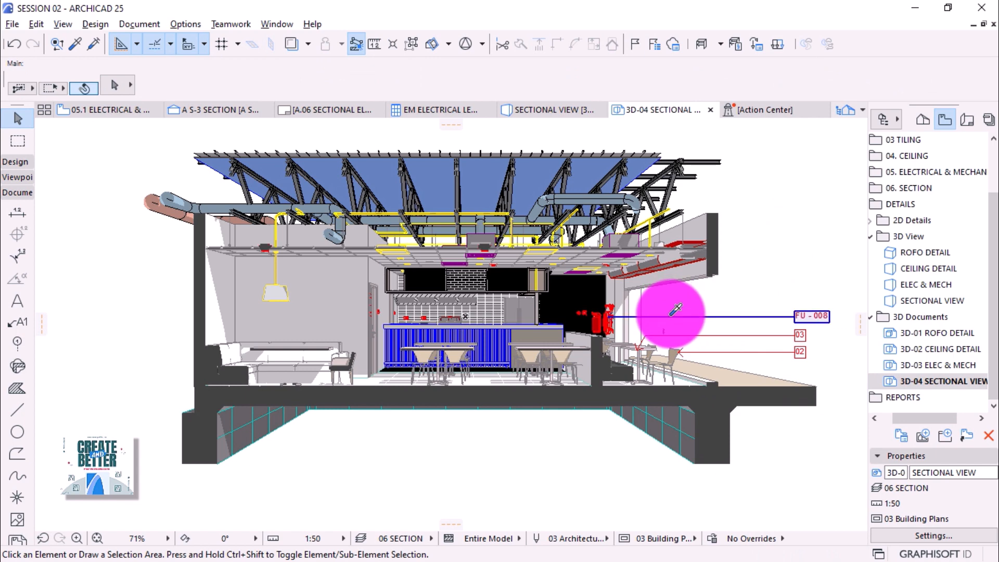
{"action": "left_click", "coordinate": [648, 312], "text": "alt"}
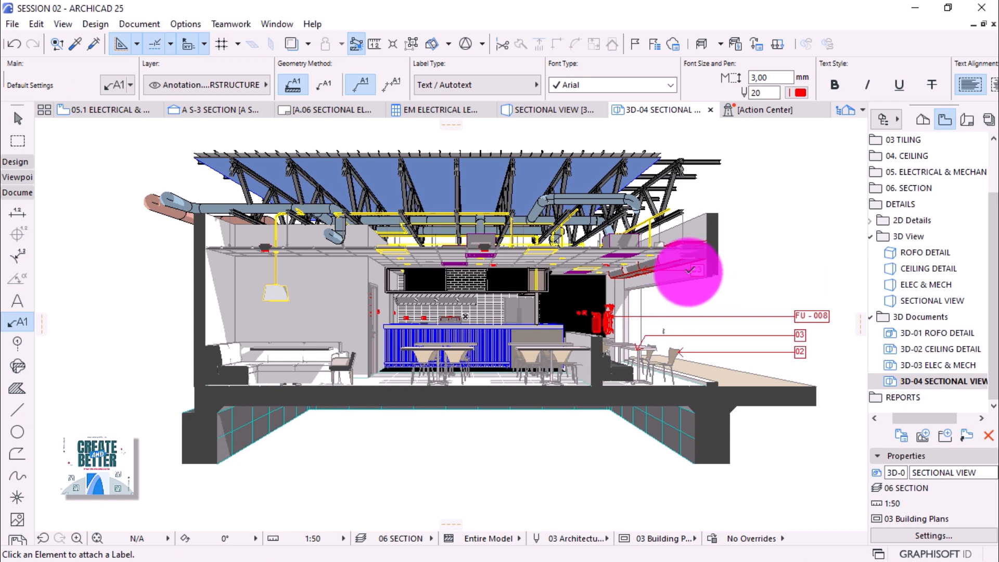
{"action": "key", "text": "Escape"}
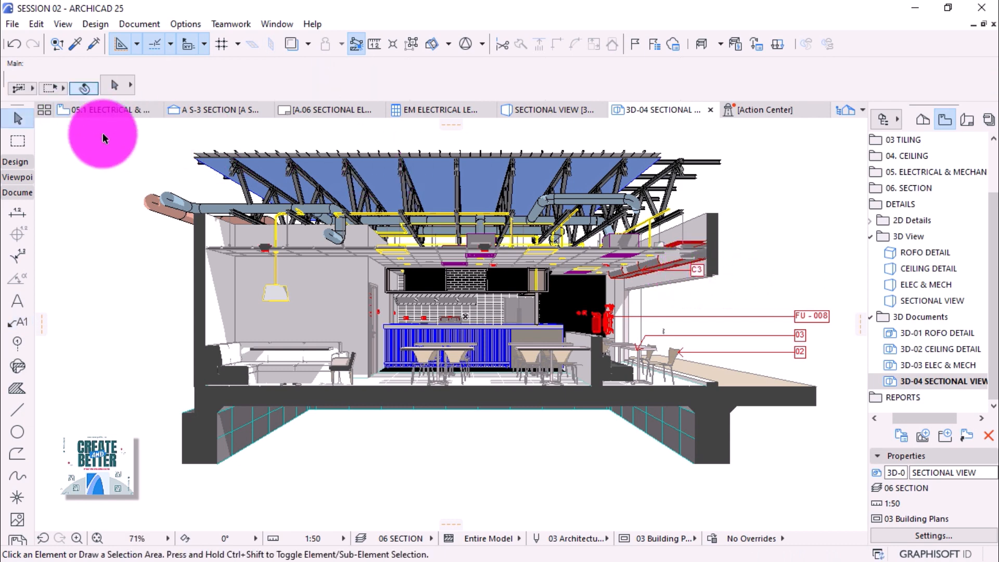
Move the C3 label right above FU - 008 and make its leader horizontal.
{"action": "left_click", "coordinate": [694, 272]}
{"action": "left_click", "coordinate": [694, 273]}
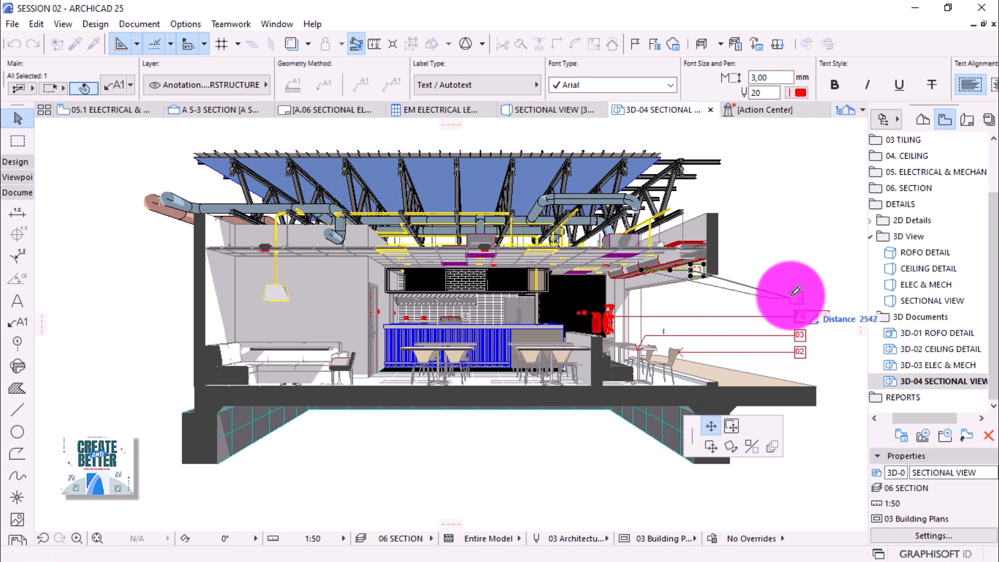
{"action": "left_click", "coordinate": [794, 301]}
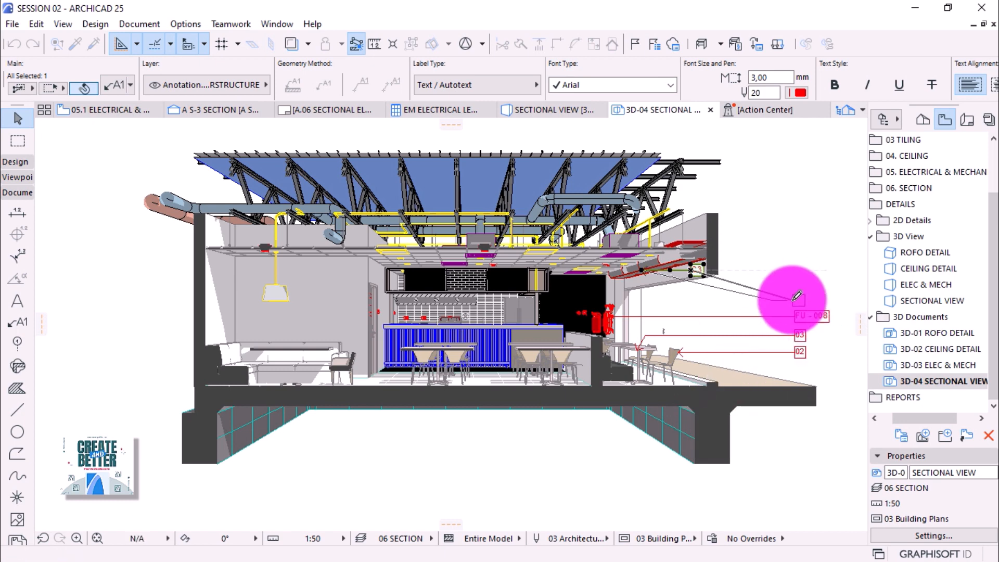
{"action": "left_click", "coordinate": [793, 301]}
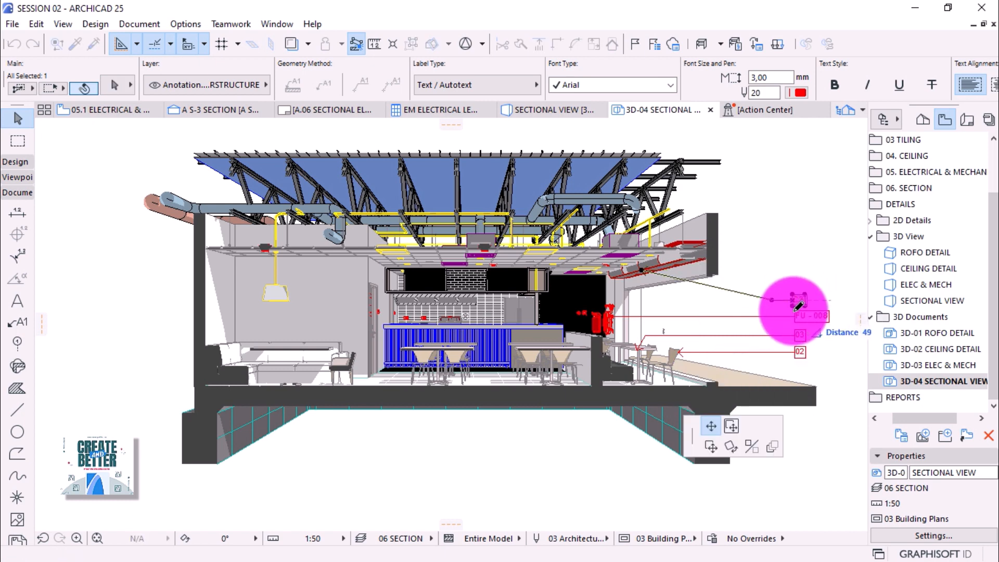
{"action": "left_click", "coordinate": [797, 303]}
{"action": "left_click", "coordinate": [111, 90]}
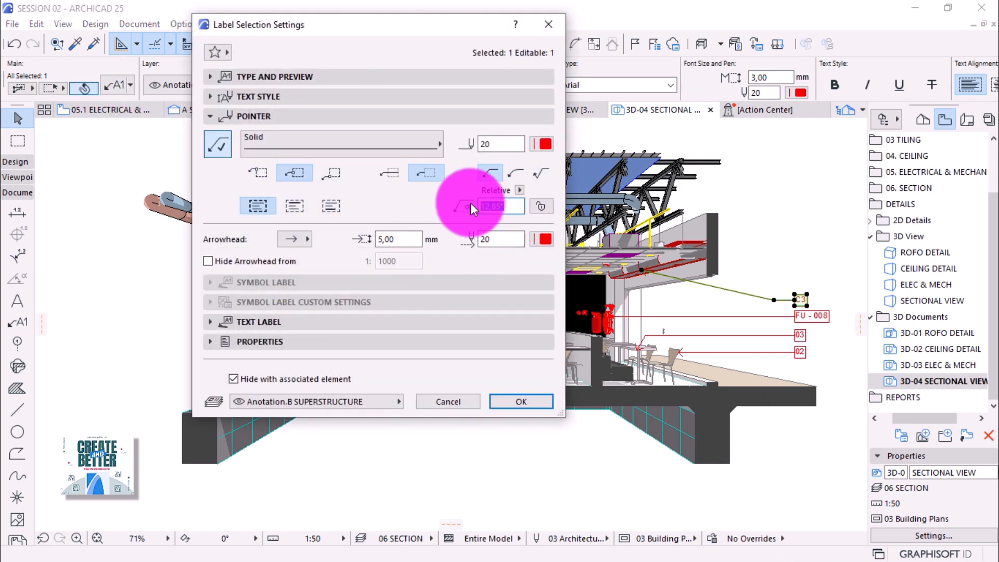
{"action": "key", "text": "Return"}
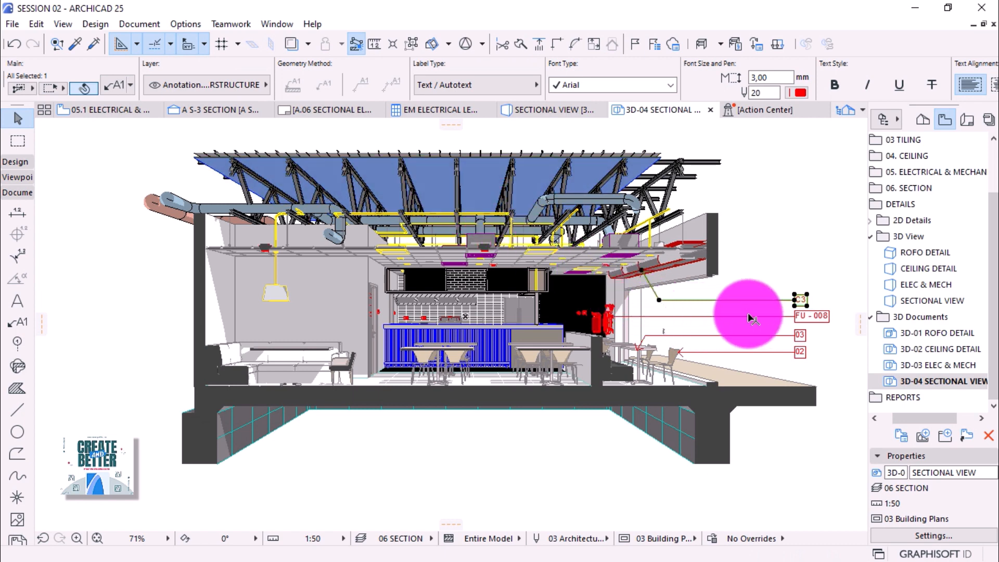
Pick up C3's label settings, place a C2 label on the upper ceiling, and select it.
{"action": "left_click", "coordinate": [771, 304]}
{"action": "left_click", "coordinate": [770, 299], "text": "alt"}
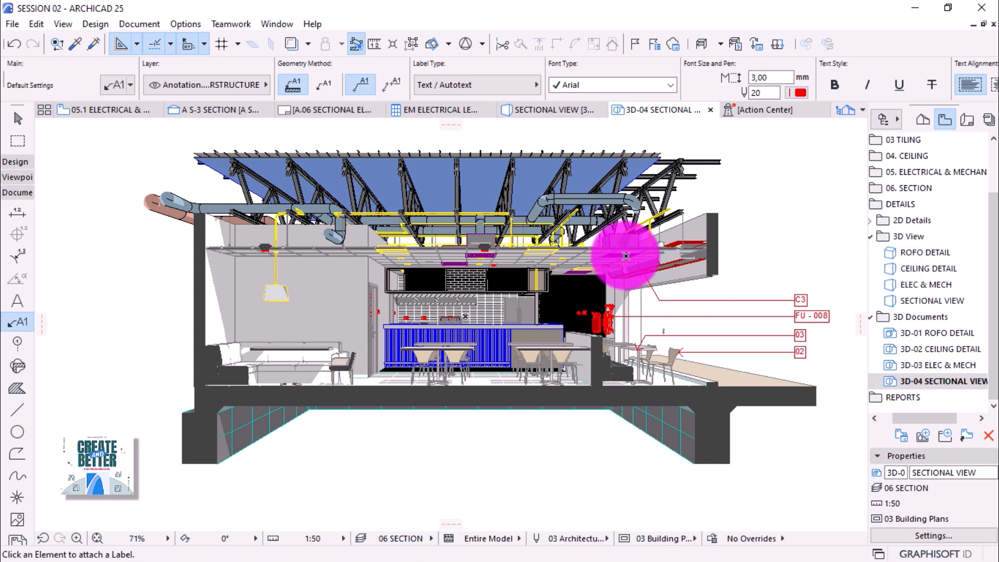
{"action": "mouse_move", "coordinate": [625, 256]}
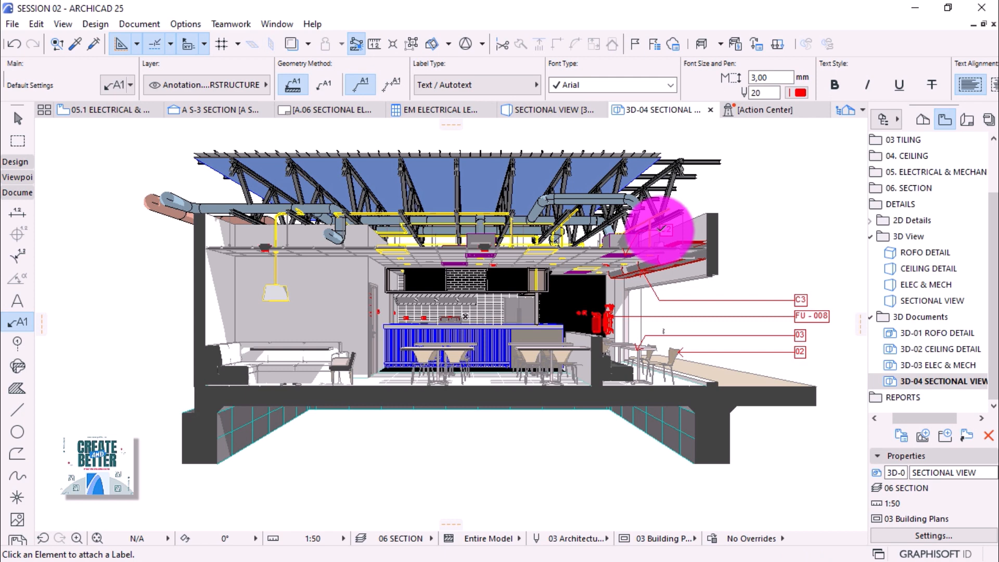
{"action": "mouse_move", "coordinate": [666, 233]}
{"action": "key", "text": "Escape"}
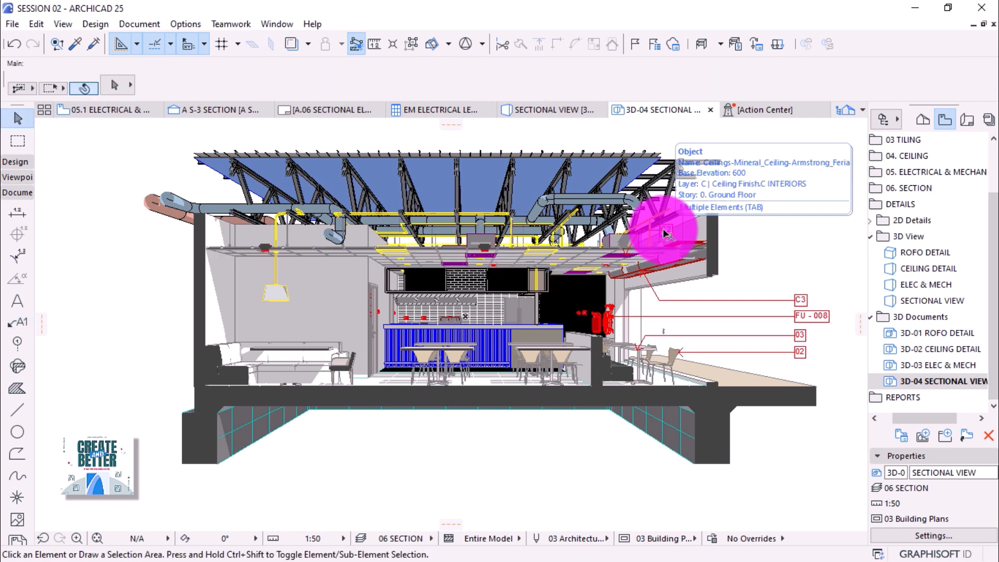
{"action": "left_click", "coordinate": [665, 232]}
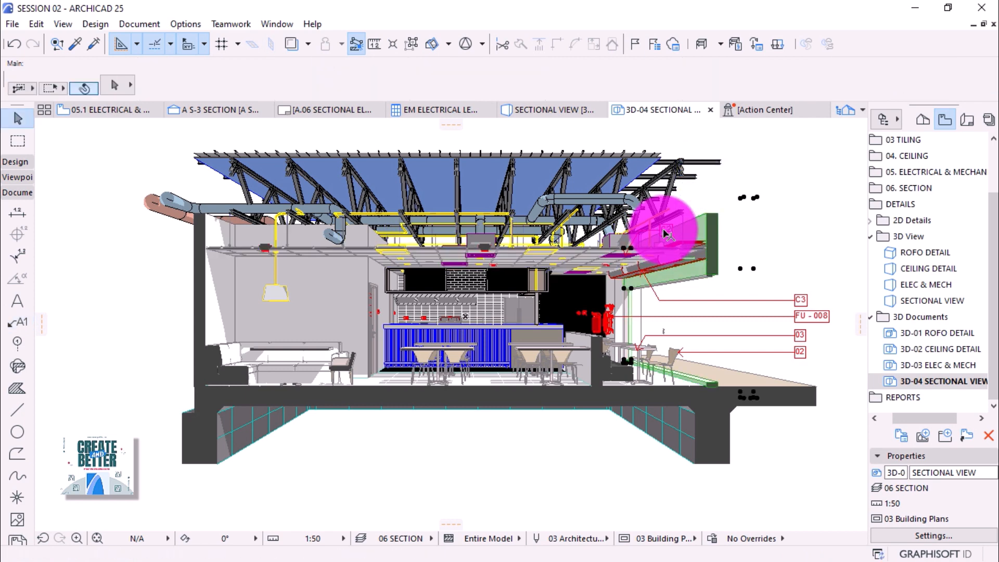
{"action": "left_click", "coordinate": [793, 154]}
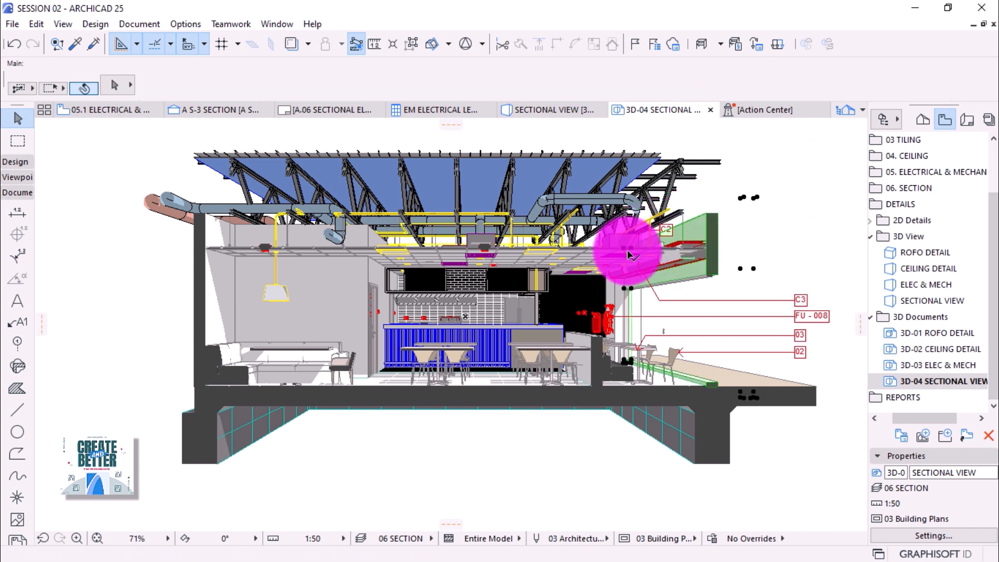
{"action": "left_click", "coordinate": [776, 224]}
{"action": "left_click", "coordinate": [776, 226]}
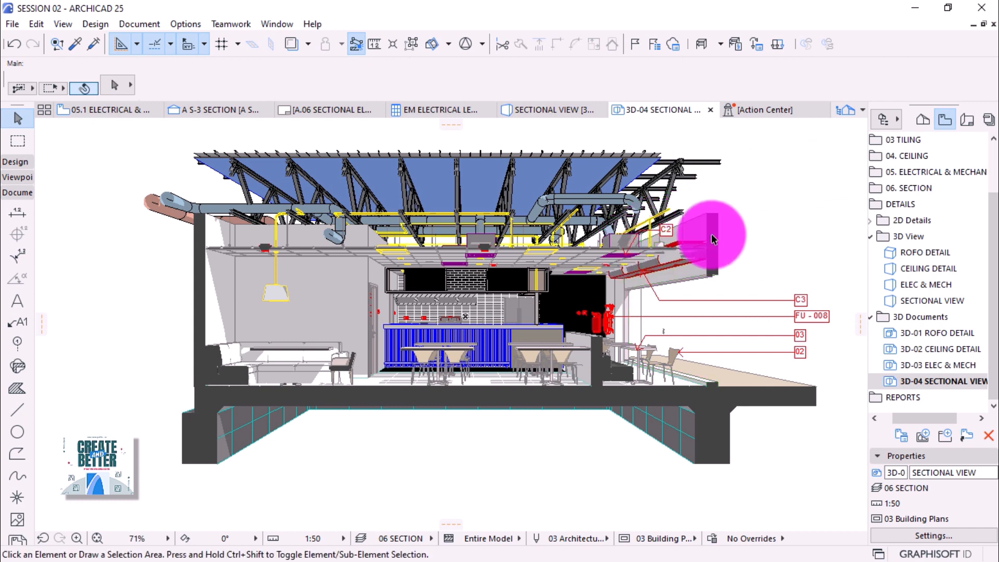
{"action": "left_click", "coordinate": [670, 229]}
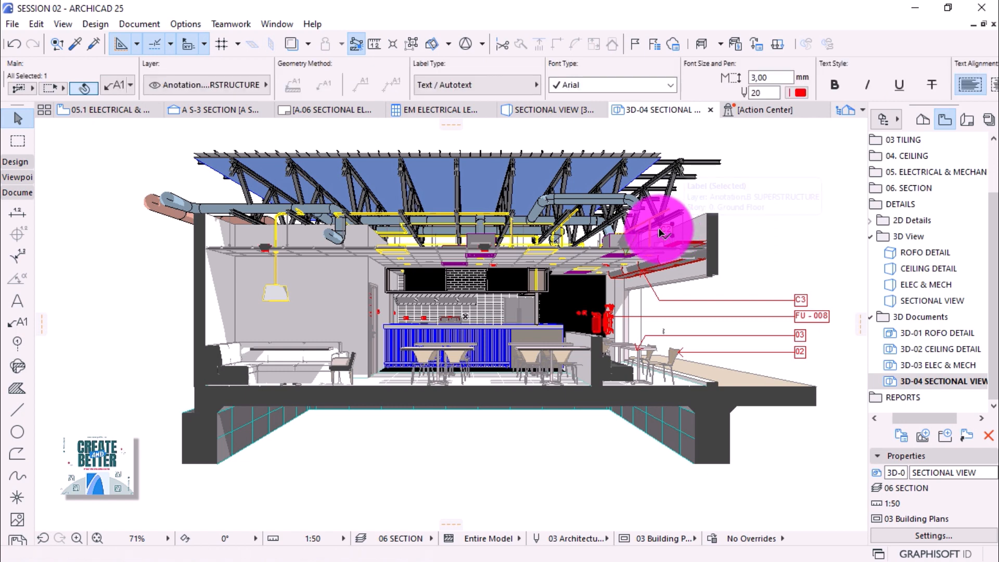
{"action": "left_click", "coordinate": [660, 231]}
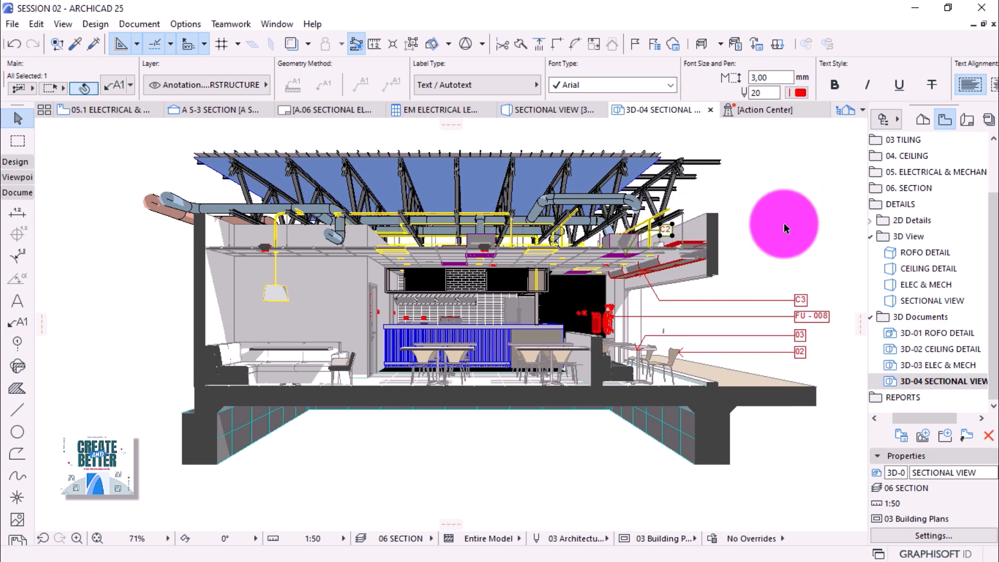
Move the C2 label right, stacked above C3, and adjust the C3 leader's bend point.
{"action": "scroll", "coordinate": [775, 223], "scroll_direction": "up", "scroll_amount": 3}
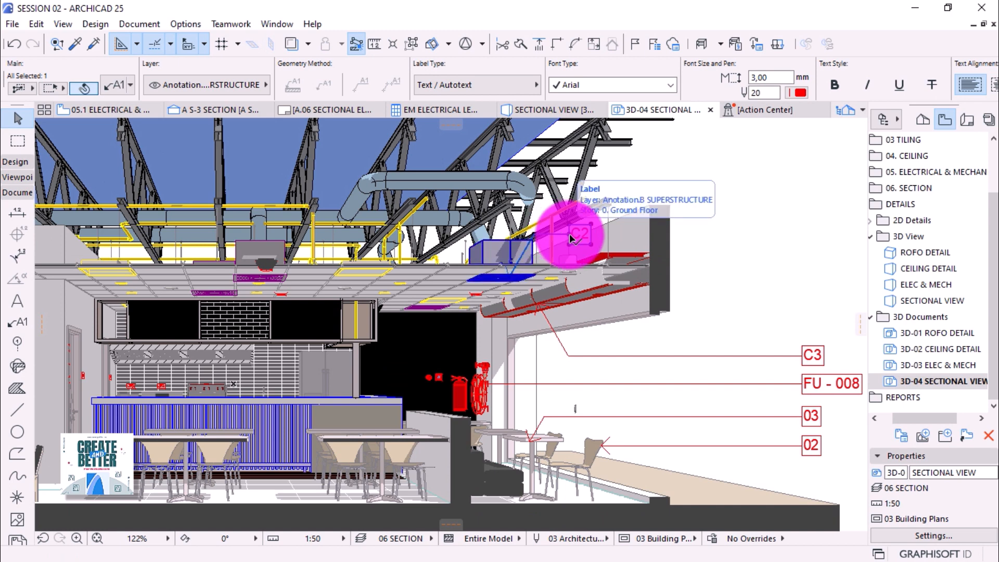
{"action": "left_click", "coordinate": [570, 237]}
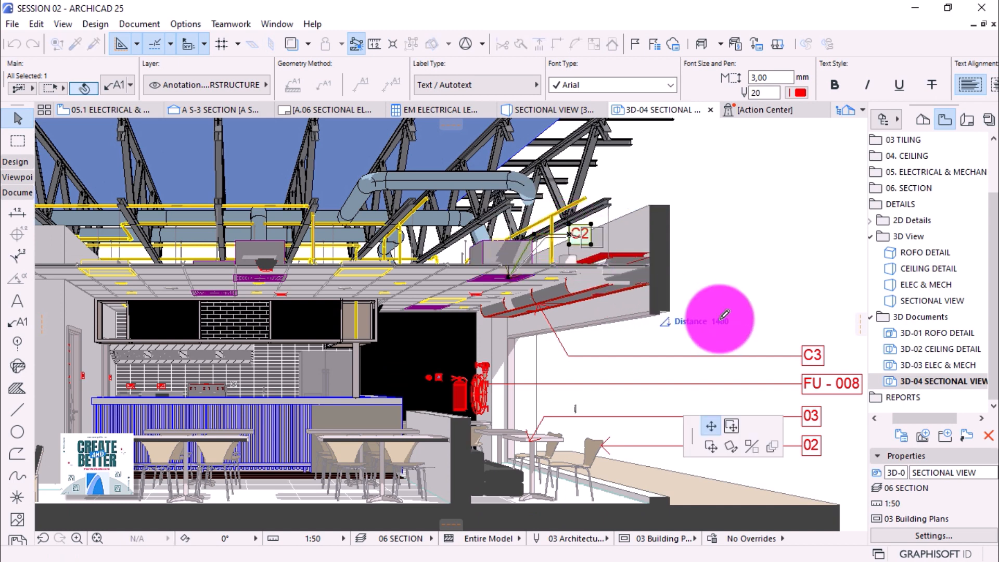
{"action": "left_click", "coordinate": [806, 340]}
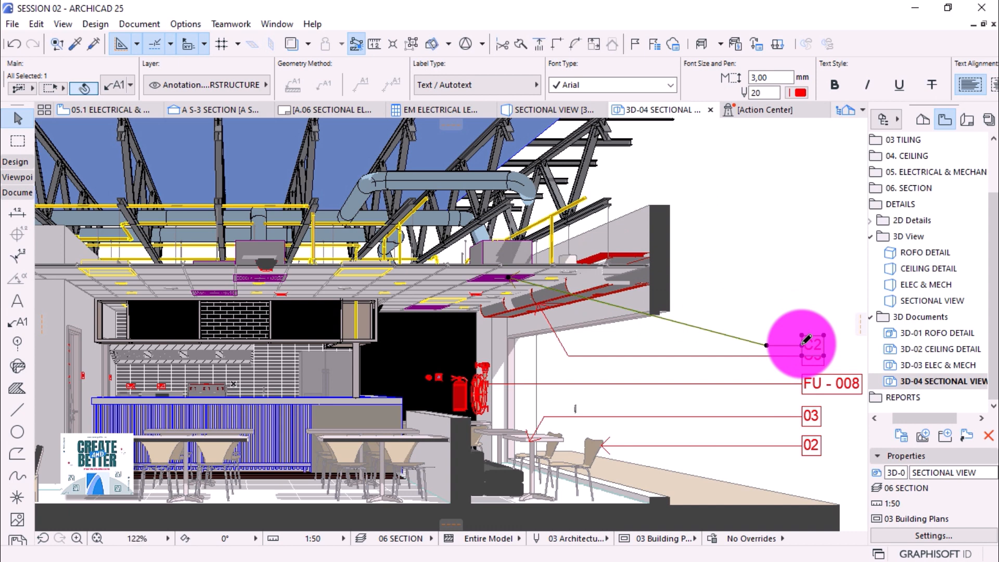
{"action": "left_click", "coordinate": [803, 344]}
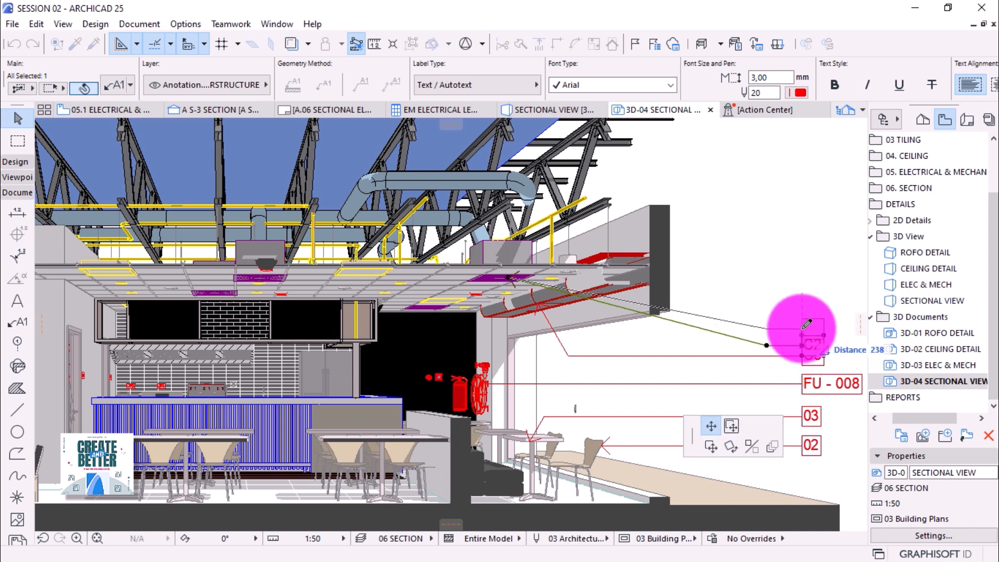
{"action": "left_click", "coordinate": [805, 327]}
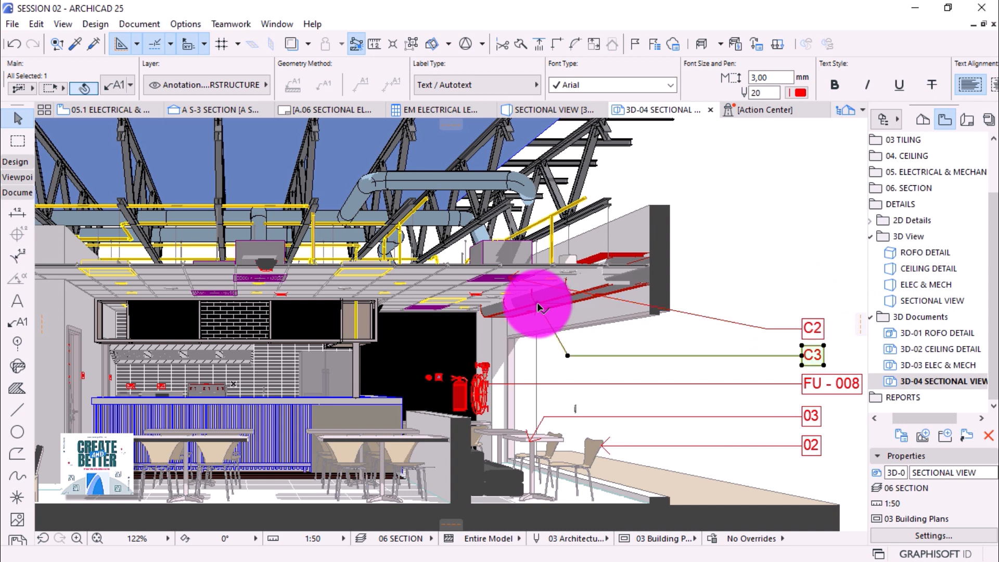
{"action": "left_click", "coordinate": [538, 303]}
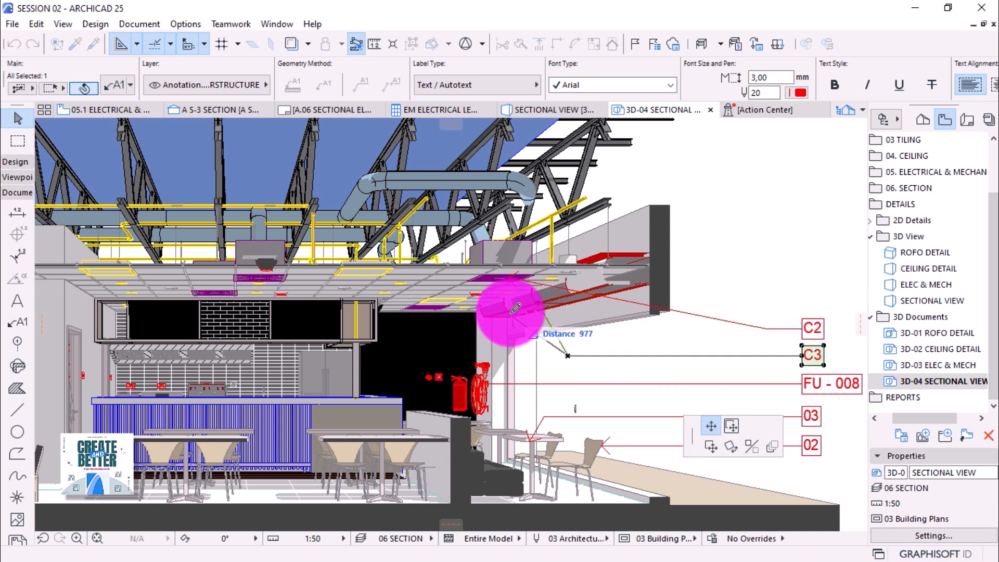
{"action": "left_click", "coordinate": [516, 308]}
Set the C2 label's pointer starting angle to 40°.
{"action": "left_click", "coordinate": [765, 329]}
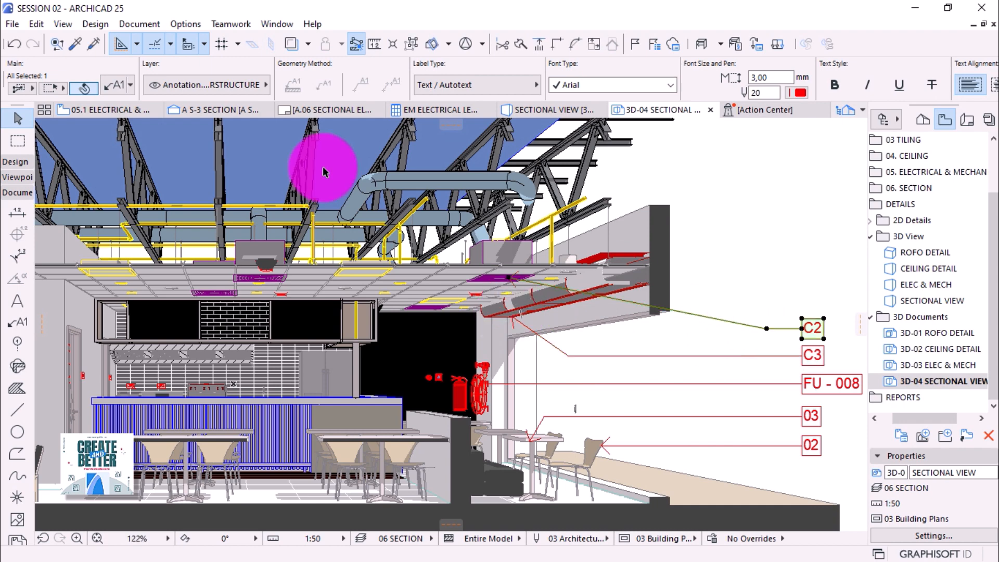
{"action": "left_click", "coordinate": [123, 85]}
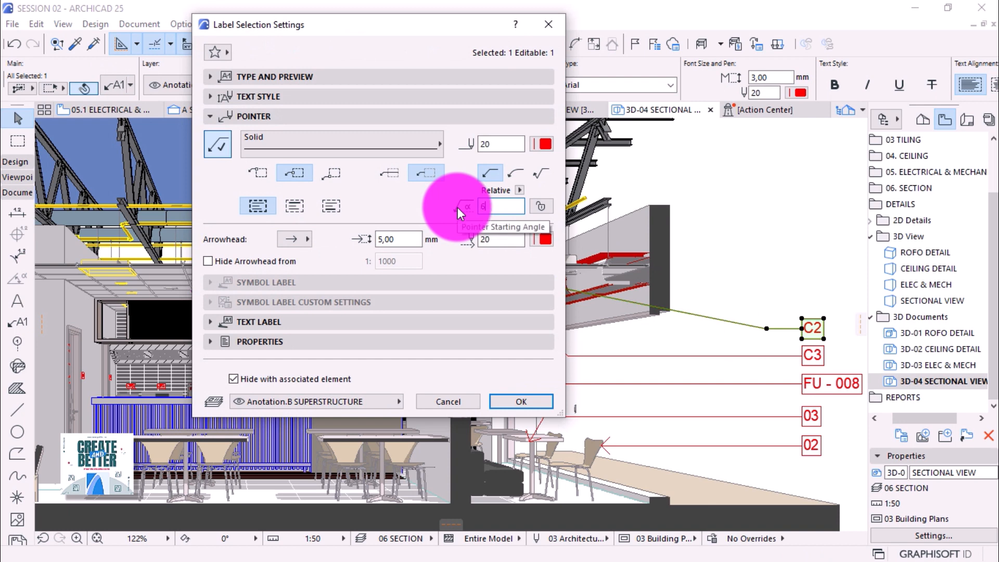
{"action": "key", "text": "Return"}
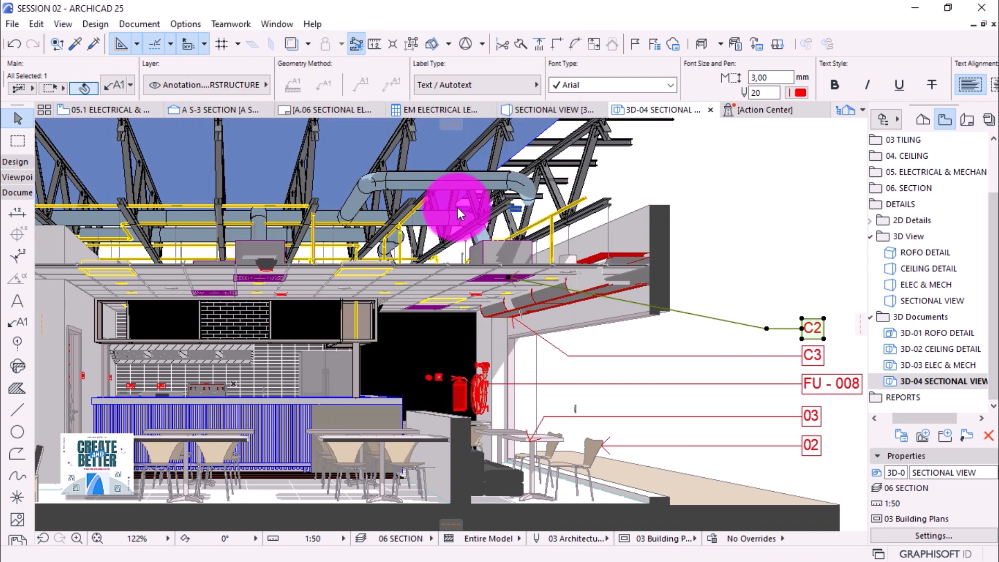
{"action": "left_click", "coordinate": [116, 85]}
{"action": "left_click_drag", "start_coordinate": [506, 209], "coordinate": [474, 211]}
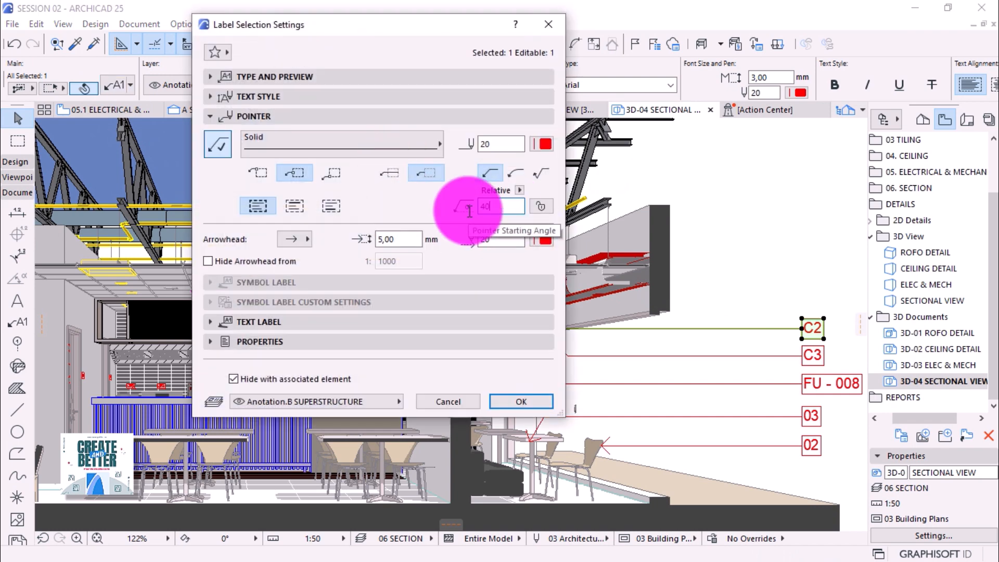
{"action": "key", "text": "Return"}
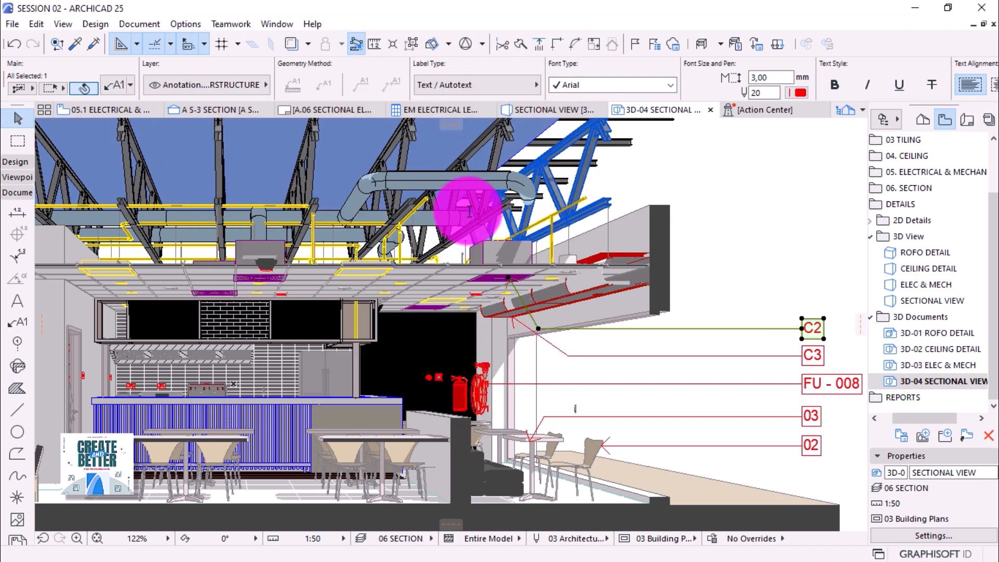
Attach a new C3 label to the upper red pipe.
{"action": "left_click", "coordinate": [694, 328], "text": "alt"}
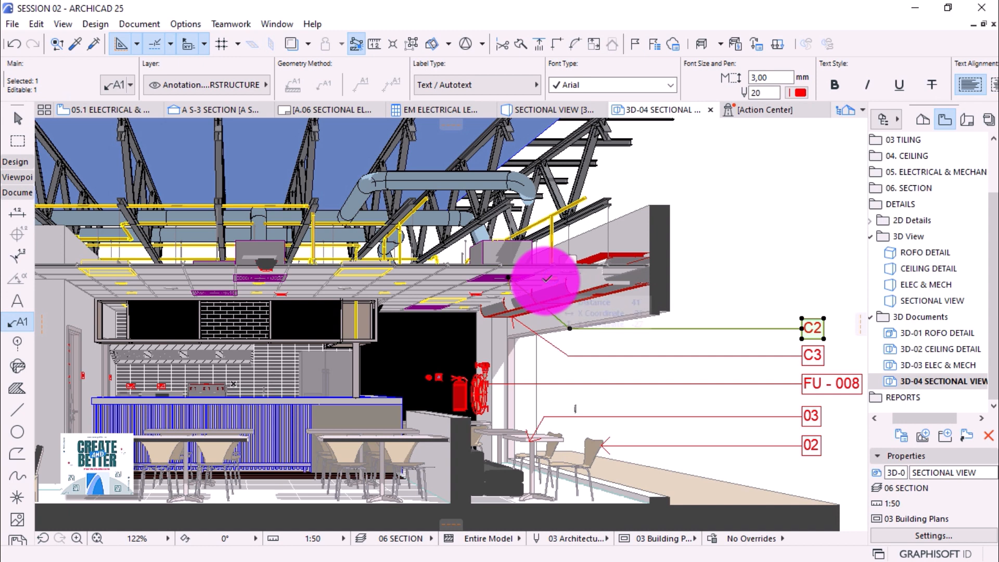
{"action": "key", "text": "Escape"}
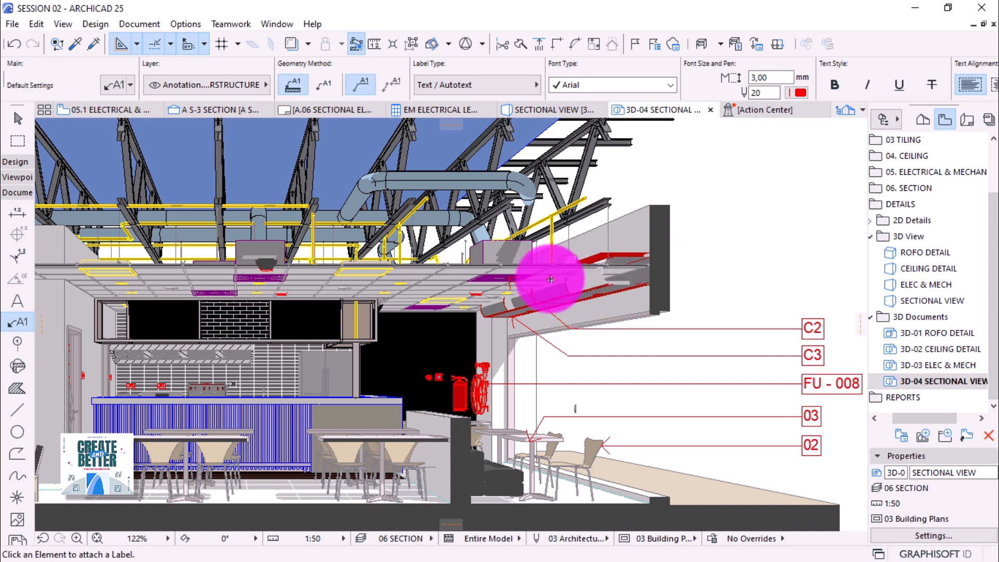
{"action": "mouse_move", "coordinate": [550, 280]}
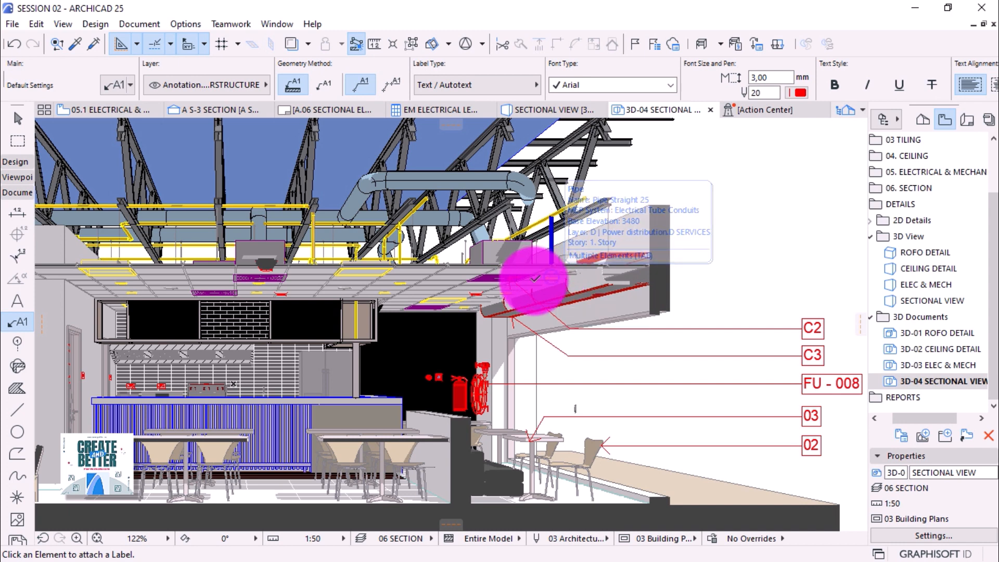
{"action": "left_click", "coordinate": [535, 280]}
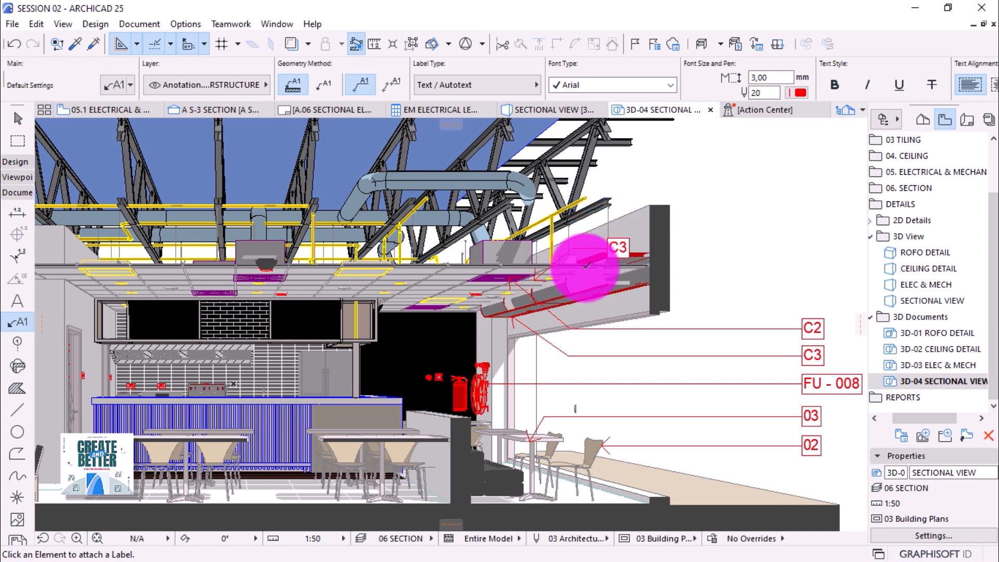
{"action": "left_click", "coordinate": [609, 248]}
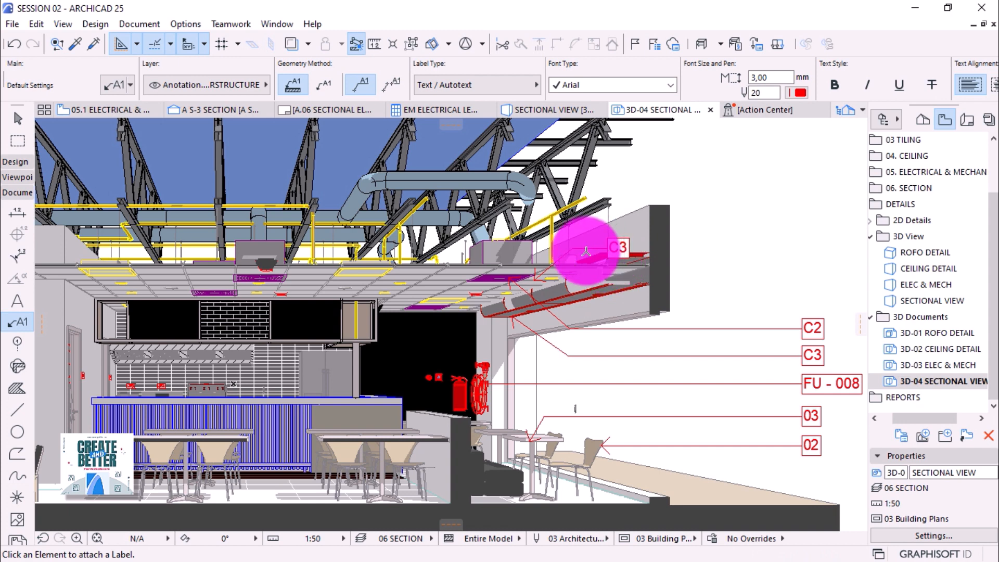
Move the new C3 label into the right column above C2 with a 45° pointer angle.
{"action": "left_click", "coordinate": [17, 118]}
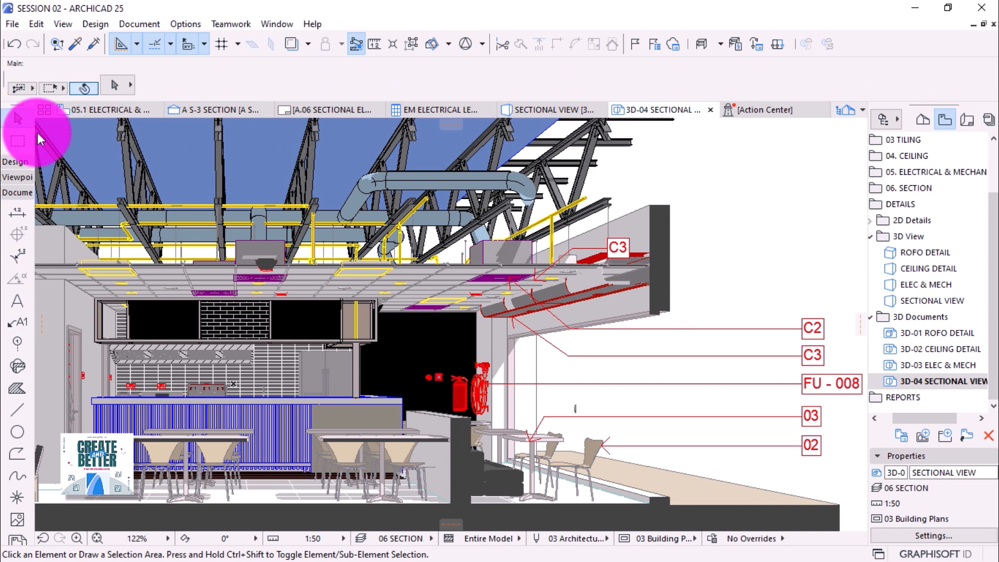
{"action": "left_click", "coordinate": [597, 254]}
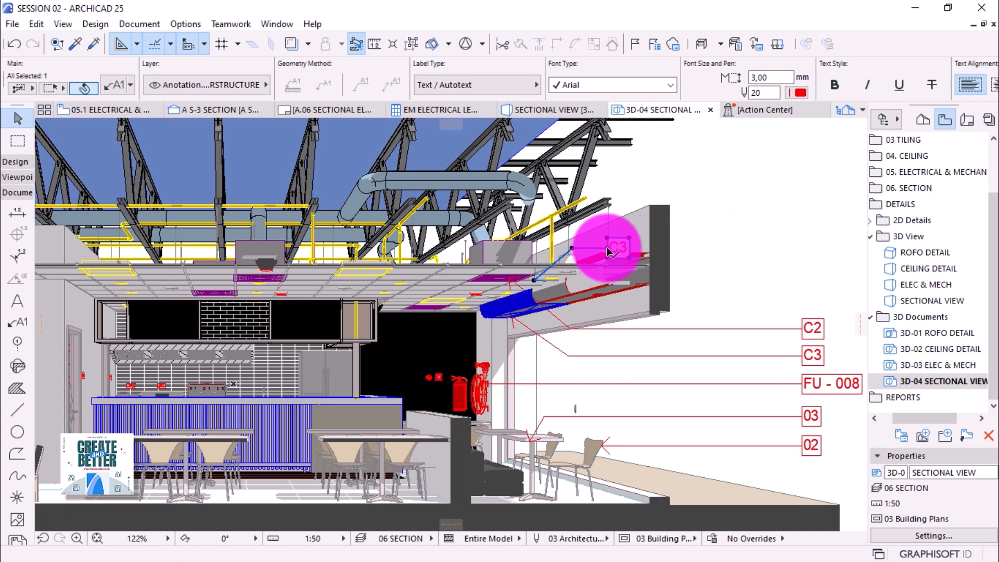
{"action": "left_click", "coordinate": [608, 252]}
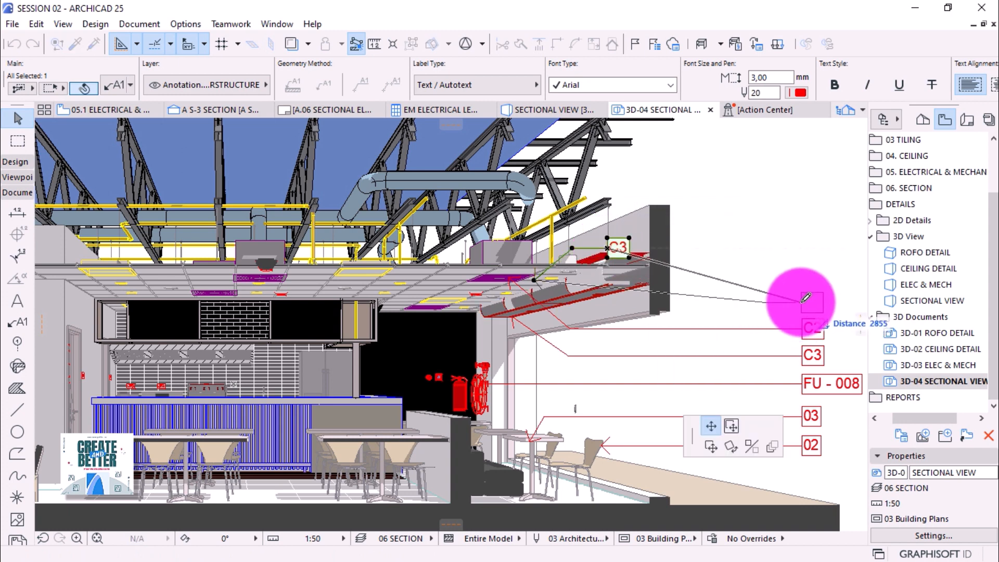
{"action": "left_click", "coordinate": [803, 301]}
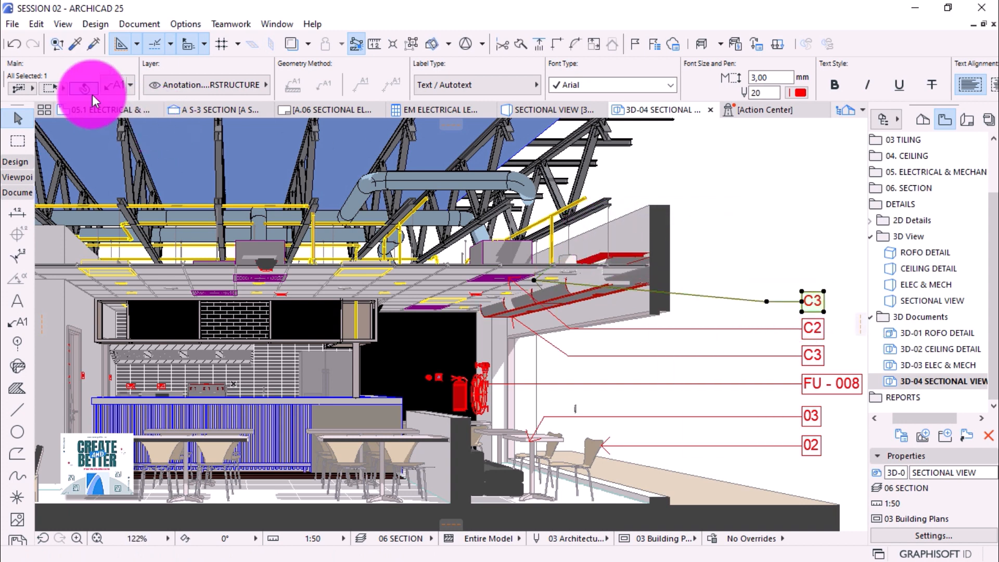
{"action": "left_click", "coordinate": [113, 85]}
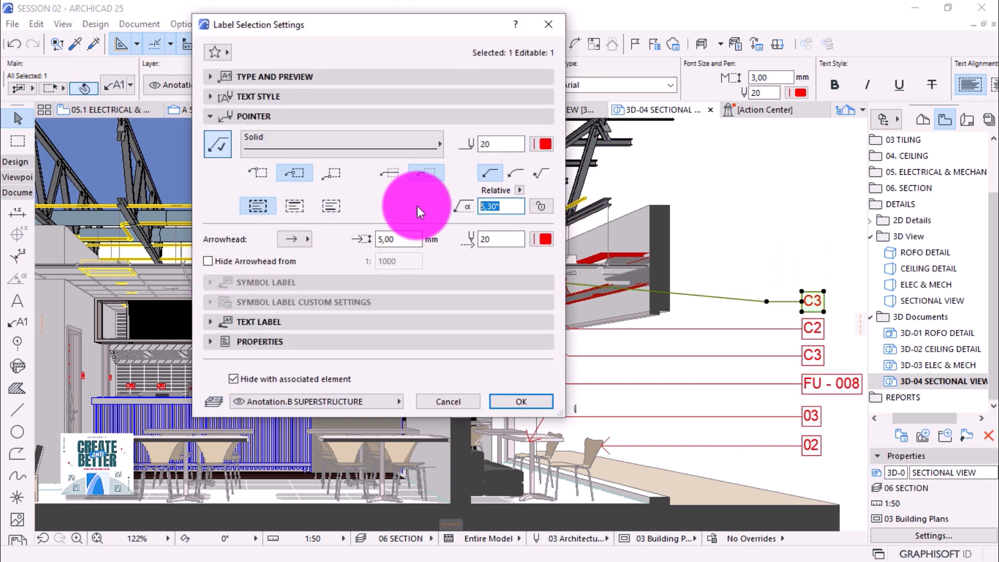
{"action": "type", "text": "45"}
{"action": "key", "text": "Return"}
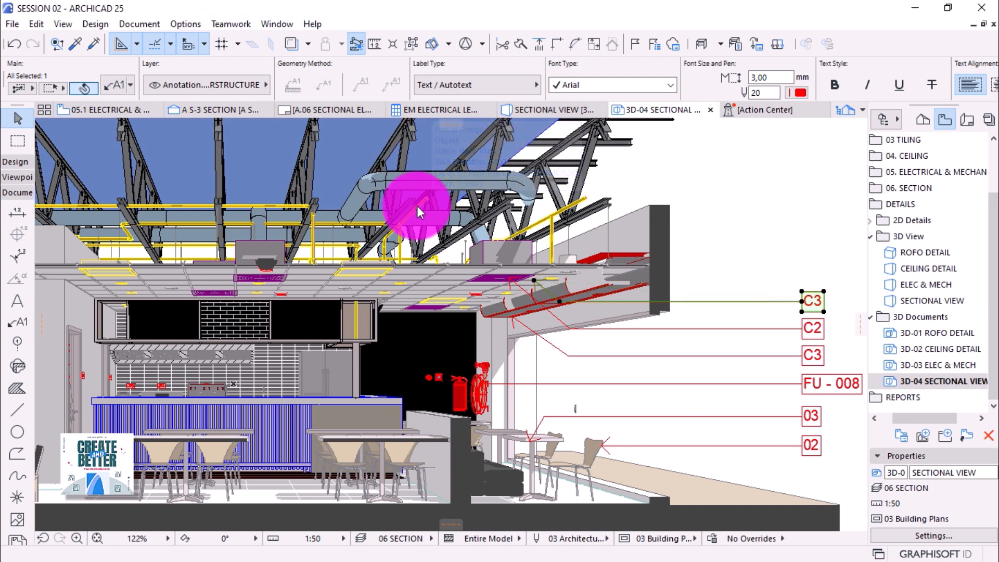
{"action": "left_click", "coordinate": [758, 248]}
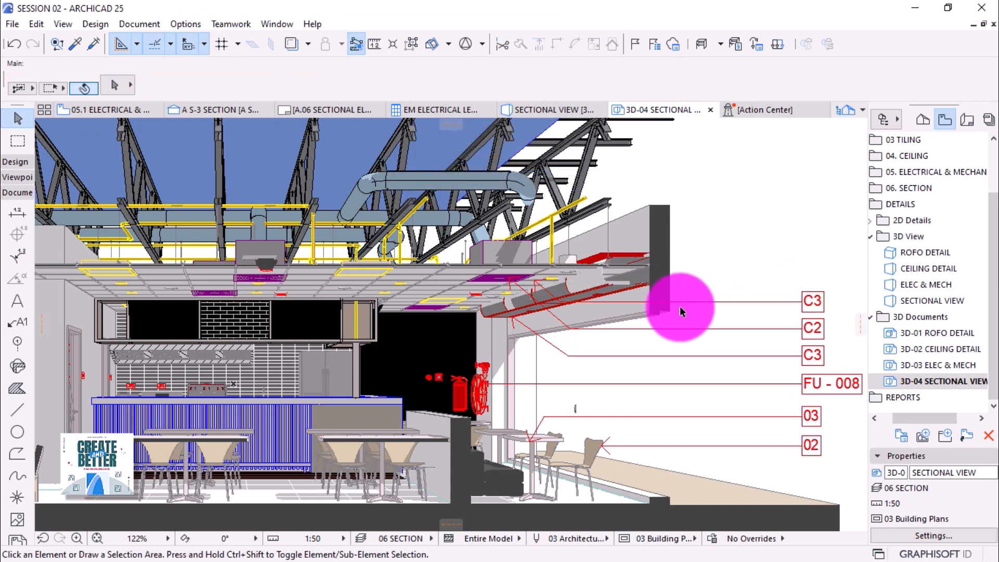
Pick up an existing label's settings and tag roof elements FU - 002, FU - 003 and BMR - 006.
{"action": "scroll", "coordinate": [680, 338], "scroll_direction": "down", "scroll_amount": 2}
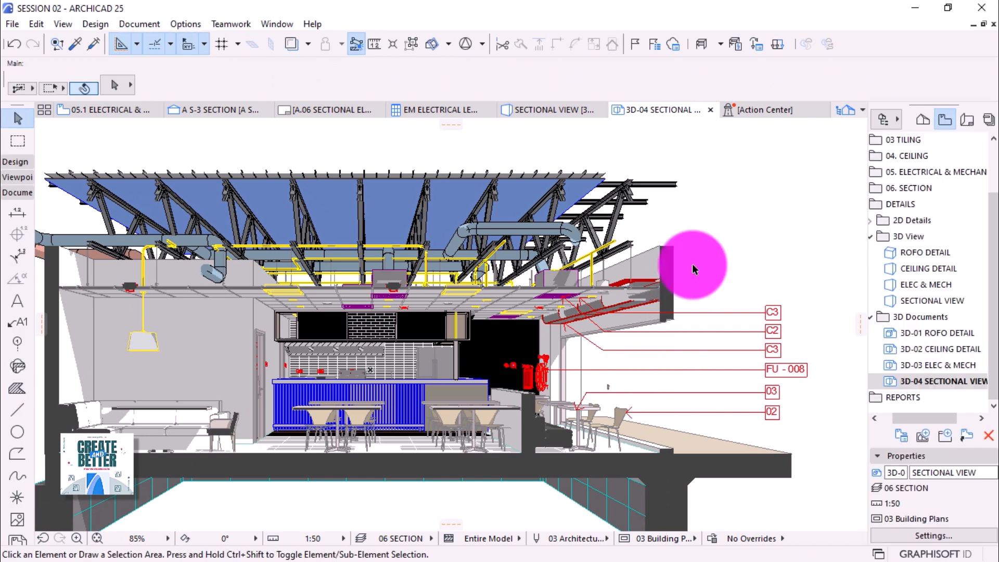
{"action": "left_click", "coordinate": [659, 372], "text": "alt"}
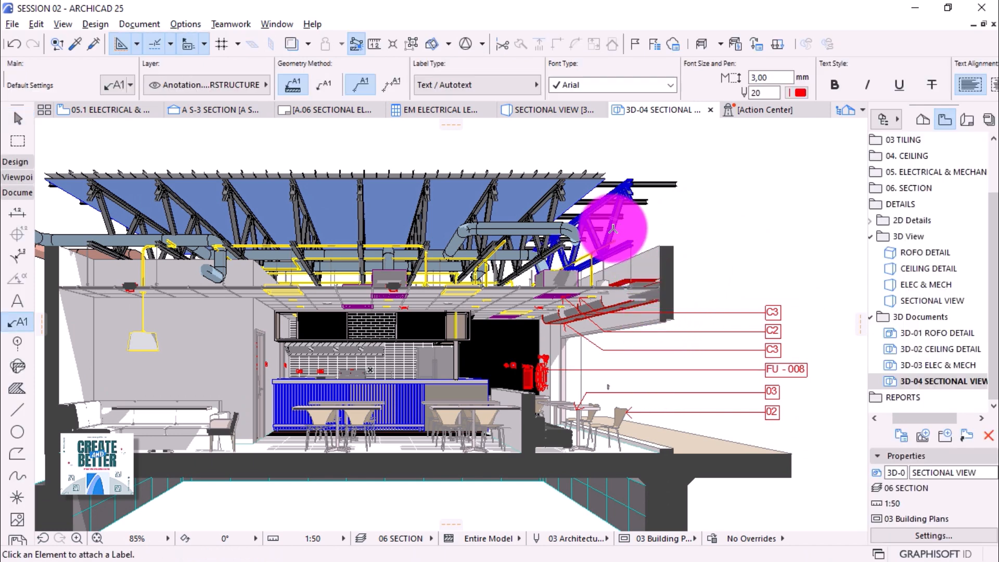
{"action": "left_click", "coordinate": [613, 229]}
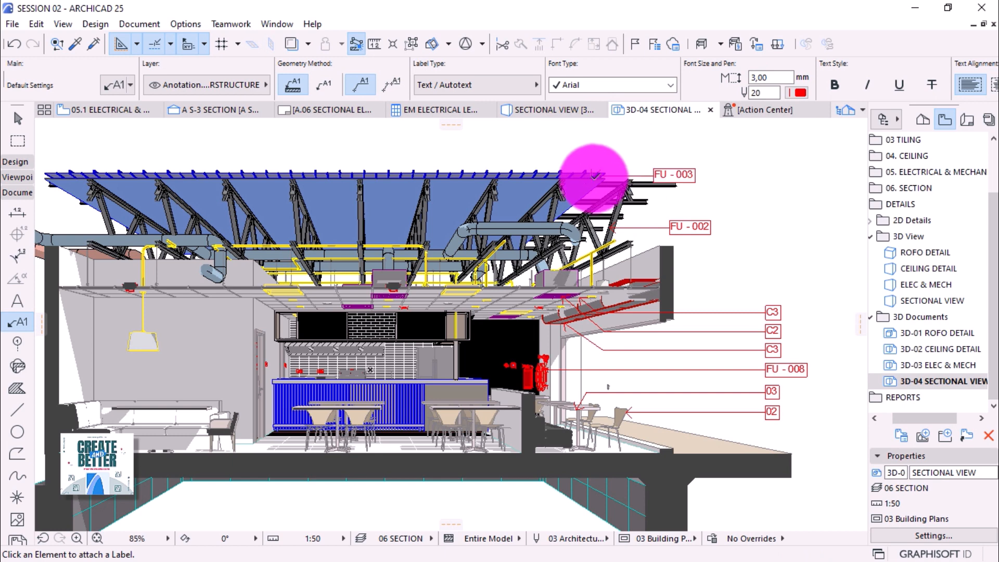
{"action": "left_click", "coordinate": [594, 175]}
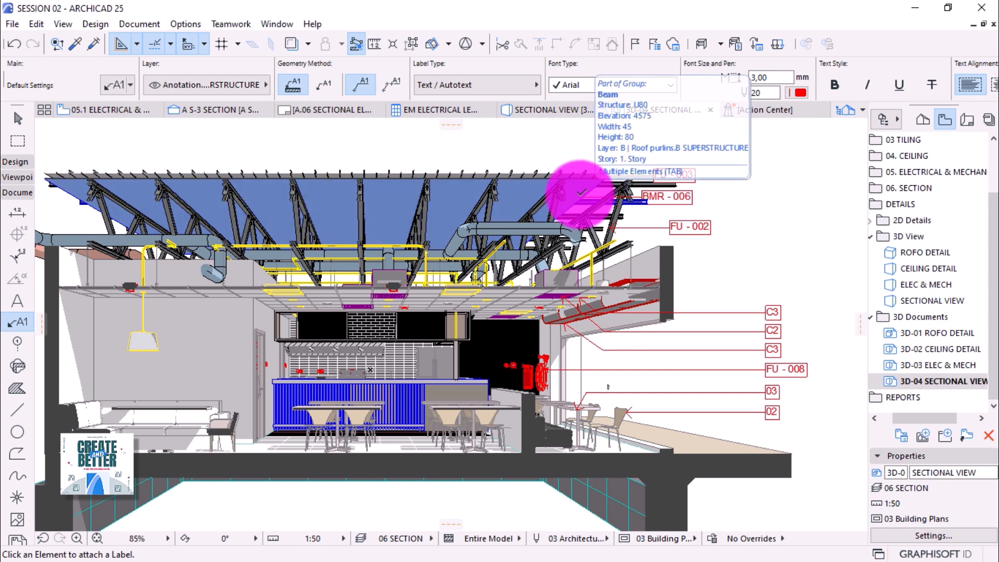
{"action": "left_click", "coordinate": [582, 194]}
{"action": "key", "text": "Escape"}
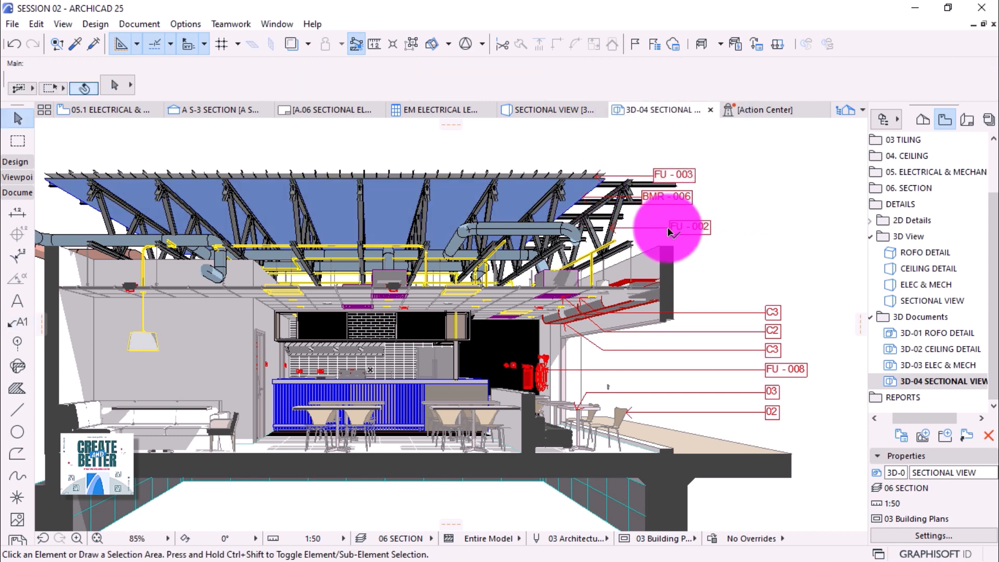
Move the FU - 002, BMR - 006 and FU - 003 labels right into the label column.
{"action": "left_click", "coordinate": [669, 231]}
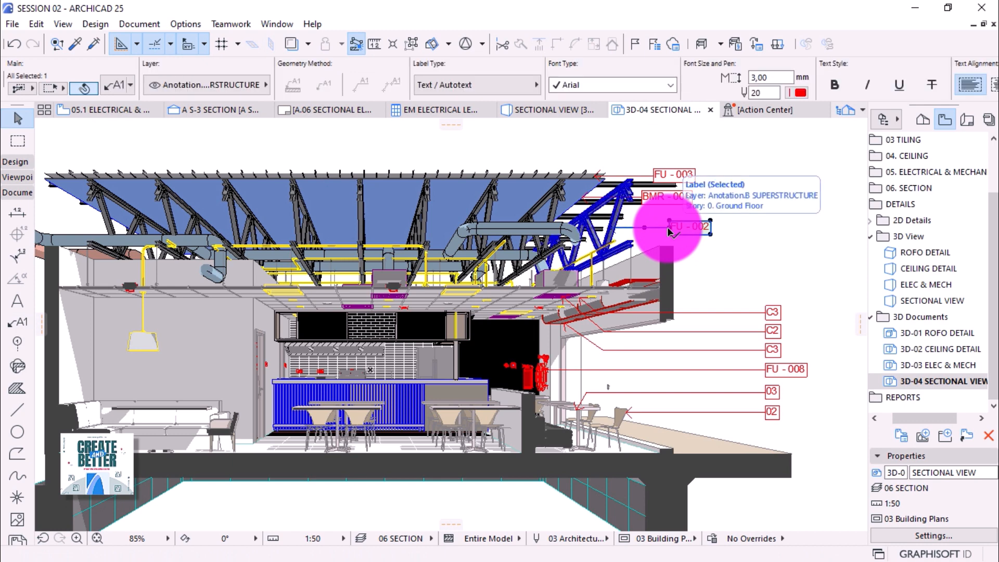
{"action": "left_click", "coordinate": [670, 227]}
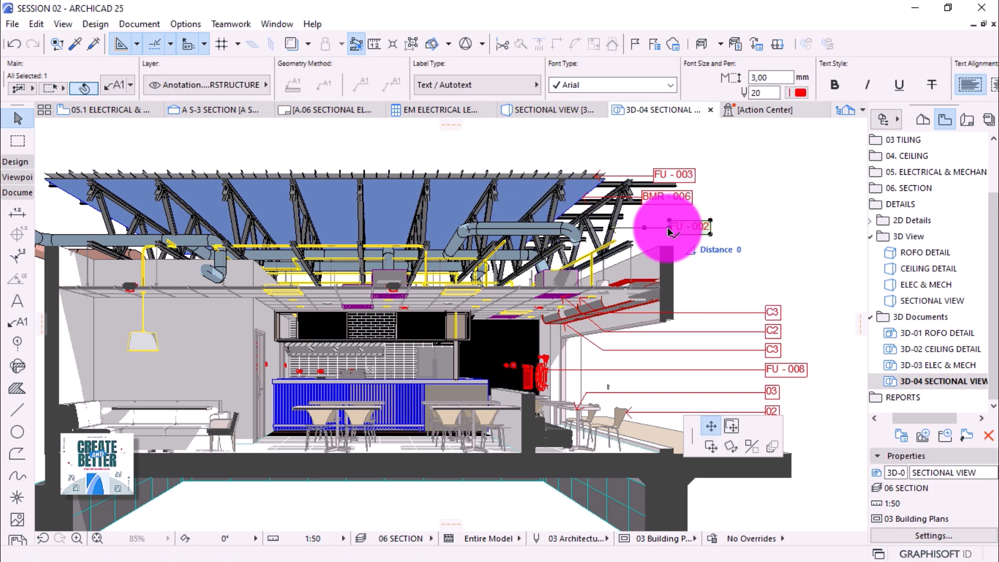
{"action": "left_click", "coordinate": [766, 300]}
{"action": "left_click", "coordinate": [645, 197]}
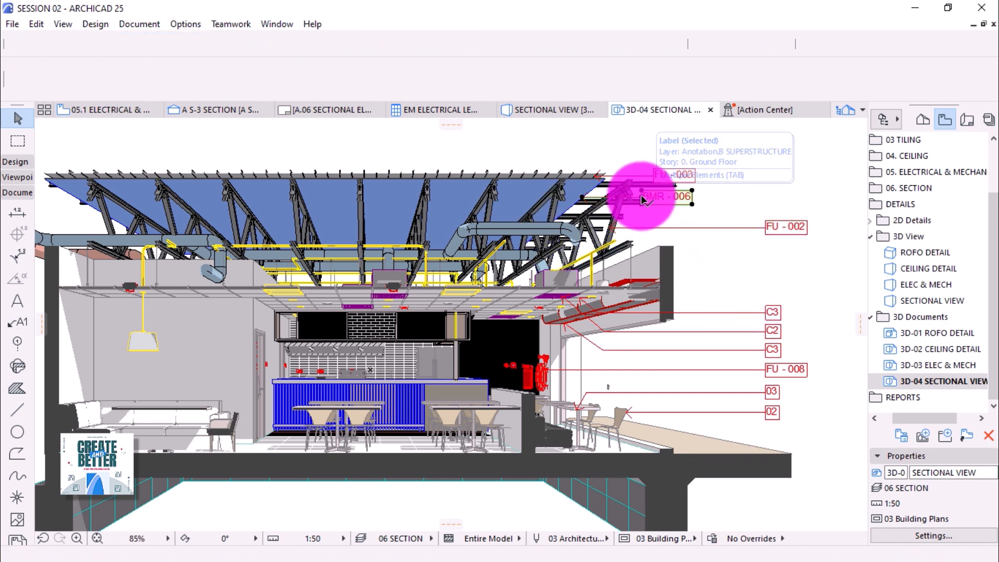
{"action": "left_click", "coordinate": [646, 197]}
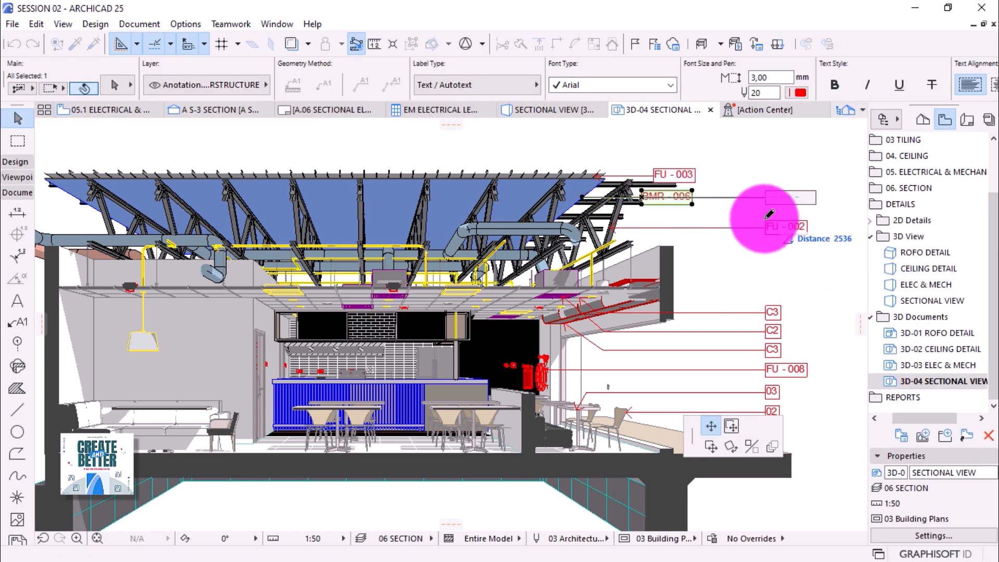
{"action": "left_click", "coordinate": [765, 225]}
{"action": "left_click", "coordinate": [657, 174]}
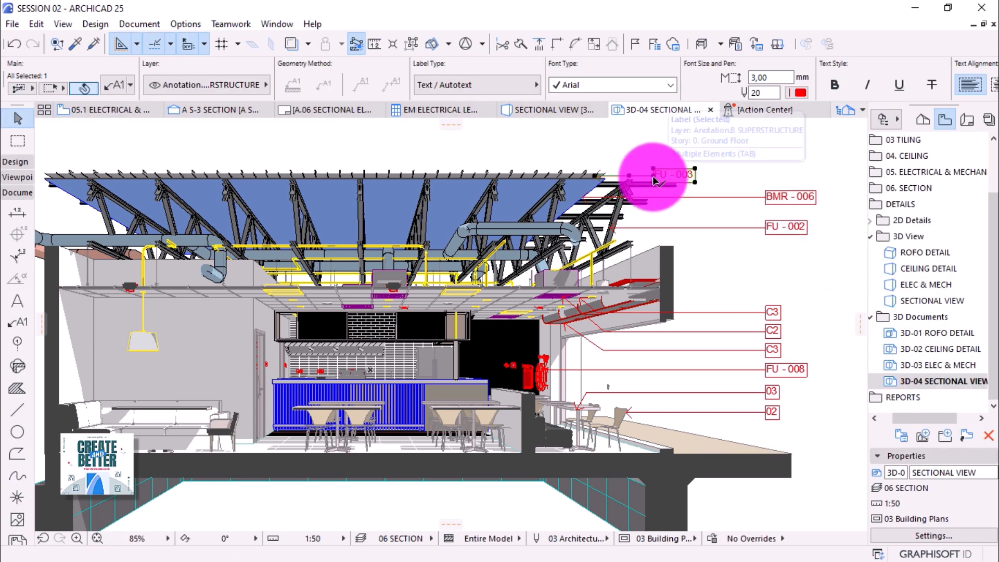
{"action": "left_click", "coordinate": [659, 171]}
{"action": "left_click", "coordinate": [762, 190]}
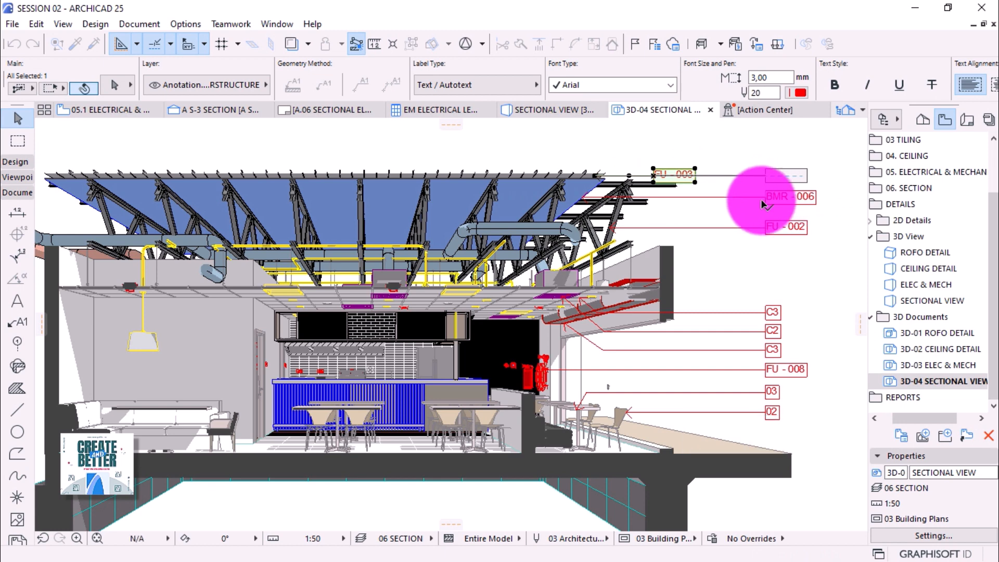
{"action": "left_click", "coordinate": [742, 237]}
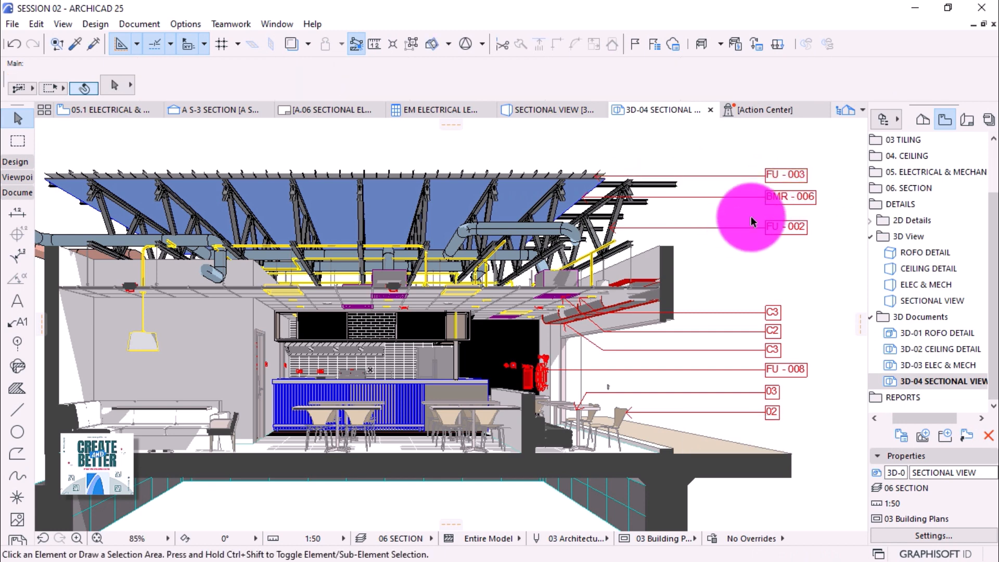
Realign FU - 002 below BMR - 006 in the column and pick up FU - 003 to reposition it.
{"action": "left_click", "coordinate": [765, 227]}
{"action": "left_click", "coordinate": [765, 228]}
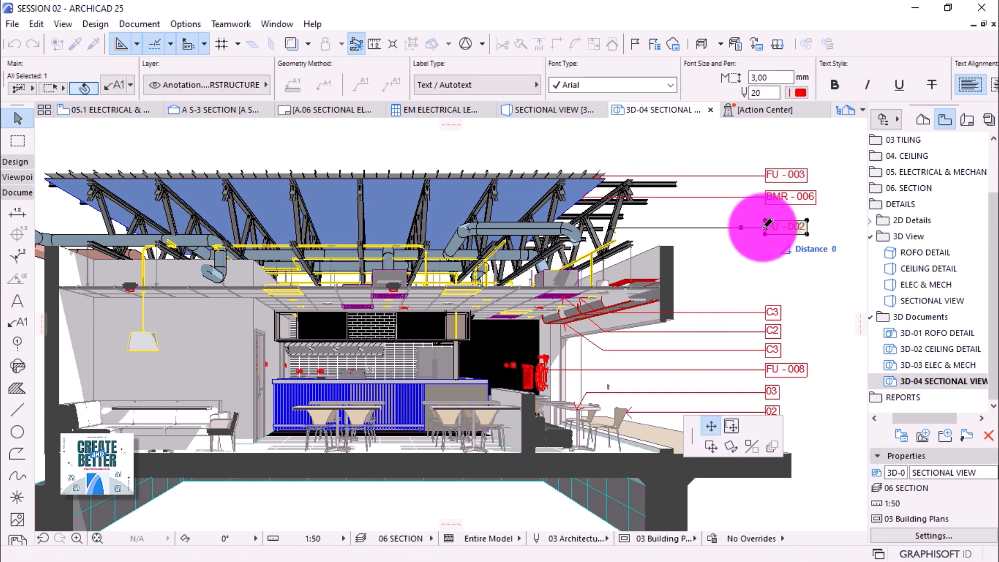
{"action": "left_click", "coordinate": [769, 212]}
{"action": "left_click", "coordinate": [765, 175]}
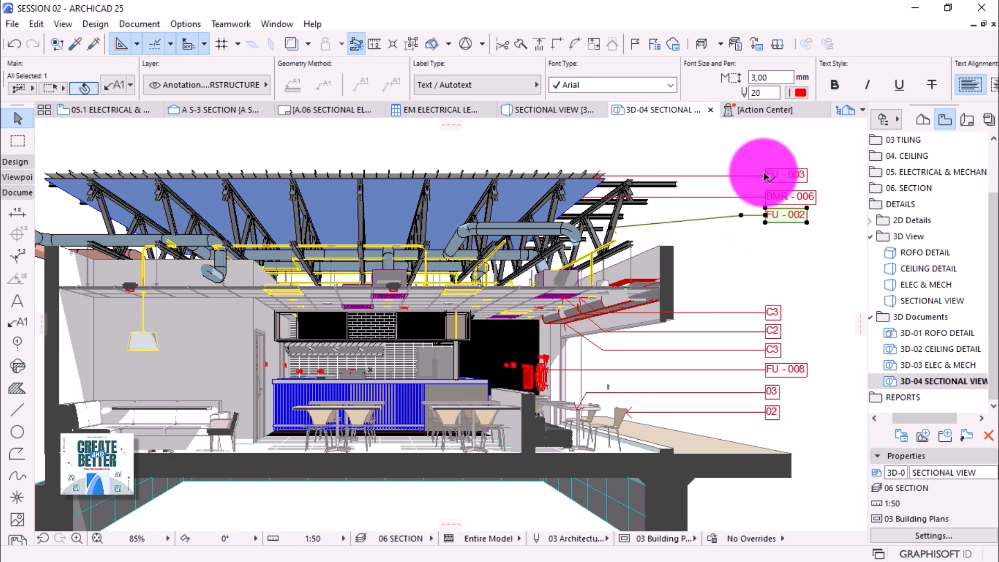
{"action": "left_click", "coordinate": [768, 179]}
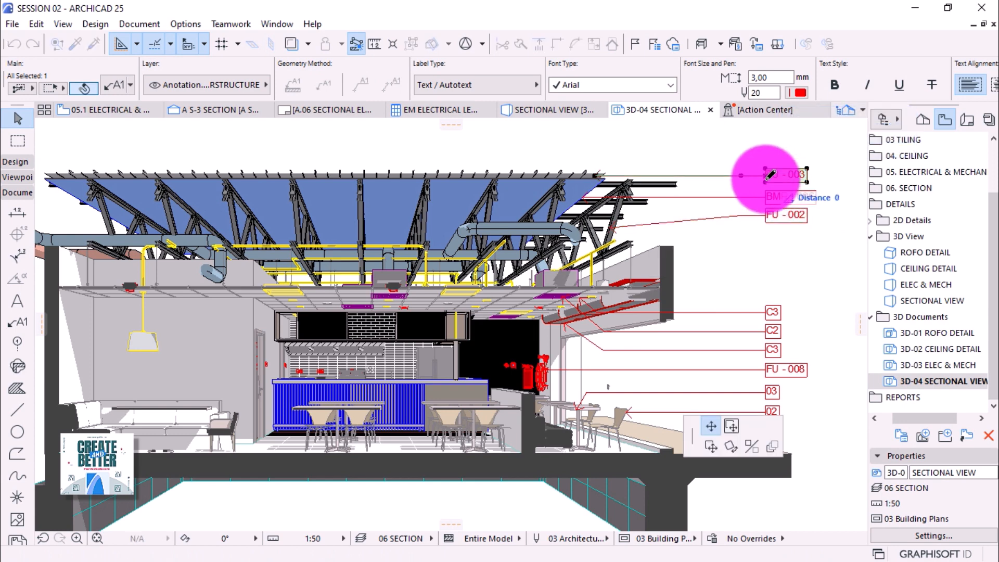
Lower FU - 003 slightly and set both FU labels' pointer starting angle to 0°.
{"action": "scroll", "coordinate": [769, 175], "scroll_direction": "up", "scroll_amount": 4}
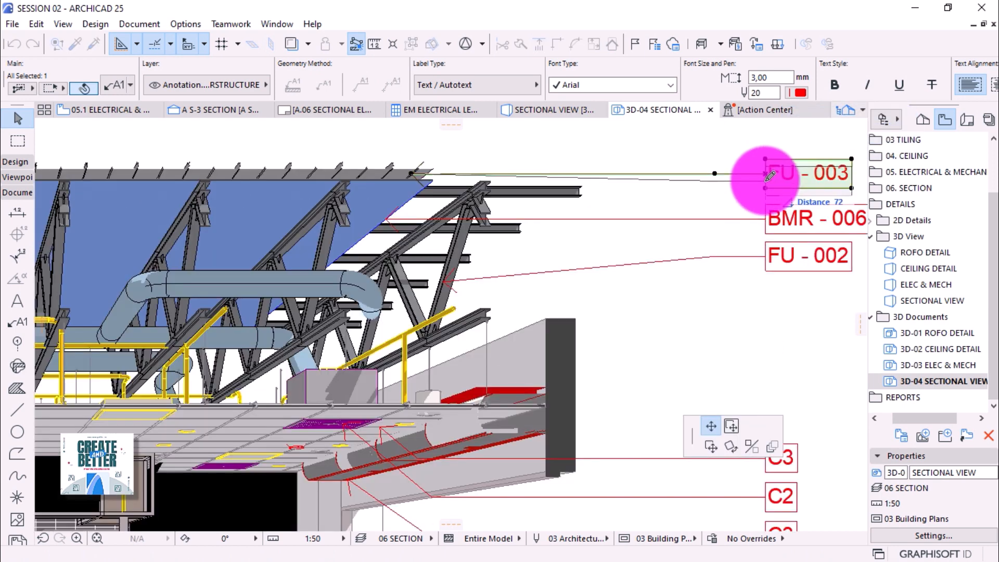
{"action": "left_click", "coordinate": [769, 182]}
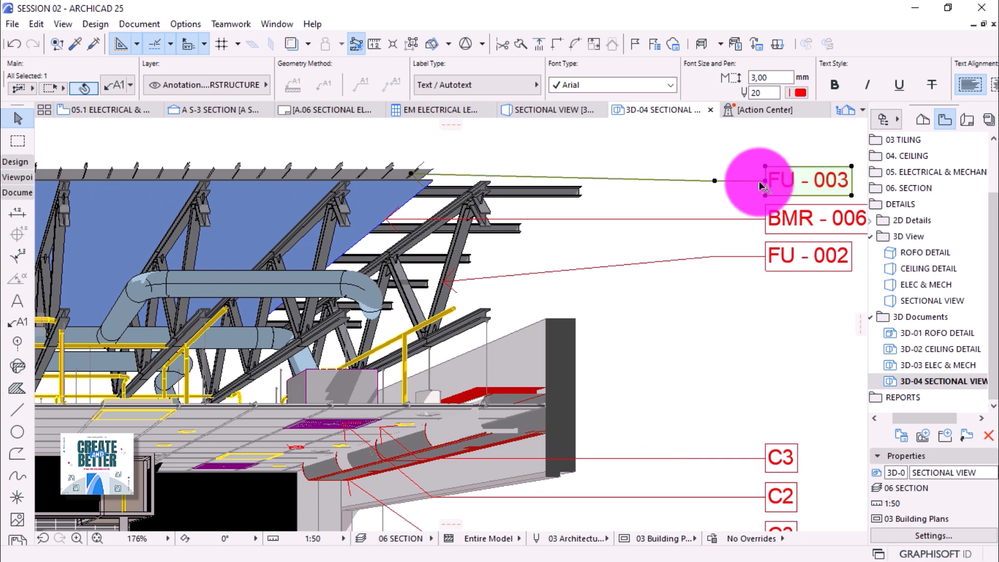
{"action": "left_click", "coordinate": [720, 259], "text": "shift"}
{"action": "left_click", "coordinate": [109, 89]}
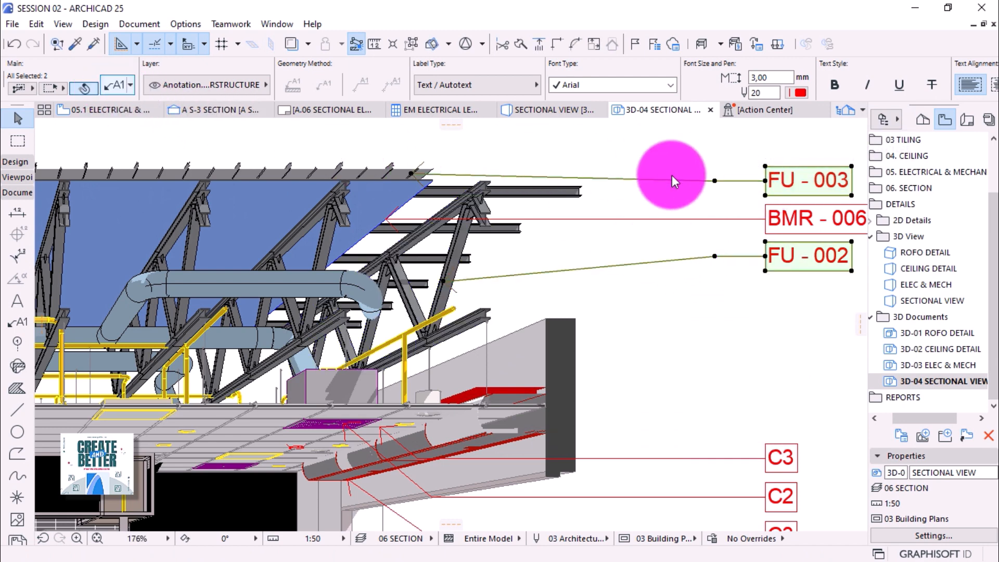
{"action": "left_click_drag", "start_coordinate": [515, 205], "coordinate": [404, 196]}
{"action": "type", "text": "0"}
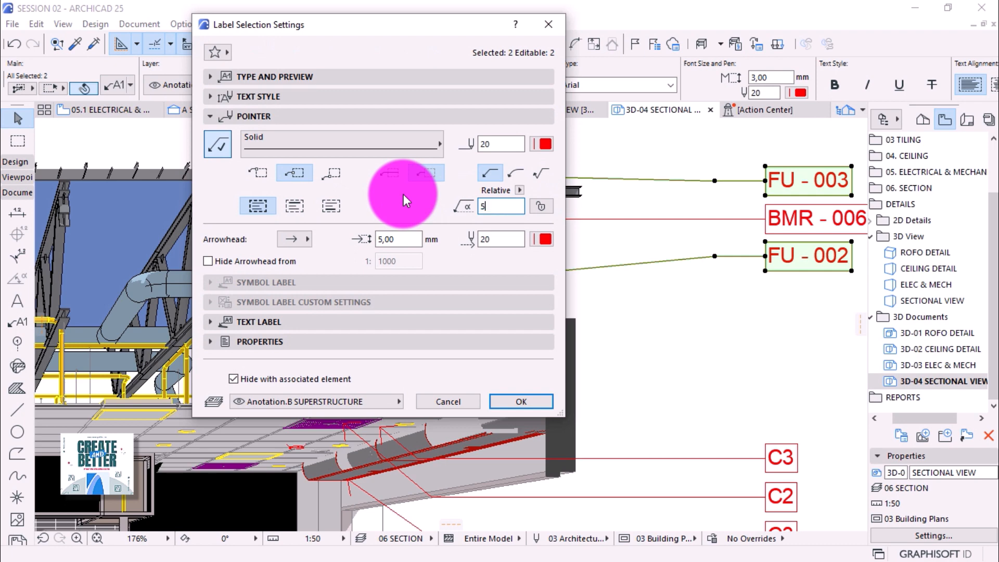
{"action": "key", "text": "Return"}
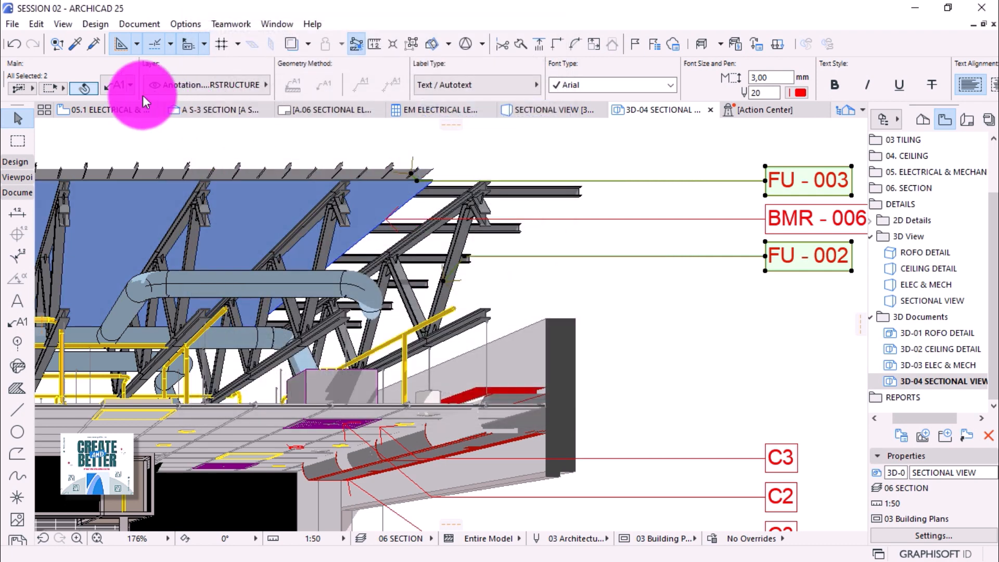
Change the two FU labels' pointer starting angle to 40°, then to 30°.
{"action": "left_click", "coordinate": [115, 84]}
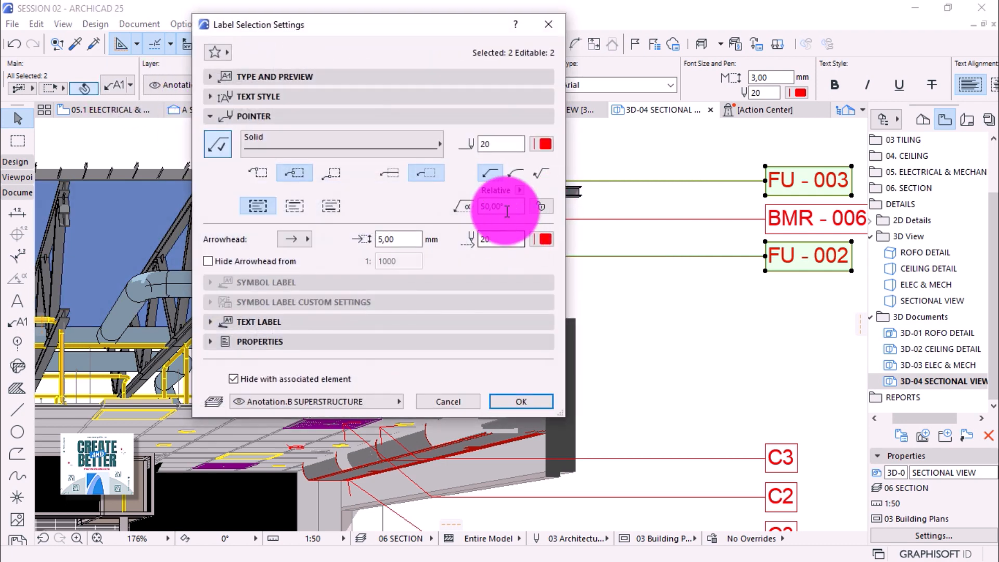
{"action": "left_click_drag", "start_coordinate": [507, 208], "coordinate": [416, 197]}
{"action": "type", "text": "40"}
{"action": "key", "text": "Return"}
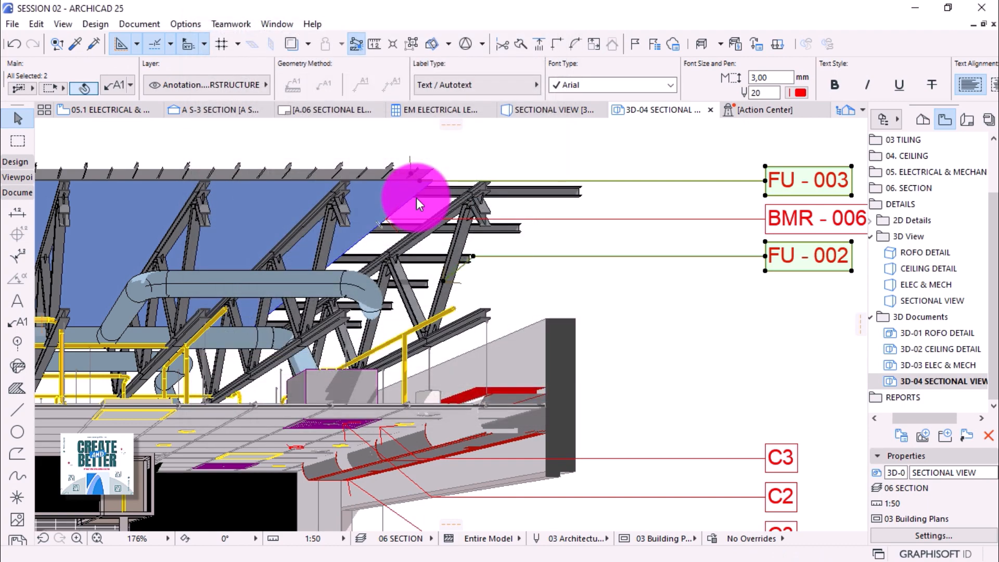
{"action": "left_click", "coordinate": [115, 85]}
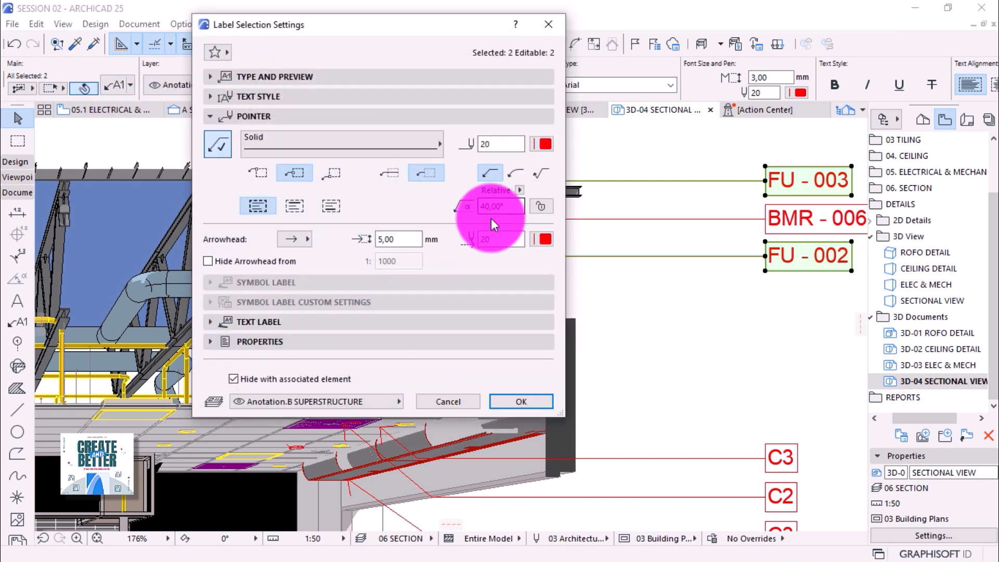
{"action": "left_click_drag", "start_coordinate": [513, 208], "coordinate": [446, 209]}
{"action": "type", "text": "30"}
{"action": "key", "text": "Return"}
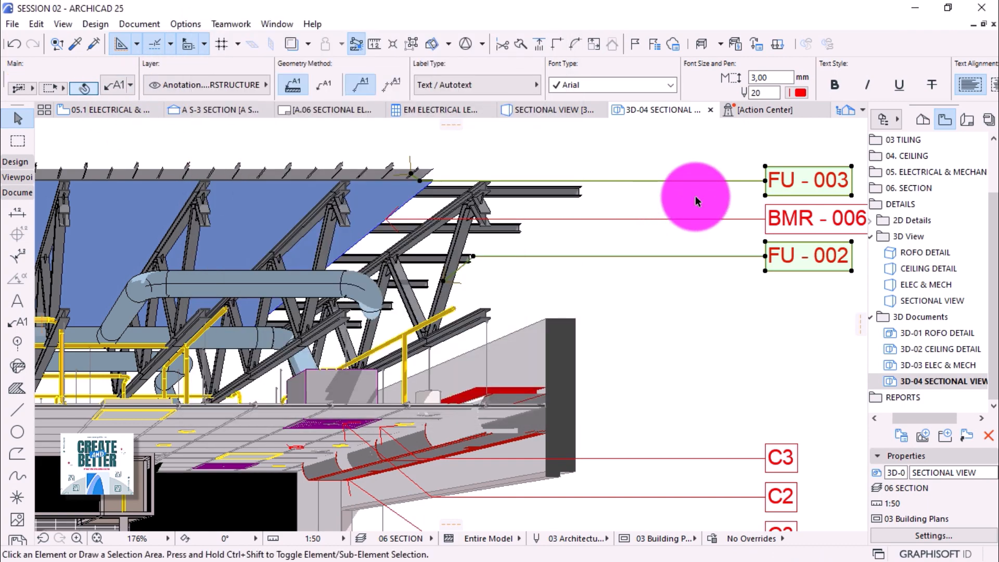
Give FU - 003 alone a 20° pointer starting angle and confirm it.
{"action": "left_click", "coordinate": [700, 199]}
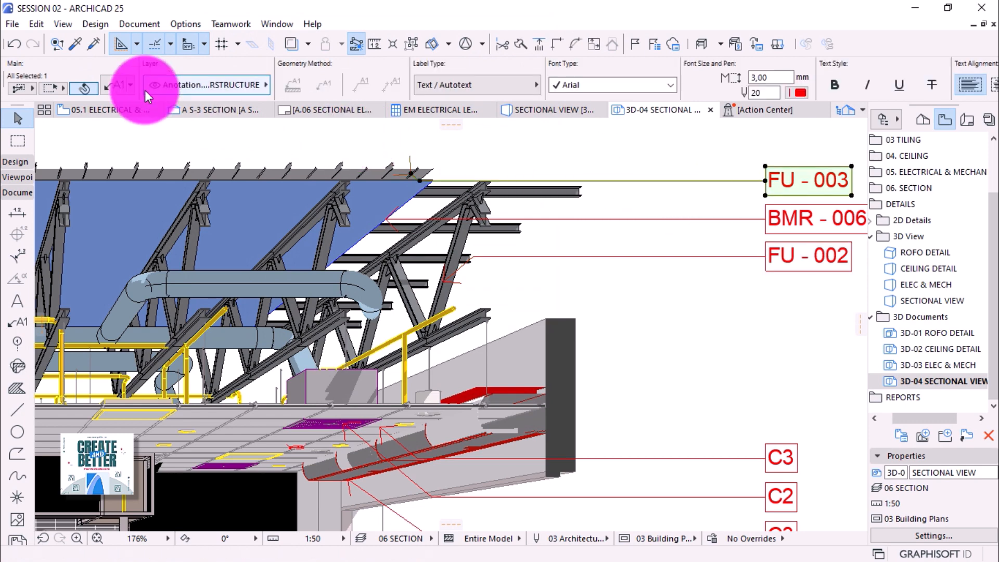
{"action": "key", "text": "ctrl+t"}
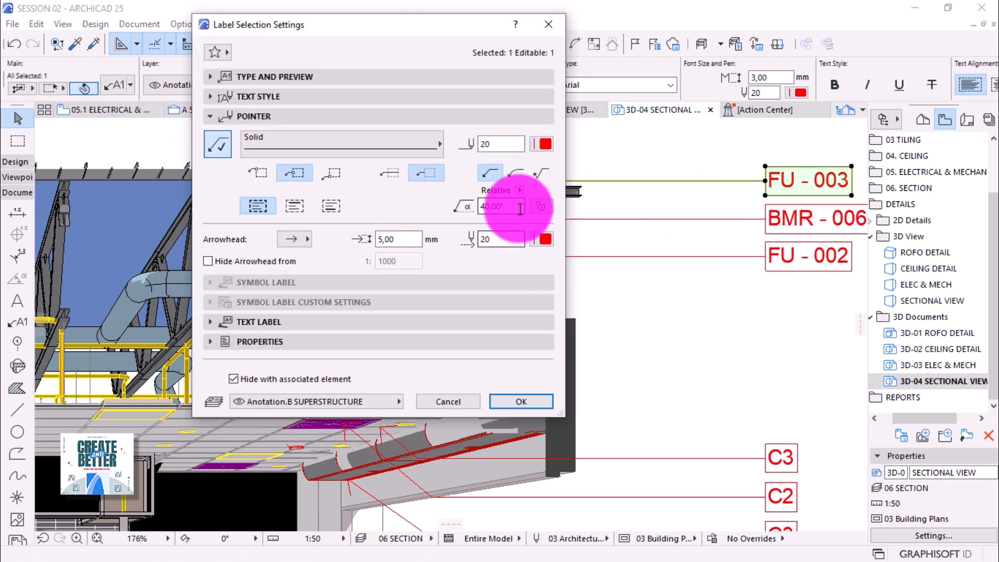
{"action": "left_click_drag", "start_coordinate": [510, 206], "coordinate": [441, 204]}
{"action": "type", "text": "20"}
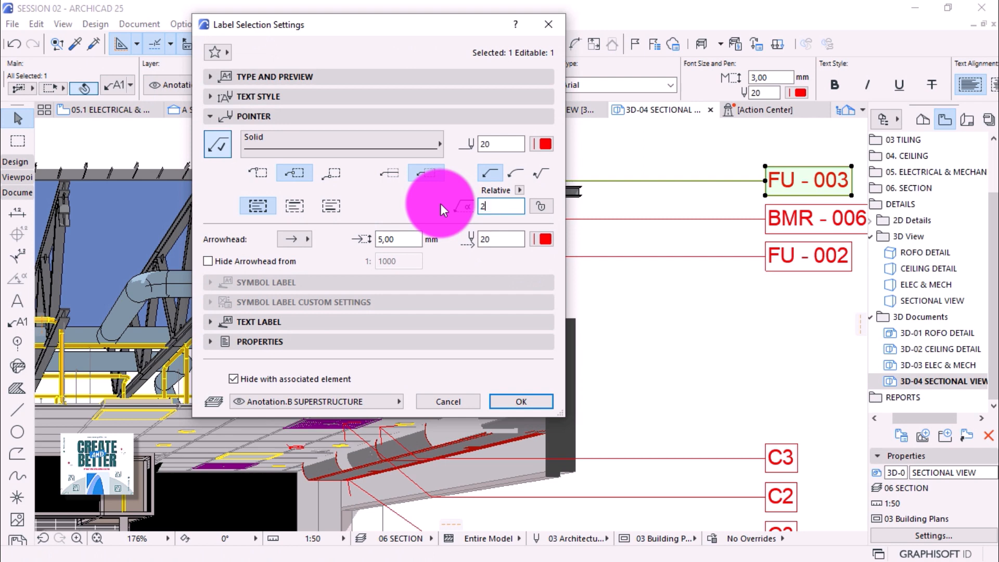
{"action": "key", "text": "Return"}
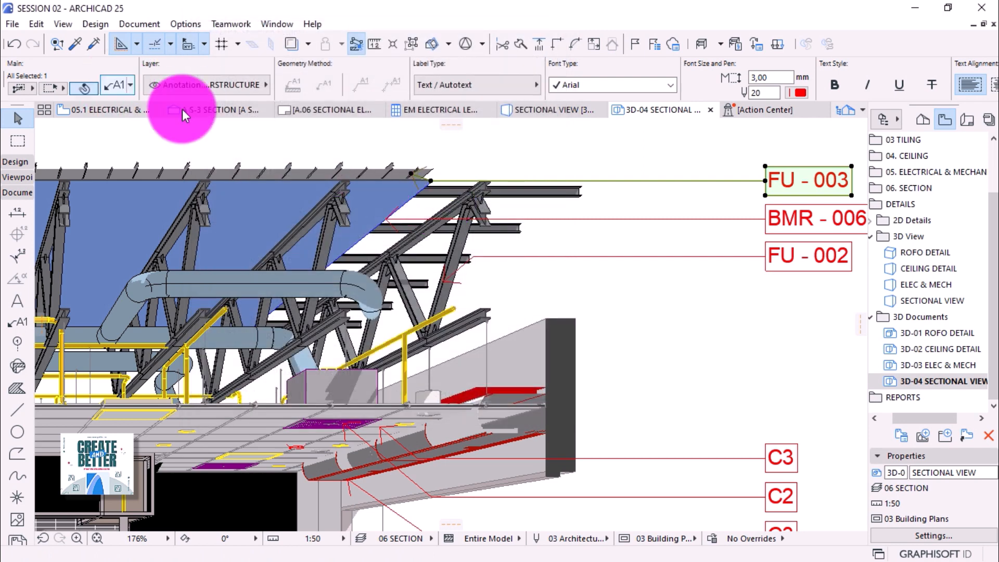
{"action": "key", "text": "ctrl+t"}
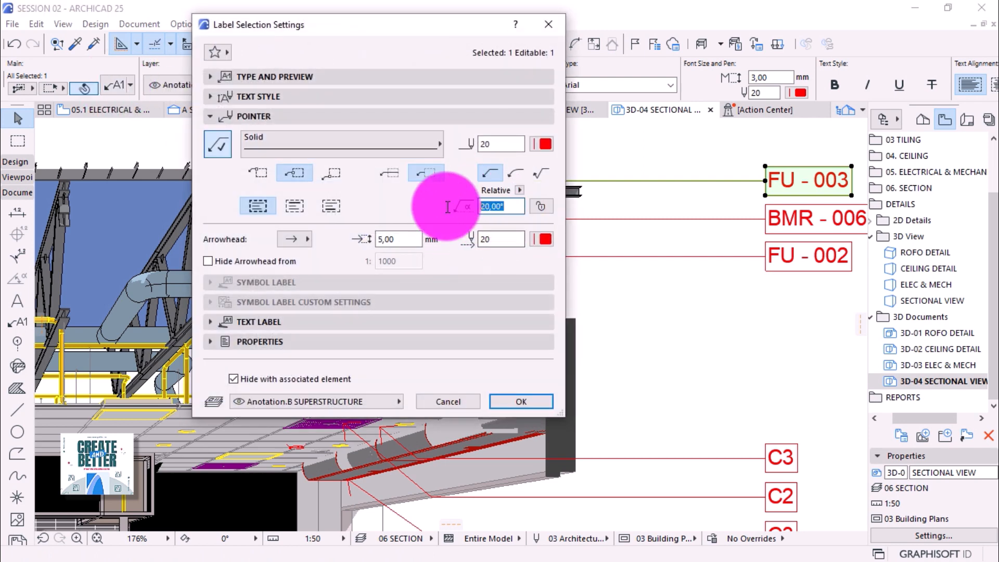
{"action": "key", "text": "Return"}
{"action": "left_click", "coordinate": [438, 205]}
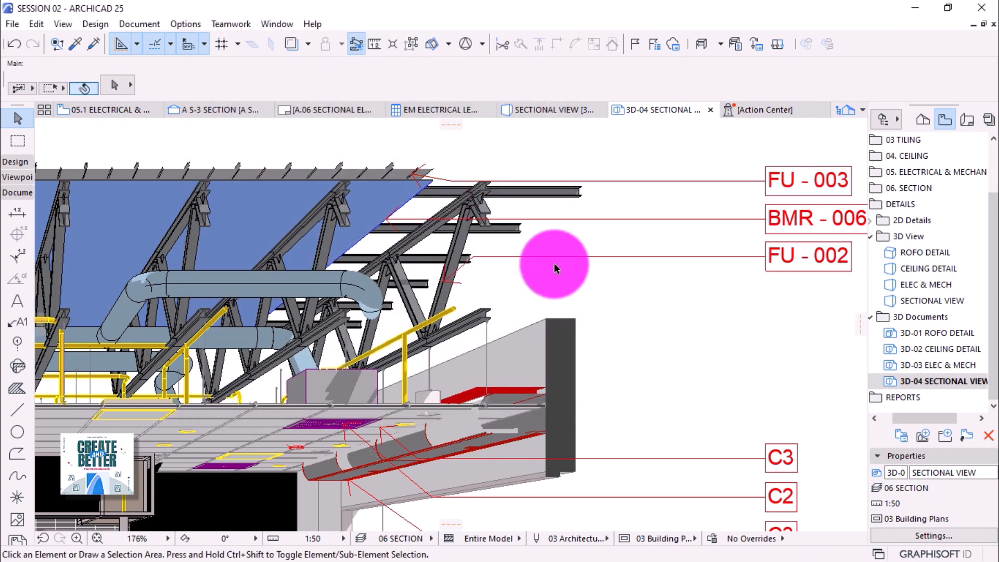
Zoom out to view the whole sectional model with its right-hand label column.
{"action": "scroll", "coordinate": [592, 209], "scroll_direction": "down", "scroll_amount": 3}
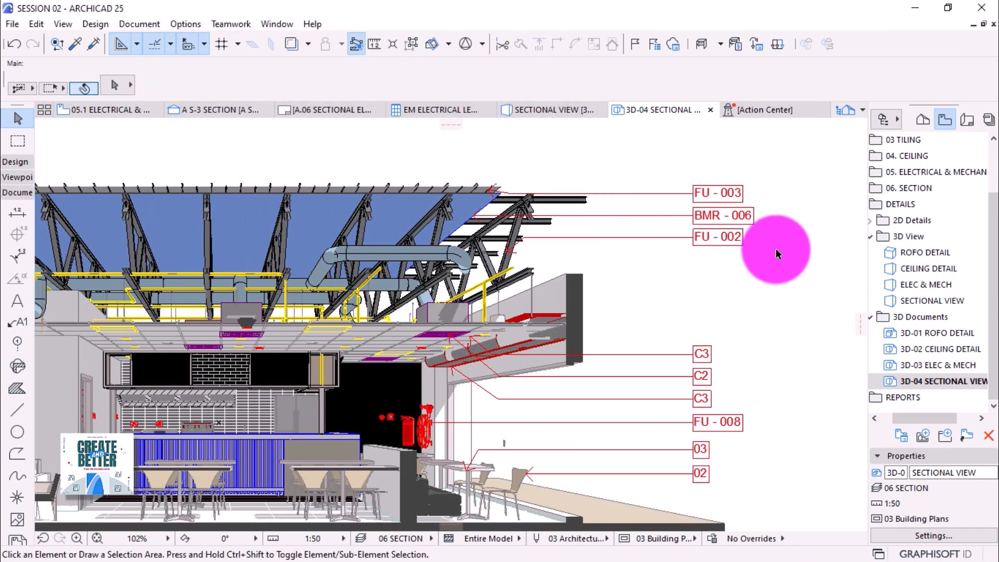
{"action": "scroll", "coordinate": [775, 242], "scroll_direction": "down", "scroll_amount": 2}
{"action": "scroll", "coordinate": [776, 245], "scroll_direction": "down", "scroll_amount": 1}
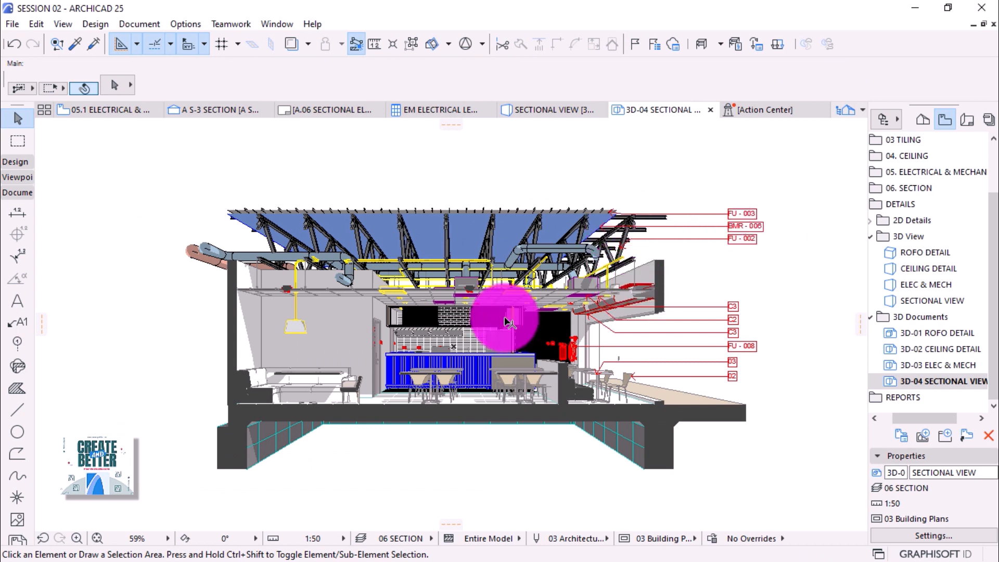
{"action": "scroll", "coordinate": [357, 413], "scroll_direction": "up", "scroll_amount": 1}
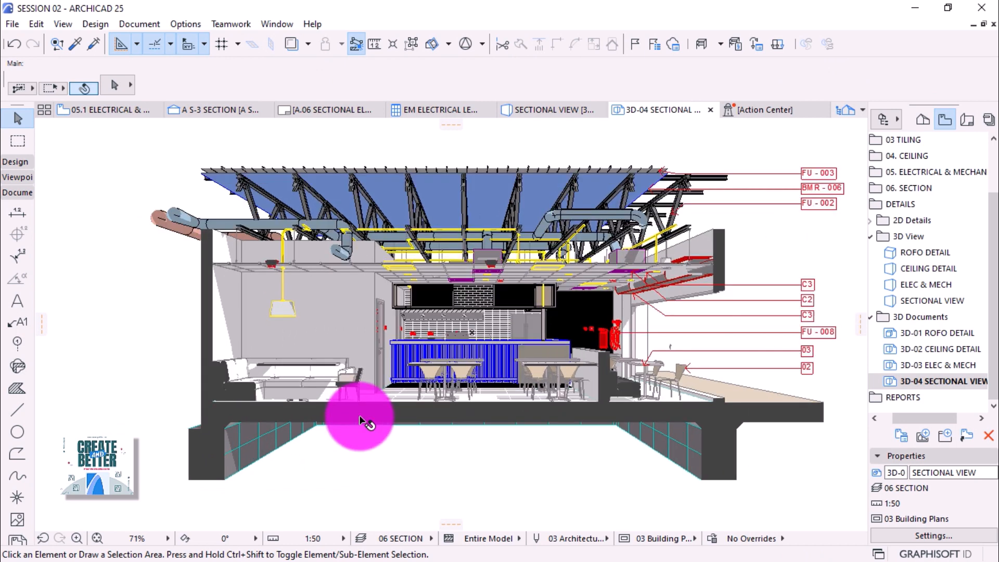
In 3D Document Settings, use Paint - Ivory Black cut surfaces and uniform cut pen 1 (0.13 mm).
{"action": "right_click", "coordinate": [947, 381]}
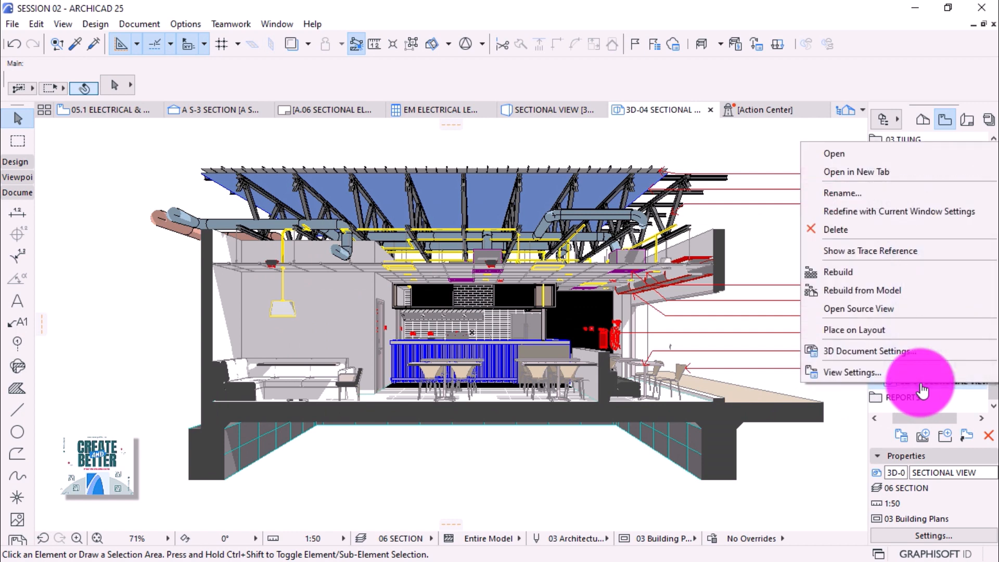
{"action": "left_click", "coordinate": [860, 353]}
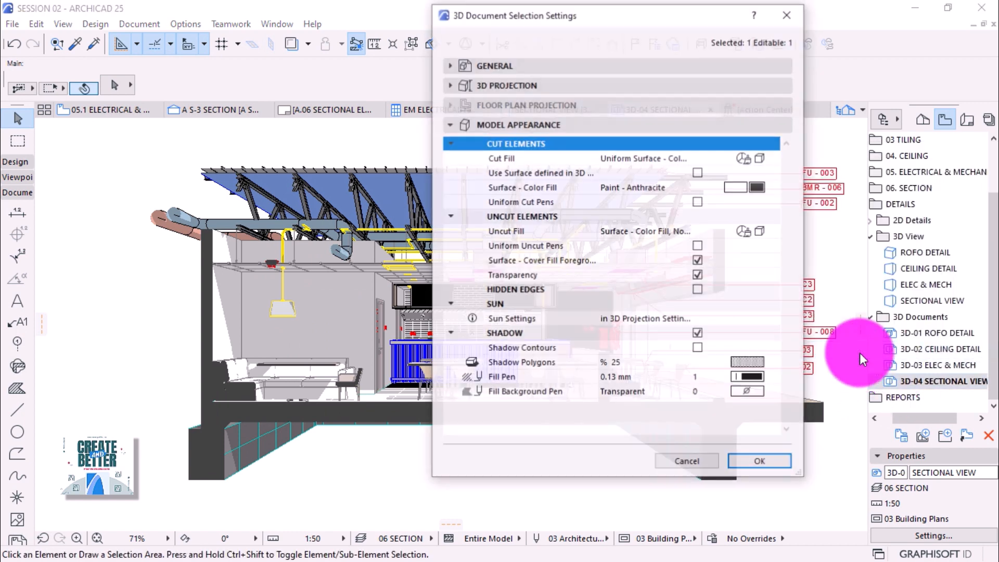
{"action": "left_click", "coordinate": [758, 187]}
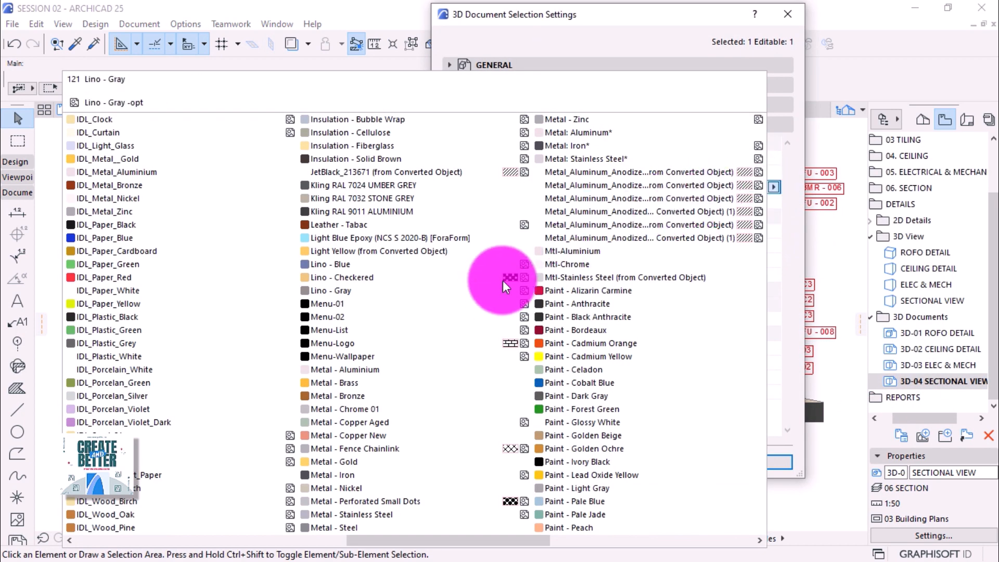
{"action": "left_click", "coordinate": [578, 462]}
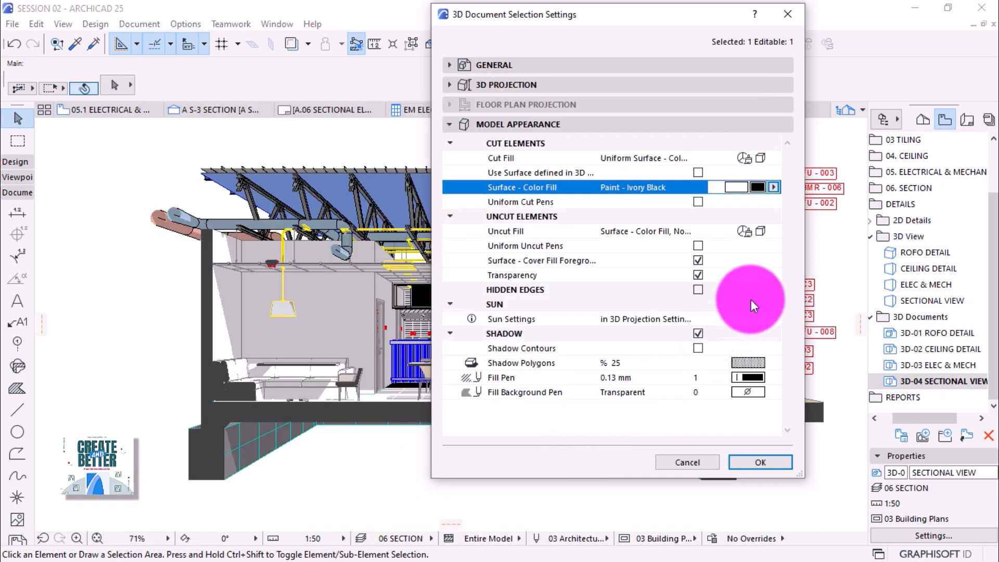
{"action": "left_click", "coordinate": [698, 201]}
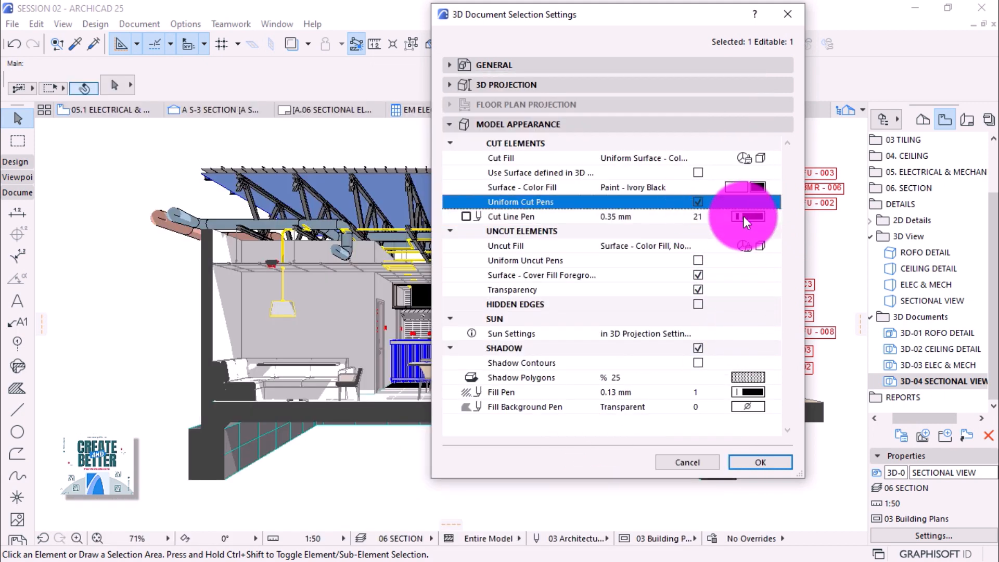
{"action": "left_click", "coordinate": [747, 218]}
{"action": "left_click", "coordinate": [523, 241]}
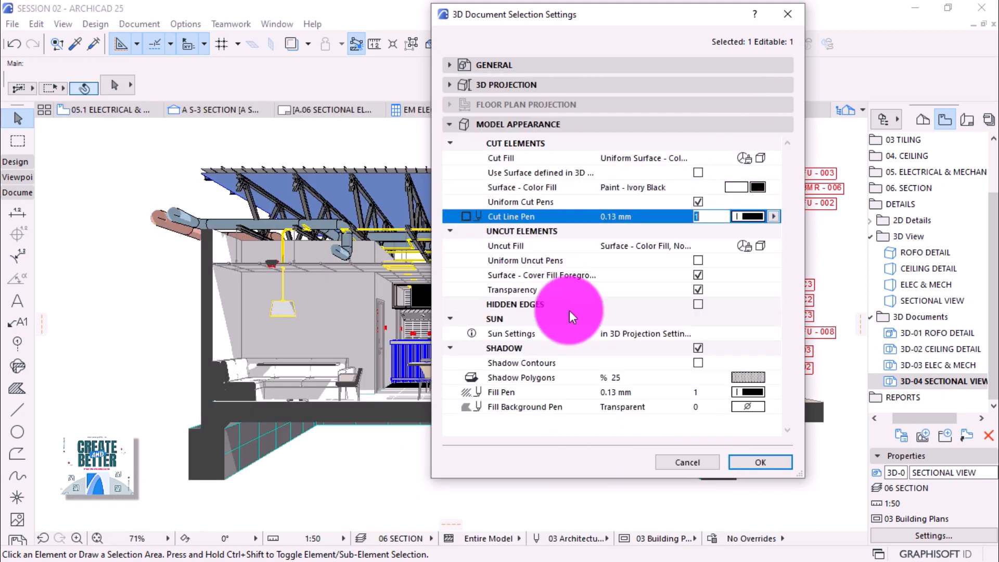
{"action": "left_click", "coordinate": [750, 462]}
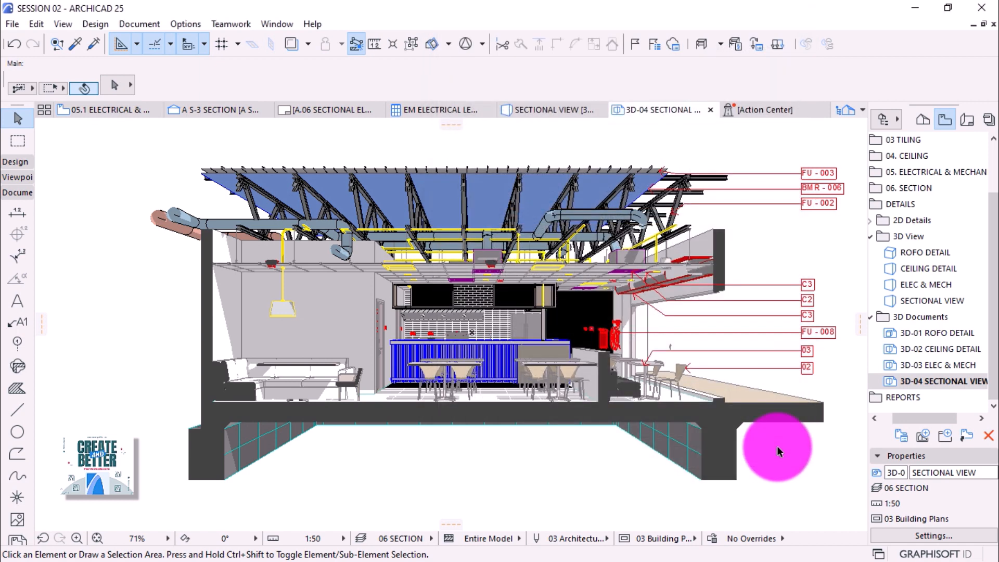
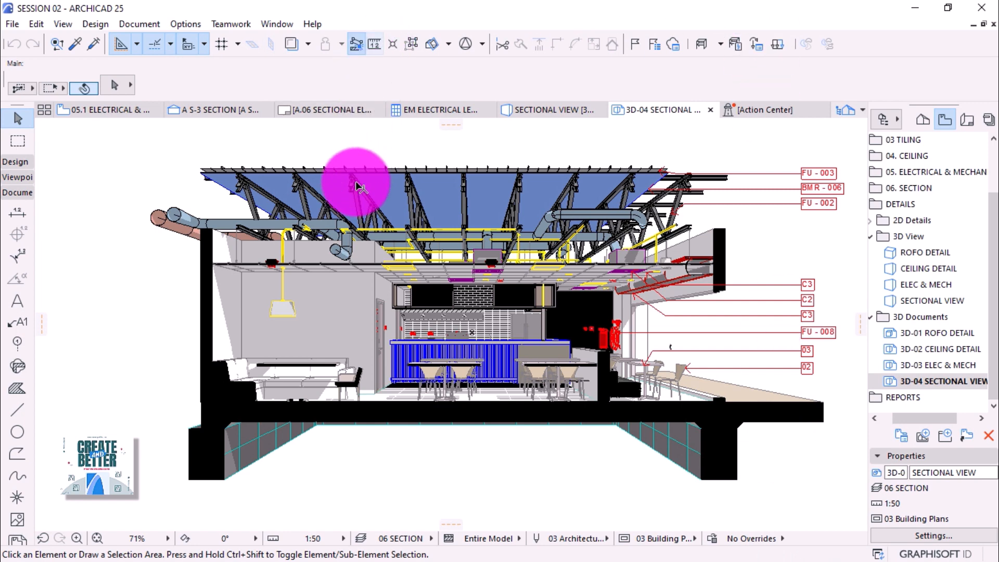
Change the 3D-04 SECTIONAL VIEW cut surface colour fill to Paint - Black Anthracite.
{"action": "right_click", "coordinate": [963, 391]}
{"action": "left_click", "coordinate": [887, 370]}
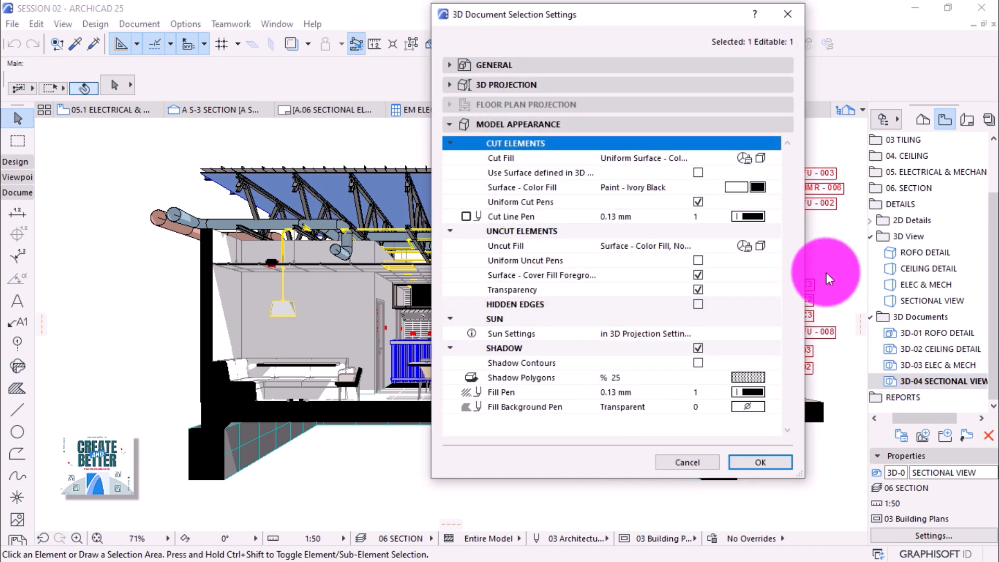
{"action": "left_click", "coordinate": [764, 191]}
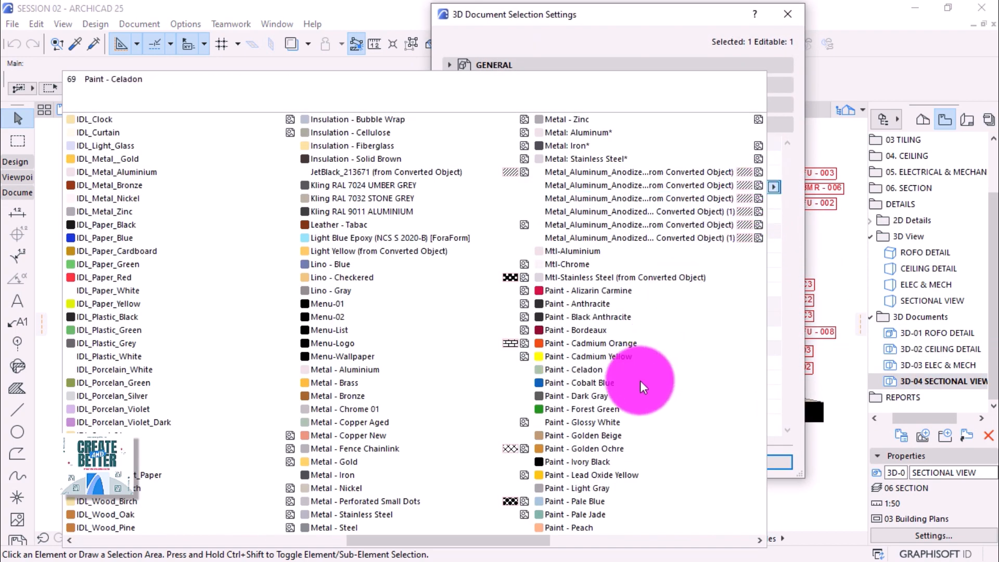
{"action": "left_click", "coordinate": [595, 320]}
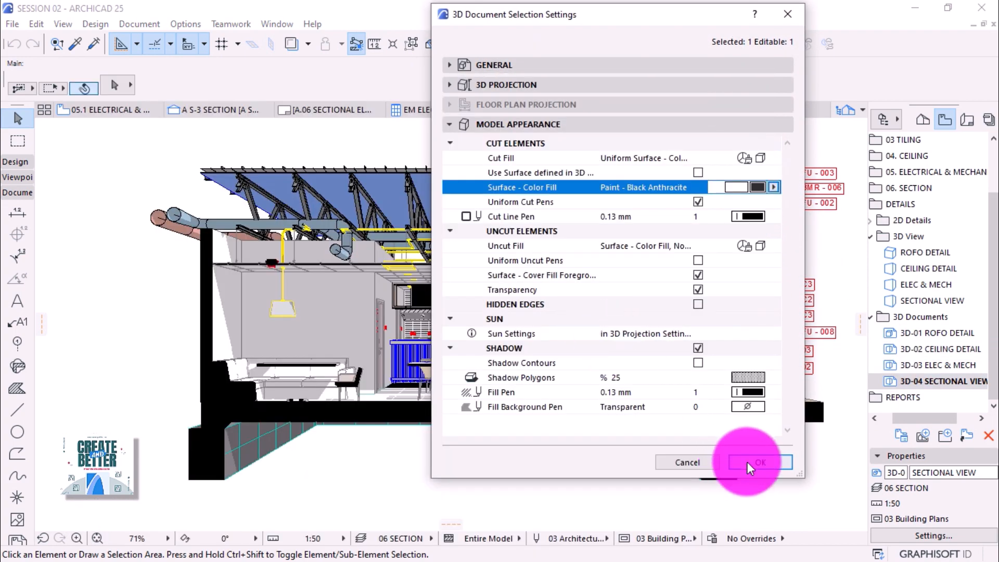
{"action": "left_click", "coordinate": [752, 462]}
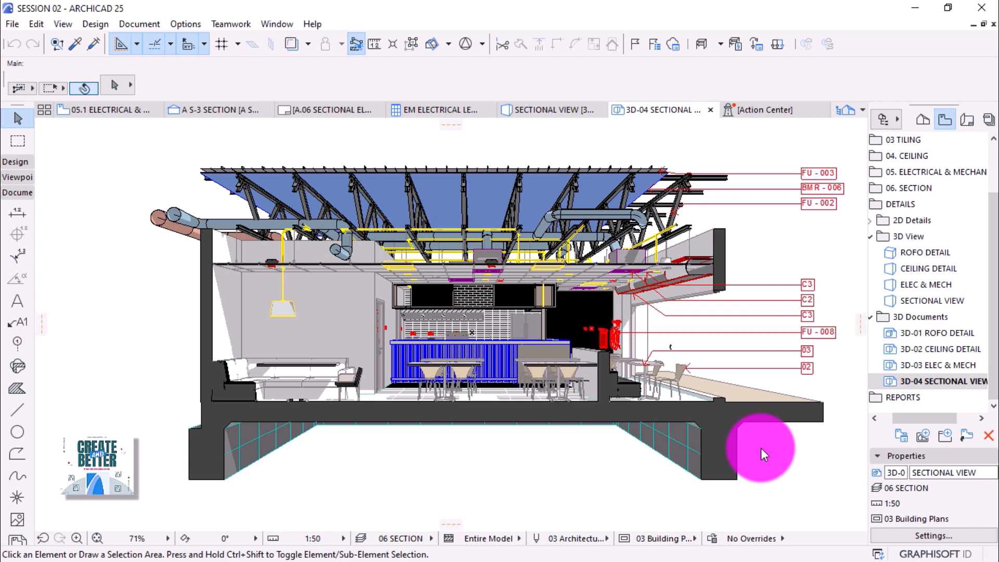
Open the A.06 layout from the Layout Book and drag 3D-04 SECTIONAL VIEW below its section.
{"action": "left_click", "coordinate": [967, 120]}
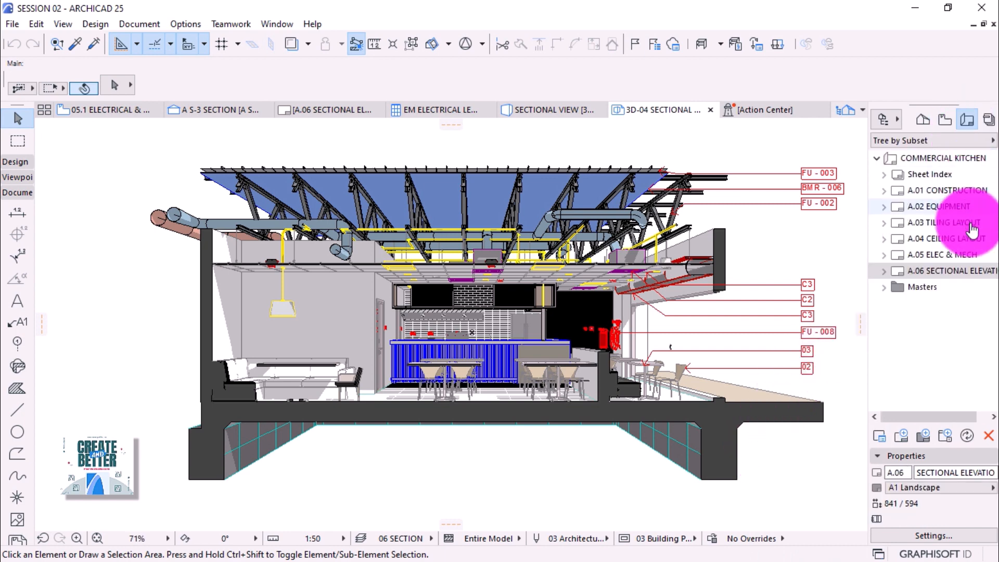
{"action": "left_click", "coordinate": [946, 123]}
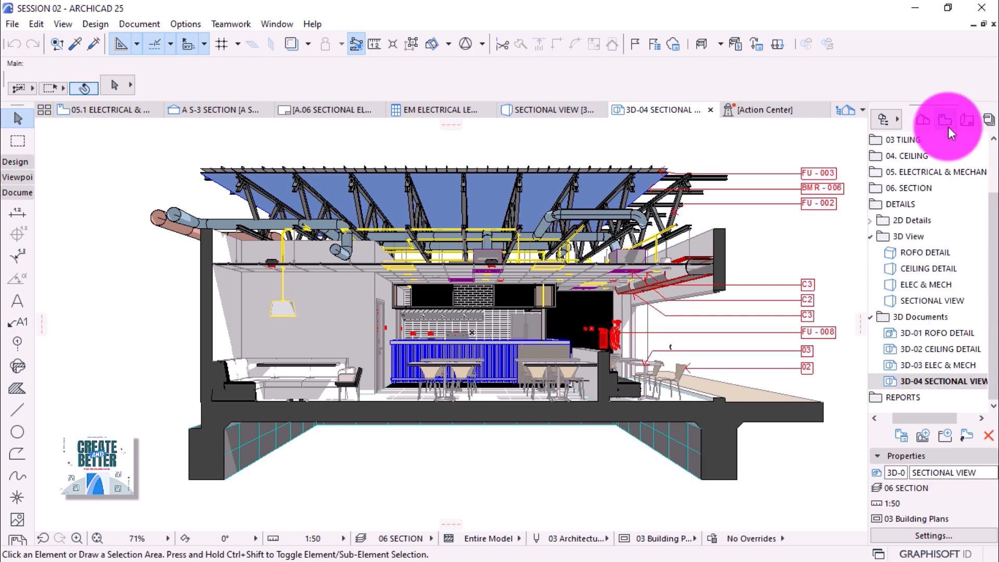
{"action": "left_click", "coordinate": [967, 120]}
{"action": "double_click", "coordinate": [934, 272]}
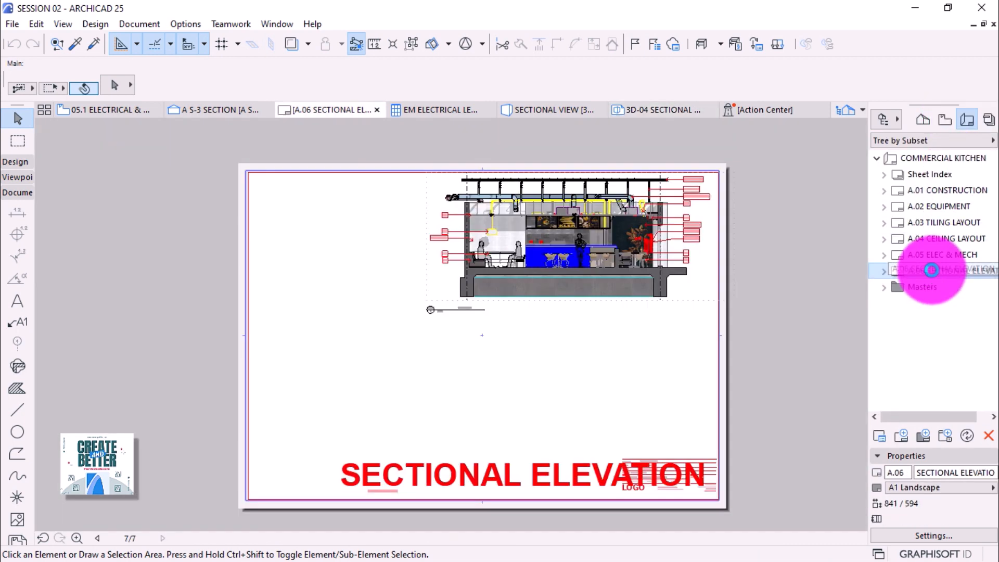
{"action": "left_click", "coordinate": [932, 270]}
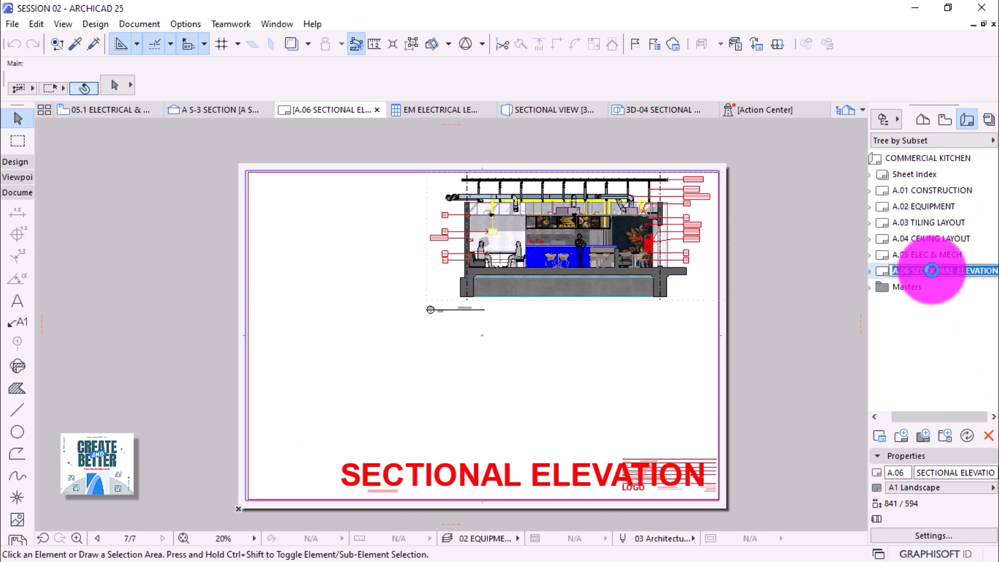
{"action": "left_click", "coordinate": [946, 121]}
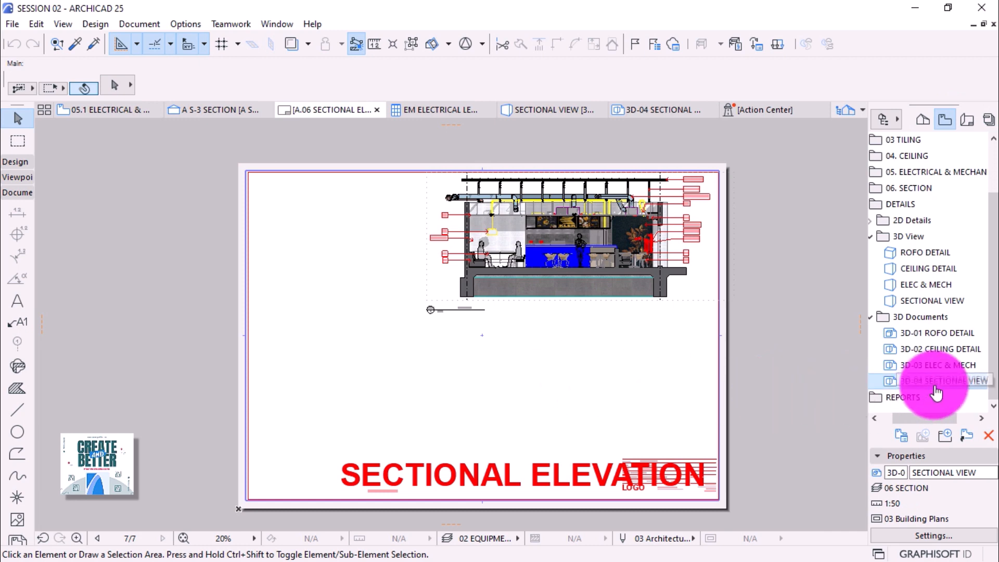
{"action": "left_click_drag", "start_coordinate": [940, 382], "coordinate": [560, 383]}
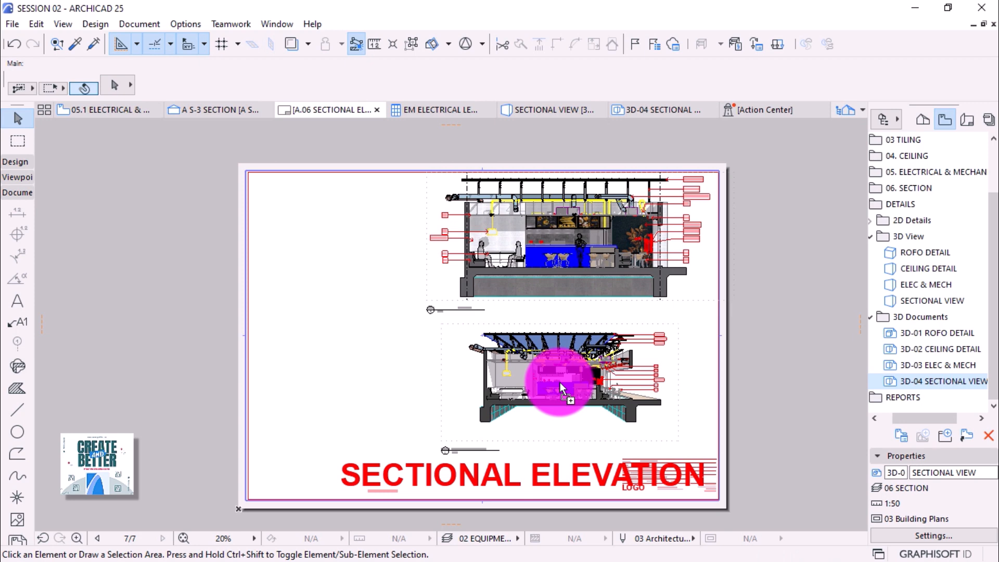
Select the placed sectional drawing and offset its bottom frame edge up toward the section.
{"action": "left_click", "coordinate": [560, 382]}
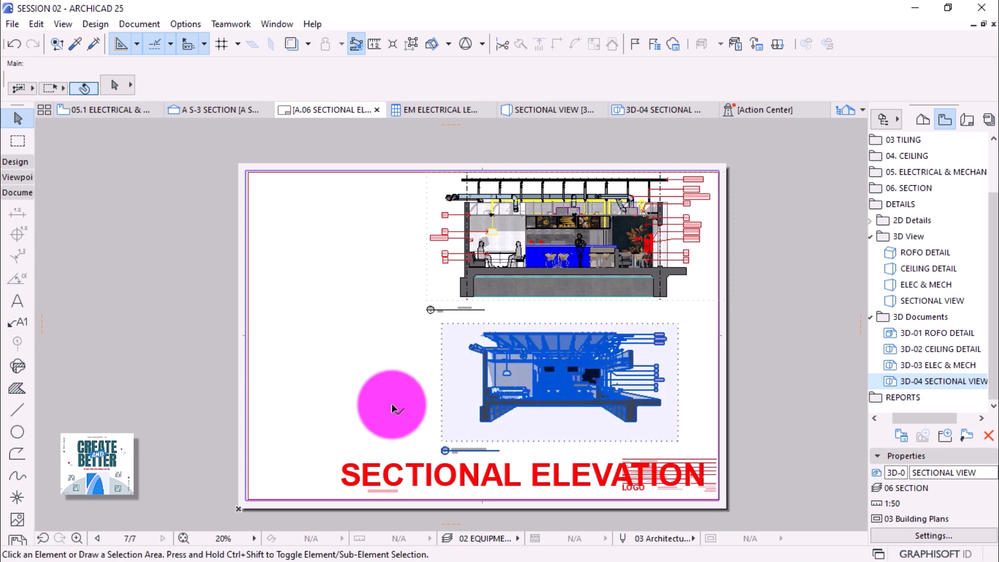
{"action": "key", "text": "ctrl+z"}
{"action": "scroll", "coordinate": [593, 480], "scroll_direction": "up", "scroll_amount": 2}
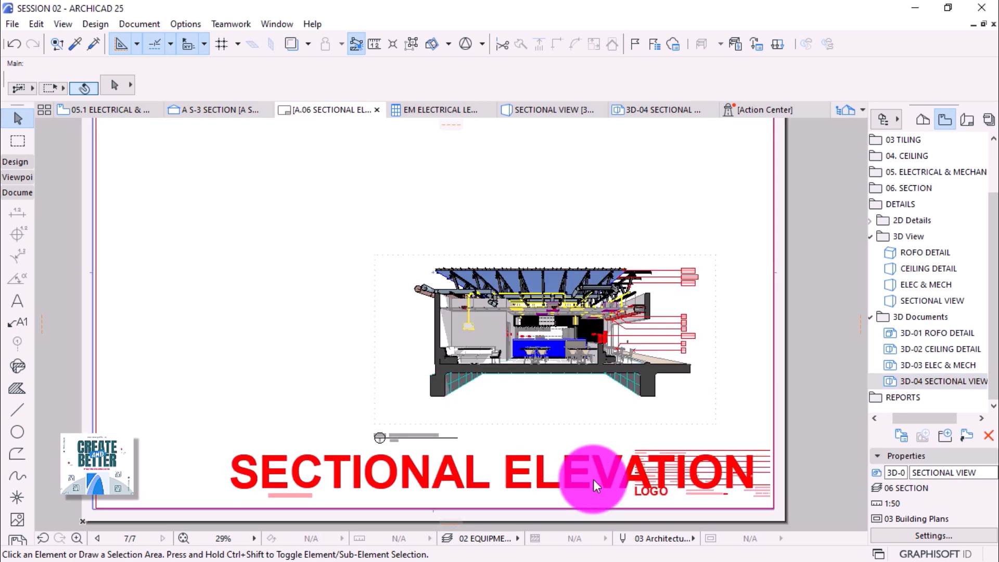
{"action": "key", "text": "ctrl+shift+z"}
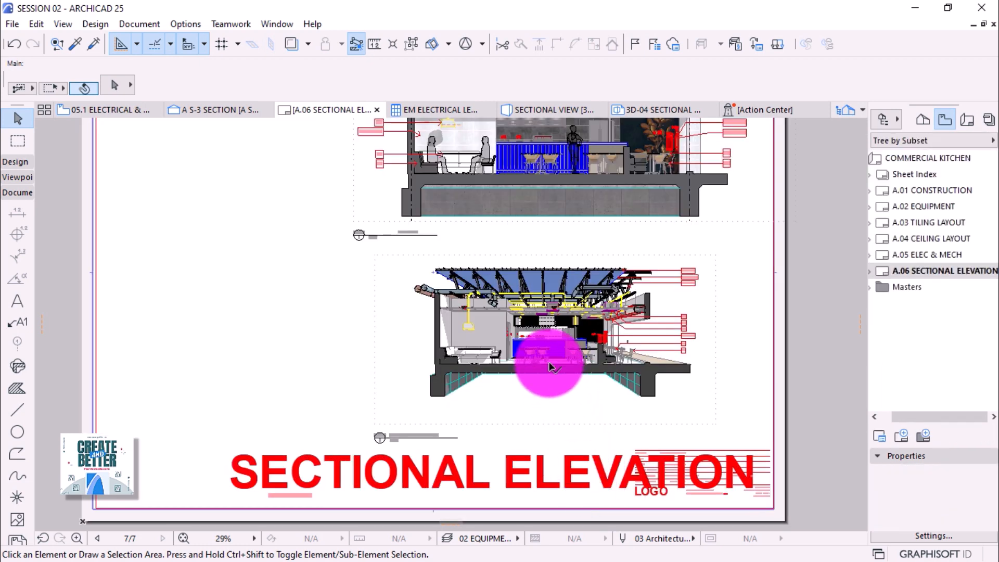
{"action": "left_click", "coordinate": [550, 366]}
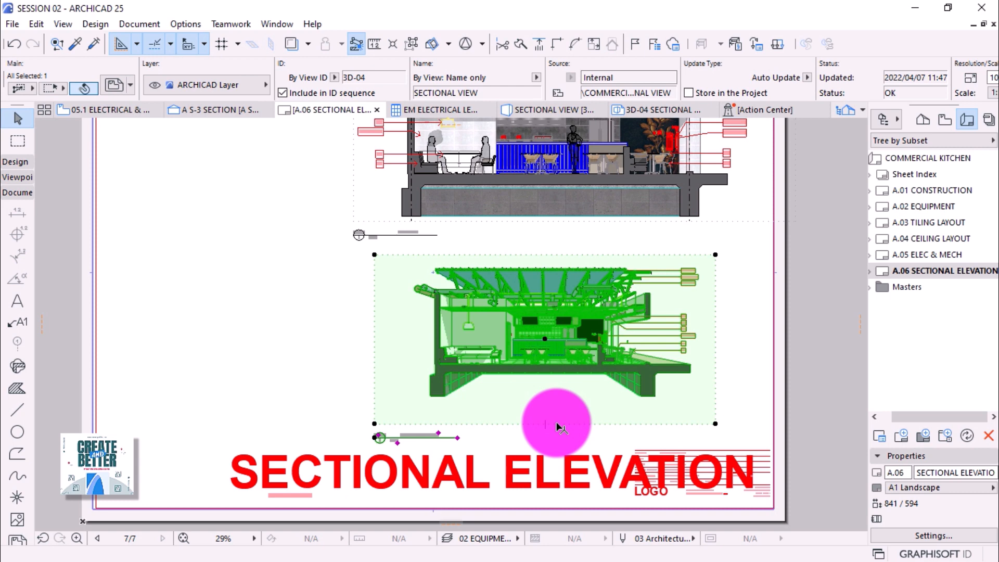
{"action": "left_click", "coordinate": [557, 425]}
{"action": "left_click", "coordinate": [686, 495]}
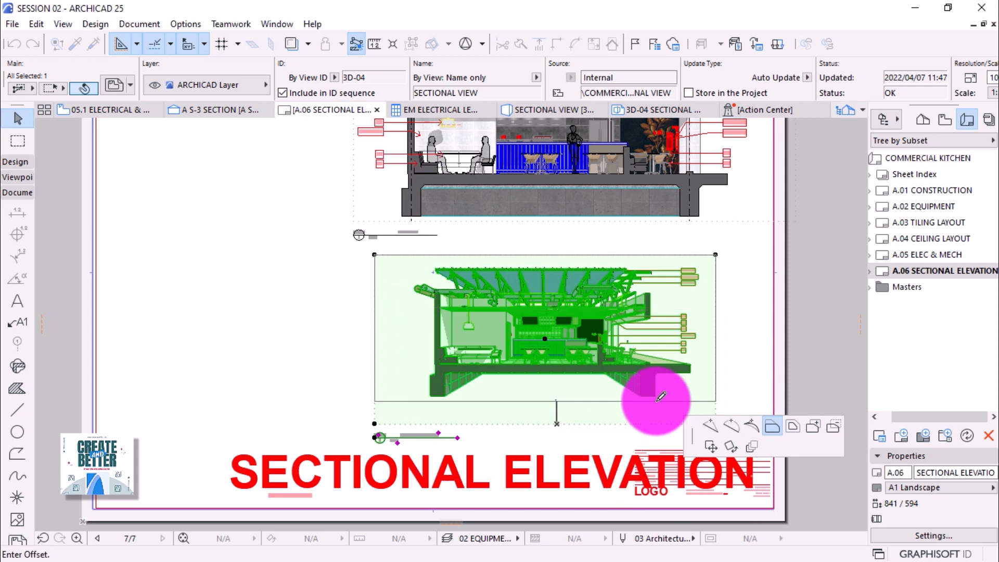
{"action": "left_click", "coordinate": [661, 397]}
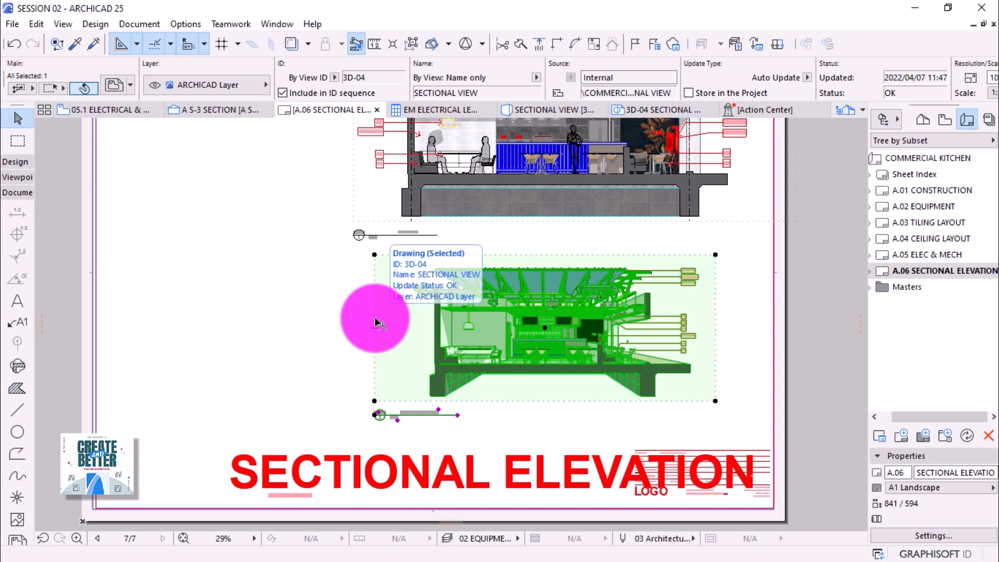
Pull the drawing's left frame edge in toward the section, then undo that change.
{"action": "left_click", "coordinate": [376, 322]}
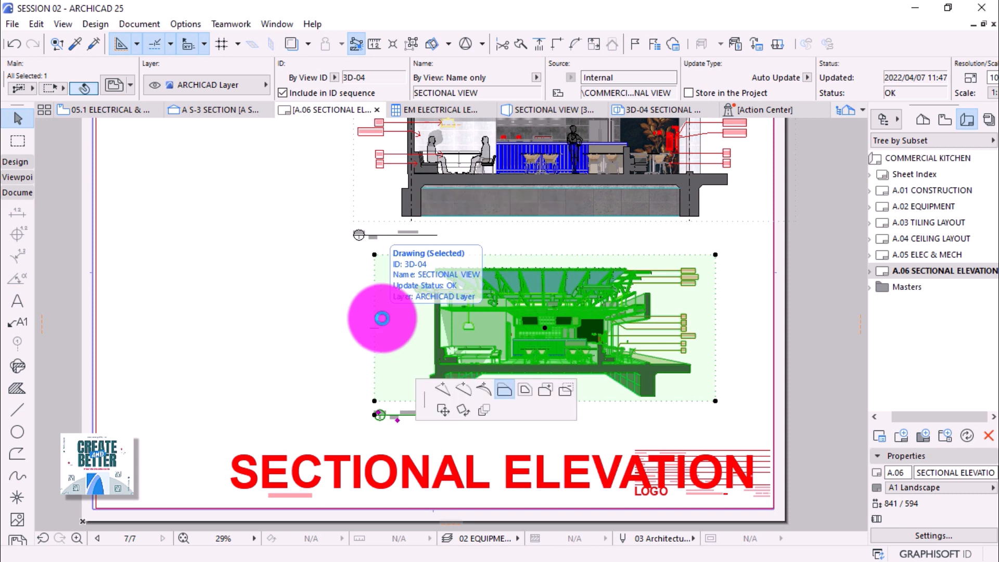
{"action": "left_click", "coordinate": [411, 313]}
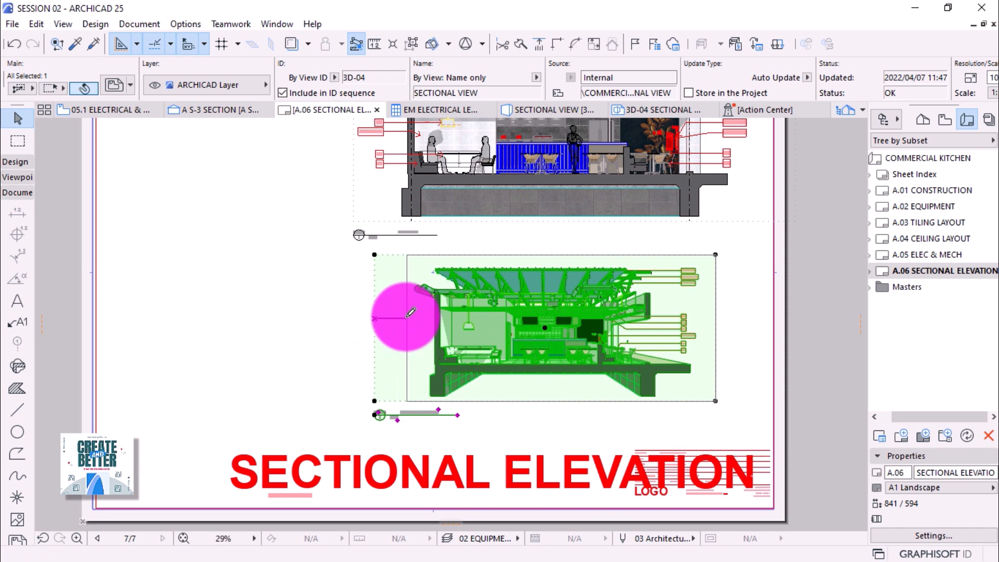
{"action": "key", "text": "ctrl+z"}
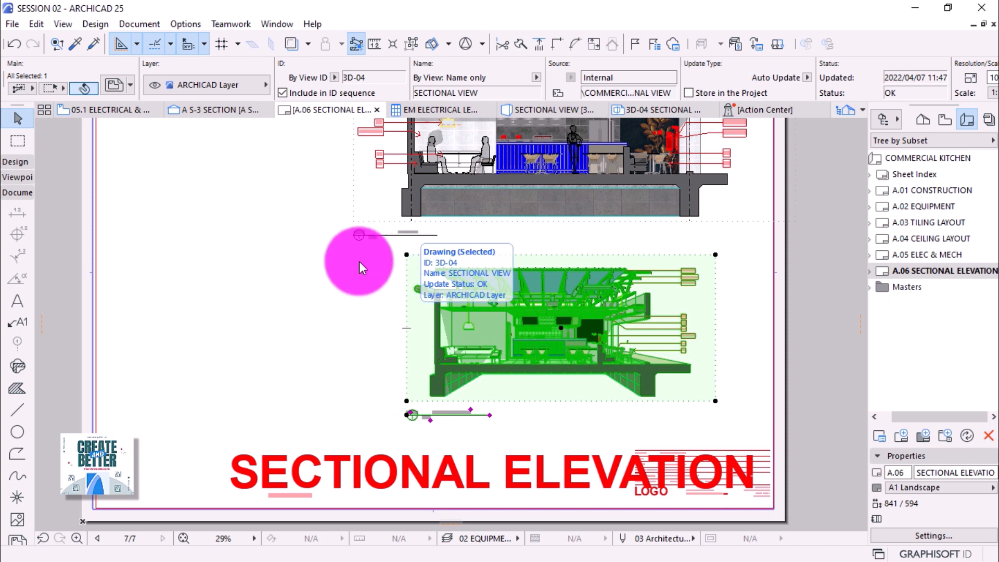
{"action": "scroll", "coordinate": [395, 227], "scroll_direction": "up", "scroll_amount": 2}
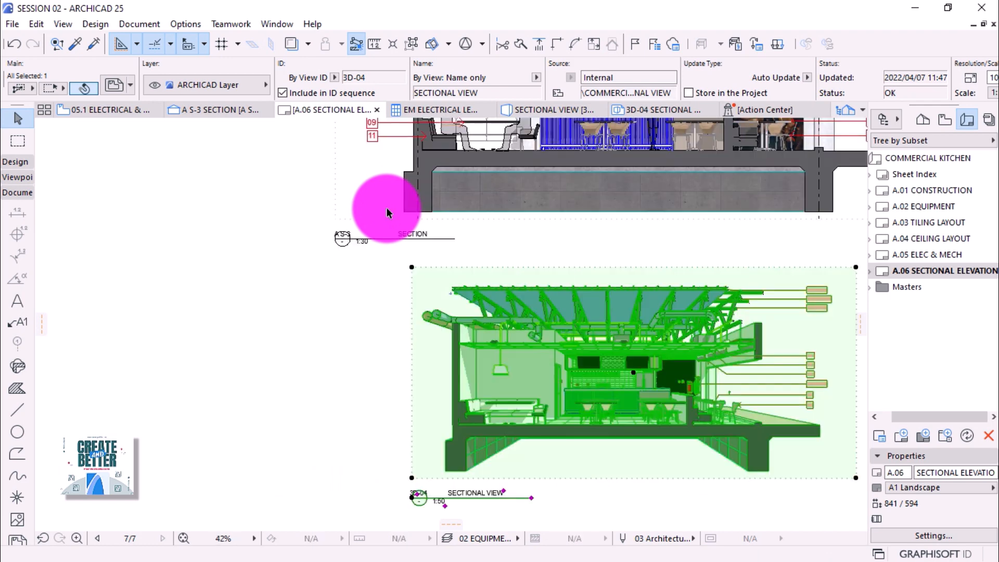
{"action": "scroll", "coordinate": [387, 213], "scroll_direction": "down", "scroll_amount": 2}
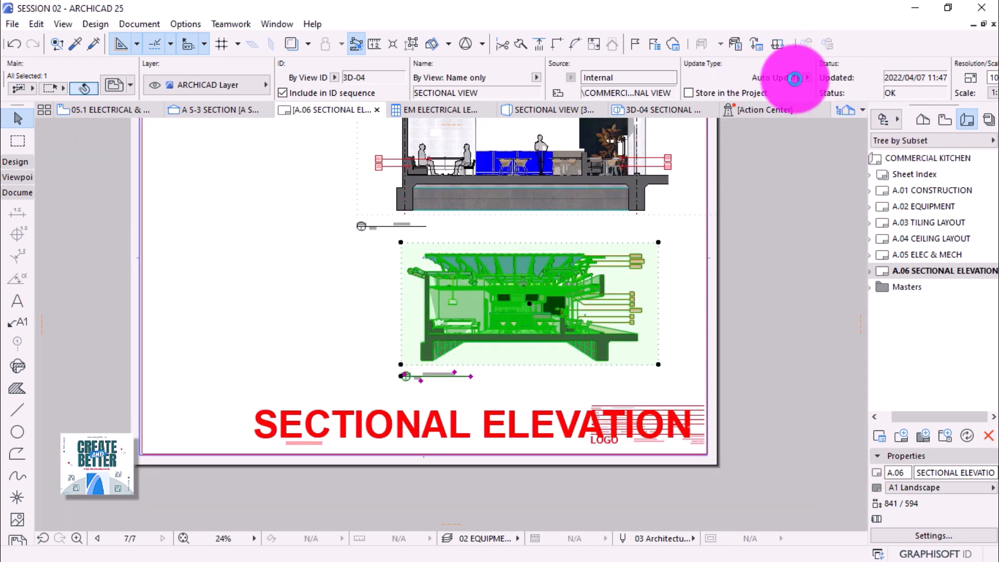
{"action": "scroll", "coordinate": [960, 100], "scroll_direction": "down", "scroll_amount": 5}
Set the lower drawing to a custom 1:30 scale.
{"action": "scroll", "coordinate": [960, 99], "scroll_direction": "down", "scroll_amount": 3}
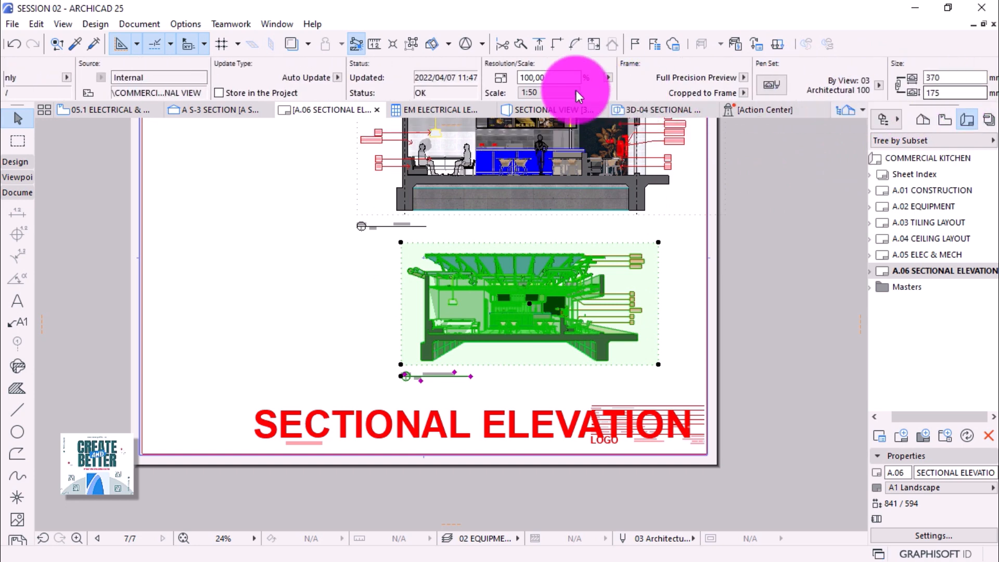
{"action": "left_click", "coordinate": [568, 92]}
{"action": "left_click", "coordinate": [616, 97]}
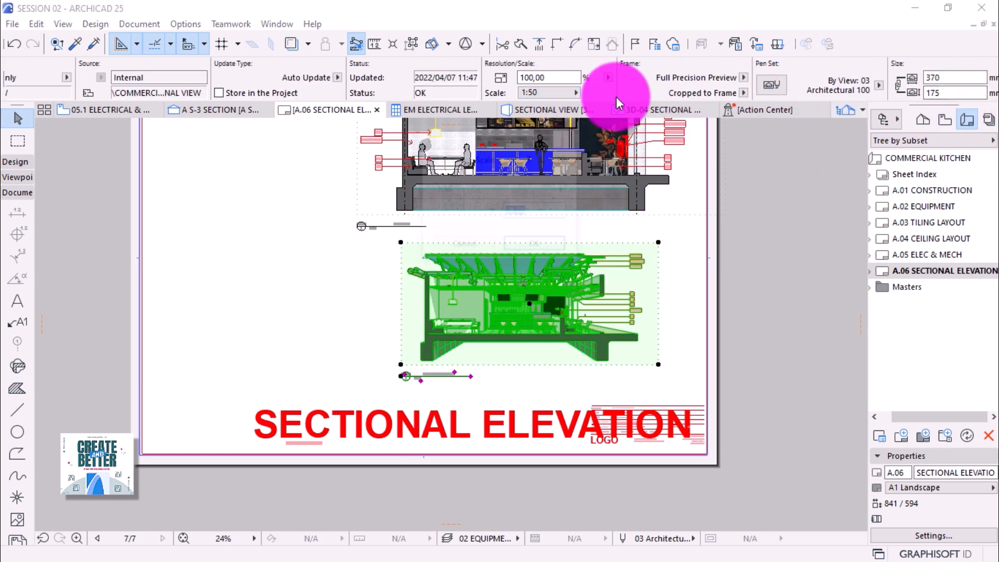
{"action": "type", "text": "30"}
{"action": "key", "text": "Return"}
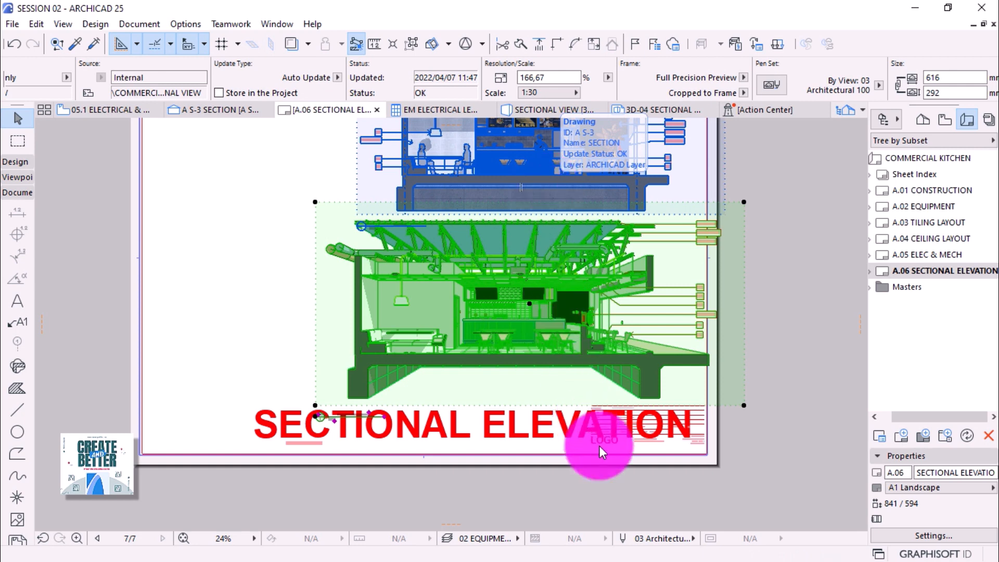
Move the enlarged drawing to a new position on the sheet.
{"action": "scroll", "coordinate": [599, 446], "scroll_direction": "down", "scroll_amount": 1}
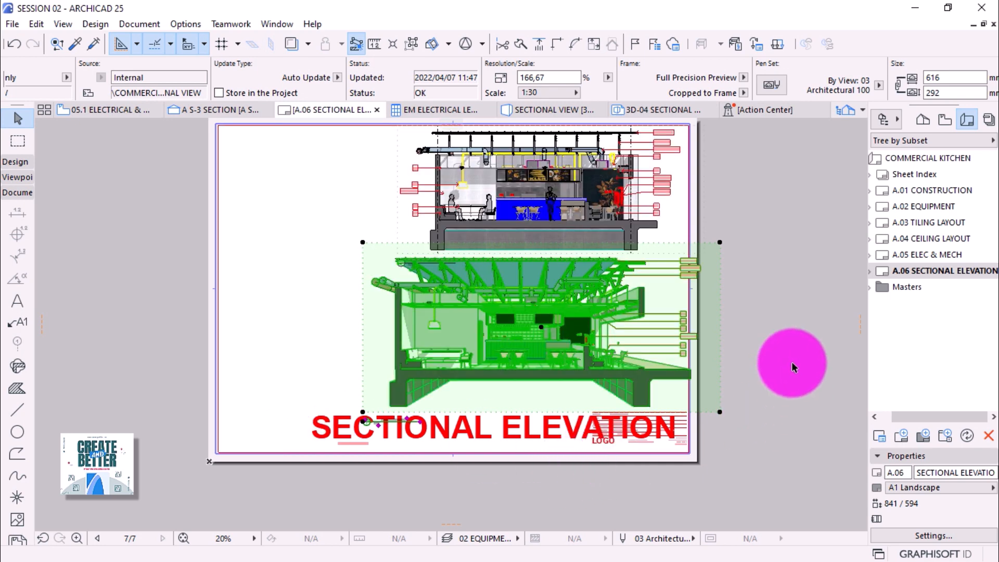
{"action": "left_click", "coordinate": [721, 293]}
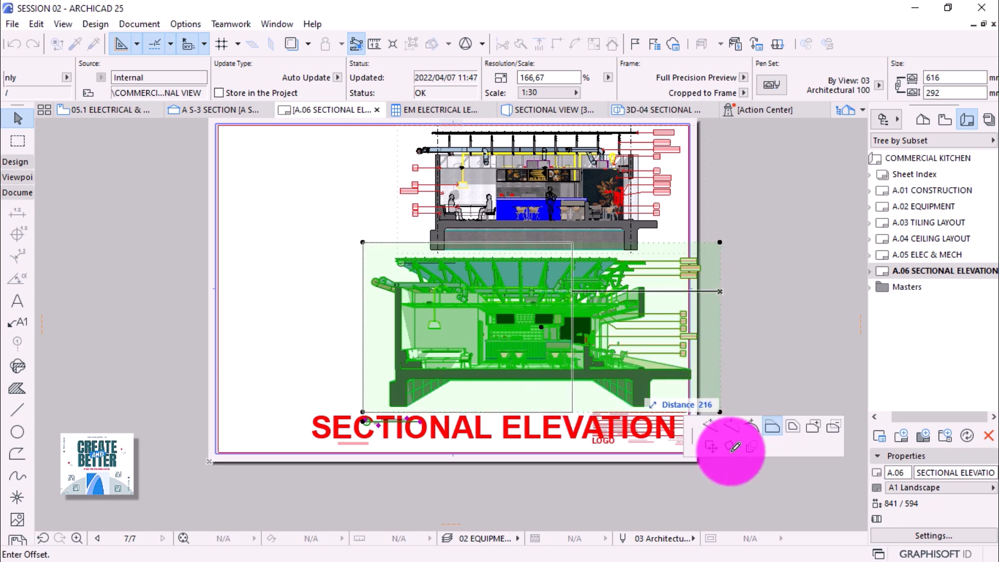
{"action": "left_click", "coordinate": [711, 446]}
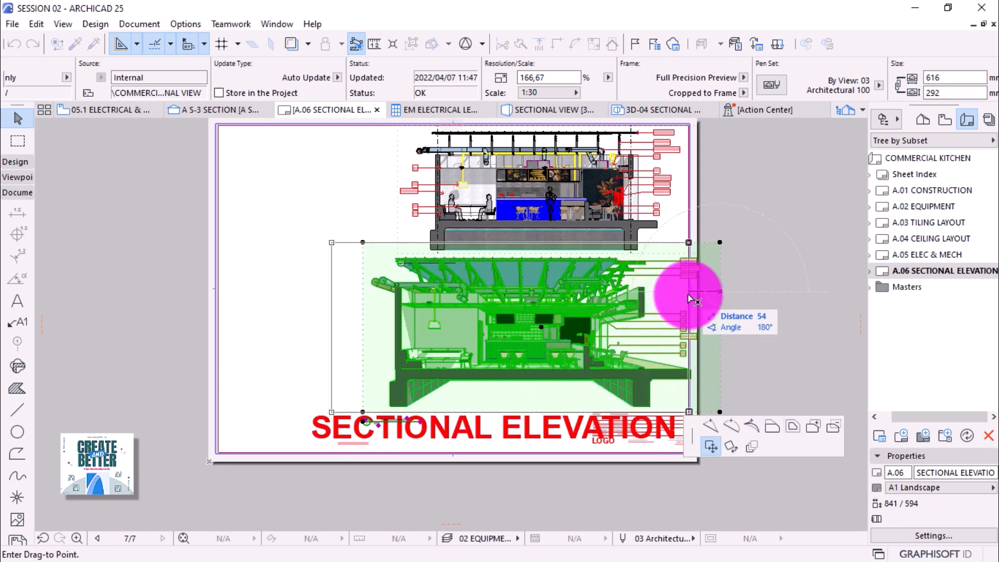
{"action": "left_click", "coordinate": [688, 294]}
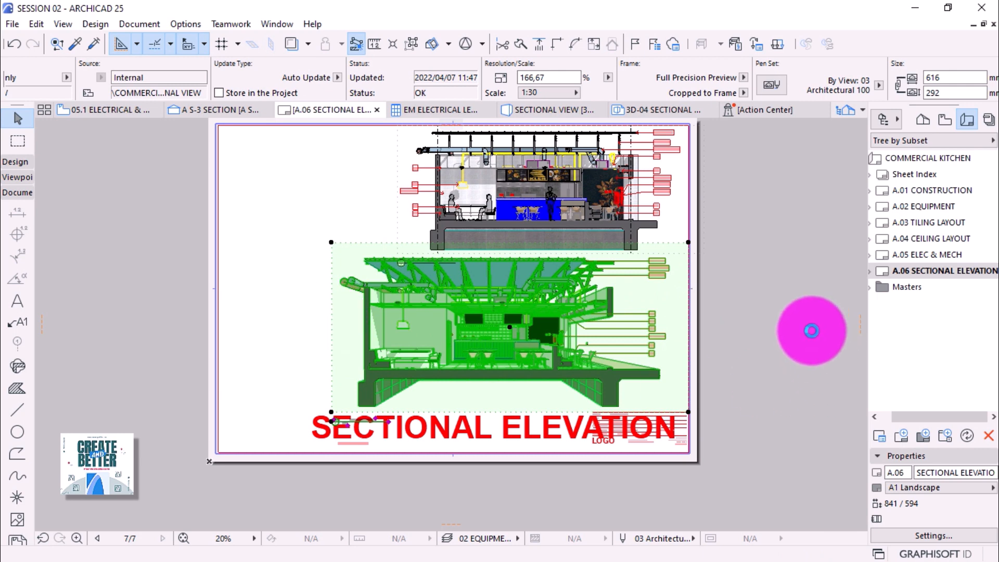
Raise the drawing's bottom frame edge so the frame crops to 616 × 265.
{"action": "left_click", "coordinate": [811, 330]}
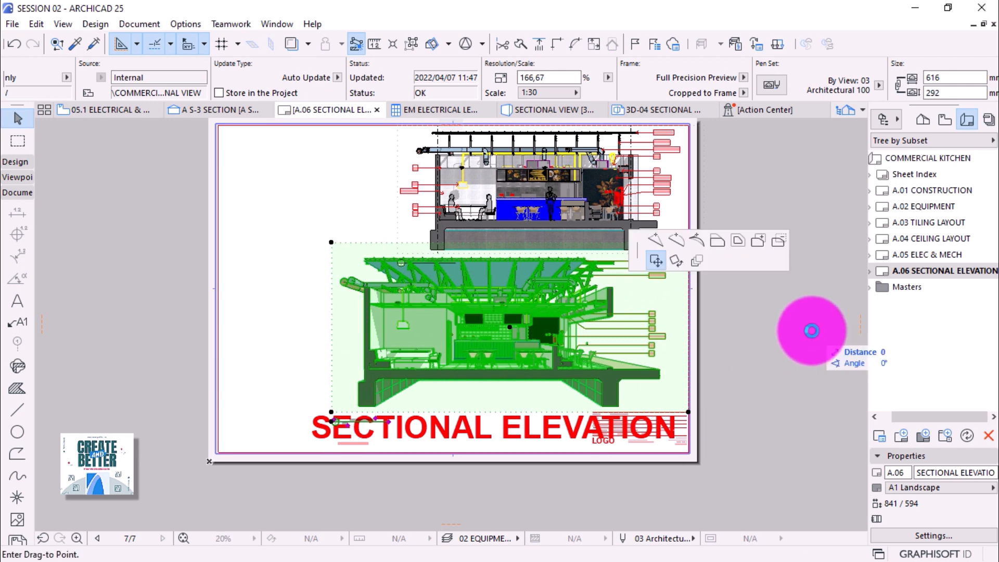
{"action": "key", "text": "Escape"}
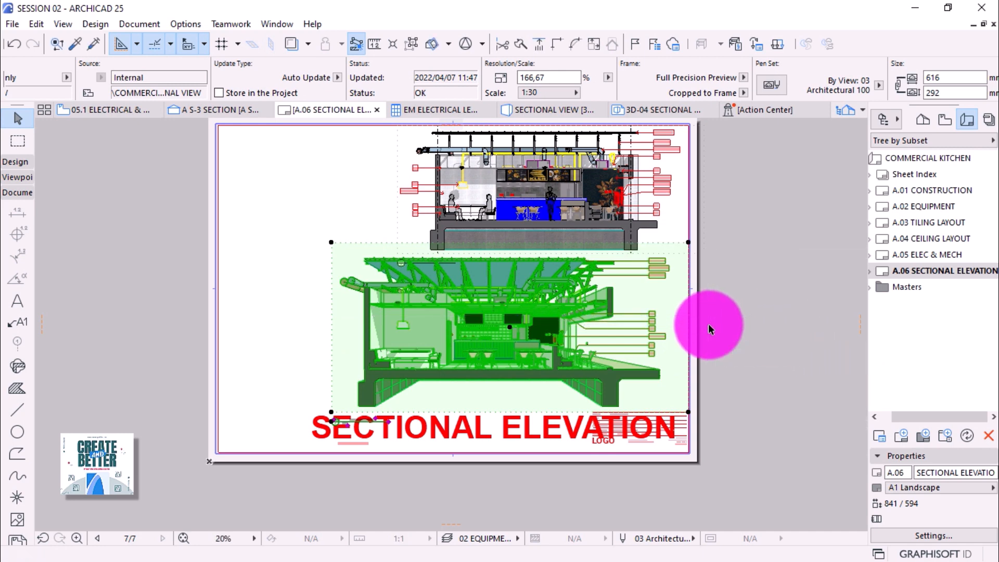
{"action": "left_click", "coordinate": [489, 415]}
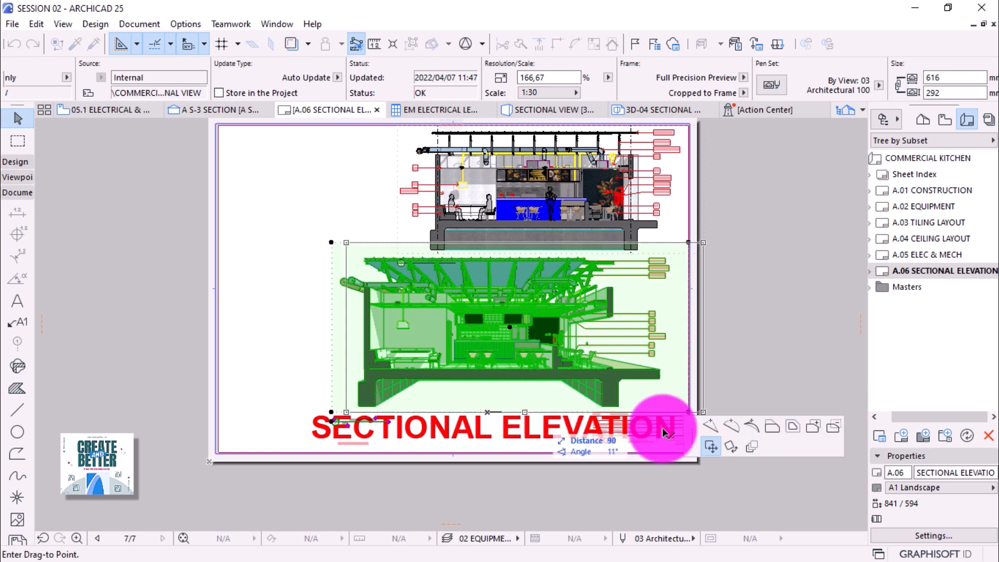
{"action": "left_click", "coordinate": [591, 388]}
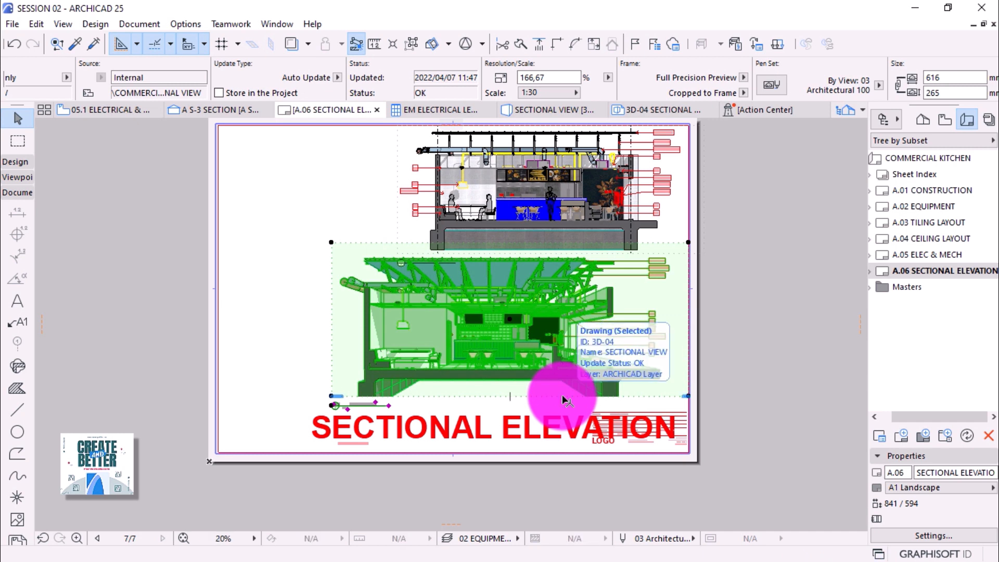
Drag the lower sectional drawing slightly down on the sheet.
{"action": "left_click", "coordinate": [563, 397]}
{"action": "left_click", "coordinate": [630, 488]}
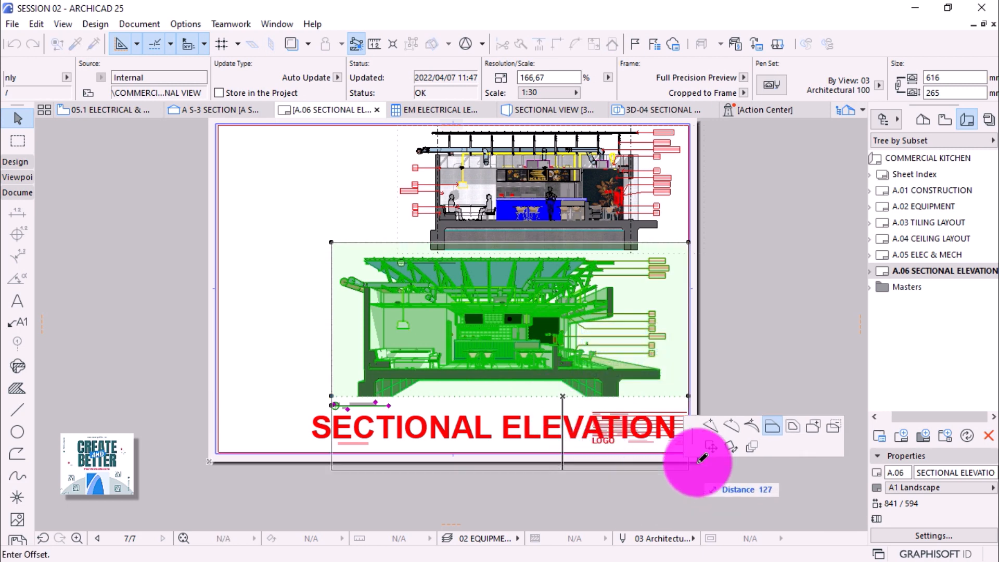
{"action": "left_click", "coordinate": [563, 407]}
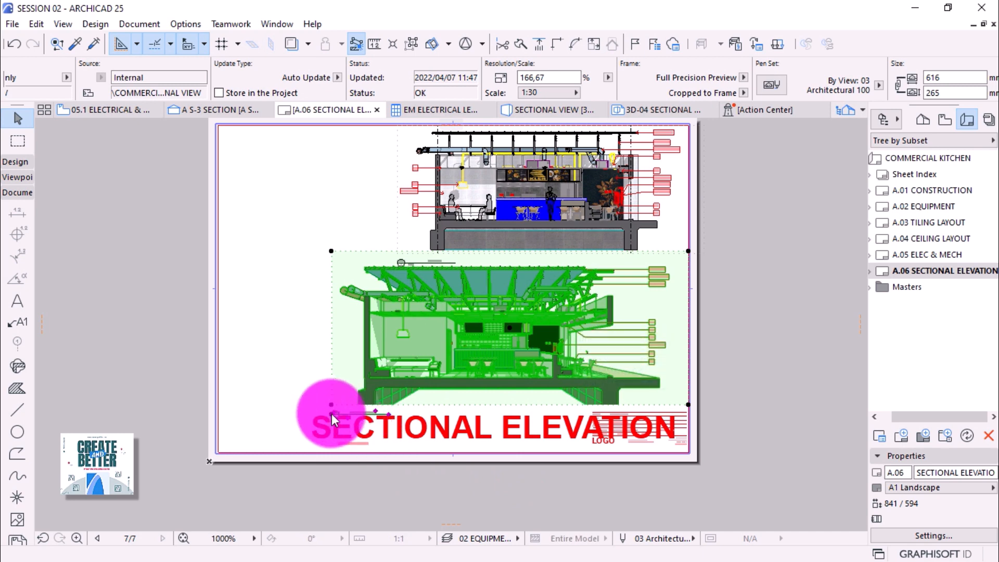
Centre the drawing's title marker beneath it and deselect the drawing.
{"action": "left_click", "coordinate": [332, 414]}
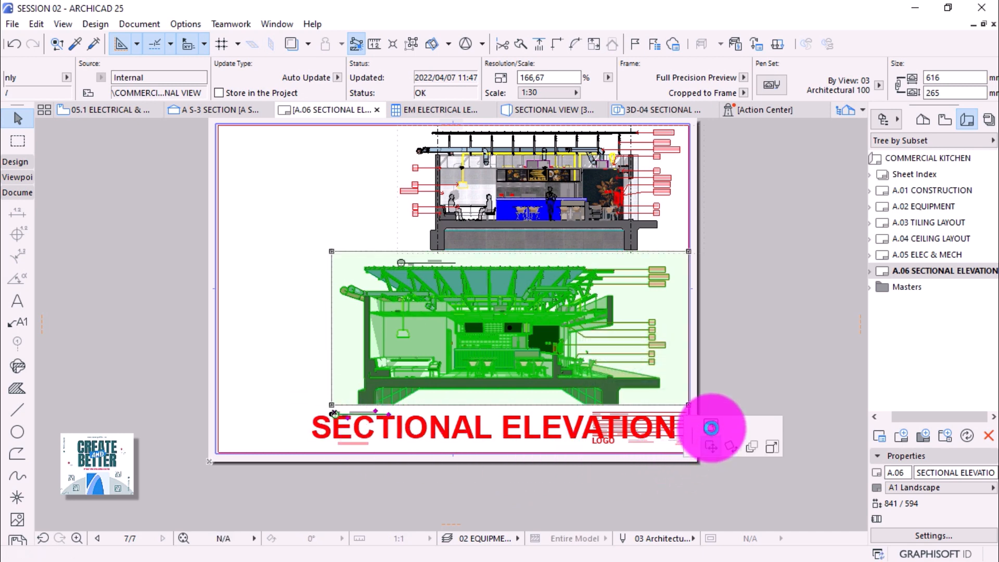
{"action": "left_click", "coordinate": [712, 427]}
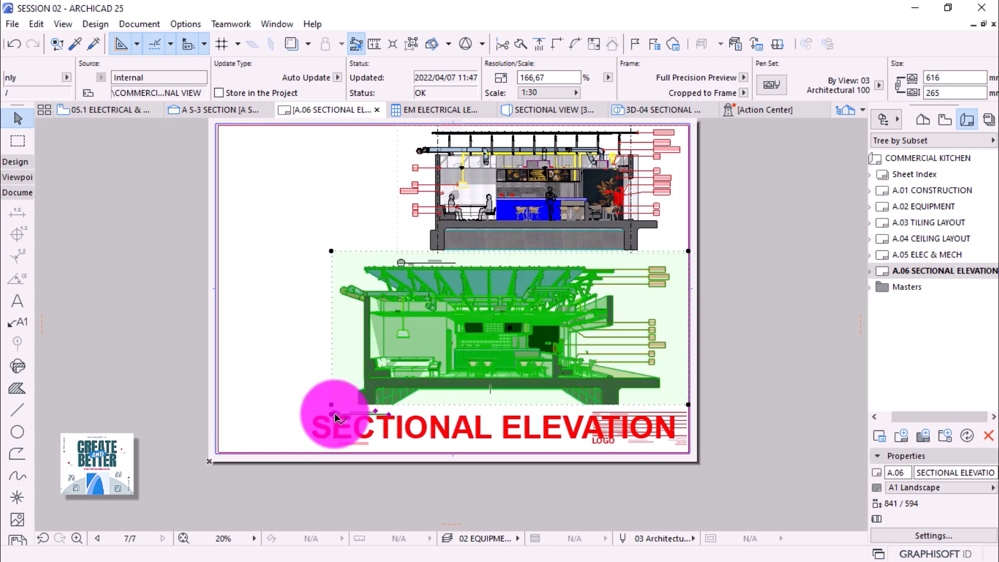
{"action": "left_click", "coordinate": [333, 414]}
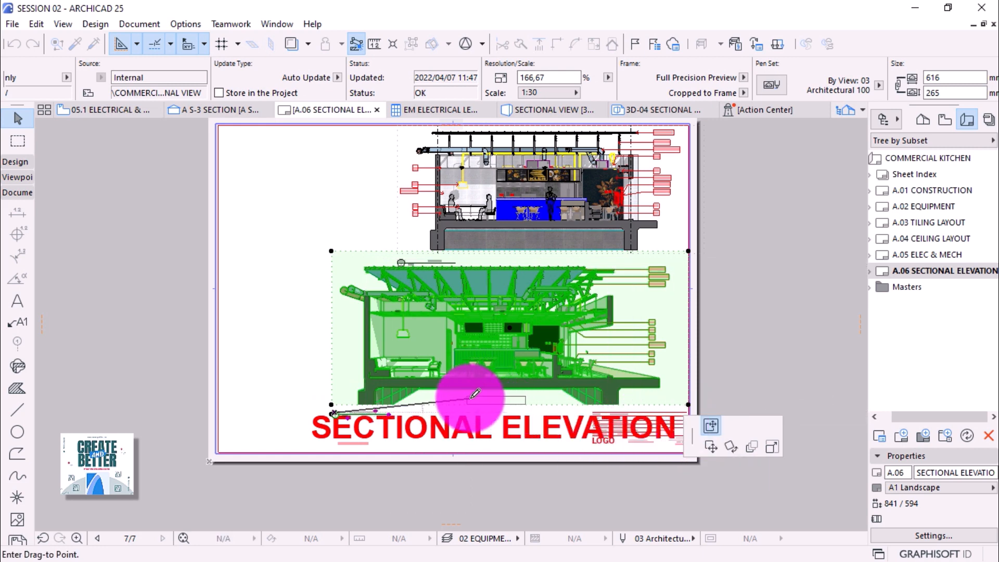
{"action": "left_click", "coordinate": [476, 394]}
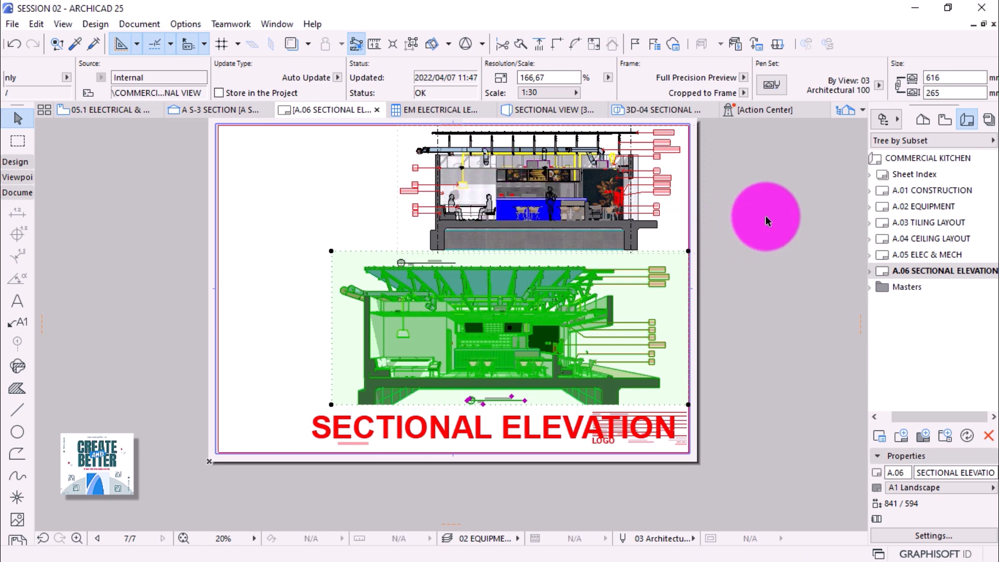
{"action": "left_click", "coordinate": [766, 215]}
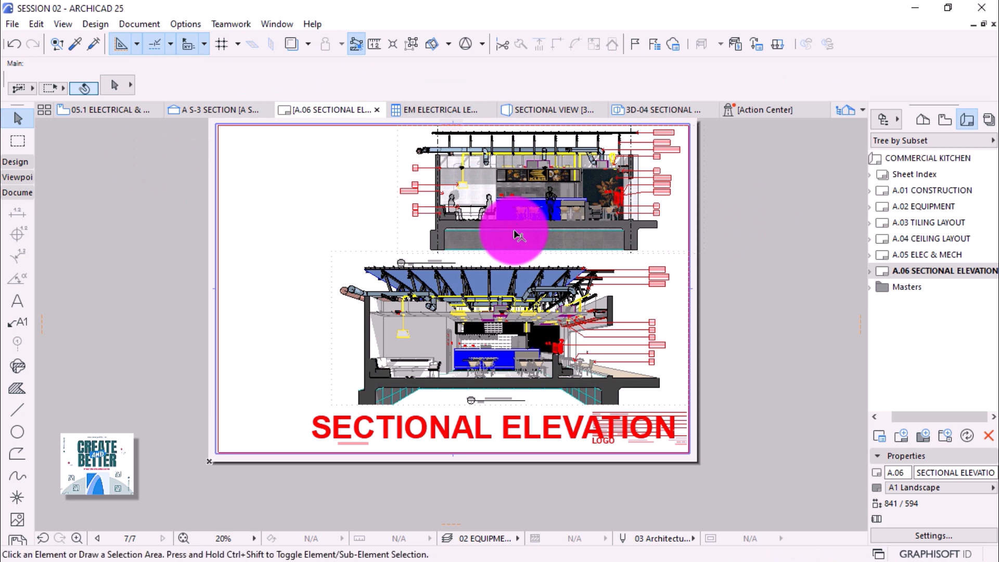
Select the upper sectional drawing, then cancel its move and deselect it.
{"action": "left_click", "coordinate": [577, 229]}
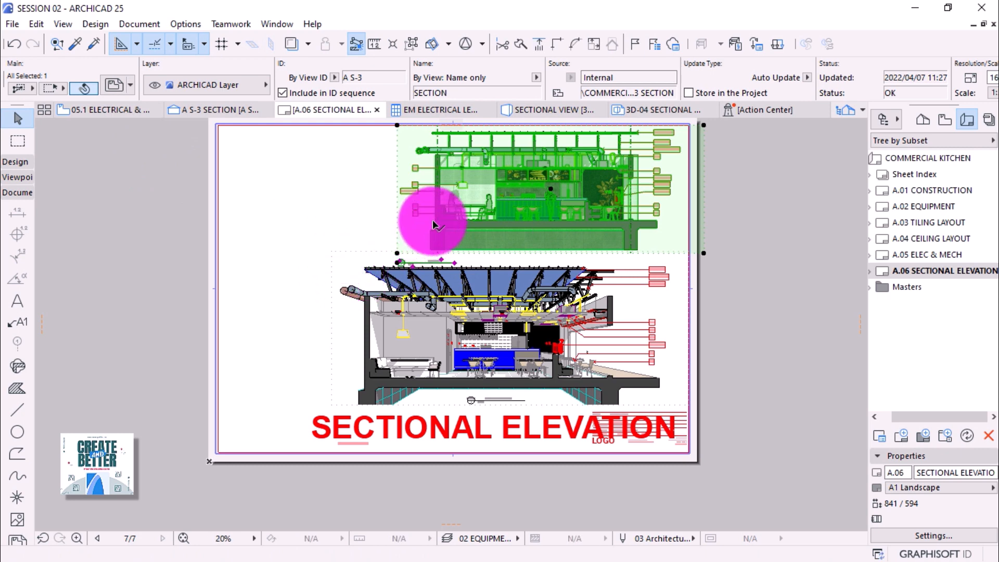
{"action": "left_click", "coordinate": [399, 261]}
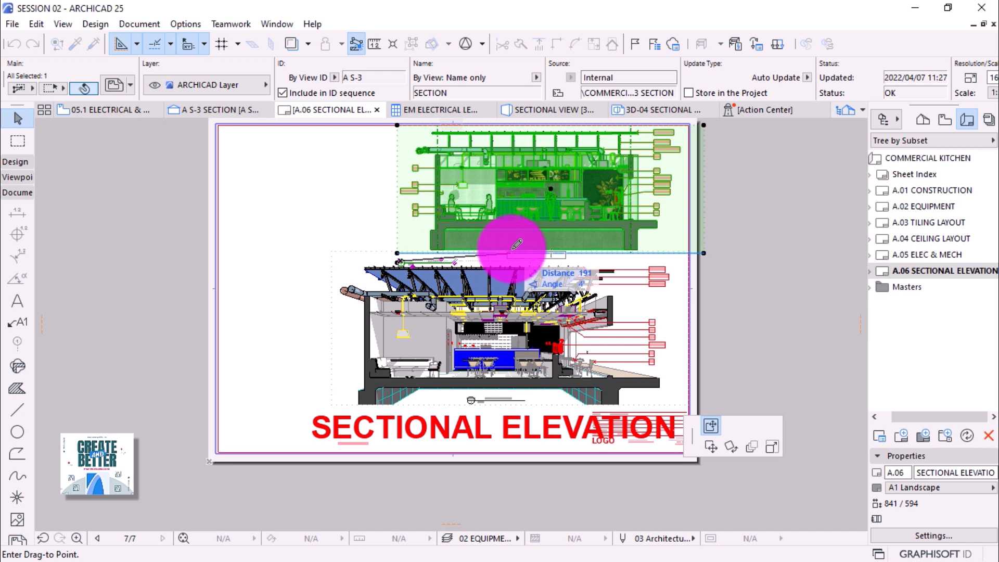
{"action": "key", "text": "Escape"}
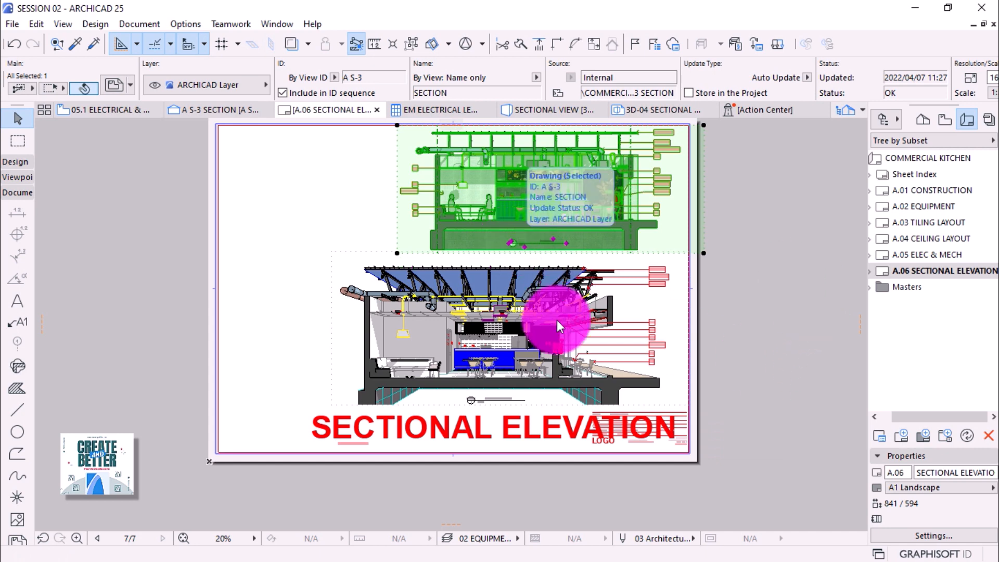
{"action": "left_click", "coordinate": [768, 284]}
{"action": "mouse_move", "coordinate": [762, 335]}
{"action": "left_mouse_down"}
{"action": "mouse_move", "coordinate": [533, 302]}
{"action": "mouse_move", "coordinate": [768, 333]}
{"action": "mouse_move", "coordinate": [759, 313]}
{"action": "left_mouse_up"}
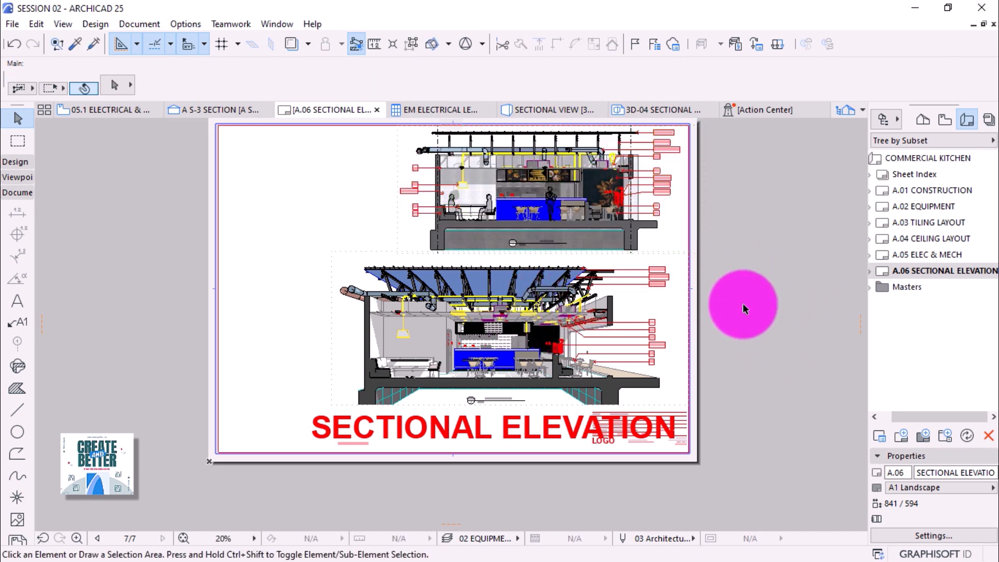
Shift the lower sectional drawing slightly to the right.
{"action": "left_click", "coordinate": [635, 281]}
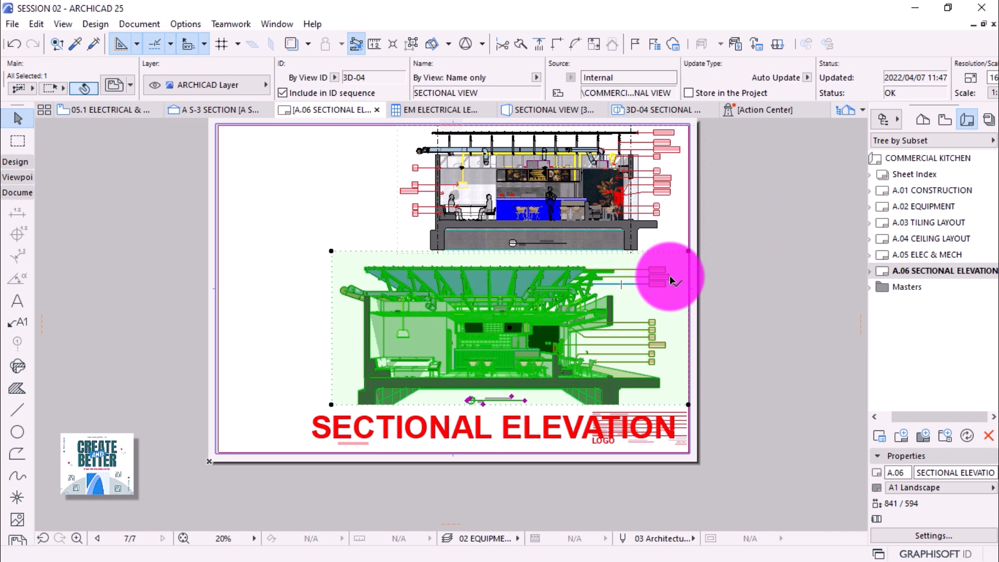
{"action": "left_click", "coordinate": [671, 282]}
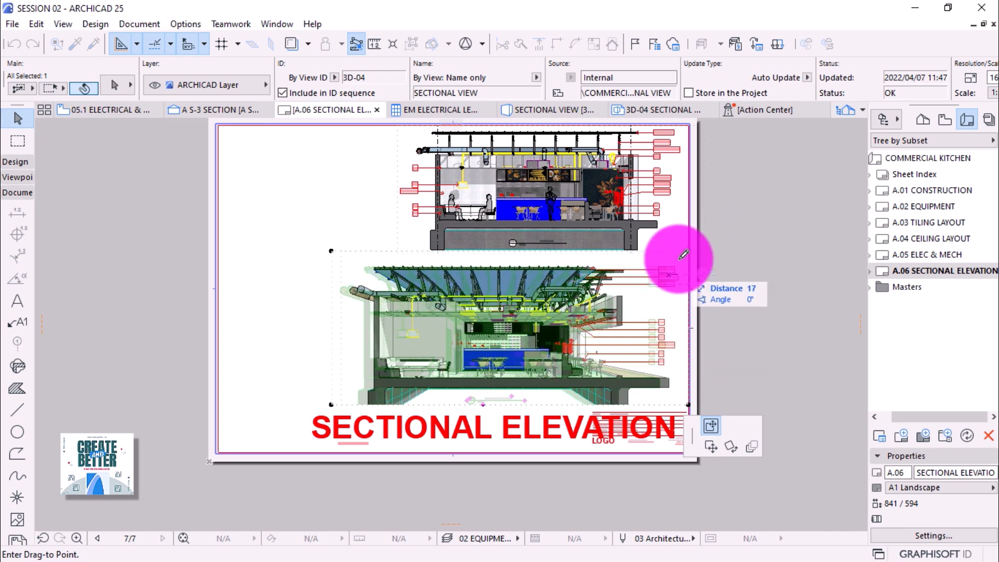
{"action": "left_click", "coordinate": [771, 208]}
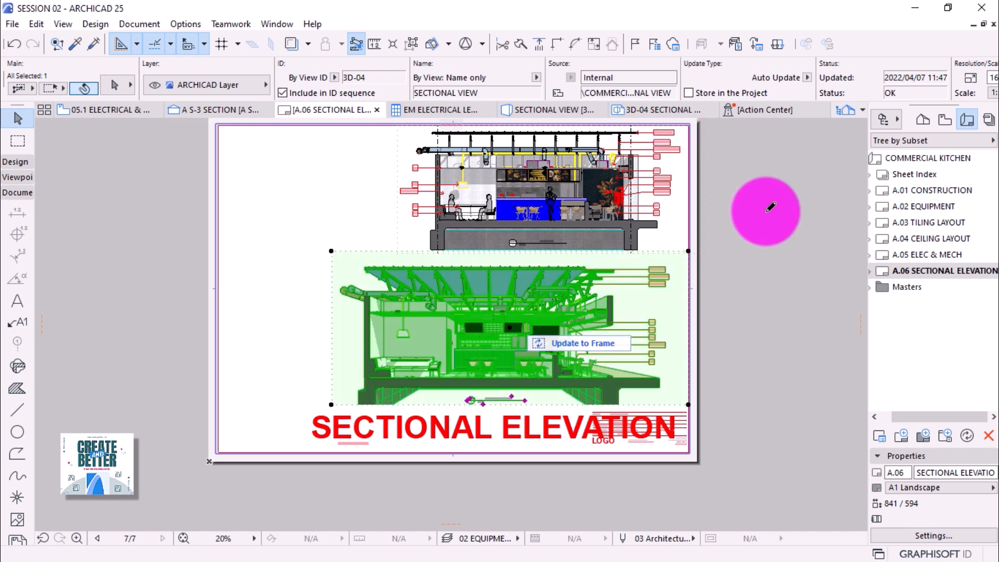
{"action": "left_click", "coordinate": [314, 280]}
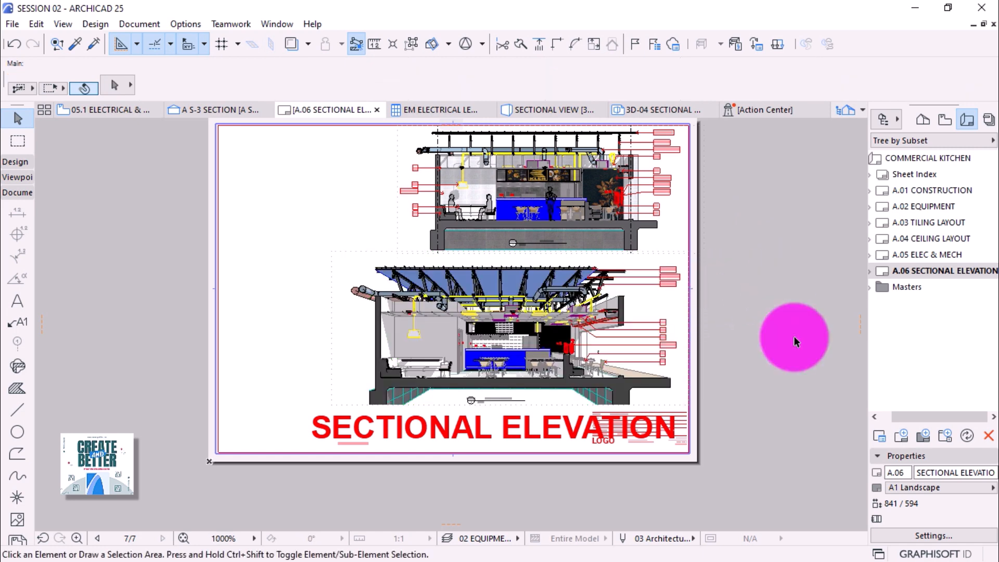
Marquee-select the drawings on the sheet and run the drawing update.
{"action": "left_click", "coordinate": [795, 341]}
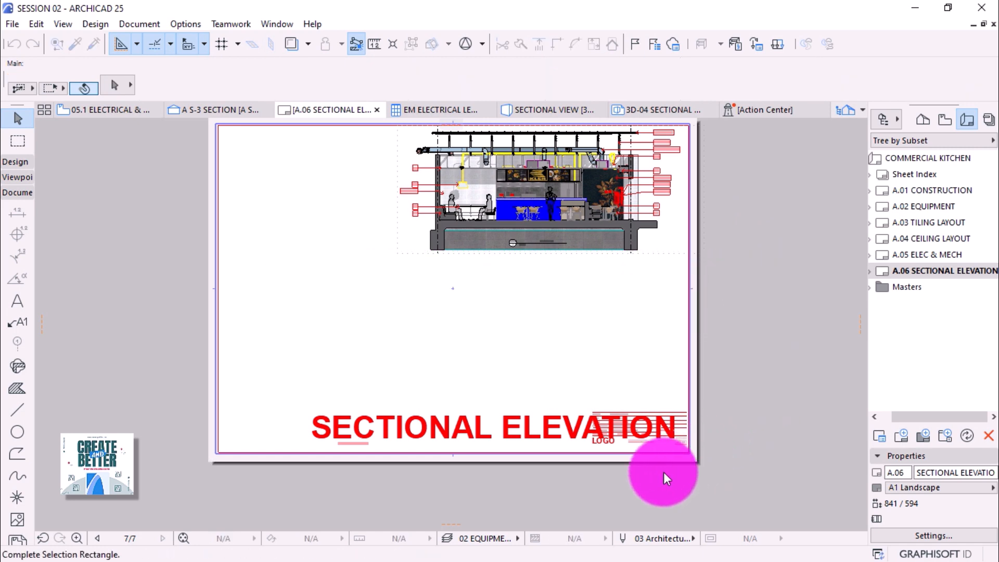
{"action": "scroll", "coordinate": [665, 472], "scroll_direction": "down", "scroll_amount": 1}
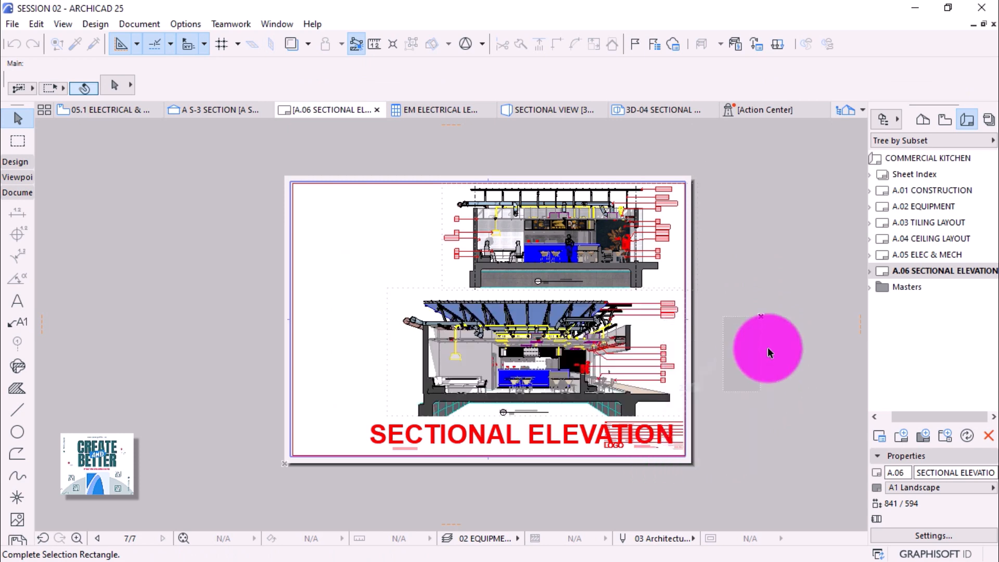
{"action": "left_click", "coordinate": [783, 330]}
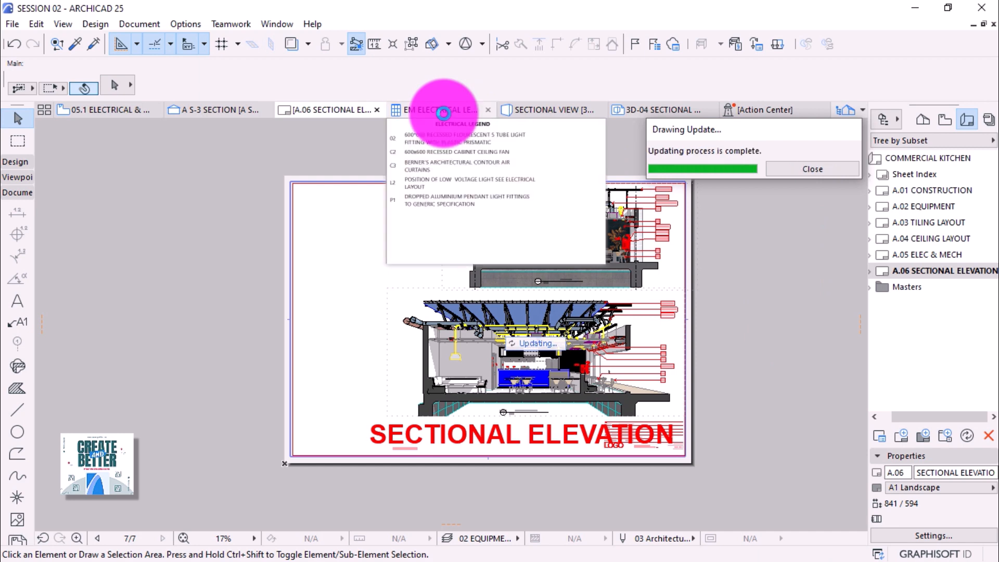
Open the Scheme Settings from the electrical legend schedule.
{"action": "left_click", "coordinate": [443, 113]}
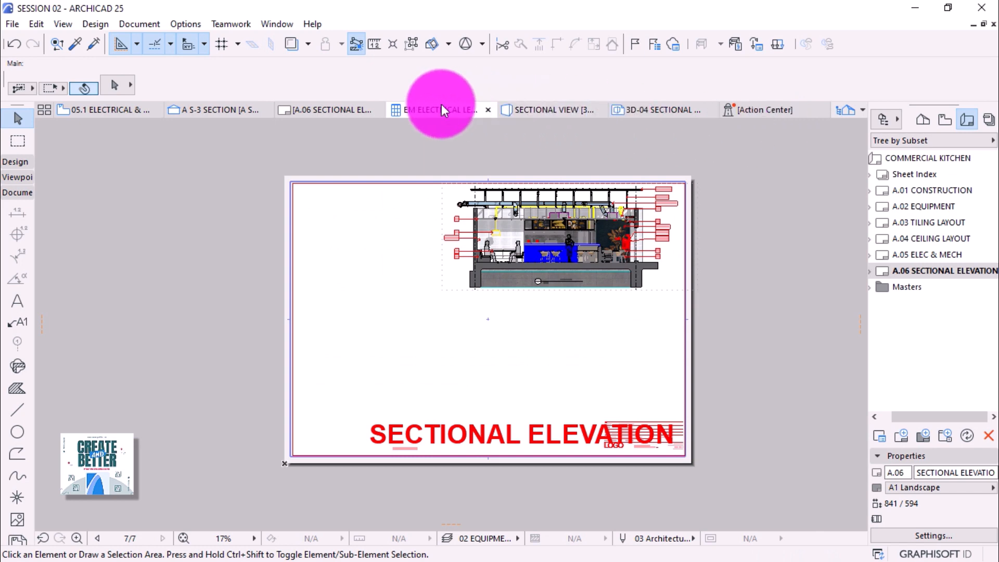
{"action": "mouse_move", "coordinate": [439, 106]}
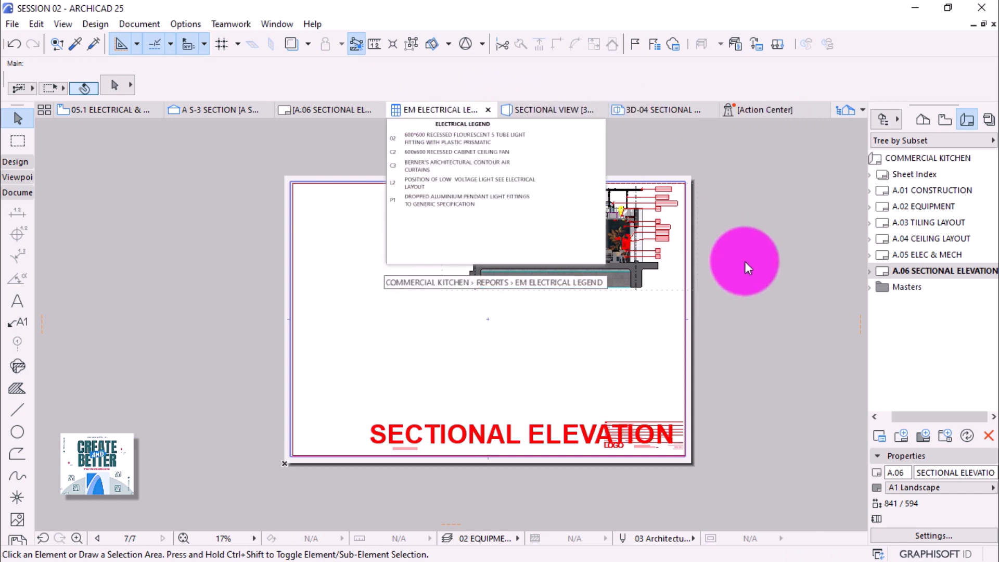
{"action": "left_click", "coordinate": [444, 107]}
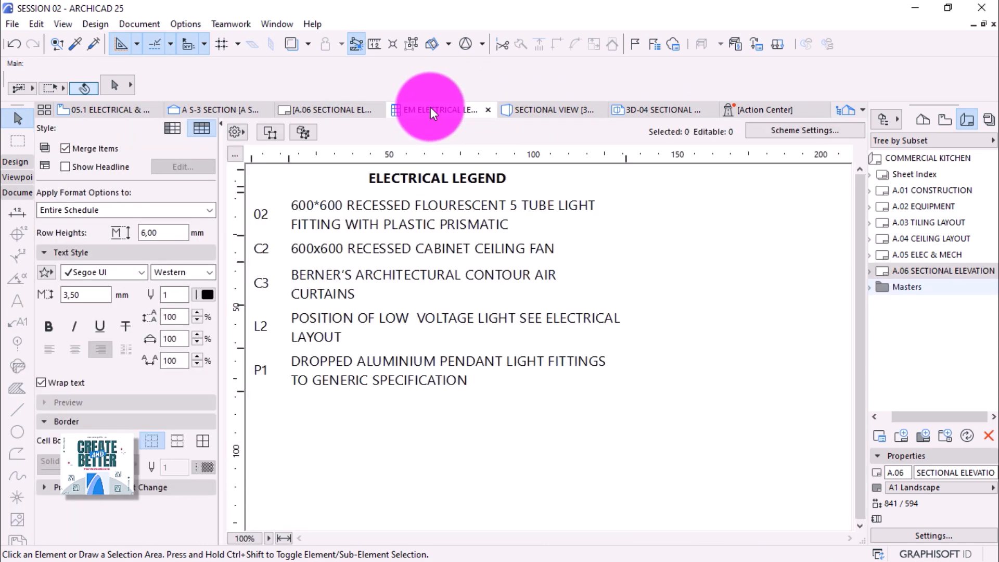
{"action": "left_click", "coordinate": [820, 130]}
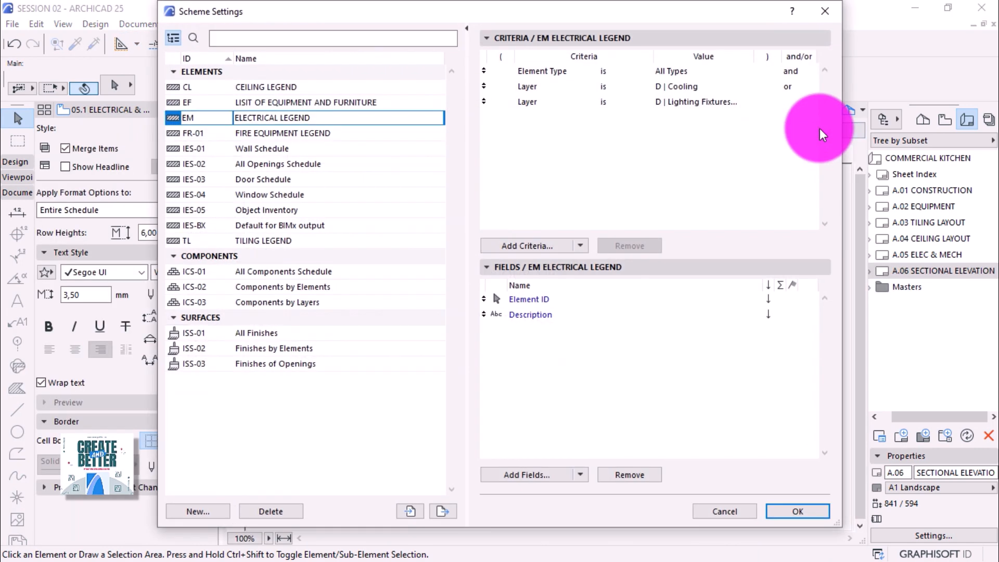
Start a new schedule scheme with ID ALL and name LIST OF ELEMENTS.
{"action": "left_click", "coordinate": [196, 512]}
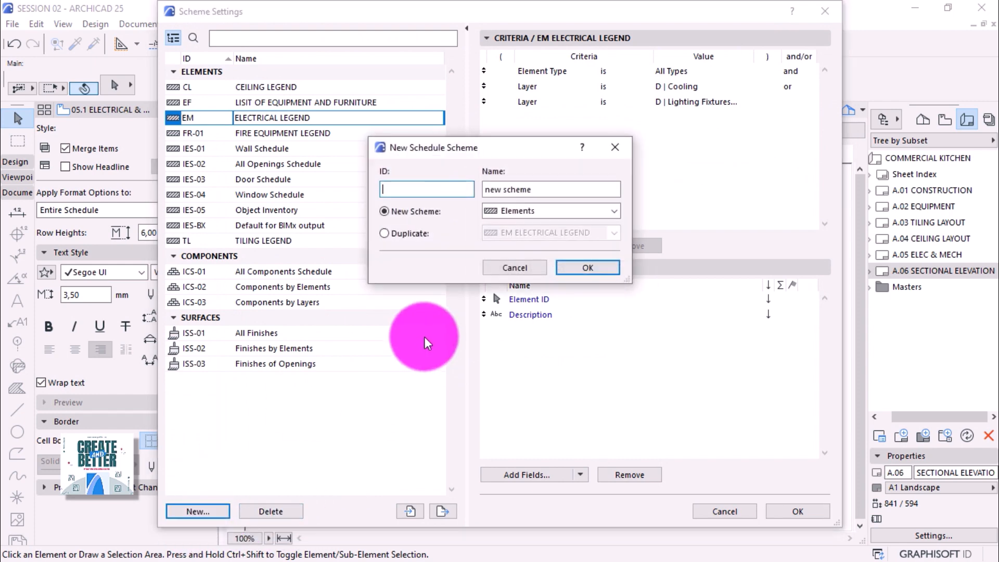
{"action": "type", "text": "ALL"}
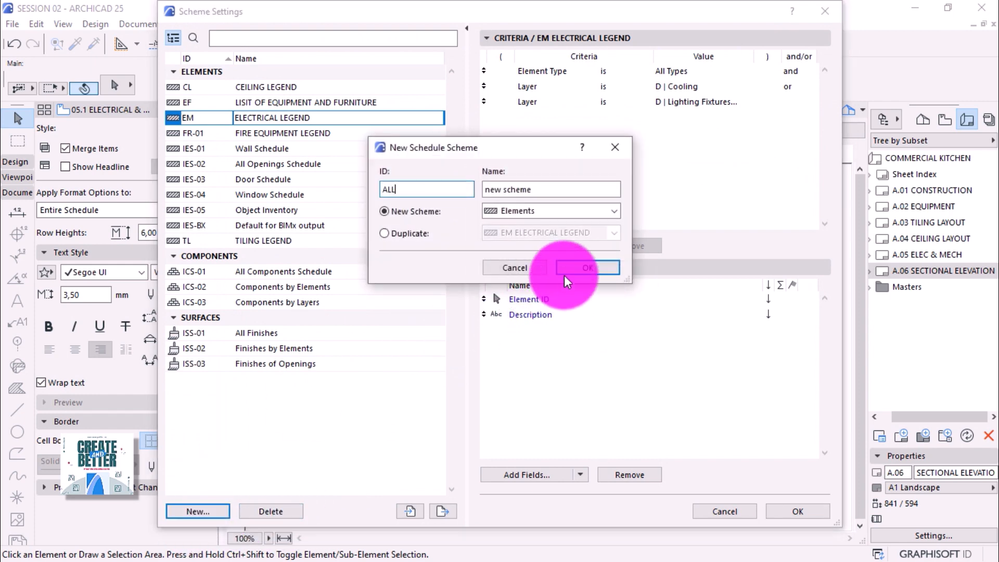
{"action": "left_click_drag", "start_coordinate": [559, 191], "coordinate": [480, 195]}
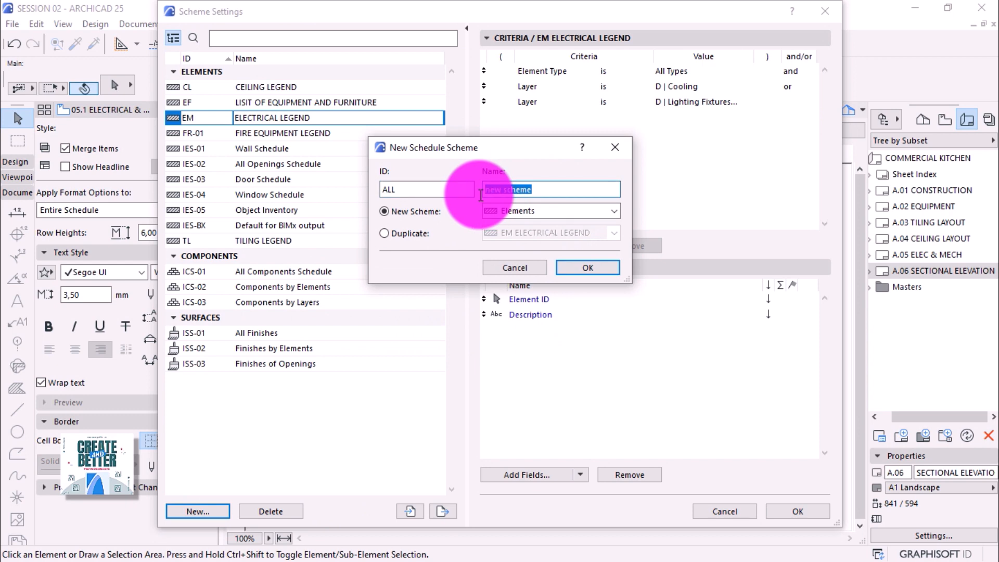
{"action": "type", "text": "ELEMENTS"}
{"action": "left_click_drag", "start_coordinate": [562, 189], "coordinate": [433, 189]}
{"action": "type", "text": "LIST "}
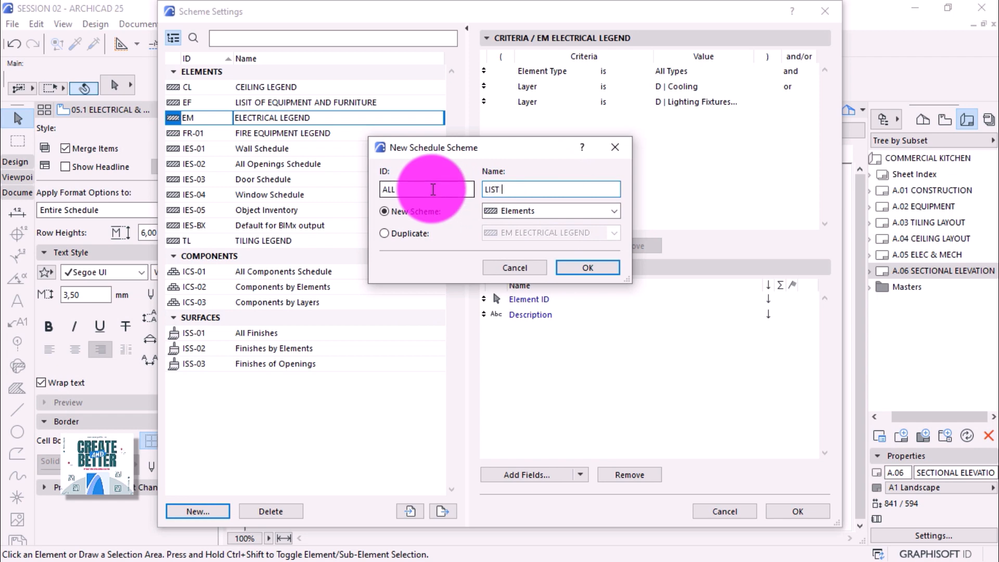
{"action": "type", "text": "OF ELEMENTS"}
Create the LIST OF ELEMENTS scheme and set its Element Type criterion to Object.
{"action": "left_click", "coordinate": [569, 267]}
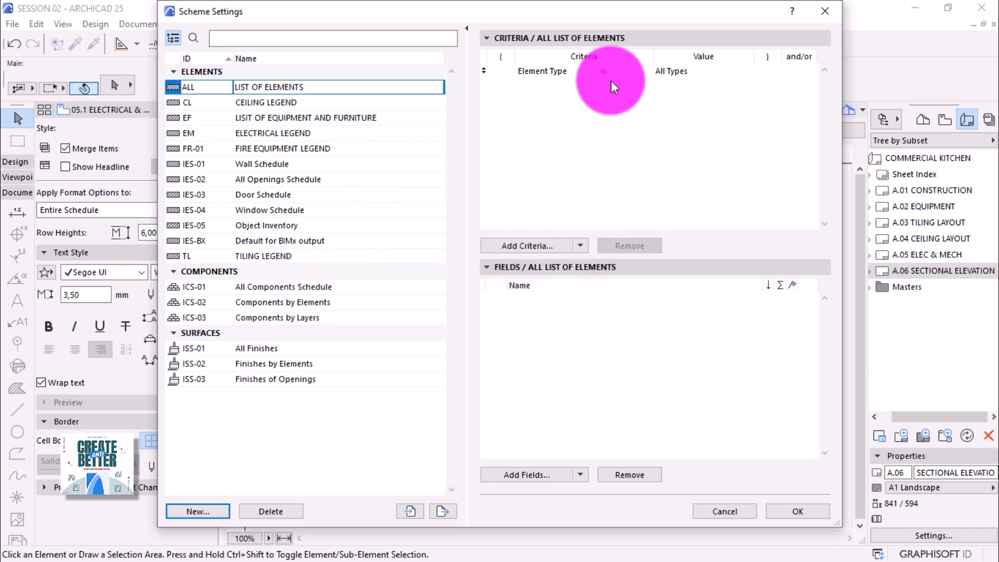
{"action": "left_click", "coordinate": [680, 73]}
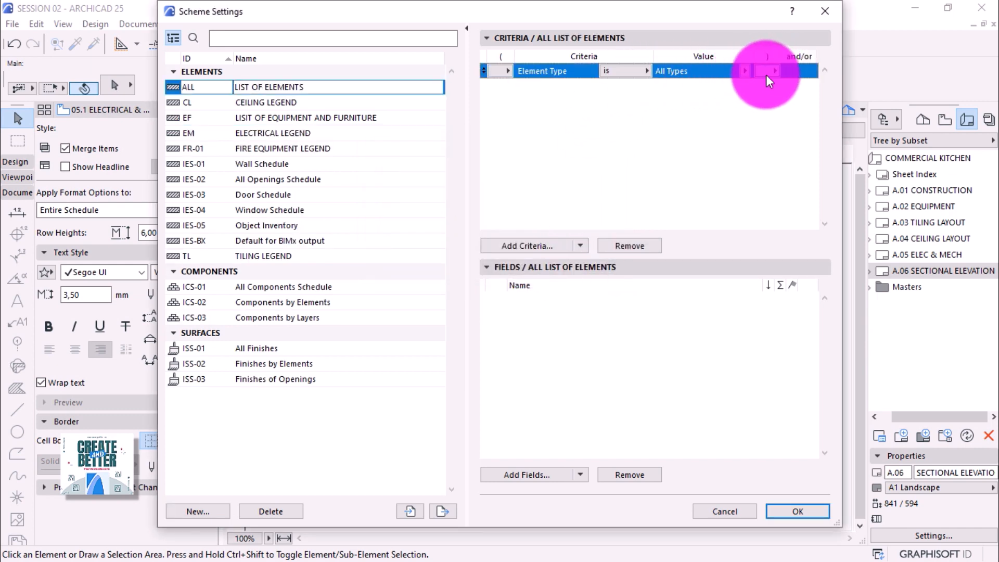
{"action": "left_click", "coordinate": [746, 71]}
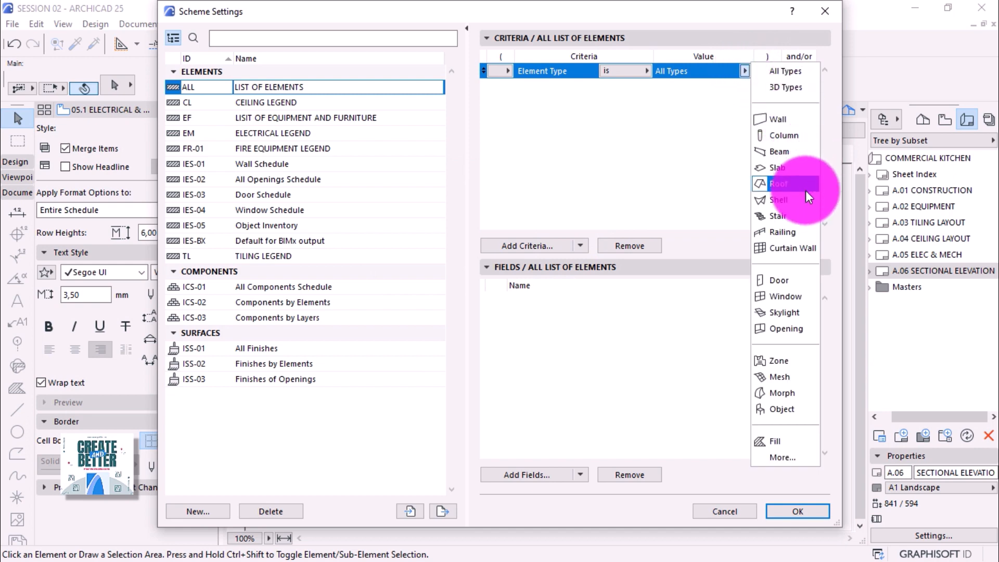
{"action": "left_click", "coordinate": [788, 409]}
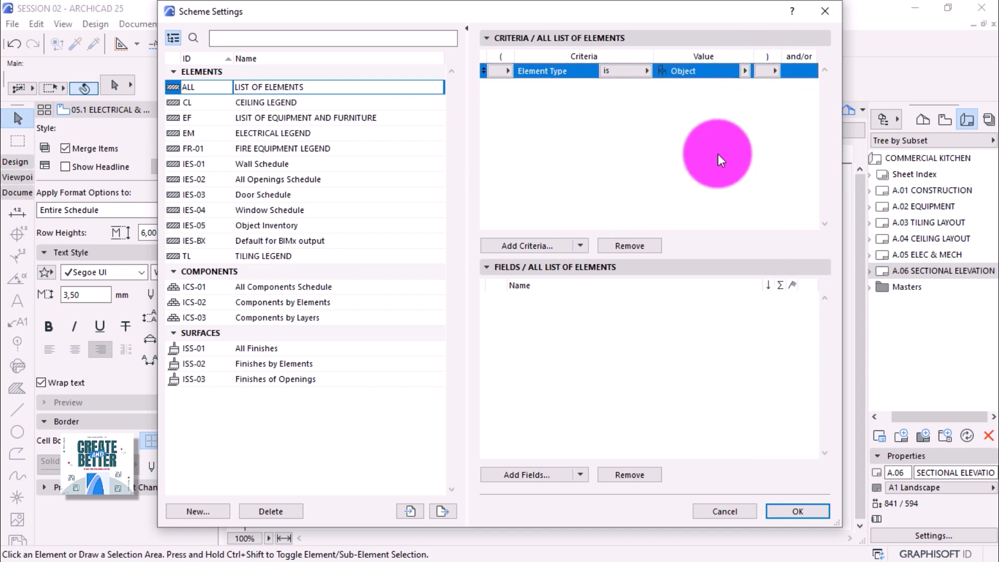
Add the PRODUCT INFO Description property as a schedule field.
{"action": "left_click", "coordinate": [523, 286]}
{"action": "left_click", "coordinate": [540, 475]}
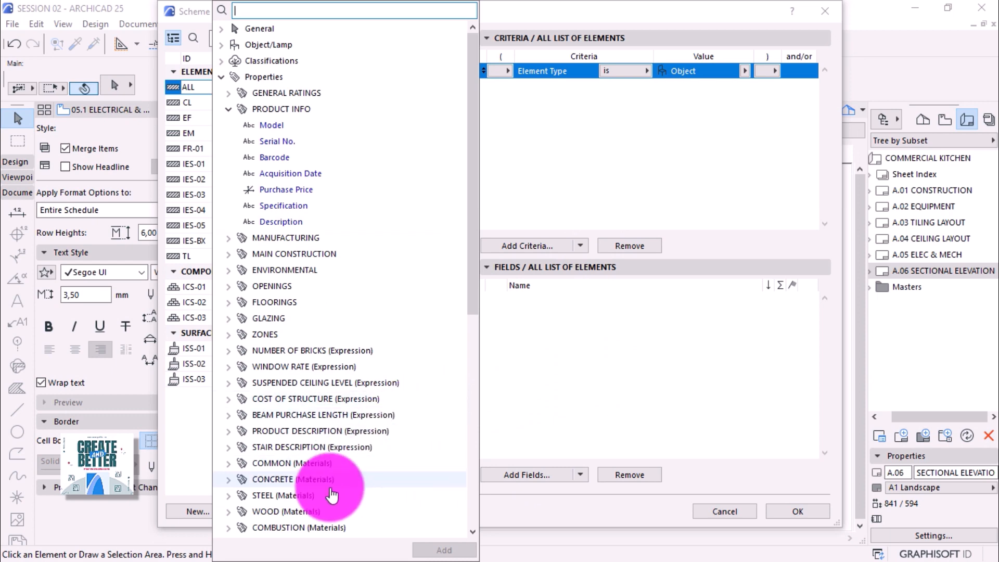
{"action": "scroll", "coordinate": [312, 497], "scroll_direction": "down", "scroll_amount": 5}
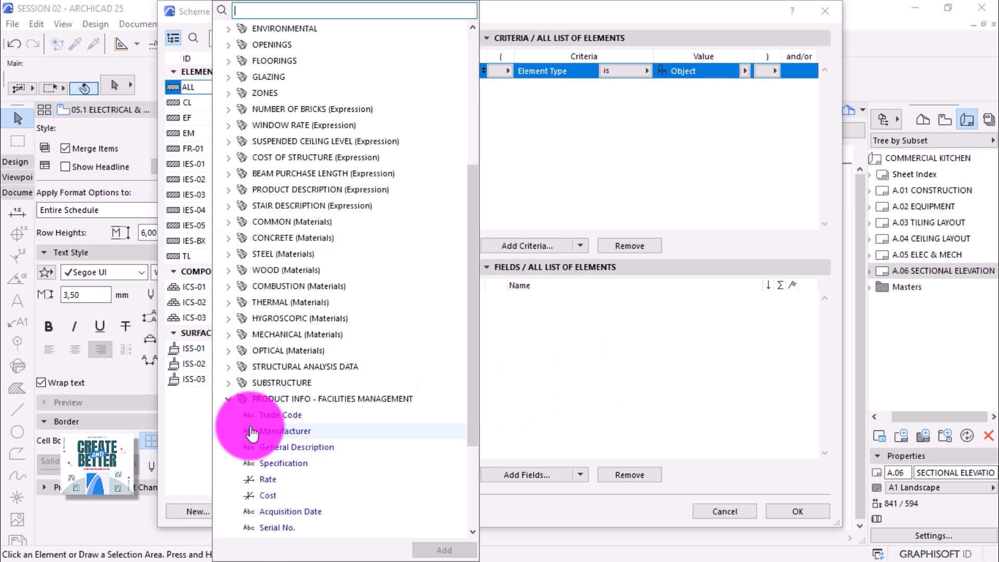
{"action": "left_click", "coordinate": [228, 399]}
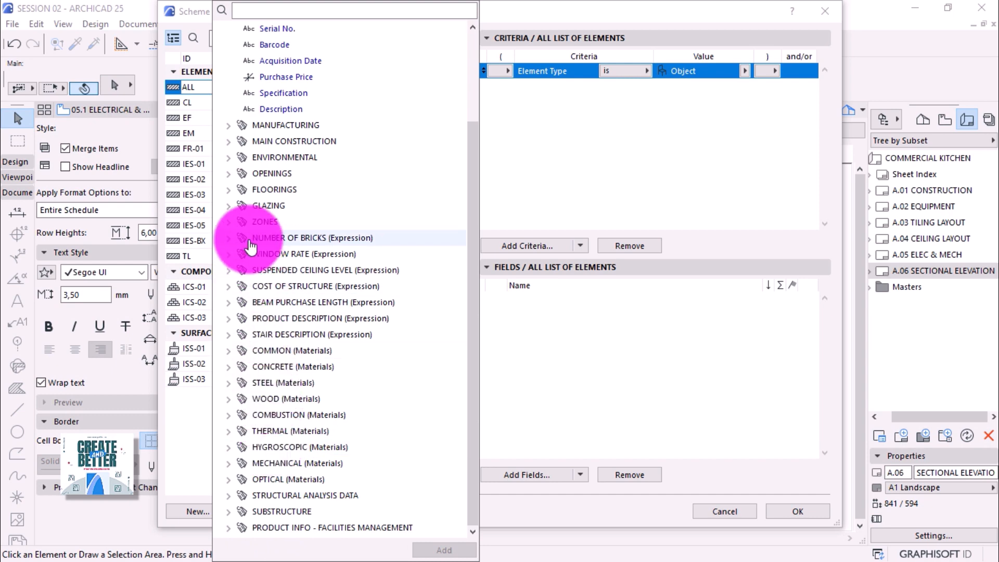
{"action": "scroll", "coordinate": [250, 245], "scroll_direction": "up", "scroll_amount": 2}
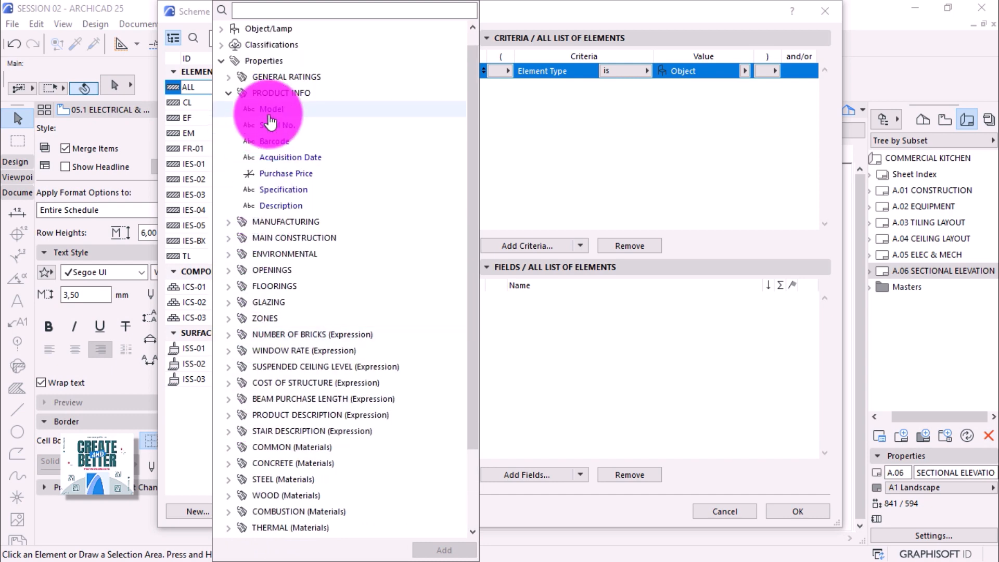
{"action": "left_click", "coordinate": [281, 206]}
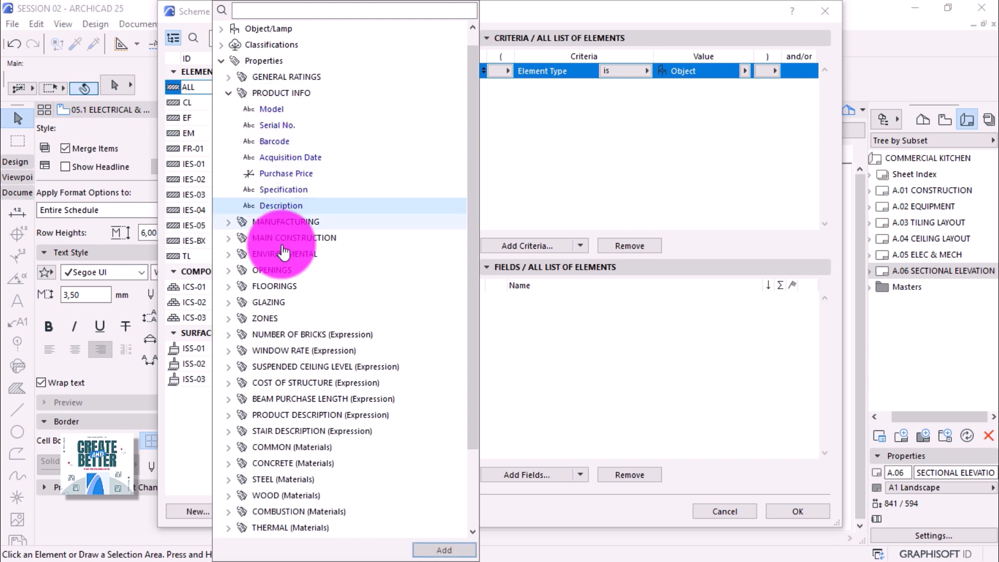
{"action": "left_click", "coordinate": [446, 550]}
{"action": "left_click", "coordinate": [627, 371]}
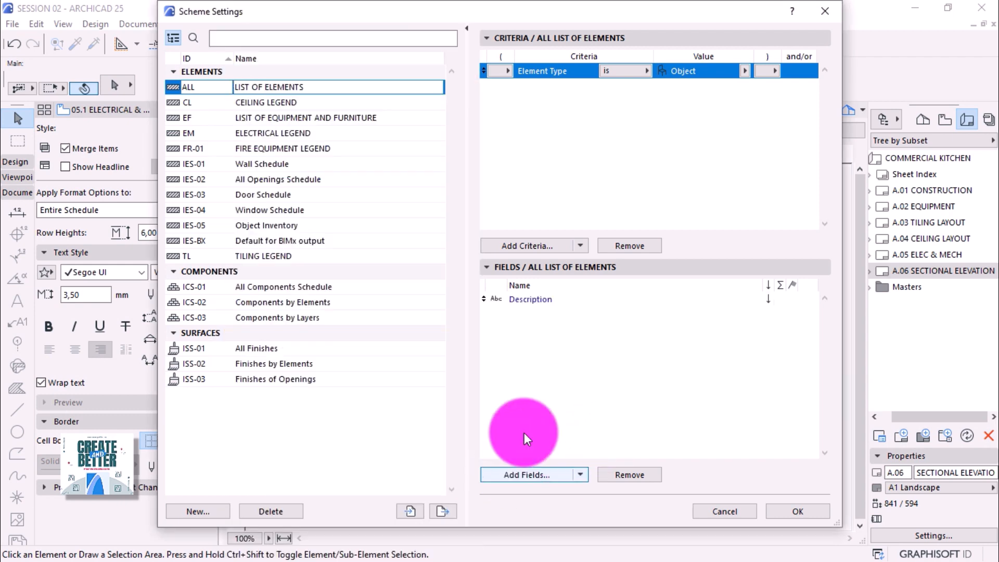
Add Element ID as a field and move it above Description.
{"action": "left_click", "coordinate": [525, 474]}
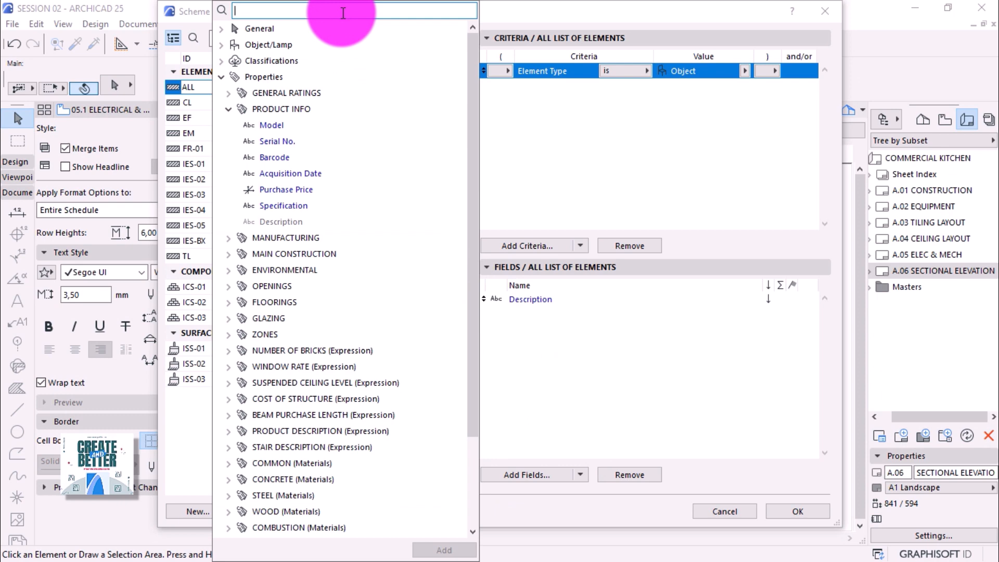
{"action": "type", "text": "ID"}
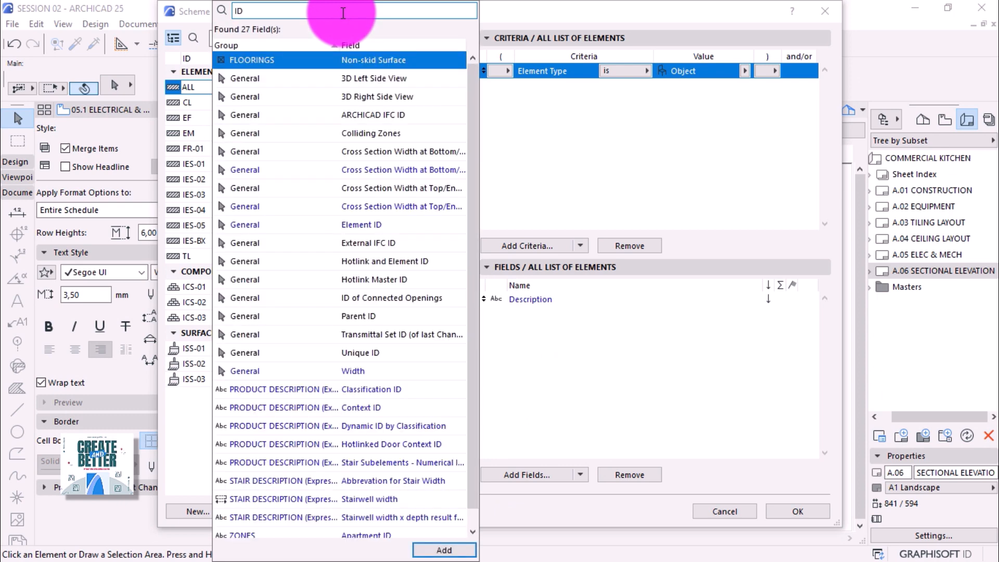
{"action": "left_click", "coordinate": [351, 223]}
{"action": "left_click", "coordinate": [432, 551]}
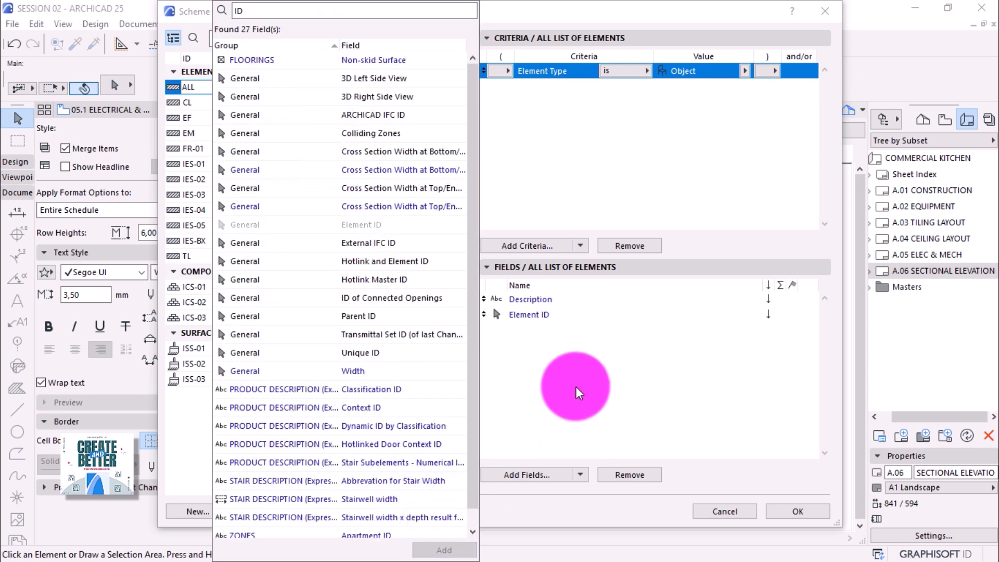
{"action": "left_click", "coordinate": [575, 386]}
{"action": "left_click_drag", "start_coordinate": [484, 315], "coordinate": [483, 299]}
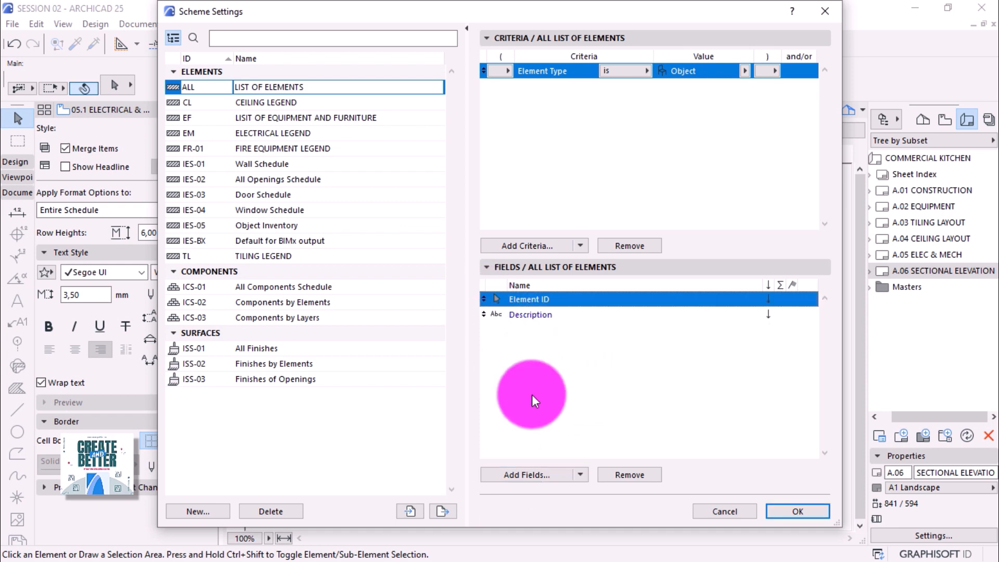
Display the LIST OF ELEMENTS schedule, widen the Description column and toggle text wrapping.
{"action": "left_click", "coordinate": [779, 511]}
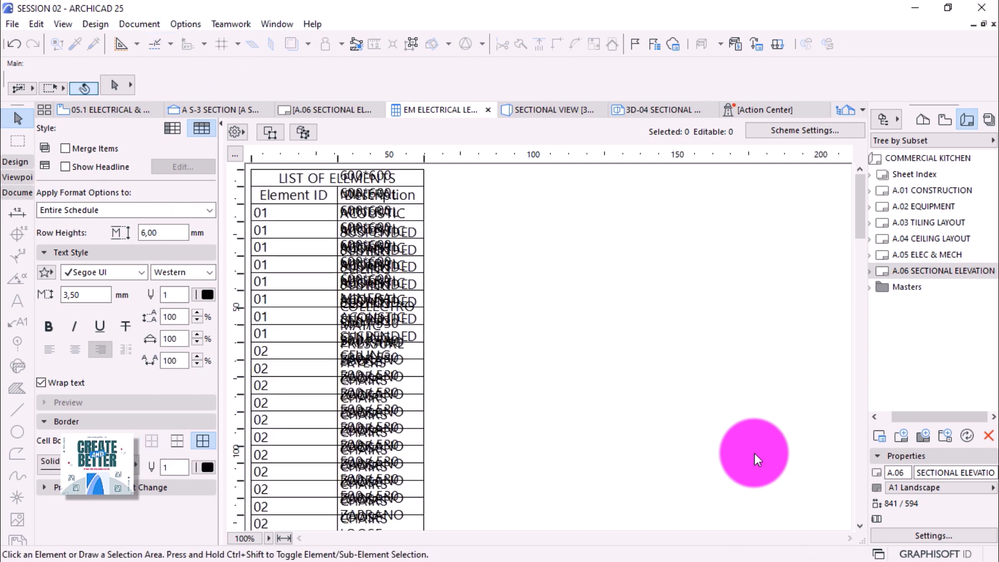
{"action": "left_click", "coordinate": [397, 265]}
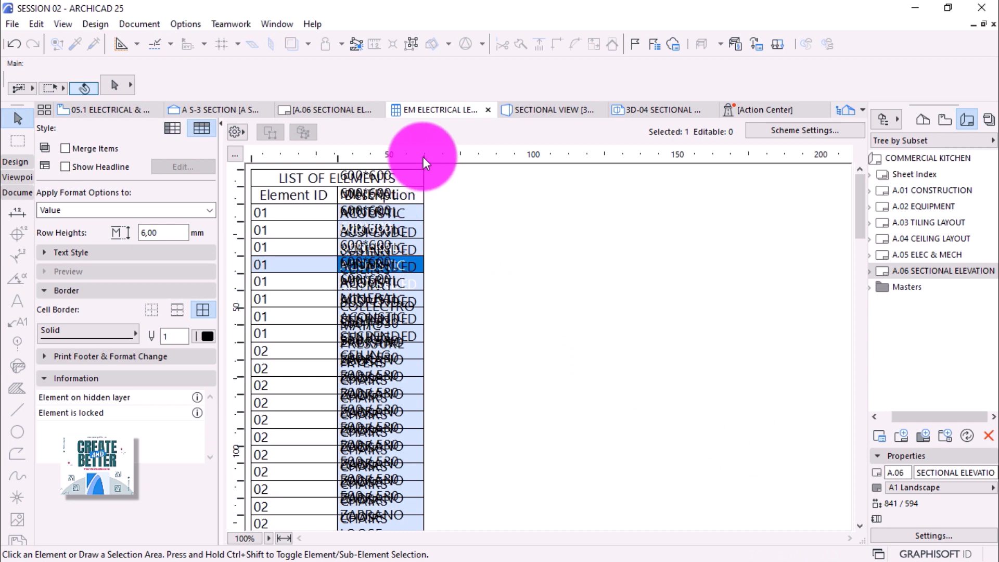
{"action": "left_click_drag", "start_coordinate": [424, 156], "coordinate": [675, 169]}
{"action": "left_click", "coordinate": [55, 268]}
{"action": "left_click", "coordinate": [60, 254]}
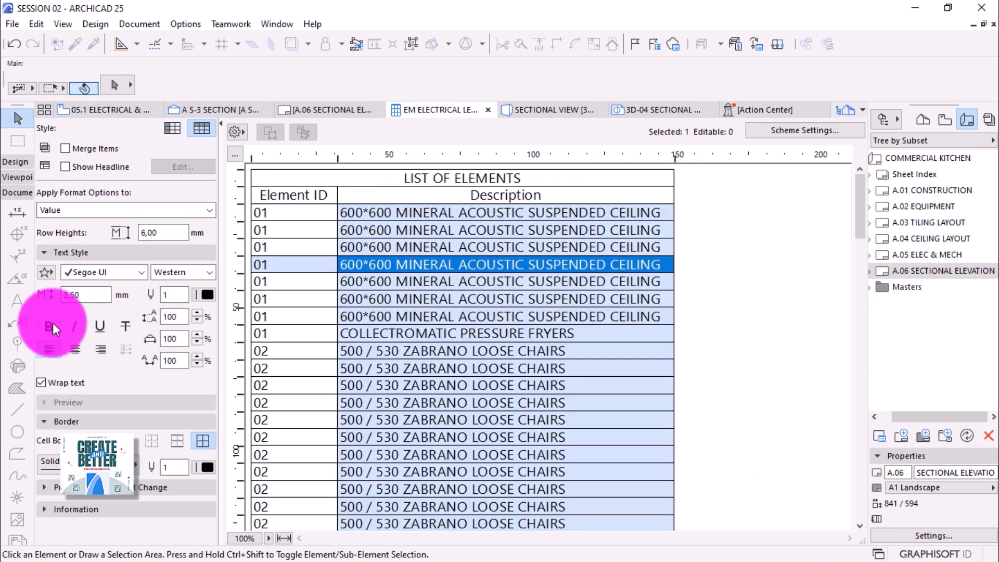
{"action": "left_click", "coordinate": [41, 382]}
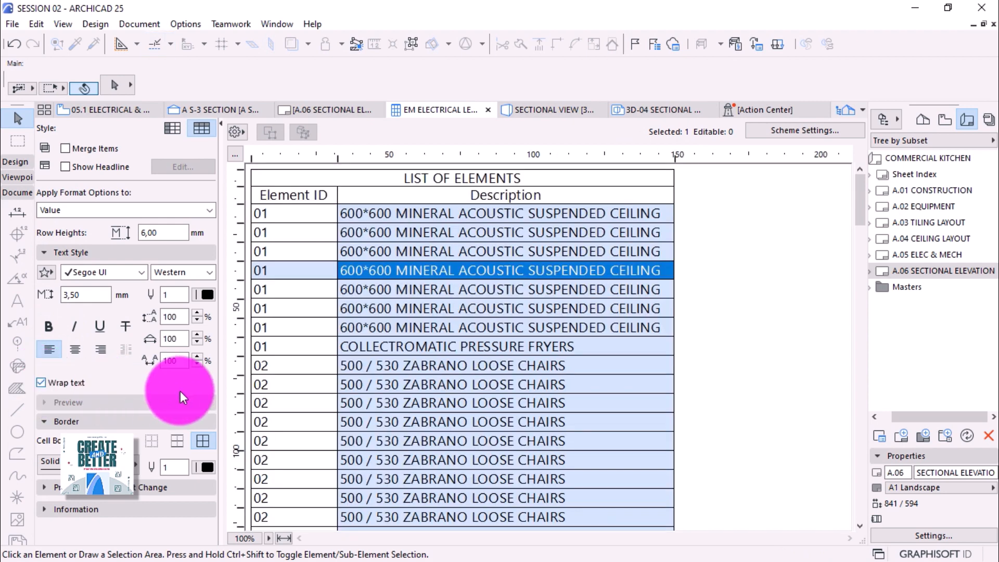
{"action": "left_click", "coordinate": [750, 313]}
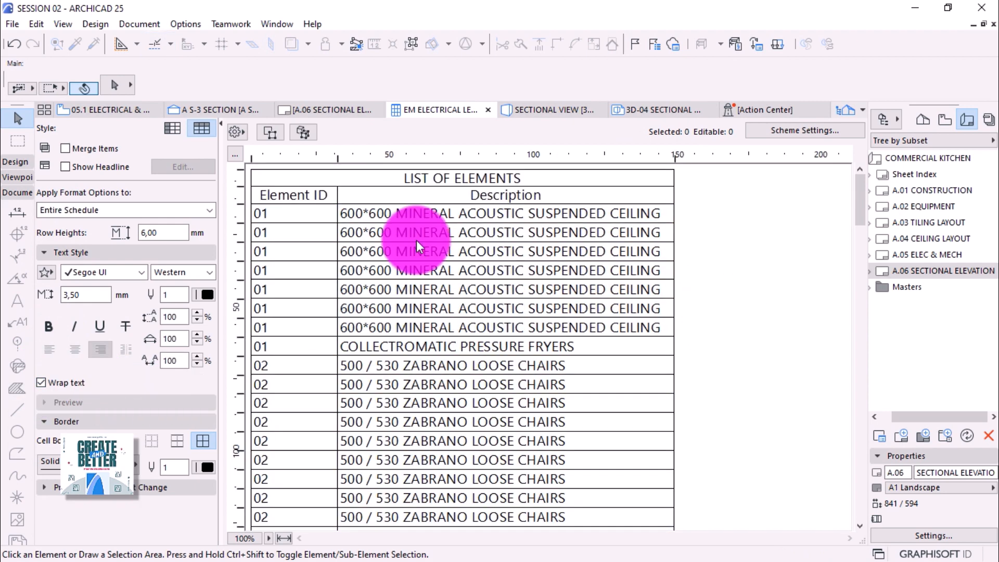
Delete the Description and Element ID column header texts.
{"action": "left_click", "coordinate": [424, 195]}
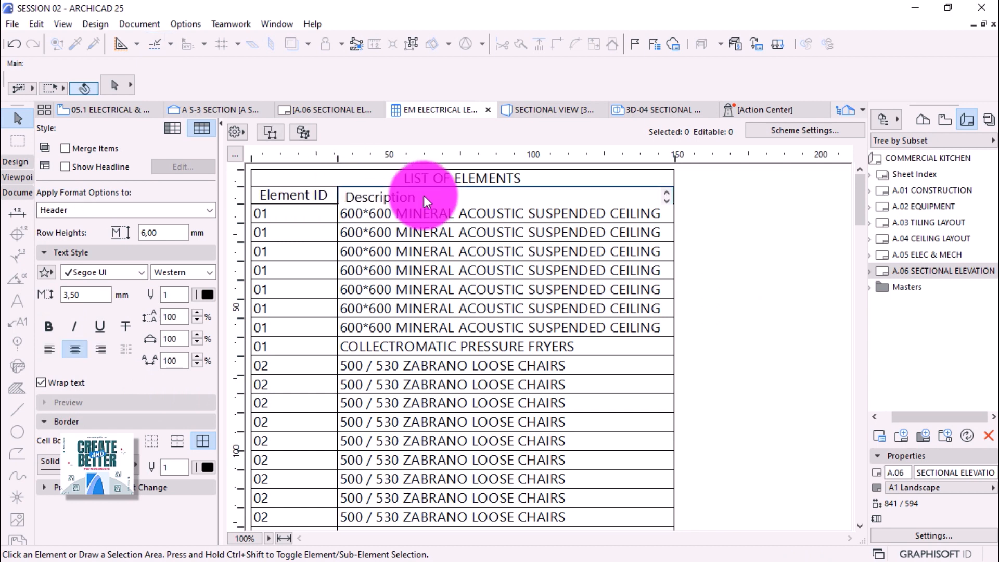
{"action": "key", "text": "Delete"}
{"action": "key", "text": "Delete"}
{"action": "key", "text": "Delete"}
{"action": "key", "text": "Delete"}
{"action": "key", "text": "Delete"}
{"action": "key", "text": "Delete"}
{"action": "key", "text": "Delete"}
{"action": "key", "text": "Delete"}
{"action": "key", "text": "Delete"}
{"action": "key", "text": "Delete"}
{"action": "key", "text": "Delete"}
{"action": "left_click", "coordinate": [326, 198]}
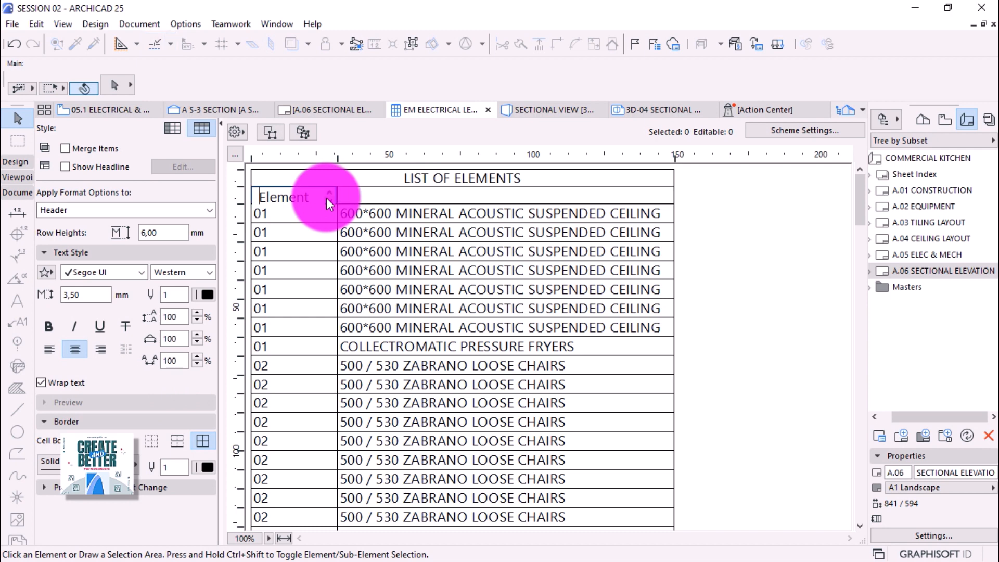
{"action": "key", "text": "Delete"}
{"action": "key", "text": "Delete"}
{"action": "key", "text": "Delete"}
{"action": "key", "text": "Delete"}
{"action": "key", "text": "Delete"}
{"action": "key", "text": "Delete"}
{"action": "key", "text": "Delete"}
{"action": "key", "text": "Delete"}
{"action": "key", "text": "Delete"}
{"action": "key", "text": "Delete"}
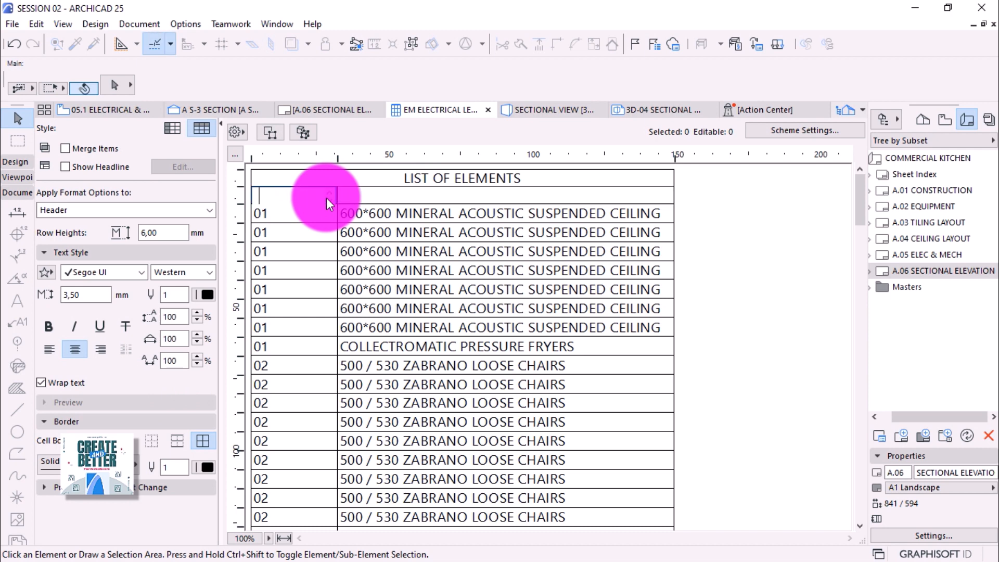
Merge duplicate rows in the schedule and remove its cell borders.
{"action": "left_click", "coordinate": [64, 149]}
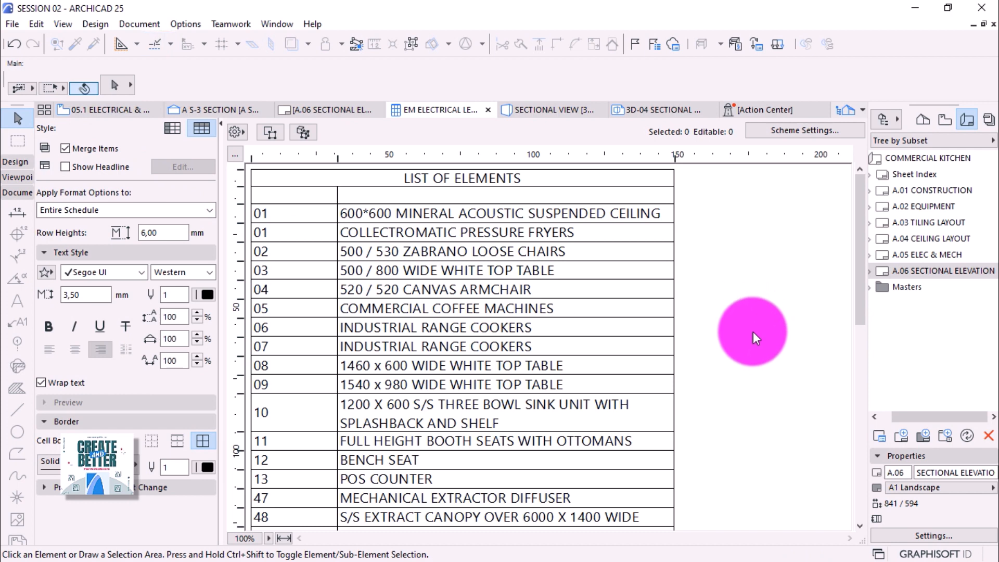
{"action": "left_click_drag", "start_coordinate": [863, 185], "coordinate": [866, 397]}
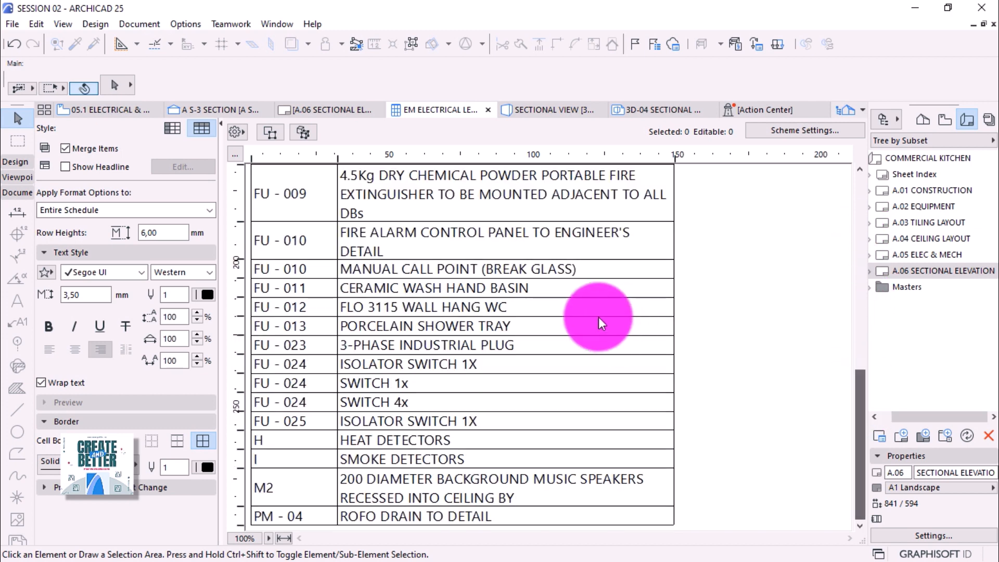
{"action": "left_click", "coordinate": [290, 311]}
{"action": "left_click", "coordinate": [148, 444]}
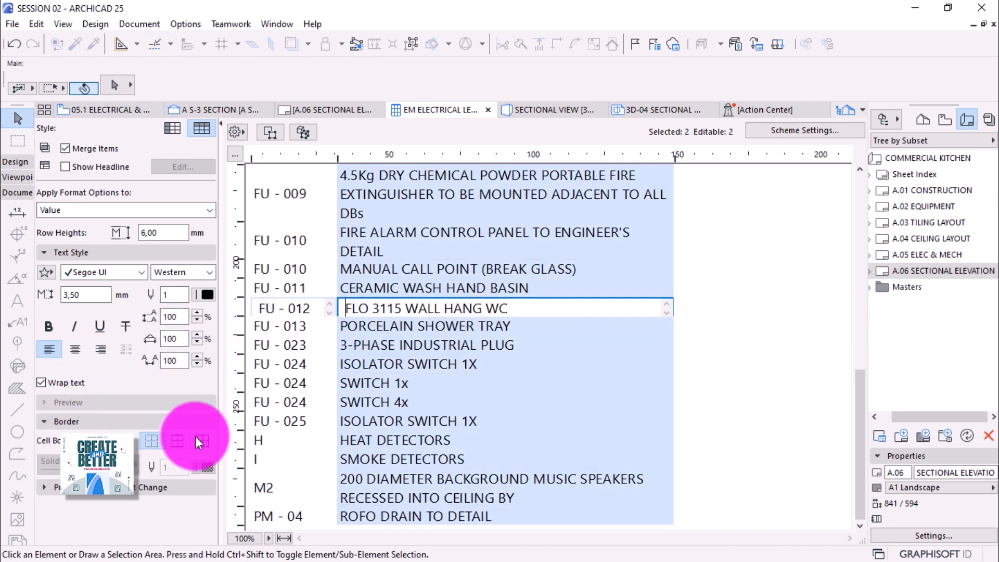
{"action": "scroll", "coordinate": [761, 326], "scroll_direction": "up", "scroll_amount": 10}
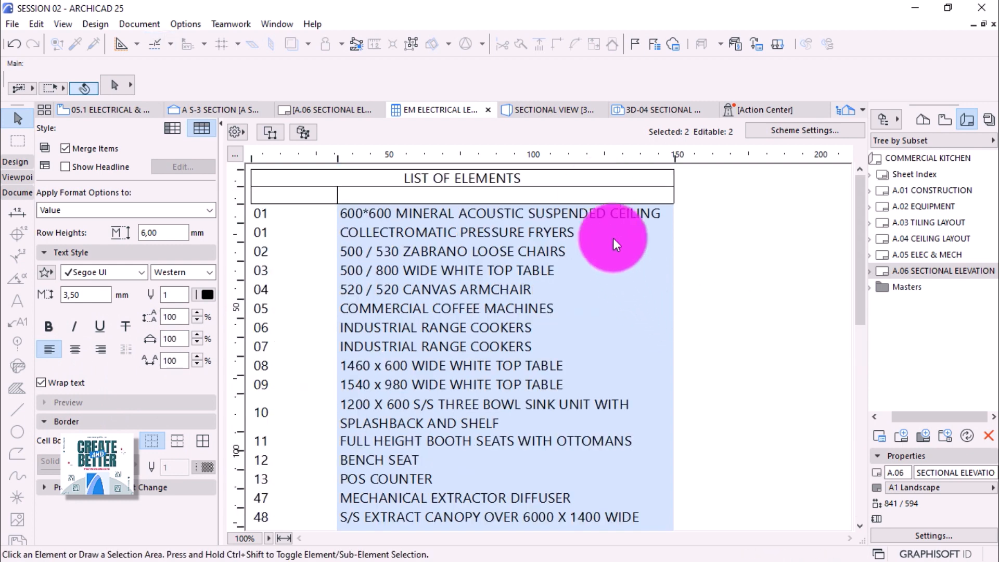
Make the LIST OF ELEMENTS title bold and centred, and narrow the code column.
{"action": "left_click", "coordinate": [598, 194]}
{"action": "left_click", "coordinate": [152, 441]}
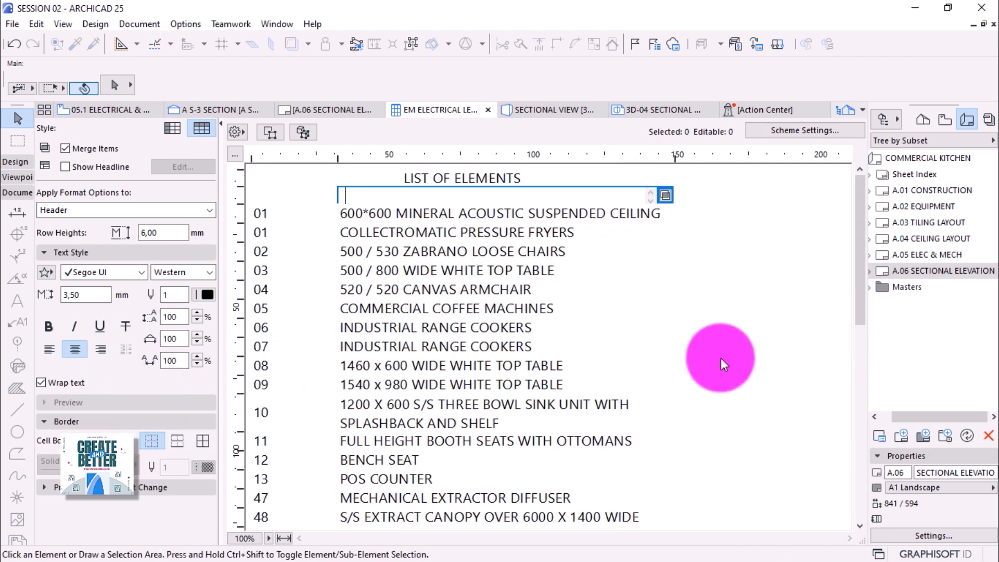
{"action": "left_click", "coordinate": [498, 177]}
{"action": "left_click_drag", "start_coordinate": [498, 177], "coordinate": [234, 176]}
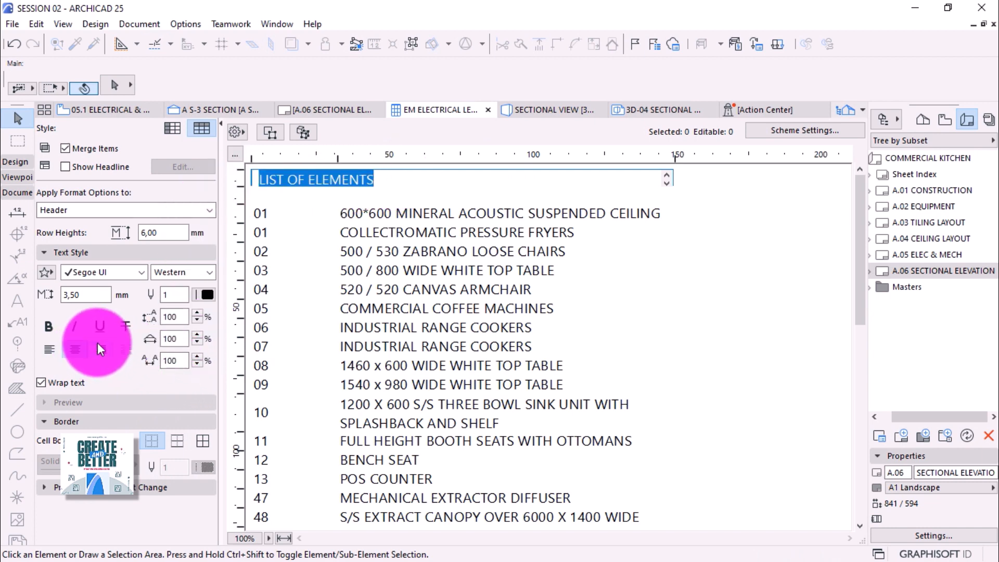
{"action": "left_click", "coordinate": [49, 328]}
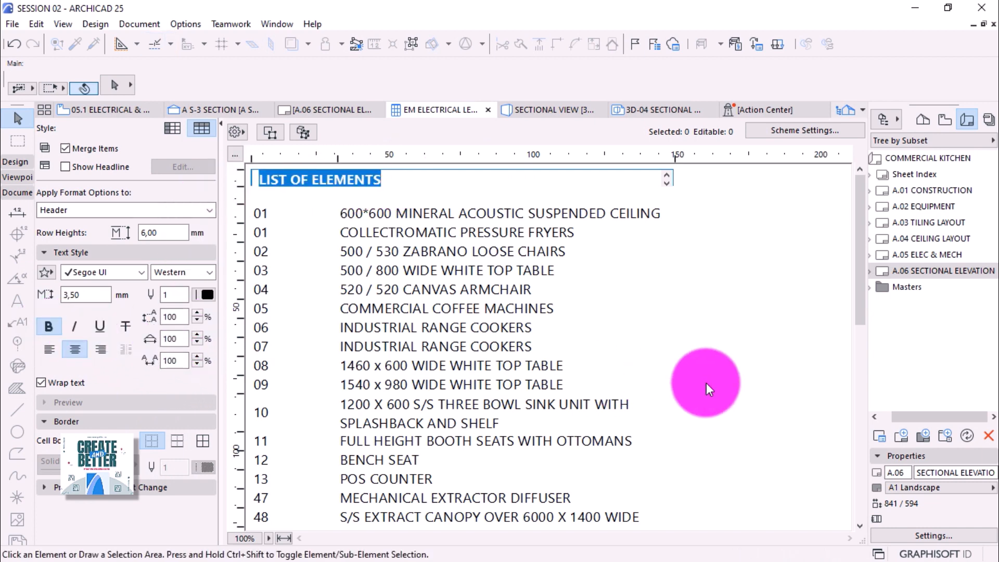
{"action": "left_click", "coordinate": [734, 380]}
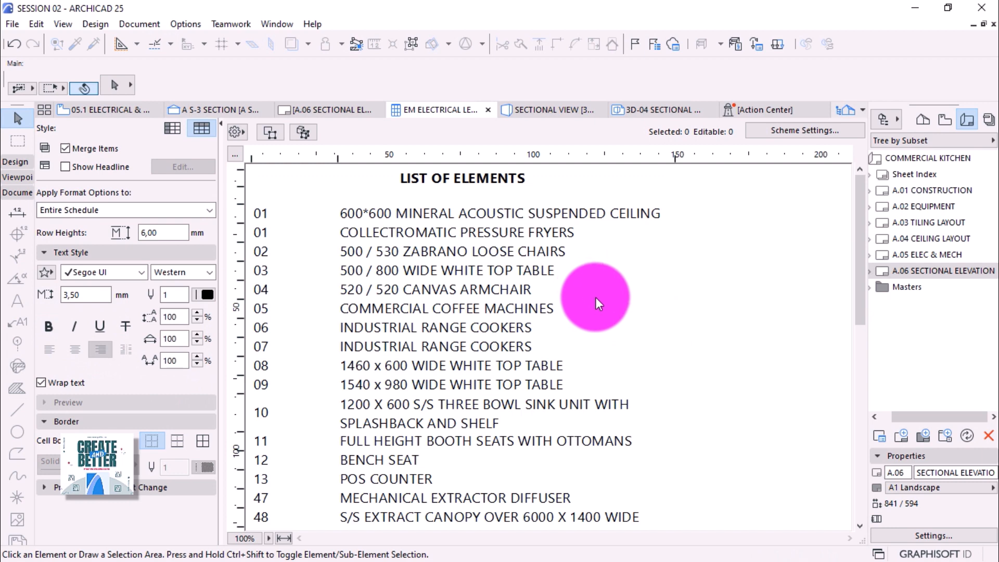
{"action": "scroll", "coordinate": [595, 298], "scroll_direction": "down", "scroll_amount": 10}
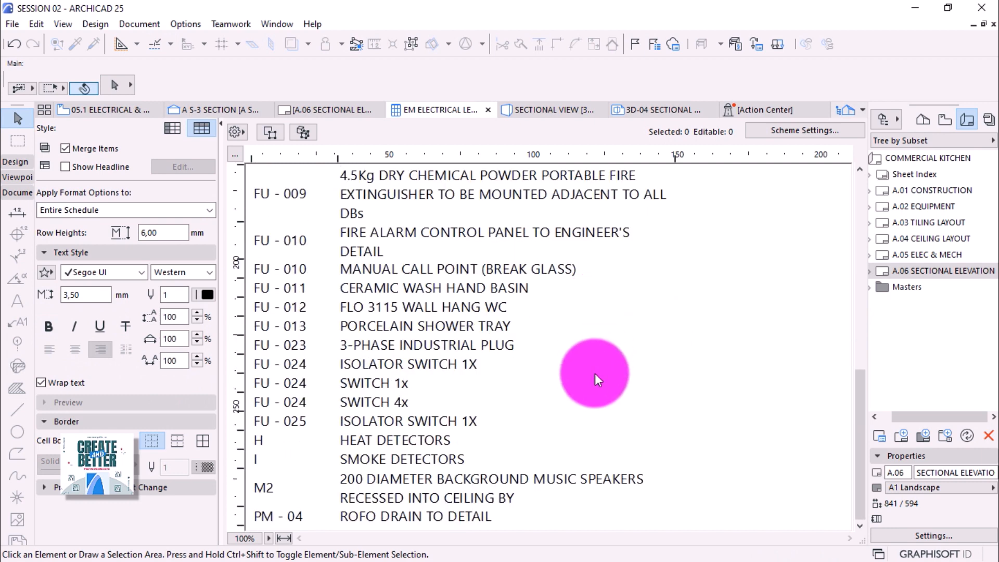
{"action": "scroll", "coordinate": [595, 373], "scroll_direction": "up", "scroll_amount": 5}
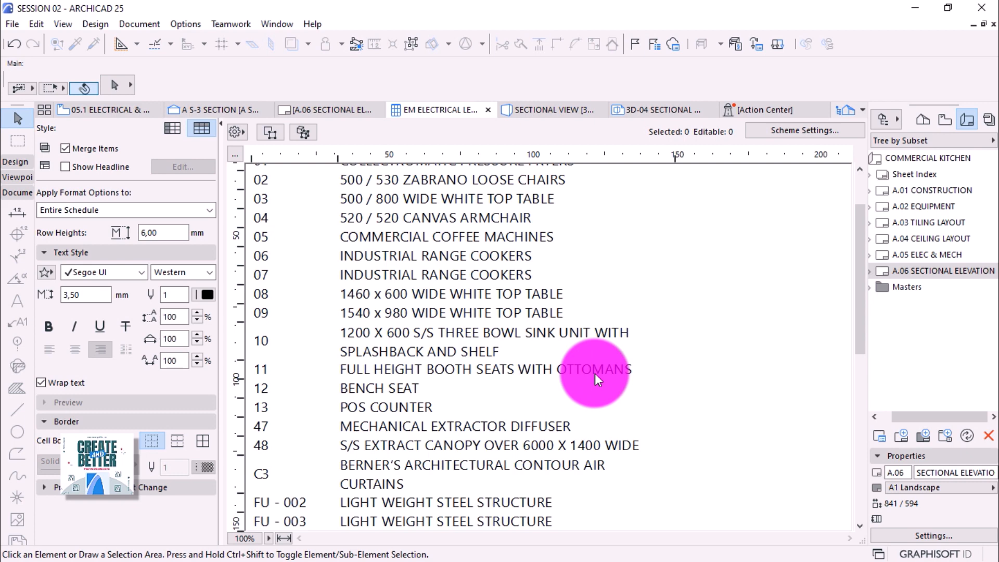
{"action": "scroll", "coordinate": [595, 374], "scroll_direction": "up", "scroll_amount": 3}
{"action": "scroll", "coordinate": [530, 319], "scroll_direction": "down", "scroll_amount": 10}
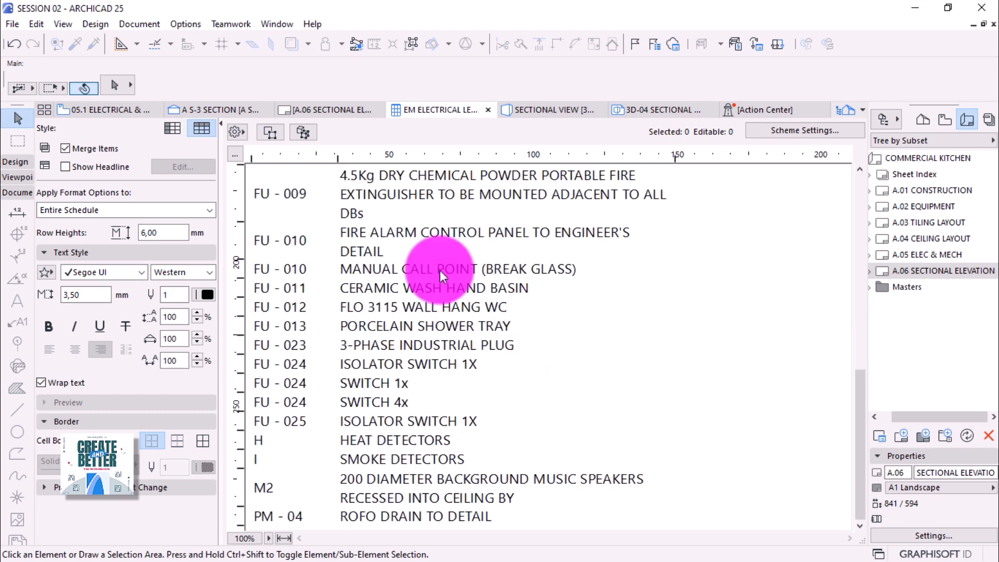
{"action": "left_click_drag", "start_coordinate": [339, 161], "coordinate": [325, 161]}
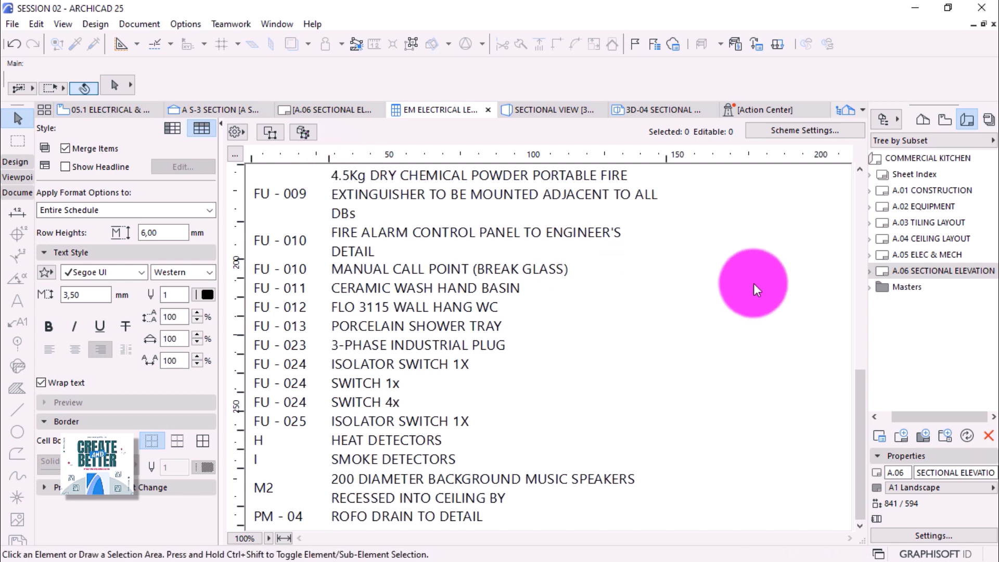
Show the View Map and widen the Navigator to read view names.
{"action": "left_click", "coordinate": [940, 124]}
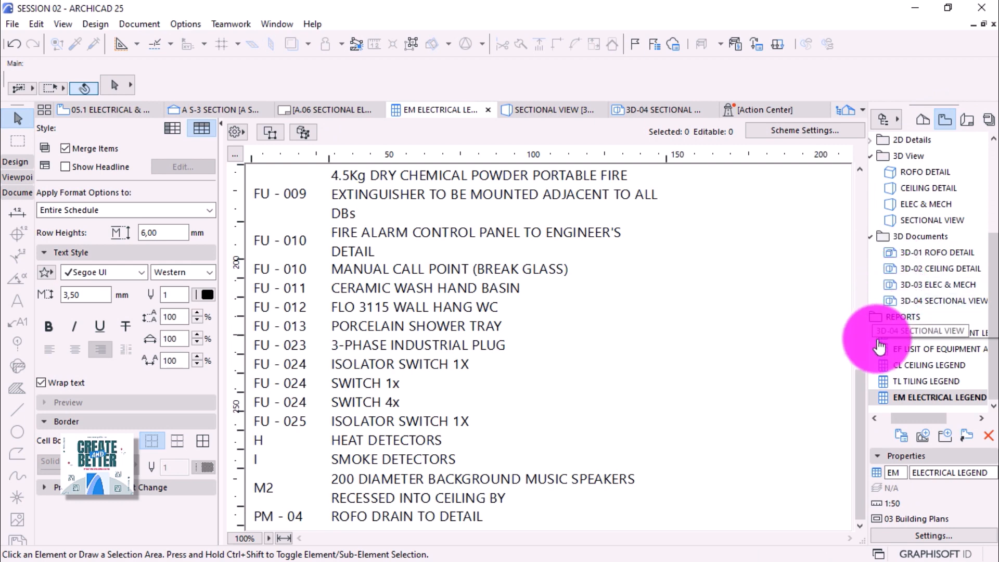
{"action": "left_click_drag", "start_coordinate": [865, 392], "coordinate": [844, 391]}
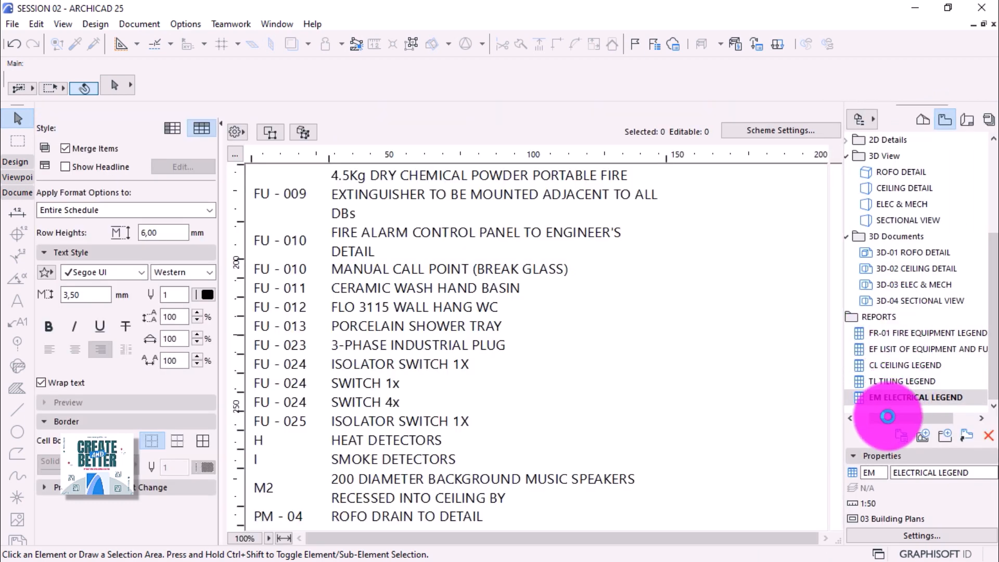
{"action": "left_click_drag", "start_coordinate": [889, 416], "coordinate": [882, 418]}
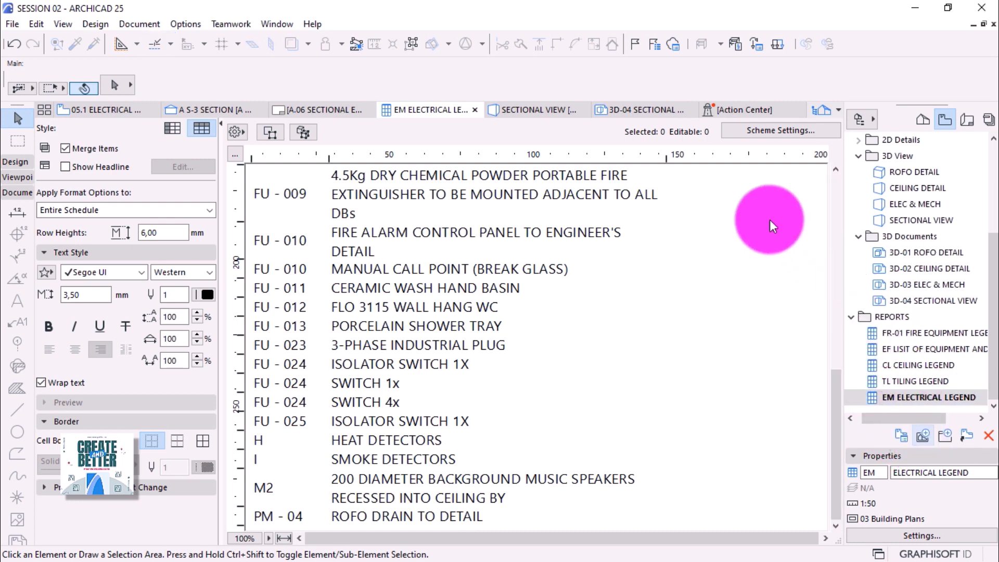
Save the schedule as view ALL LIST OF ELEMENTS with layer combination 0.0 ALL, then open layout A.06.
{"action": "key", "text": "alt+F7"}
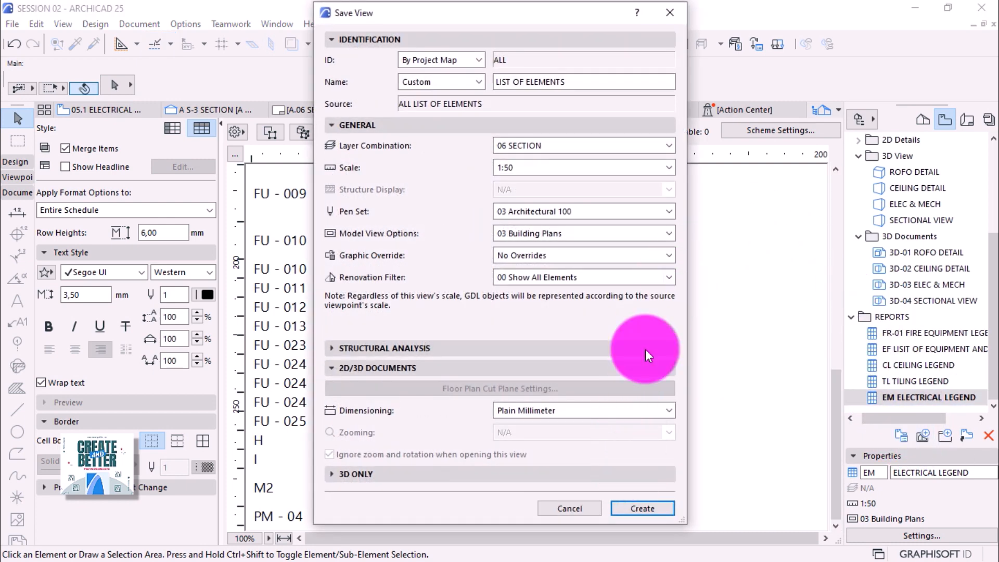
{"action": "left_click", "coordinate": [661, 148]}
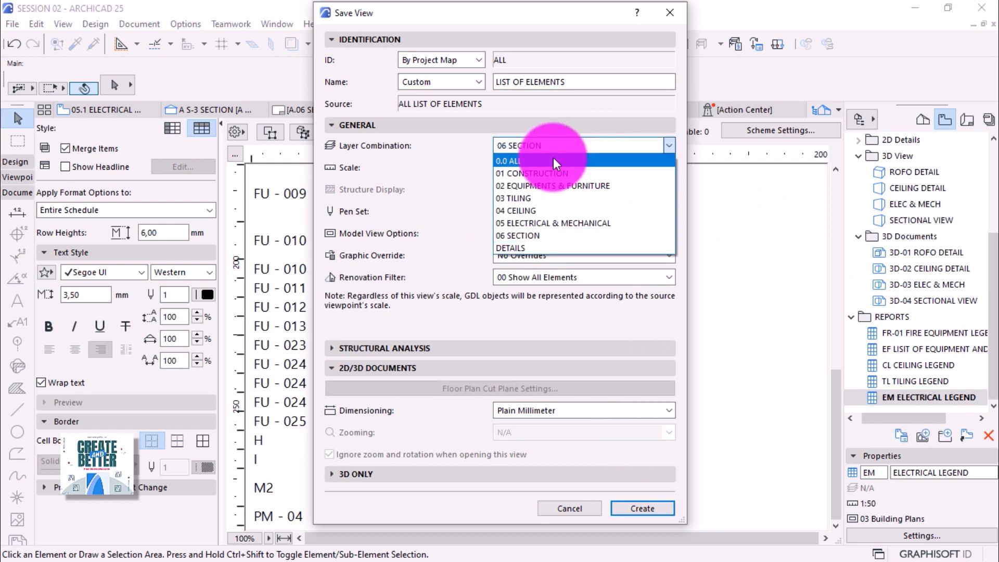
{"action": "left_click", "coordinate": [554, 156]}
{"action": "left_click", "coordinate": [646, 509]}
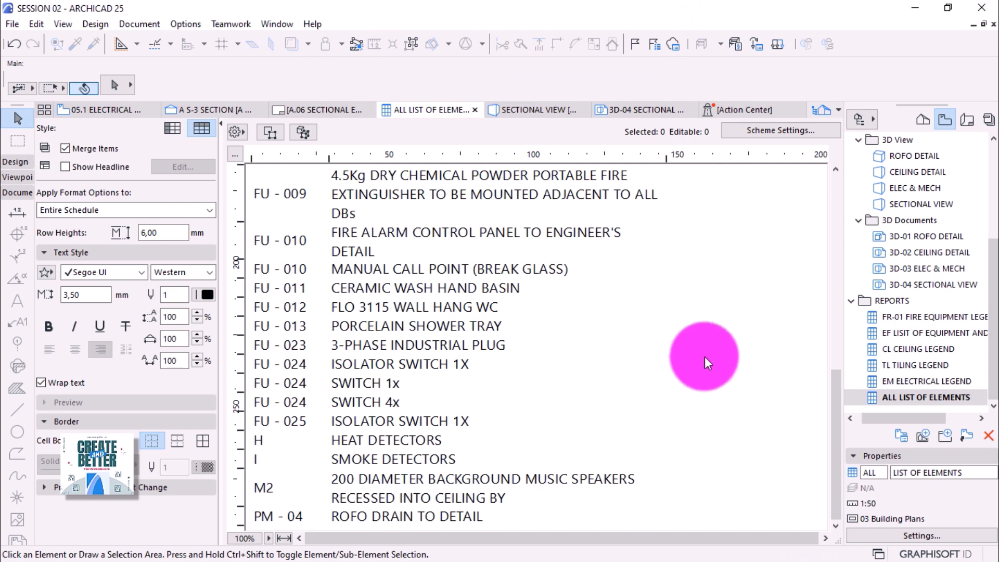
{"action": "left_click", "coordinate": [967, 120]}
{"action": "left_click", "coordinate": [968, 272]}
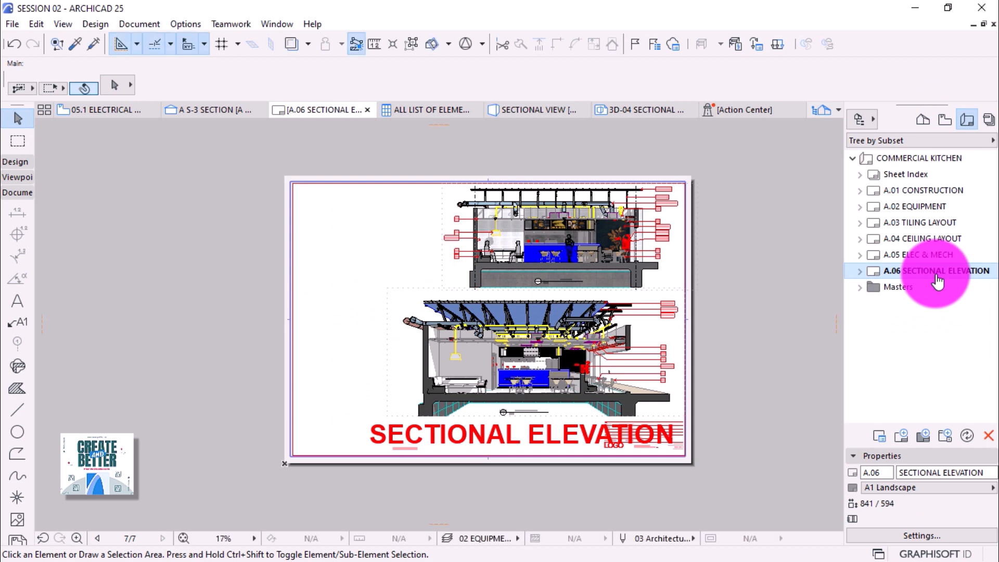
Drag the ALL LIST OF ELEMENTS view from the View Map onto the sheet's upper left and select it.
{"action": "left_click", "coordinate": [945, 121]}
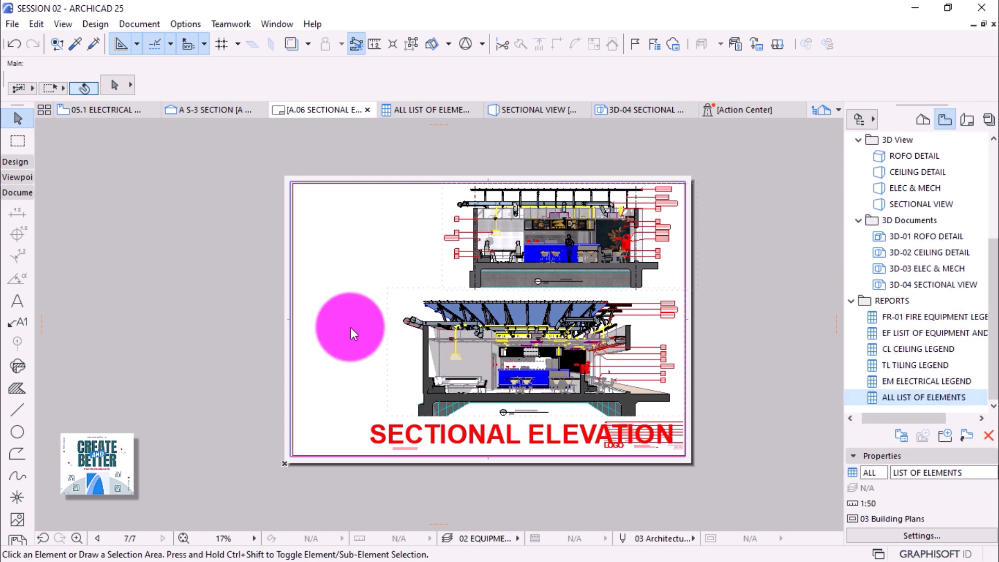
{"action": "left_click", "coordinate": [339, 341]}
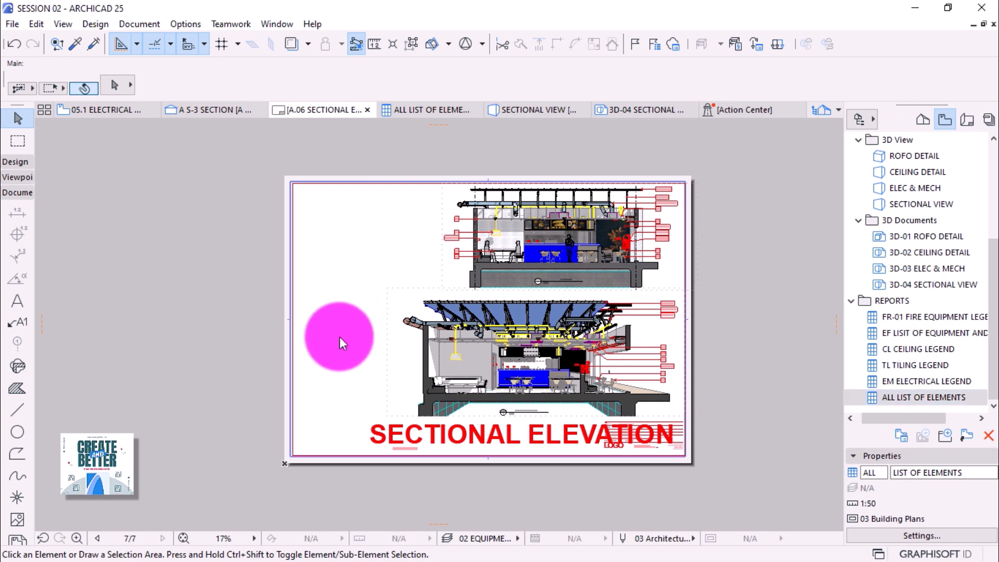
{"action": "left_click", "coordinate": [887, 397]}
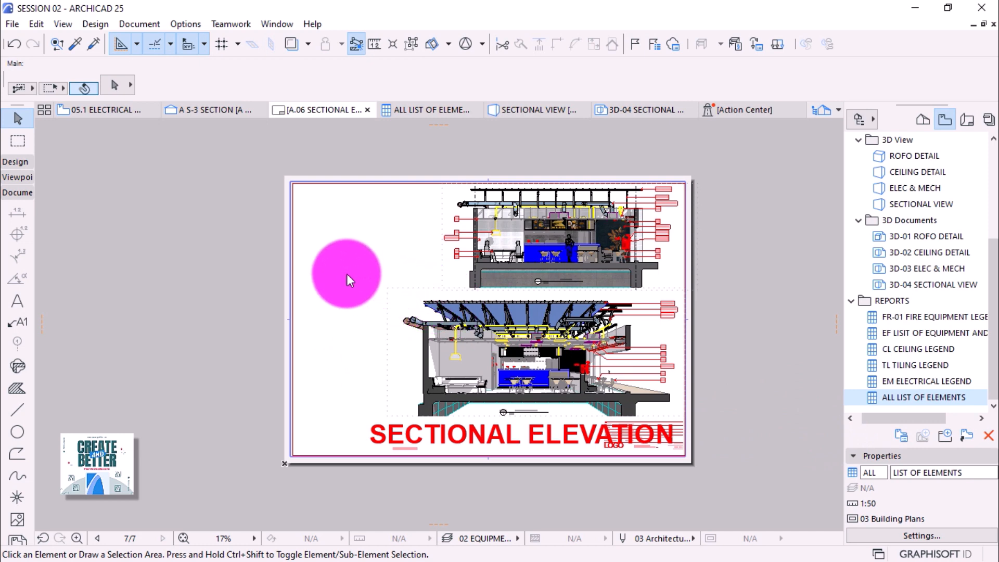
{"action": "left_click_drag", "start_coordinate": [943, 399], "coordinate": [349, 268]}
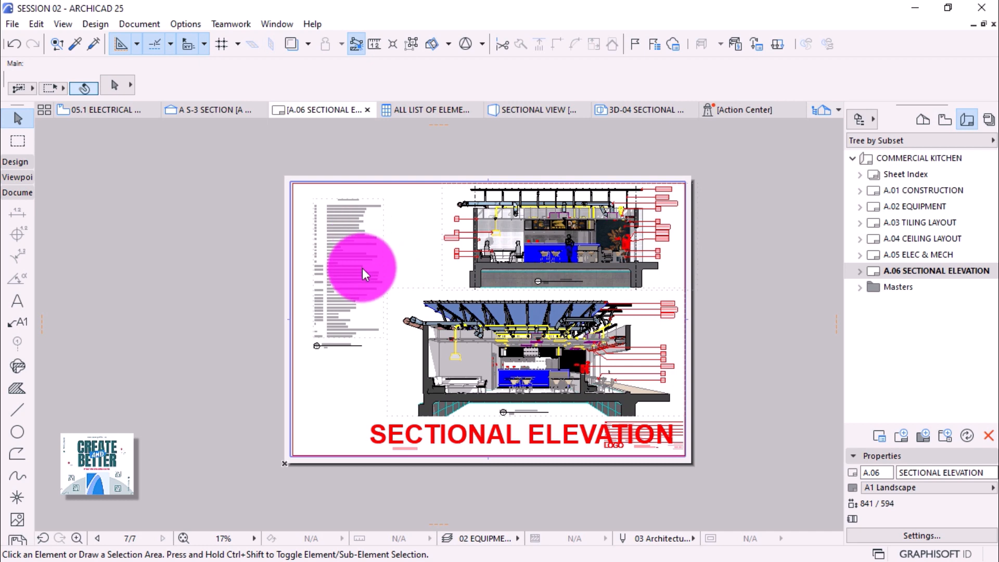
{"action": "left_click", "coordinate": [342, 292]}
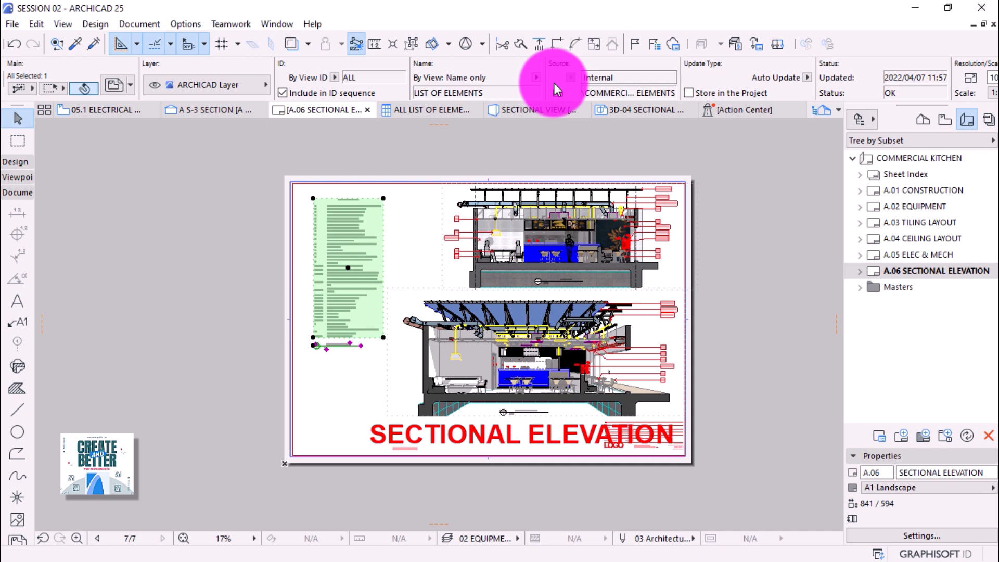
Remove the title from the schedule drawing by setting its title type to none.
{"action": "scroll", "coordinate": [598, 79], "scroll_direction": "down", "scroll_amount": 10}
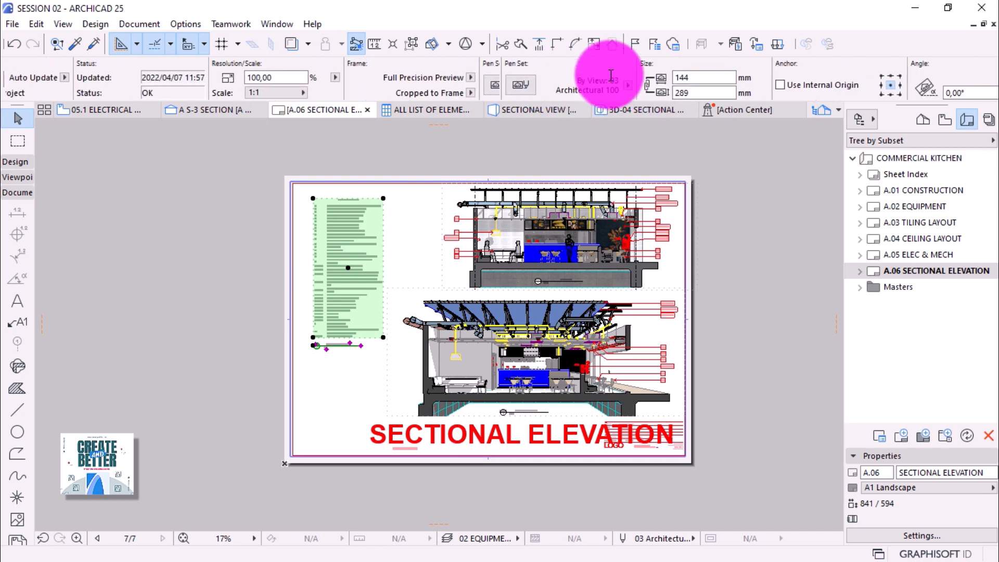
{"action": "scroll", "coordinate": [611, 79], "scroll_direction": "down", "scroll_amount": 10}
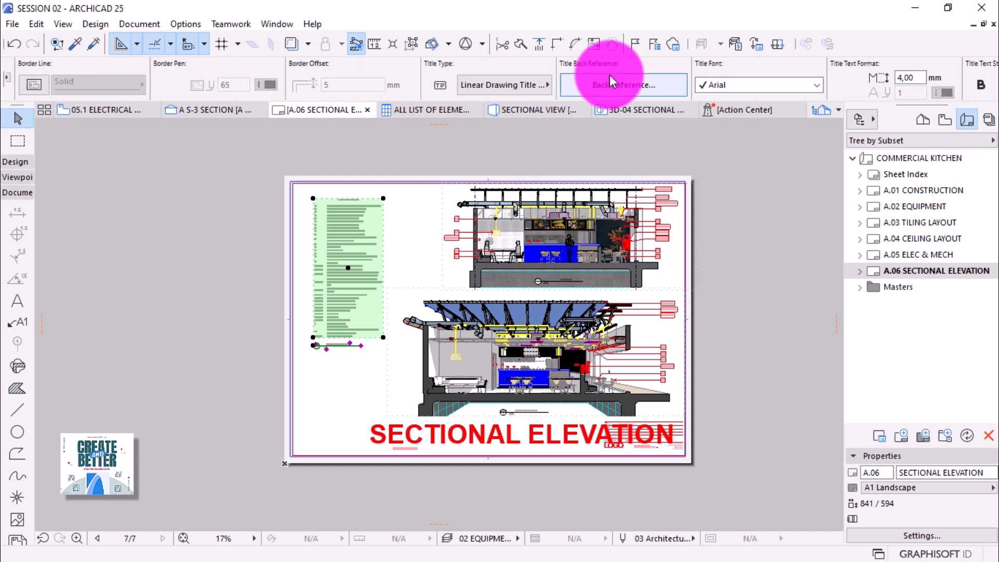
{"action": "left_click", "coordinate": [530, 85]}
{"action": "left_click", "coordinate": [583, 82]}
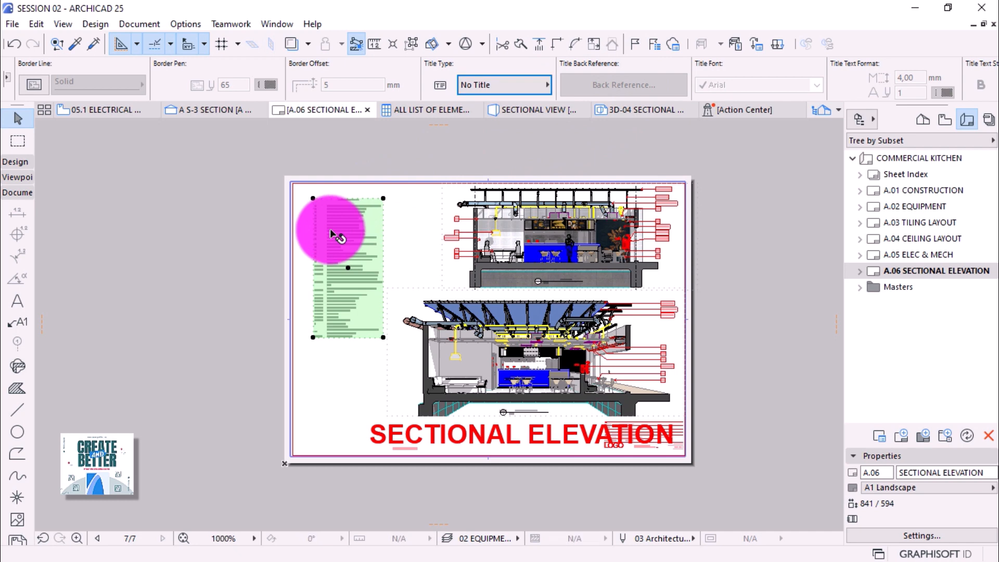
Show the drawing's scale choices under Resolution/Scale in the Info Box.
{"action": "scroll", "coordinate": [332, 234], "scroll_direction": "up", "scroll_amount": 1}
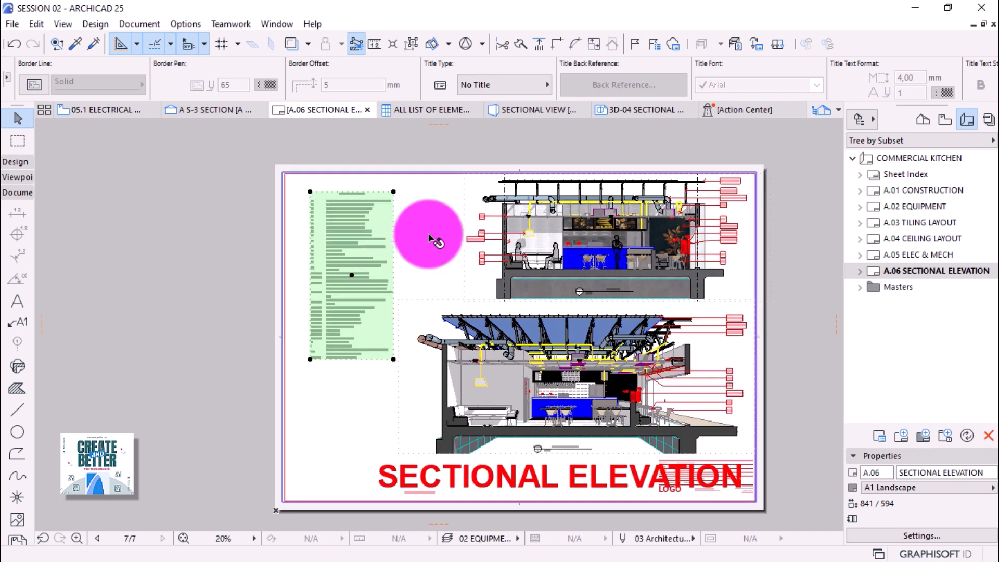
{"action": "scroll", "coordinate": [429, 237], "scroll_direction": "up", "scroll_amount": 1}
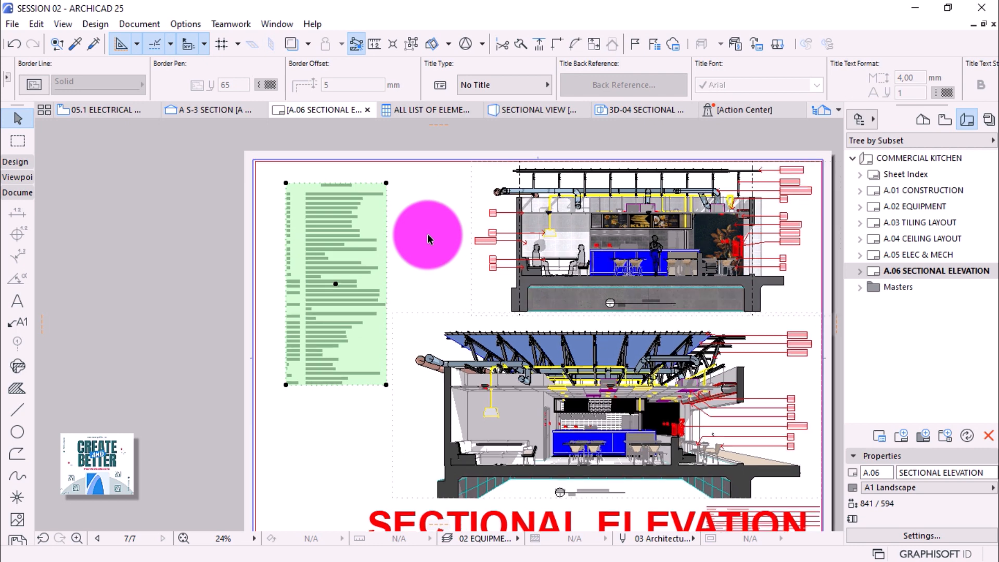
{"action": "scroll", "coordinate": [428, 238], "scroll_direction": "up", "scroll_amount": 2}
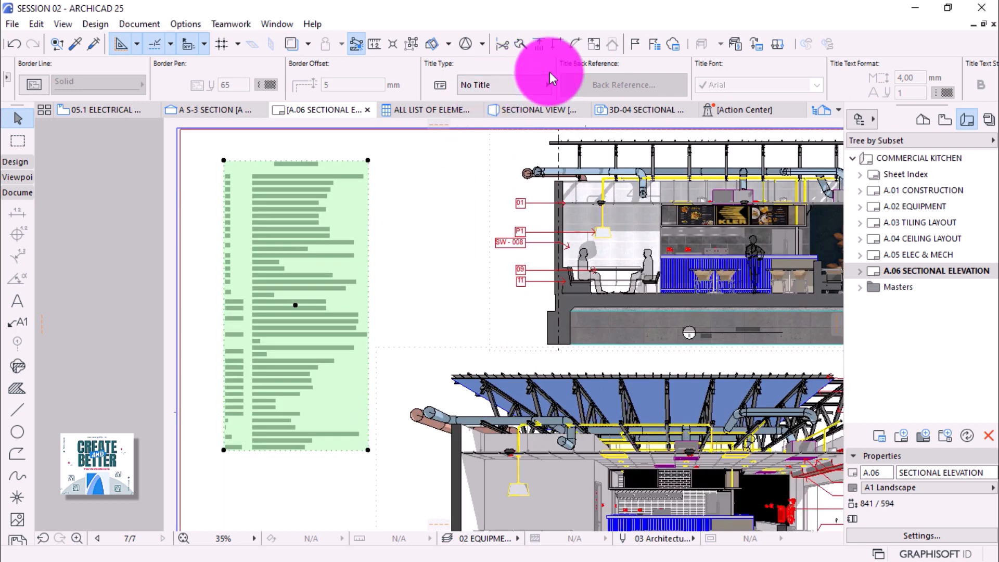
{"action": "scroll", "coordinate": [551, 79], "scroll_direction": "down", "scroll_amount": 1}
{"action": "scroll", "coordinate": [552, 78], "scroll_direction": "down", "scroll_amount": 8}
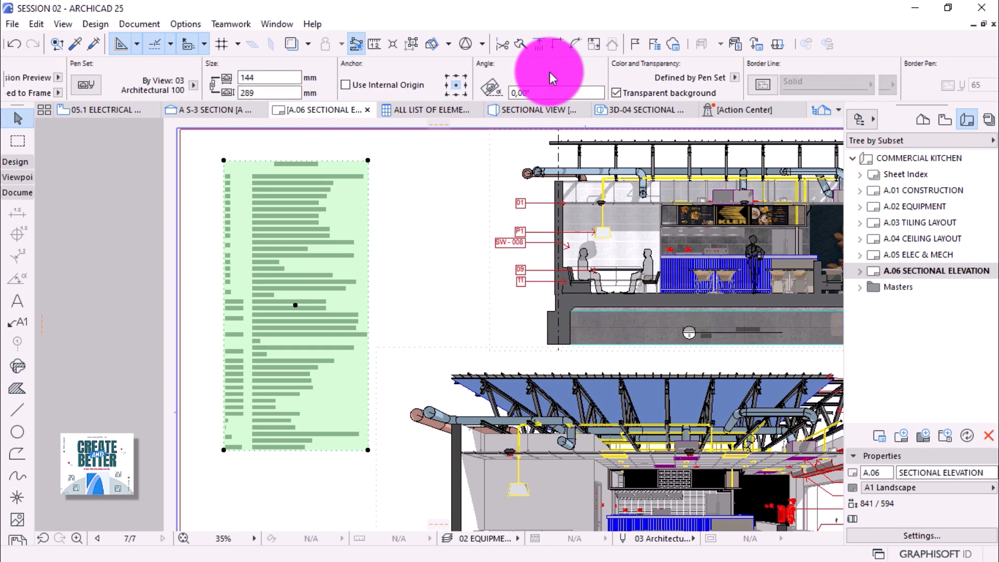
{"action": "scroll", "coordinate": [553, 78], "scroll_direction": "down", "scroll_amount": 2}
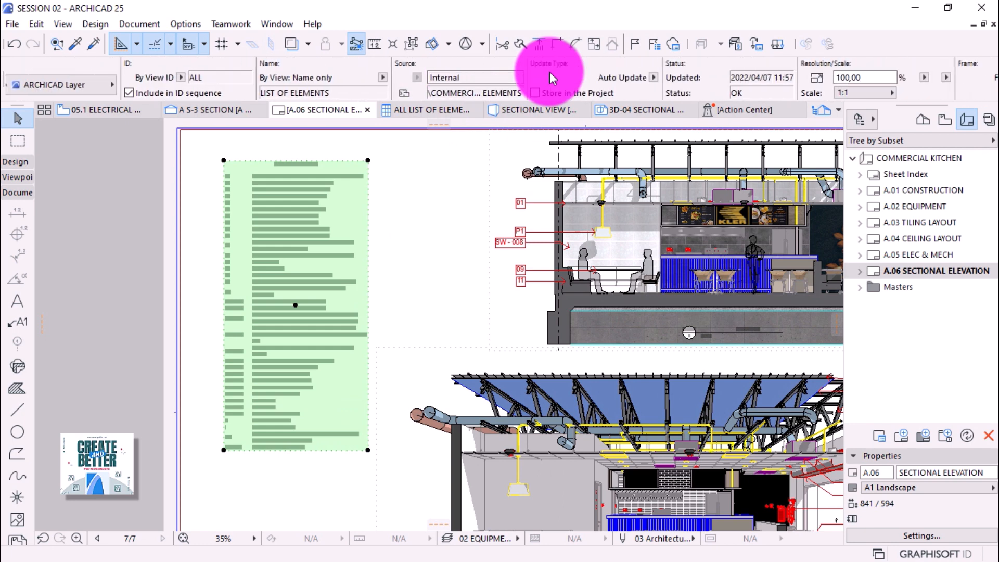
{"action": "left_click", "coordinate": [881, 98]}
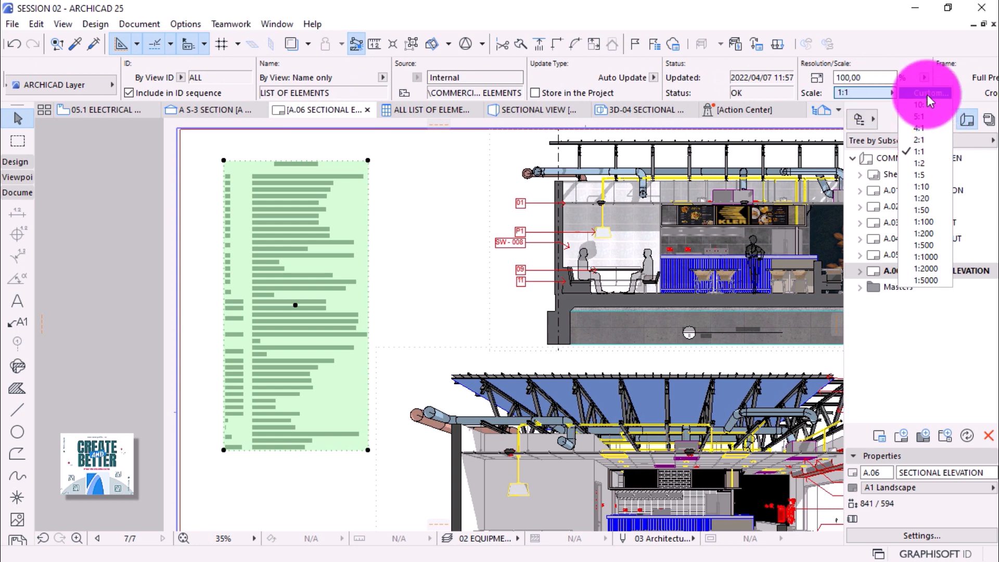
Resize the schedule drawing from its bottom-right corner to 156.01% (scale 1:0,64).
{"action": "left_click", "coordinate": [368, 450]}
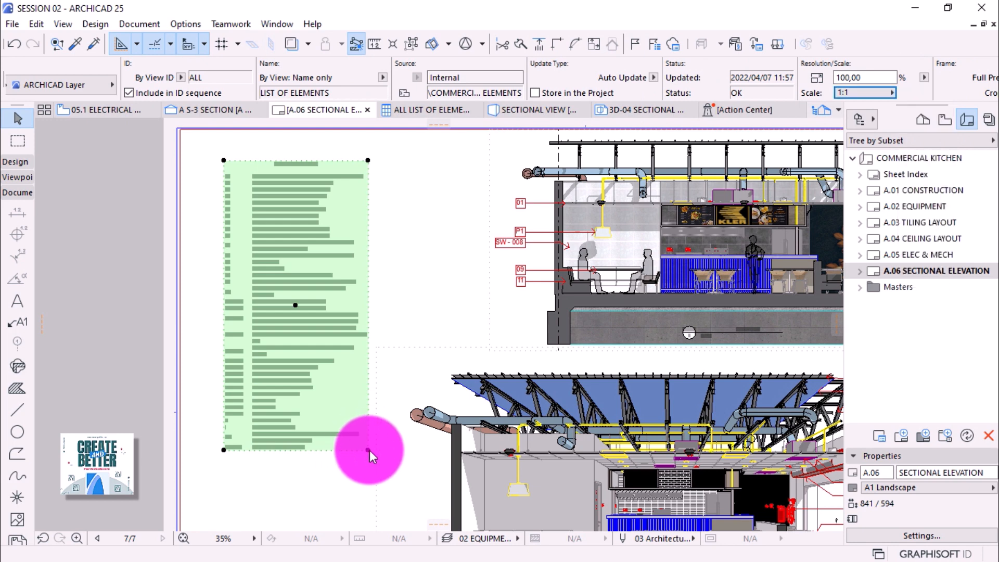
{"action": "left_click", "coordinate": [368, 450]}
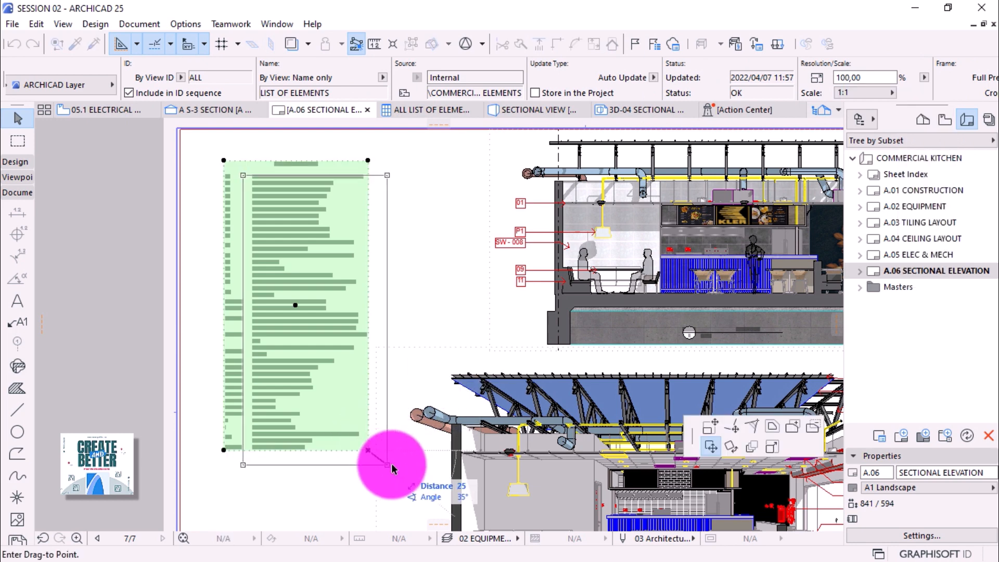
{"action": "left_click", "coordinate": [772, 446]}
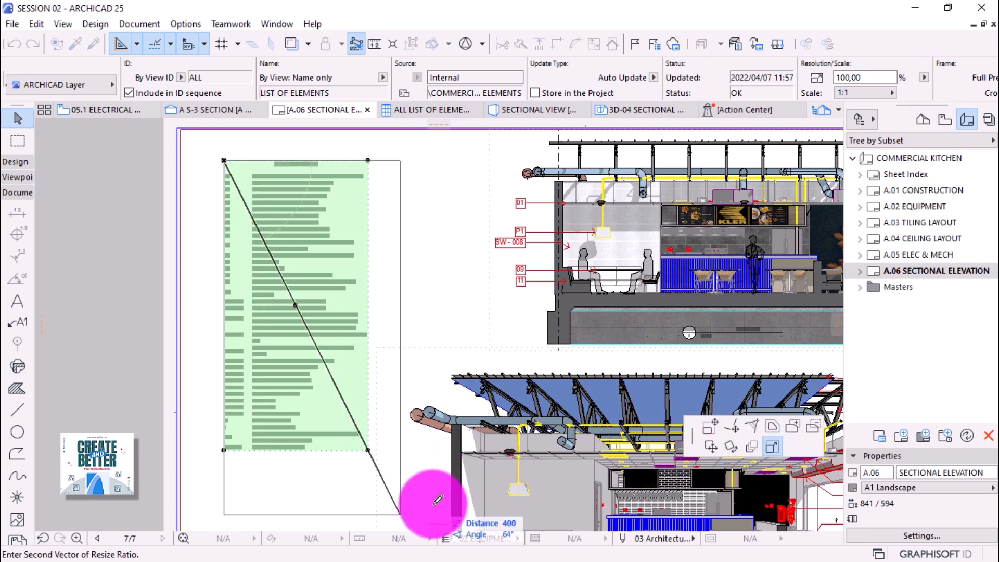
{"action": "scroll", "coordinate": [364, 325], "scroll_direction": "down", "scroll_amount": 3}
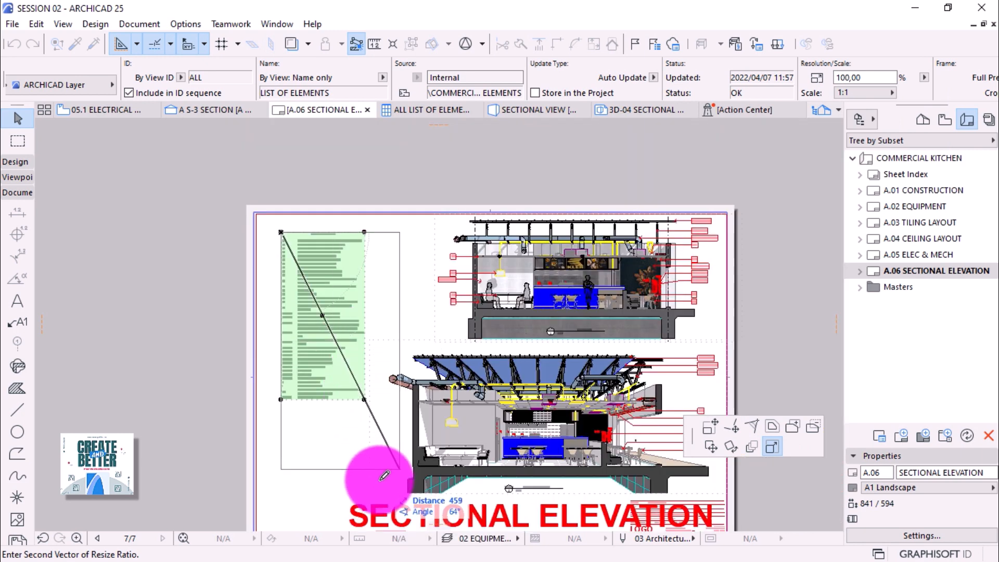
{"action": "left_click", "coordinate": [386, 505]}
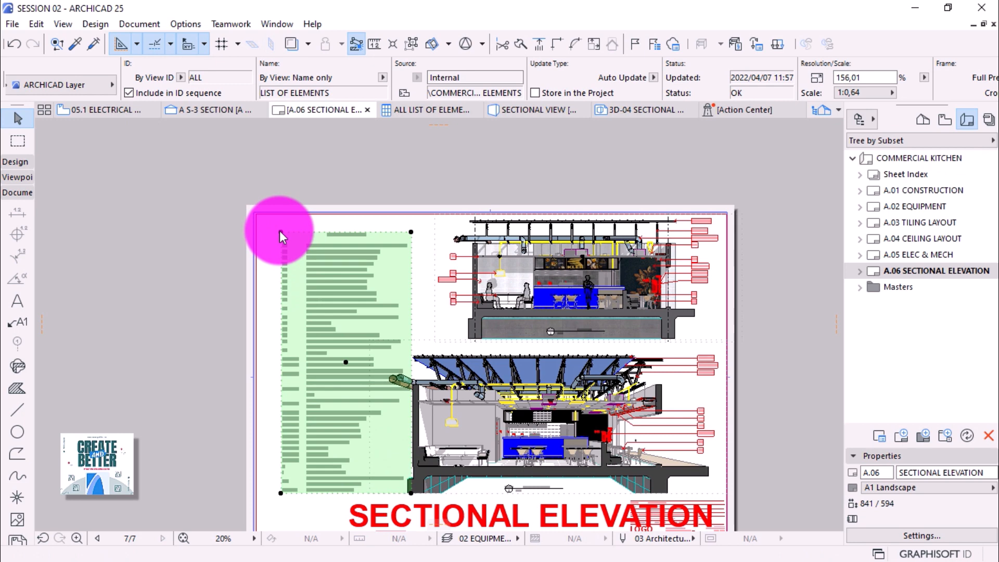
Move the schedule drawing to the sheet's top-left corner, then lower it slightly.
{"action": "left_click", "coordinate": [281, 232]}
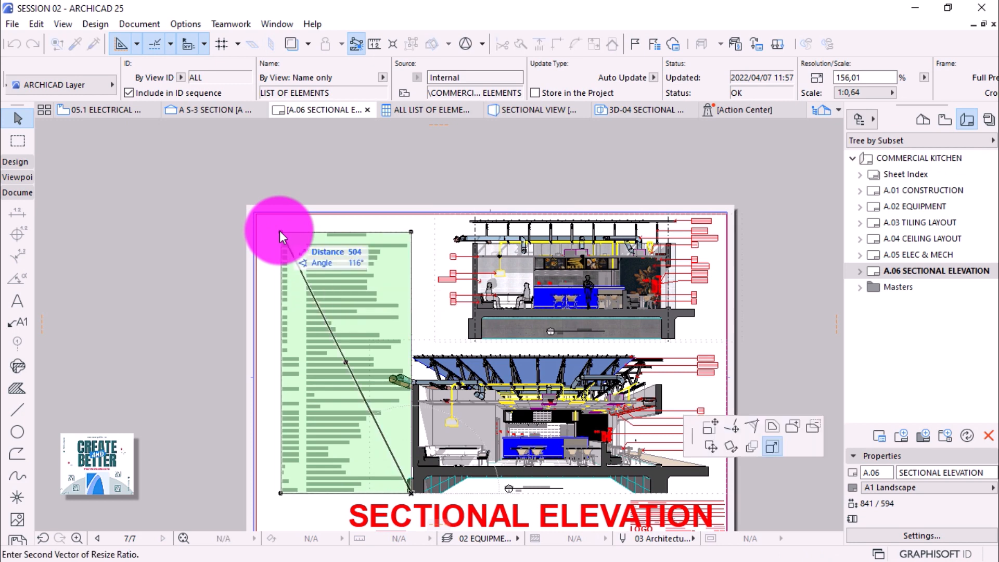
{"action": "left_click", "coordinate": [711, 448]}
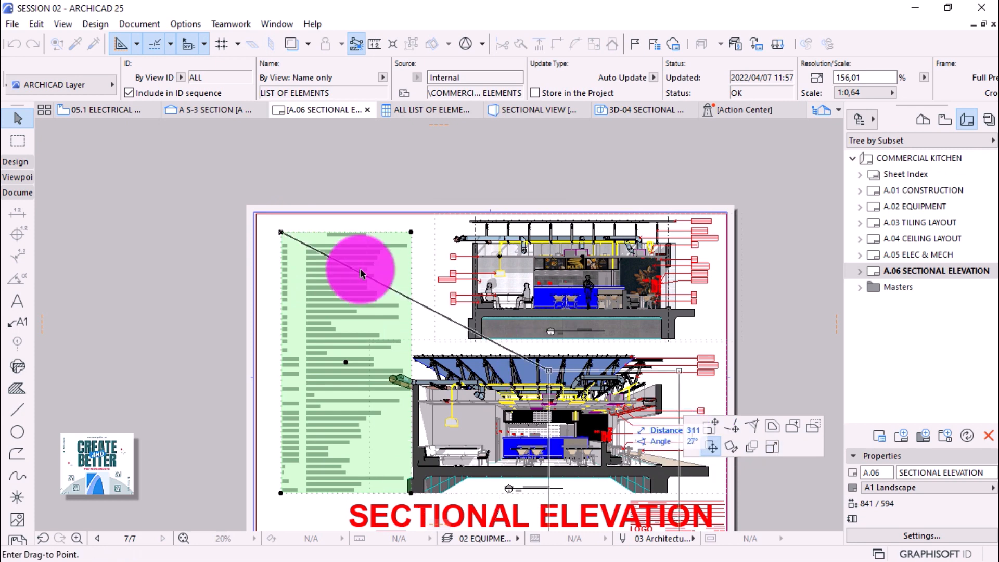
{"action": "left_click", "coordinate": [260, 219]}
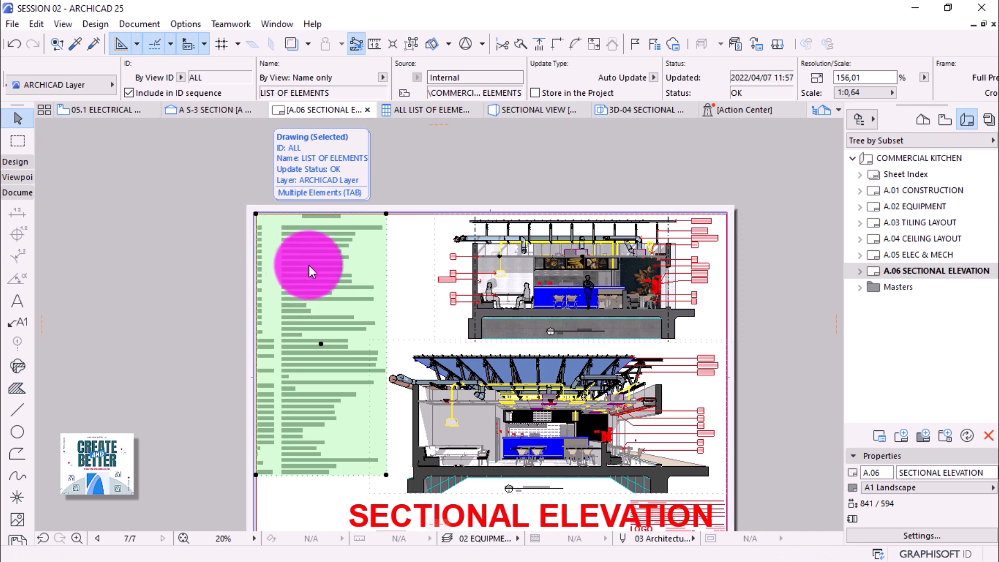
{"action": "left_click", "coordinate": [385, 214]}
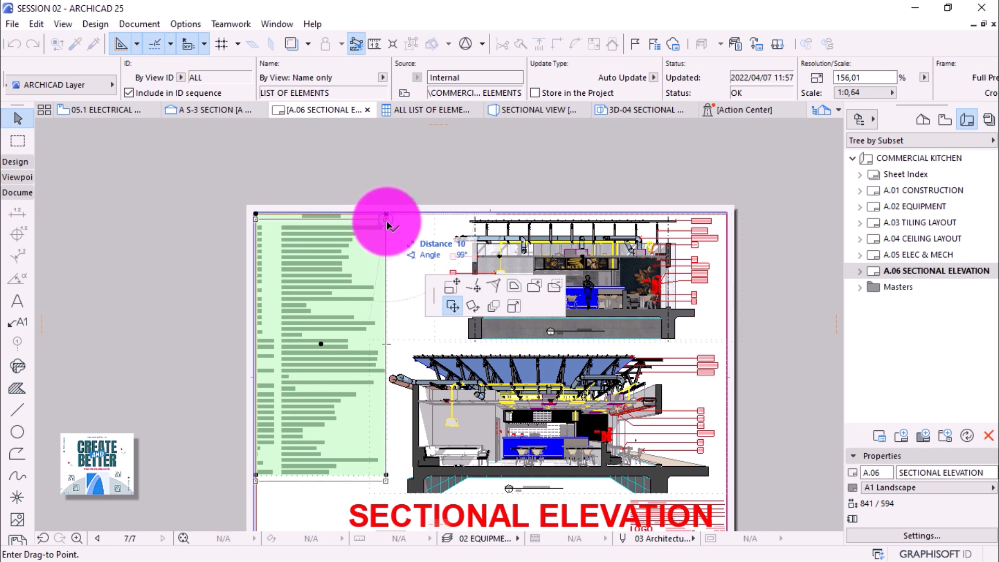
{"action": "left_click", "coordinate": [386, 221]}
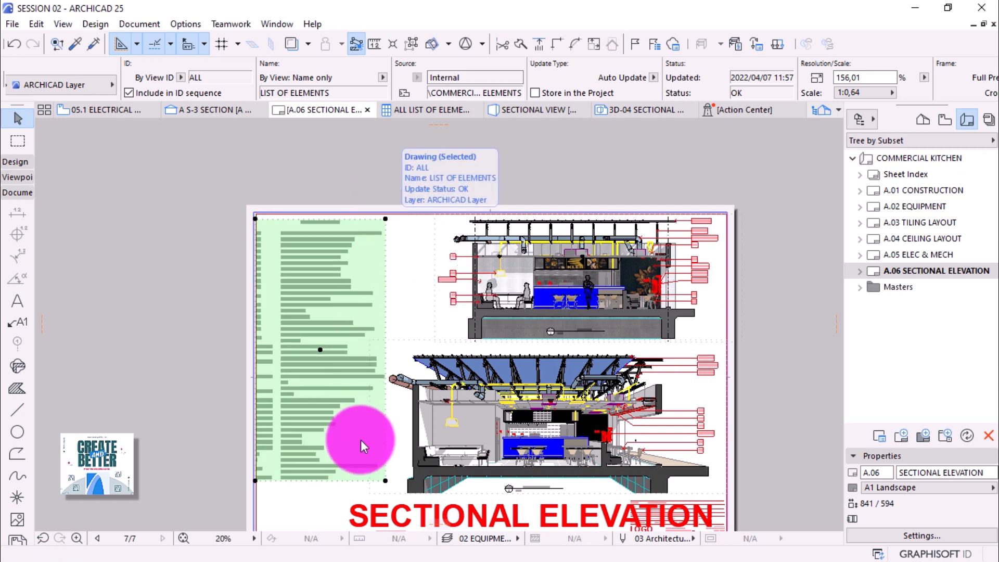
Offset the schedule's frame outward on all sides and update the drawing to fit the frame.
{"action": "left_click", "coordinate": [386, 480]}
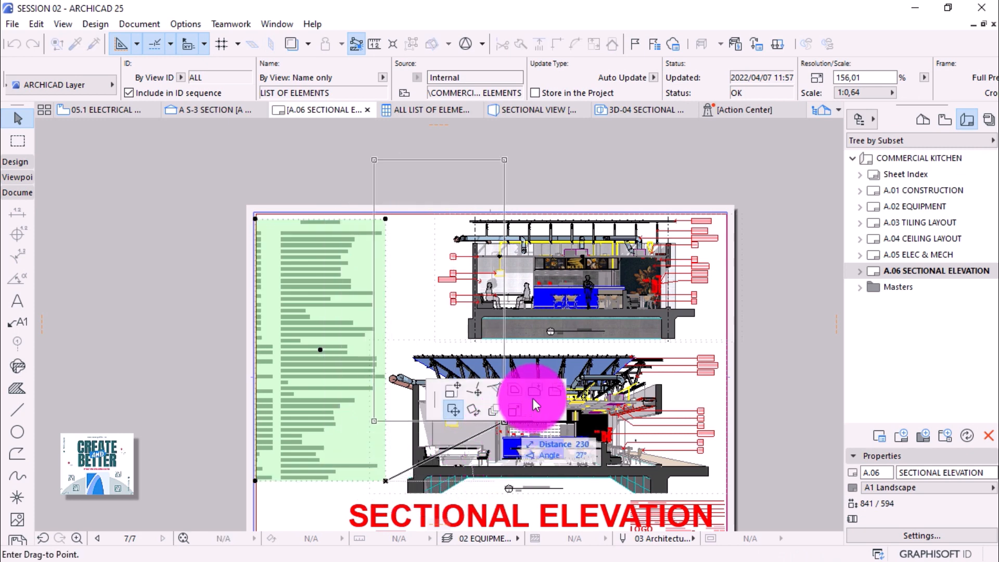
{"action": "left_click", "coordinate": [518, 389]}
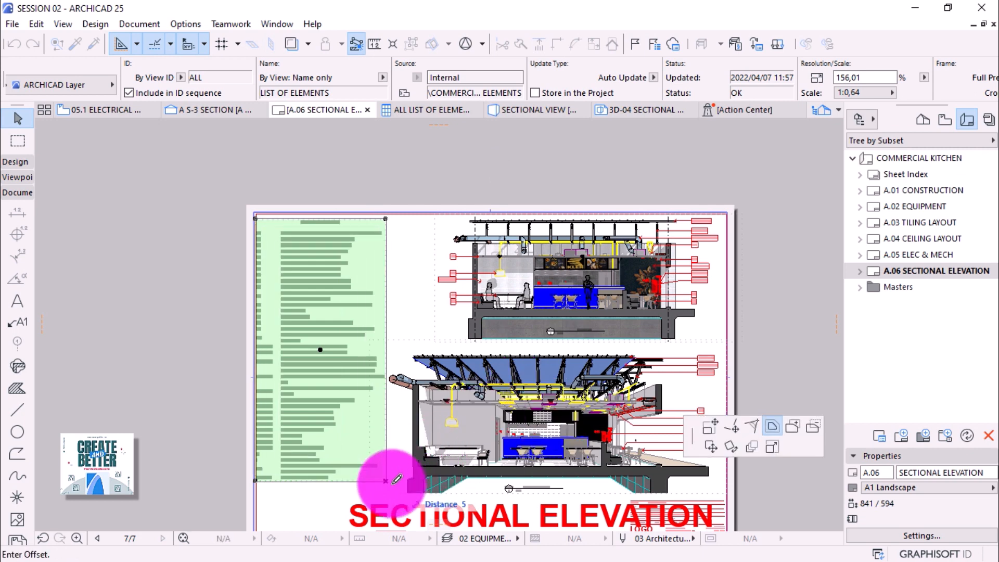
{"action": "left_click", "coordinate": [395, 480]}
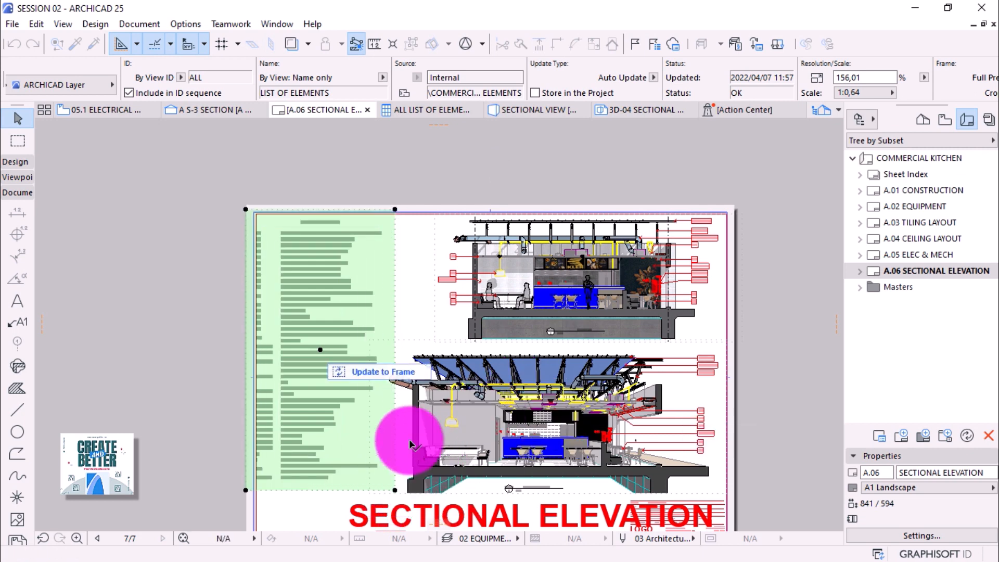
{"action": "left_click", "coordinate": [374, 372]}
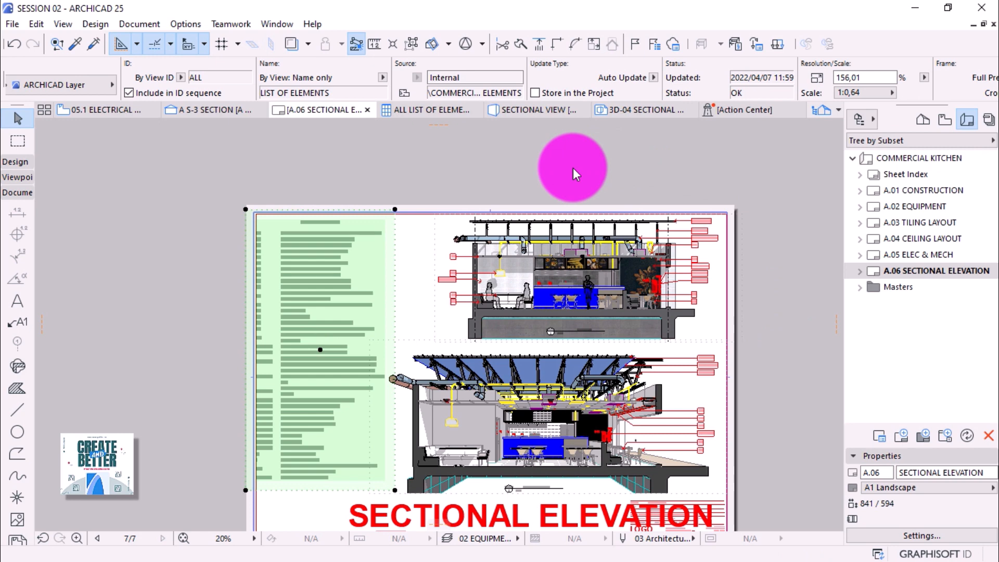
Nudge the LIST OF ELEMENTS drawing slightly right so it sits inside the sheet border.
{"action": "key", "text": "Escape"}
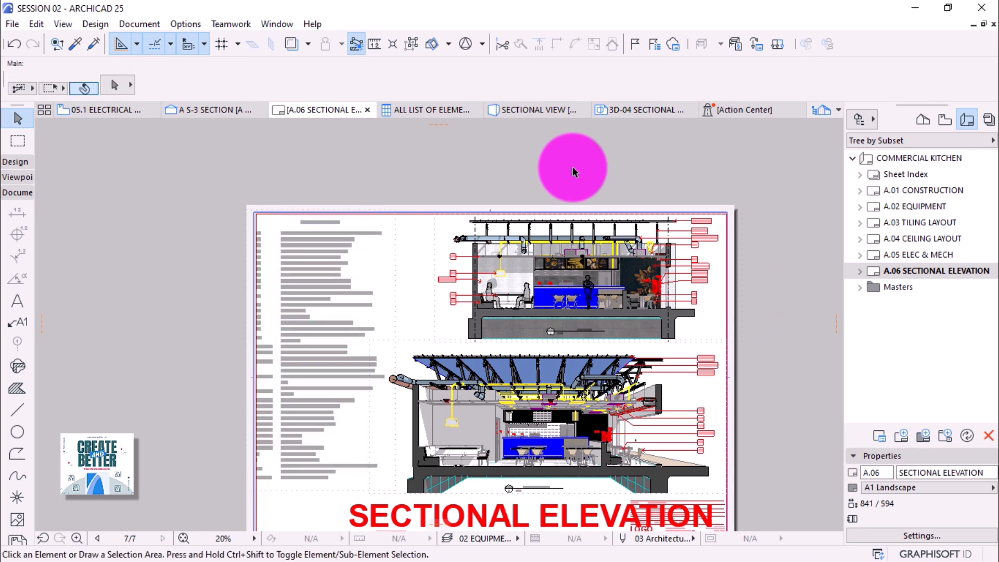
{"action": "scroll", "coordinate": [573, 172], "scroll_direction": "down", "scroll_amount": 2}
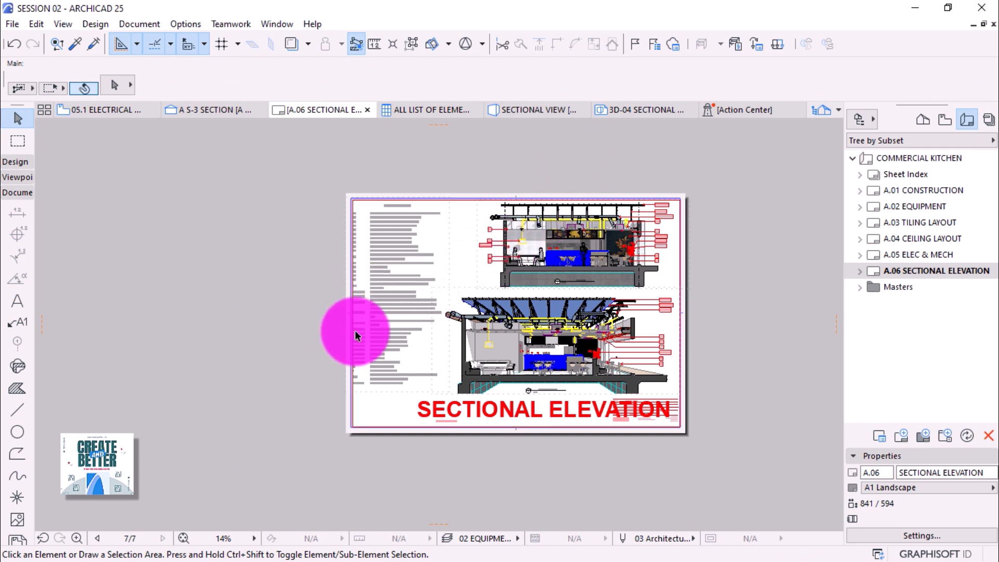
{"action": "scroll", "coordinate": [356, 333], "scroll_direction": "up", "scroll_amount": 2}
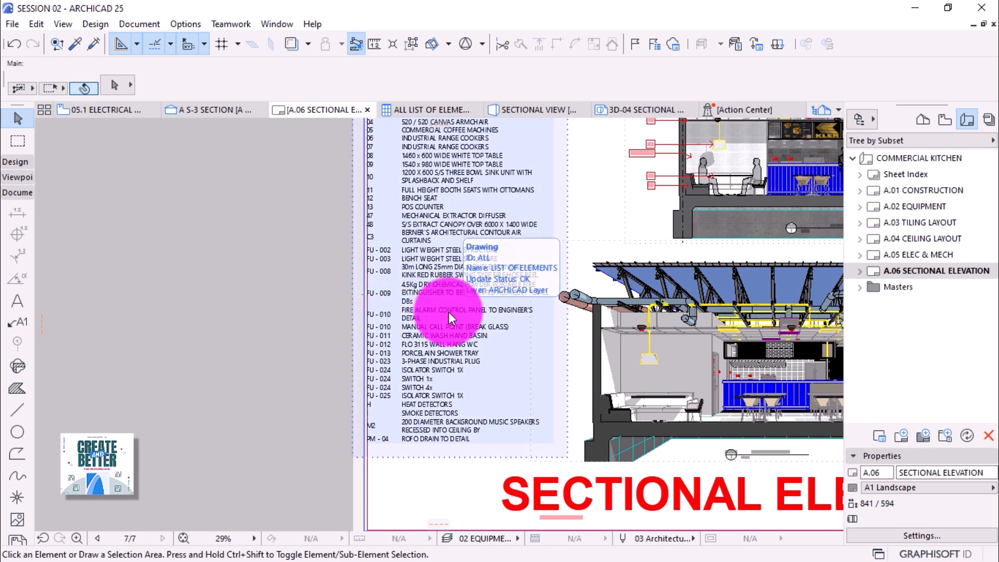
{"action": "left_click", "coordinate": [449, 313]}
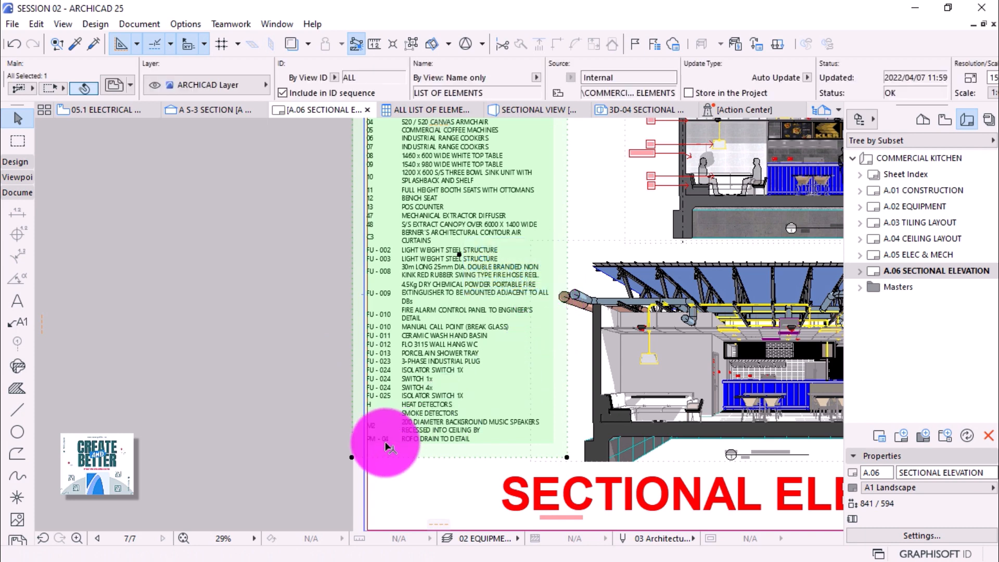
{"action": "left_click", "coordinate": [353, 459]}
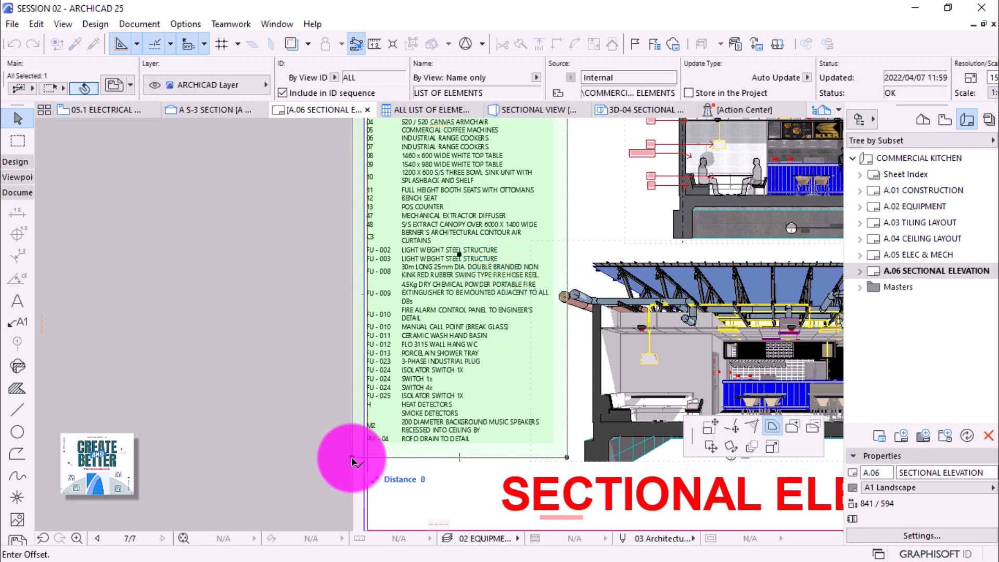
{"action": "left_click", "coordinate": [712, 448]}
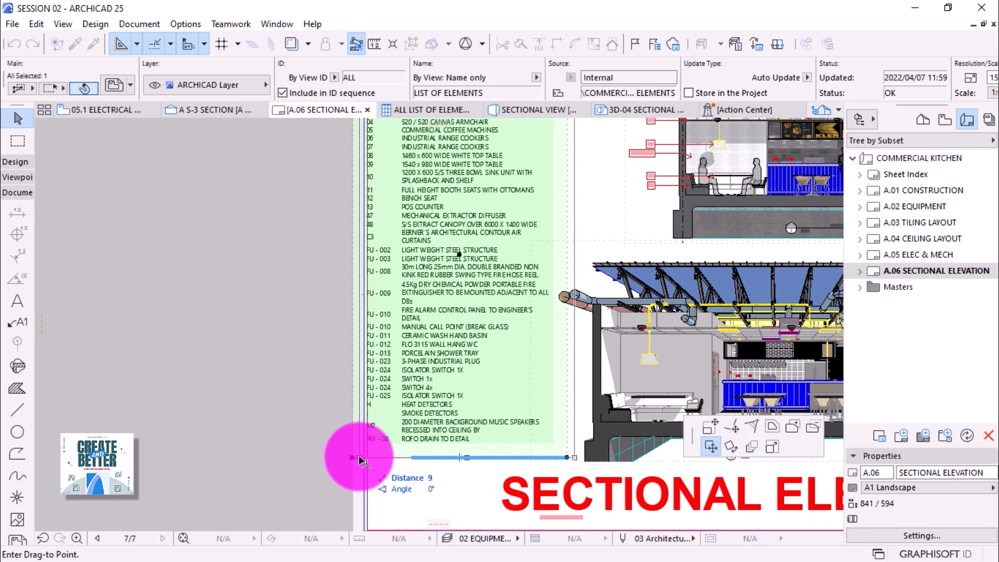
{"action": "left_click", "coordinate": [359, 455]}
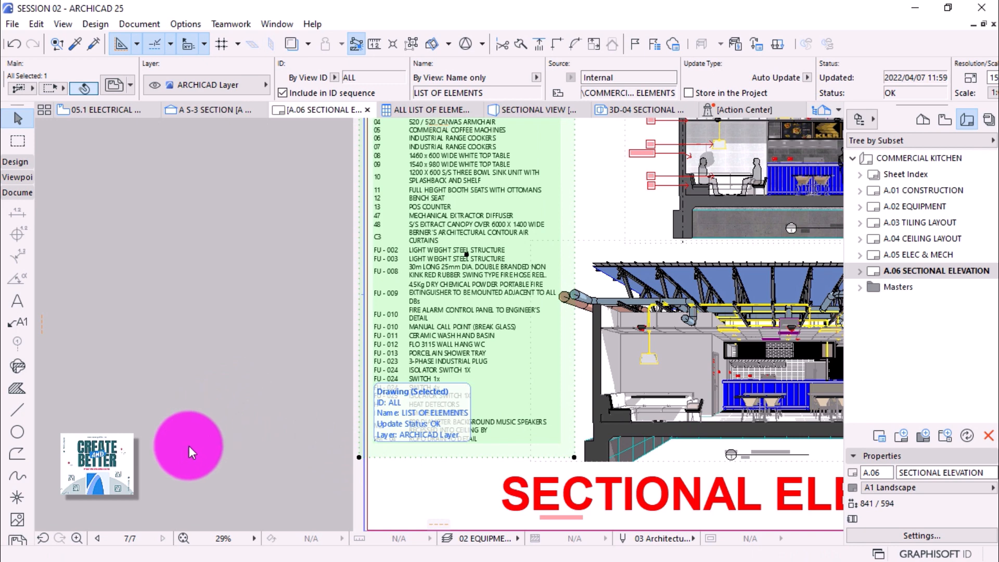
{"action": "scroll", "coordinate": [189, 448], "scroll_direction": "down", "scroll_amount": 1}
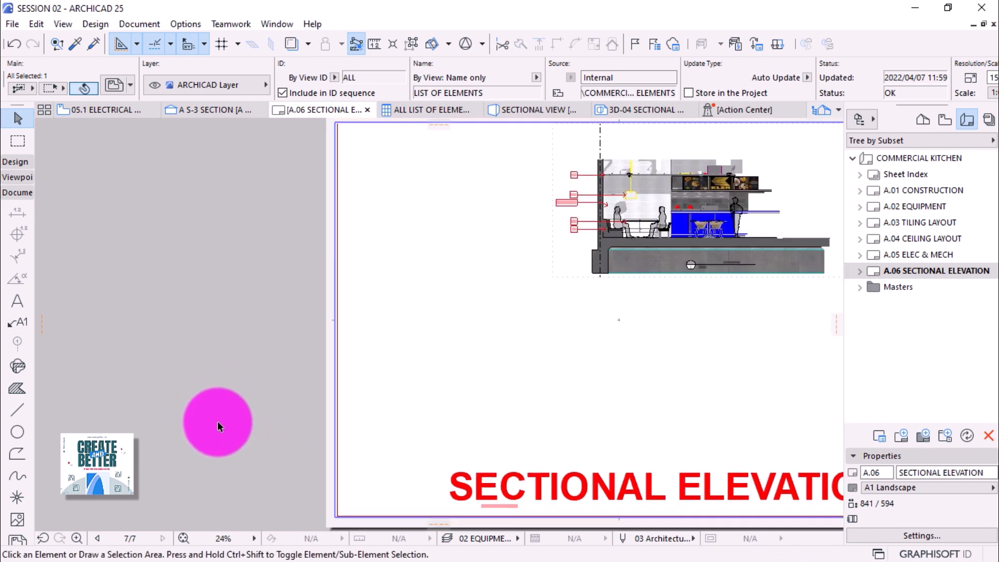
{"action": "left_click", "coordinate": [177, 417]}
{"action": "scroll", "coordinate": [245, 201], "scroll_direction": "down", "scroll_amount": 1}
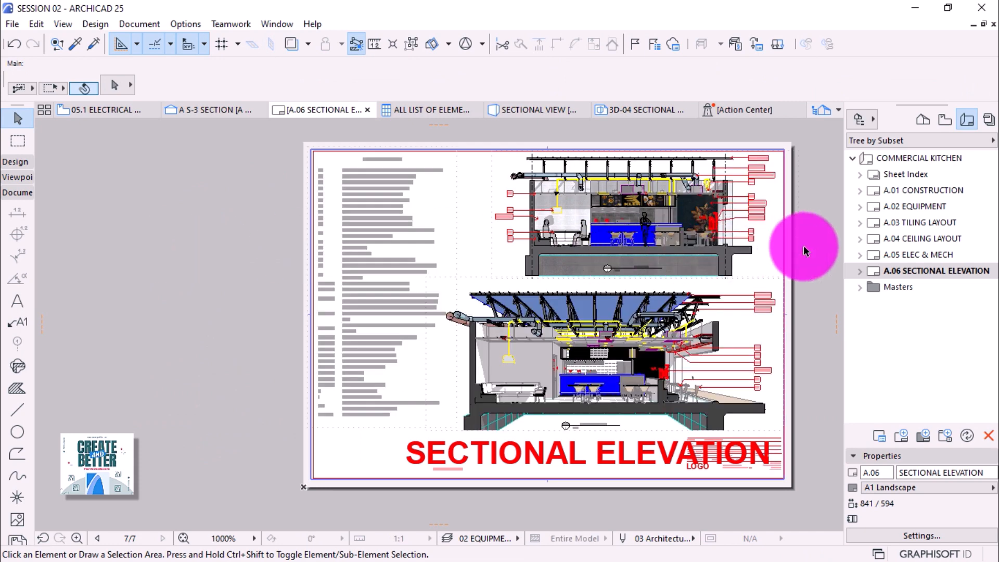
Rename layout A.06 from SECTIONAL ELEVATION to SECTIONAL ELEV by deleting the trailing TION.
{"action": "left_click", "coordinate": [982, 472]}
{"action": "left_click_drag", "start_coordinate": [983, 472], "coordinate": [964, 472]}
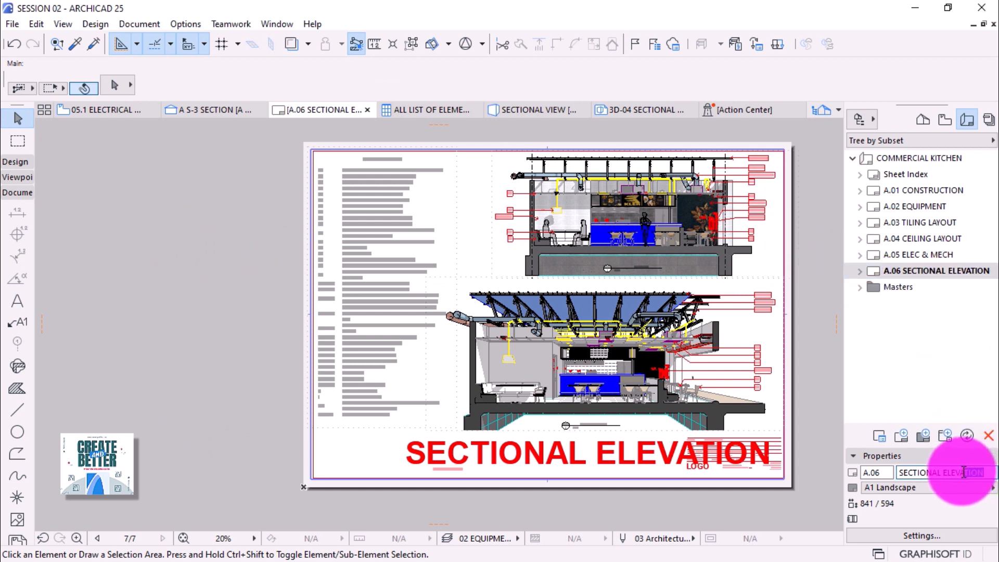
{"action": "key", "text": "BackSpace"}
{"action": "key", "text": "Return"}
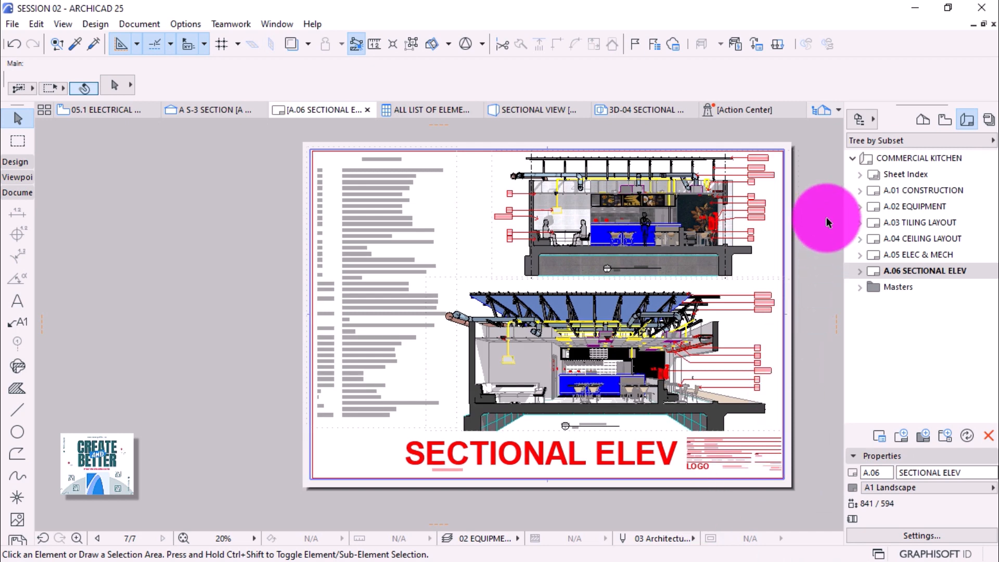
{"action": "scroll", "coordinate": [826, 216], "scroll_direction": "up", "scroll_amount": 1}
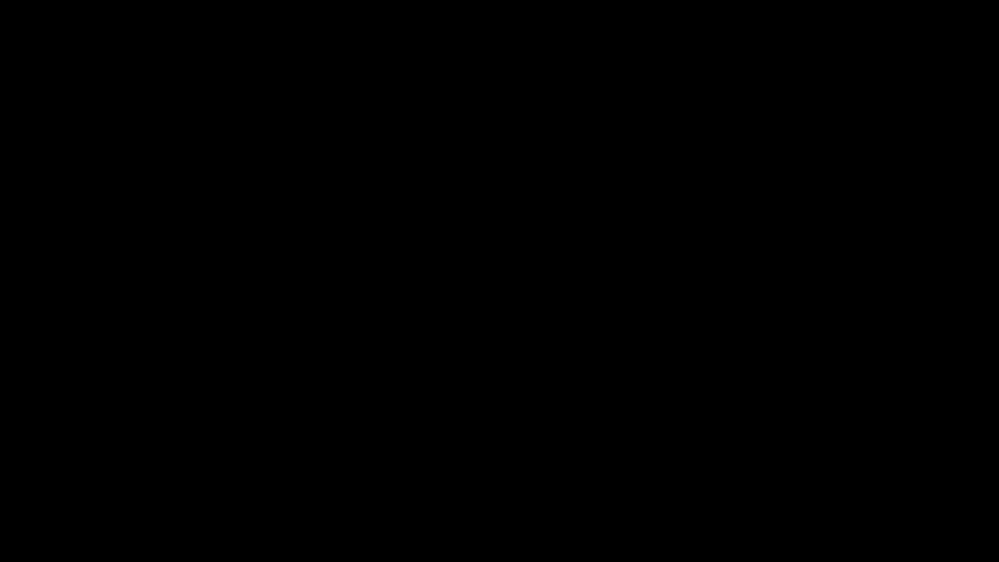